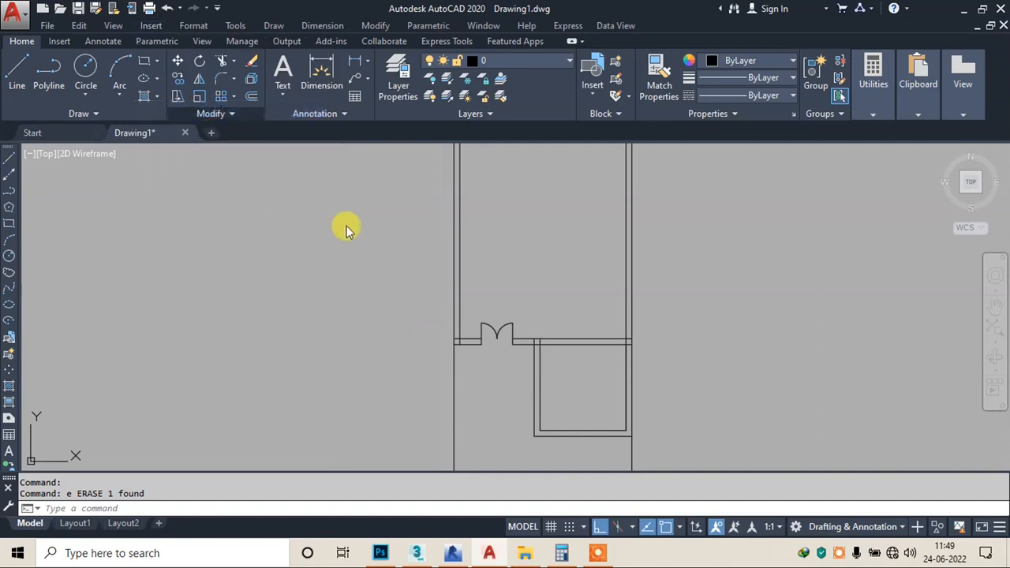
# - Attach the house design image from the desktop beside the floor plan, specifying its insertion point and scale on screen
pyautogui.scroll(-3, 153, 316)
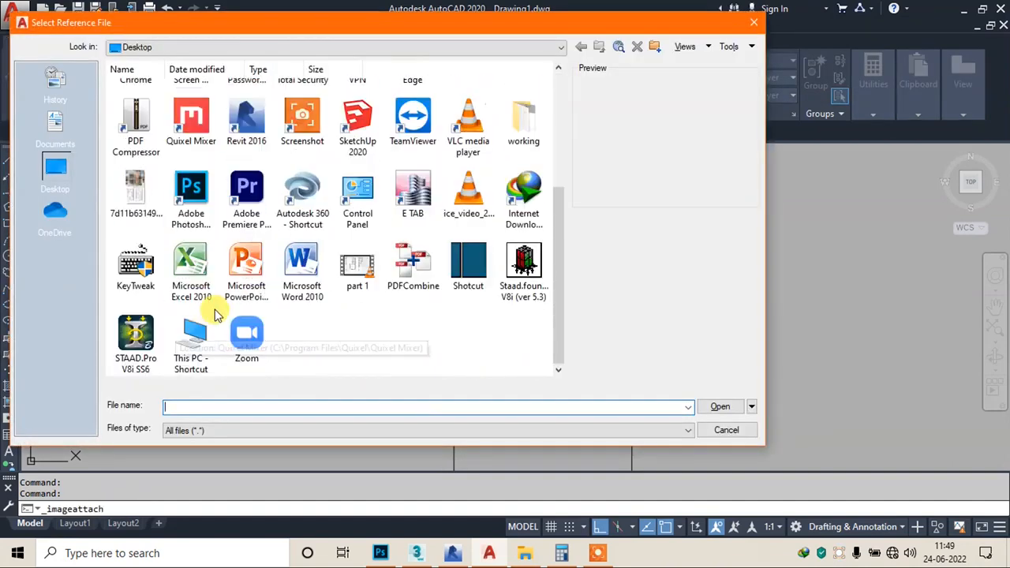
pyautogui.click(135, 203)
pyautogui.doubleClick(136, 204)
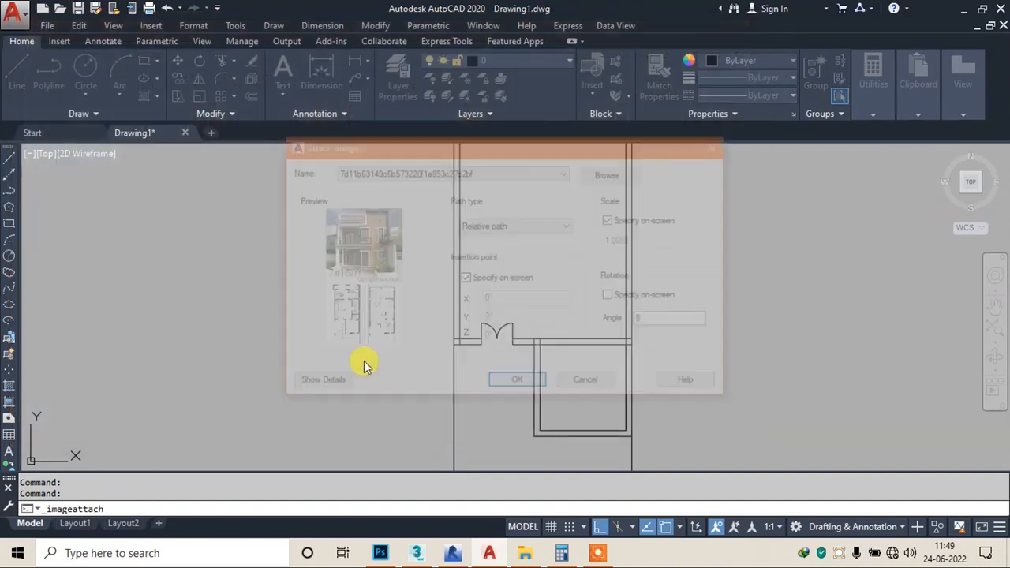
pyautogui.click(497, 385)
pyautogui.click(178, 396)
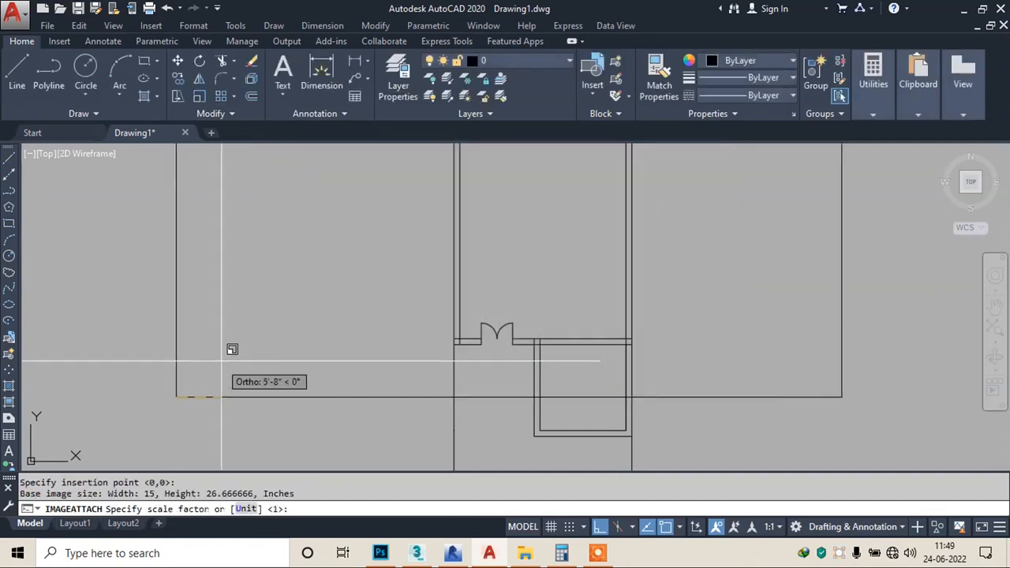
pyautogui.click(198, 379)
# - Examine the reference image's ground-floor plan around Room 1 Office and the matching front windows in the facade picture
pyautogui.scroll(-2, 378, 347)
pyautogui.scroll(8, 378, 347)
pyautogui.scroll(-7, 365, 318)
pyautogui.scroll(4, 365, 318)
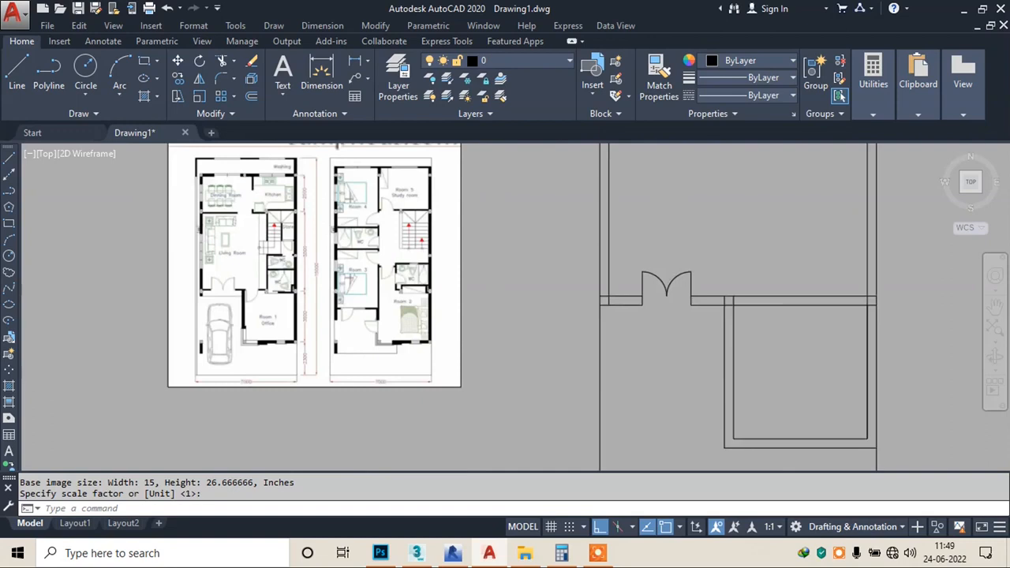
pyautogui.scroll(2, 435, 370)
pyautogui.moveTo(435, 370); pyautogui.dragTo(315, 291, button='middle')
pyautogui.scroll(-4, 335, 299)
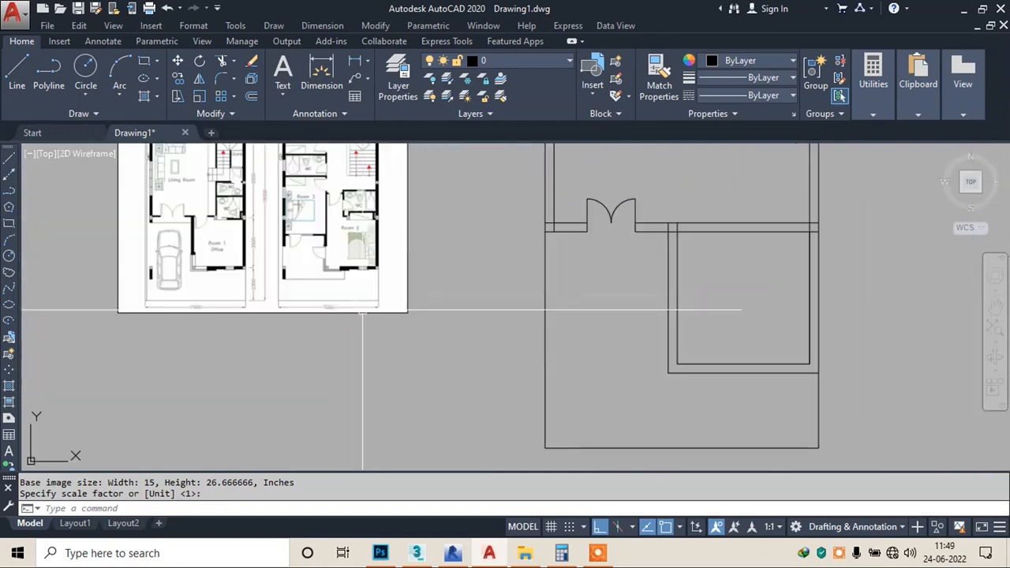
pyautogui.scroll(9, 202, 257)
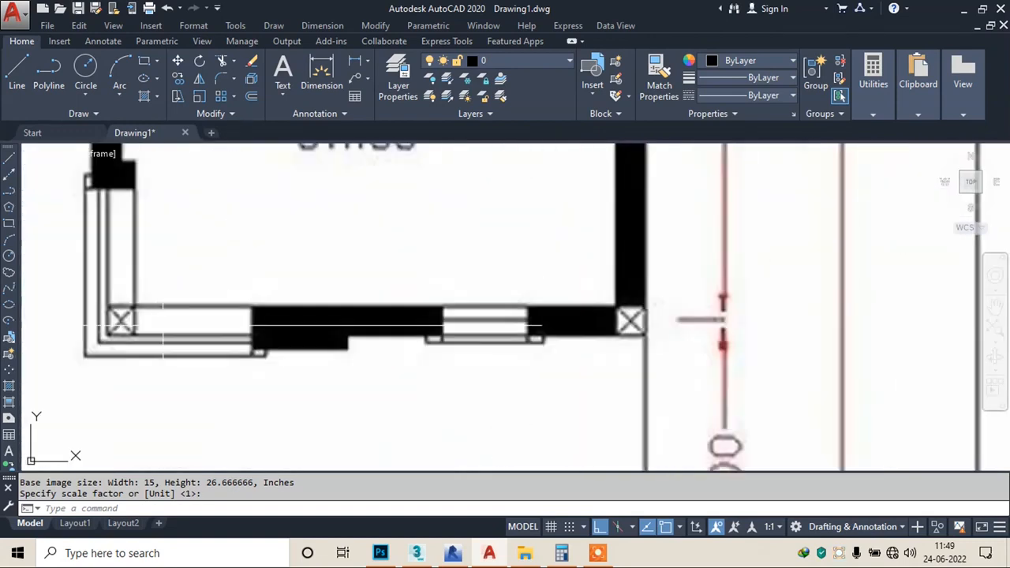
pyautogui.scroll(-2, 135, 258)
pyautogui.moveTo(128, 245); pyautogui.dragTo(215, 258, button='middle')
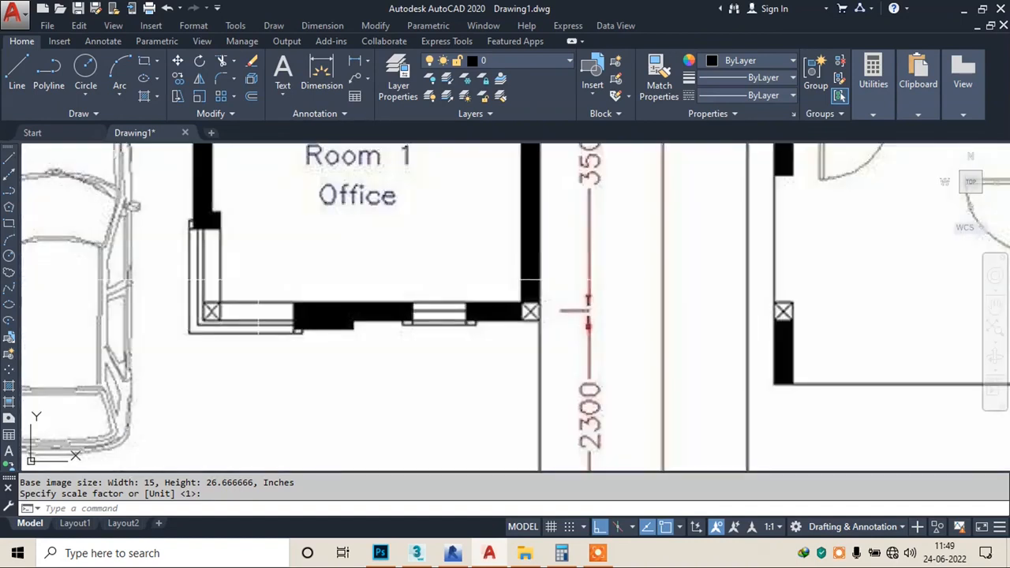
pyautogui.scroll(-5, 588, 311)
pyautogui.scroll(3, 361, 255)
pyautogui.scroll(-3, 361, 255)
pyautogui.scroll(5, 381, 207)
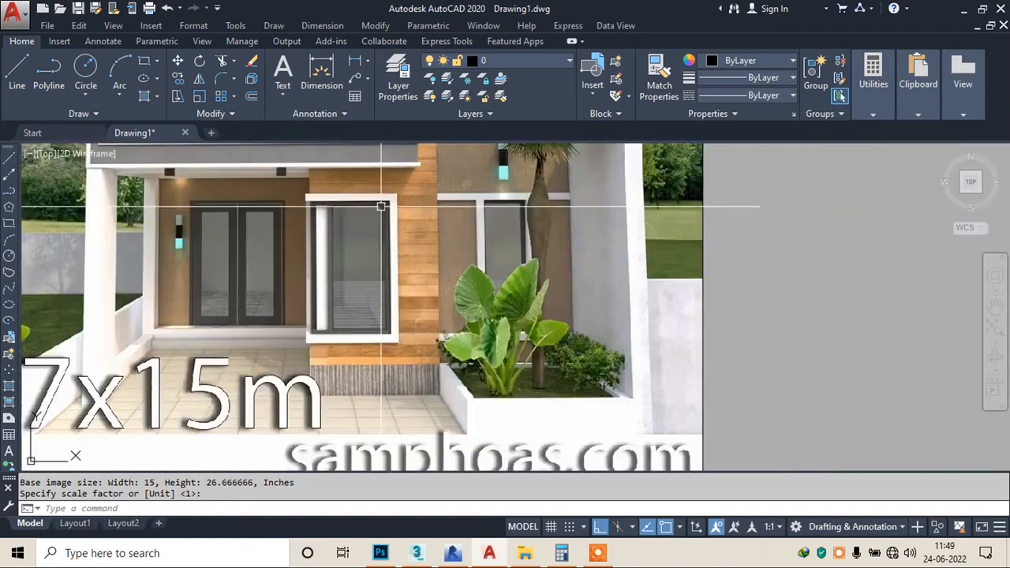
pyautogui.scroll(2, 312, 198)
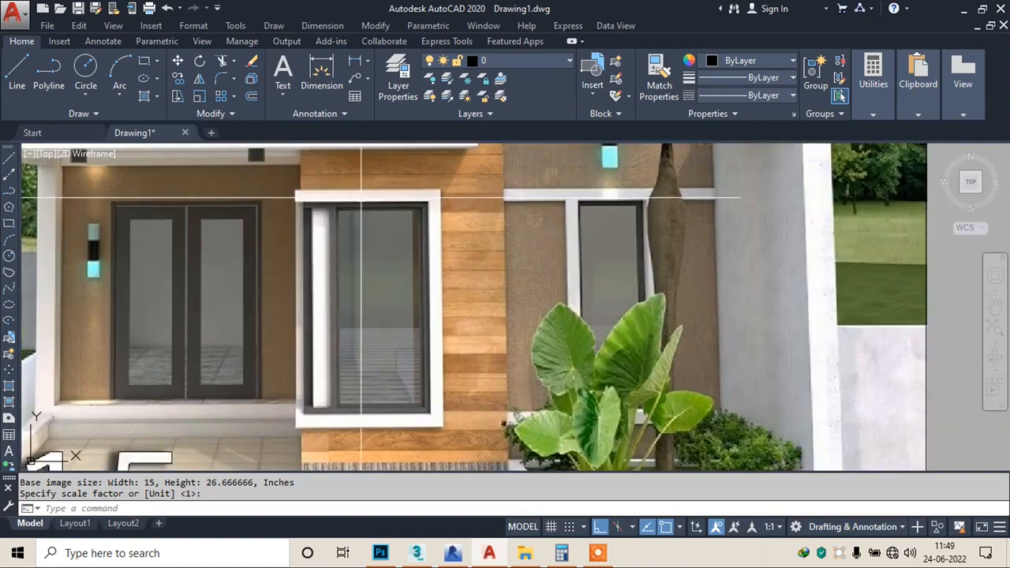
pyautogui.scroll(-8, 347, 237)
pyautogui.scroll(5, 392, 329)
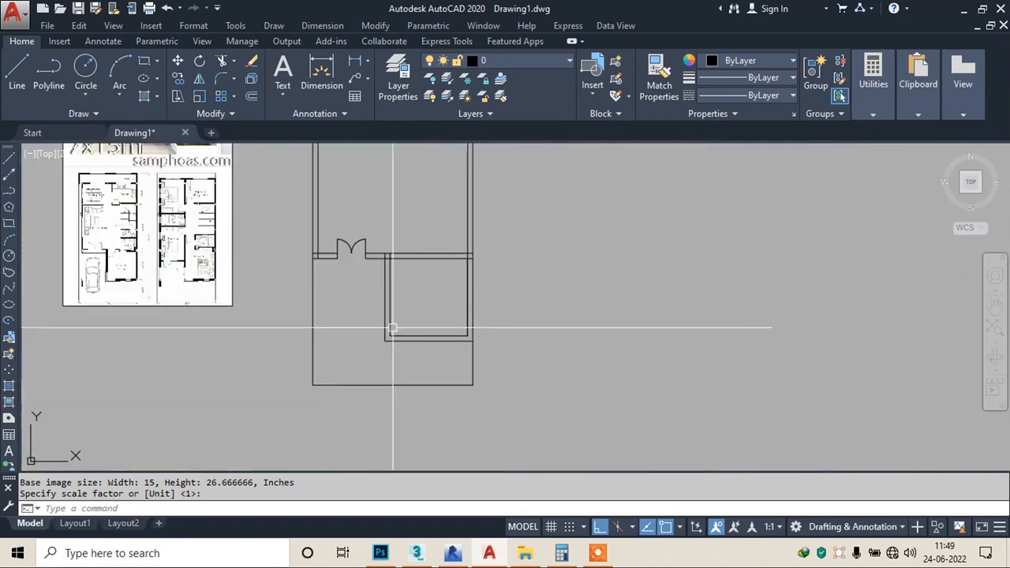
# - Extend the front room's inner wall lines to the outer wall lines at the lower-left corner
pyautogui.scroll(3, 392, 328)
pyautogui.press('Escape')
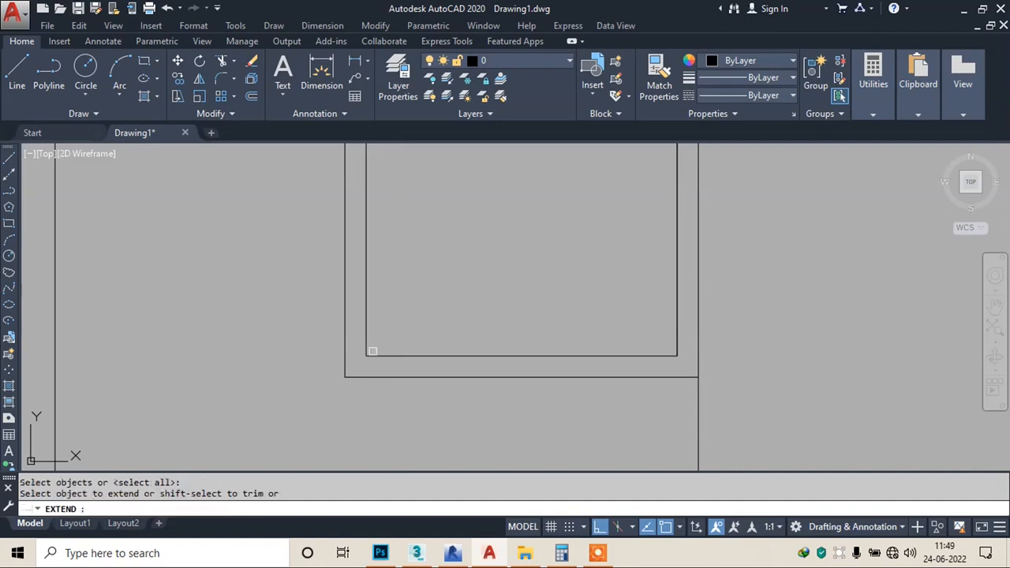
pyautogui.press('Escape')
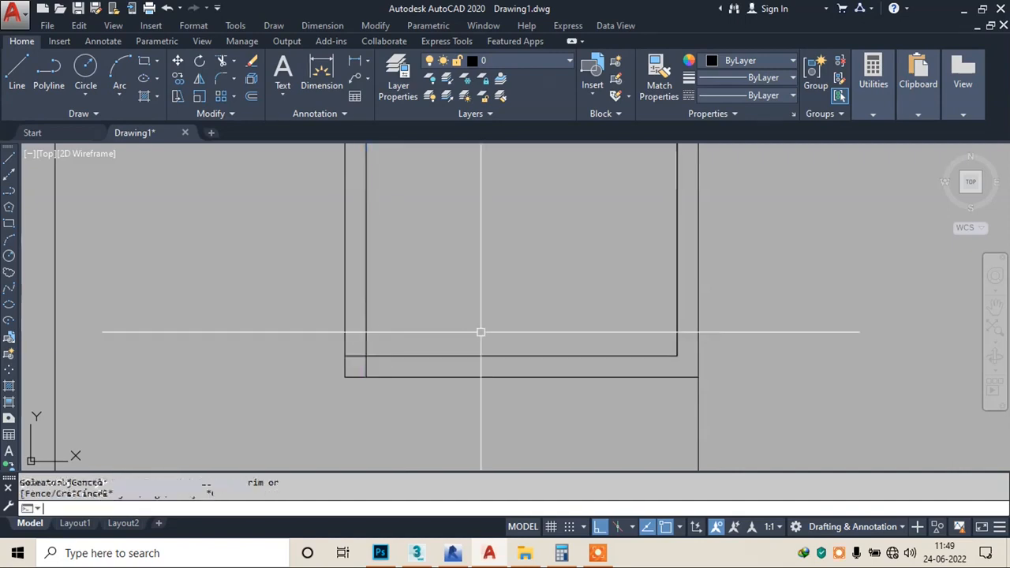
# - Offset the front room's bottom and left inner wall lines 2'6" into the room to mark the corner window's ends
pyautogui.write('o')
pyautogui.press('Return')
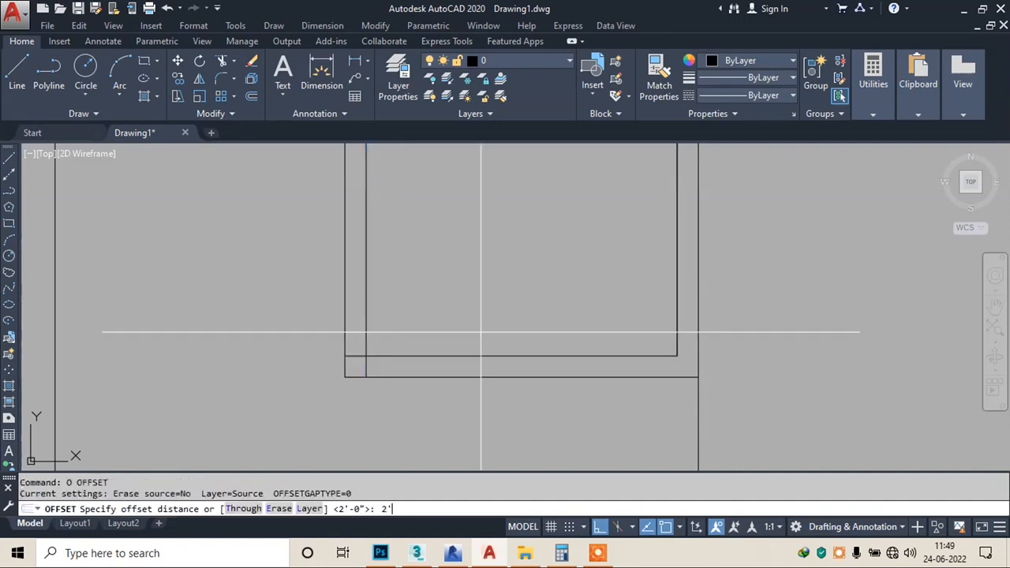
pyautogui.write('2\'6"')
pyautogui.press('Return')
pyautogui.click(439, 355)
pyautogui.click(412, 345)
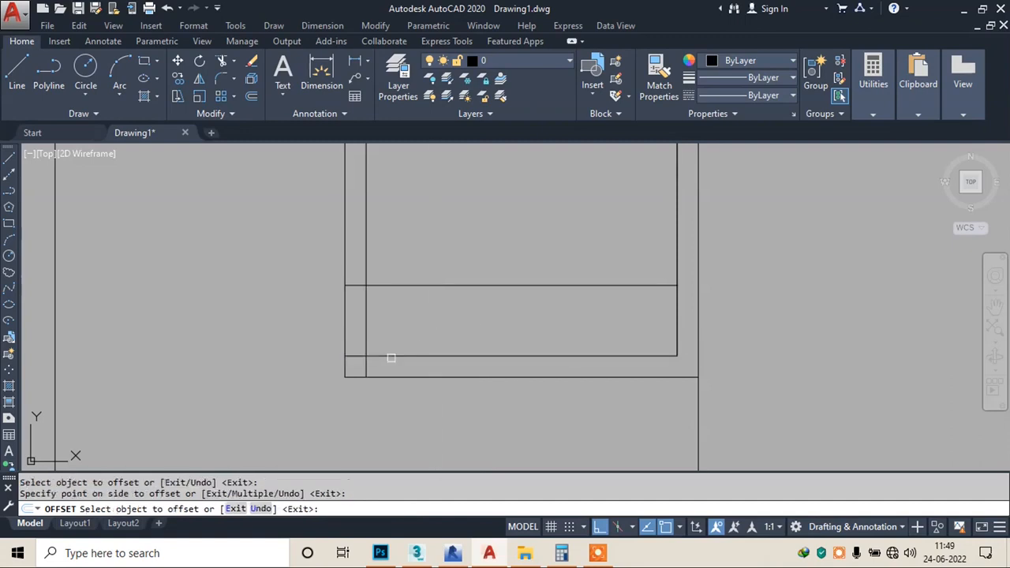
pyautogui.click(367, 353)
pyautogui.click(407, 355)
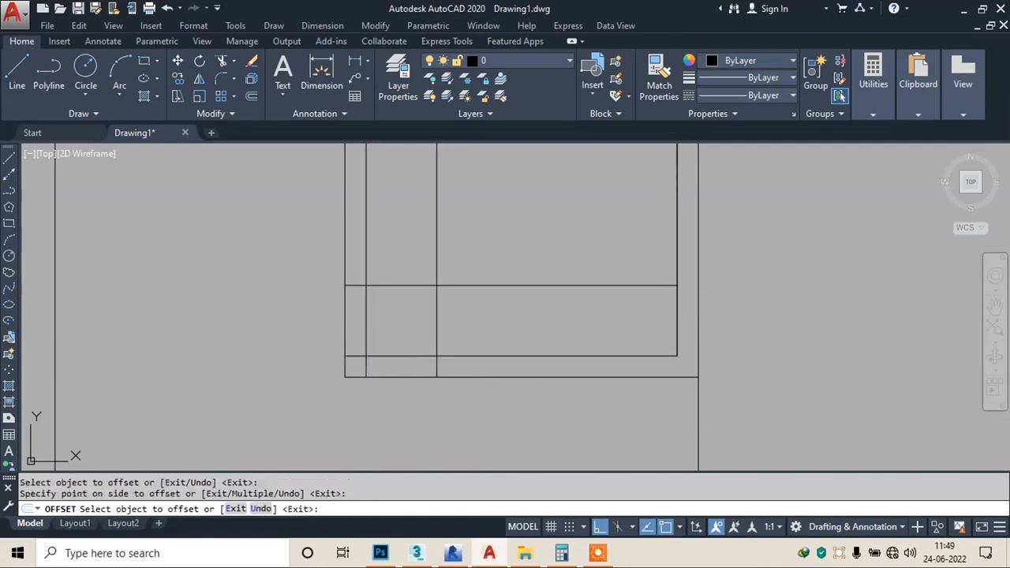
pyautogui.press('Escape')
# - Trim the offset lines inside the room so only the window end lines across the walls remain
pyautogui.write('tr')
pyautogui.press('Return')
pyautogui.scroll(2, 370, 324)
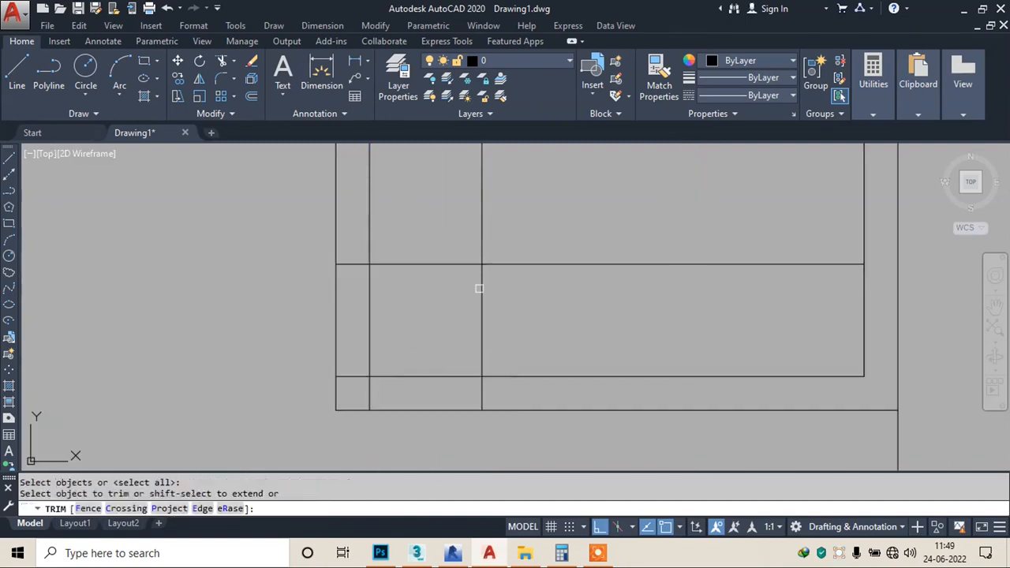
pyautogui.click(419, 284)
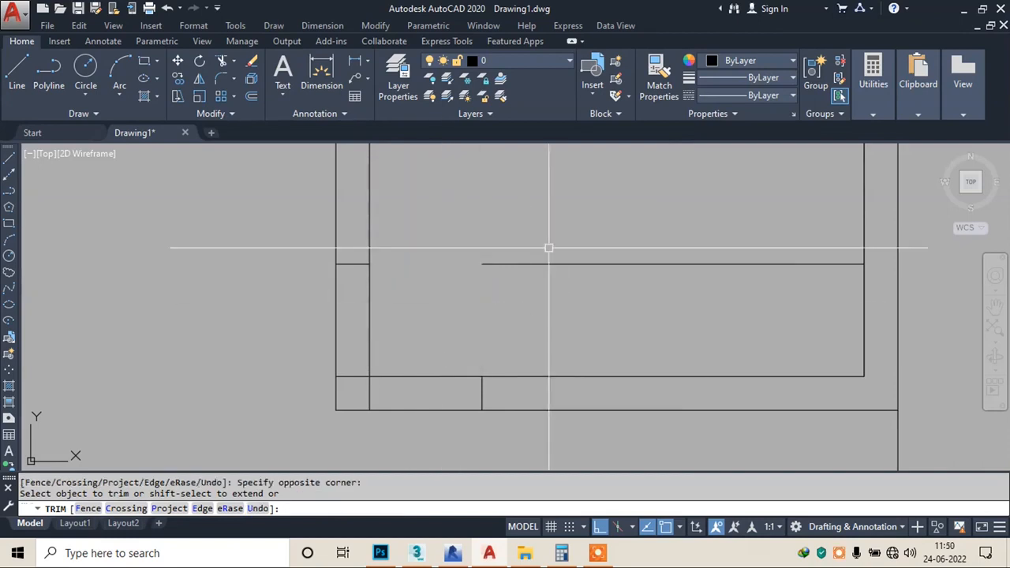
pyautogui.press('Return')
# - Draw lines from the midpoints of both window end lines along the centre of the walls to the corner
pyautogui.write('l')
pyautogui.press('Return')
pyautogui.click(352, 264)
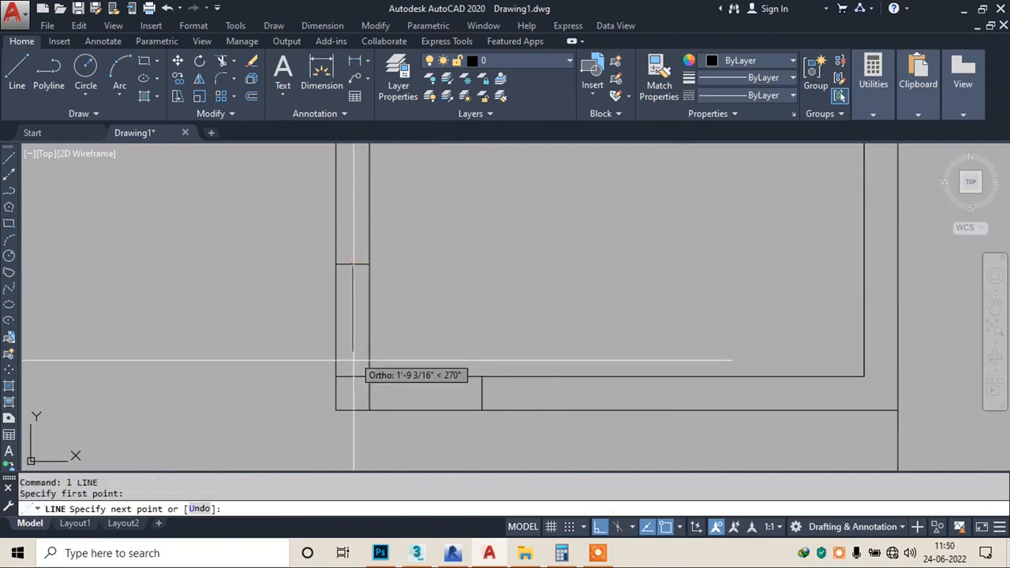
pyautogui.click(353, 410)
pyautogui.press('Escape')
pyautogui.press('Return')
pyautogui.click(482, 394)
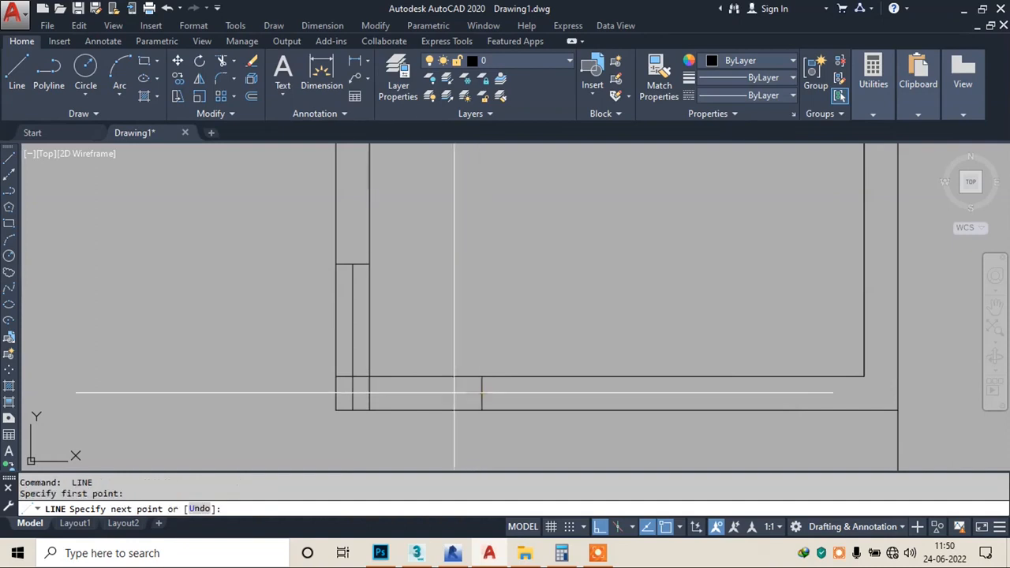
# - Trim the overlapping centre lines and extended inner wall lines at the corner into clean L-shaped corners
pyautogui.write('tr')
pyautogui.press('Return')
pyautogui.press('Return')
pyautogui.scroll(4, 293, 398)
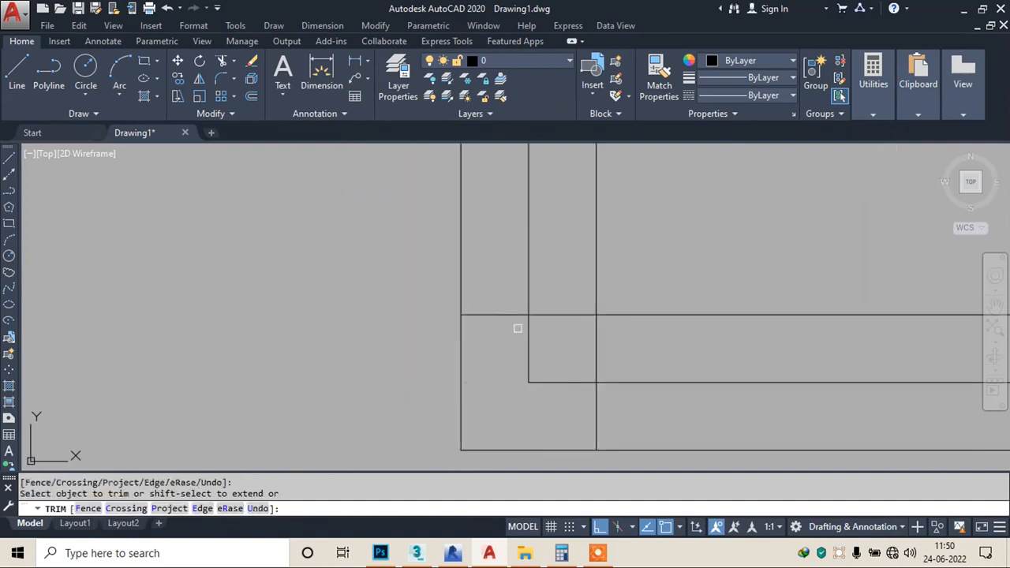
pyautogui.scroll(-4, 392, 340)
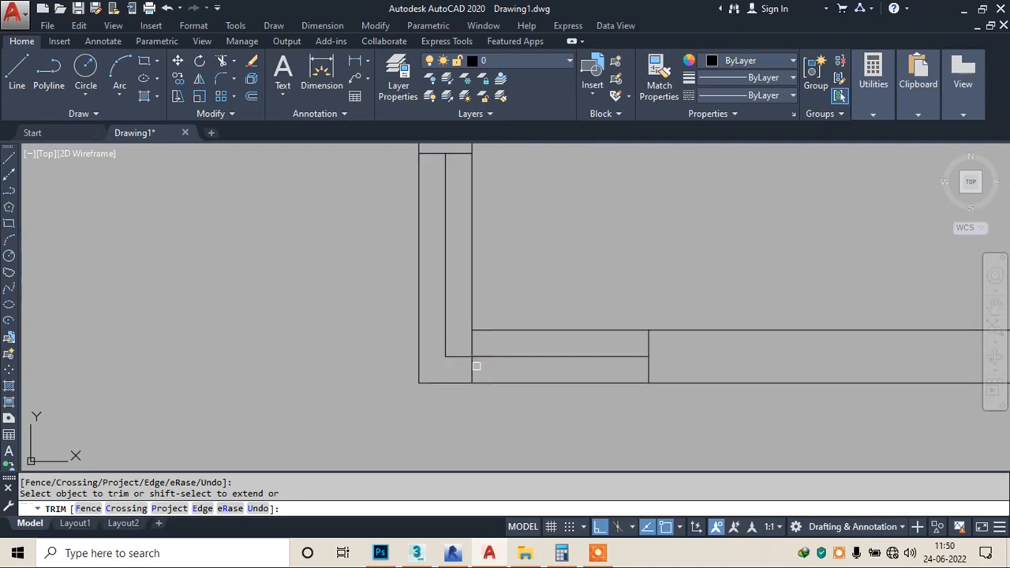
pyautogui.scroll(-2, 372, 352)
pyautogui.press('Escape')
pyautogui.press('Escape')
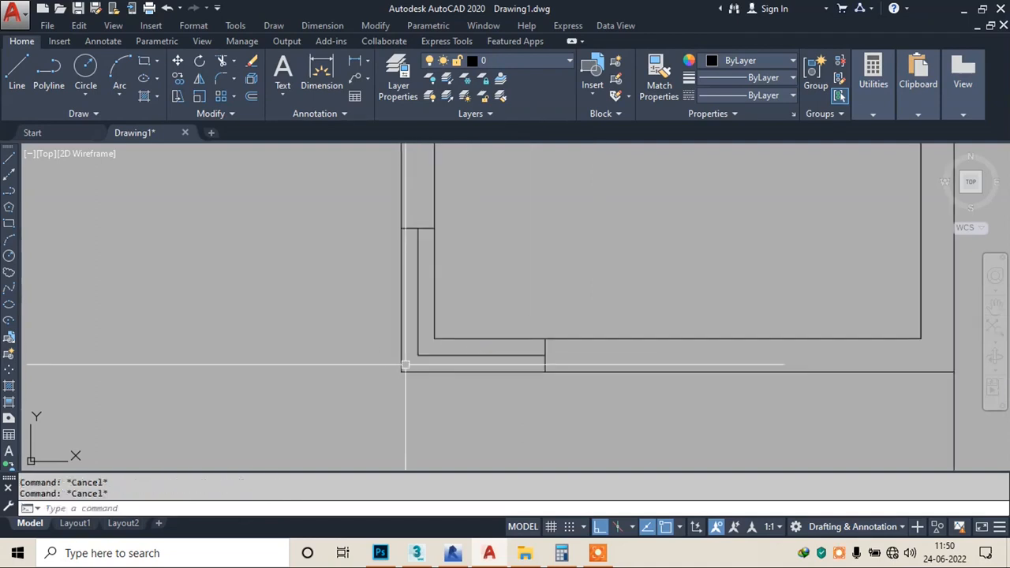
# - Offset the corner window's vertical and horizontal centre lines by .5 to both sides
pyautogui.write('o')
pyautogui.press('Return')
pyautogui.write('.5')
pyautogui.press('Return')
pyautogui.scroll(5, 403, 363)
pyautogui.scroll(2, 456, 277)
pyautogui.click(464, 279)
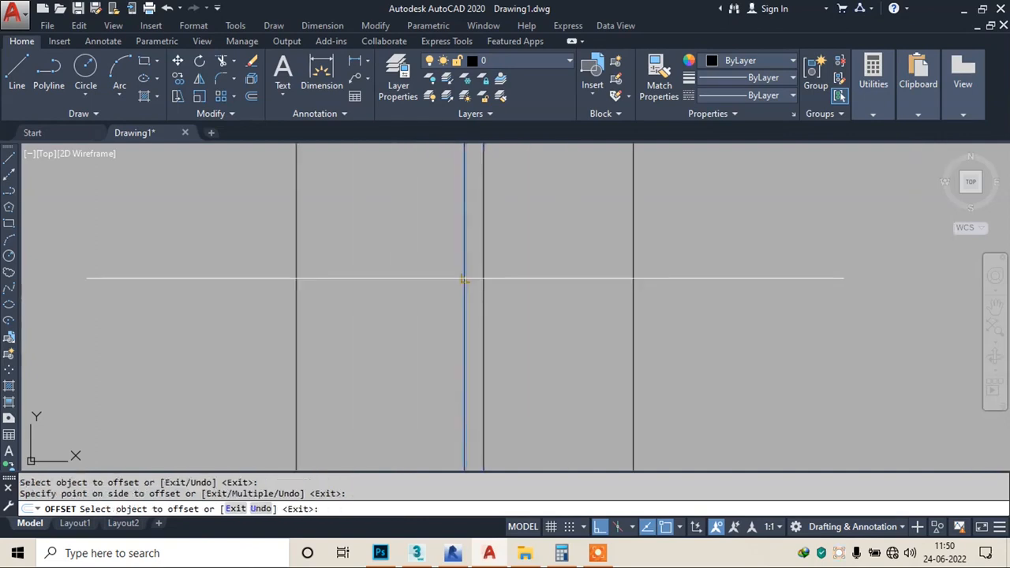
pyautogui.click(431, 281)
pyautogui.scroll(-6, 430, 283)
pyautogui.moveTo(521, 387); pyautogui.dragTo(494, 322, button='middle')
pyautogui.scroll(6, 453, 334)
pyautogui.click(452, 337)
pyautogui.click(441, 313)
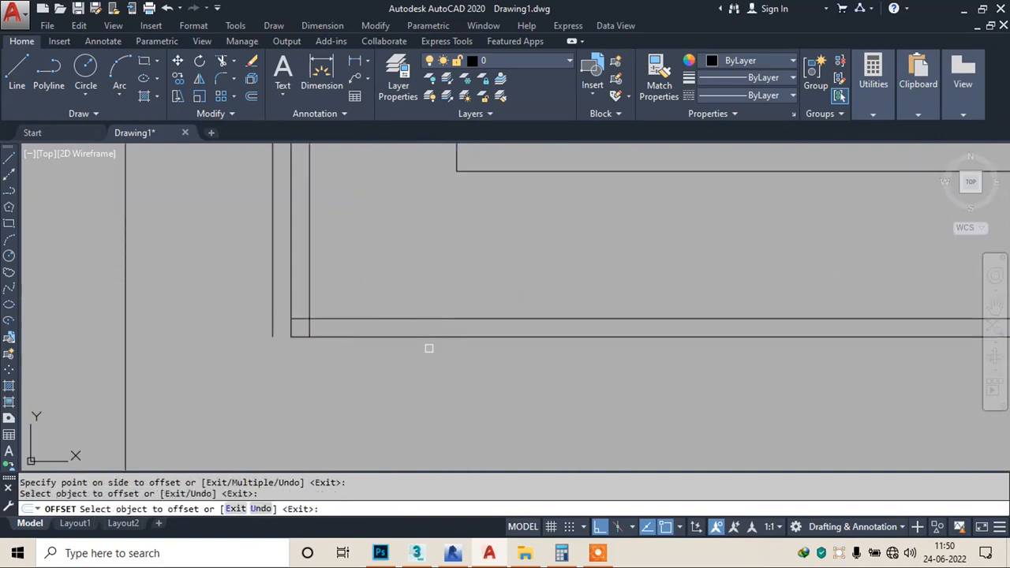
pyautogui.click(420, 338)
pyautogui.click(395, 351)
pyautogui.press('Escape')
# - Fillet the two outer offset glass lines together into a square corner
pyautogui.scroll(2, 309, 338)
pyautogui.write('f')
pyautogui.press('Return')
pyautogui.click(246, 325)
pyautogui.click(292, 365)
pyautogui.press('Escape')
pyautogui.press('Escape')
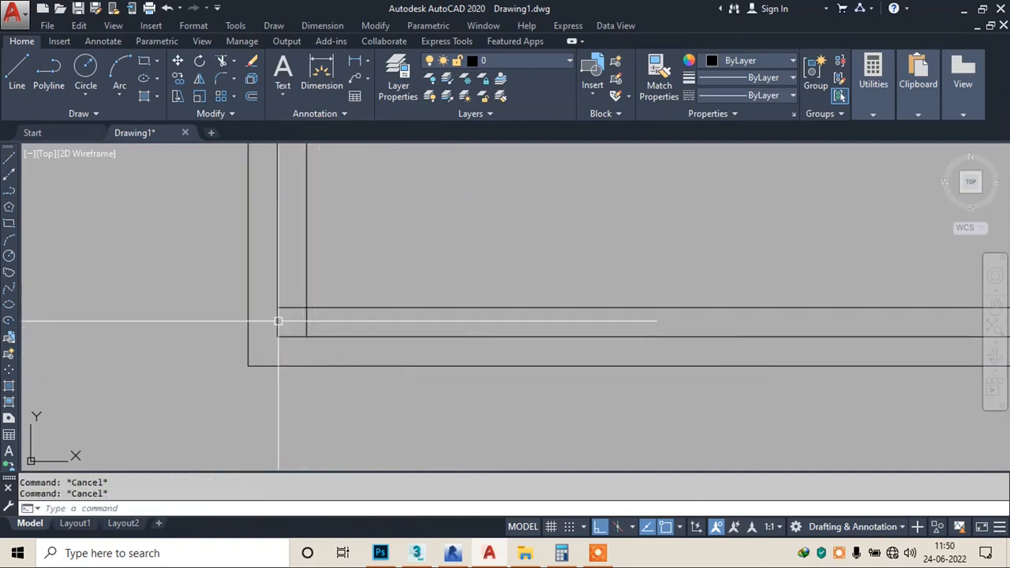
# - Trim the inner glass lines at the corner and erase the original centre lines, leaving a double-line glass pane
pyautogui.write('tr')
pyautogui.press('Return')
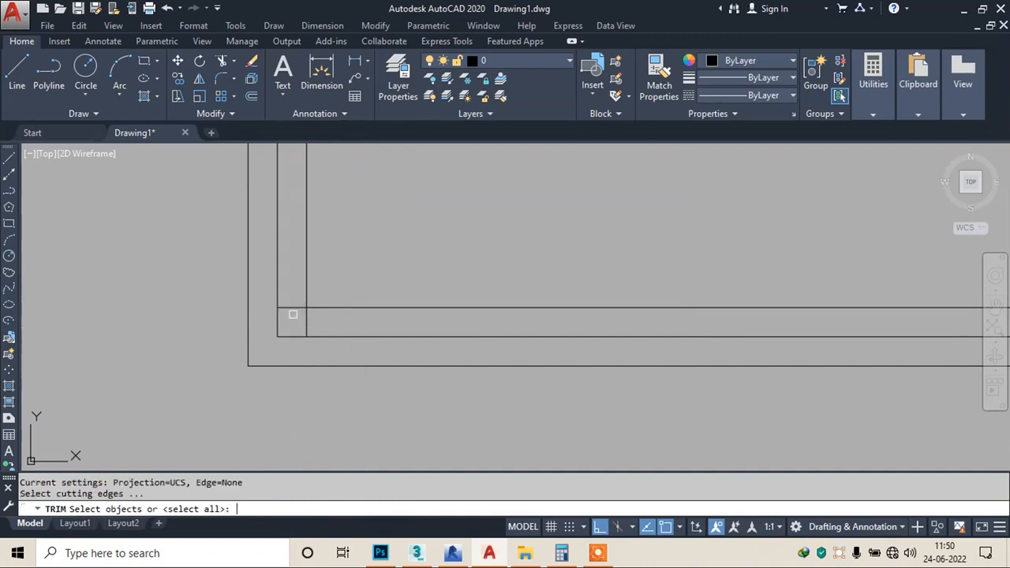
pyautogui.press('Return')
pyautogui.press('Escape')
pyautogui.click(277, 332)
pyautogui.write('e')
pyautogui.press('Return')
pyautogui.scroll(4, 323, 333)
pyautogui.scroll(-3, 427, 376)
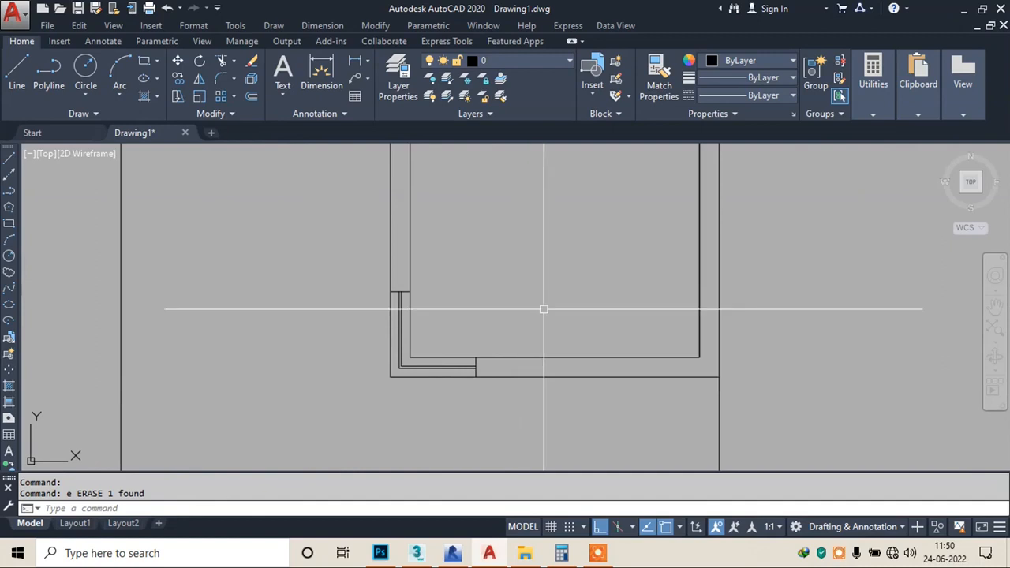
# - Compare the drawn corner window with the reference plan and facade picture, examining the second window in the front wall
pyautogui.scroll(-2, 543, 309)
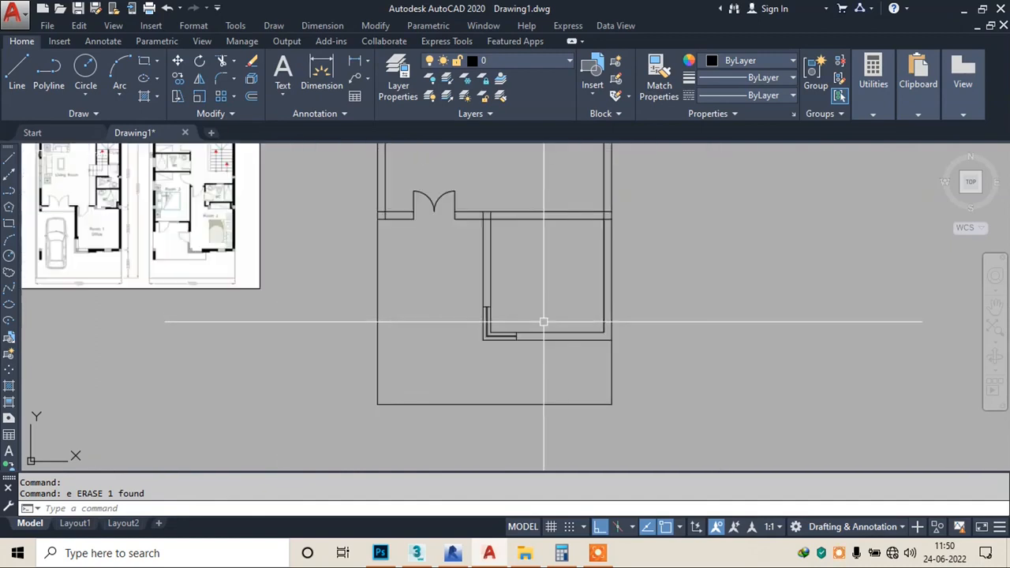
pyautogui.scroll(3, 73, 230)
pyautogui.scroll(-2, 258, 304)
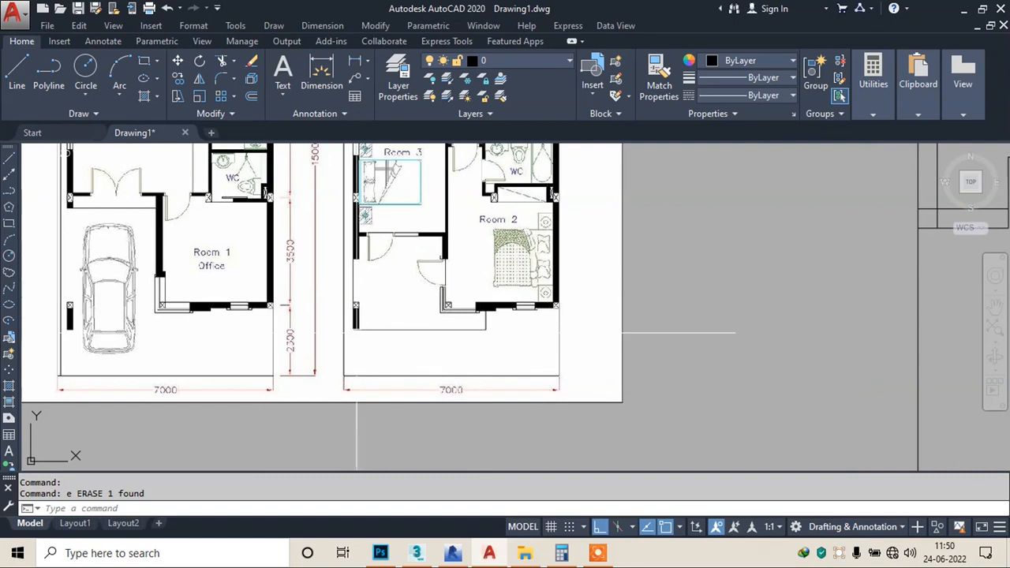
pyautogui.scroll(-3, 356, 333)
pyautogui.scroll(5, 570, 378)
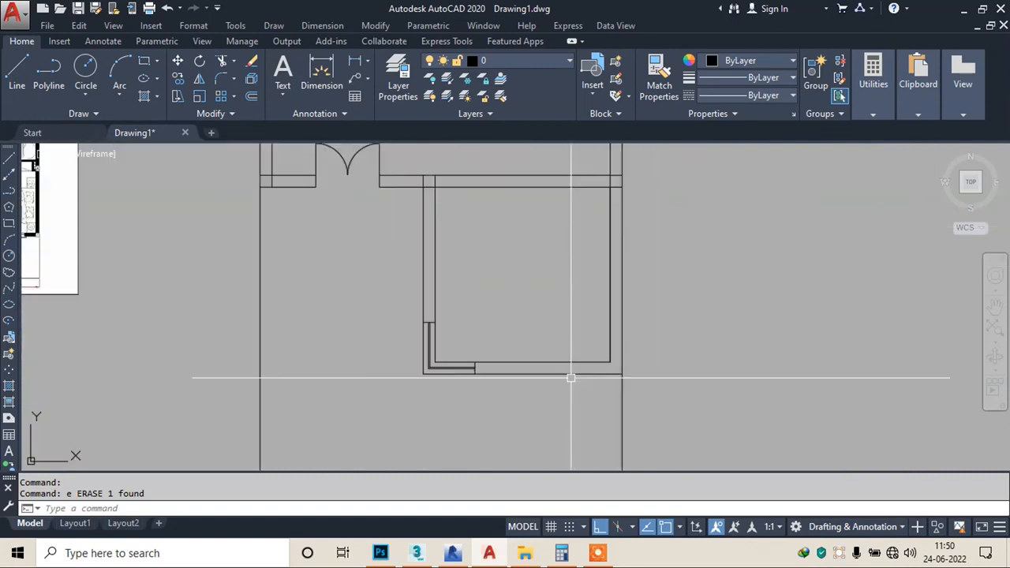
pyautogui.scroll(-4, 570, 378)
pyautogui.scroll(6, 554, 334)
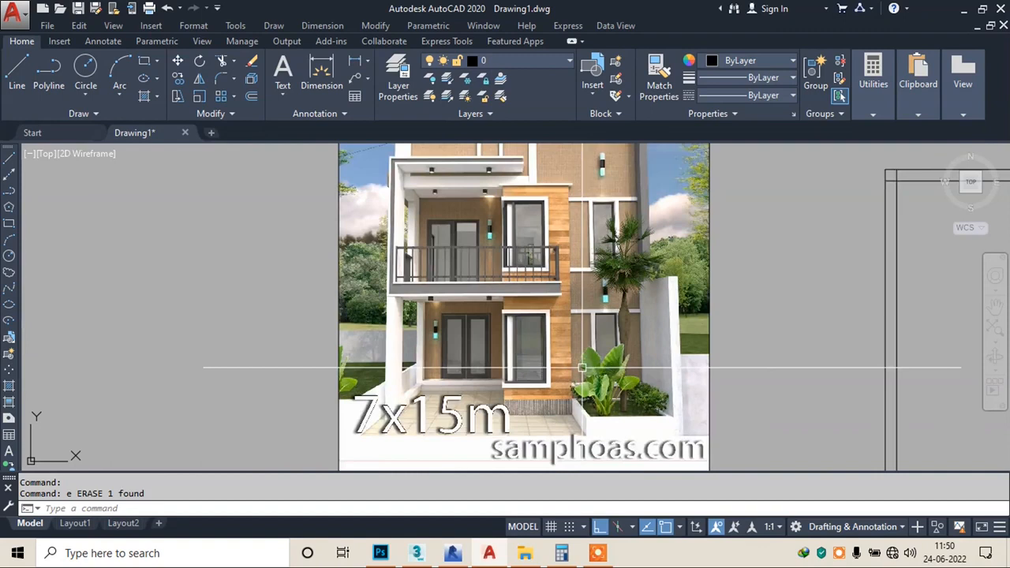
pyautogui.scroll(-6, 484, 279)
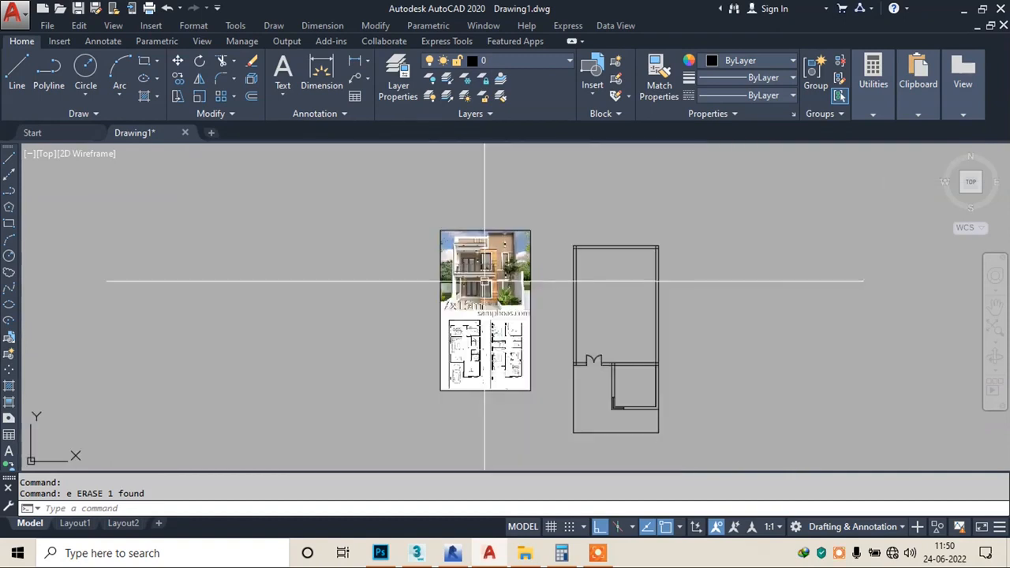
# - Draw a guide line along the front room's inner wall edge from the corner window's end to the opposite inner corner
pyautogui.scroll(4, 587, 355)
pyautogui.write('l')
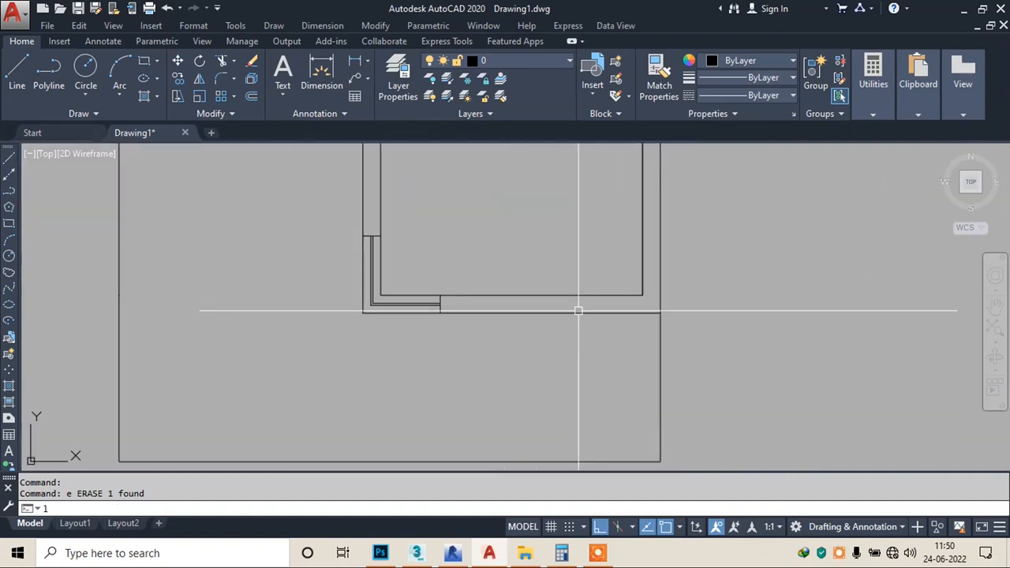
pyautogui.press('Return')
pyautogui.scroll(1, 395, 290)
pyautogui.click(365, 290)
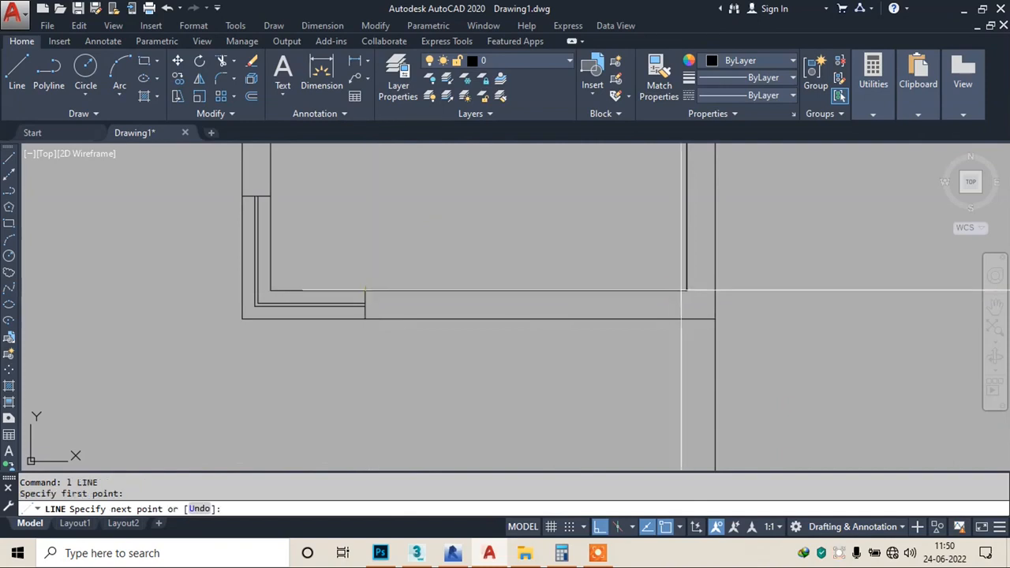
pyautogui.click(687, 290)
pyautogui.press('Escape')
# - Draw a short line across the front wall's thickness, slightly past the middle of the guide line, to mark the second window's centre
pyautogui.press('Return')
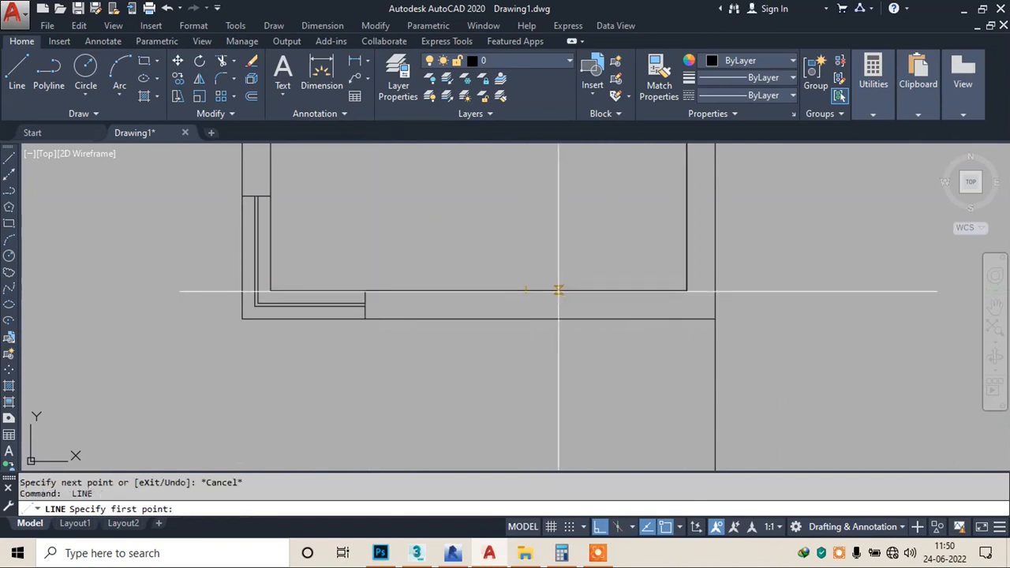
pyautogui.click(557, 290)
pyautogui.click(557, 319)
pyautogui.press('Escape')
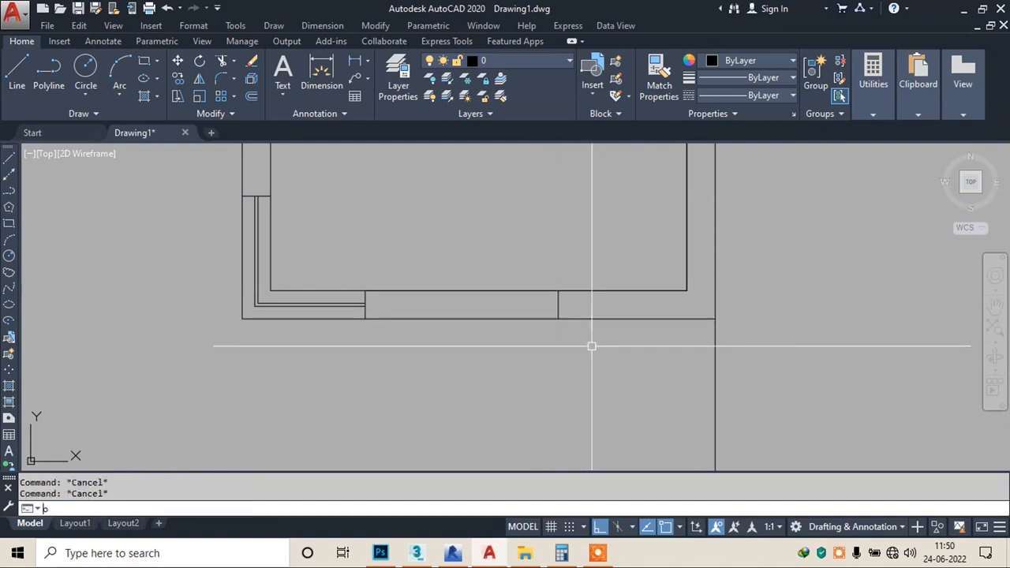
# - Offset the second window's centre mark by 1'6" to both sides to form its jambs
pyautogui.write('o')
pyautogui.press('Return')
pyautogui.write('1')
pyautogui.press('Return')
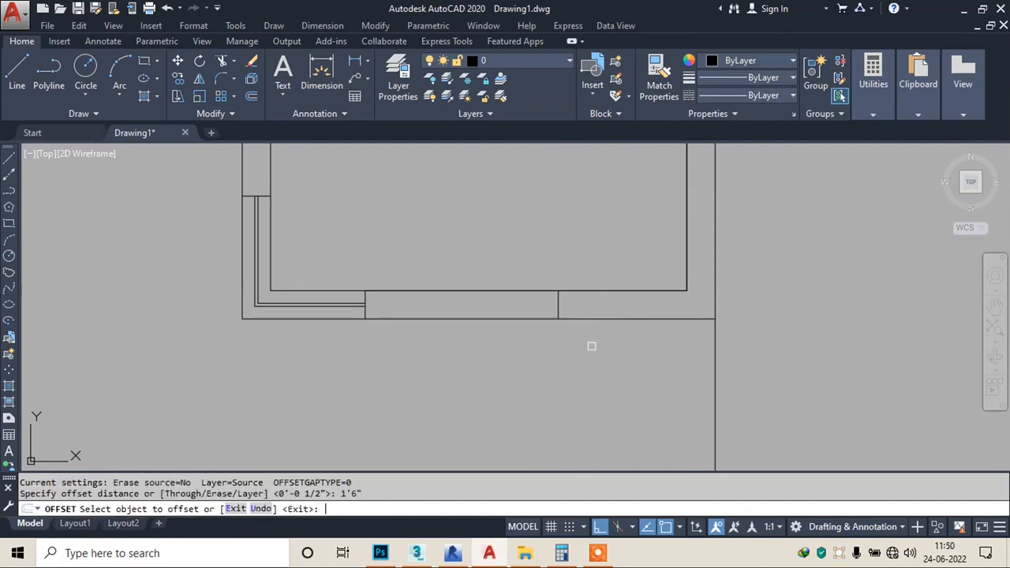
pyautogui.click(558, 302)
pyautogui.click(547, 304)
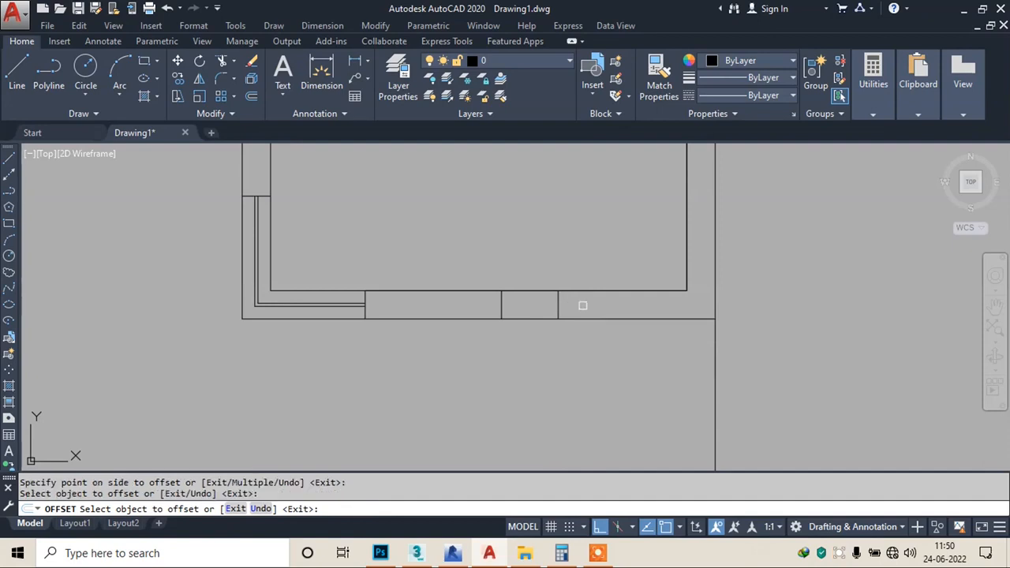
pyautogui.click(560, 305)
pyautogui.click(582, 304)
pyautogui.press('Escape')
# - Draw a line joining the midpoints of the two window jambs and erase the cross line at the window's centre
pyautogui.write('l')
pyautogui.press('Return')
pyautogui.click(502, 305)
pyautogui.click(615, 305)
pyautogui.press('Escape')
pyautogui.click(553, 279)
pyautogui.click(566, 358)
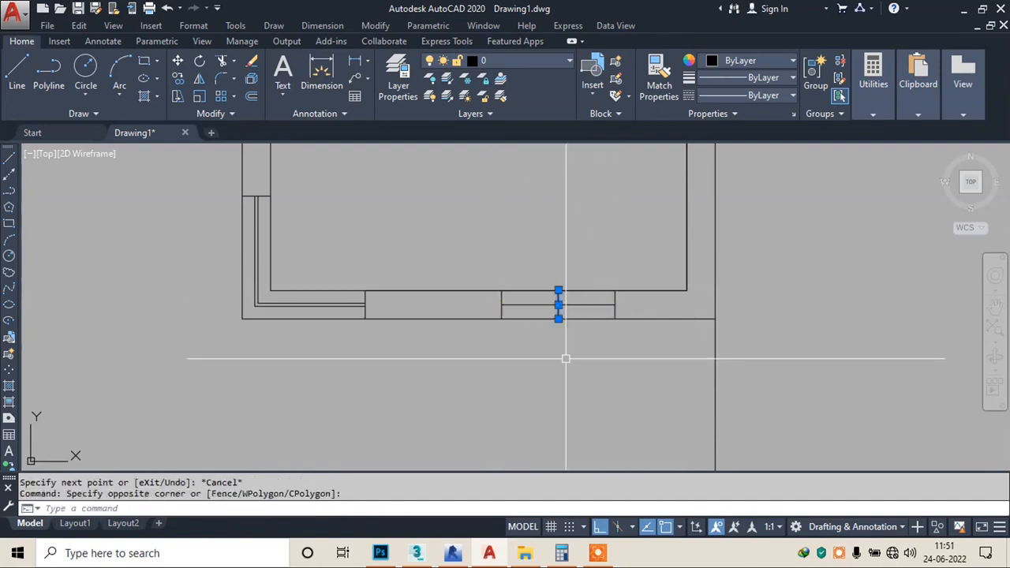
# - Offset the second window's horizontal centre line by .5" to both sides for the glass pane
pyautogui.write('o')
pyautogui.press('Return')
pyautogui.write('.5')
pyautogui.press('Return')
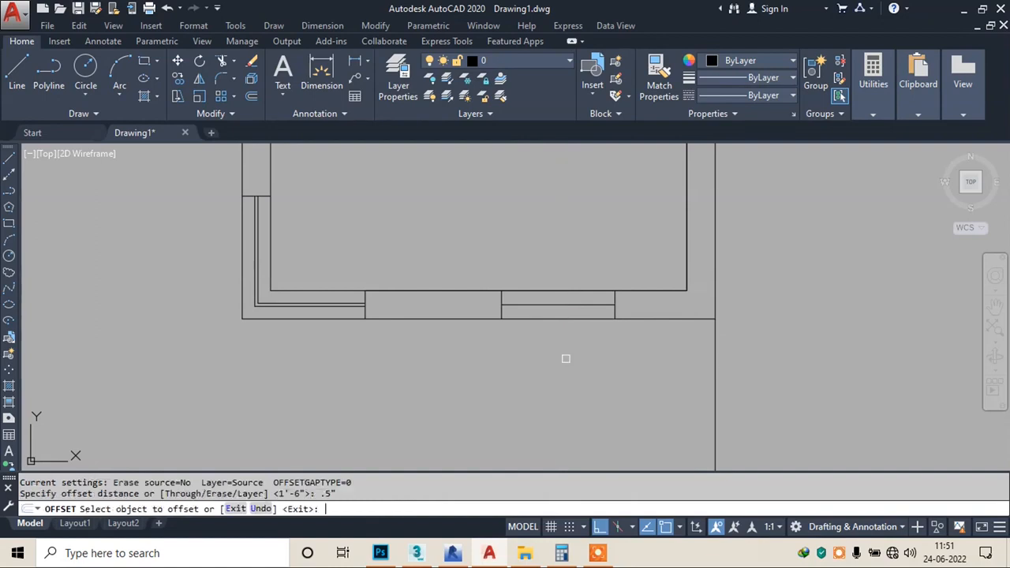
pyautogui.scroll(2, 561, 357)
pyautogui.click(547, 274)
pyautogui.click(547, 261)
pyautogui.scroll(4, 550, 274)
pyautogui.click(548, 276)
pyautogui.click(547, 279)
pyautogui.press('Escape')
# - Erase the original horizontal centre line between the two glass lines of the second window
pyautogui.click(548, 275)
pyautogui.write('e')
pyautogui.press('Return')
# - Examine the car porch, its side column and the front room in the reference plans and facade picture
pyautogui.scroll(-6, 548, 278)
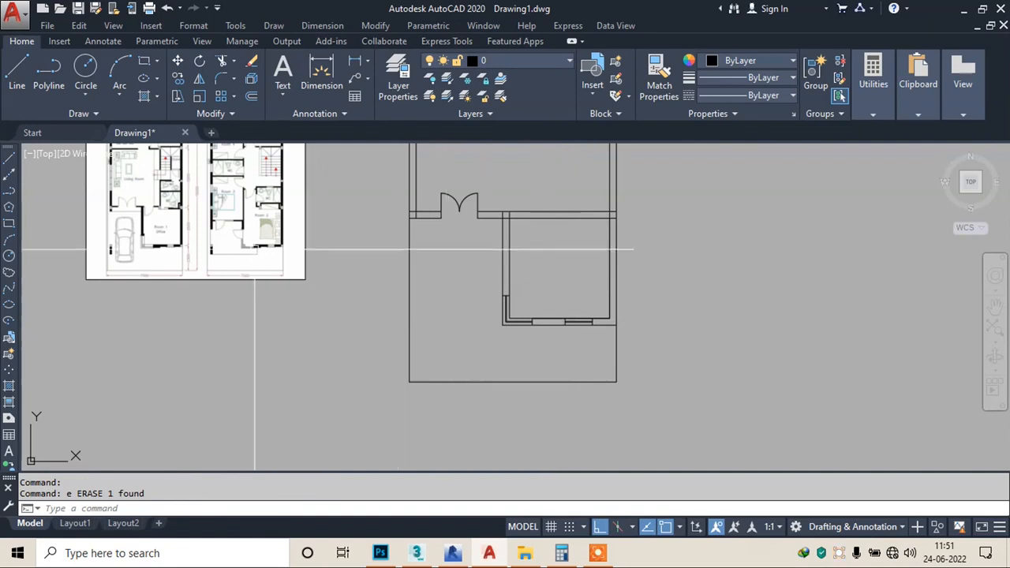
pyautogui.moveTo(202, 235); pyautogui.dragTo(340, 282, button='middle')
pyautogui.scroll(6, 327, 274)
pyautogui.scroll(-2, 360, 318)
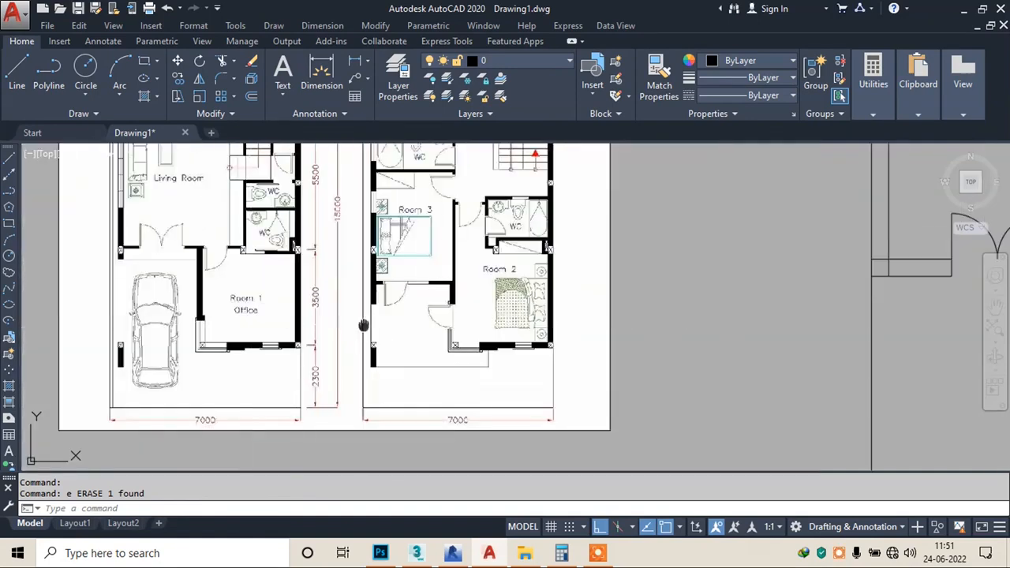
pyautogui.scroll(-4, 460, 338)
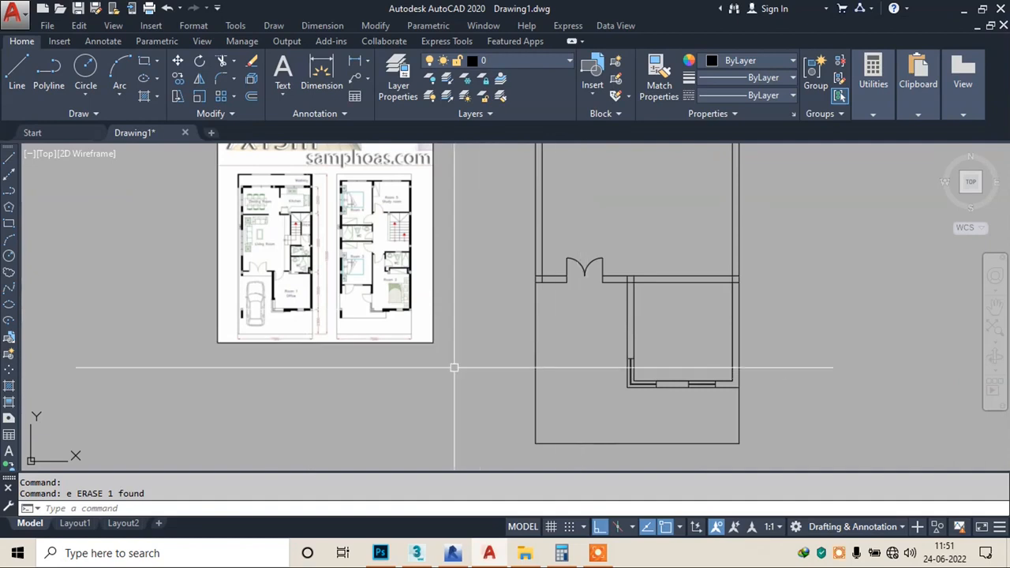
pyautogui.scroll(4, 480, 371)
pyautogui.scroll(-6, 465, 363)
pyautogui.scroll(5, 446, 298)
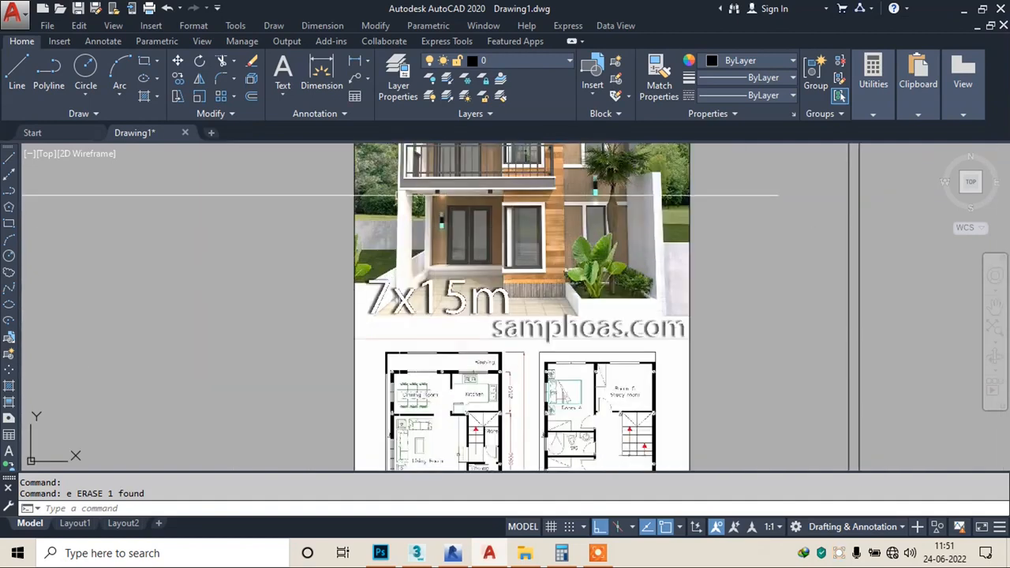
pyautogui.scroll(-2, 412, 237)
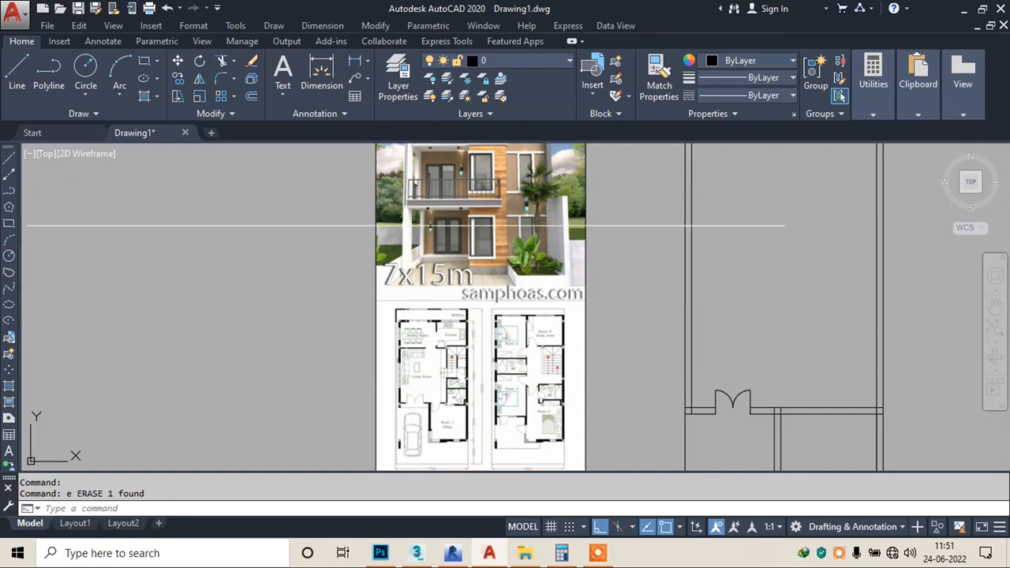
pyautogui.scroll(-4, 462, 289)
pyautogui.scroll(9, 462, 333)
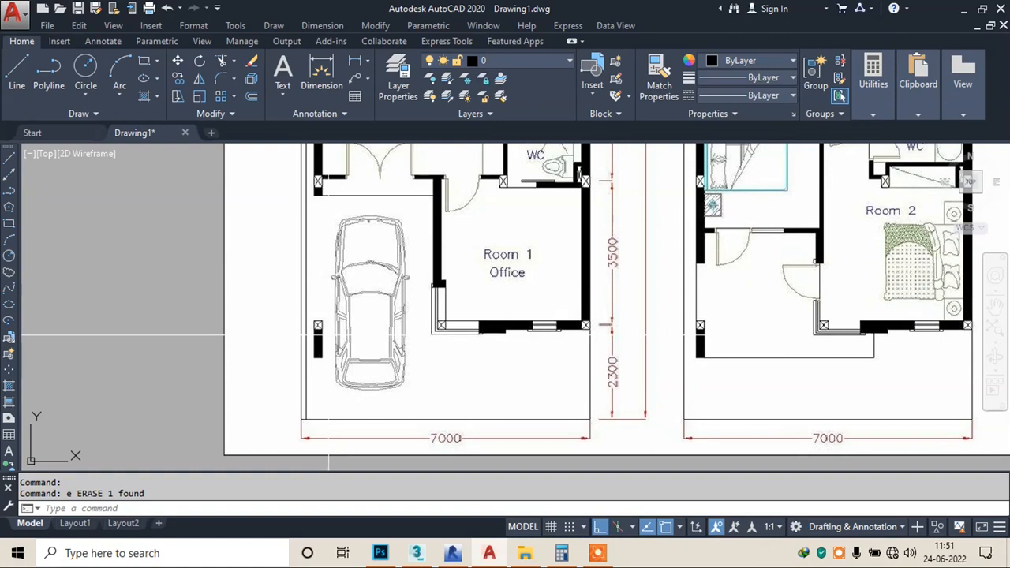
pyautogui.scroll(-5, 429, 335)
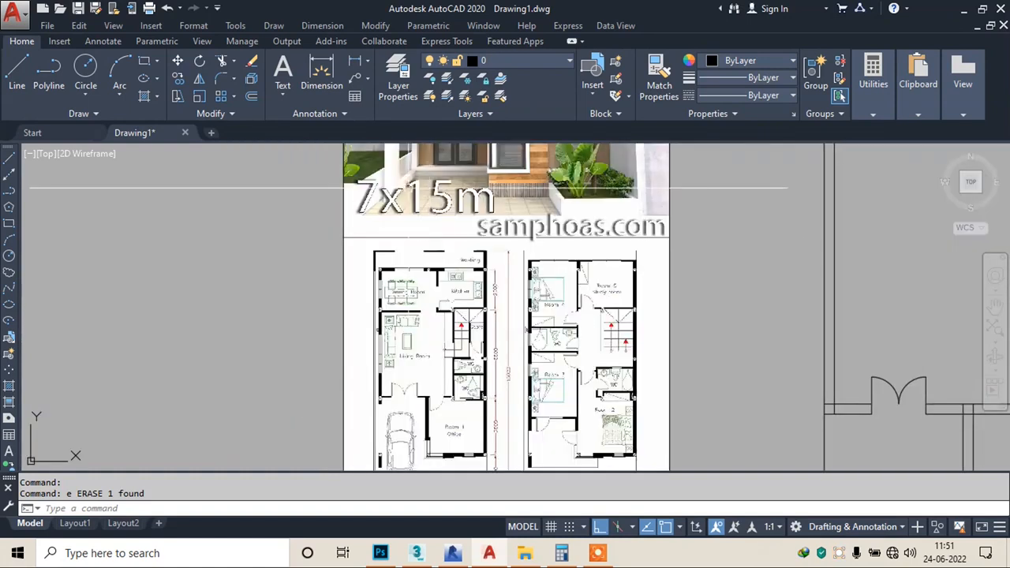
# - Draw a horizontal line from the front room's outer window corner across the car porch and beyond the side boundary
pyautogui.moveTo(399, 318); pyautogui.dragTo(372, 192, button='middle')
pyautogui.moveTo(651, 356); pyautogui.dragTo(411, 246, button='middle')
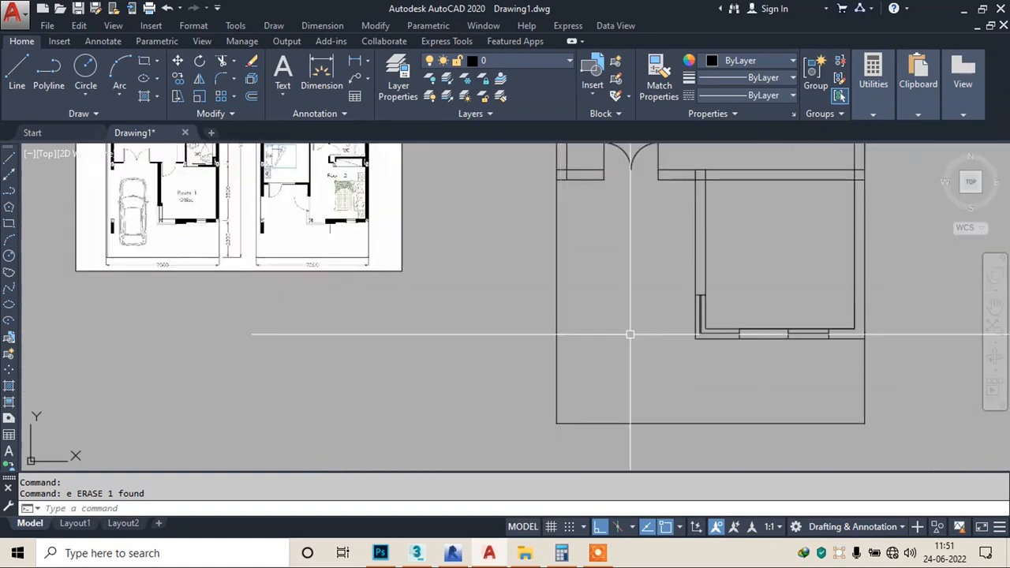
pyautogui.press('Return')
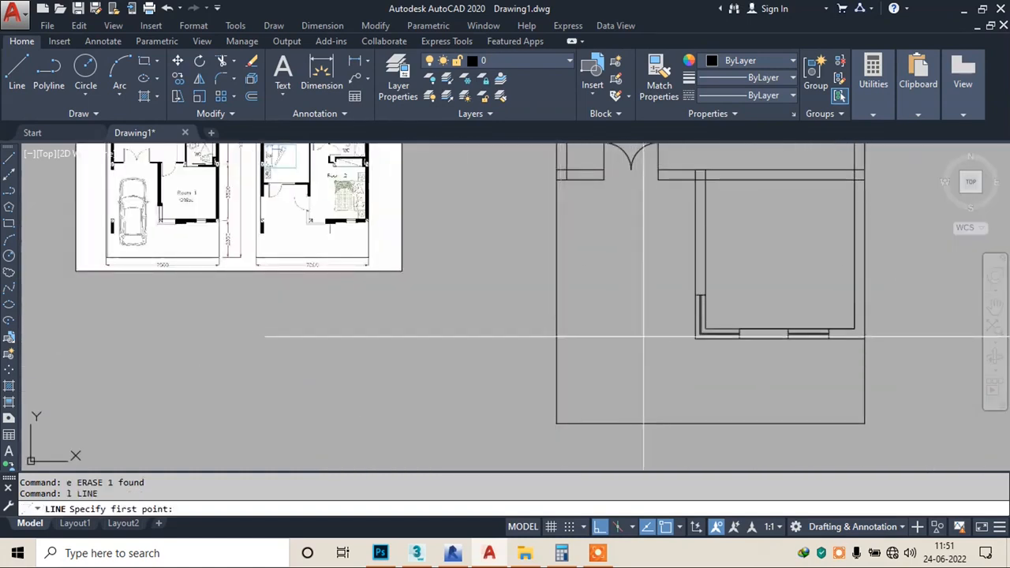
pyautogui.click(695, 339)
pyautogui.click(430, 339)
pyautogui.press('Escape')
# - Draw a vertical line along the side wall's inner edge from the dividing wall down past the horizontal porch line
pyautogui.press('Return')
pyautogui.click(566, 180)
pyautogui.click(568, 402)
pyautogui.press('Escape')
pyautogui.press('Escape')
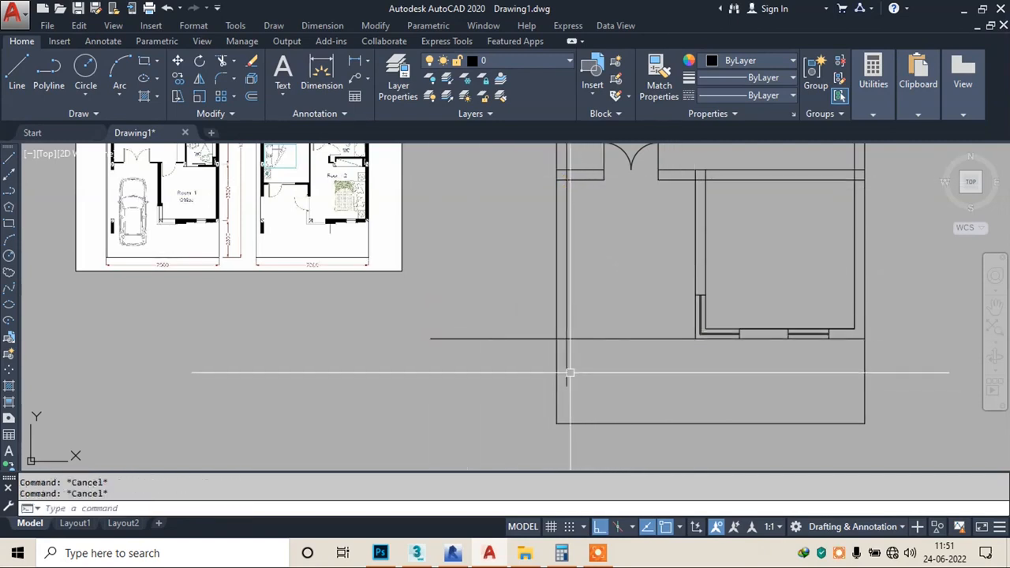
# - Offset the horizontal porch line upward by 9" toward the house
pyautogui.write('o')
pyautogui.press('Return')
pyautogui.write('9"')
pyautogui.press('Return')
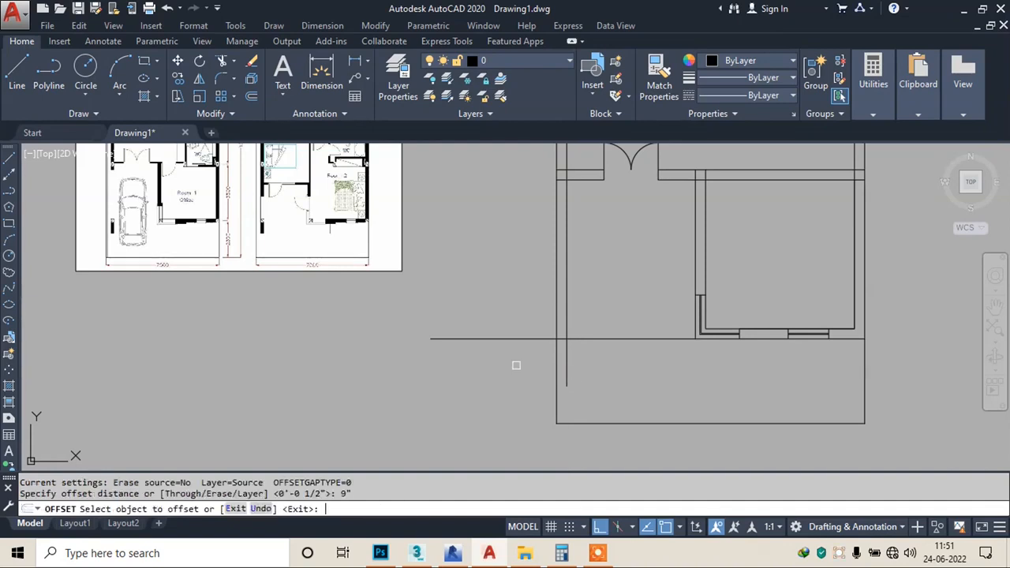
pyautogui.click(540, 337)
pyautogui.click(531, 312)
pyautogui.press('Escape')
# - Trim the excess porch lines so only a small square column is left against the side boundary
pyautogui.write('tr')
pyautogui.press('Return')
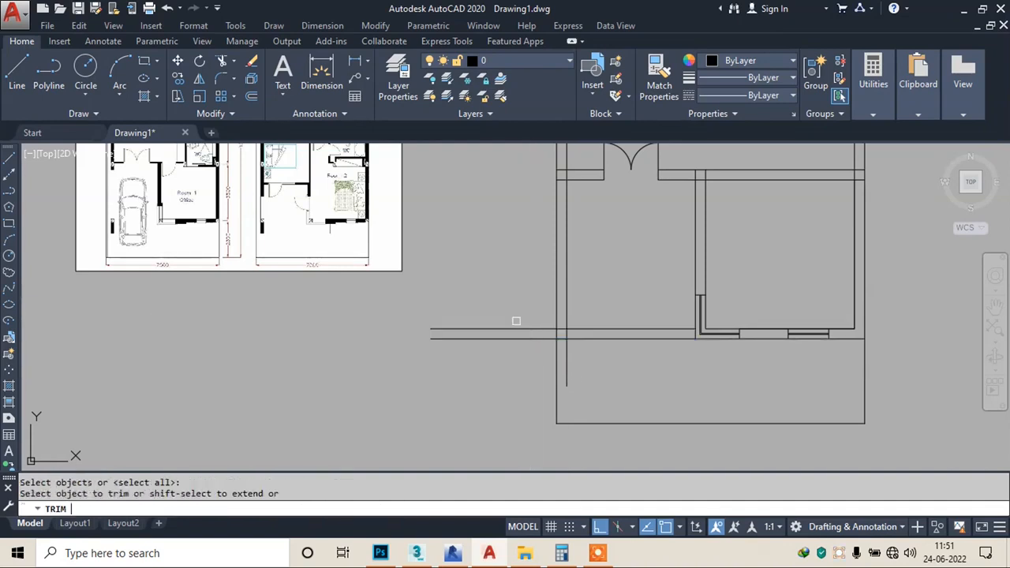
pyautogui.click(554, 357)
pyautogui.scroll(2, 568, 355)
pyautogui.click(654, 311)
pyautogui.click(620, 360)
pyautogui.scroll(-3, 552, 339)
pyautogui.press('Escape')
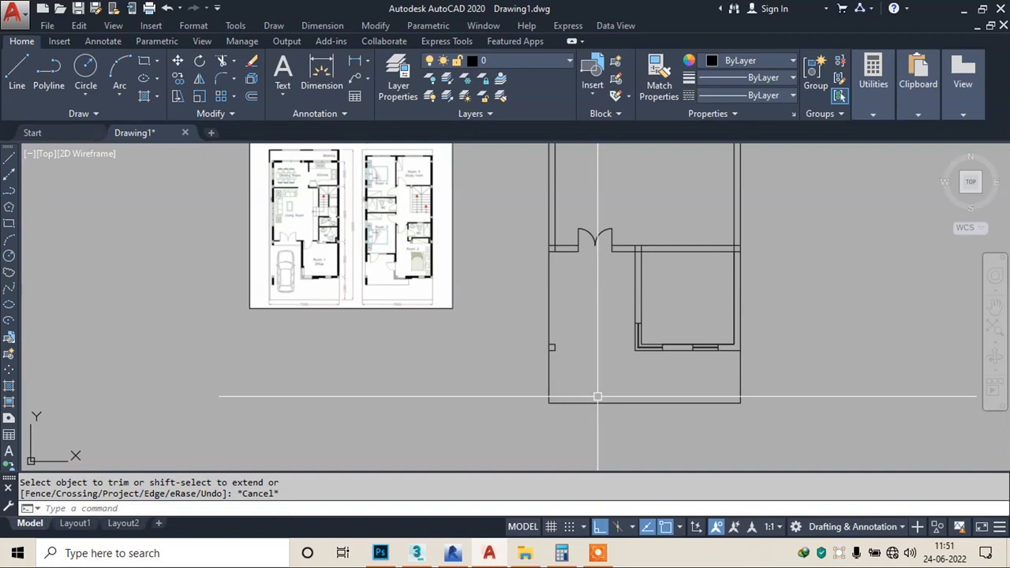
# - Trim the overlapping wall lines where the dividing wall meets the side wall next to the double door
pyautogui.write('tr')
pyautogui.press('Return')
pyautogui.scroll(3, 544, 245)
pyautogui.click(544, 245)
pyautogui.scroll(-3, 487, 271)
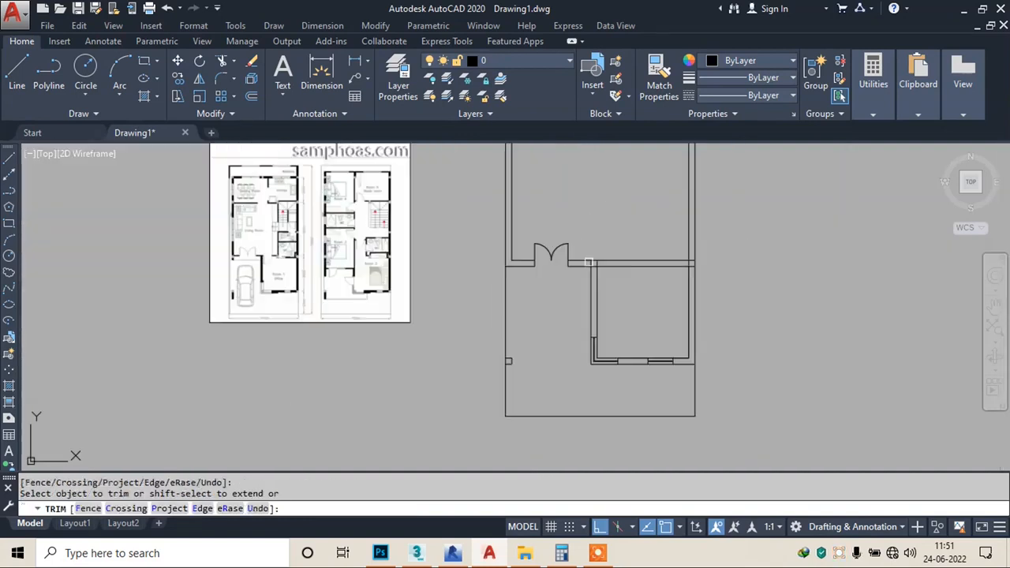
# - Trim the overlapping lines where the front room's porch-side wall meets the dividing wall
pyautogui.scroll(4, 647, 253)
pyautogui.scroll(-4, 564, 260)
pyautogui.click(583, 324)
pyautogui.scroll(3, 622, 324)
pyautogui.scroll(-2, 622, 325)
pyautogui.scroll(2, 210, 223)
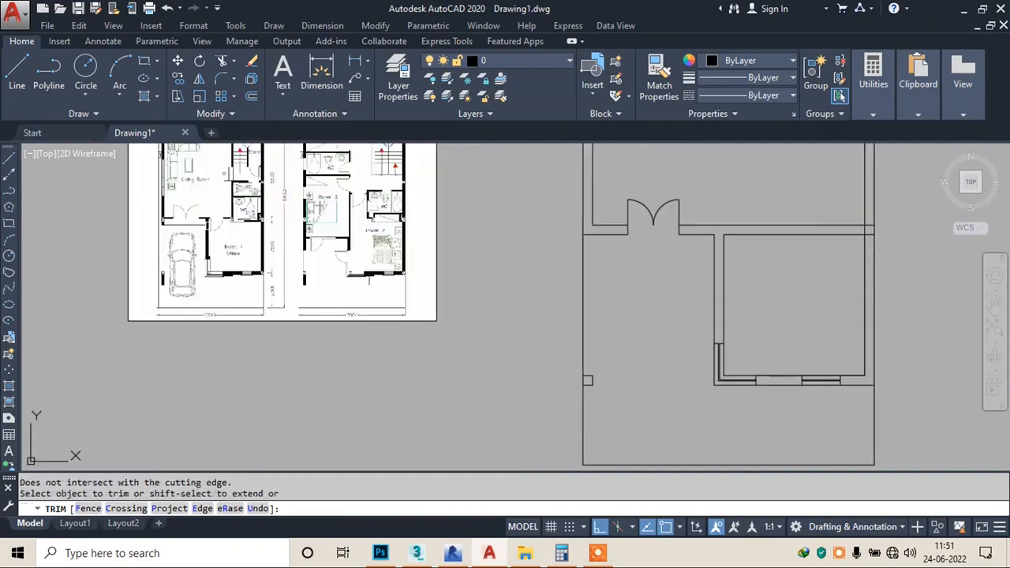
pyautogui.scroll(-1, 206, 226)
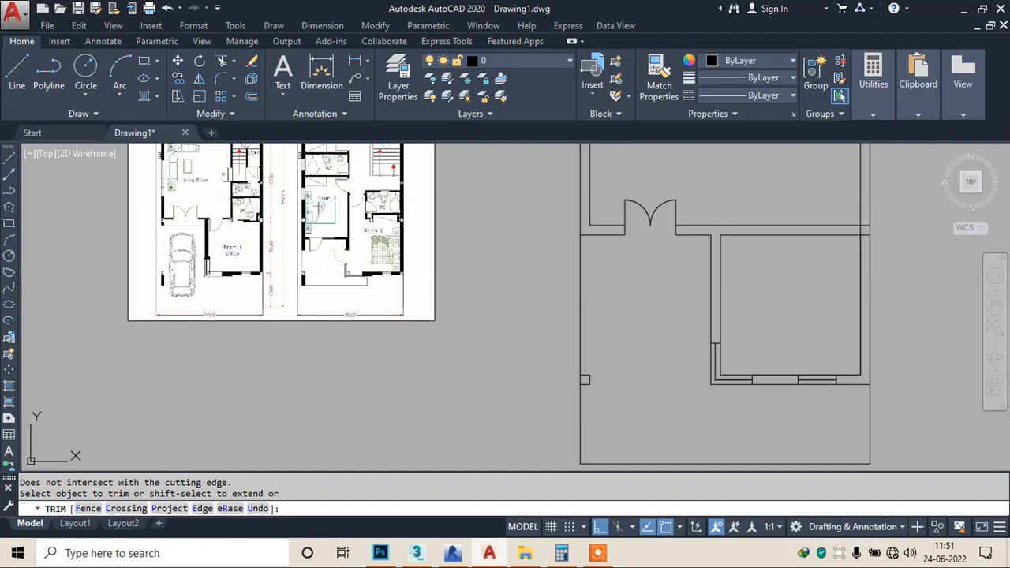
pyautogui.scroll(-2, 339, 251)
pyautogui.press('Escape')
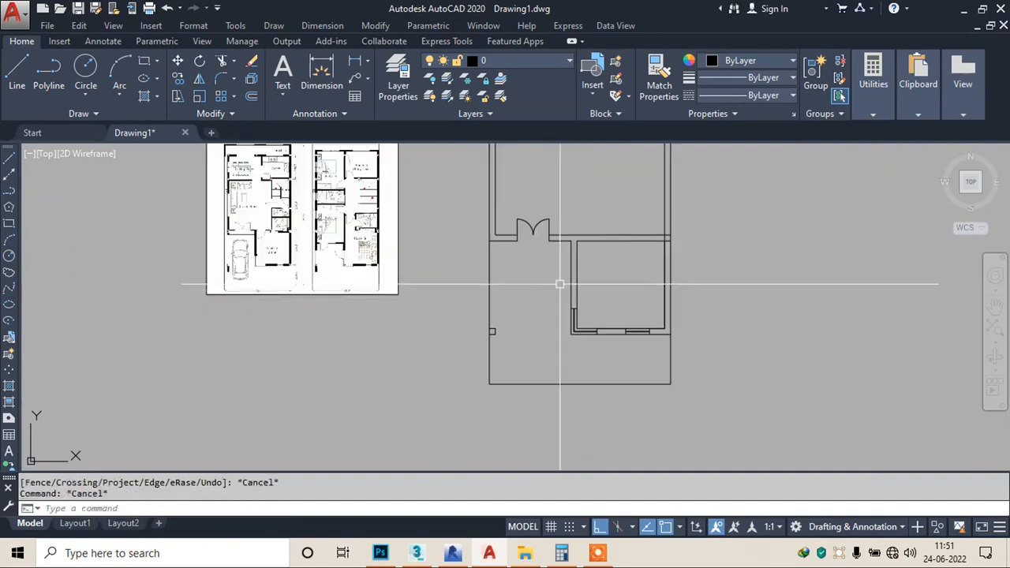
# - Copy the whole floor plan and place the duplicate beside the original, on the side away from the reference image
pyautogui.scroll(4, 315, 273)
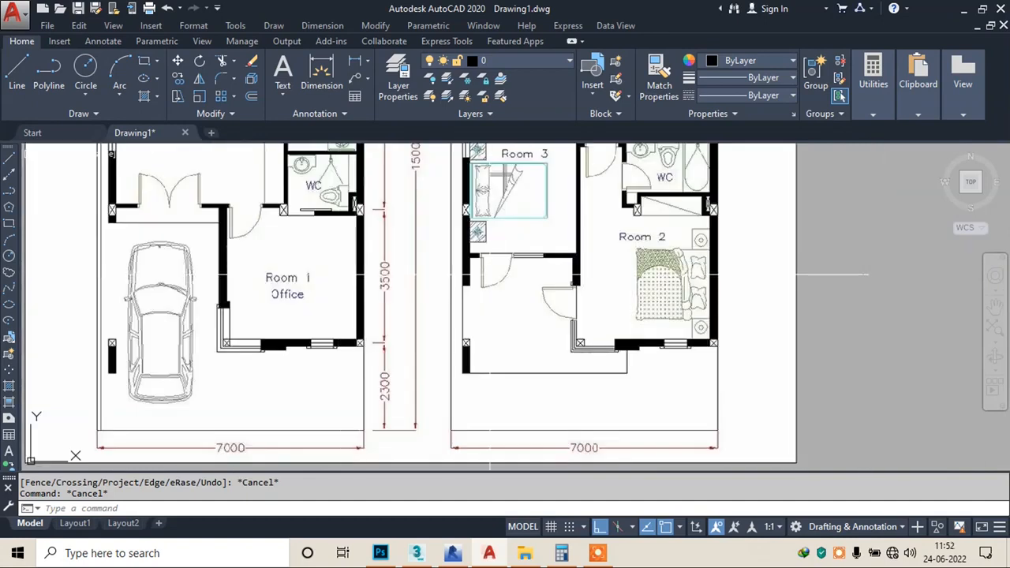
pyautogui.scroll(-4, 429, 275)
pyautogui.click(560, 155)
pyautogui.click(441, 416)
pyautogui.write('co')
pyautogui.press('space')
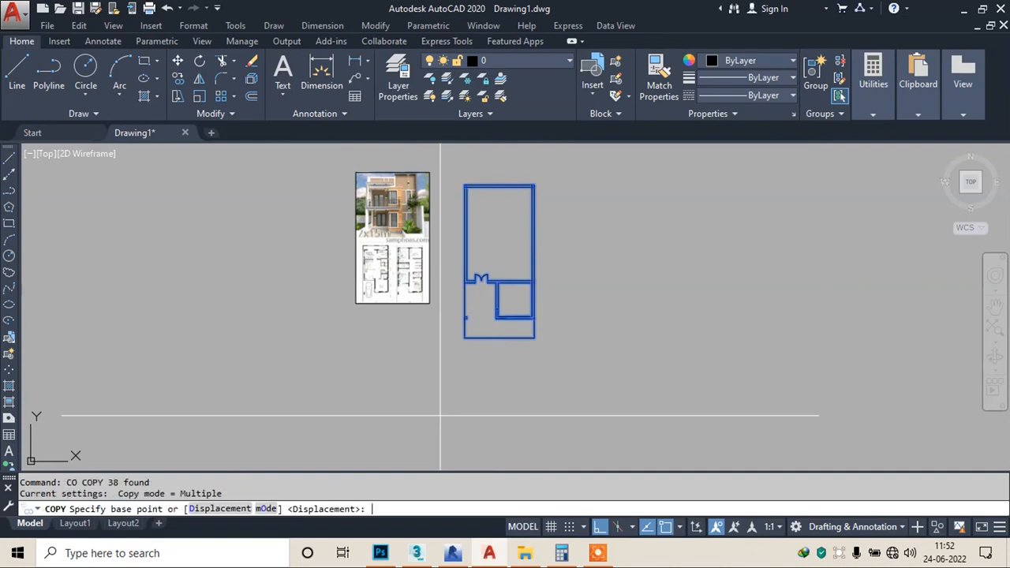
pyautogui.scroll(2, 508, 239)
pyautogui.click(498, 232)
pyautogui.click(680, 224)
pyautogui.press('Escape')
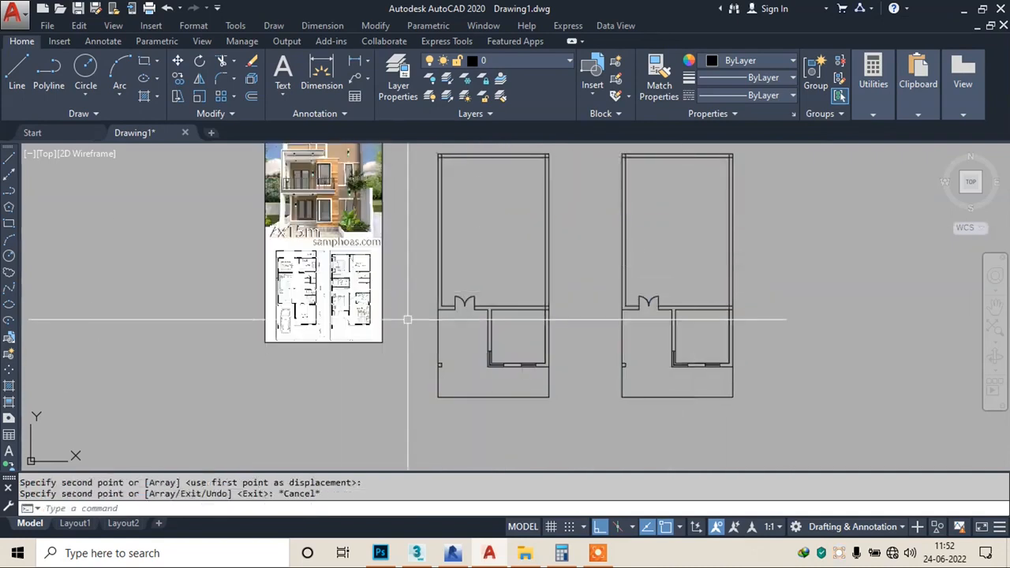
# - Move the reference image horizontally by about 100' to the far side of the copied plan
pyautogui.click(423, 254)
pyautogui.click(345, 289)
pyautogui.write('m')
pyautogui.press('space')
pyautogui.click(324, 252)
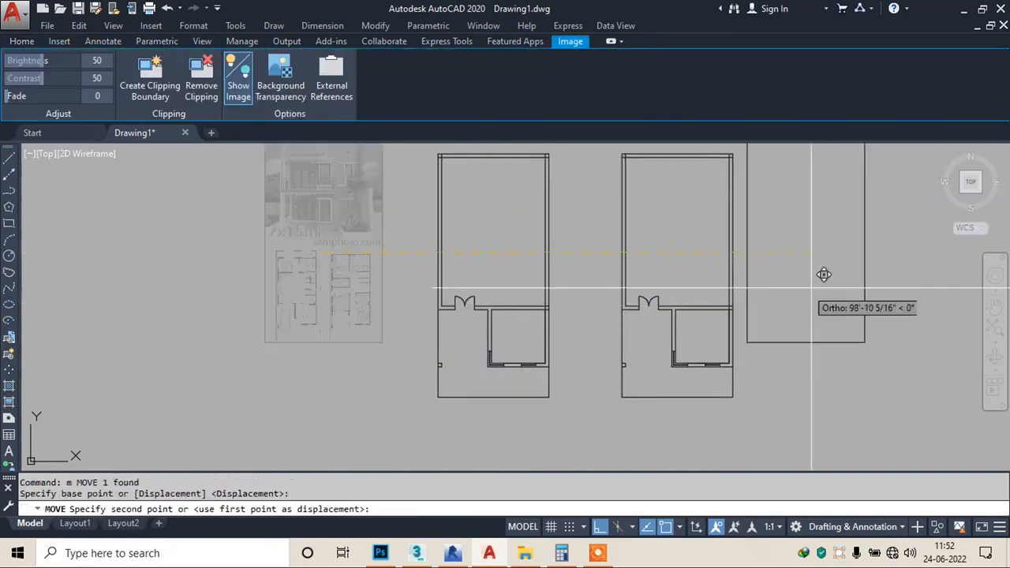
pyautogui.click(823, 273)
pyautogui.press('Escape')
# - Move the reference image straight down so its plans sit level with the front part of the copied plan
pyautogui.scroll(3, 473, 332)
pyautogui.click(779, 364)
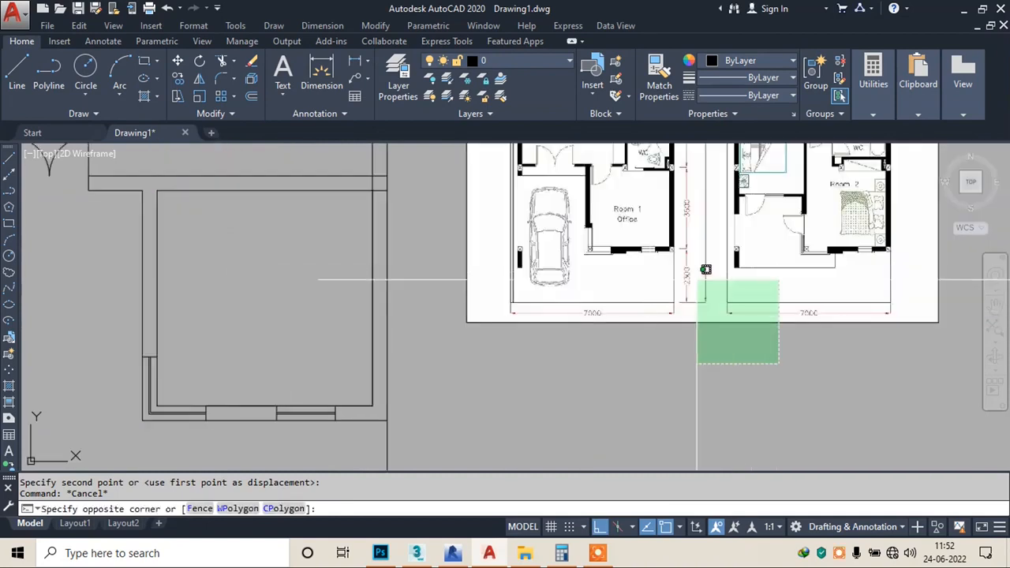
pyautogui.click(697, 279)
pyautogui.write('m')
pyautogui.press('space')
pyautogui.click(696, 278)
pyautogui.click(663, 425)
pyautogui.scroll(-2, 615, 284)
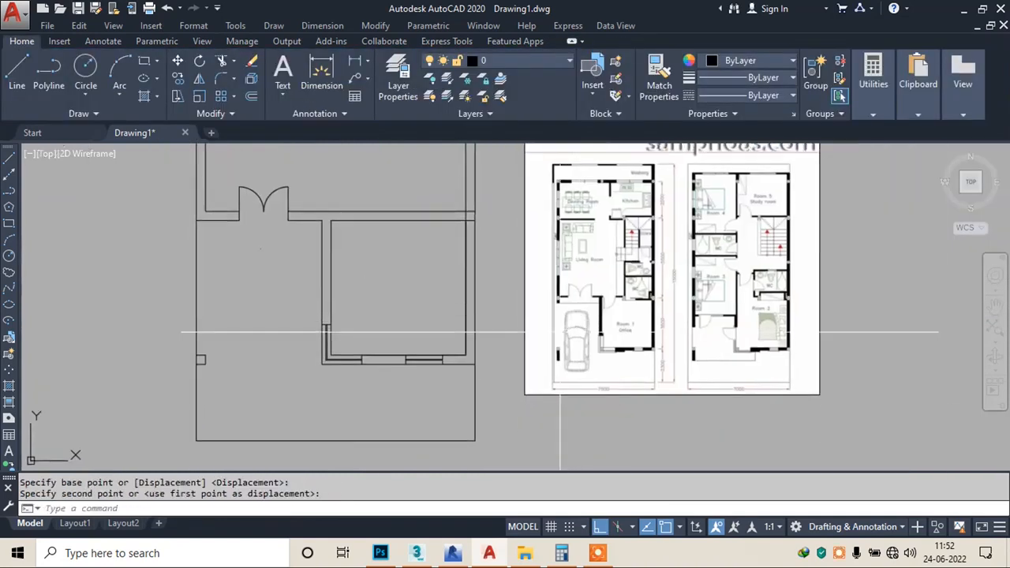
# - Compare the copied plan with the reference's upper-floor layout, examining the balcony and upper windows on the facade
pyautogui.scroll(2, 540, 333)
pyautogui.scroll(-2, 333, 352)
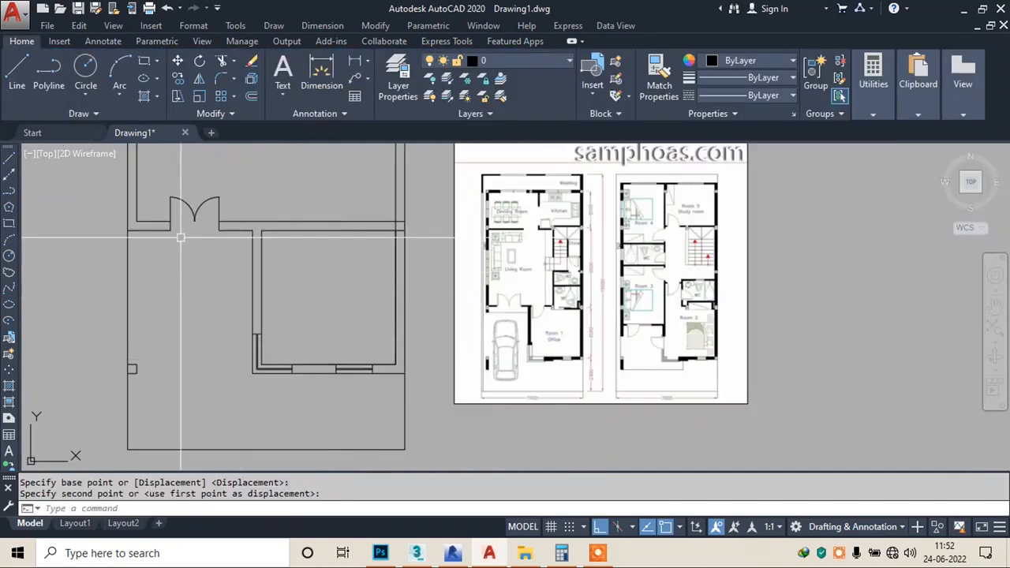
pyautogui.scroll(-8, 261, 245)
pyautogui.scroll(8, 292, 228)
pyautogui.moveTo(293, 227); pyautogui.dragTo(335, 351, button='middle')
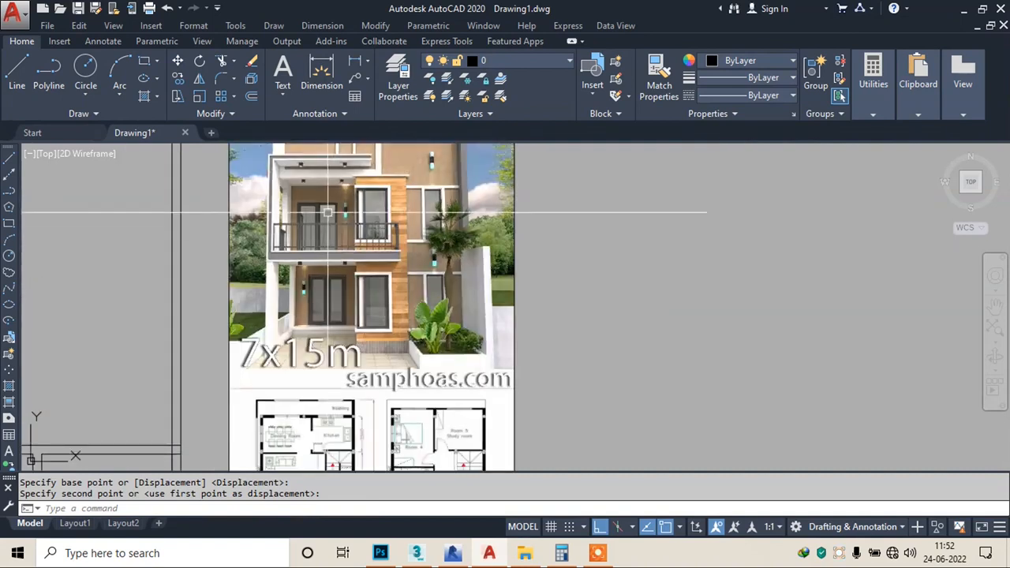
pyautogui.scroll(2, 320, 218)
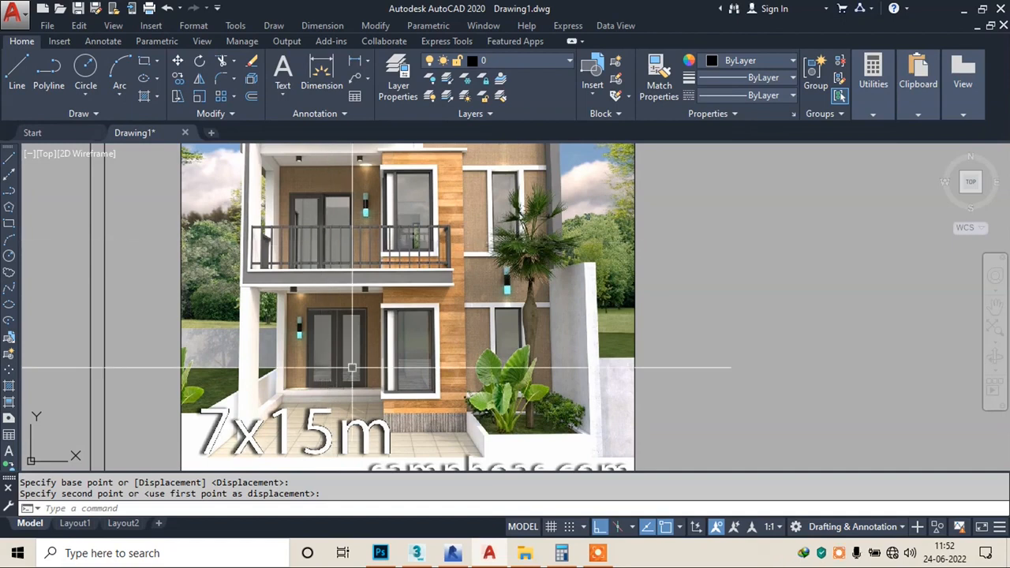
pyautogui.scroll(-4, 430, 260)
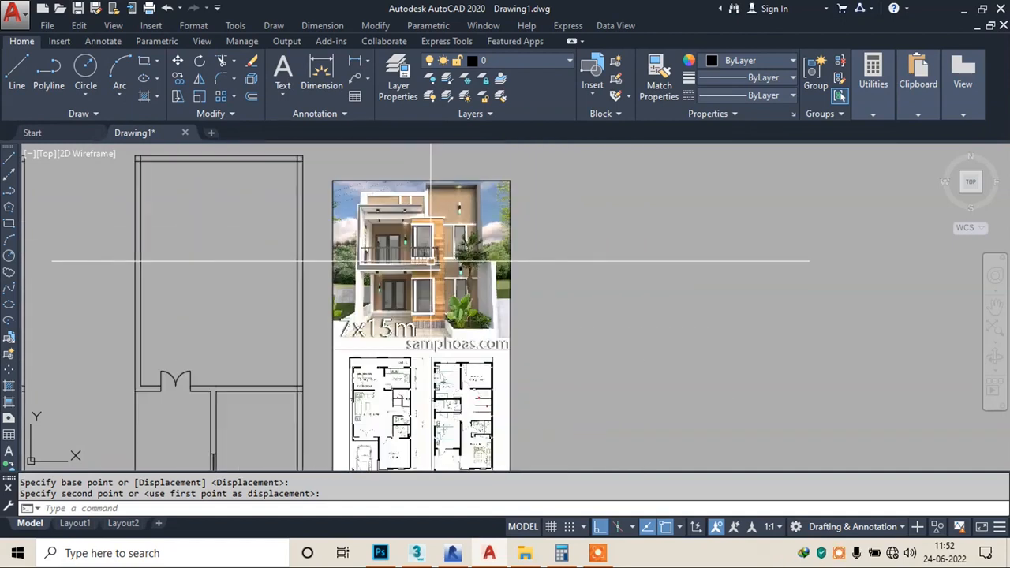
# - Move the double door of the copied plan along its wall, closer to the outer side wall
pyautogui.scroll(-4, 433, 268)
pyautogui.scroll(8, 422, 345)
pyautogui.scroll(4, 529, 326)
pyautogui.moveTo(481, 305); pyautogui.dragTo(493, 309, button='middle')
pyautogui.scroll(-2, 631, 344)
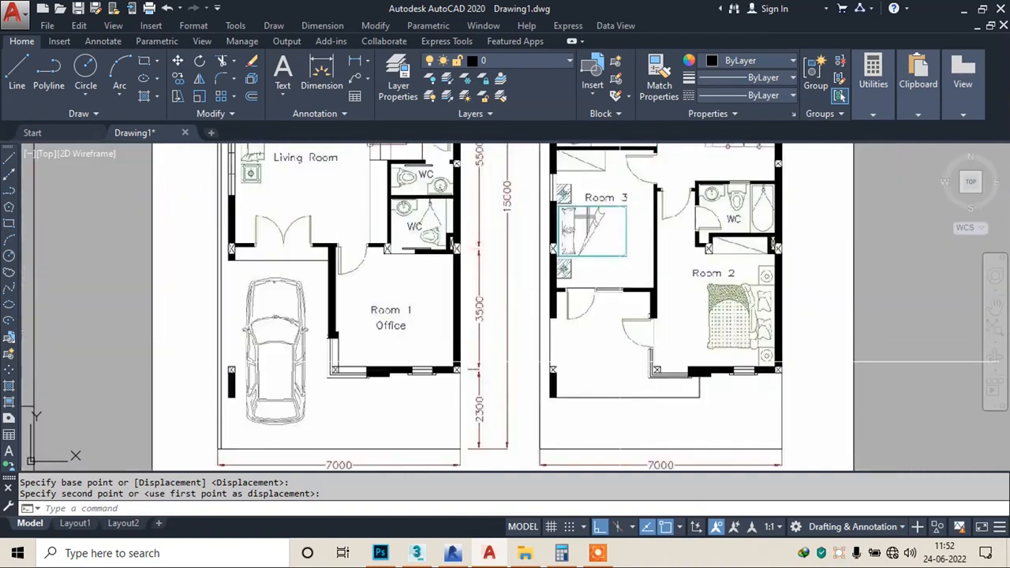
pyautogui.scroll(-4, 586, 359)
pyautogui.moveTo(172, 233); pyautogui.dragTo(372, 266, button='middle')
pyautogui.scroll(6, 374, 265)
pyautogui.click(503, 186)
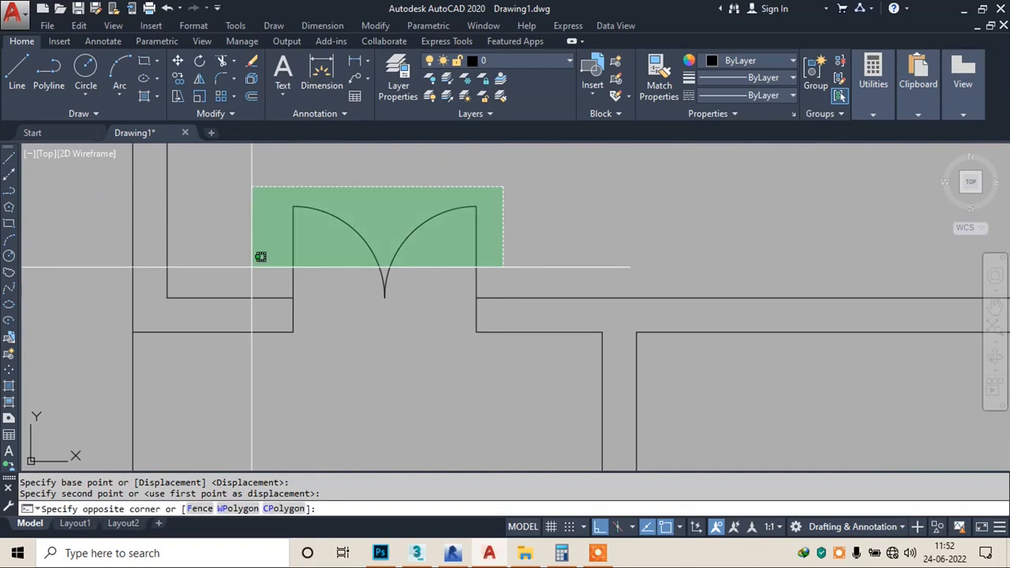
pyautogui.click(448, 209)
pyautogui.write('m')
pyautogui.press('Return')
pyautogui.click(292, 332)
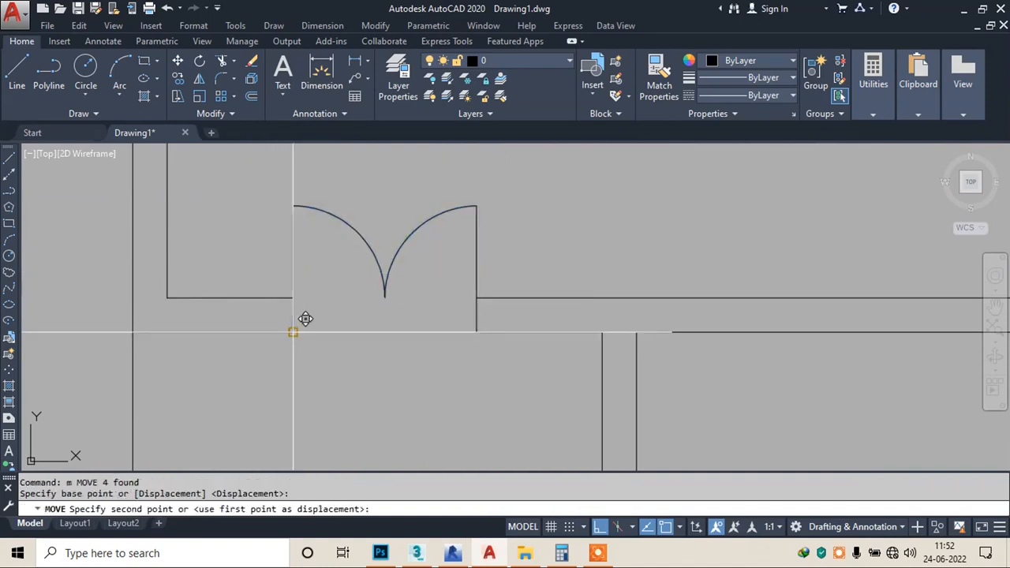
pyautogui.click(201, 332)
pyautogui.press('Escape')
# - Extend both wall lines across the double door's former opening to join the wall end near the door
pyautogui.write('ex')
pyautogui.press('Return')
pyautogui.click(526, 277)
pyautogui.click(463, 360)
pyautogui.press('Escape')
pyautogui.click(392, 307)
pyautogui.press('Escape')
pyautogui.write('ex')
pyautogui.press('Return')
pyautogui.click(478, 253)
pyautogui.click(413, 360)
pyautogui.press('Escape')
pyautogui.press('Escape')
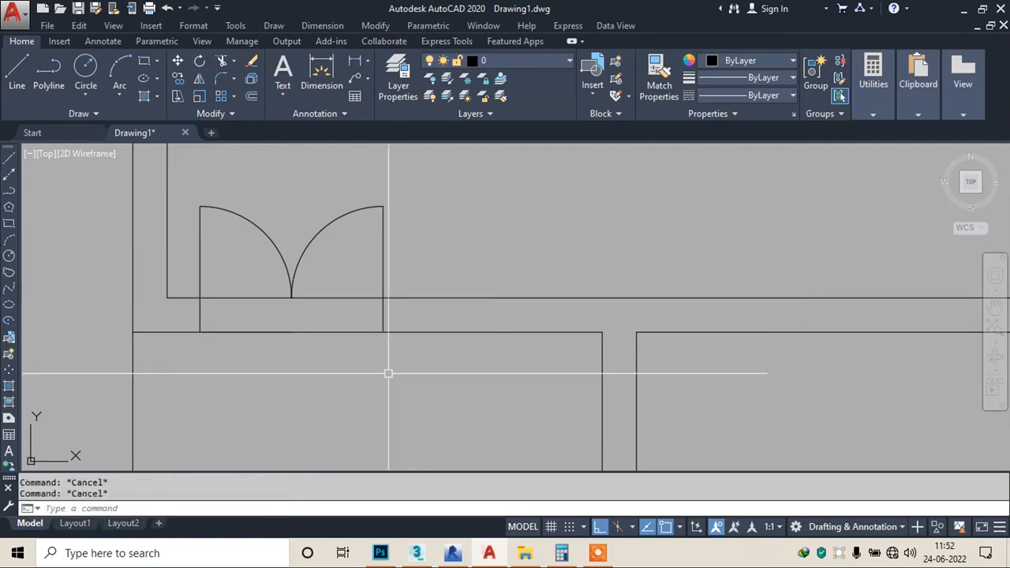
# - Draw a line across the wall beside the double door and offset it 1'6" to both sides
pyautogui.write('l')
pyautogui.press('Return')
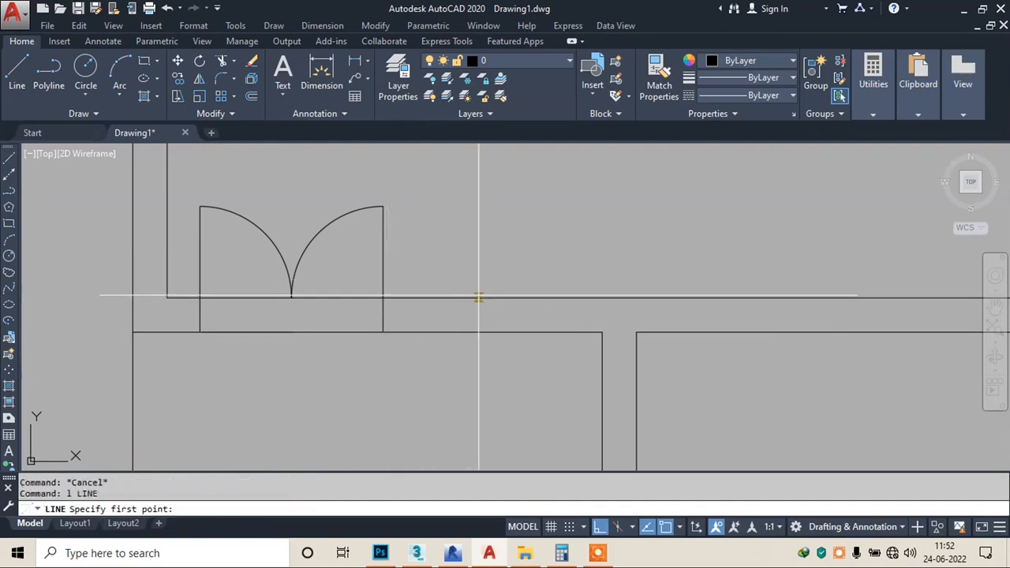
pyautogui.click(487, 297)
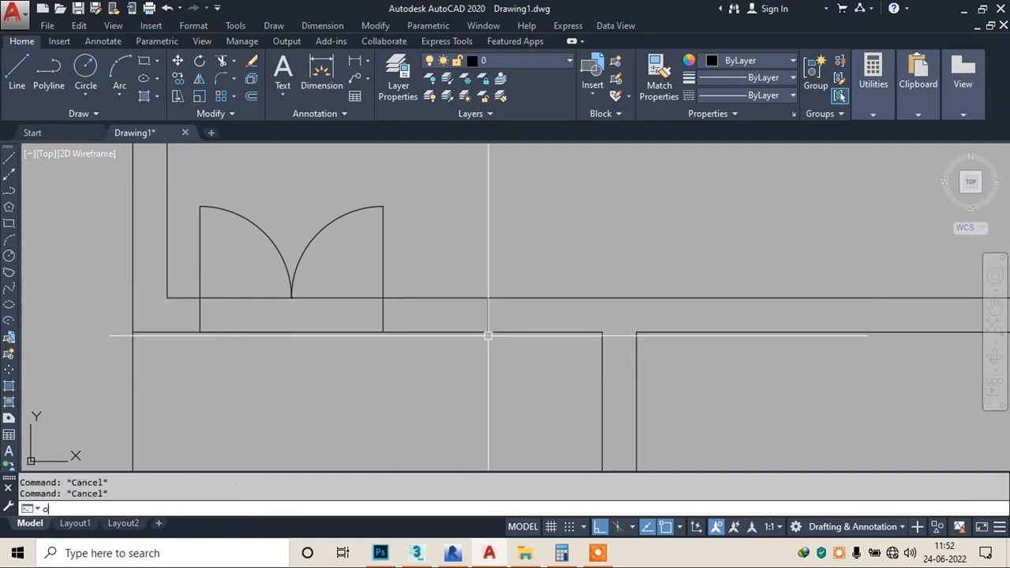
pyautogui.press('Return')
pyautogui.write('1\'6"')
pyautogui.press('Return')
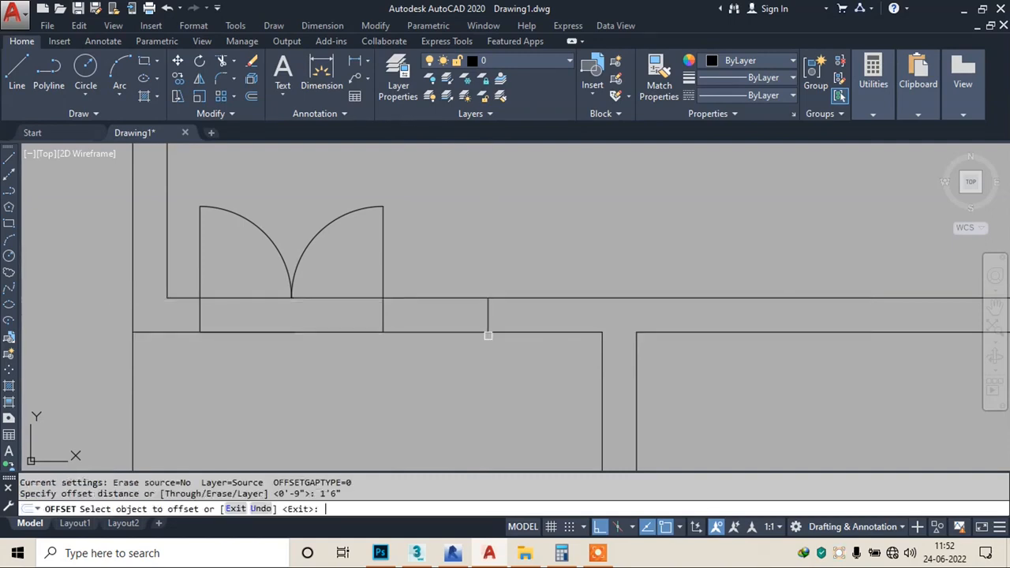
pyautogui.click(489, 319)
pyautogui.click(481, 315)
pyautogui.click(487, 316)
pyautogui.click(518, 317)
pyautogui.press('Escape')
# - Draw the window's centre line between the two offset jamb lines and delete the original line between them
pyautogui.write('l')
pyautogui.press('Return')
pyautogui.click(419, 315)
pyautogui.click(555, 315)
pyautogui.press('Escape')
pyautogui.click(479, 288)
pyautogui.click(505, 360)
pyautogui.press('Delete')
# - Trim the wall lines out of the double door's new opening and erase the leftover segment
pyautogui.write('tr')
pyautogui.press('Return')
pyautogui.press('Return')
pyautogui.click(349, 282)
pyautogui.click(319, 366)
pyautogui.press('Escape')
pyautogui.click(265, 281)
pyautogui.click(328, 339)
pyautogui.write('e')
pyautogui.press('Return')
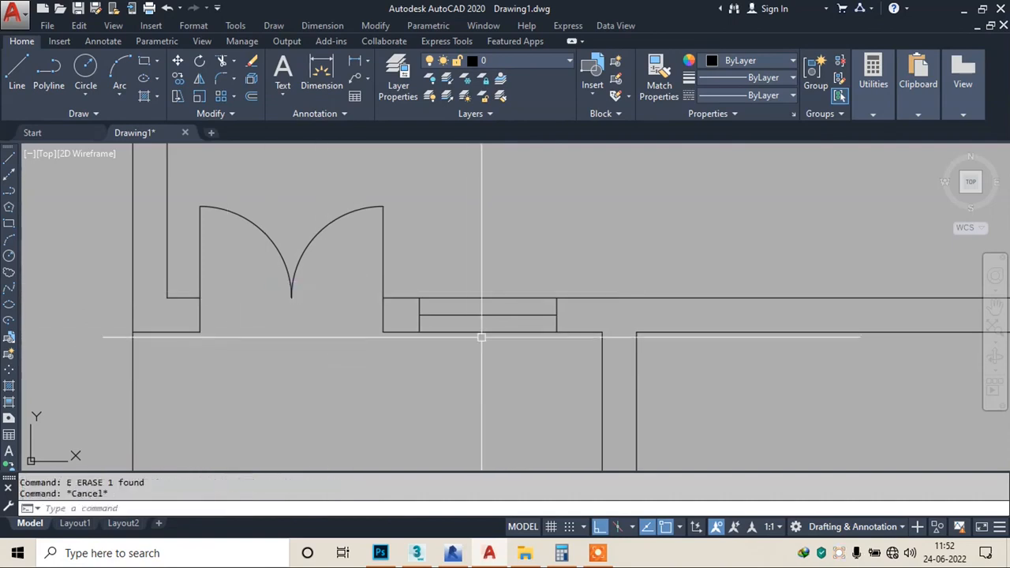
# - Offset the new window's centre line .5" to both sides and erase the centre line
pyautogui.write('o')
pyautogui.press('Return')
pyautogui.press('Return')
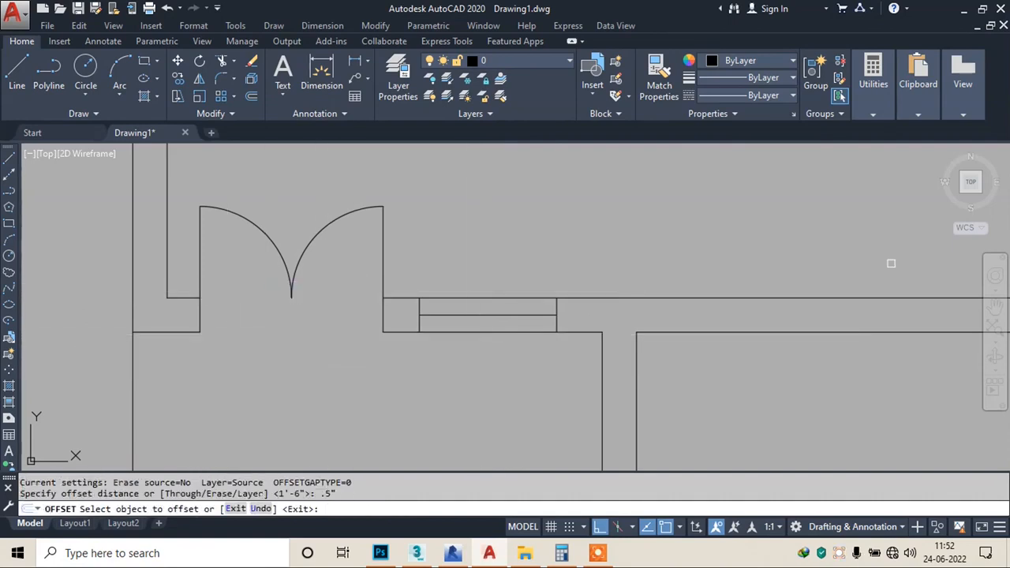
pyautogui.scroll(2, 506, 275)
pyautogui.click(524, 335)
pyautogui.scroll(5, 521, 336)
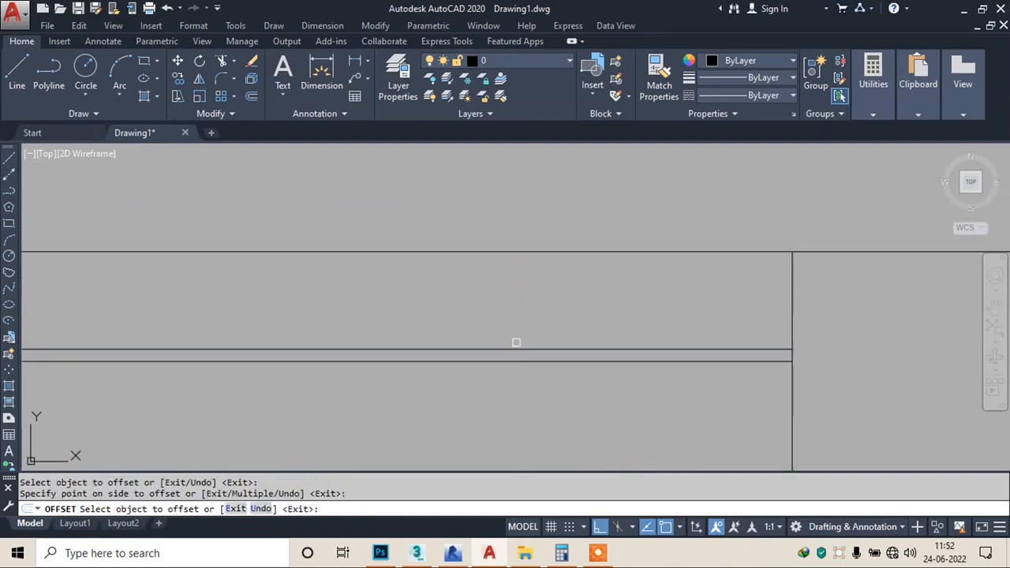
pyautogui.click(520, 374)
pyautogui.press('Escape')
pyautogui.click(523, 360)
pyautogui.write('e')
pyautogui.press('Return')
# - Move the reference image horizontally a little further away from the copied plan
pyautogui.scroll(-8, 544, 291)
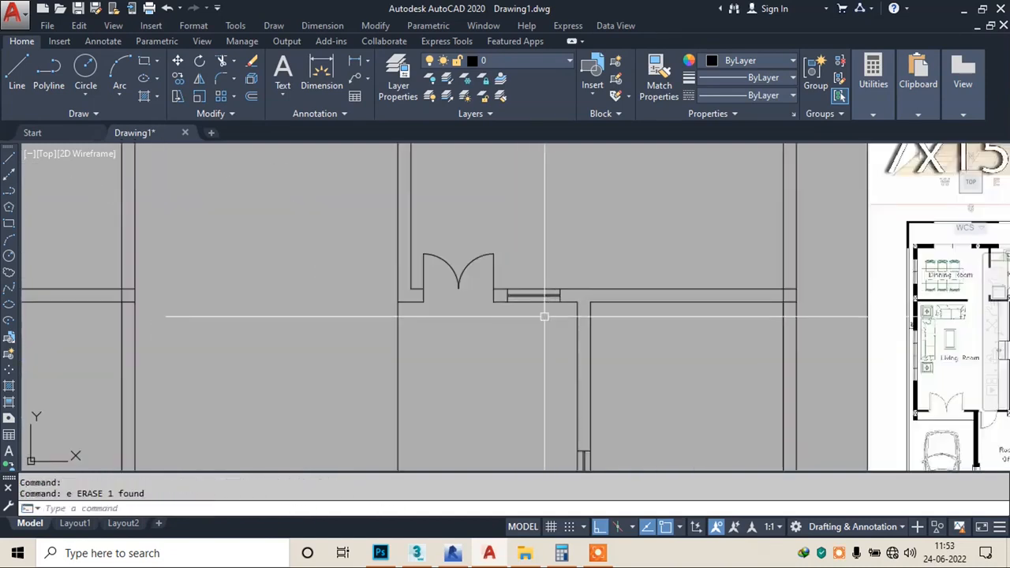
pyautogui.scroll(-4, 460, 310)
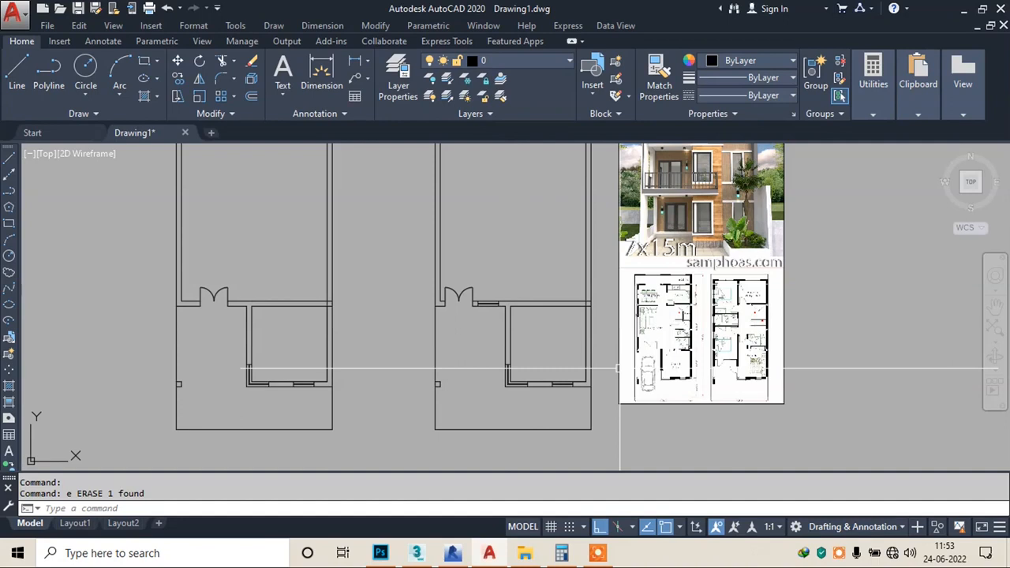
pyautogui.scroll(5, 742, 374)
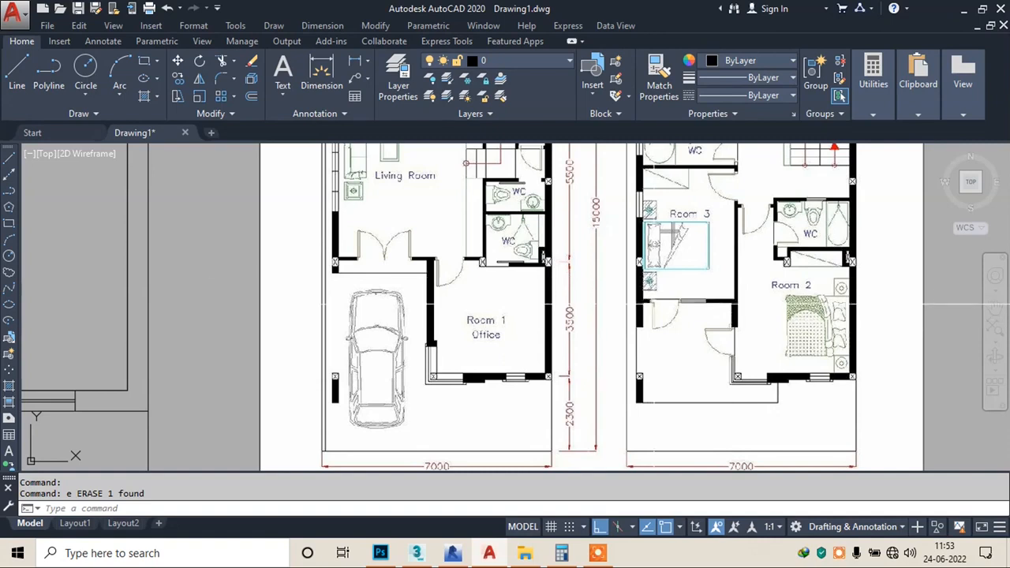
pyautogui.scroll(-4, 616, 315)
pyautogui.scroll(7, 464, 213)
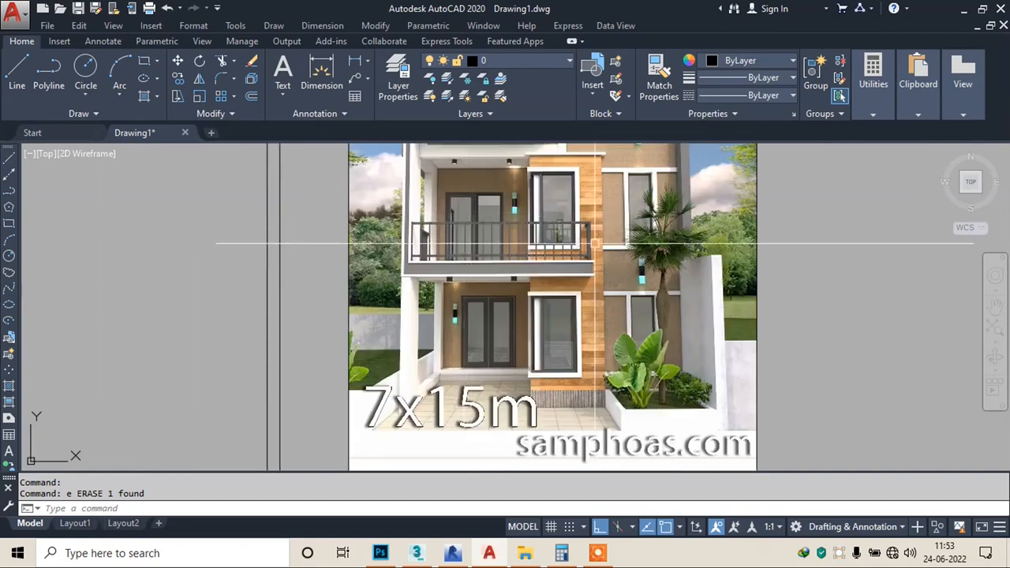
pyautogui.scroll(-4, 594, 245)
pyautogui.scroll(-3, 594, 244)
pyautogui.press('Escape')
pyautogui.press('Escape')
pyautogui.click(660, 207)
pyautogui.click(585, 293)
pyautogui.write('m')
pyautogui.press('space')
pyautogui.click(596, 290)
pyautogui.click(643, 289)
pyautogui.press('Escape')
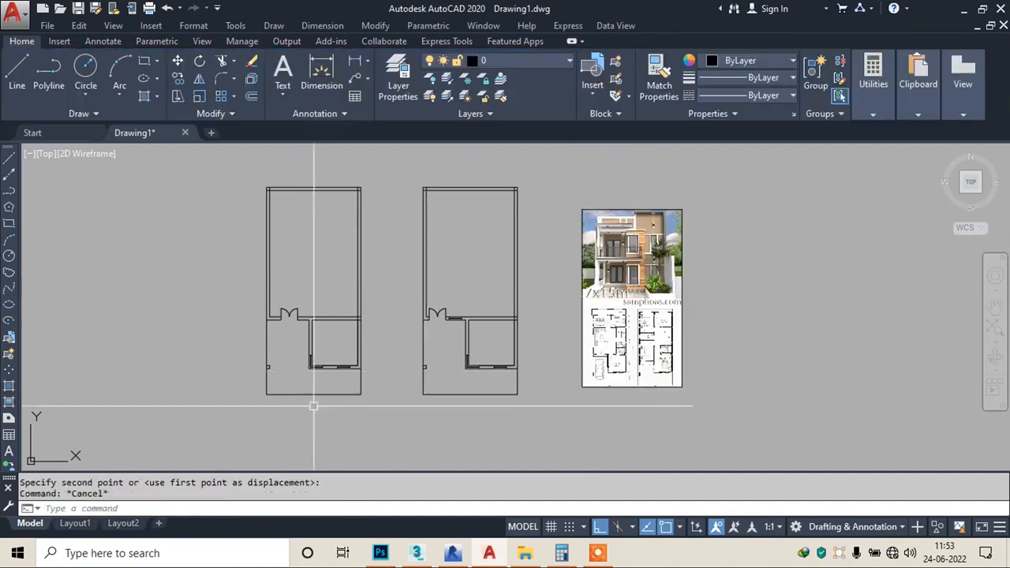
# - Place the multiline text "GROUND FLOOR" with a height of 9" below the original plan
pyautogui.moveTo(302, 405); pyautogui.dragTo(343, 352, button='middle')
pyautogui.scroll(4, 343, 353)
pyautogui.write('mt')
pyautogui.press('Return')
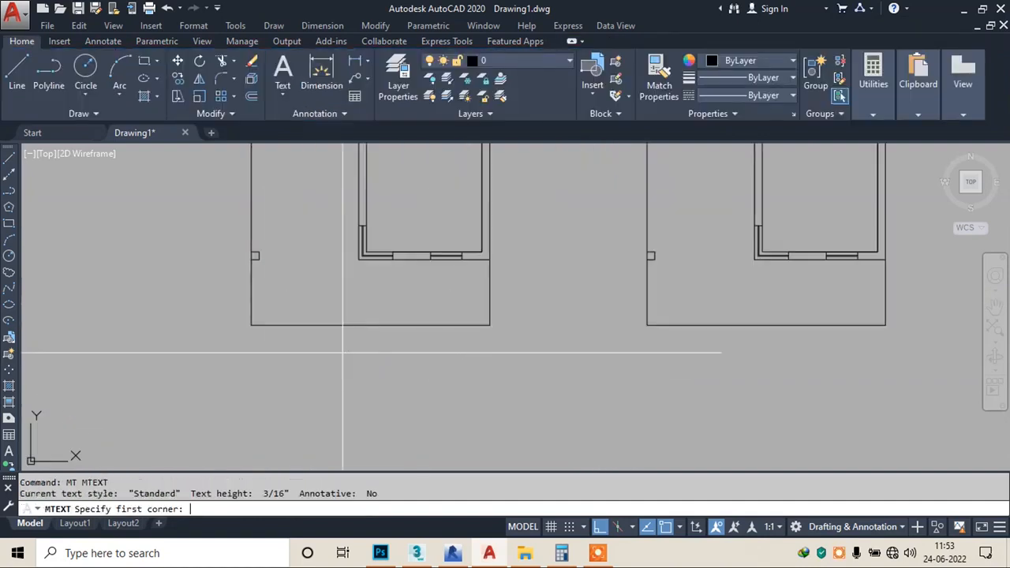
pyautogui.scroll(2, 342, 352)
pyautogui.click(318, 332)
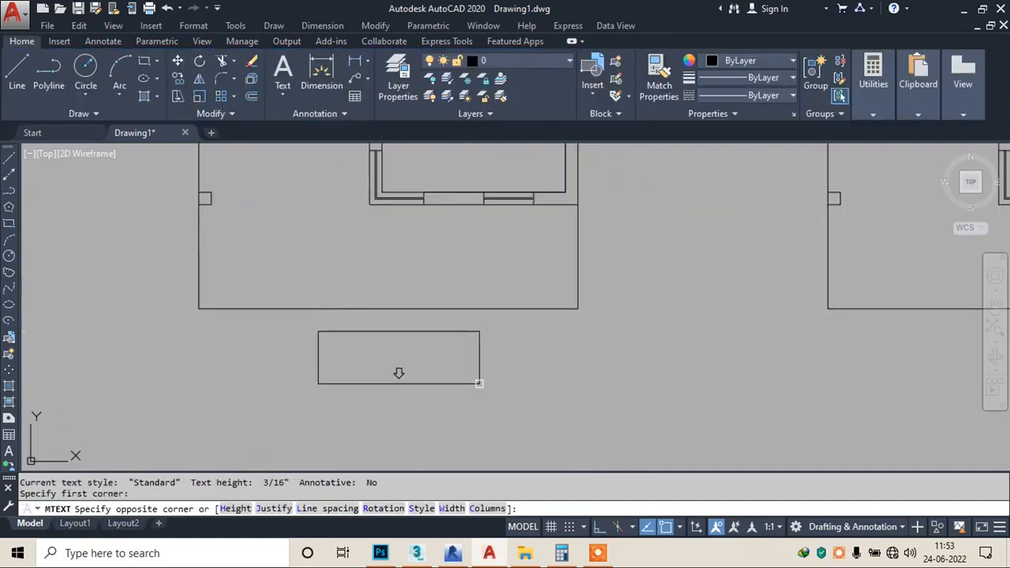
pyautogui.click(479, 384)
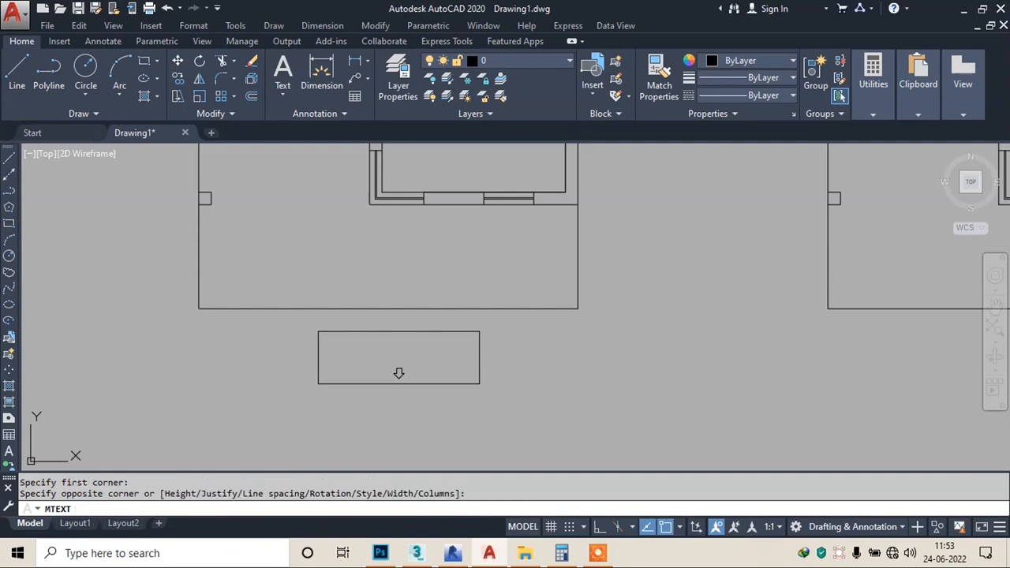
pyautogui.write('GROUND FLOOE')
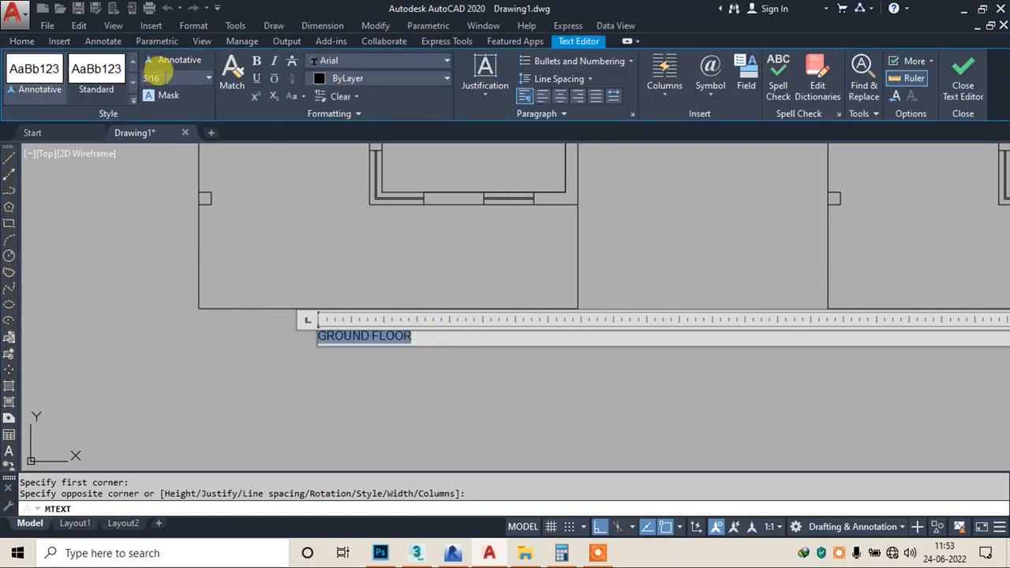
pyautogui.write('9')
pyautogui.press('Return')
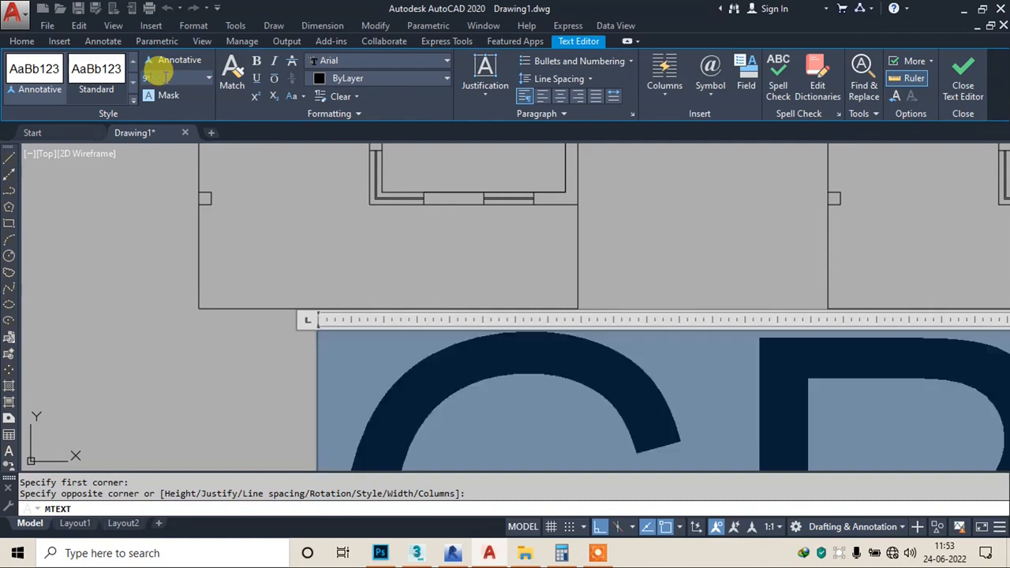
pyautogui.click(962, 79)
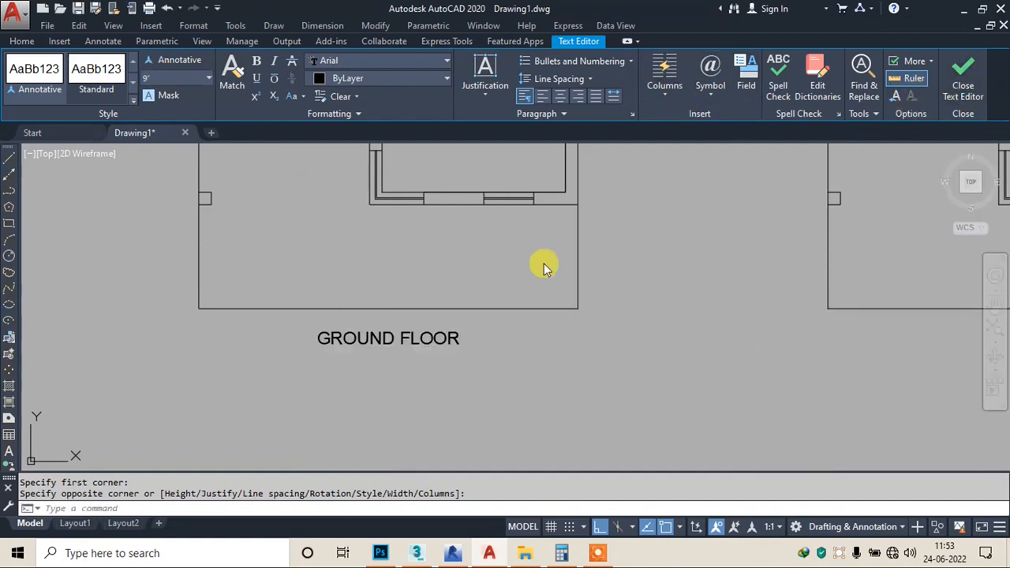
# - Draw a rectangular frame around the "GROUND FLOOR" label
pyautogui.scroll(4, 399, 343)
pyautogui.press('Escape')
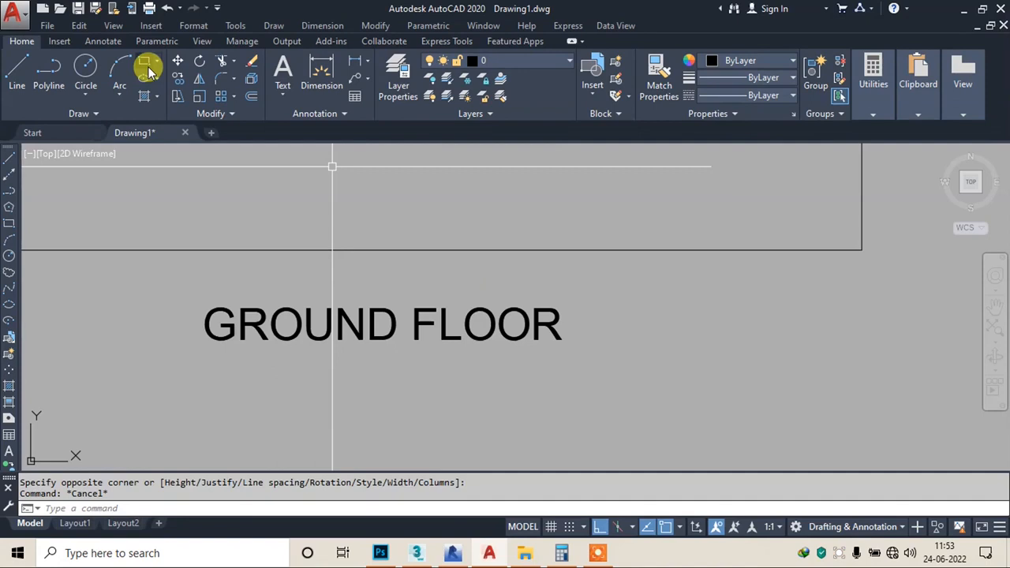
pyautogui.click(9, 224)
pyautogui.scroll(2, 191, 306)
pyautogui.click(173, 282)
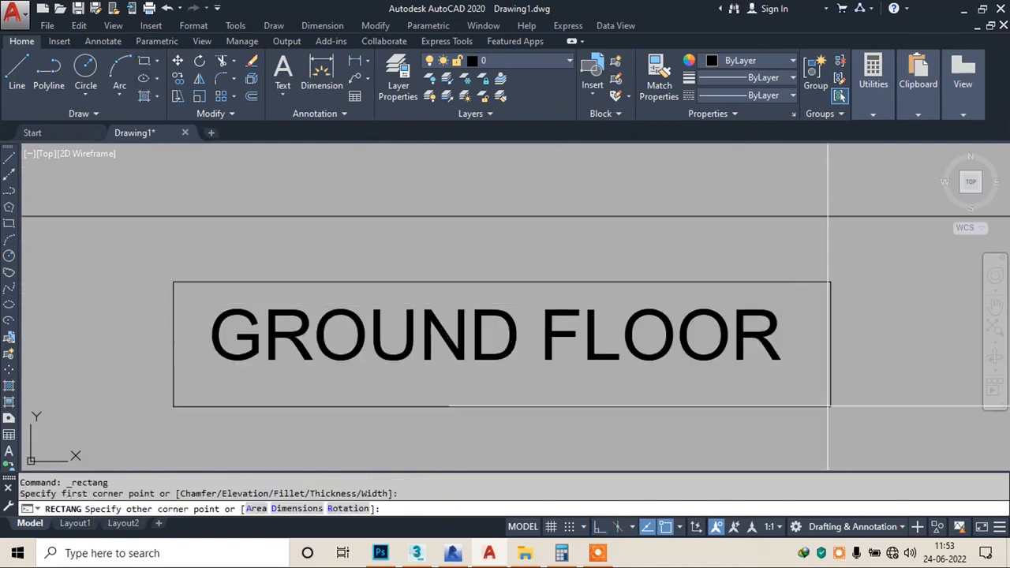
pyautogui.click(796, 392)
# - Copy the "GROUND FLOOR" label with its frame to below the copied plan
pyautogui.scroll(-2, 464, 172)
pyautogui.click(644, 219)
pyautogui.click(474, 329)
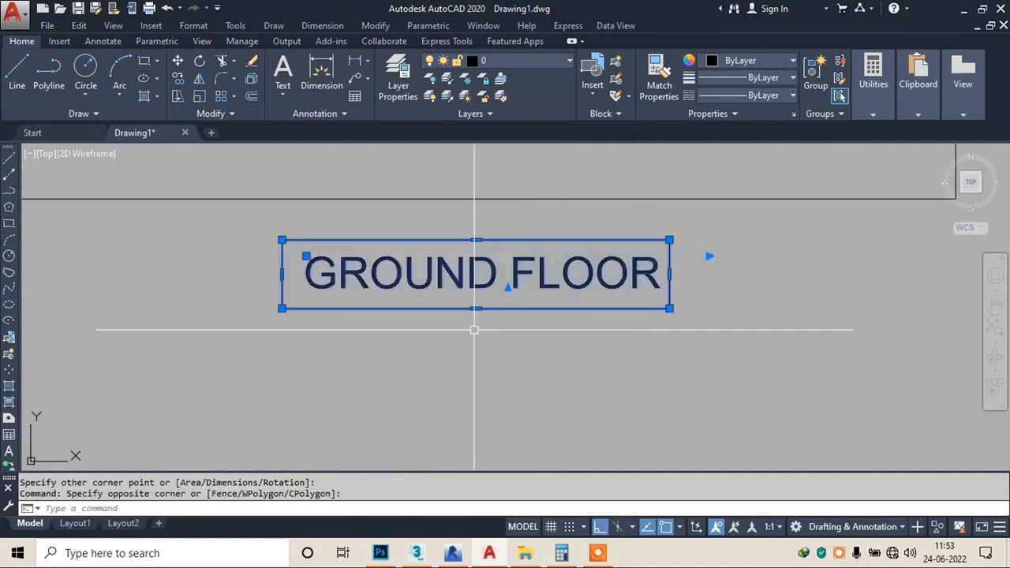
pyautogui.write('co')
pyautogui.press('space')
pyautogui.click(491, 301)
pyautogui.moveTo(493, 302); pyautogui.dragTo(317, 287, button='middle')
pyautogui.scroll(-4, 317, 287)
pyautogui.moveTo(697, 304); pyautogui.dragTo(439, 311, button='middle')
pyautogui.click(679, 300)
pyautogui.press('Escape')
# - Change the copied label's text to "FIRST FLOOR"
pyautogui.scroll(4, 673, 284)
pyautogui.doubleClick(669, 280)
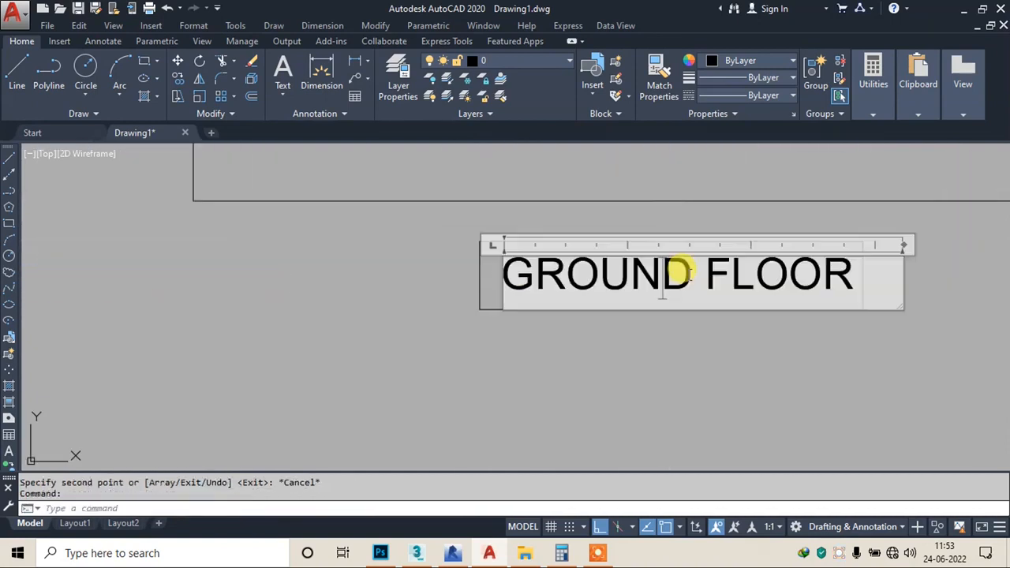
pyautogui.moveTo(697, 281); pyautogui.dragTo(426, 286)
pyautogui.write('FIRST')
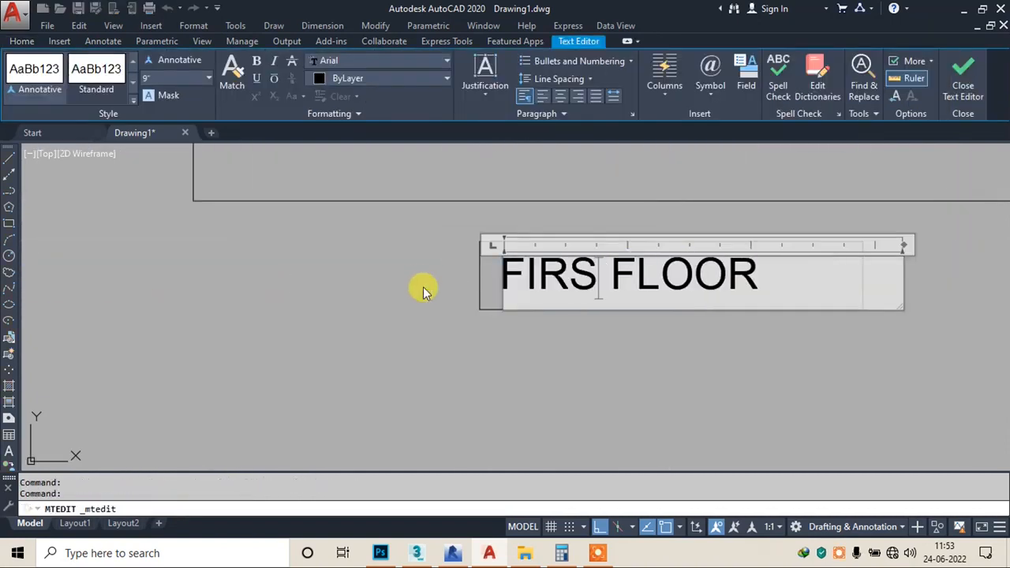
pyautogui.write(' FL')
pyautogui.press('BackSpace')
pyautogui.press('BackSpace')
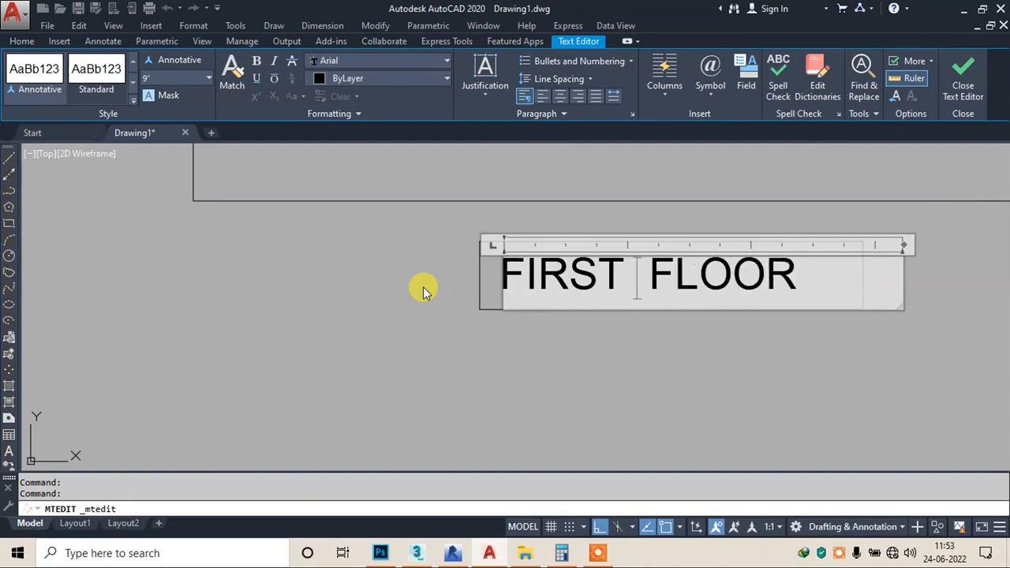
pyautogui.click(950, 101)
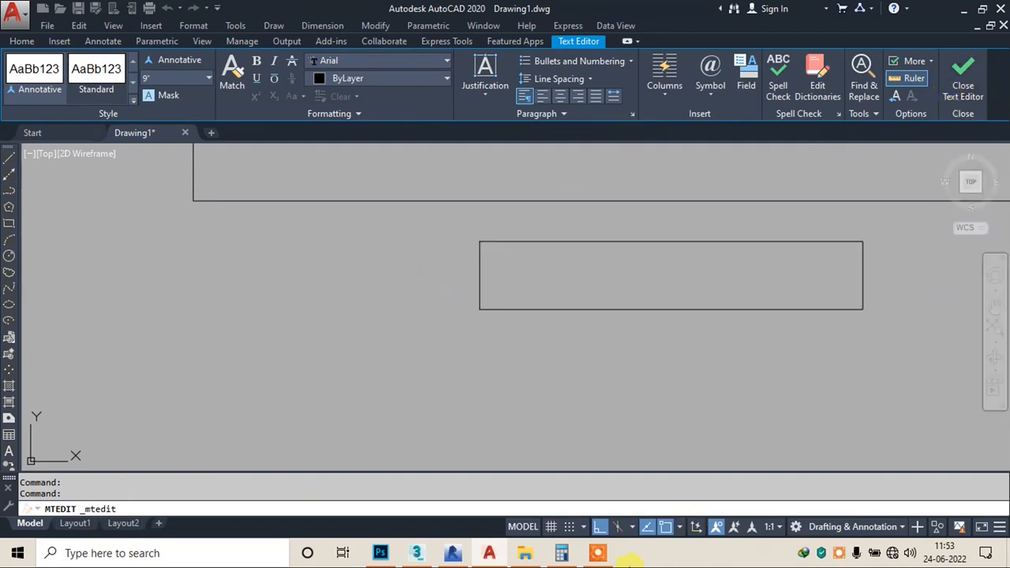
pyautogui.click(597, 552)
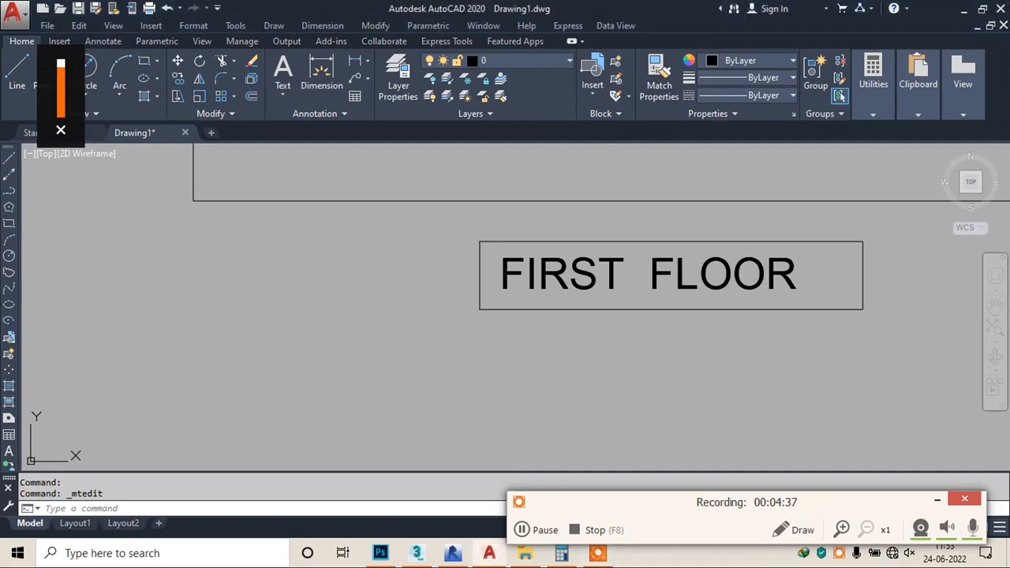
pyautogui.scroll(-8, 543, 325)
pyautogui.moveTo(736, 278); pyautogui.dragTo(541, 384, button='middle')
pyautogui.moveTo(623, 236); pyautogui.dragTo(610, 292, button='middle')
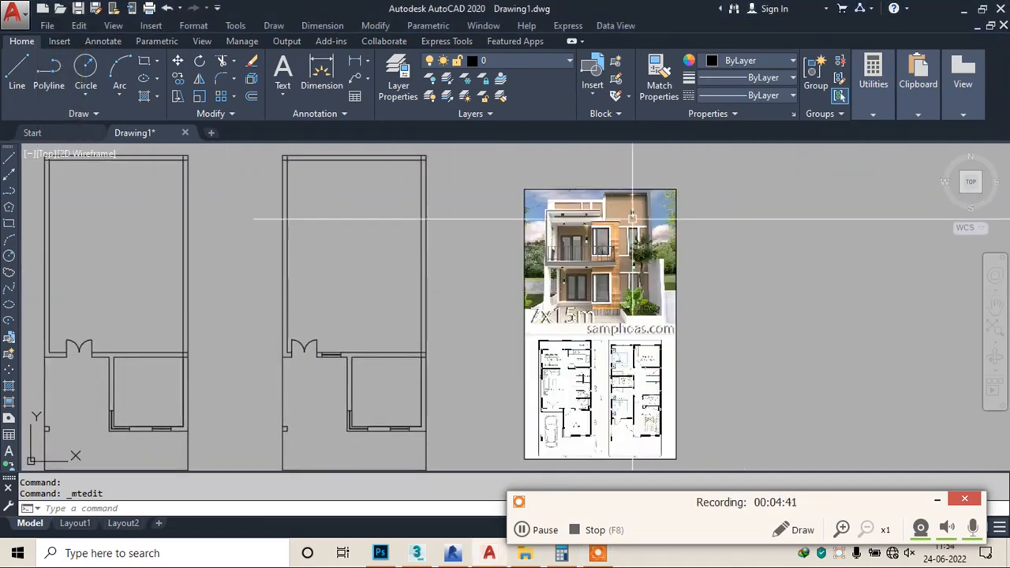
pyautogui.moveTo(313, 392); pyautogui.dragTo(489, 275, button='middle')
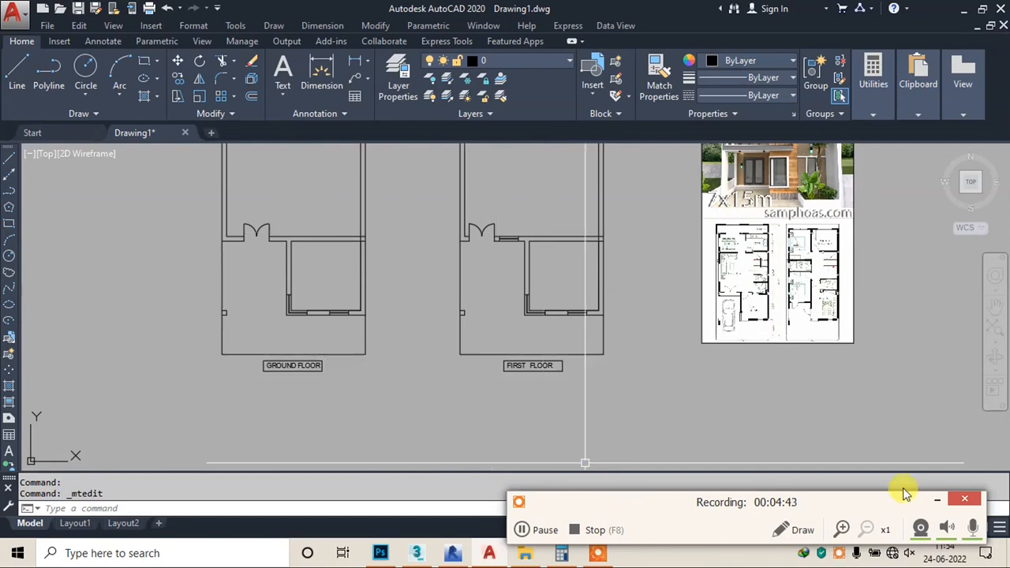
pyautogui.click(930, 496)
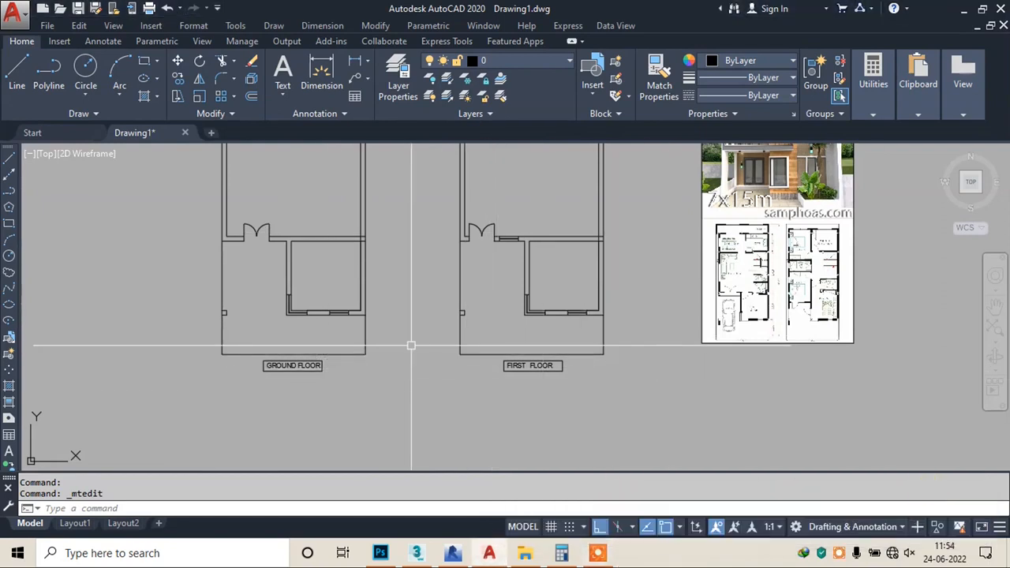
# - Draw a vertical construction line along the outer side wall beside the ground-floor plan's double door
pyautogui.moveTo(411, 278); pyautogui.dragTo(401, 320, button='middle')
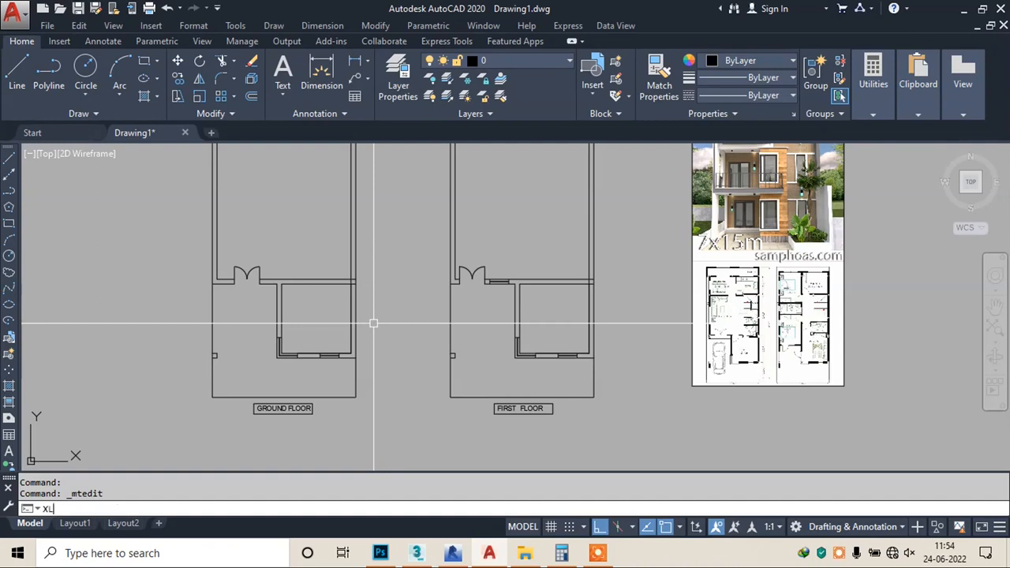
pyautogui.press('Return')
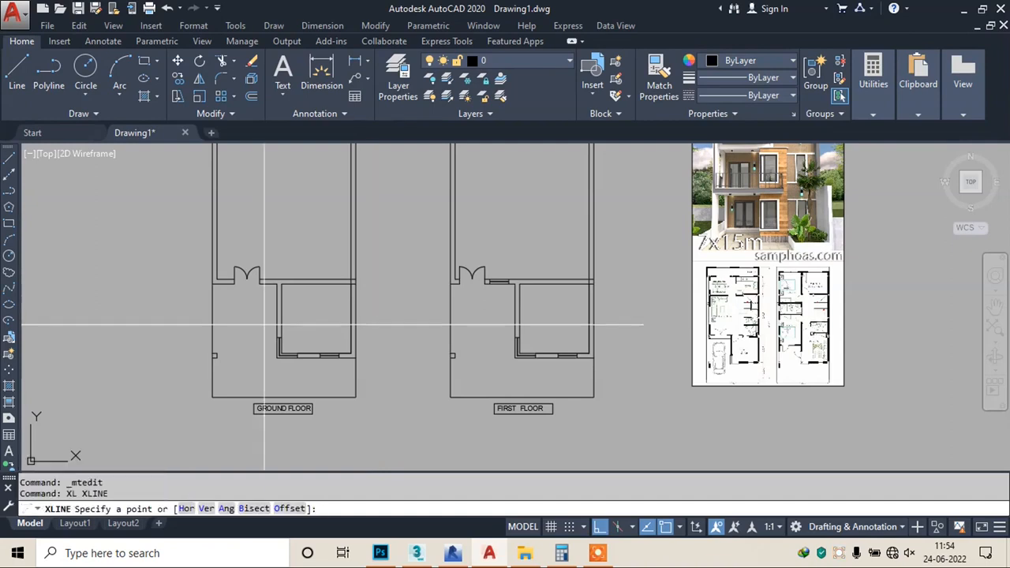
pyautogui.scroll(2, 222, 290)
pyautogui.click(215, 282)
pyautogui.scroll(-2, 213, 279)
pyautogui.moveTo(254, 357); pyautogui.dragTo(297, 205, button='middle')
pyautogui.press('Escape')
pyautogui.press('Escape')
pyautogui.scroll(3, 282, 228)
# - Add vertical construction lines through both jambs of the ground-floor plan's double door
pyautogui.press('Return')
pyautogui.click(278, 234)
pyautogui.click(278, 290)
pyautogui.press('Escape')
pyautogui.press('Return')
pyautogui.click(341, 233)
pyautogui.click(341, 293)
pyautogui.press('Escape')
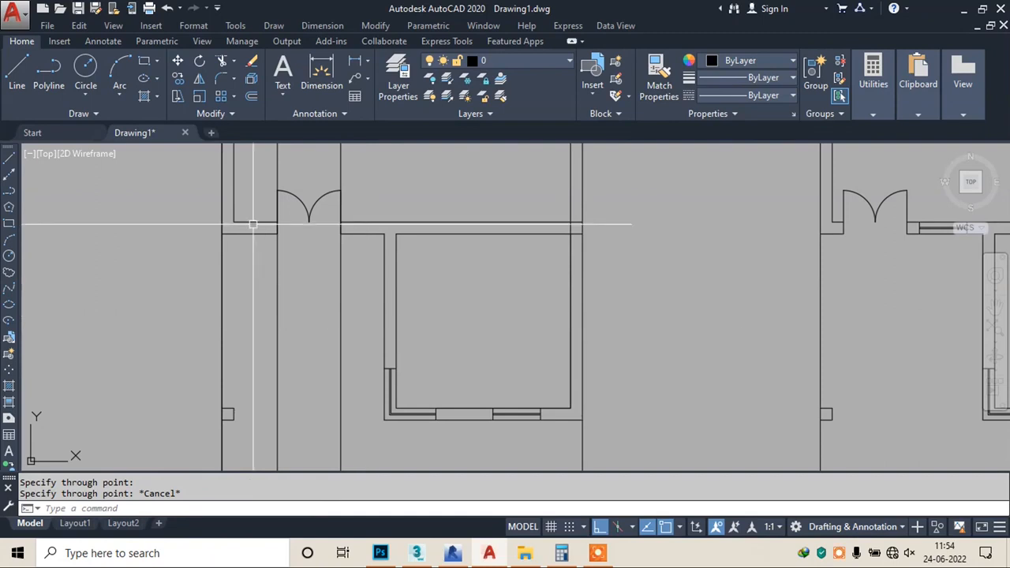
# - Draw vertical construction lines through the ground-floor front room's outer corner and the end of its corner window
pyautogui.moveTo(347, 348); pyautogui.dragTo(345, 177, button='middle')
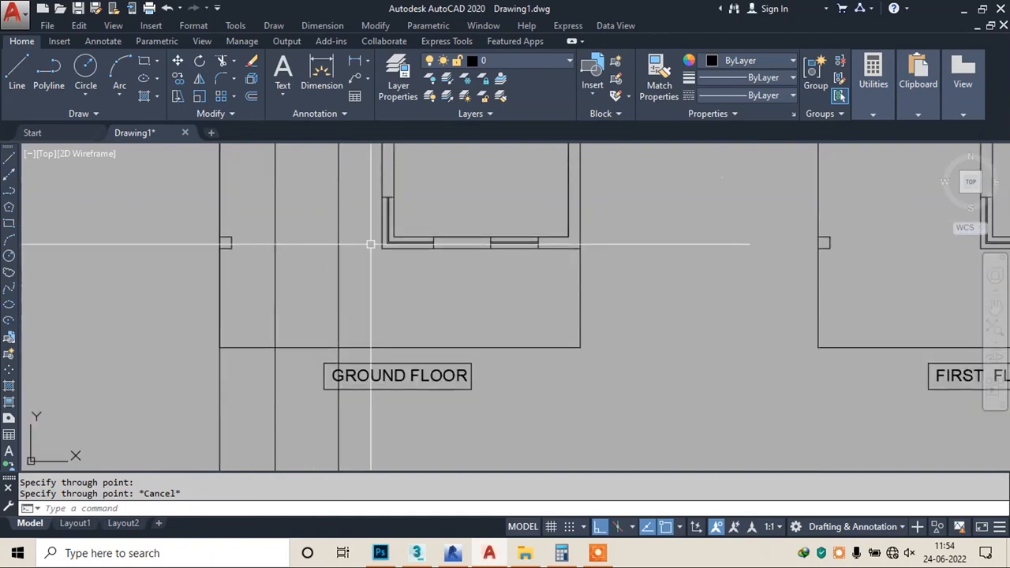
pyautogui.press('Return')
pyautogui.click(382, 243)
pyautogui.click(382, 288)
pyautogui.press('Escape')
pyautogui.press('Return')
pyautogui.click(433, 247)
pyautogui.click(433, 293)
pyautogui.press('Escape')
# - Draw vertical construction lines through both ends of the front room's second window
pyautogui.press('Return')
pyautogui.click(490, 246)
pyautogui.click(491, 294)
pyautogui.press('Escape')
pyautogui.press('Return')
pyautogui.click(538, 247)
pyautogui.click(538, 303)
pyautogui.press('Escape')
# - Draw a vertical construction line at the front room's inner side wall and outer side wall, completing the ground-floor projection
pyautogui.press('Return')
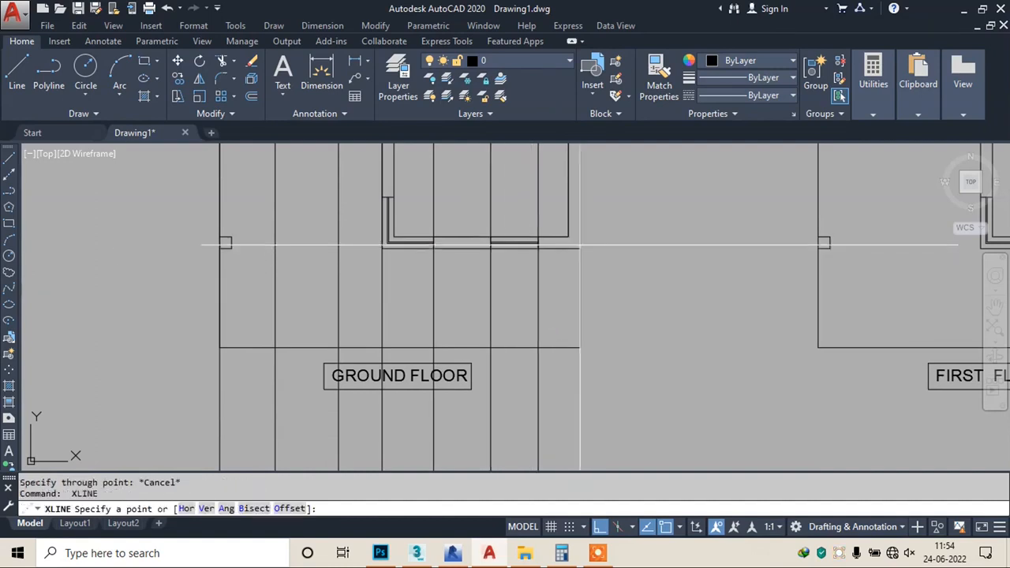
pyautogui.click(579, 244)
pyautogui.scroll(-4, 580, 244)
pyautogui.press('Escape')
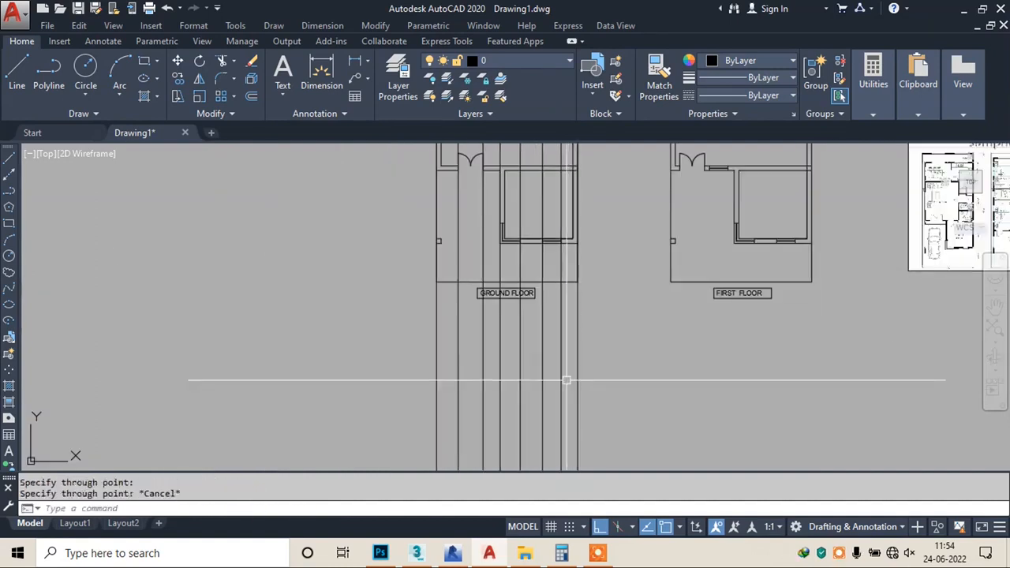
# - Draw a horizontal line across all the vertical construction lines below the "GROUND FLOOR" label
pyautogui.scroll(6, 513, 284)
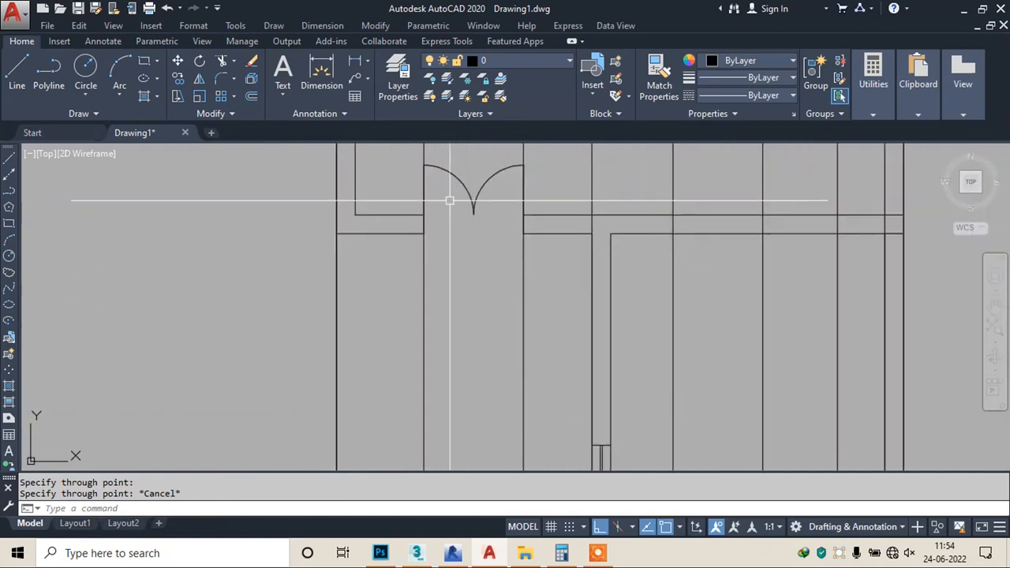
pyautogui.scroll(-2, 529, 196)
pyautogui.scroll(-3, 537, 199)
pyautogui.scroll(3, 527, 228)
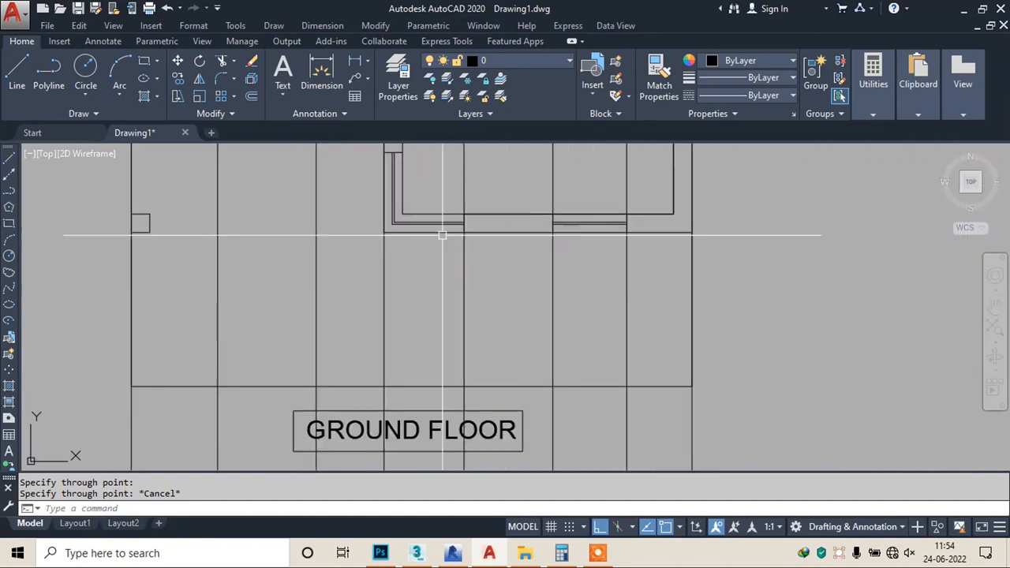
pyautogui.moveTo(462, 237); pyautogui.dragTo(406, 235, button='middle')
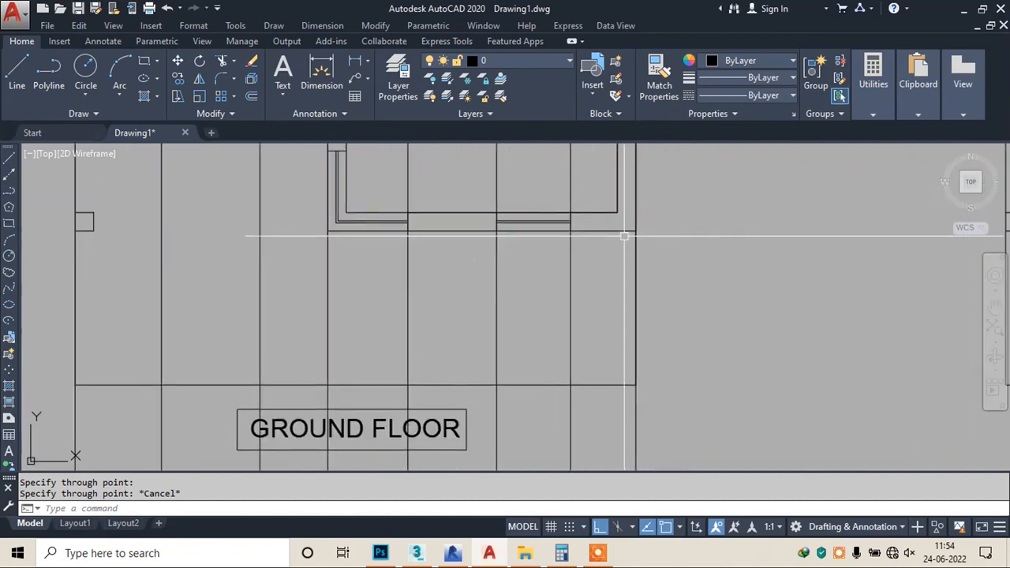
pyautogui.write('l')
pyautogui.press('Return')
pyautogui.scroll(-6, 500, 218)
pyautogui.moveTo(290, 393); pyautogui.dragTo(282, 323, button='middle')
pyautogui.click(313, 327)
pyautogui.click(508, 332)
pyautogui.press('Escape')
# - Offset the horizontal line 12' upward
pyautogui.write('o')
pyautogui.press('Return')
pyautogui.write('1')
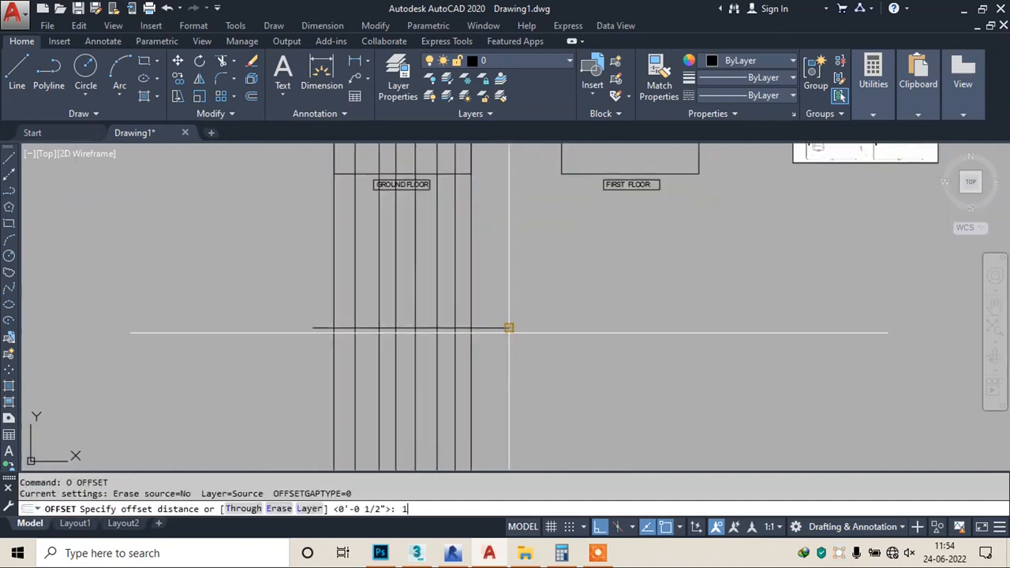
pyautogui.write("2'")
pyautogui.press('Return')
pyautogui.click(496, 325)
pyautogui.click(496, 300)
pyautogui.press('Escape')
# - Trim the construction lines and horizontal lines to a rectangular elevation outline below the ground-floor plan
pyautogui.write('te cor')
pyautogui.press('Return')
pyautogui.press('Return')
pyautogui.click(498, 241)
pyautogui.click(505, 344)
pyautogui.click(545, 359)
pyautogui.click(343, 371)
pyautogui.click(319, 238)
pyautogui.click(311, 332)
pyautogui.click(395, 355)
pyautogui.click(277, 384)
pyautogui.click(513, 229)
pyautogui.click(295, 230)
pyautogui.click(546, 235)
pyautogui.click(309, 213)
pyautogui.scroll(-2, 423, 406)
pyautogui.moveTo(437, 200)
pyautogui.mouseDown(button='middle')
pyautogui.moveTo(423, 406)
pyautogui.moveTo(430, 262)
pyautogui.mouseUp(button='middle')
pyautogui.press('Escape')
# - Erase the leftover construction-line pieces outside the trimmed elevation outline
pyautogui.click(461, 156)
pyautogui.click(311, 189)
pyautogui.write('e')
pyautogui.press('Return')
pyautogui.scroll(4, 428, 344)
pyautogui.scroll(-4, 437, 330)
pyautogui.moveTo(699, 187); pyautogui.dragTo(669, 214, button='middle')
pyautogui.click(797, 215)
pyautogui.press('Escape')
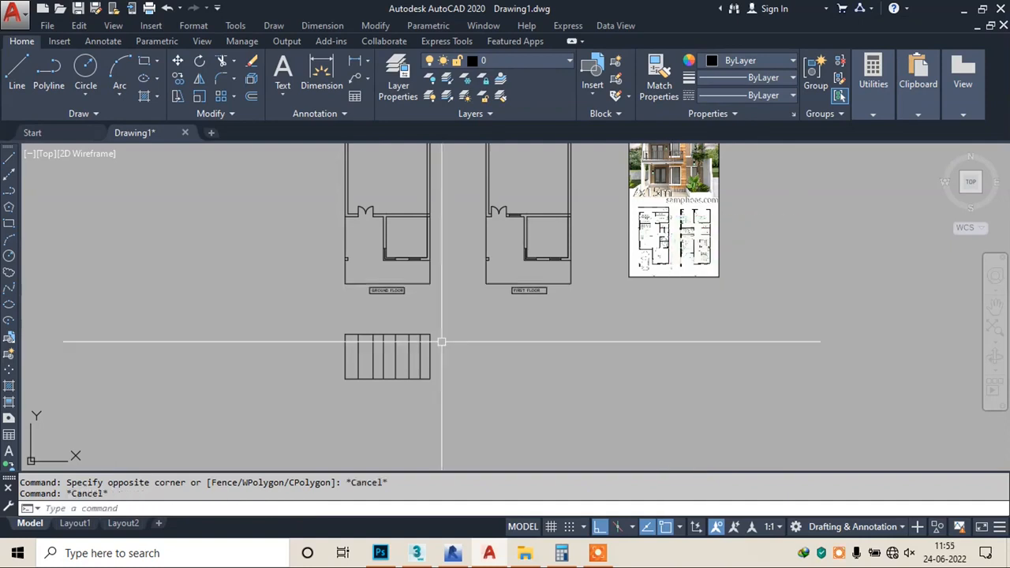
# - Move the trimmed elevation grid beside the facade picture of the reference image
pyautogui.click(454, 327)
pyautogui.click(293, 398)
pyautogui.write('m')
pyautogui.press('Return')
pyautogui.click(372, 361)
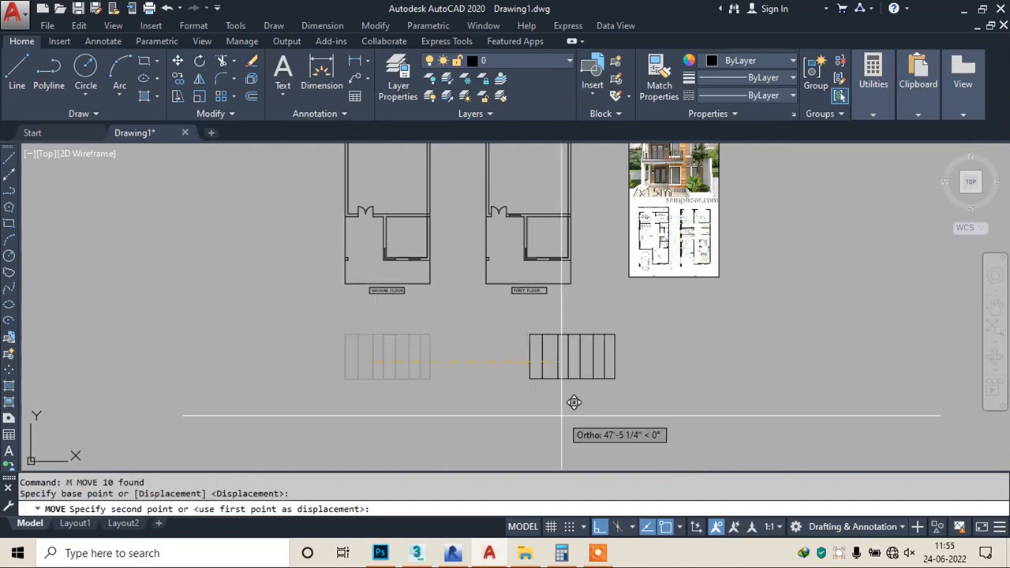
pyautogui.moveTo(735, 213); pyautogui.dragTo(494, 323, button='middle')
pyautogui.scroll(4, 500, 299)
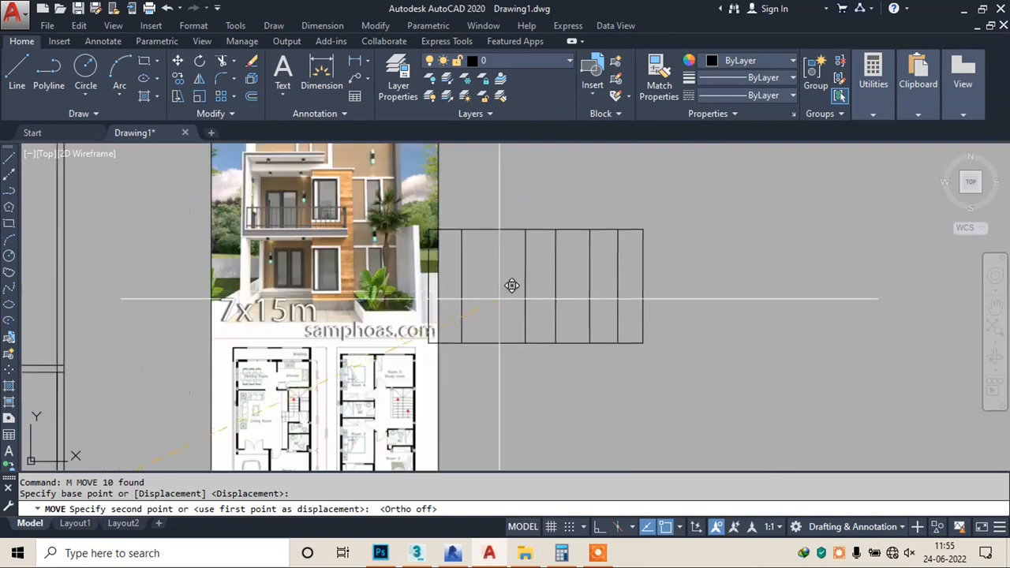
pyautogui.press('Escape')
# - Offset the elevation's base line 9" downward for the plinth
pyautogui.scroll(2, 509, 284)
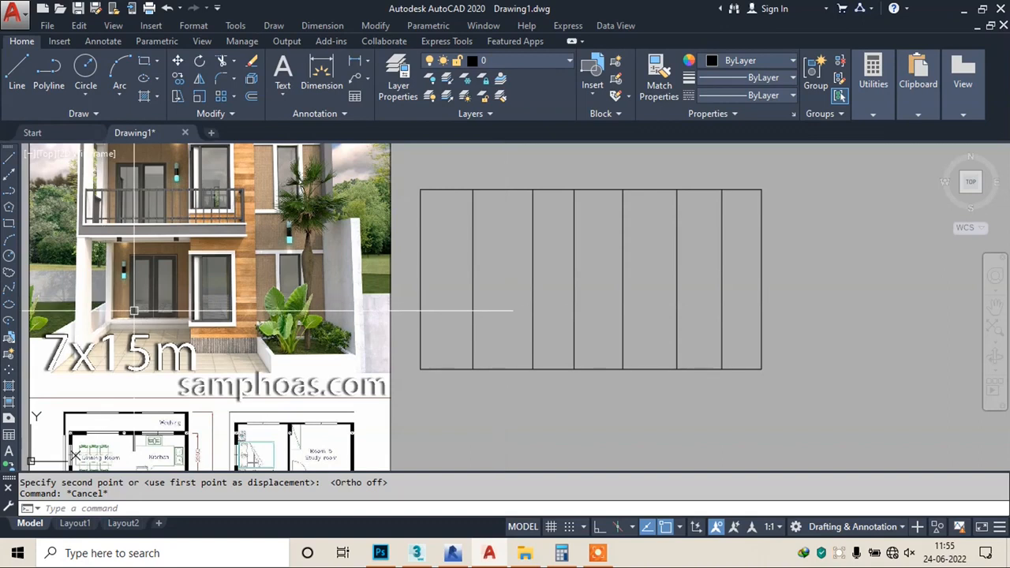
pyautogui.scroll(2, 136, 310)
pyautogui.scroll(-2, 164, 297)
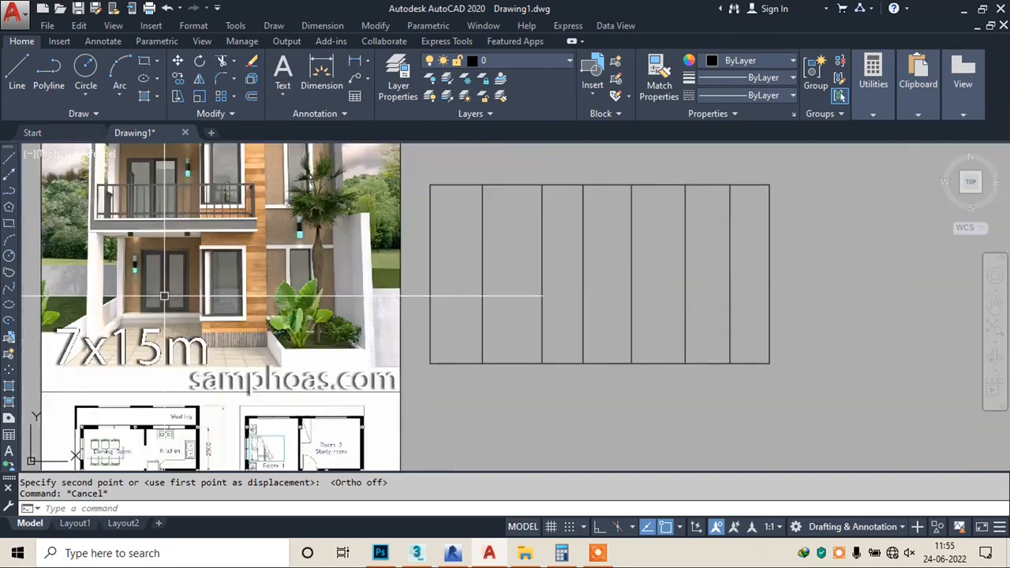
pyautogui.scroll(4, 164, 297)
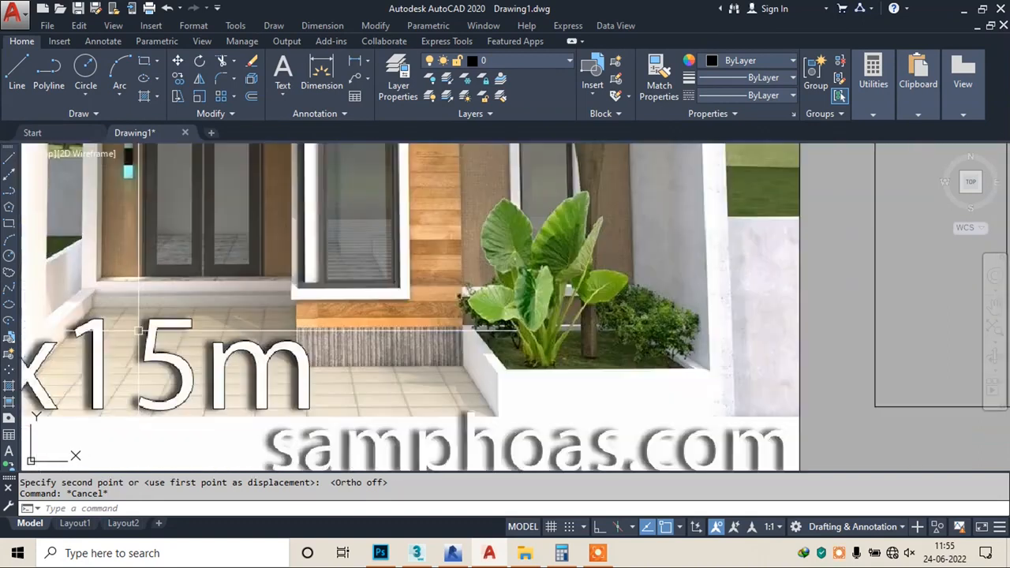
pyautogui.scroll(-2, 155, 296)
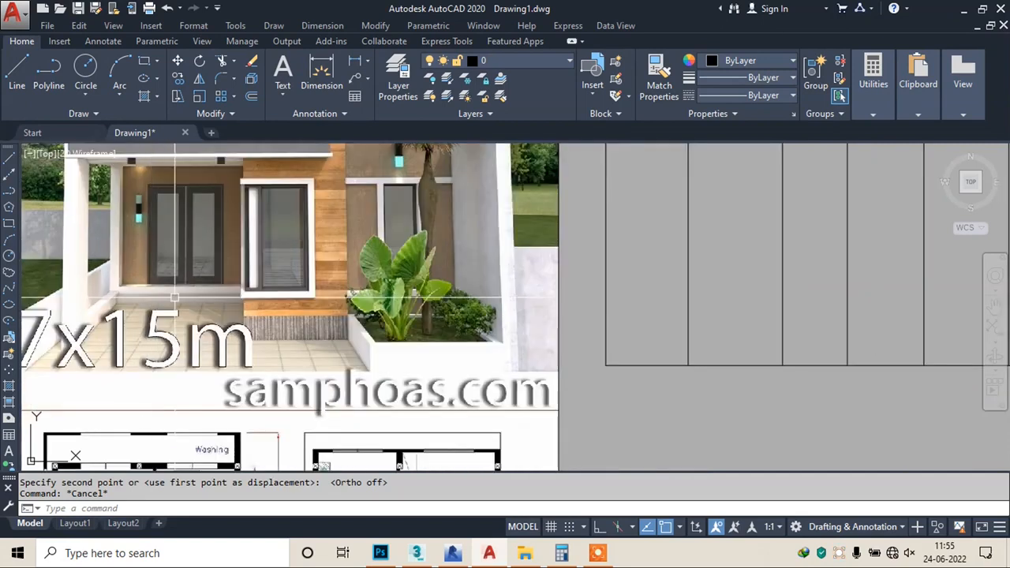
pyautogui.write('o')
pyautogui.press('Return')
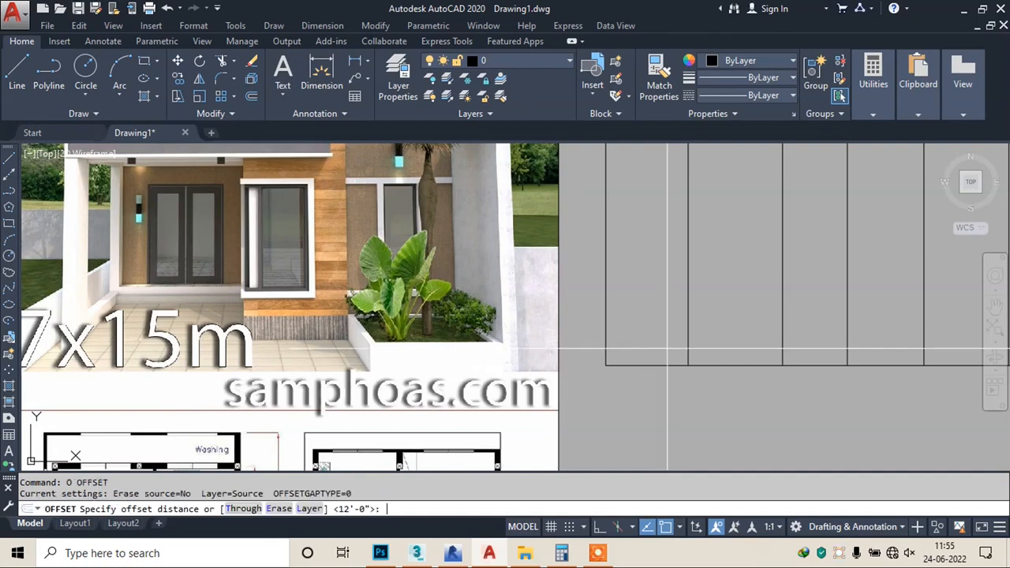
pyautogui.write('9"')
pyautogui.press('Return')
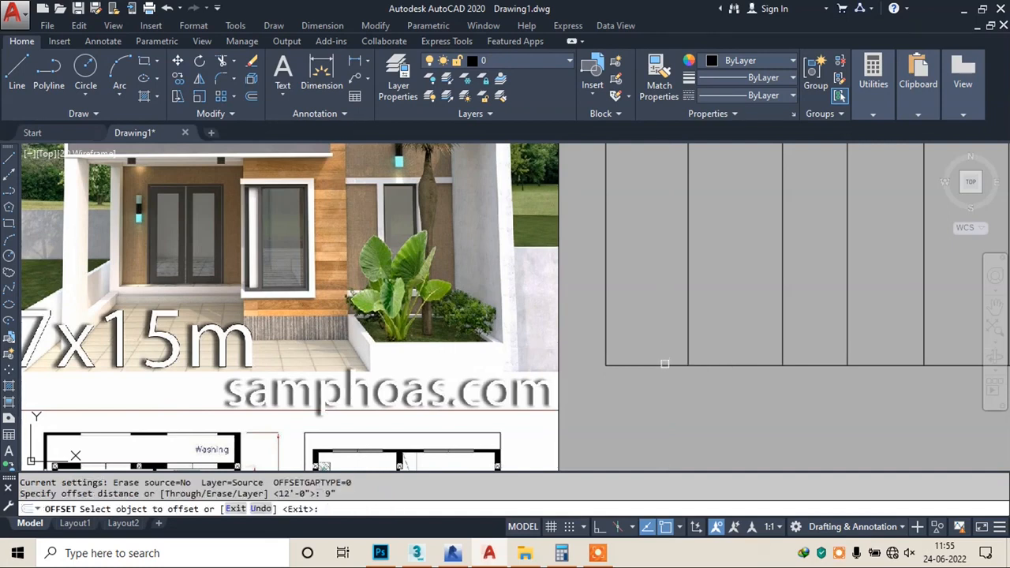
pyautogui.click(664, 364)
pyautogui.click(663, 403)
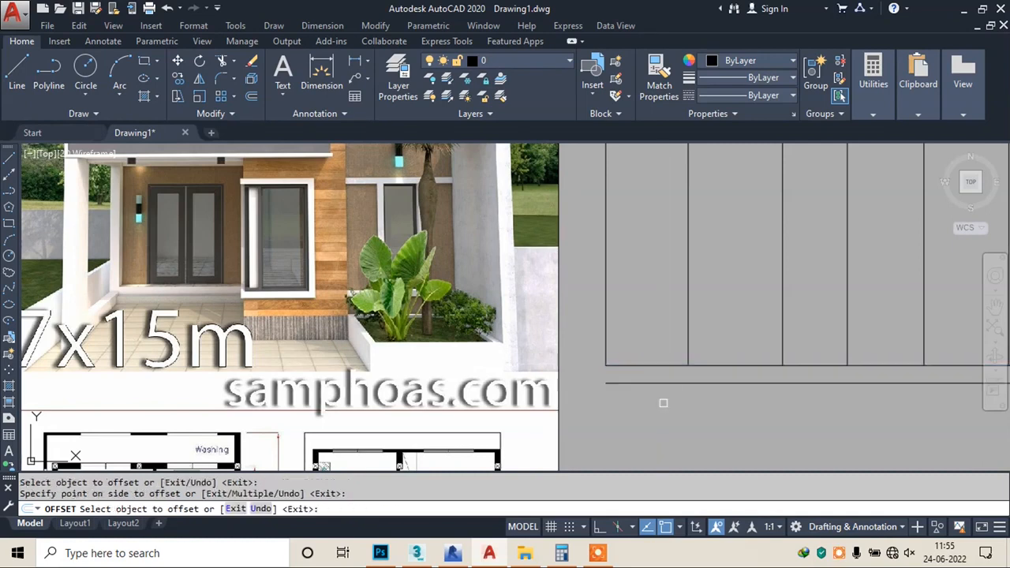
pyautogui.moveTo(647, 363); pyautogui.dragTo(639, 357, button='middle')
pyautogui.press('Escape')
# - Extend the elevation's left outer line down to the offset plinth line
pyautogui.write('ex')
pyautogui.press('Return')
pyautogui.press('Return')
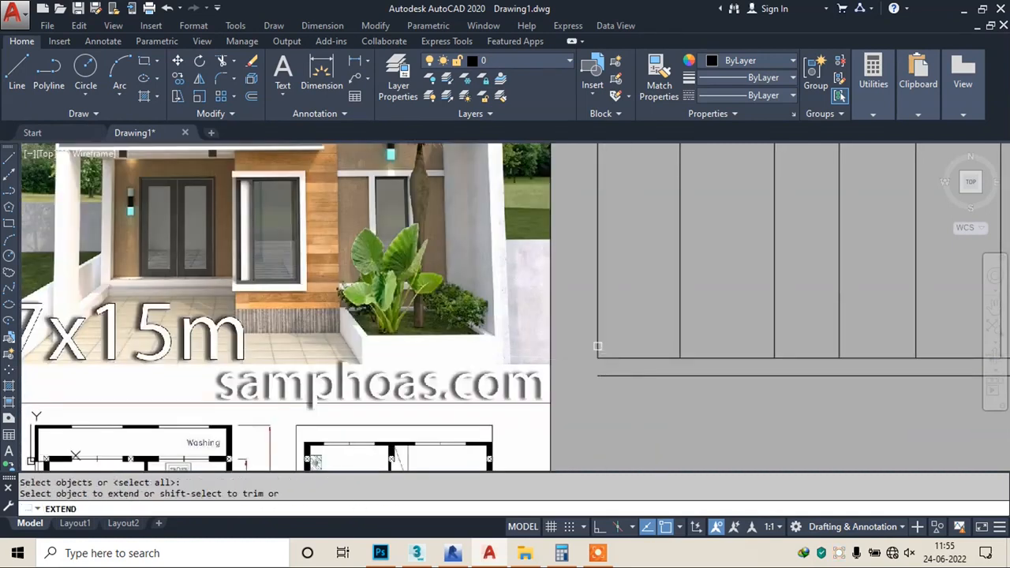
pyautogui.click(597, 347)
pyautogui.click(597, 346)
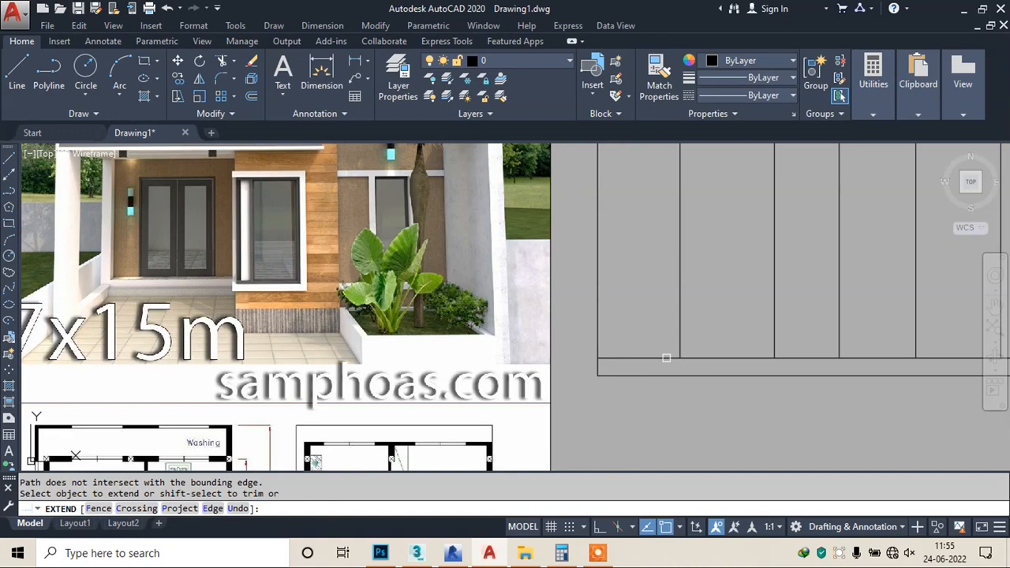
pyautogui.scroll(-3, 694, 358)
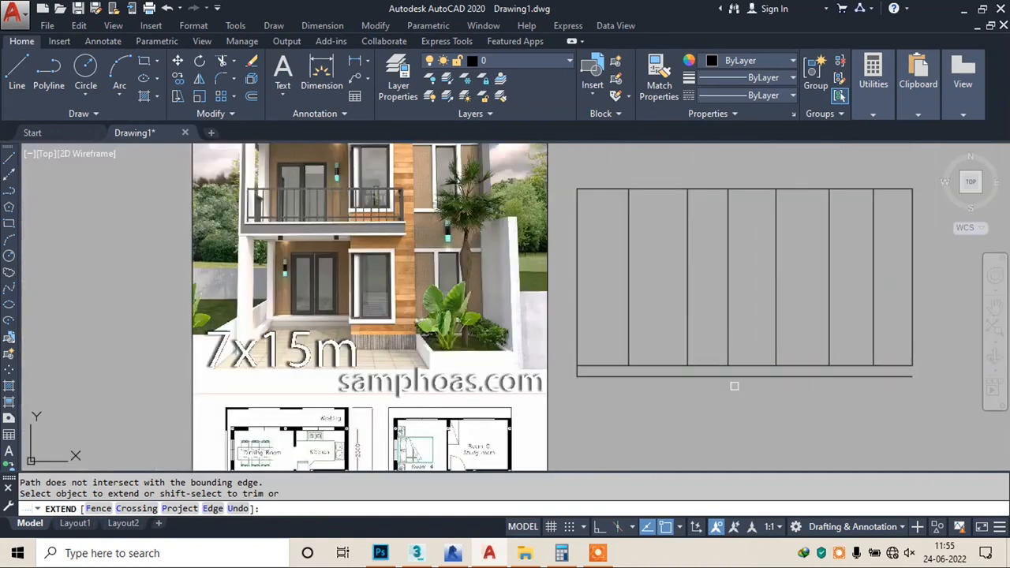
pyautogui.press('Escape')
pyautogui.press('Escape')
pyautogui.press('Escape')
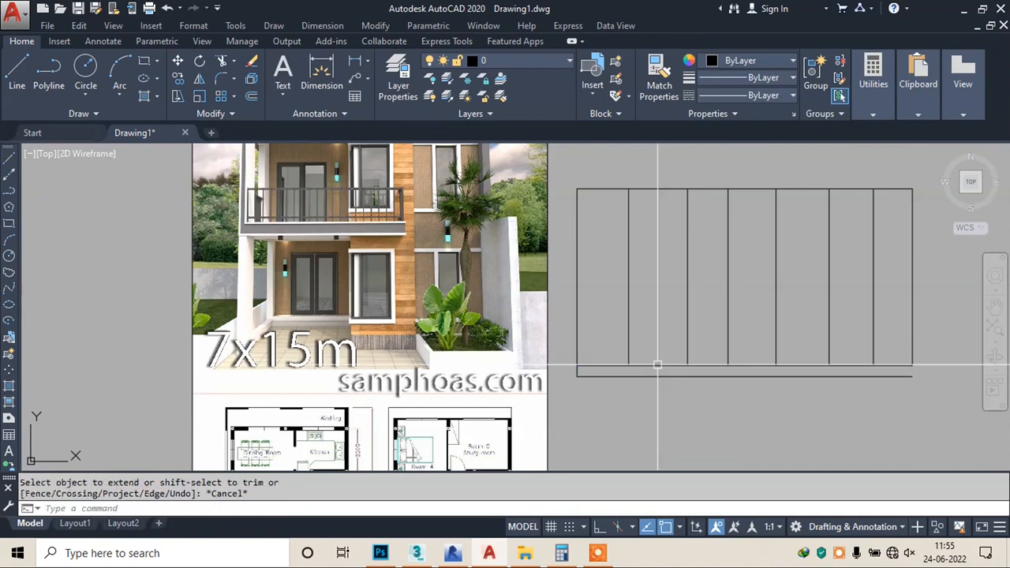
# - Offset the elevation's base line 7' upward for the door height
pyautogui.write('o')
pyautogui.press('Return')
pyautogui.write("7'")
pyautogui.press('Return')
pyautogui.click(668, 362)
pyautogui.click(668, 345)
pyautogui.press('Escape')
# - Trim the 7' line and jamb lines to the door outline and erase the leftover piece across the window bays
pyautogui.write('TR')
pyautogui.press('Return')
pyautogui.press('Return')
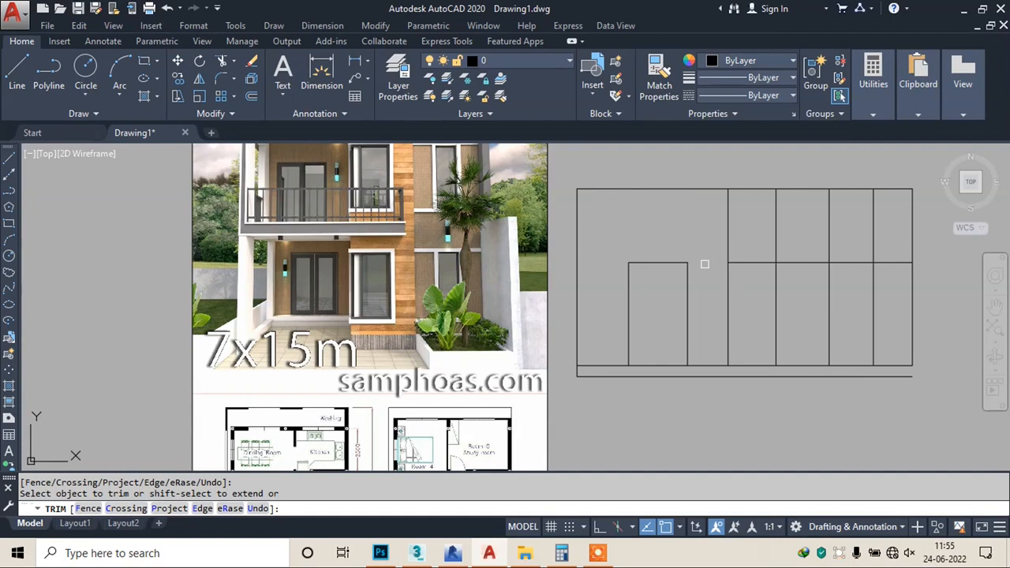
pyautogui.press('Escape')
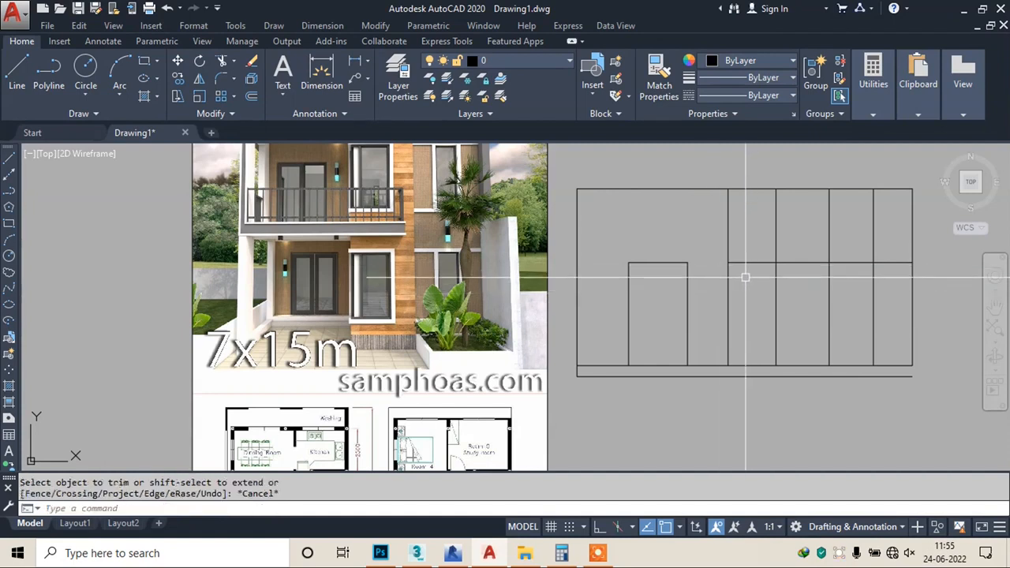
pyautogui.click(748, 262)
pyautogui.write('E')
pyautogui.press('Return')
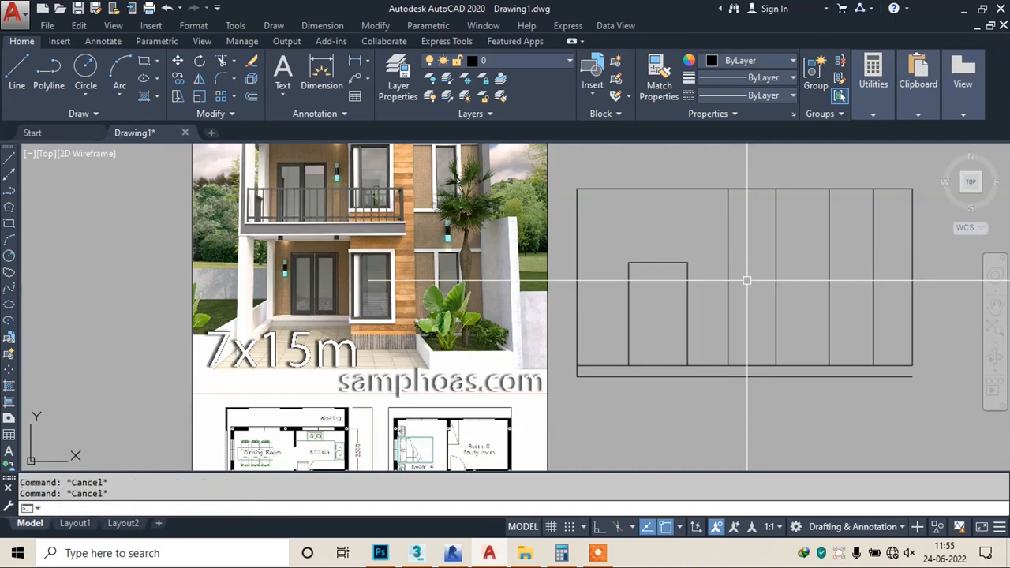
# - Offset the elevation's base line 2'6" upward for the window sill
pyautogui.write('O')
pyautogui.press('Return')
pyautogui.write('2\'6"')
pyautogui.press('Return')
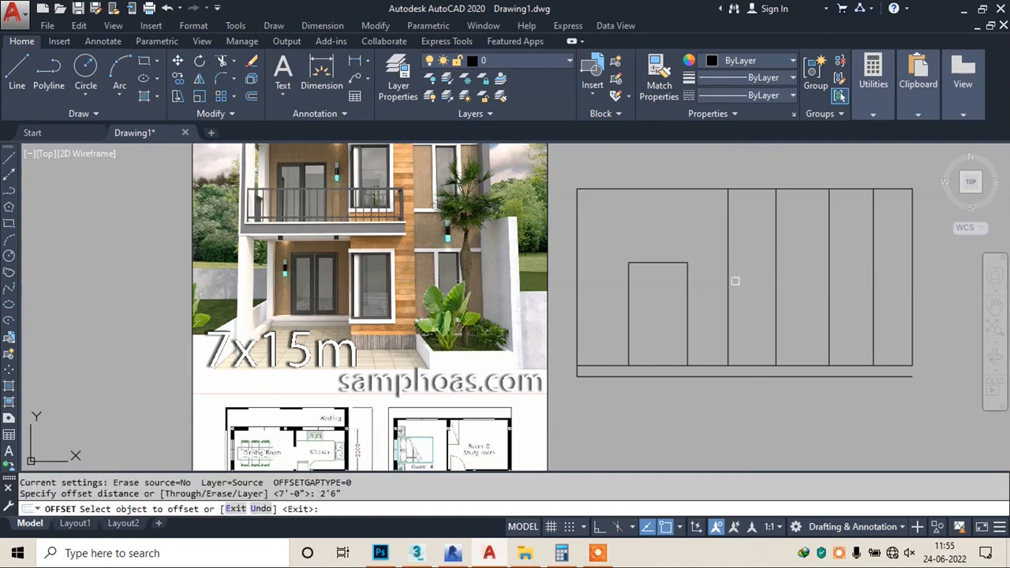
pyautogui.click(755, 365)
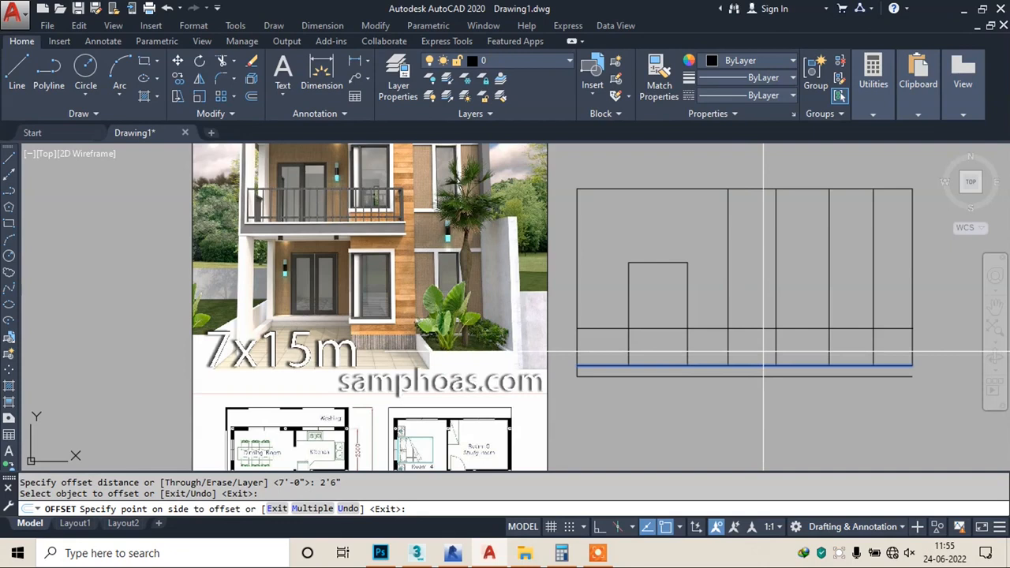
pyautogui.click(763, 351)
pyautogui.press('Escape')
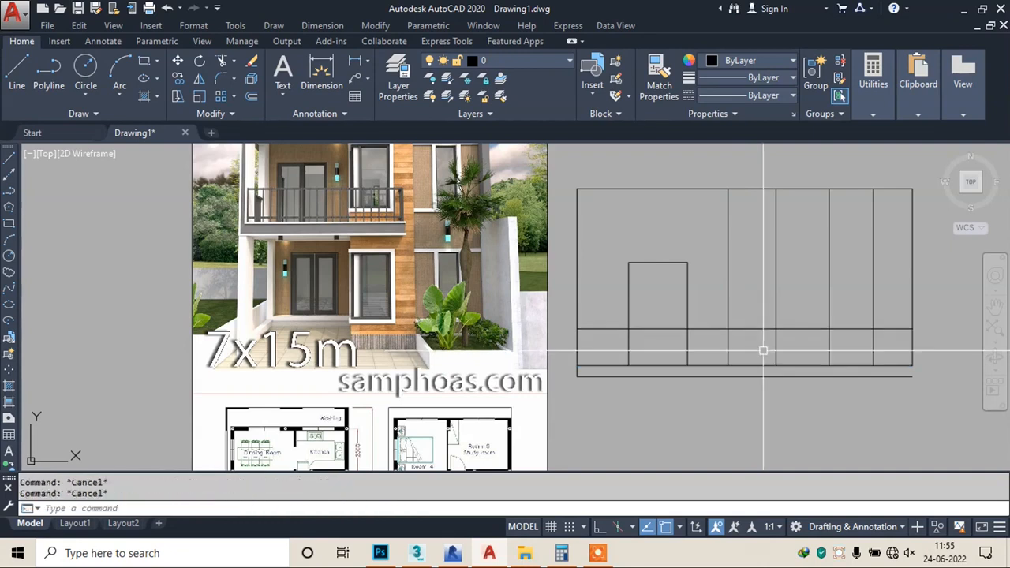
# - Draw a horizontal line from the door's upper right corner across the window lines at door-head height
pyautogui.write('L')
pyautogui.press('Return')
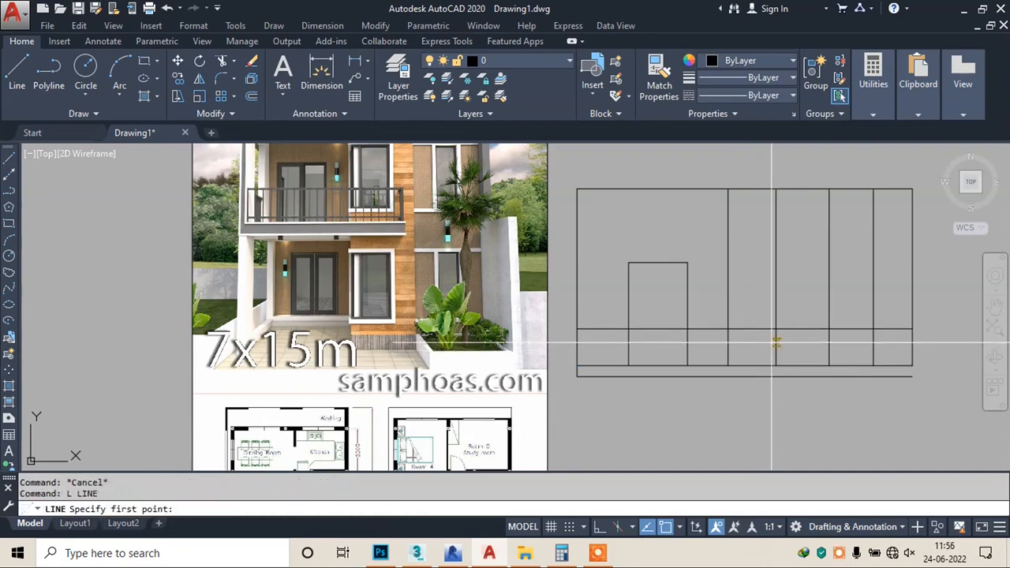
pyautogui.click(687, 262)
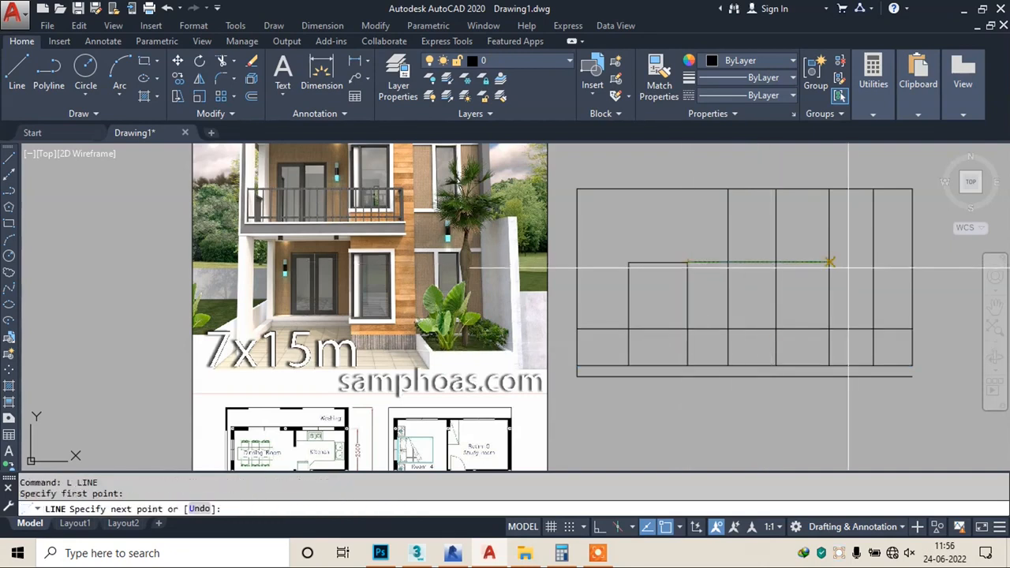
pyautogui.click(897, 262)
pyautogui.press('Escape')
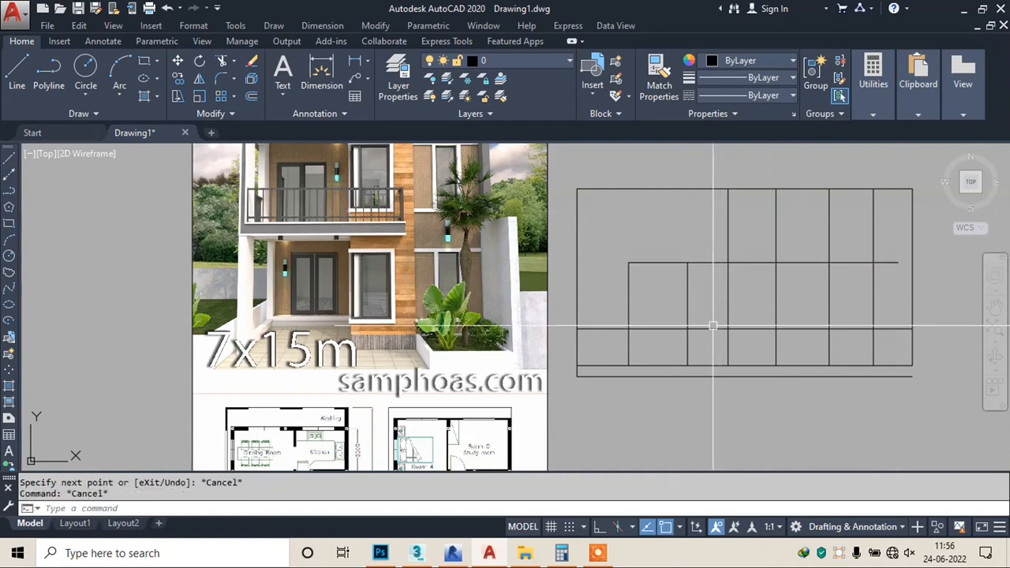
# - Trim the lines around the first window to its outline and erase the leftover sill line crossing the door
pyautogui.write('tr')
pyautogui.press('Return')
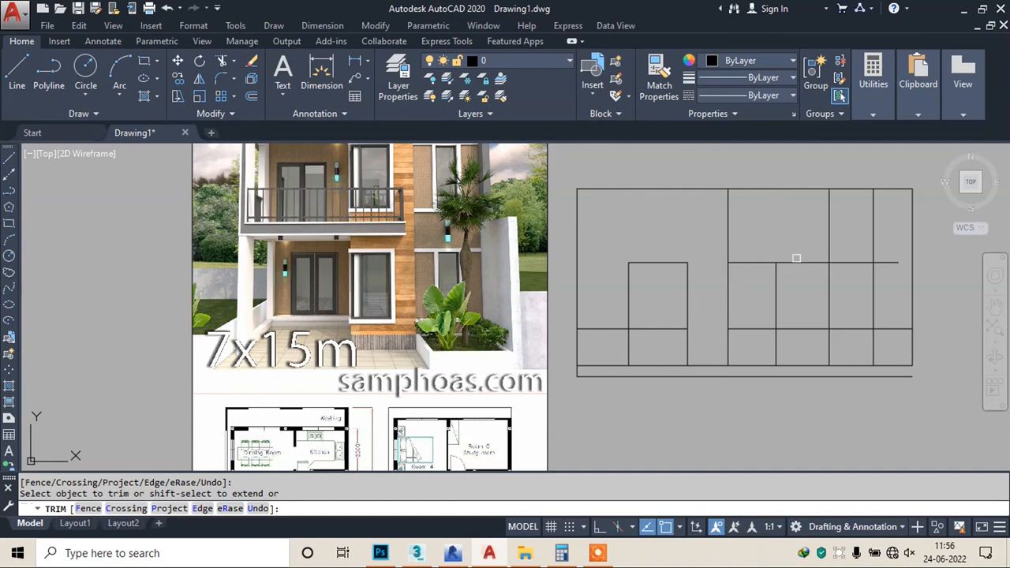
pyautogui.click(788, 321)
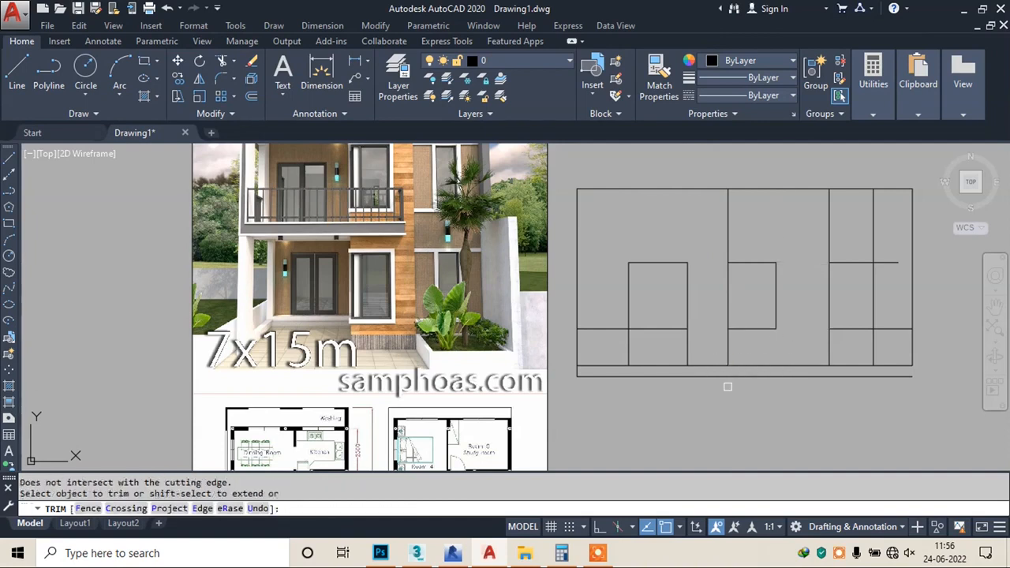
pyautogui.press('Escape')
pyautogui.click(609, 330)
pyautogui.write('e')
pyautogui.press('Return')
pyautogui.moveTo(837, 286); pyautogui.dragTo(809, 288, button='middle')
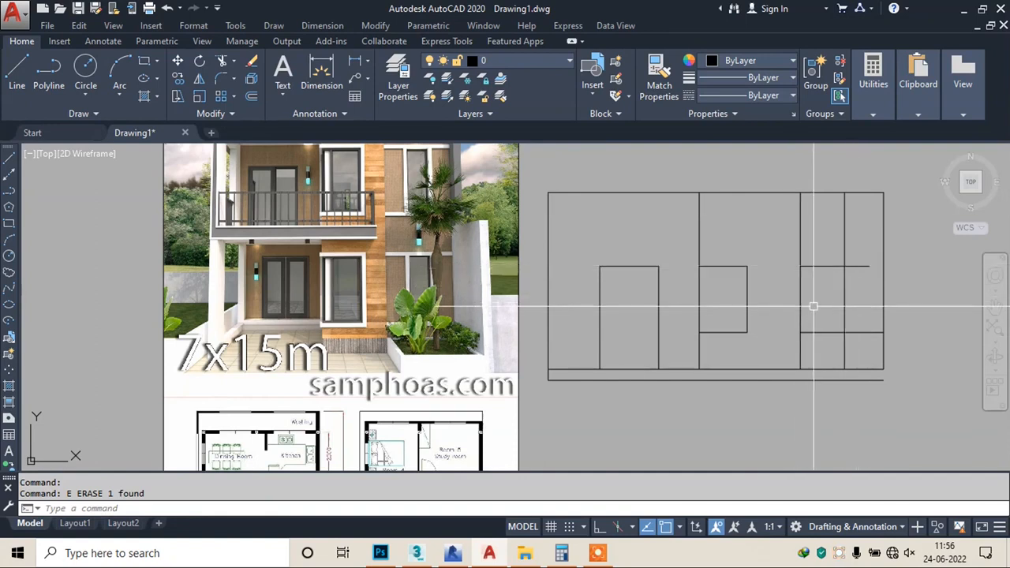
pyautogui.scroll(-4, 813, 306)
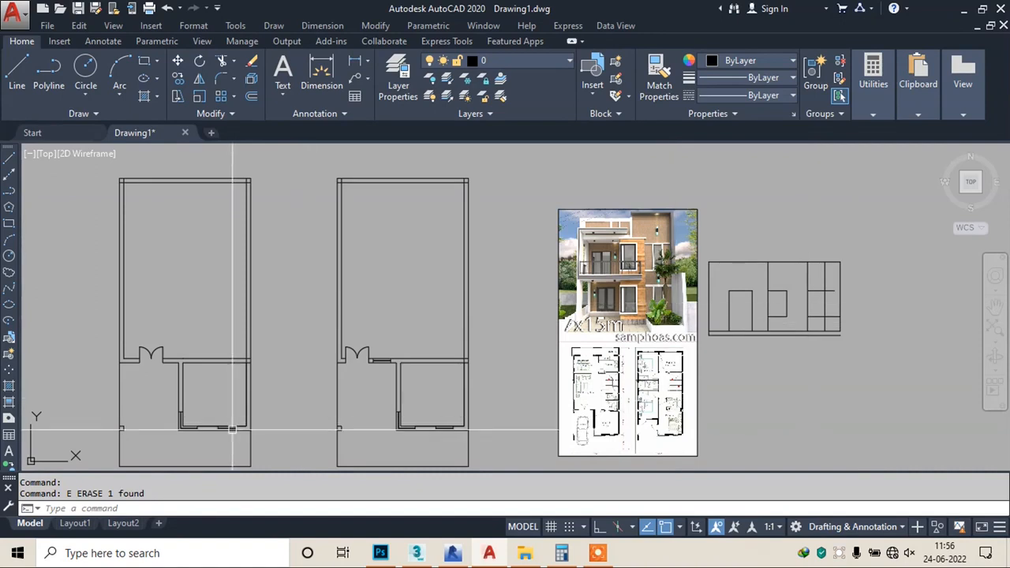
pyautogui.scroll(4, 781, 342)
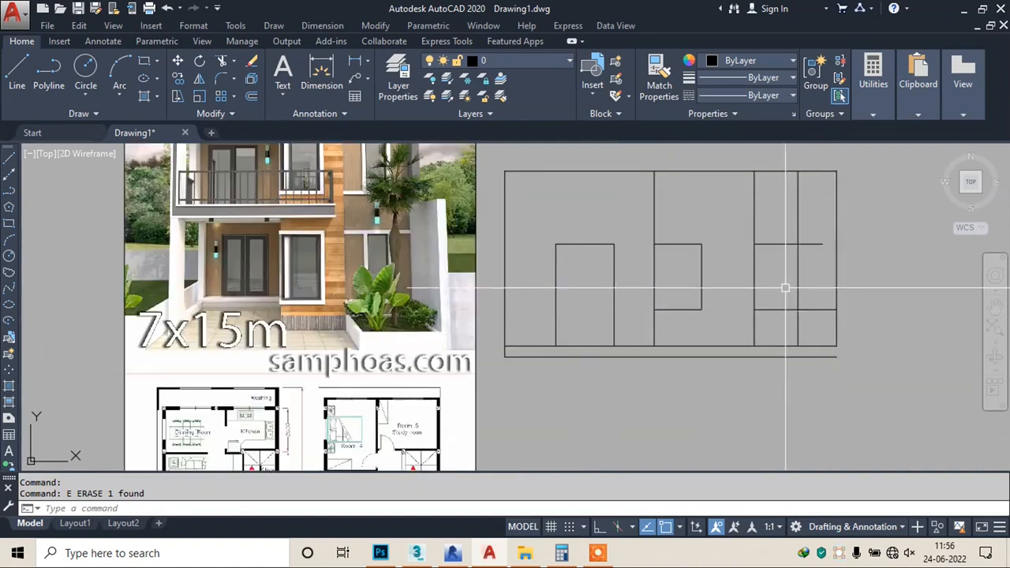
# - Trim the lines around the second window to its outline
pyautogui.write('tr')
pyautogui.press('space')
pyautogui.press('Return')
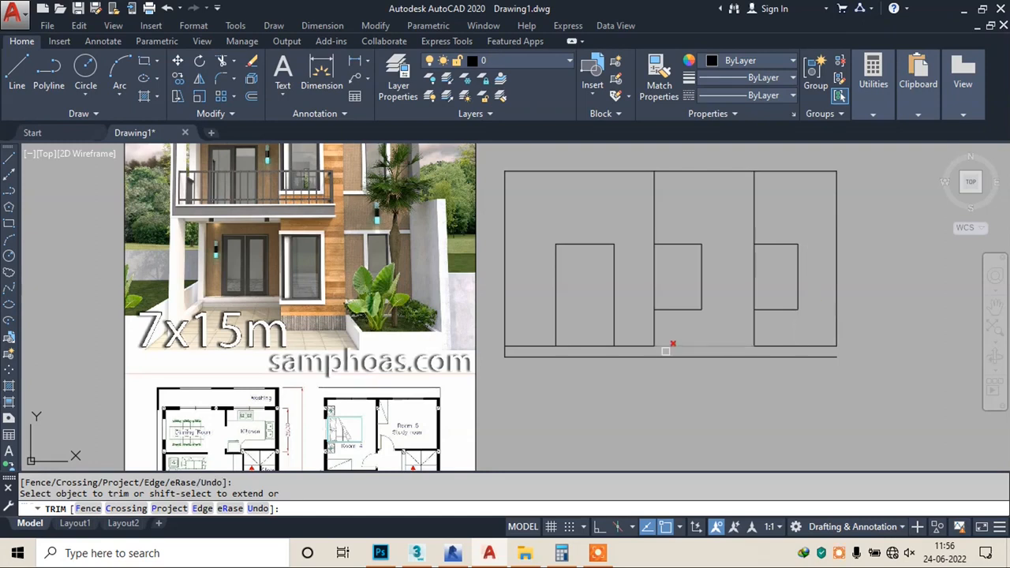
pyautogui.press('Escape')
# - Extend the elevation's right outer wall line down to the base line
pyautogui.write('ex')
pyautogui.press('space')
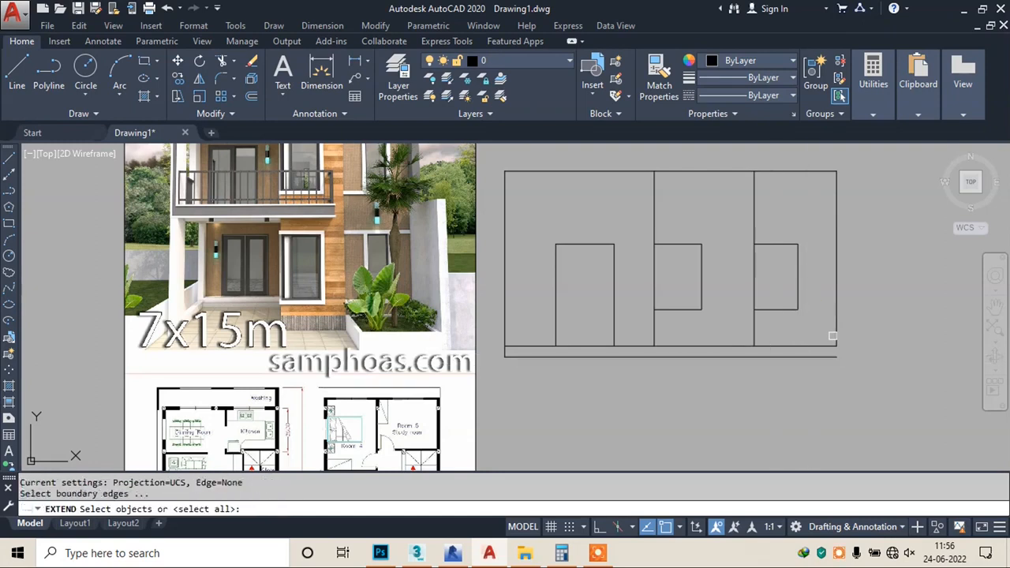
pyautogui.press('Return')
pyautogui.click(833, 337)
pyautogui.click(836, 334)
pyautogui.press('Escape')
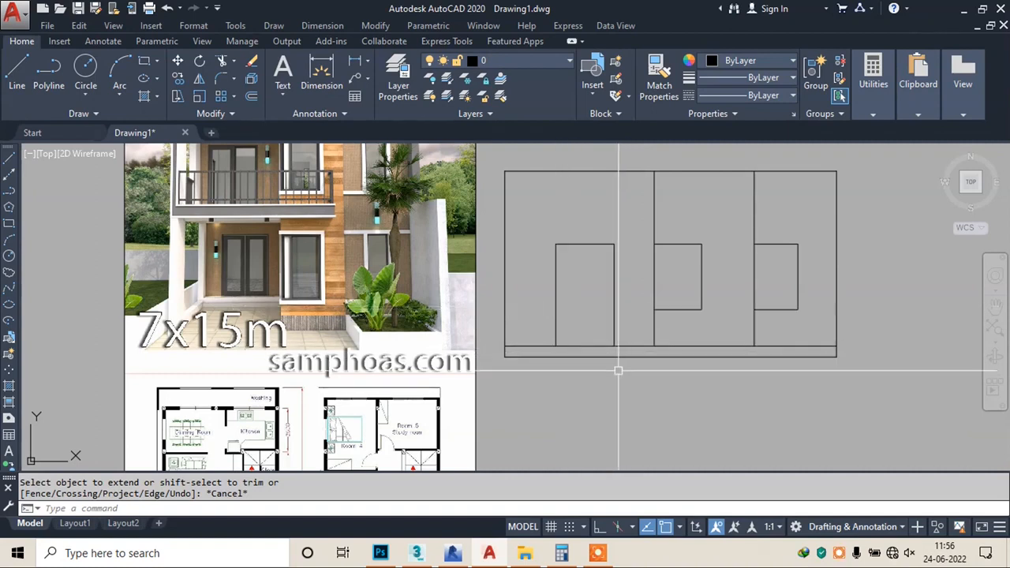
# - Extend the wall line at the first window down to the base line, following the plinth in the reference picture
pyautogui.press('Escape')
pyautogui.write('EX')
pyautogui.press('BackSpace')
pyautogui.press('BackSpace')
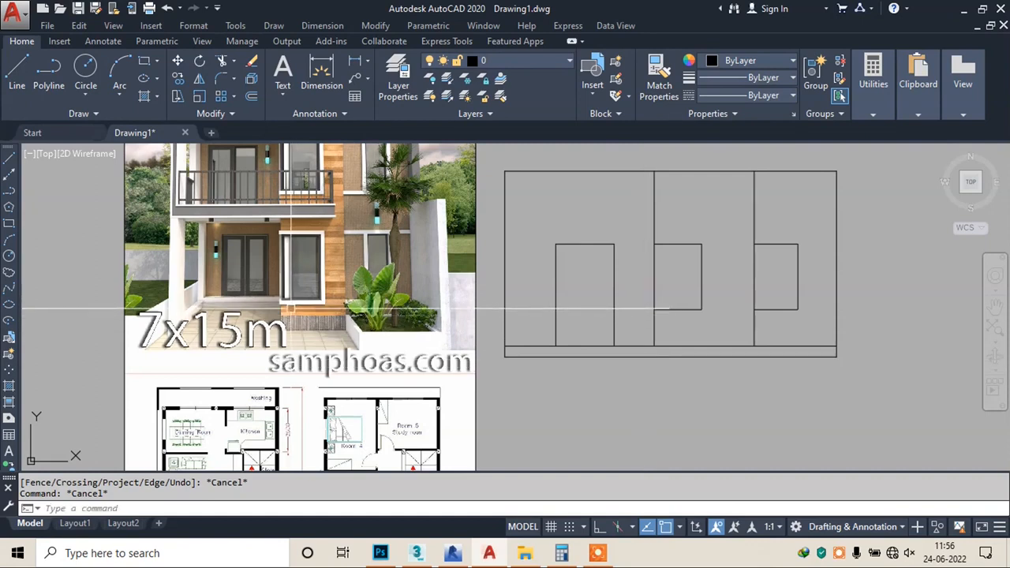
pyautogui.scroll(2, 292, 311)
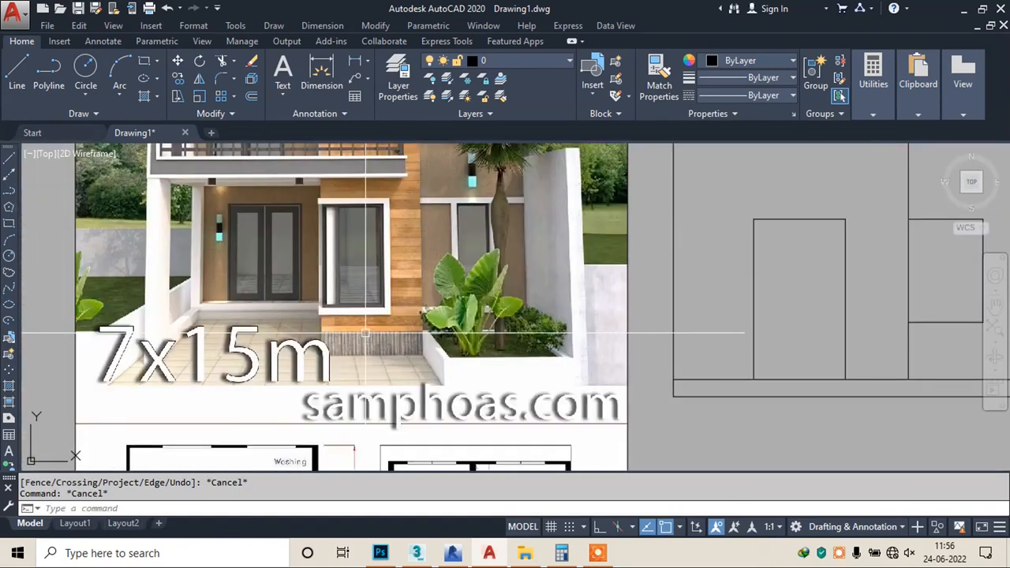
pyautogui.scroll(-2, 365, 333)
pyautogui.scroll(2, 415, 326)
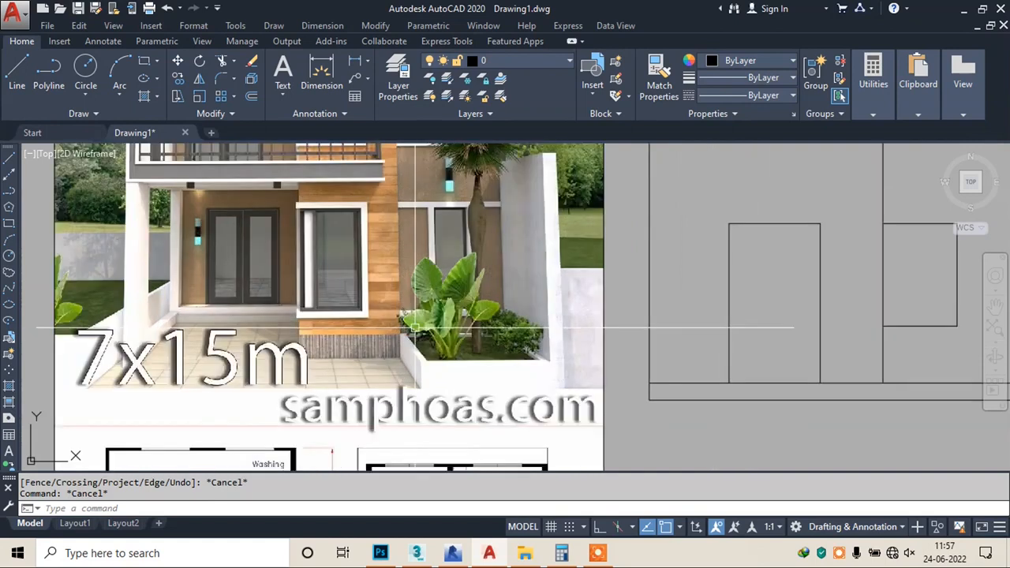
pyautogui.moveTo(466, 342); pyautogui.dragTo(393, 334, button='middle')
pyautogui.moveTo(680, 374); pyautogui.dragTo(546, 365, button='middle')
pyautogui.press('Escape')
pyautogui.write('ex')
pyautogui.press('Return')
pyautogui.press('Return')
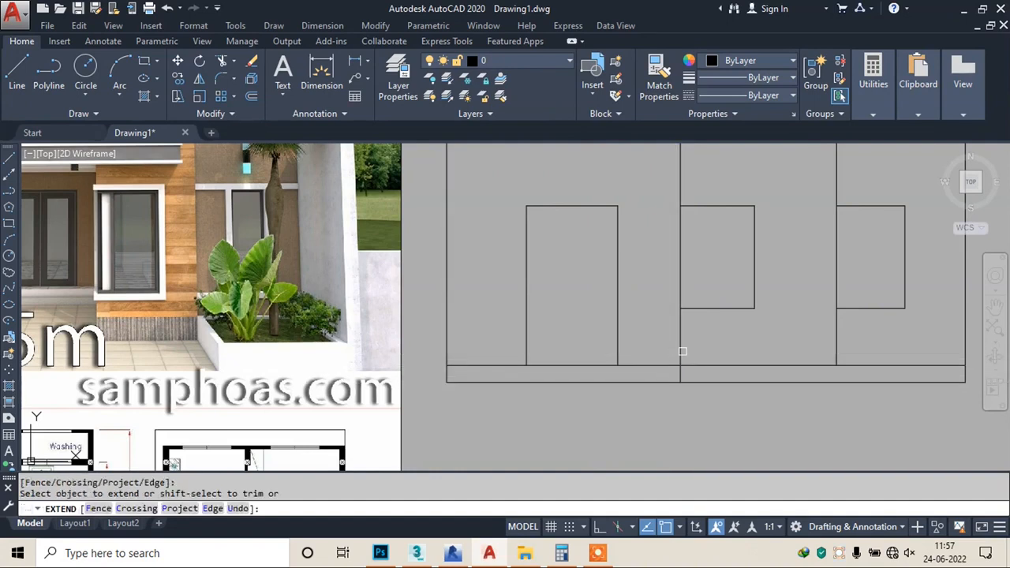
pyautogui.press('Escape')
pyautogui.press('Escape')
# - Trim the plinth line out of the window bays and extend the wall line at the second window down to the base line
pyautogui.write('t')
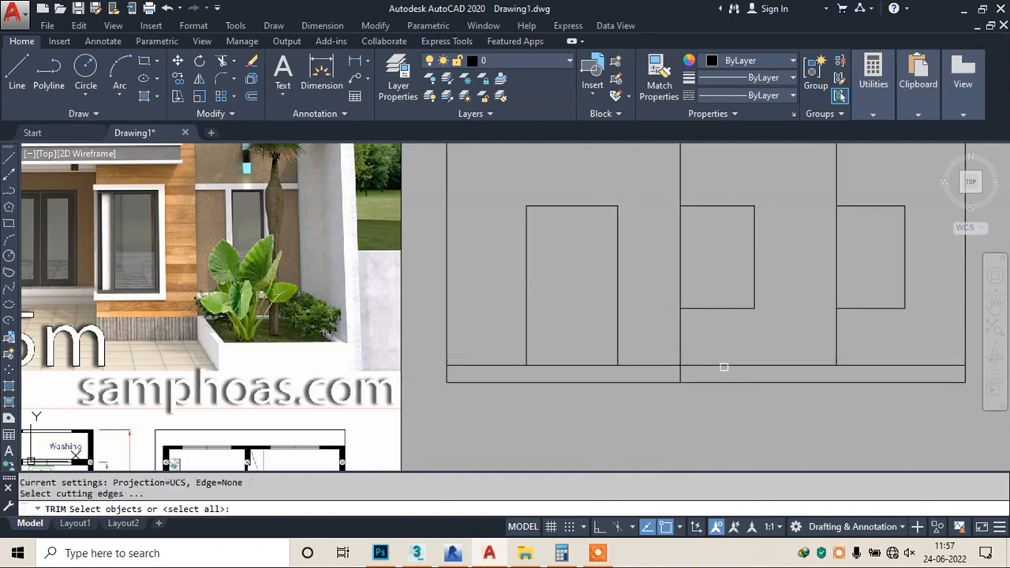
pyautogui.press('Return')
pyautogui.click(866, 366)
pyautogui.press('Escape')
pyautogui.write('ex')
pyautogui.press('Return')
pyautogui.press('Return')
pyautogui.scroll(-1, 643, 371)
pyautogui.press('Escape')
pyautogui.press('Escape')
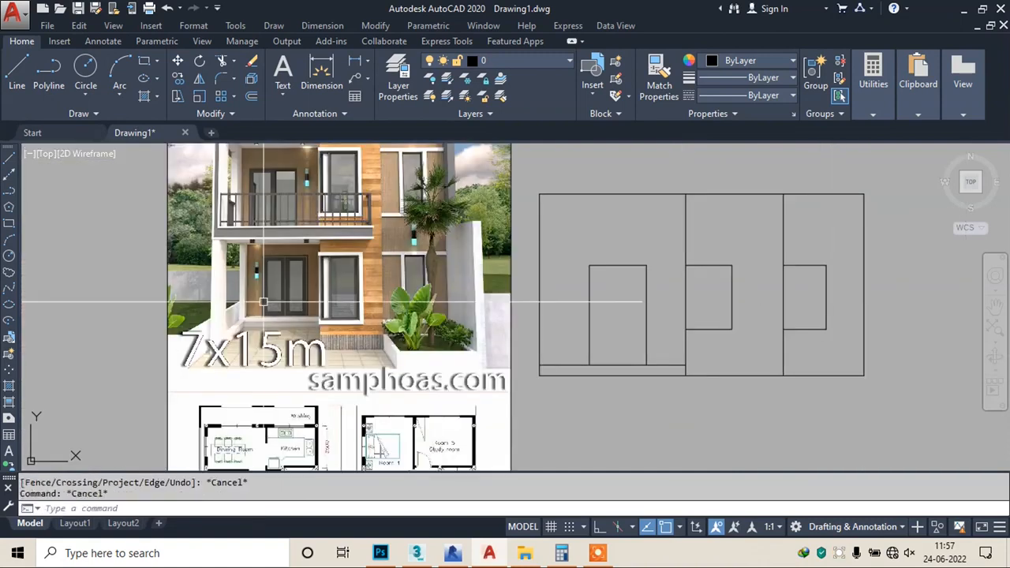
# - Offset the plinth line under the door 10' upward for the ceiling level
pyautogui.scroll(1, 322, 323)
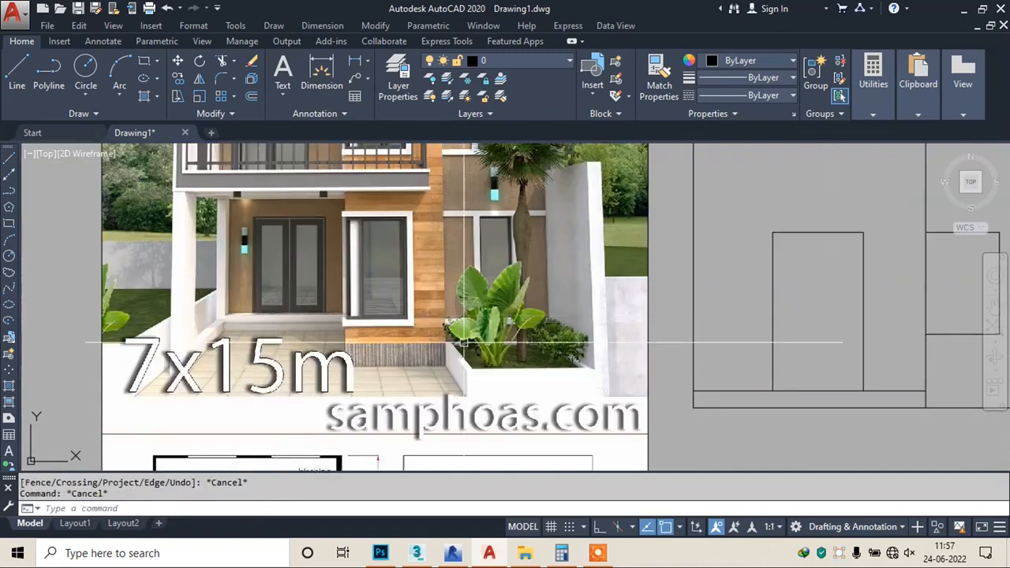
pyautogui.scroll(-2, 371, 324)
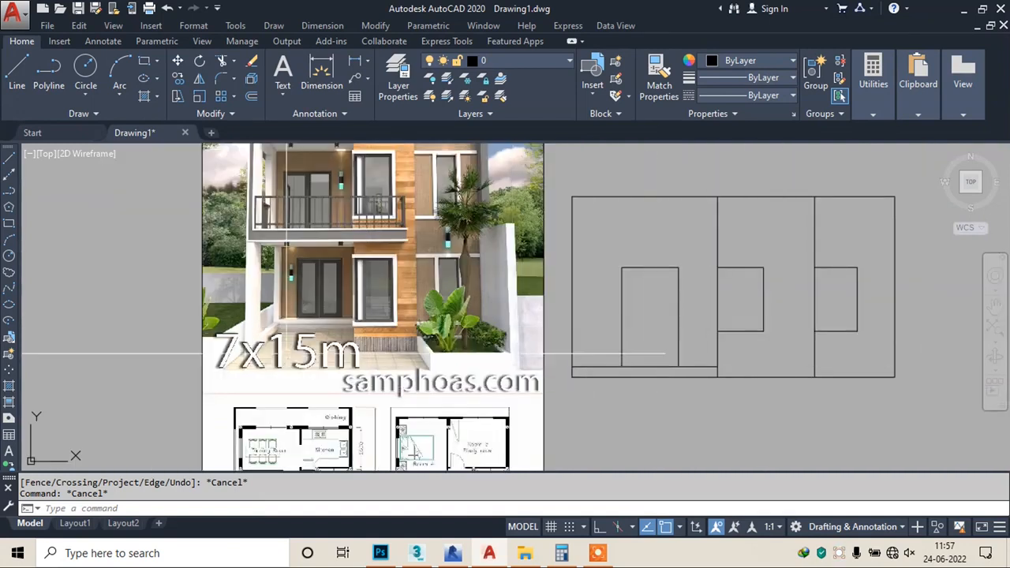
pyautogui.scroll(1, 291, 319)
pyautogui.scroll(-2, 354, 310)
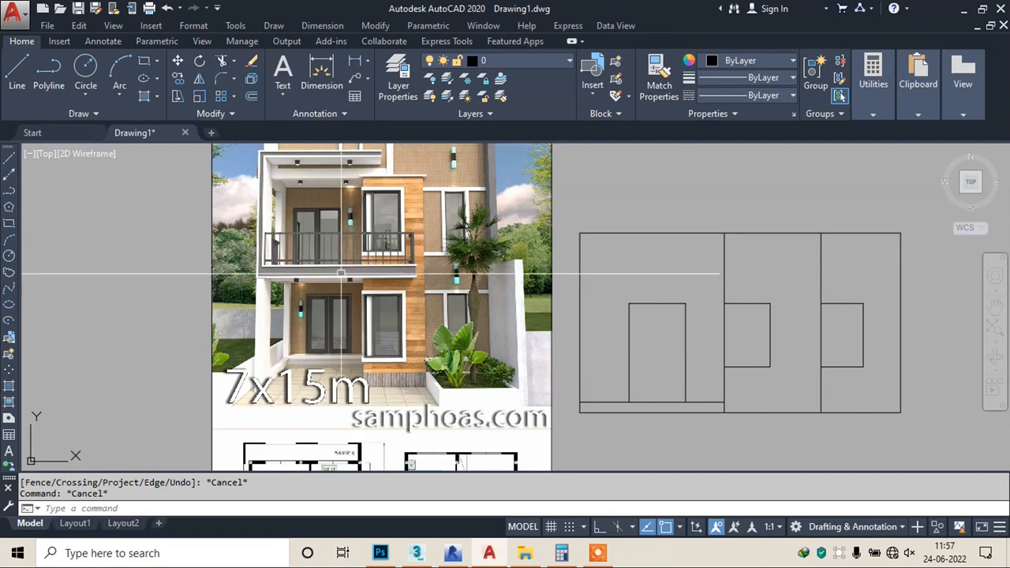
pyautogui.press('Escape')
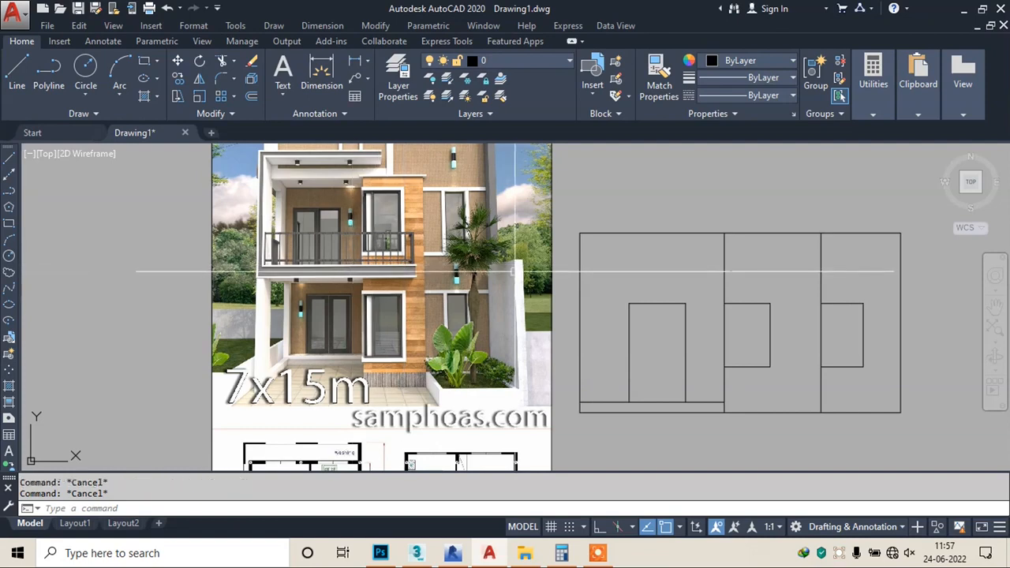
pyautogui.write('o')
pyautogui.press('Return')
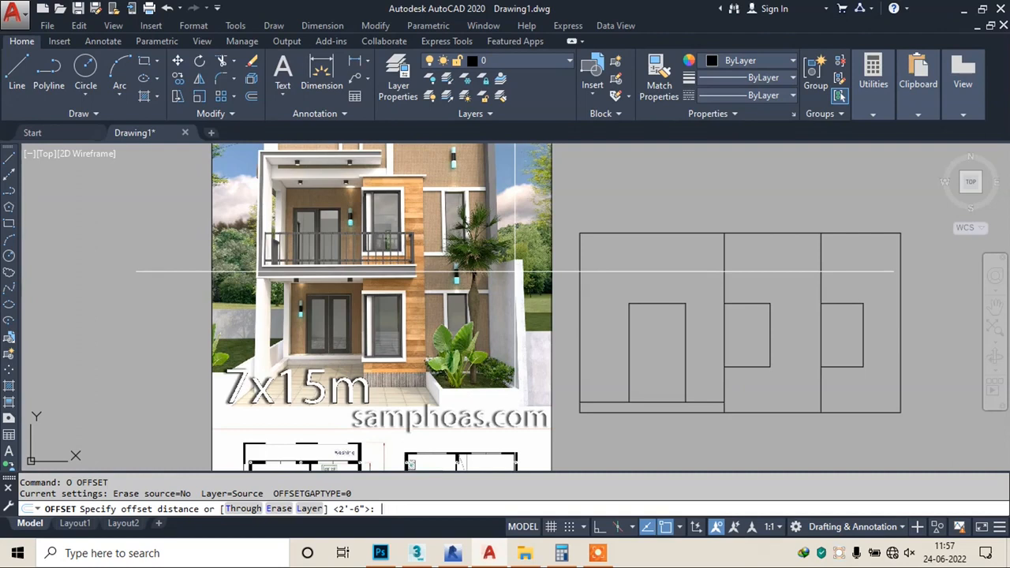
pyautogui.write("10'")
pyautogui.press('Return')
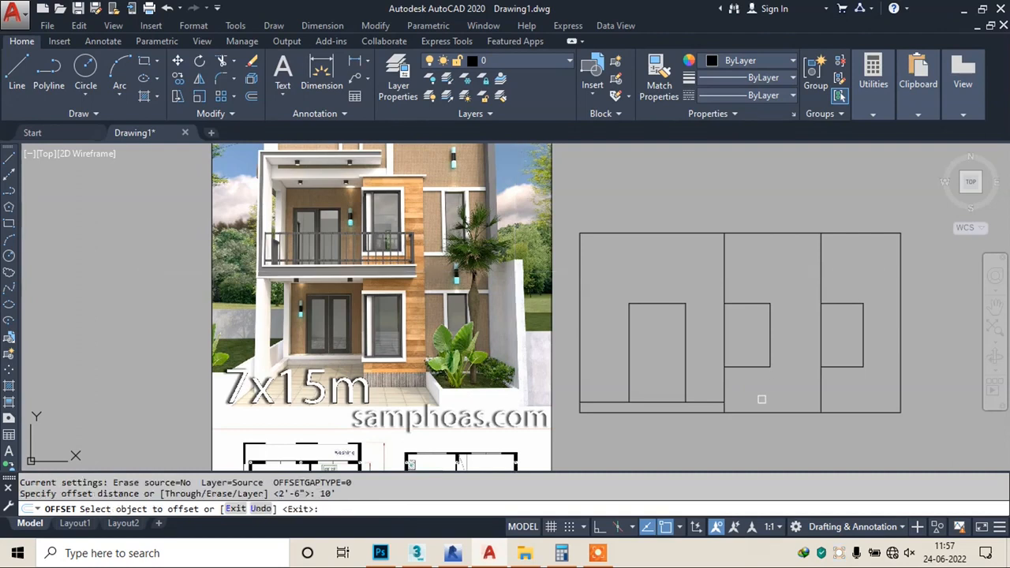
pyautogui.click(670, 402)
pyautogui.click(714, 367)
pyautogui.press('Escape')
# - Extend the new ceiling line across both window bays to the right outer wall line
pyautogui.write('ex')
pyautogui.press('Return')
pyautogui.click(705, 261)
pyautogui.click(775, 263)
pyautogui.click(775, 263)
pyautogui.click(703, 261)
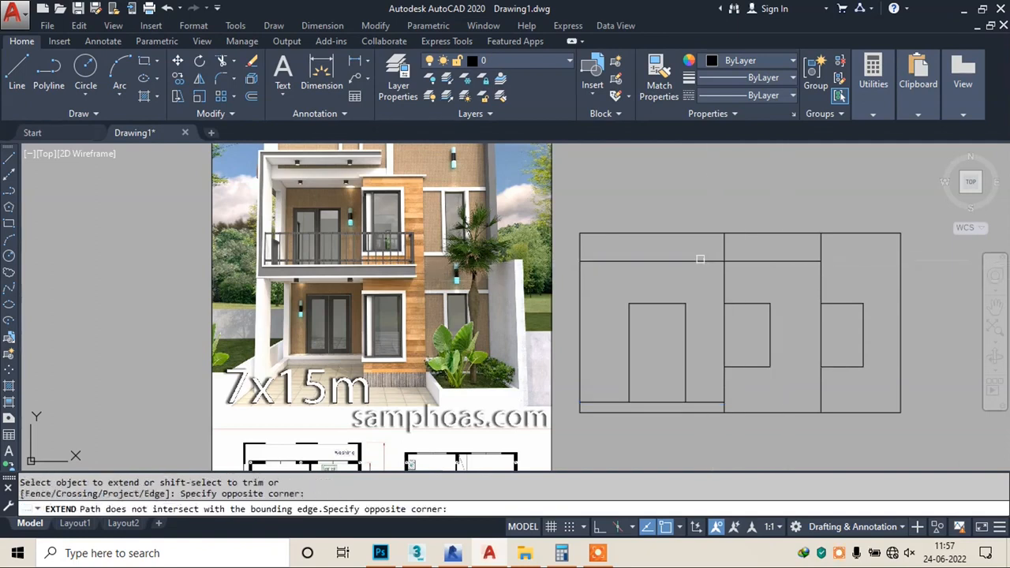
pyautogui.click(772, 261)
pyautogui.press('Escape')
# - Trim the wall lines above the ceiling line and erase the old top line of the elevation
pyautogui.write('tr')
pyautogui.press('Return')
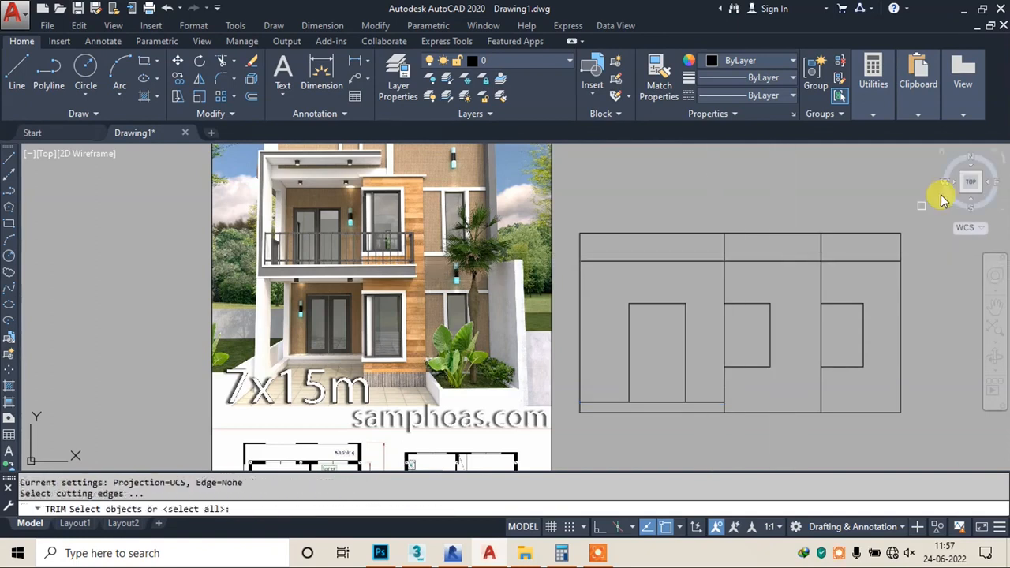
pyautogui.press('Return')
pyautogui.click(931, 197)
pyautogui.click(566, 245)
pyautogui.press('Escape')
pyautogui.click(759, 235)
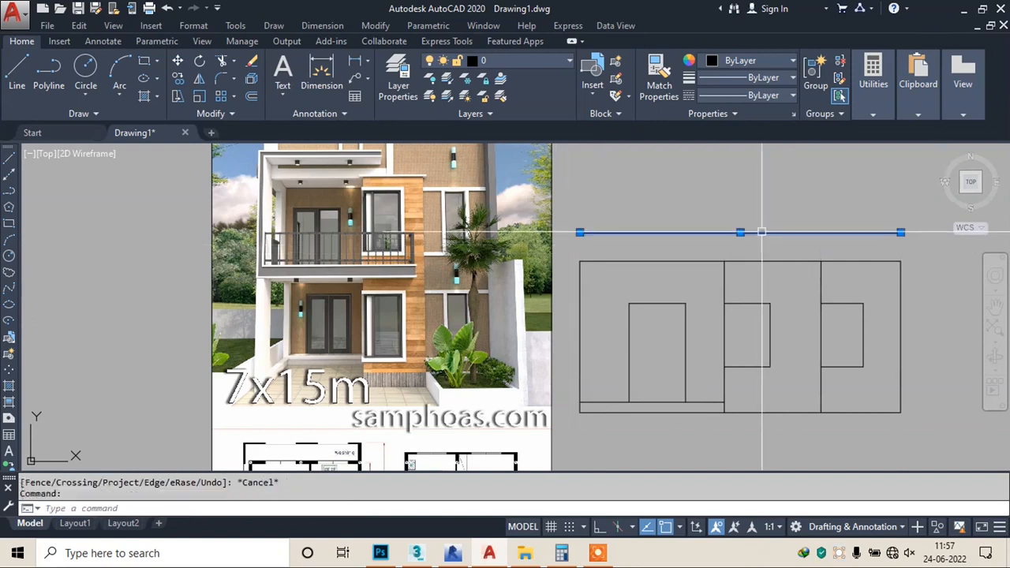
pyautogui.write('e')
pyautogui.press('Return')
# - Offset the ceiling line 9" upward for the slab thickness
pyautogui.moveTo(550, 286); pyautogui.dragTo(467, 280, button='middle')
pyautogui.press('Escape')
pyautogui.press('Escape')
pyautogui.write('o')
pyautogui.press('Return')
pyautogui.write('9')
pyautogui.press('Return')
pyautogui.click(588, 255)
pyautogui.click(581, 229)
pyautogui.press('Escape')
# - Extend the two outer wall lines up to the slab's top line
pyautogui.write('ex')
pyautogui.press('Return')
pyautogui.press('Return')
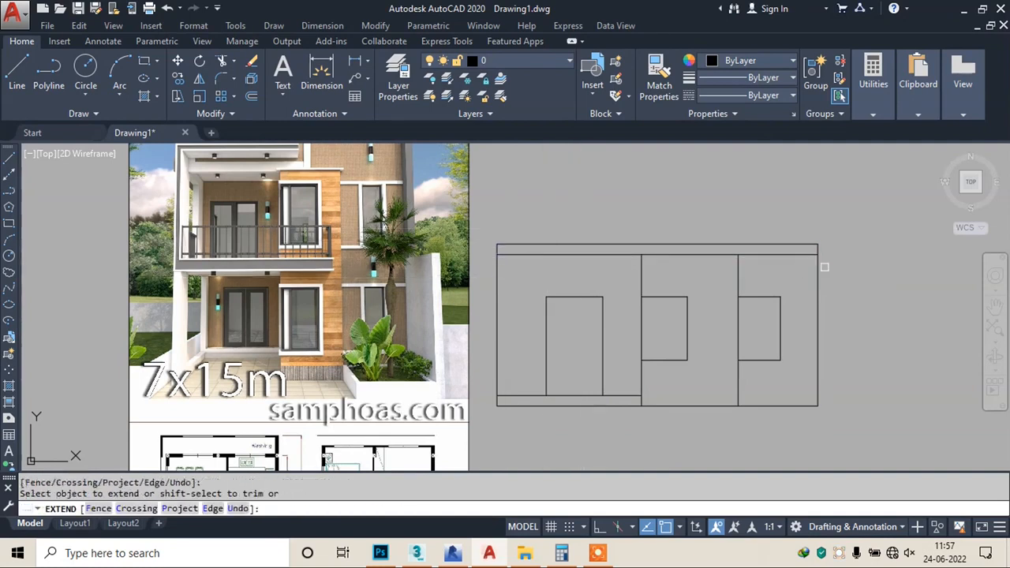
pyautogui.press('Escape')
pyautogui.press('Escape')
pyautogui.press('Escape')
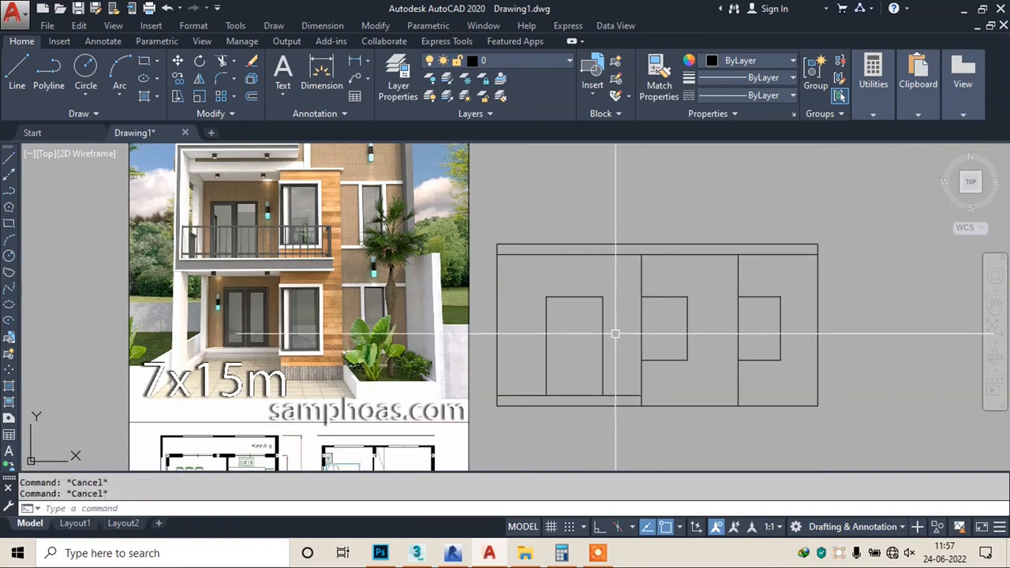
# - Copy the whole ground-floor elevation upward so its lower left corner sits on the slab's upper left corner
pyautogui.moveTo(245, 276); pyautogui.dragTo(243, 313, button='middle')
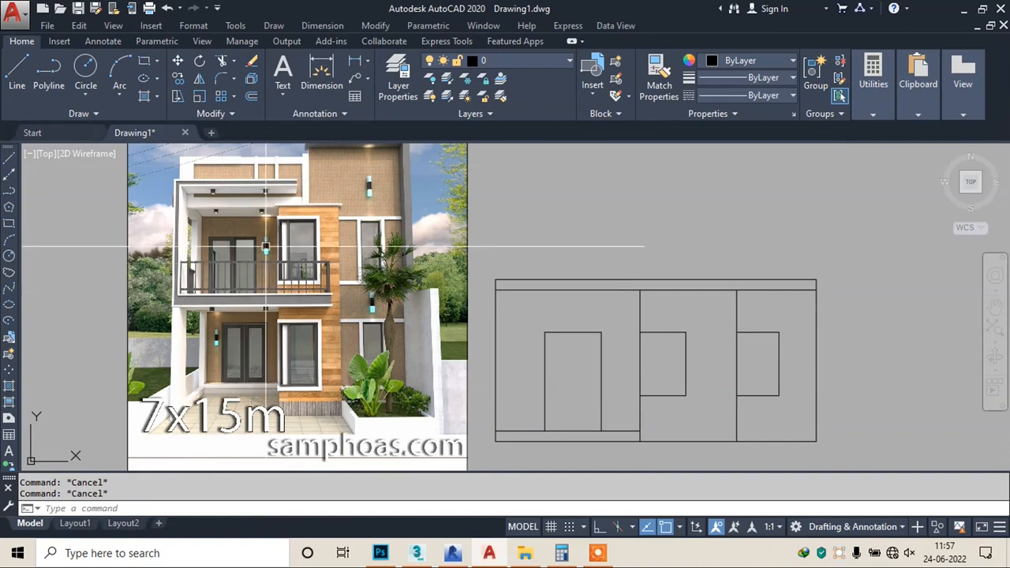
pyautogui.scroll(-6, 580, 257)
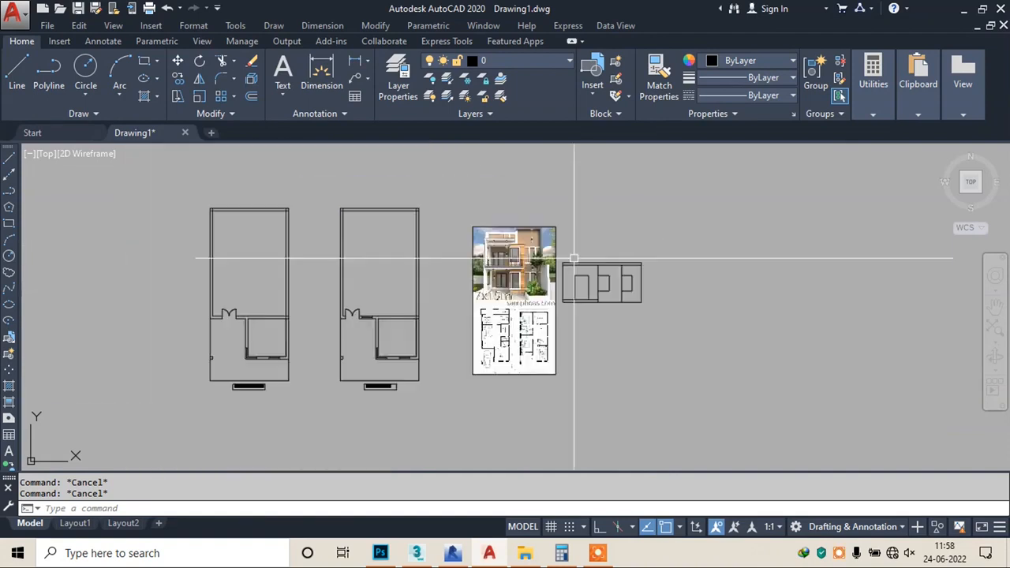
pyautogui.scroll(4, 394, 339)
pyautogui.scroll(-2, 393, 339)
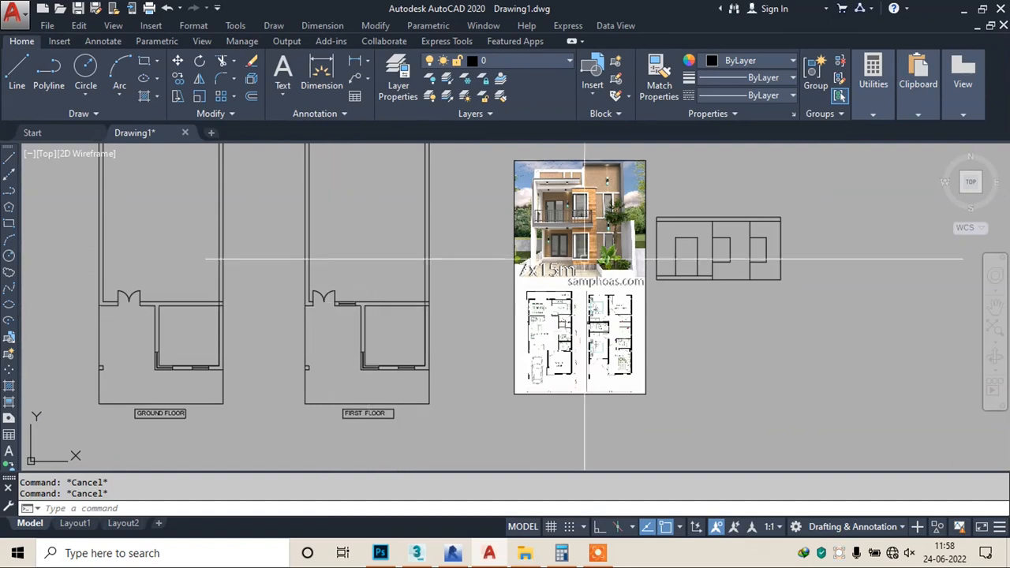
pyautogui.moveTo(544, 289); pyautogui.dragTo(357, 344, button='middle')
pyautogui.scroll(2, 448, 299)
pyautogui.scroll(2, 486, 283)
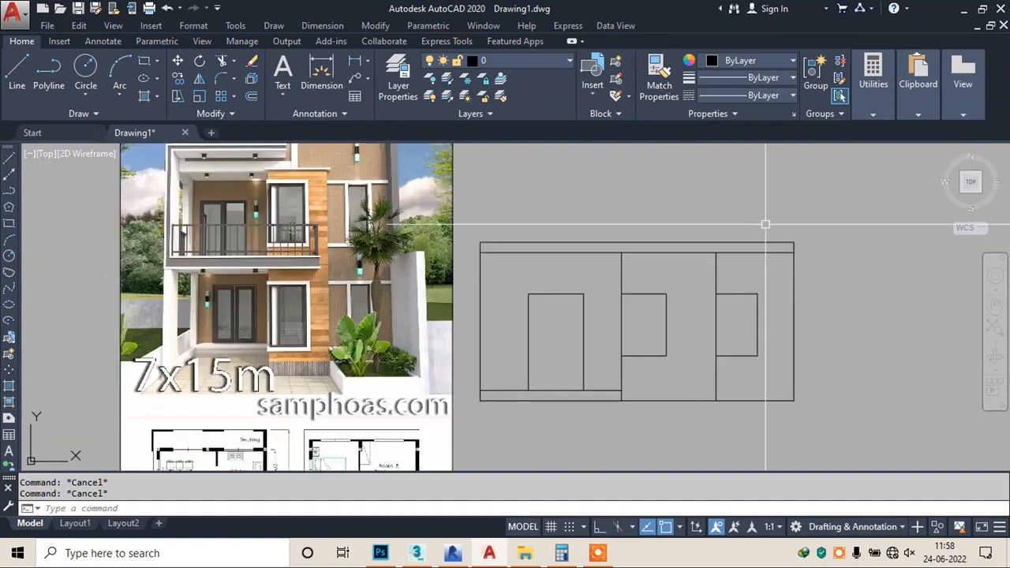
pyautogui.click(867, 213)
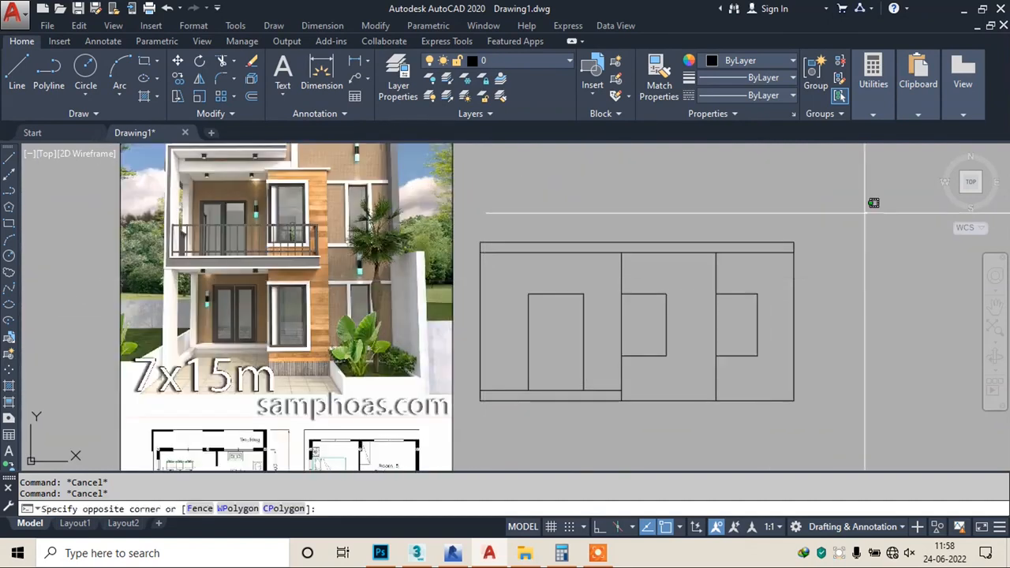
pyautogui.click(469, 423)
pyautogui.write('co')
pyautogui.press('Return')
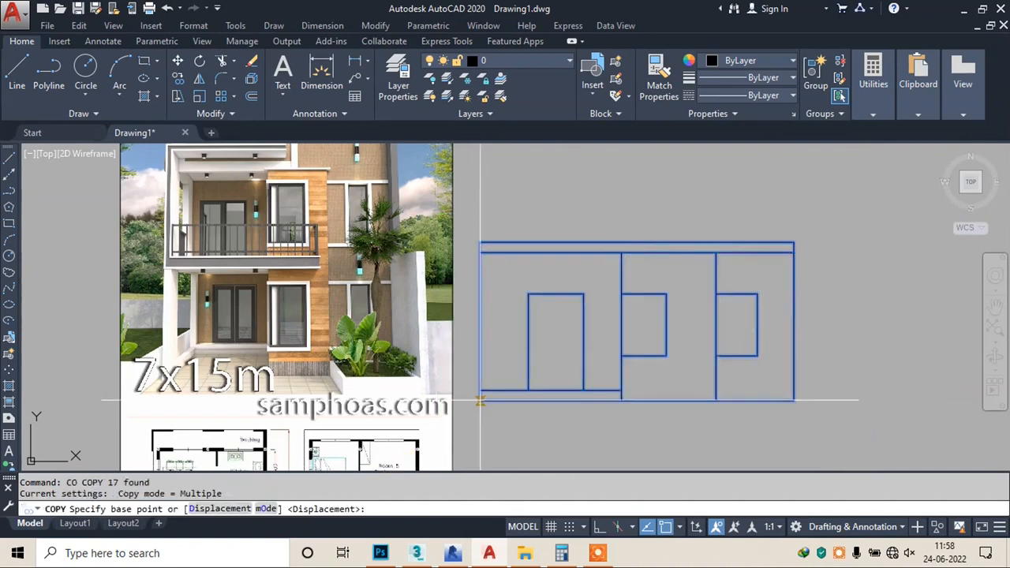
pyautogui.click(480, 400)
pyautogui.click(481, 245)
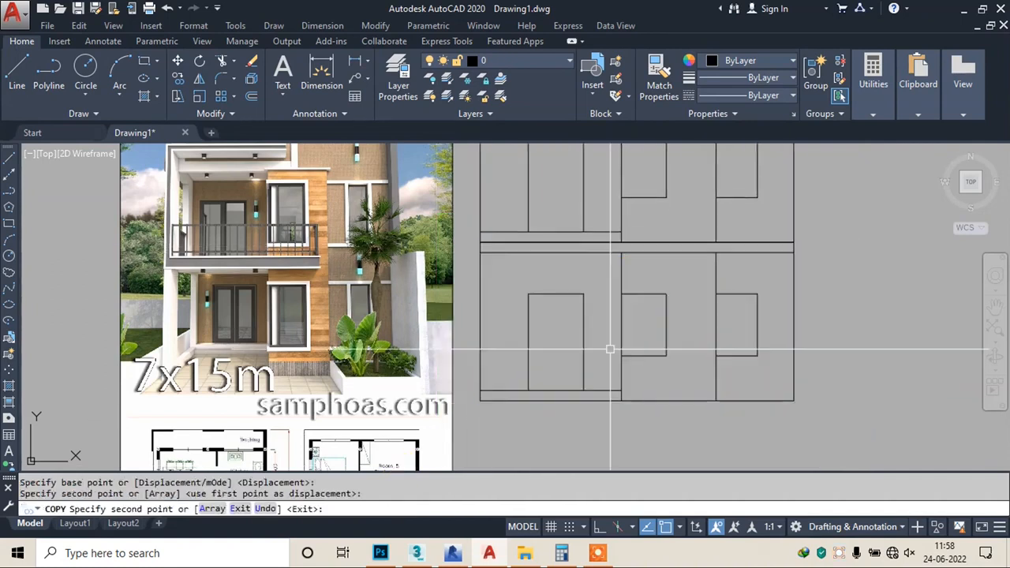
pyautogui.press('Escape')
# - Erase the copied plinth line under the upper floor's door
pyautogui.moveTo(583, 269); pyautogui.dragTo(583, 300, button='middle')
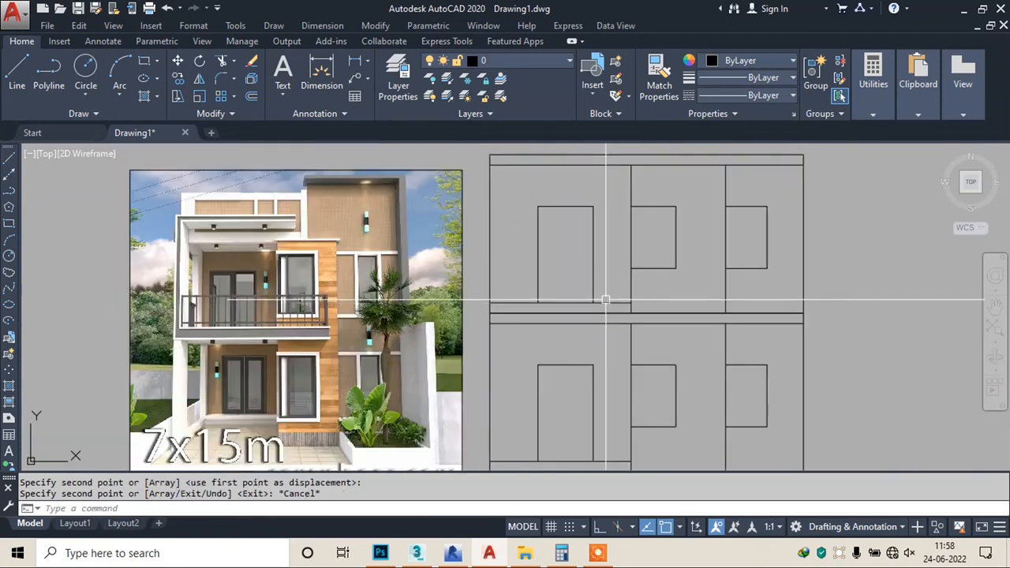
pyautogui.write('e')
pyautogui.press('Return')
# - Move the upper floor's door outline down onto the floor line and closer to the left outer wall
pyautogui.click(598, 206)
pyautogui.click(597, 199)
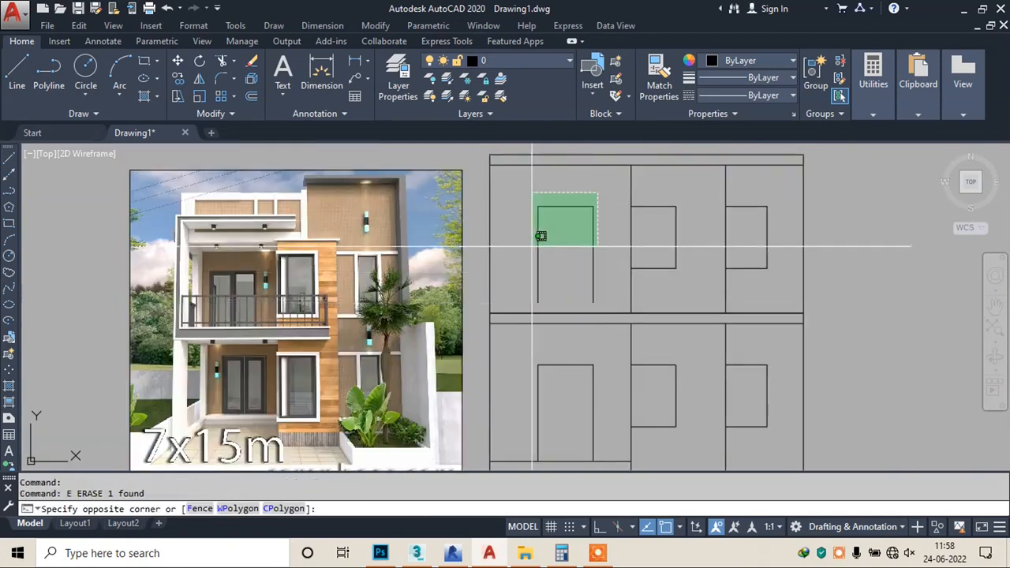
pyautogui.click(535, 242)
pyautogui.write('m')
pyautogui.press('Return')
pyautogui.scroll(2, 536, 301)
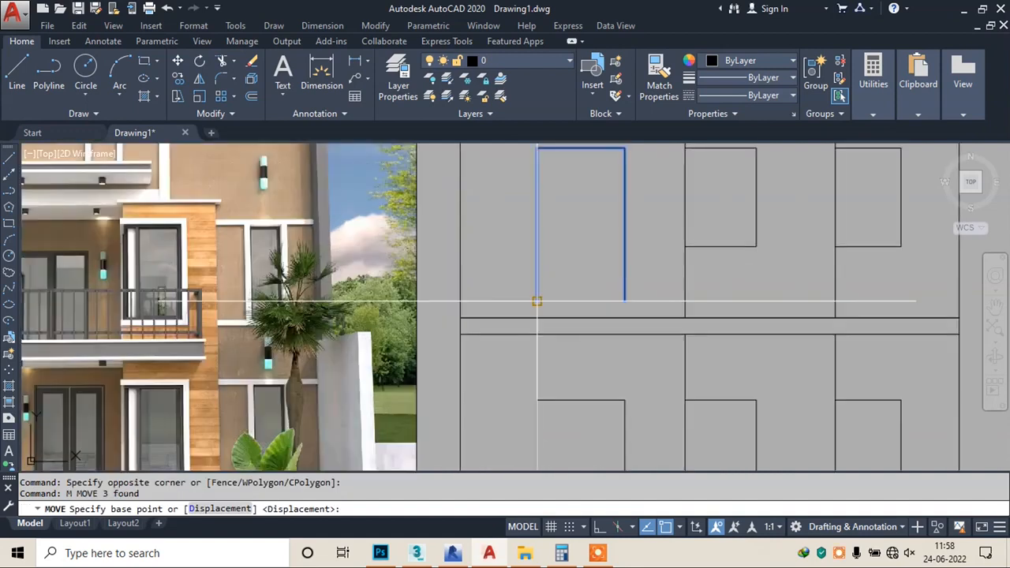
pyautogui.click(537, 301)
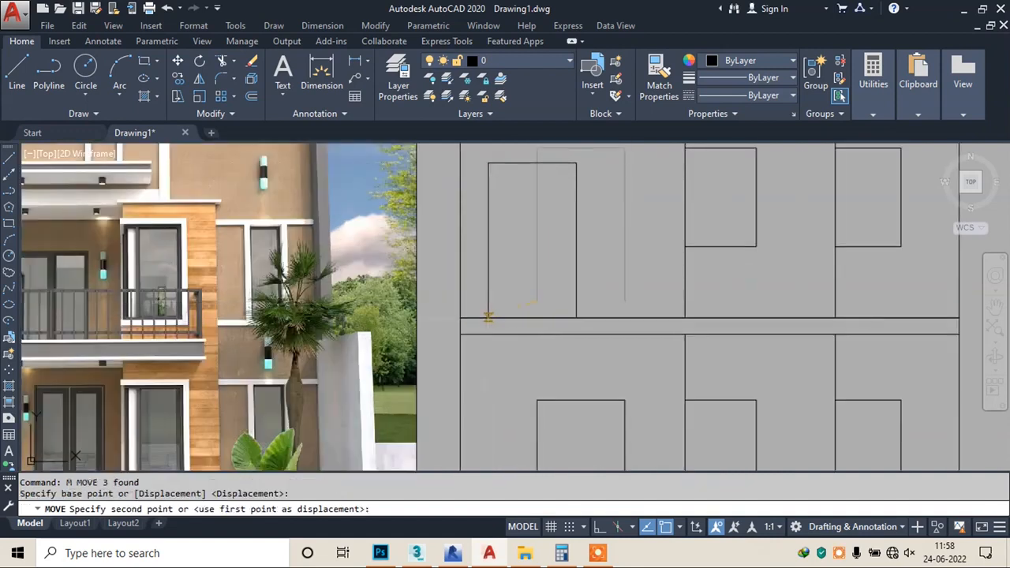
pyautogui.press('Escape')
# - Copy the upper floor's middle window outline into the gap between the door and that window, near the door's top level
pyautogui.scroll(-2, 590, 292)
pyautogui.click(684, 225)
pyautogui.click(669, 273)
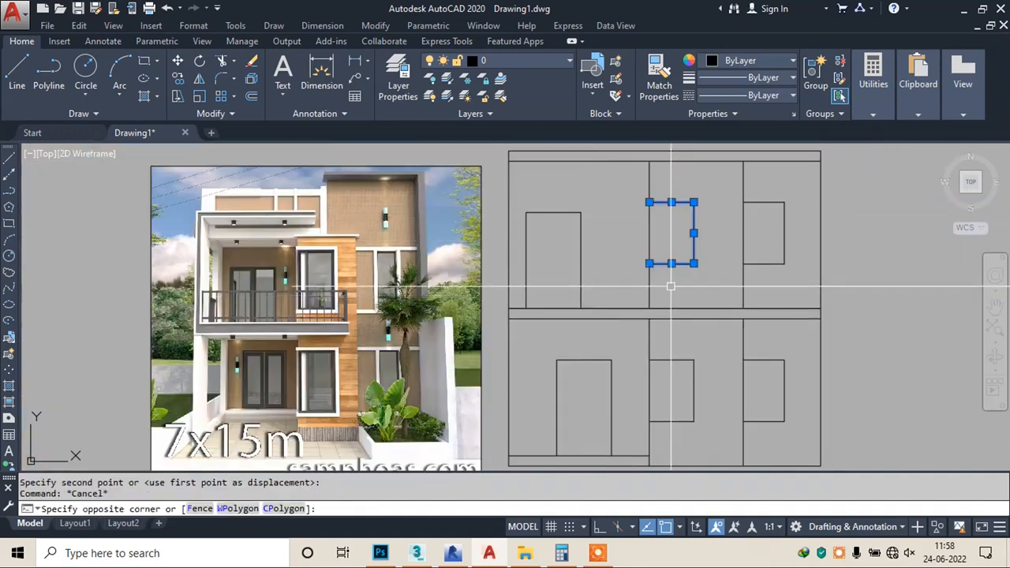
pyautogui.write('co')
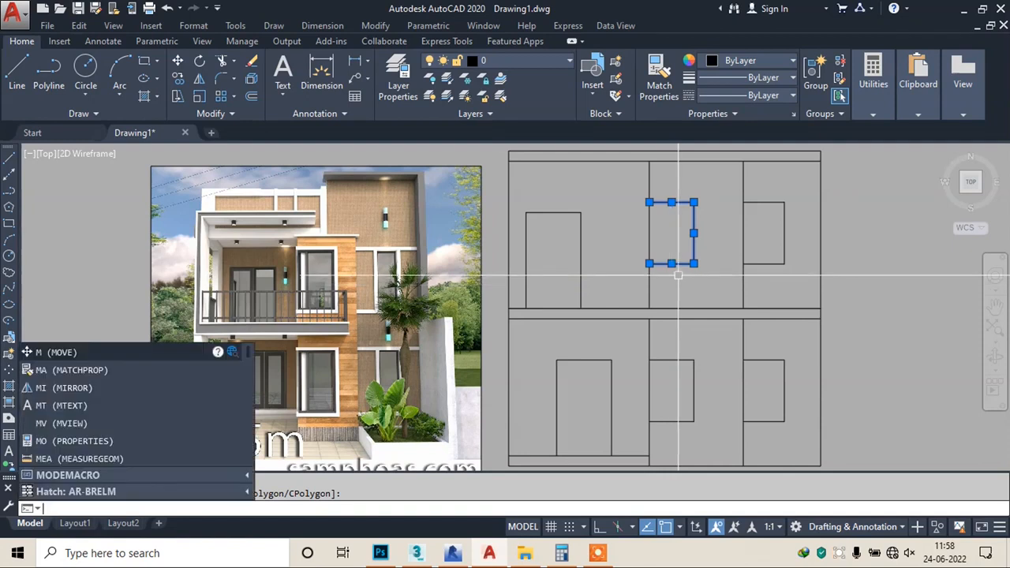
pyautogui.press('Return')
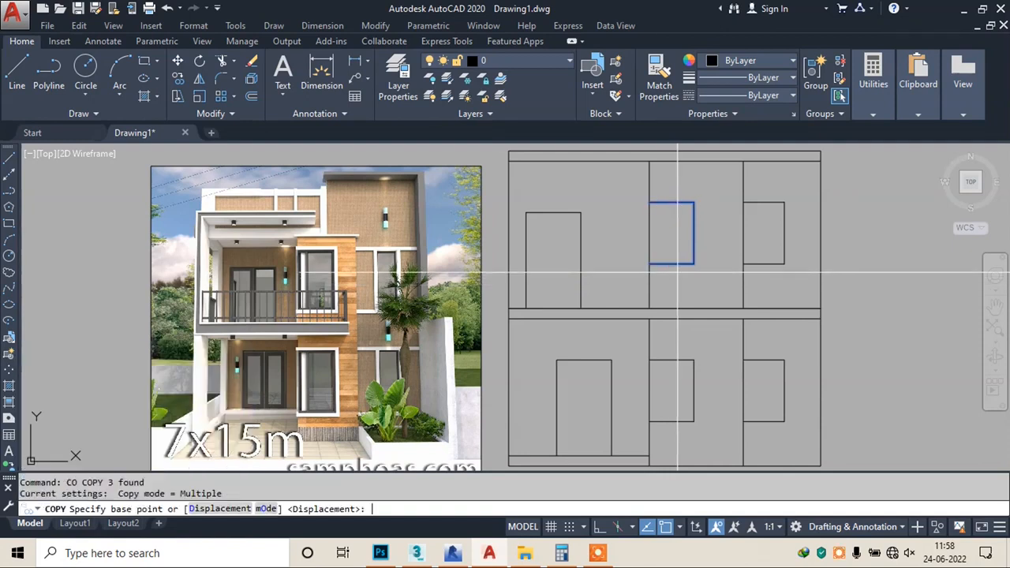
pyautogui.click(649, 202)
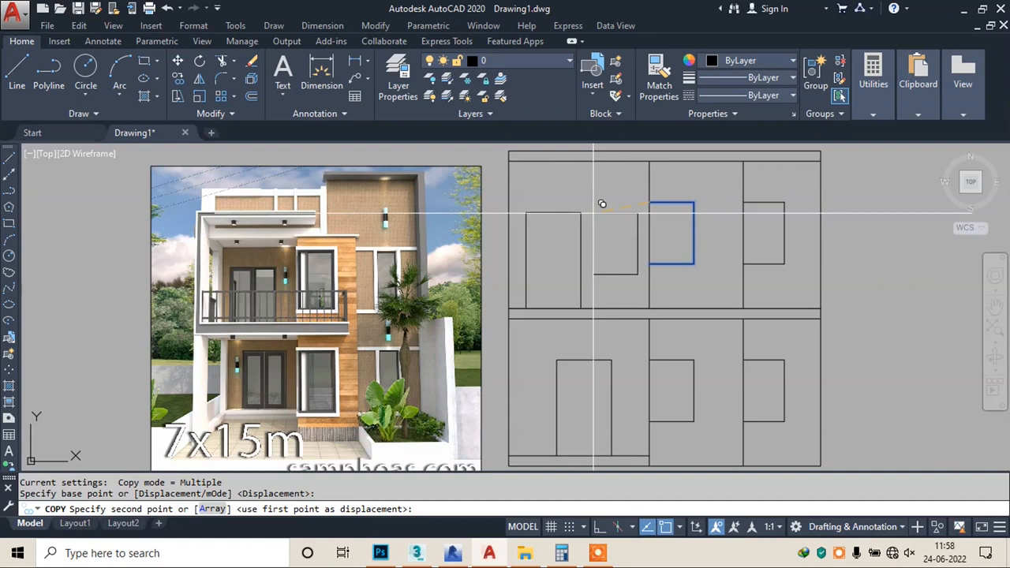
pyautogui.click(593, 210)
pyautogui.press('Escape')
pyautogui.press('Escape')
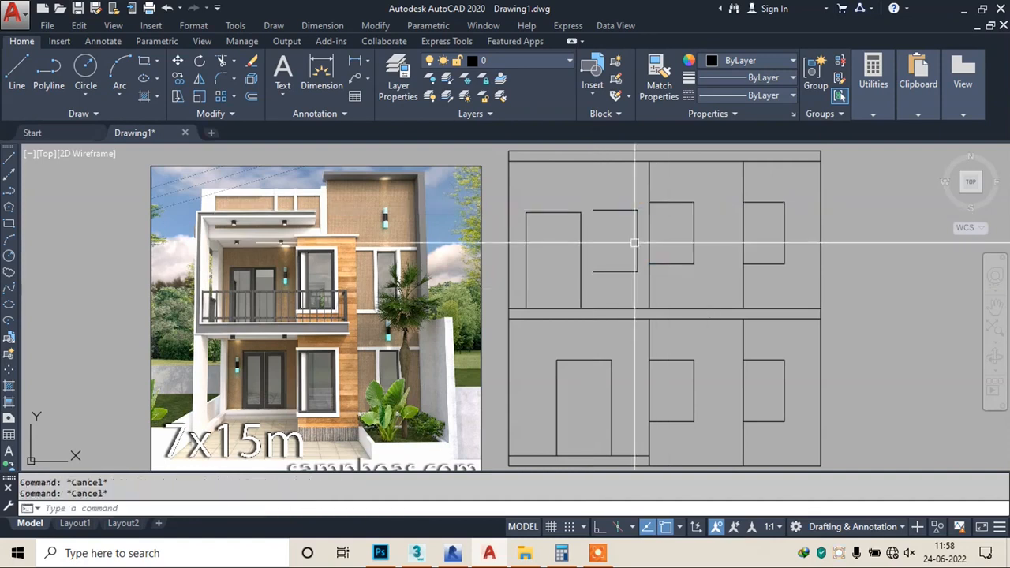
pyautogui.press('Escape')
# - Draw a vertical line closing the open left side of the copied window outline beside the upper floor's door
pyautogui.scroll(2, 637, 243)
pyautogui.write('L')
pyautogui.press('Return')
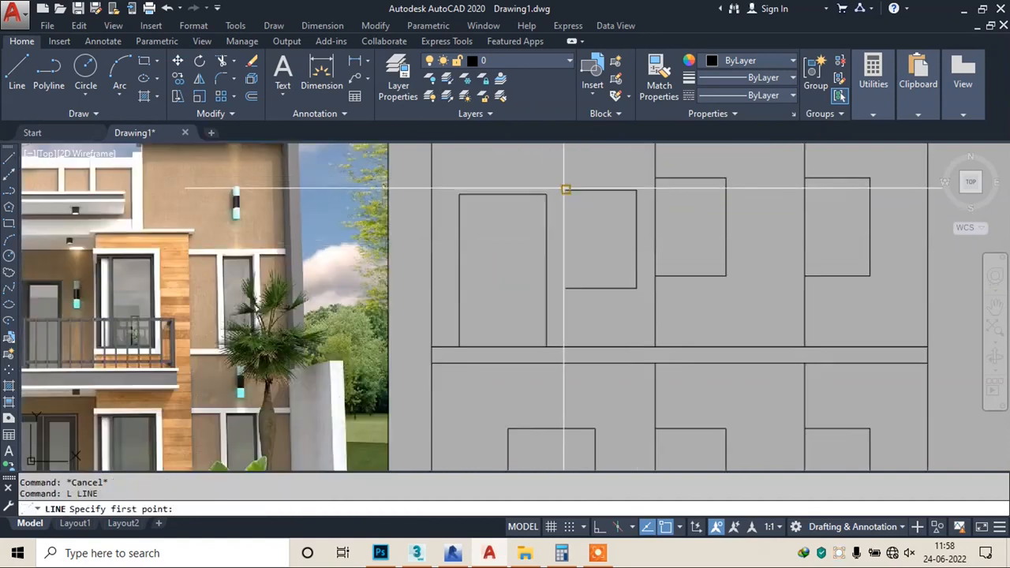
pyautogui.click(565, 190)
pyautogui.press('Escape')
pyautogui.scroll(-4, 572, 284)
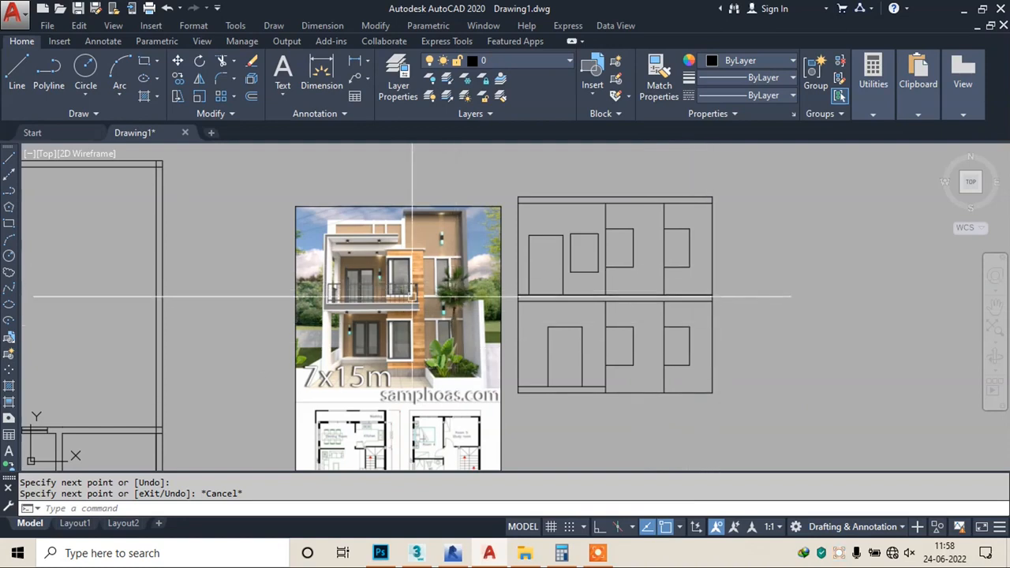
# - Draw a line 8' straight up from the roof slab's upper right corner and continue it horizontally left past the middle window
pyautogui.scroll(2, 416, 279)
pyautogui.moveTo(410, 279); pyautogui.dragTo(363, 322, button='middle')
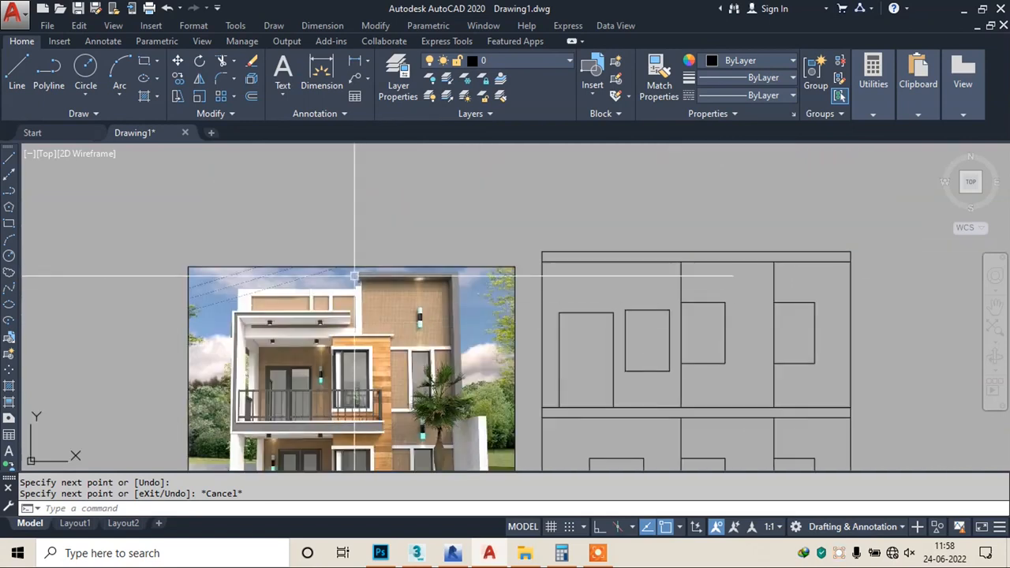
pyautogui.press('Return')
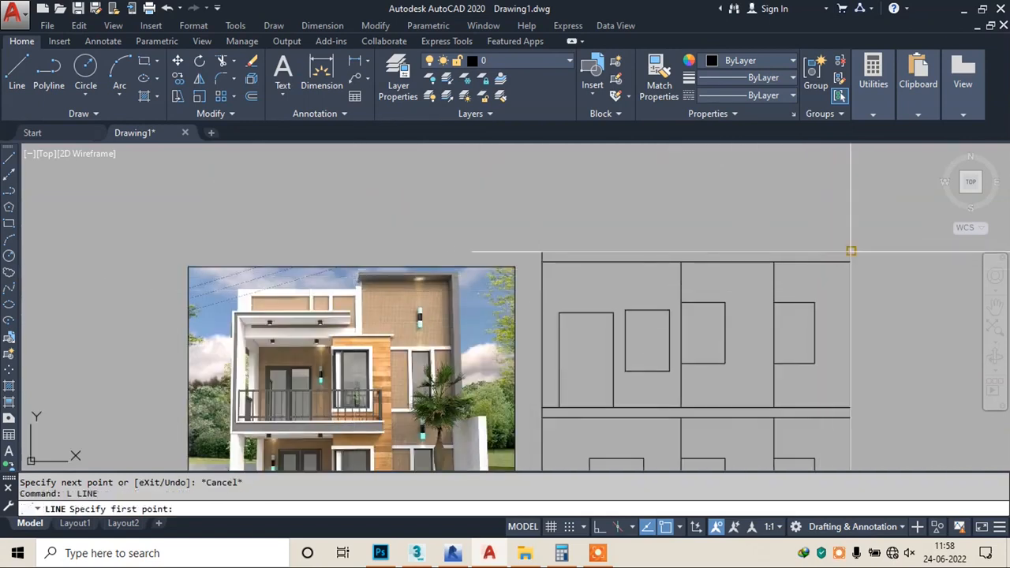
pyautogui.click(850, 253)
pyautogui.scroll(-4, 834, 216)
pyautogui.scroll(2, 793, 190)
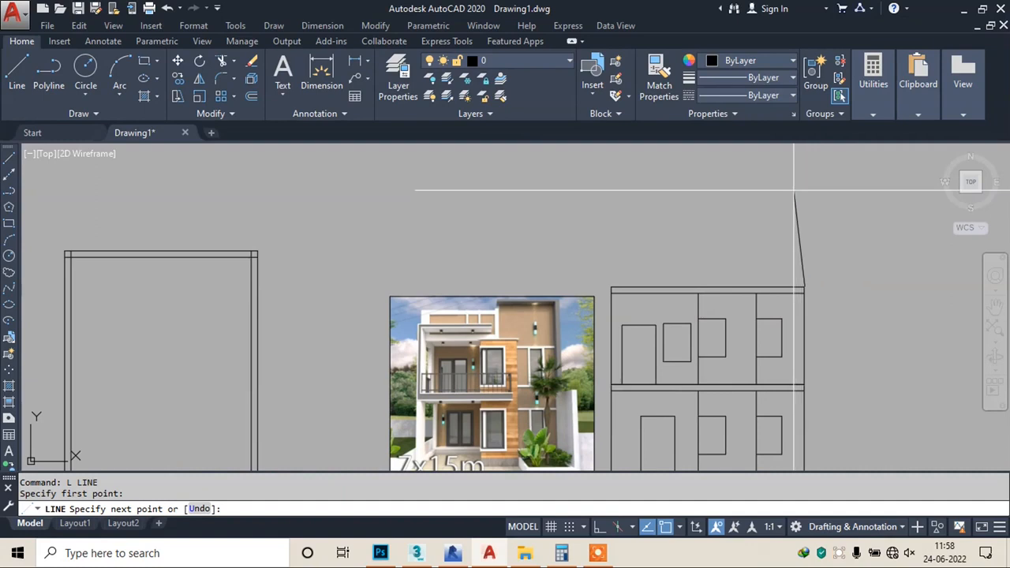
pyautogui.click(599, 527)
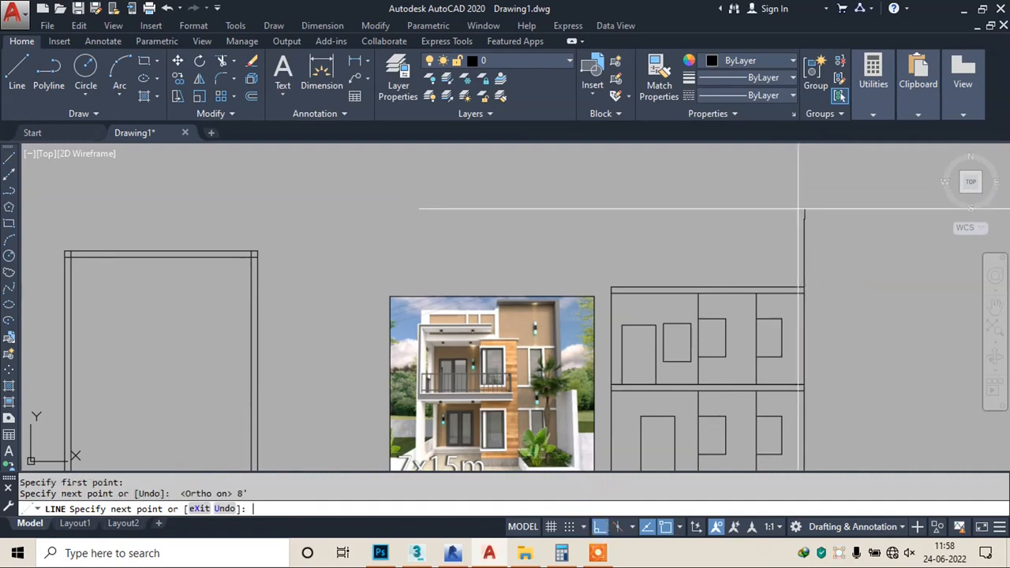
pyautogui.scroll(2, 785, 211)
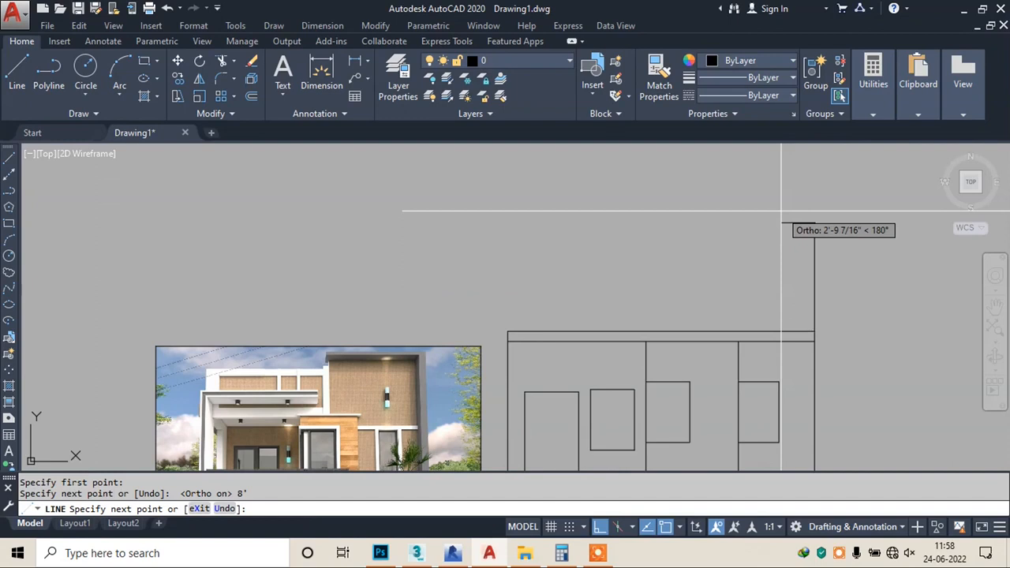
pyautogui.click(778, 222)
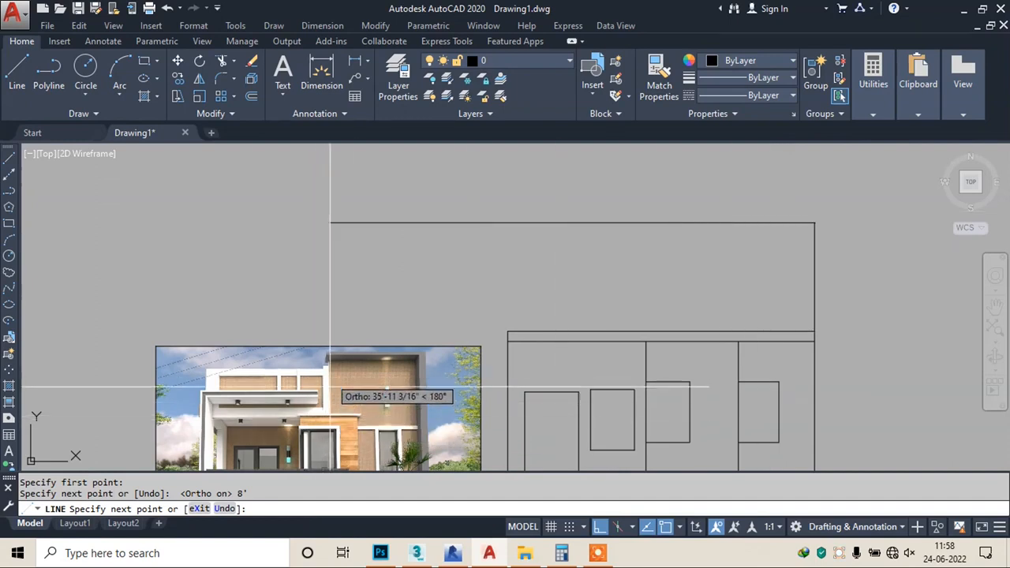
pyautogui.click(654, 294)
pyautogui.press('Escape')
# - Draw a vertical line from the middle window's top edge up past the new horizontal line and trim both overhanging ends at their corner
pyautogui.press('Return')
pyautogui.click(667, 383)
pyautogui.click(681, 191)
pyautogui.press('Escape')
pyautogui.write('TR')
pyautogui.press('Return')
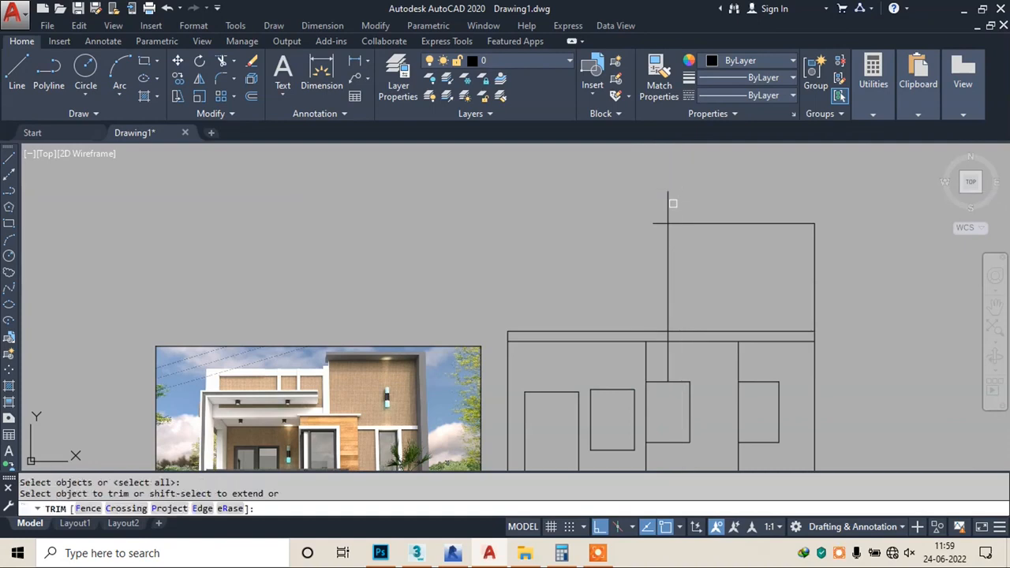
pyautogui.press('Escape')
pyautogui.scroll(-2, 723, 270)
pyautogui.moveTo(696, 298); pyautogui.dragTo(699, 265, button='middle')
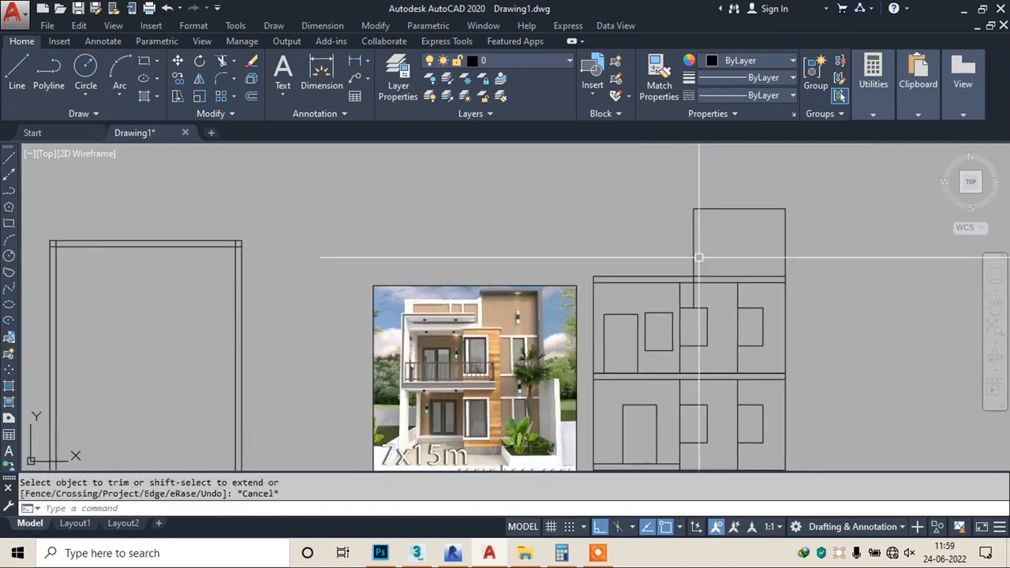
# - Trim the raised block's left line inside the roof slab and erase the leftover piece between slab and window
pyautogui.scroll(4, 699, 264)
pyautogui.press('Escape')
pyautogui.write('TR')
pyautogui.press('Return')
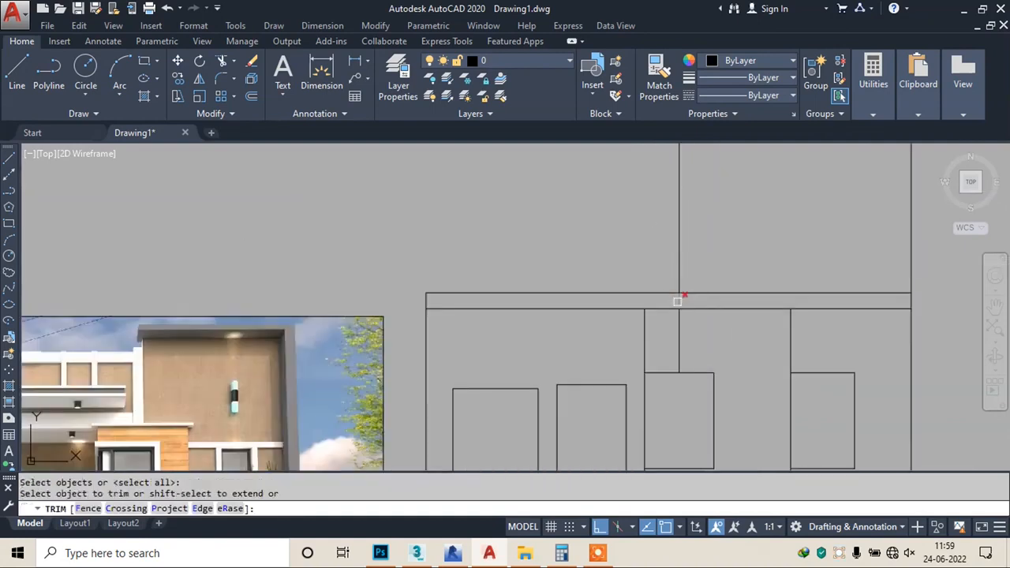
pyautogui.press('Escape')
pyautogui.click(680, 317)
pyautogui.write('E')
pyautogui.press('Return')
pyautogui.scroll(-2, 710, 296)
pyautogui.scroll(-2, 799, 318)
pyautogui.moveTo(843, 311); pyautogui.dragTo(825, 277, button='middle')
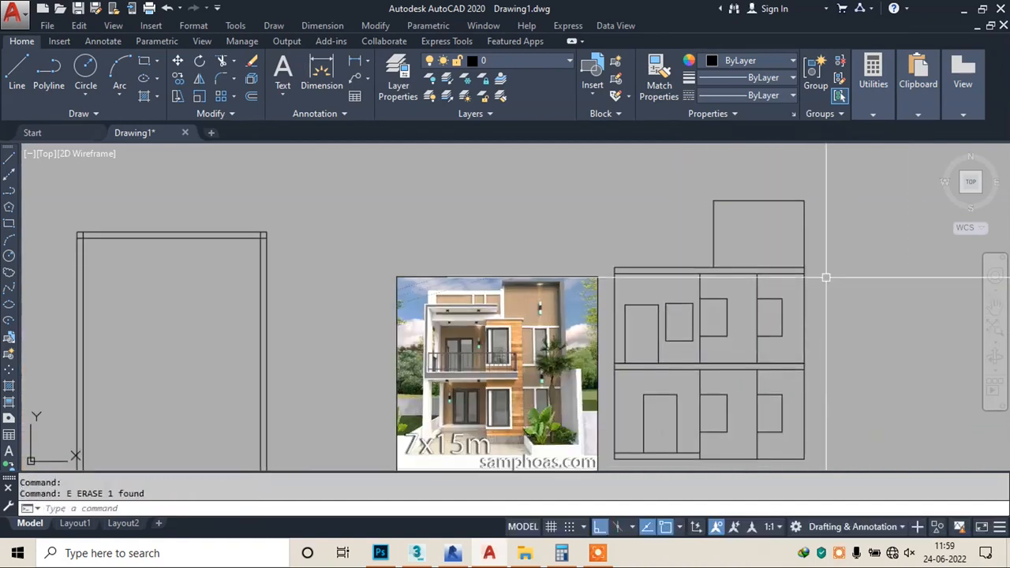
# - Draw the lower parapet from the roof slab's upper left corner upward and across to the raised block's left side
pyautogui.scroll(4, 468, 302)
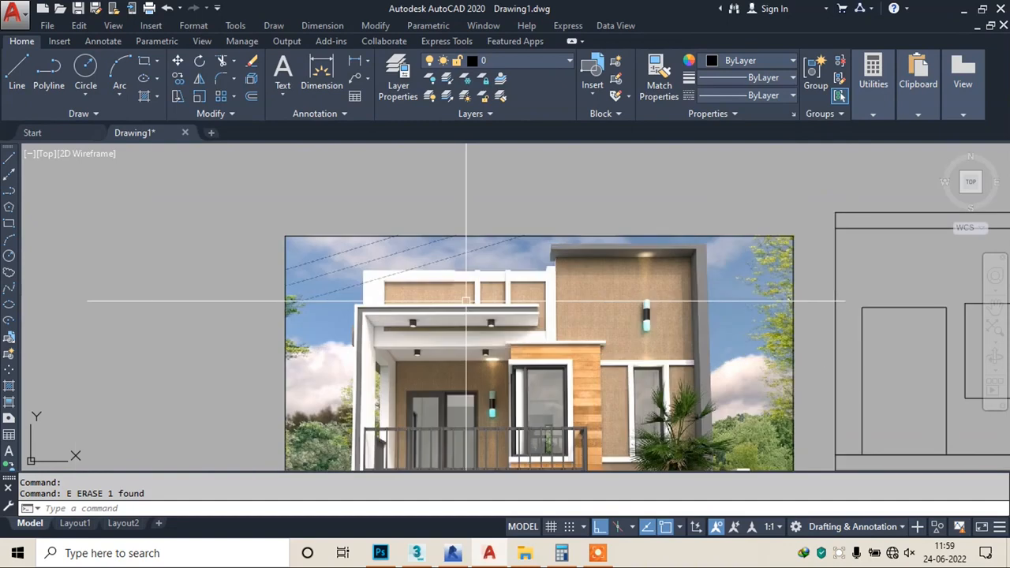
pyautogui.write('l')
pyautogui.press('Return')
pyautogui.moveTo(466, 301); pyautogui.dragTo(186, 347, button='middle')
pyautogui.click(554, 257)
pyautogui.moveTo(555, 257); pyautogui.dragTo(539, 316, button='middle')
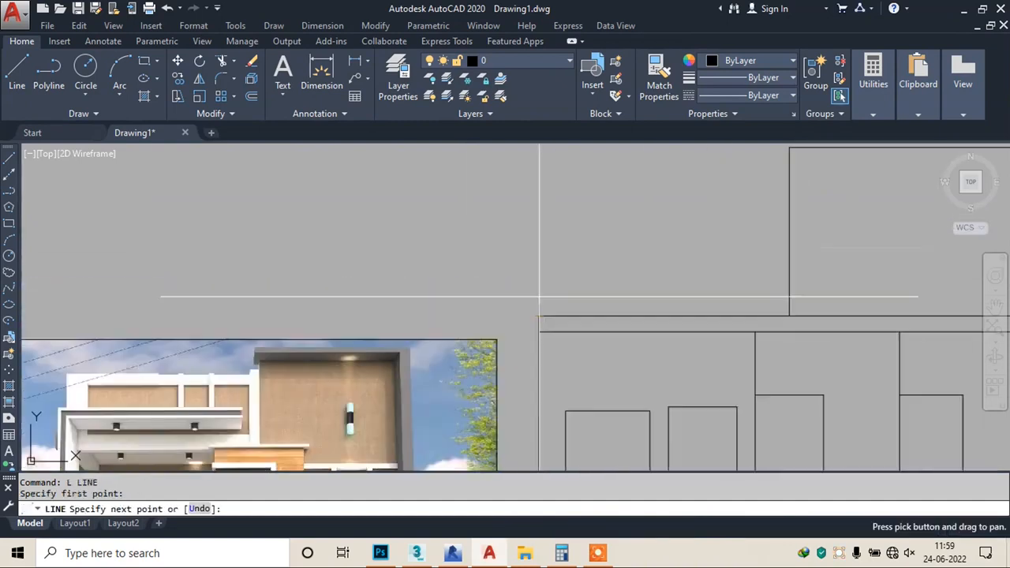
pyautogui.click(545, 216)
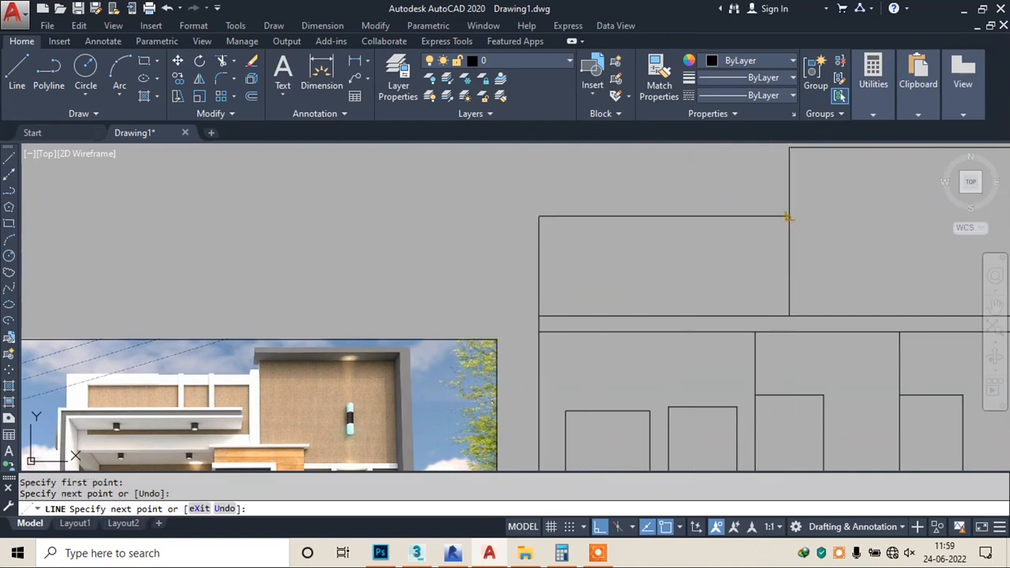
pyautogui.click(789, 218)
pyautogui.press('Escape')
pyautogui.scroll(-4, 618, 213)
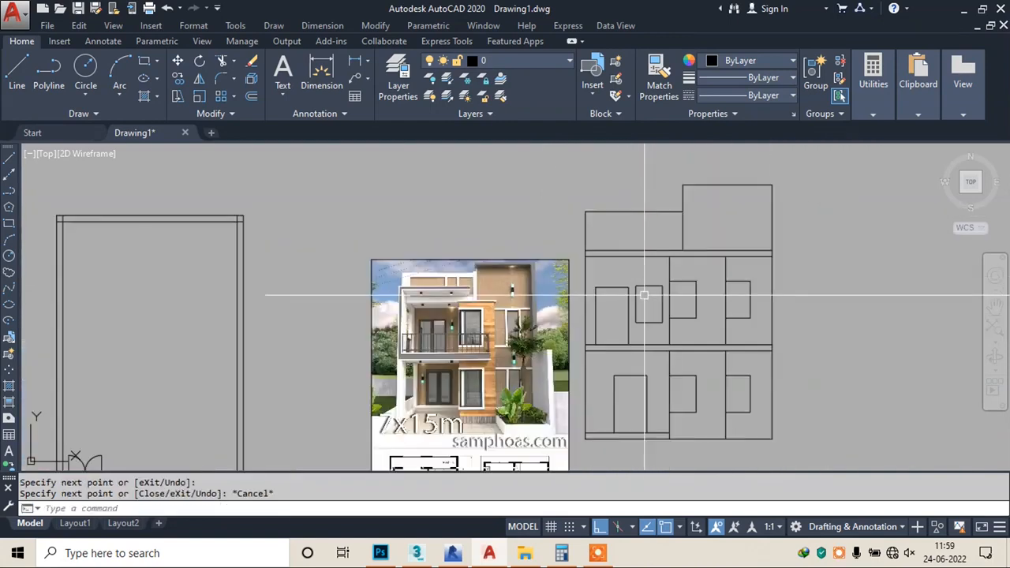
# - Move the whole front elevation straight down so it sits level beside the reference picture
pyautogui.moveTo(635, 292); pyautogui.dragTo(469, 251, button='middle')
pyautogui.moveTo(611, 171); pyautogui.dragTo(585, 202, button='middle')
pyautogui.click(627, 165)
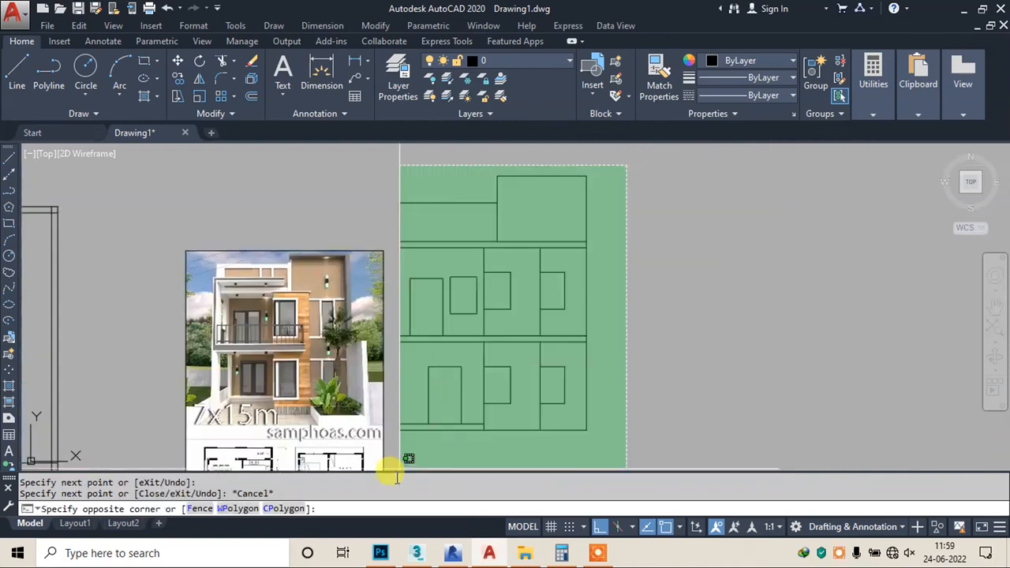
pyautogui.click(394, 453)
pyautogui.write('m')
pyautogui.press('space')
pyautogui.click(494, 337)
pyautogui.moveTo(494, 337); pyautogui.dragTo(483, 227, button='middle')
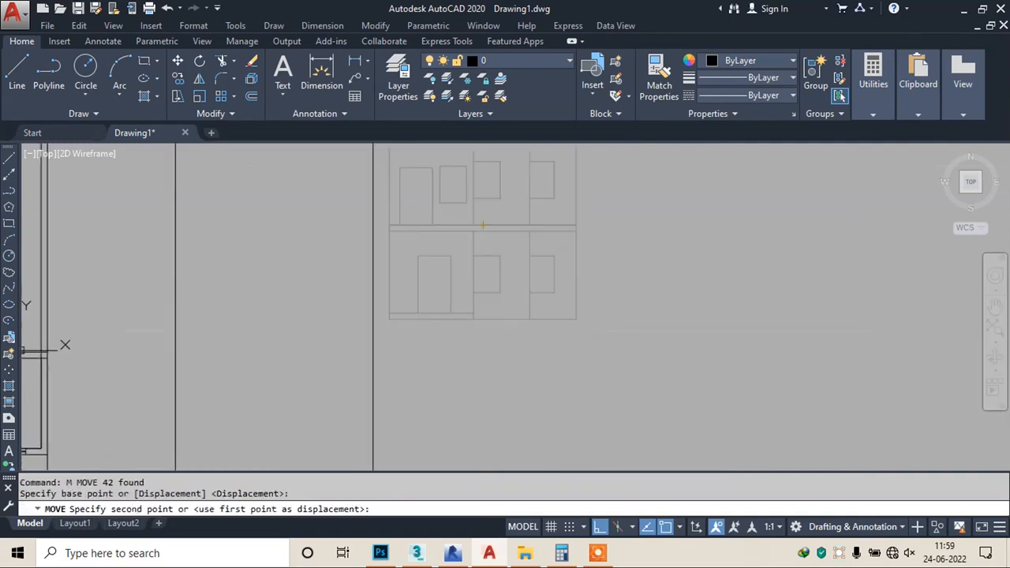
pyautogui.moveTo(443, 250); pyautogui.dragTo(518, 315, button='middle')
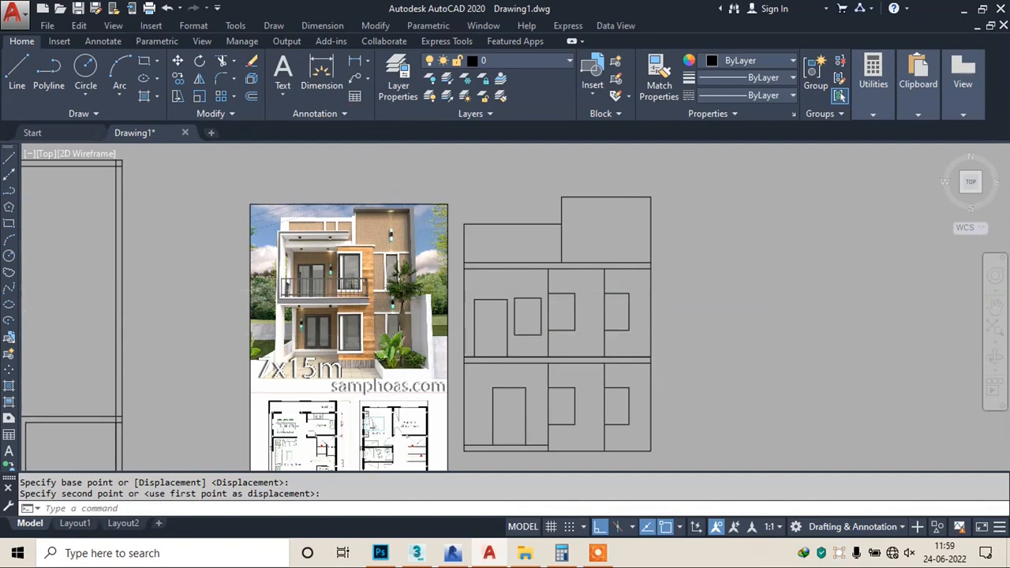
pyautogui.scroll(2, 362, 293)
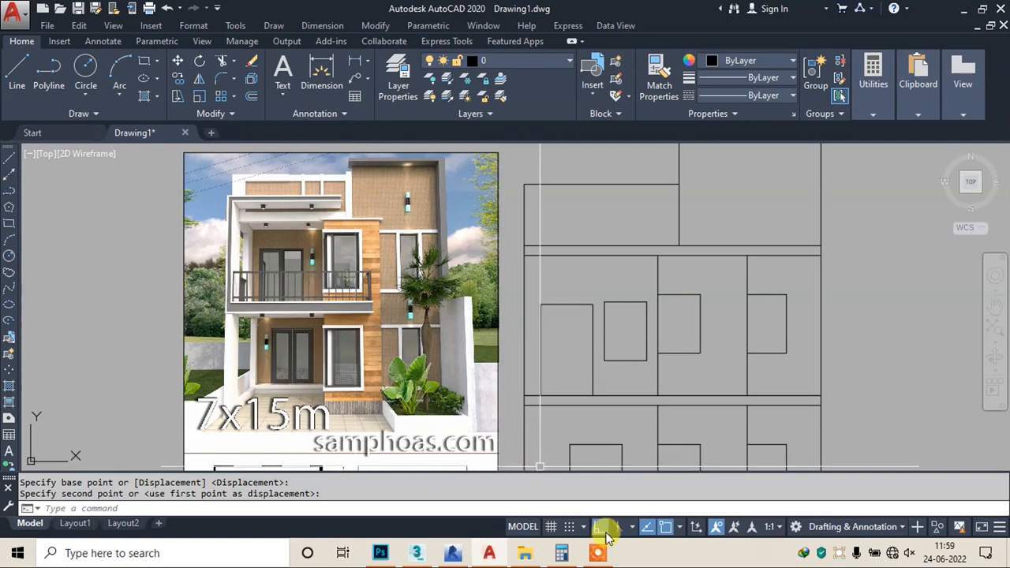
pyautogui.moveTo(579, 526)
pyautogui.click(544, 530)
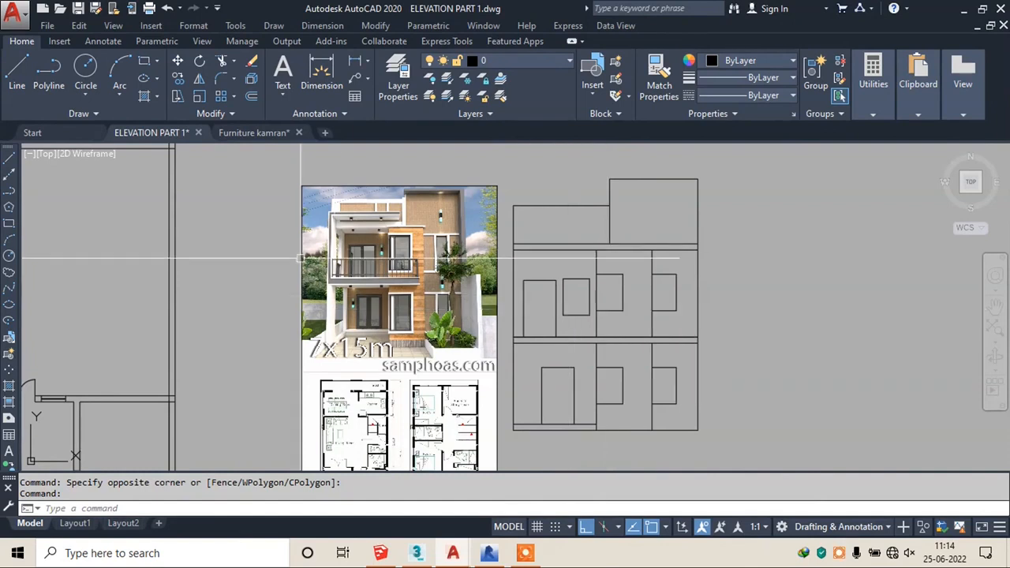
# - Examine the reference picture's doors and windows, and look through the furniture library drawing's Doors, Windows, & Curtains section for elevation door blocks
pyautogui.scroll(4, 359, 262)
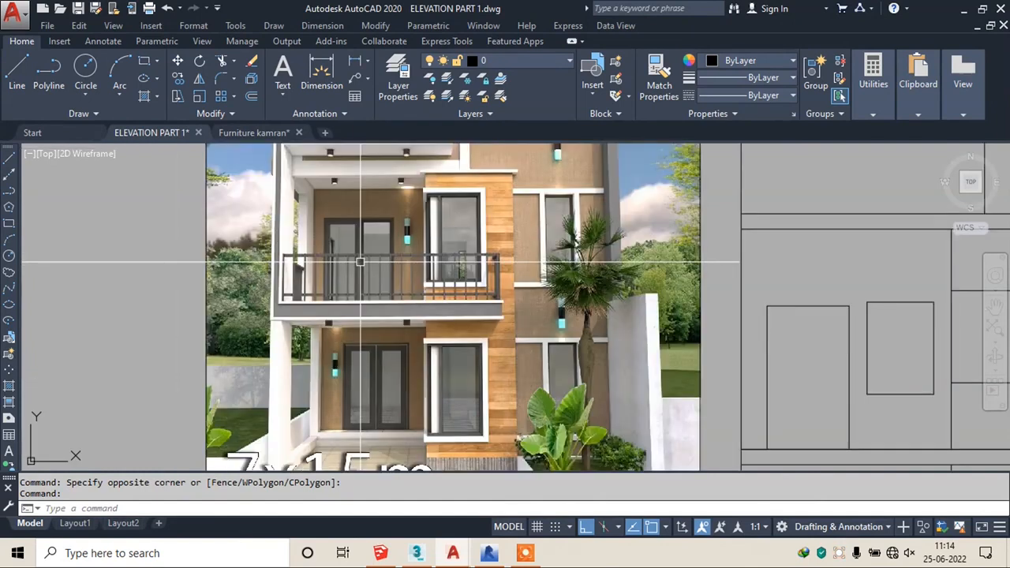
pyautogui.scroll(-2, 430, 233)
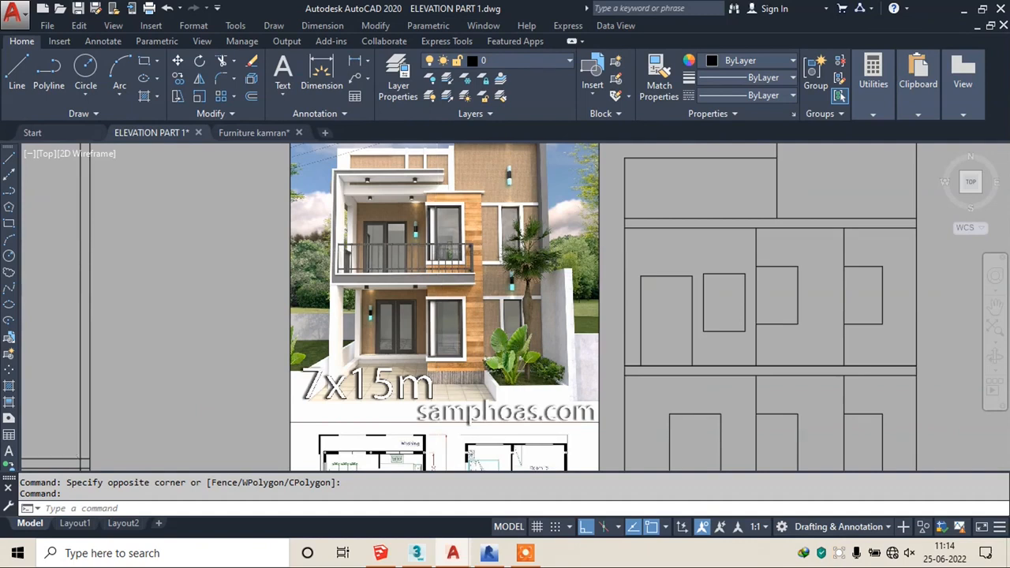
pyautogui.scroll(2, 444, 245)
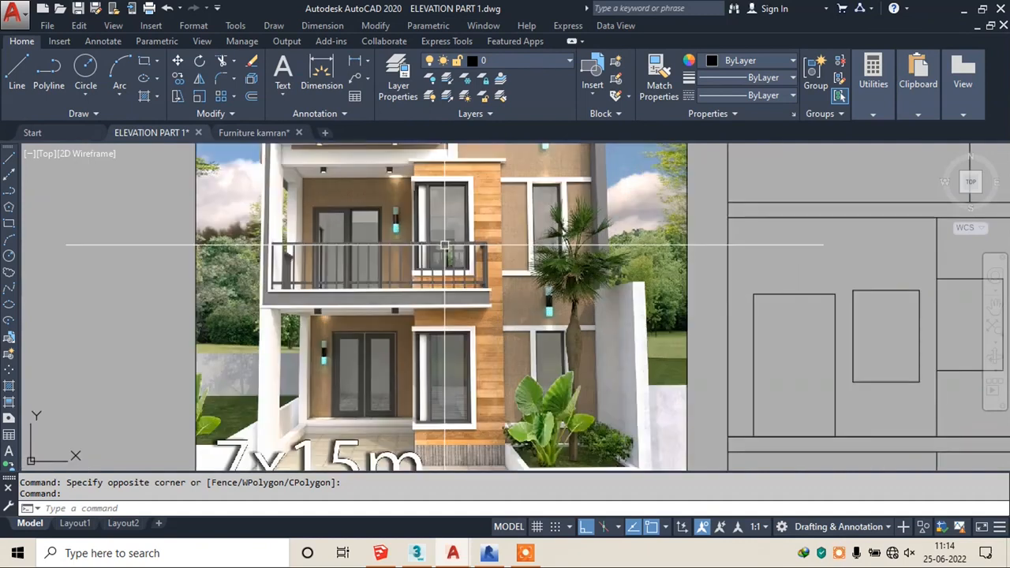
pyautogui.click(263, 133)
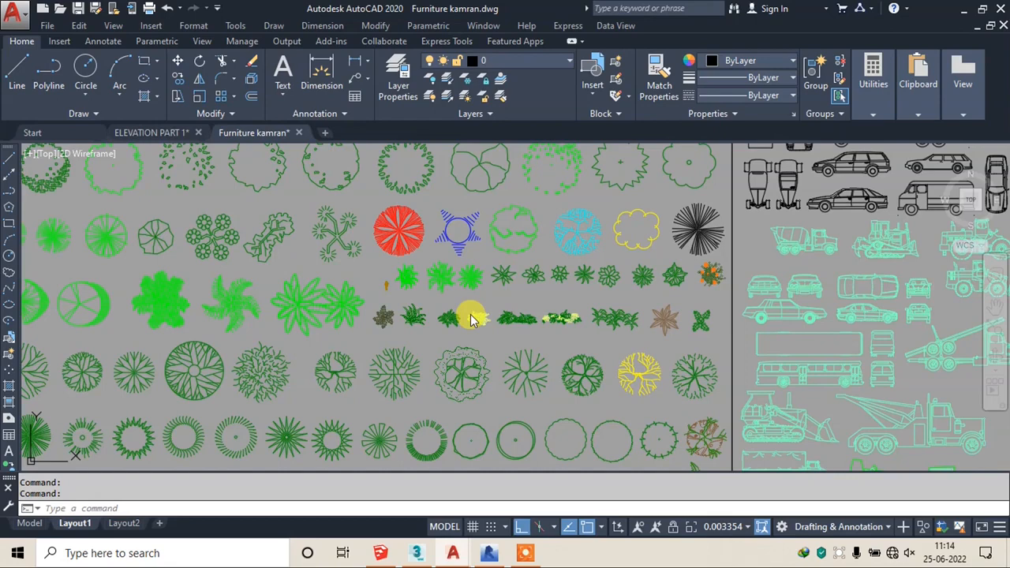
pyautogui.scroll(-2, 470, 314)
pyautogui.scroll(-4, 470, 314)
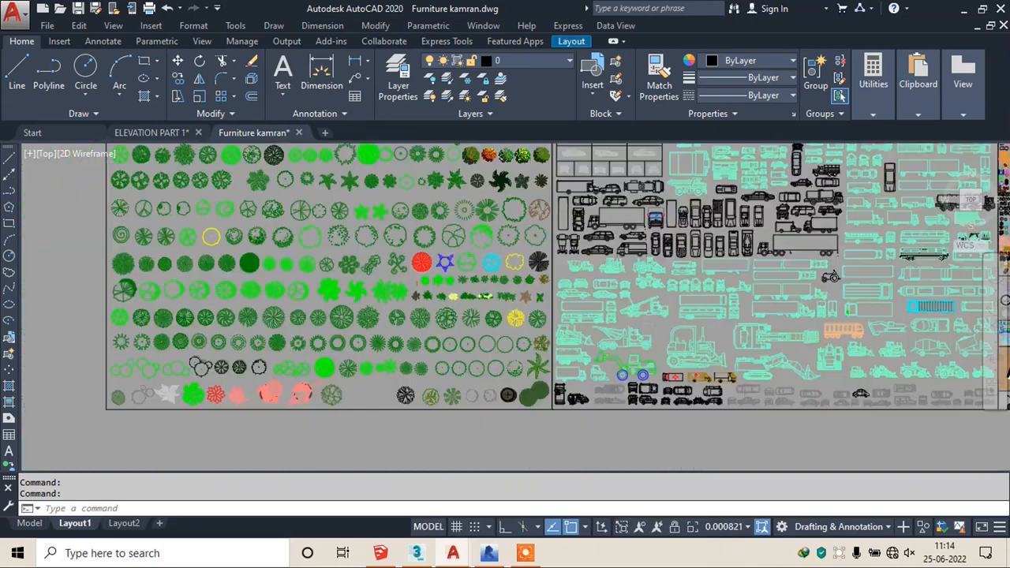
pyautogui.moveTo(727, 218)
pyautogui.mouseDown(button='middle')
pyautogui.moveTo(655, 259)
pyautogui.moveTo(204, 284)
pyautogui.moveTo(118, 307)
pyautogui.mouseUp(button='middle')
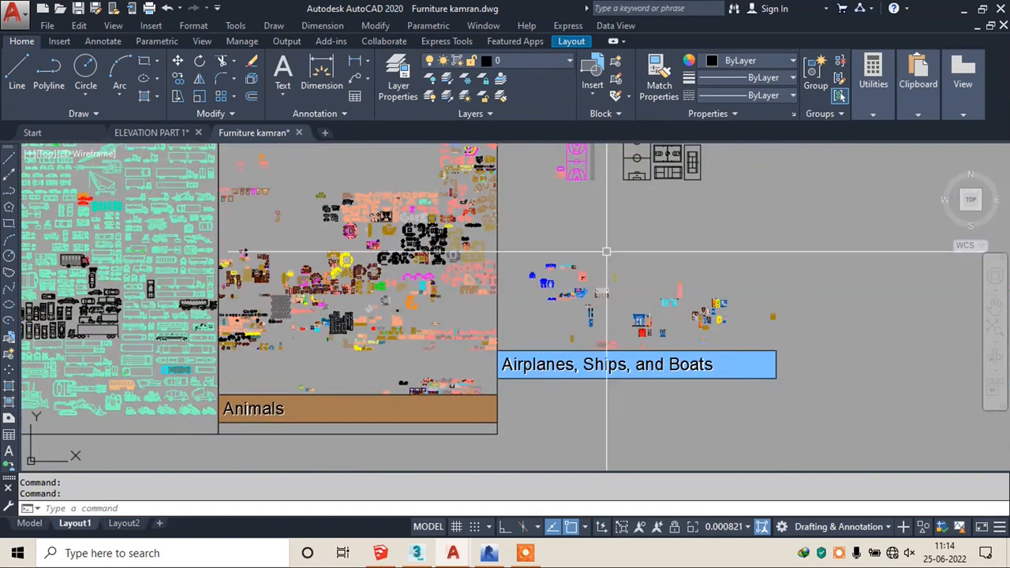
pyautogui.scroll(4, 584, 229)
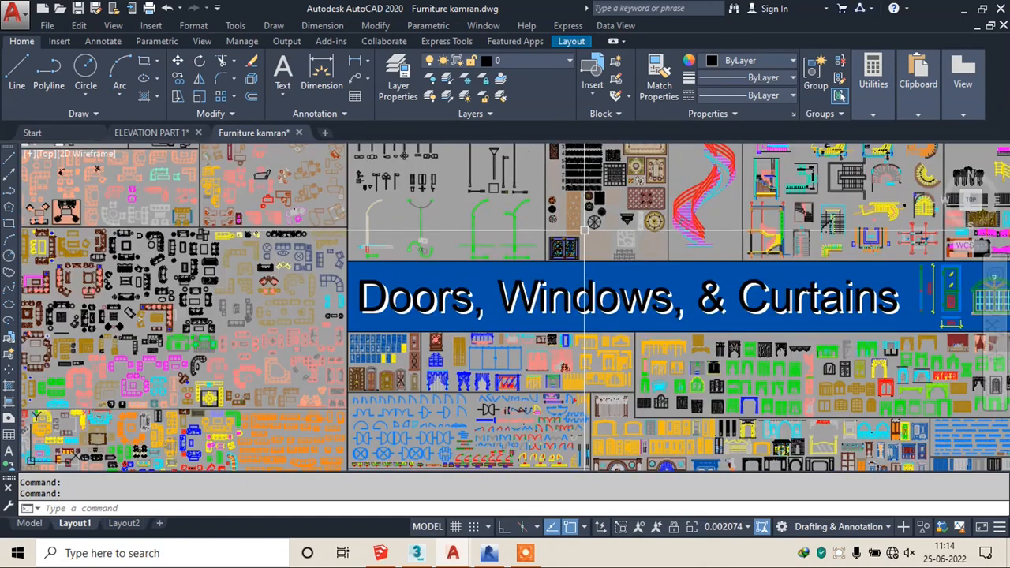
pyautogui.scroll(6, 369, 355)
pyautogui.scroll(4, 372, 305)
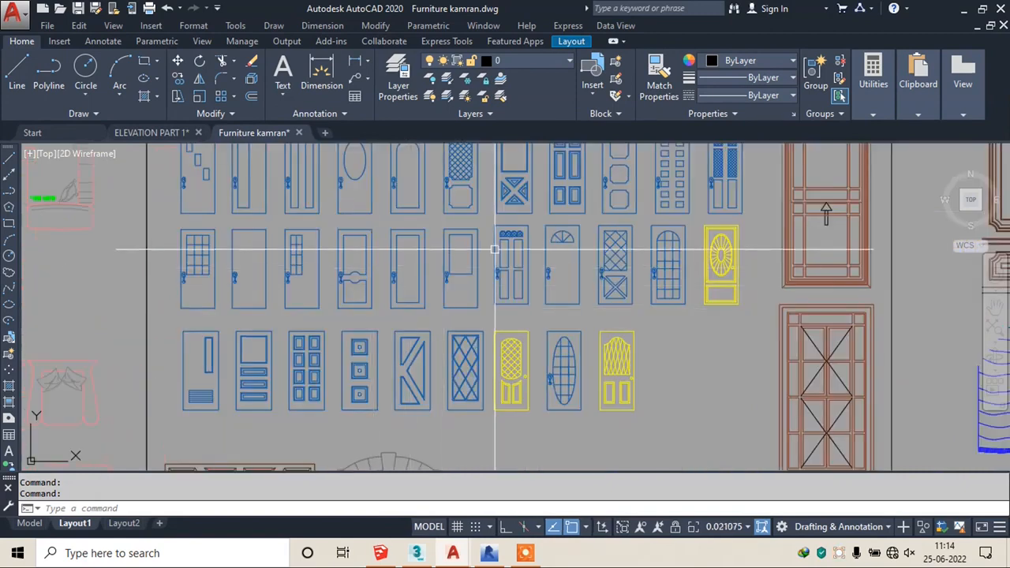
pyautogui.moveTo(494, 266); pyautogui.dragTo(518, 334, button='middle')
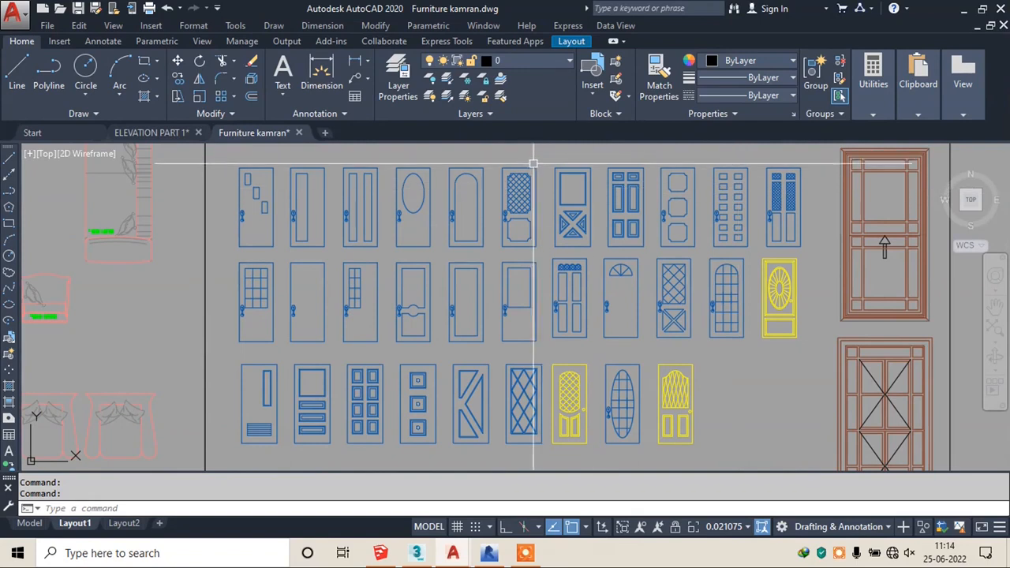
# - Copy the four-panel door with the glazed arches from the library and paste it into ELEVATION PART 1 beside the elevation
pyautogui.scroll(2, 592, 252)
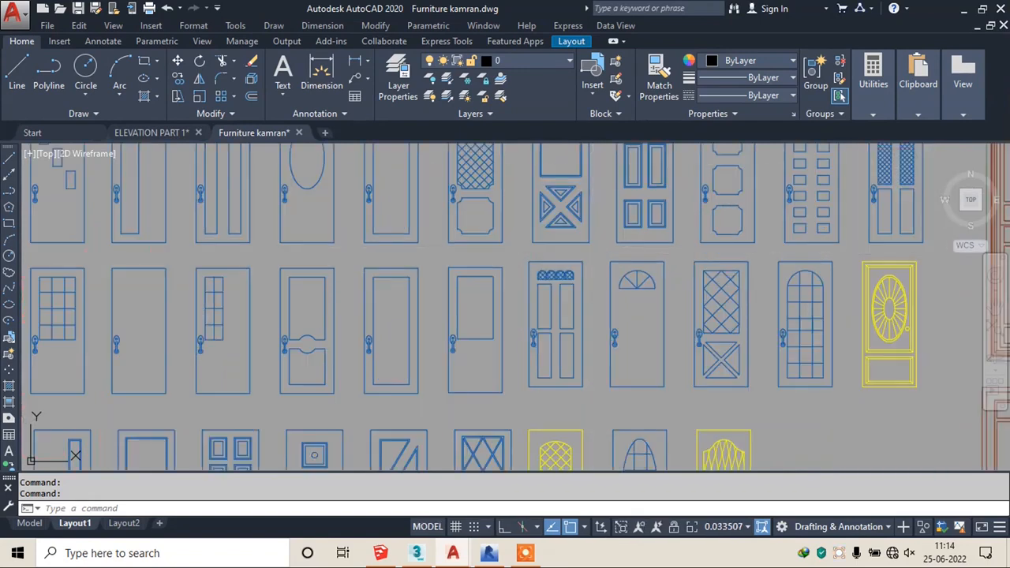
pyautogui.click(592, 253)
pyautogui.click(527, 395)
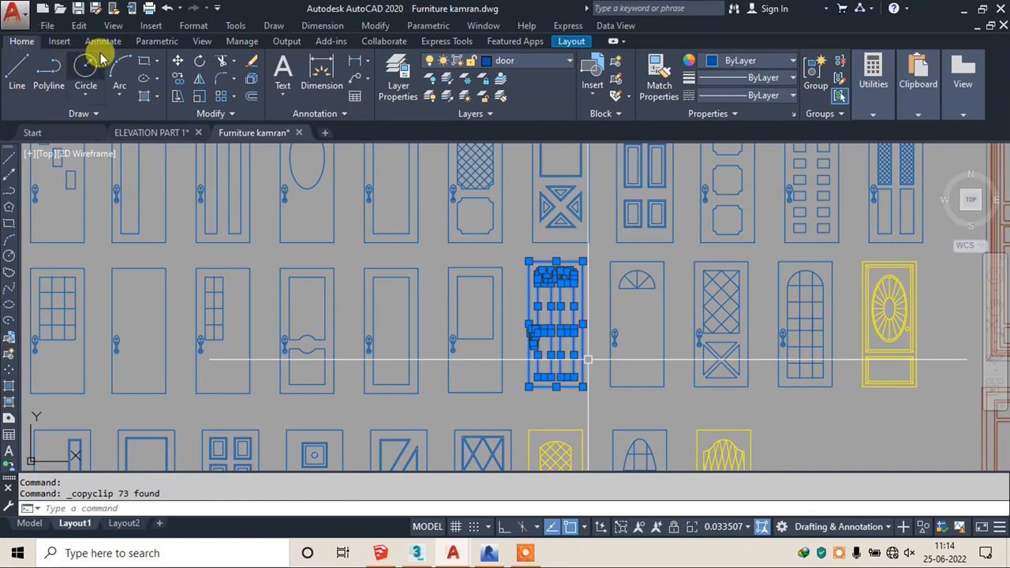
pyautogui.click(139, 132)
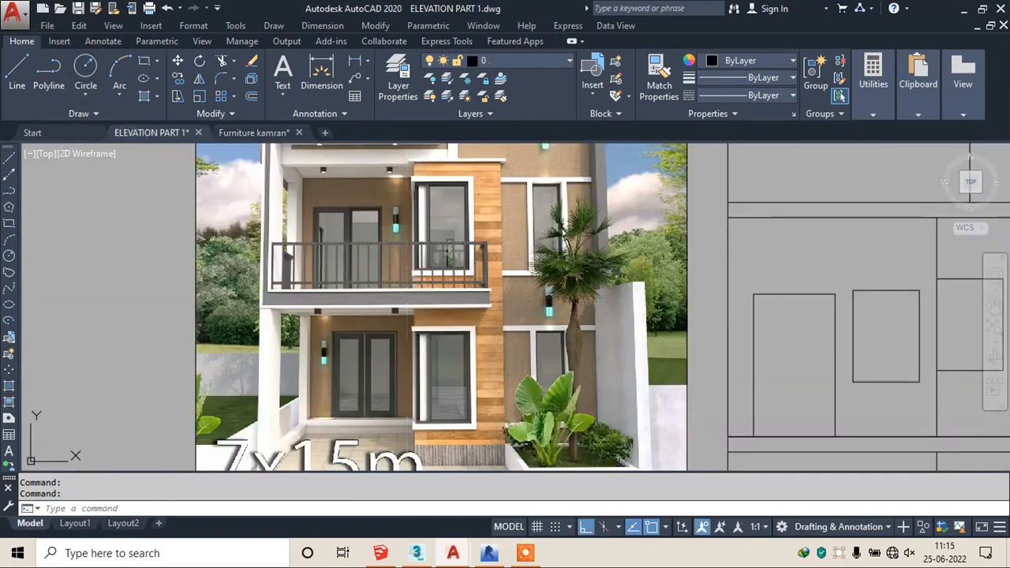
pyautogui.hotkey('ctrl', 'v')
pyautogui.scroll(-2, 369, 265)
pyautogui.moveTo(647, 313); pyautogui.dragTo(448, 303, button='middle')
pyautogui.press('Escape')
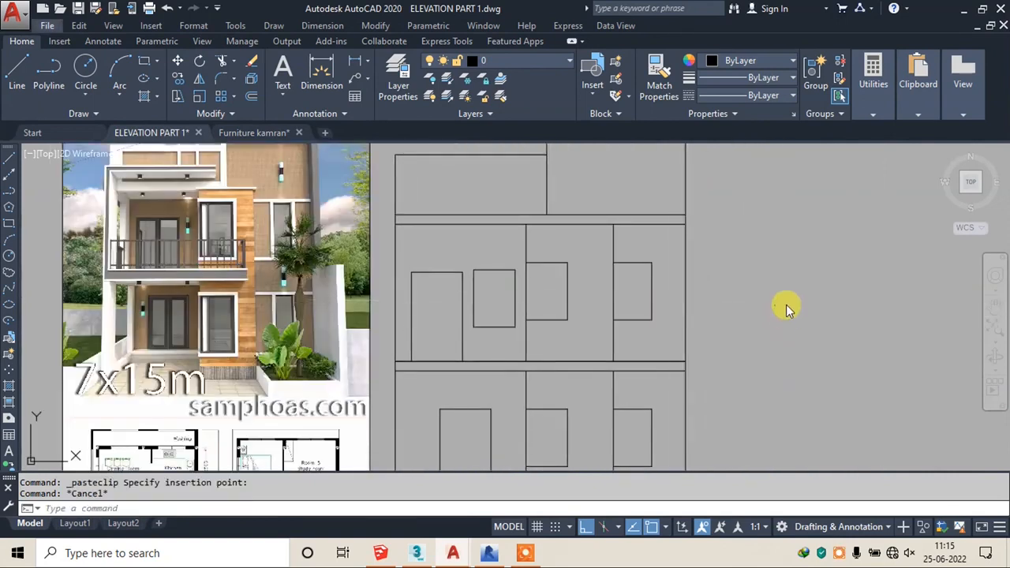
# - Roughly scale up the tiny pasted door beside the elevation until its details are visible
pyautogui.click(787, 289)
pyautogui.press('Escape')
pyautogui.click(788, 288)
pyautogui.click(758, 332)
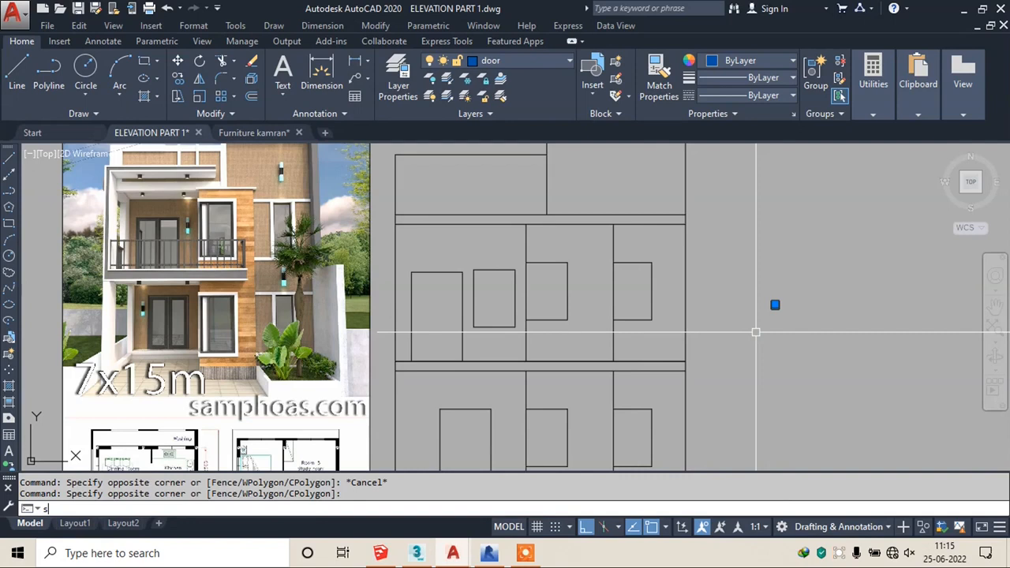
pyautogui.write('sc')
pyautogui.press('Return')
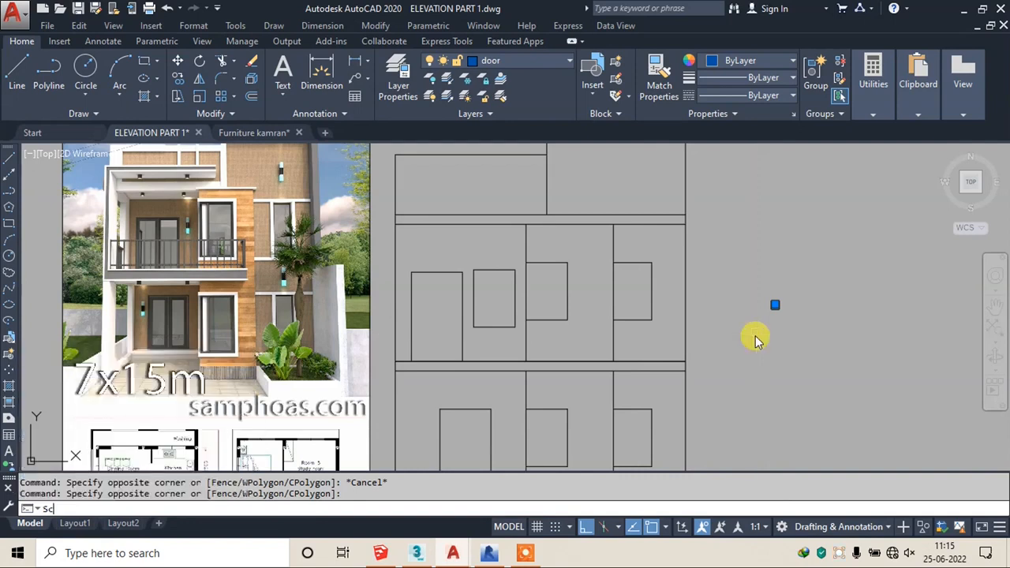
pyautogui.click(775, 304)
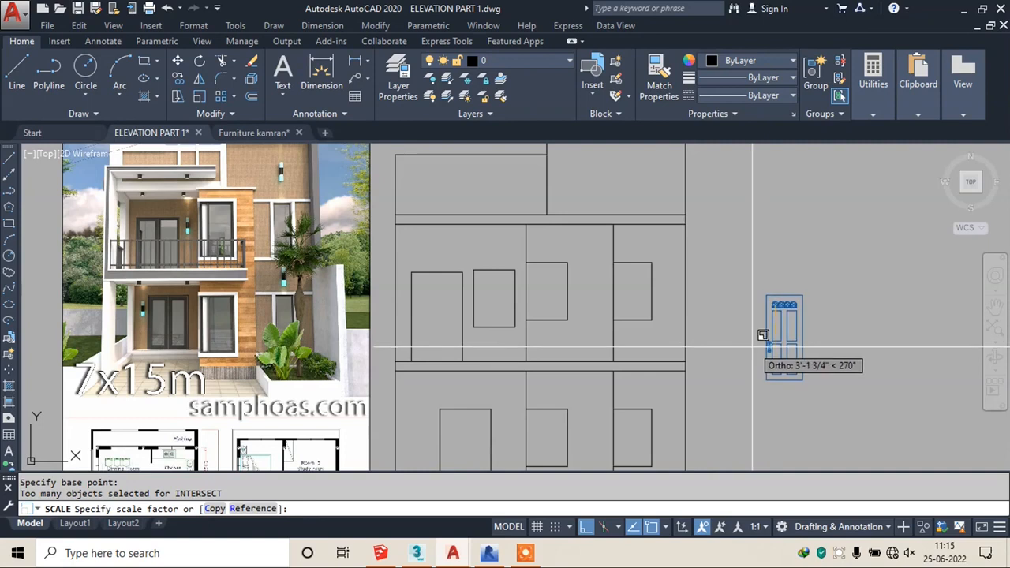
pyautogui.press('Escape')
pyautogui.moveTo(706, 360); pyautogui.dragTo(633, 329, button='middle')
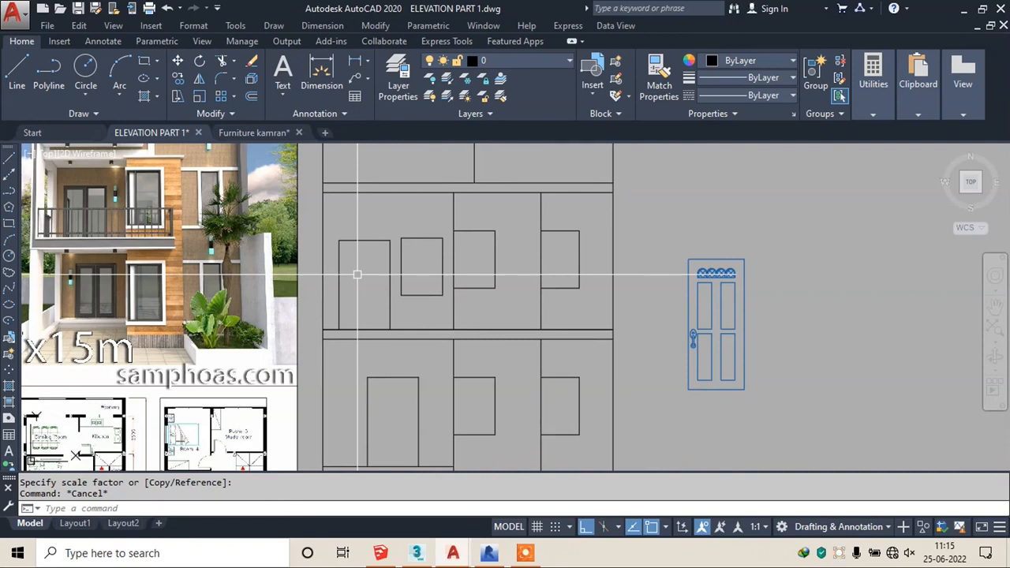
pyautogui.press('Escape')
pyautogui.write('sc')
pyautogui.press('Return')
pyautogui.press('Escape')
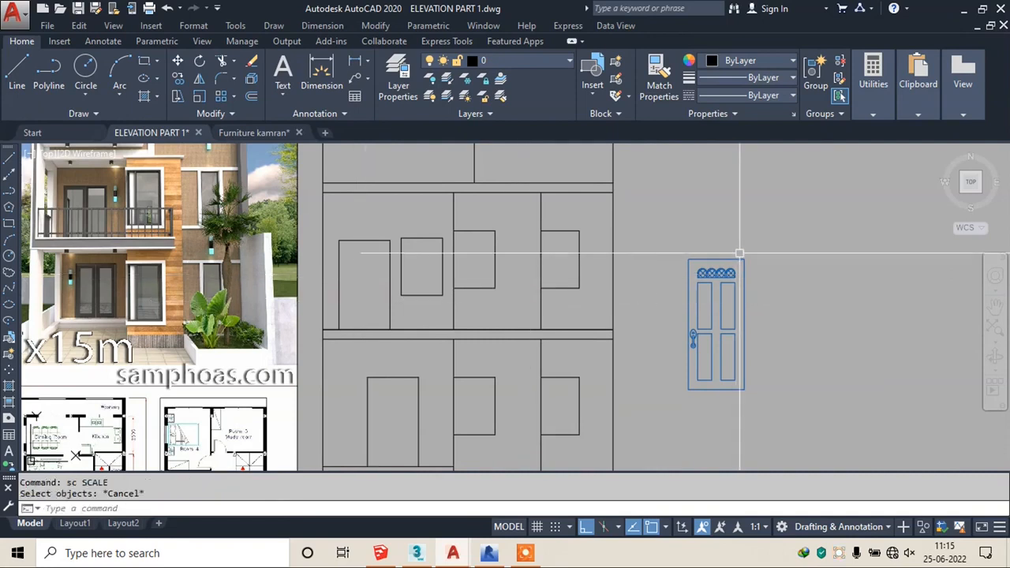
# - Scale the pasted door by reference from its lower left corner, matching its bottom width to the upper-floor door opening's width
pyautogui.click(754, 240)
pyautogui.click(663, 416)
pyautogui.press('Return')
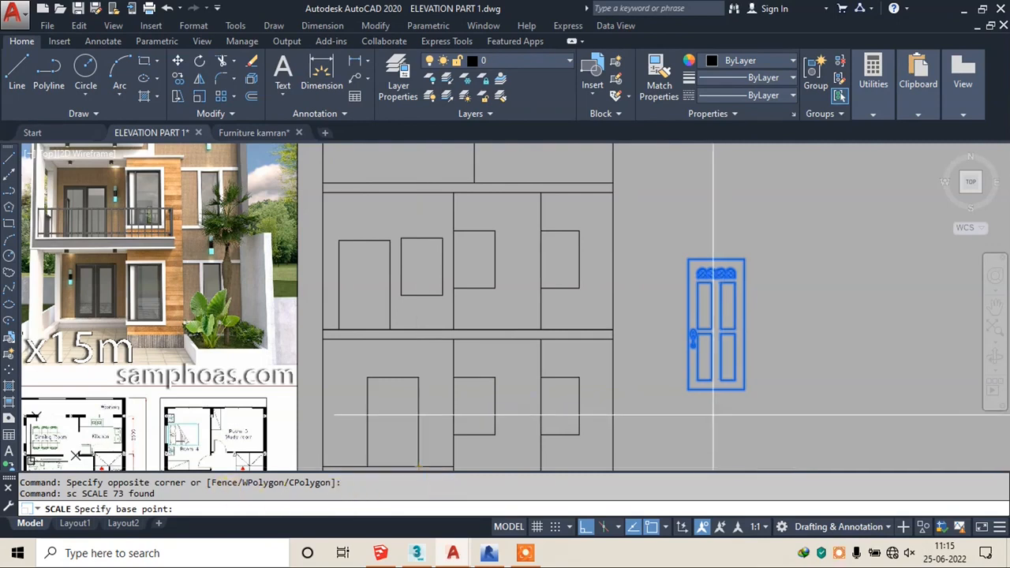
pyautogui.scroll(2, 710, 400)
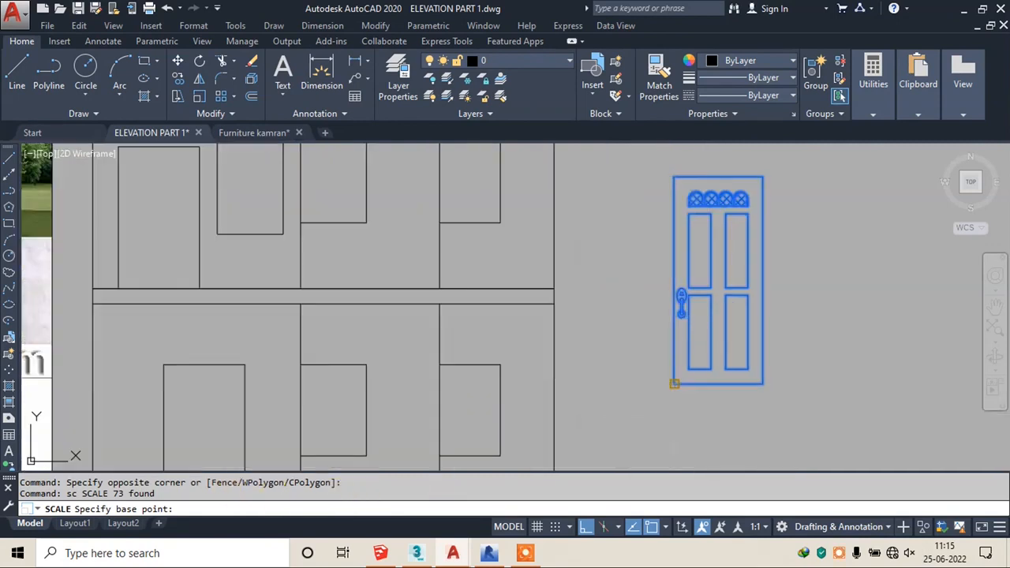
pyautogui.click(674, 383)
pyautogui.scroll(-2, 677, 380)
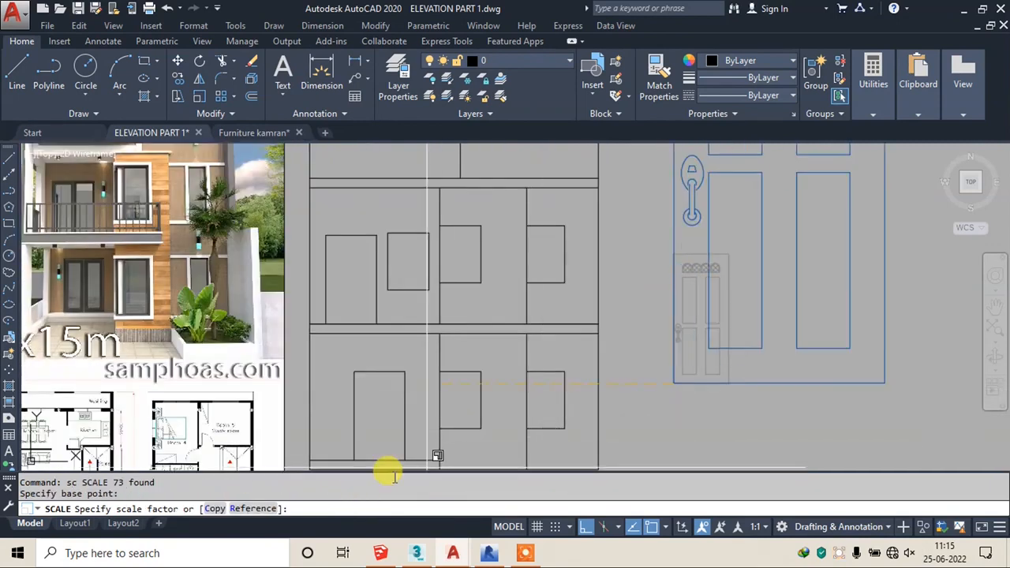
pyautogui.click(251, 509)
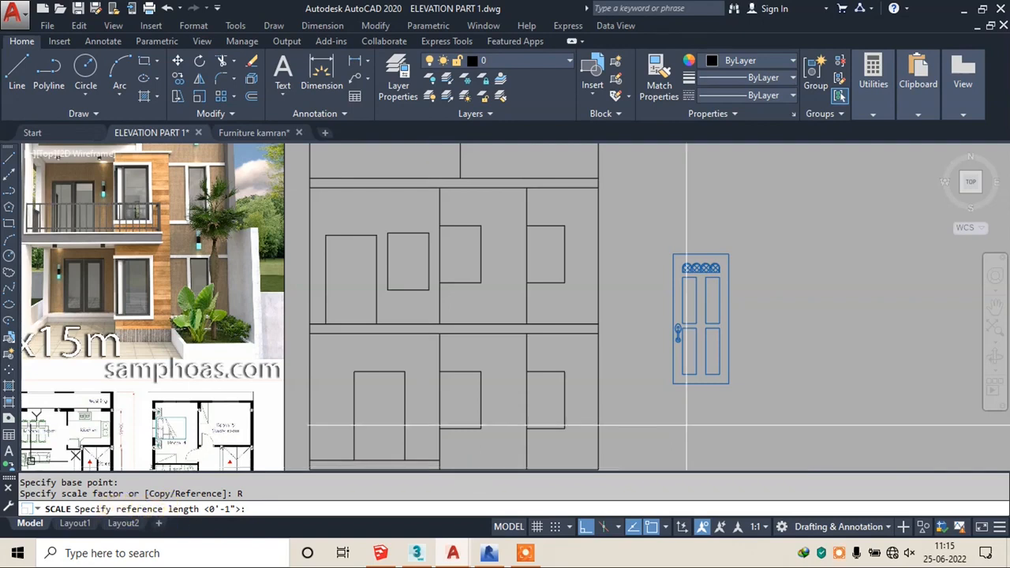
pyautogui.scroll(4, 668, 368)
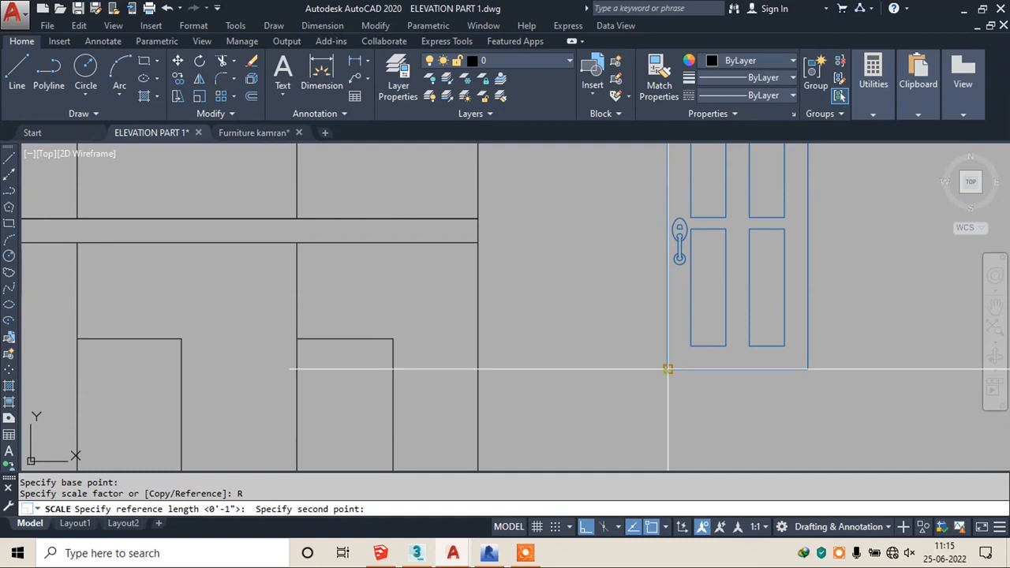
pyautogui.click(808, 369)
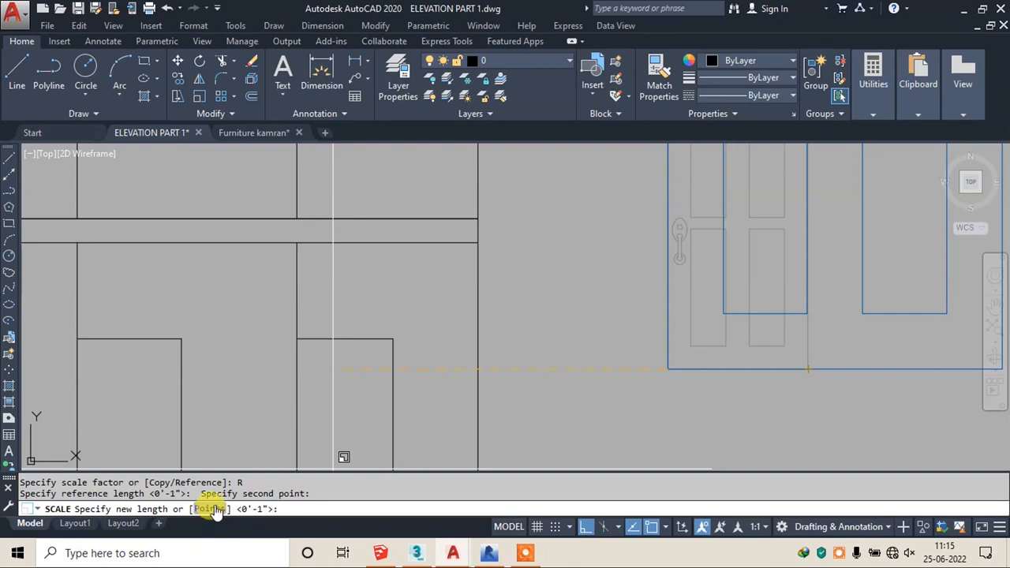
pyautogui.press('XF86AudioRaiseVolume')
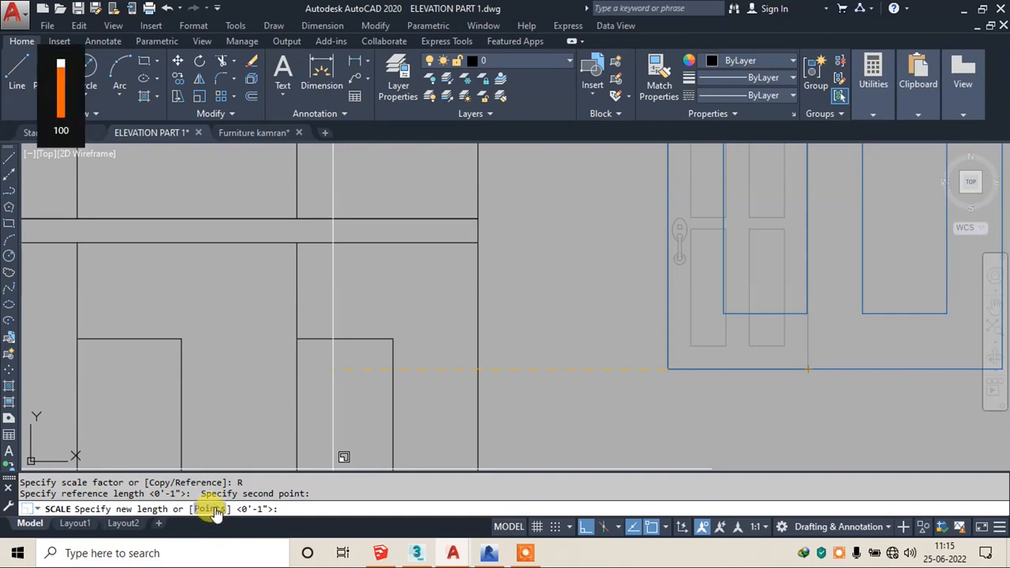
pyautogui.click(209, 509)
pyautogui.scroll(-3, 338, 329)
pyautogui.scroll(5, 290, 332)
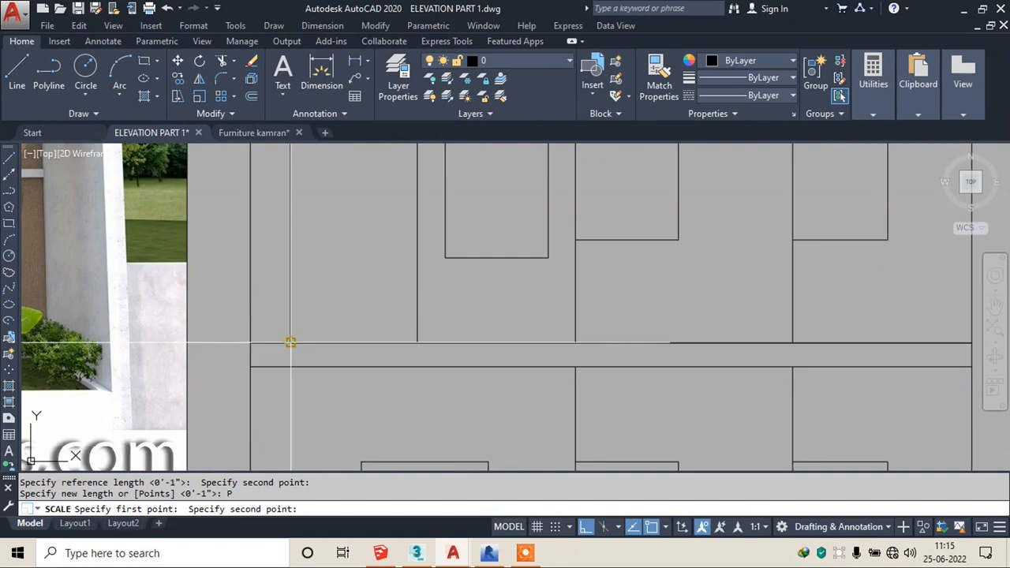
pyautogui.click(417, 342)
pyautogui.scroll(-5, 421, 345)
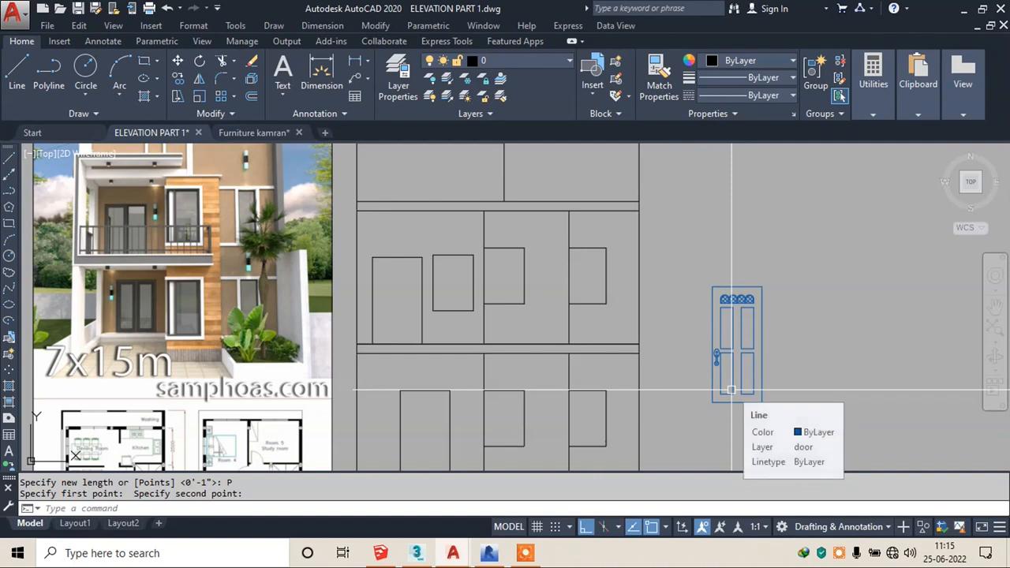
pyautogui.press('XF86AudioRaiseVolume')
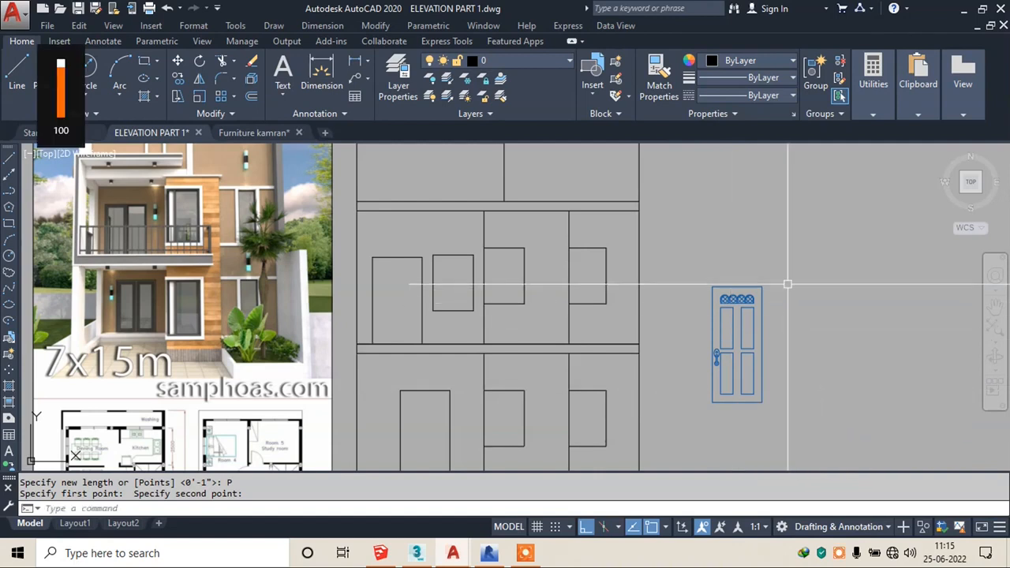
# - Move the scaled door by its lower left corner onto the lower left corner of the upper-floor door opening
pyautogui.click(803, 254)
pyautogui.click(687, 419)
pyautogui.write('m')
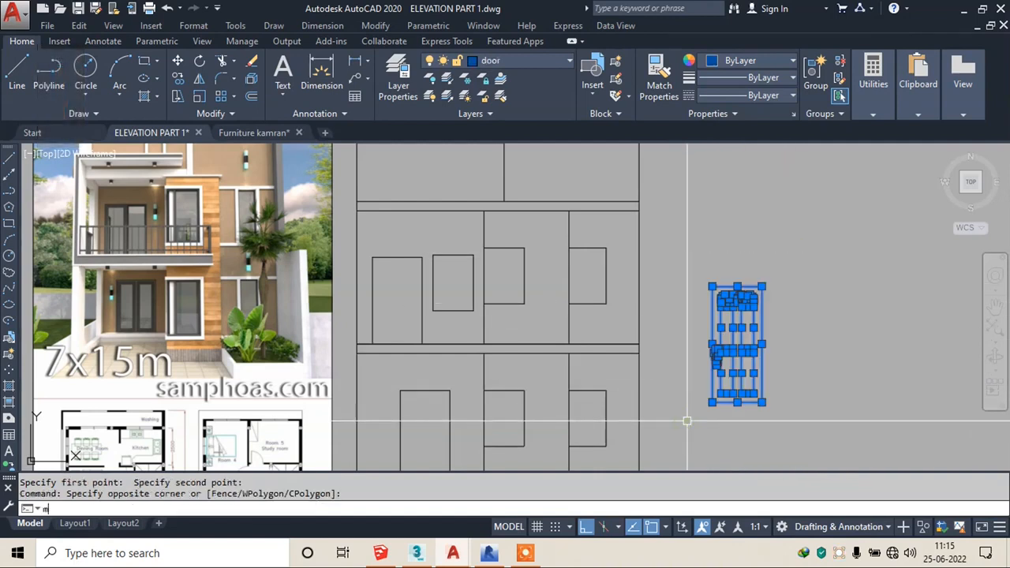
pyautogui.press('Return')
pyautogui.scroll(2, 733, 418)
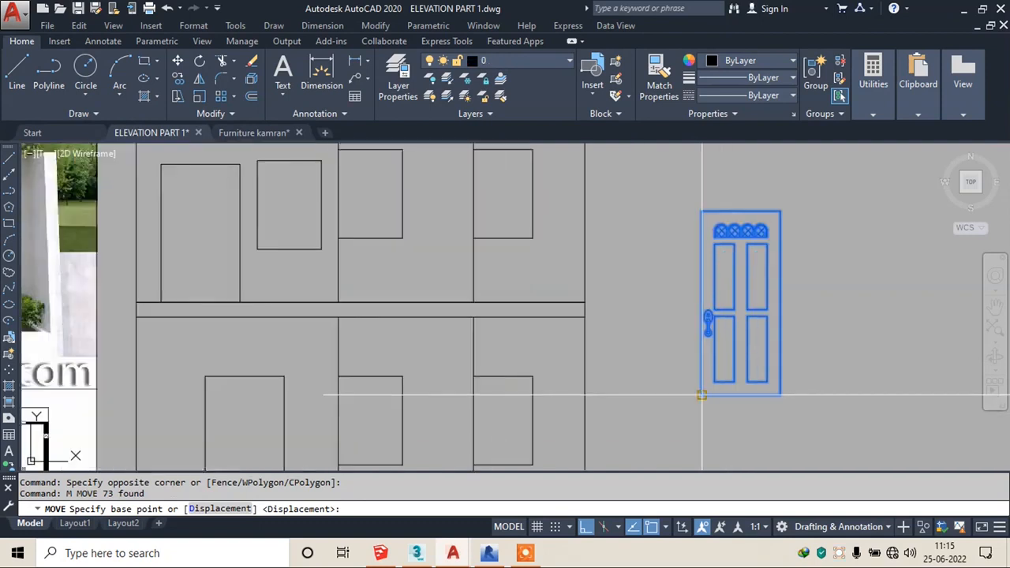
pyautogui.click(701, 394)
pyautogui.scroll(-3, 608, 360)
pyautogui.scroll(5, 548, 316)
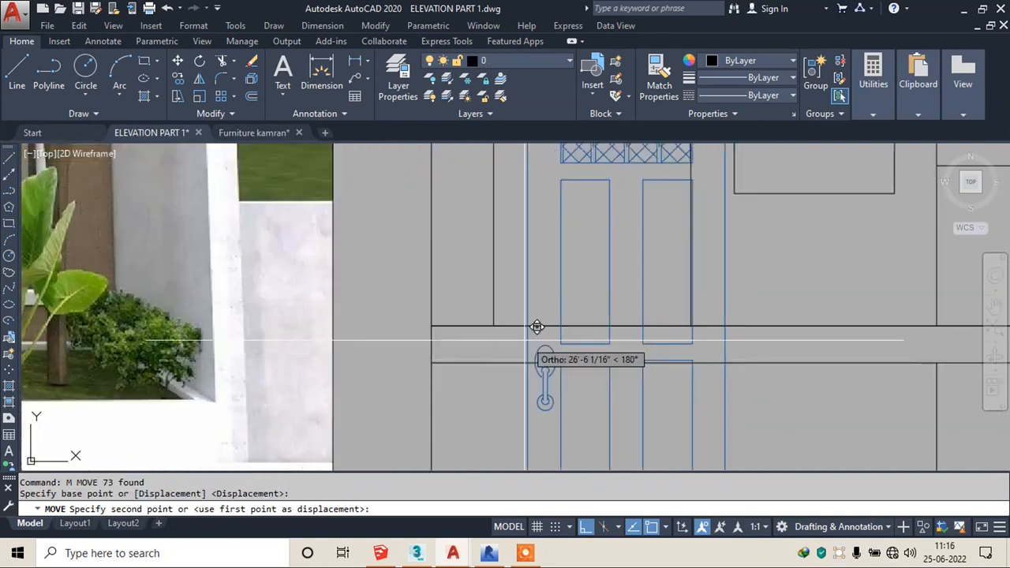
pyautogui.click(493, 325)
pyautogui.scroll(-6, 523, 383)
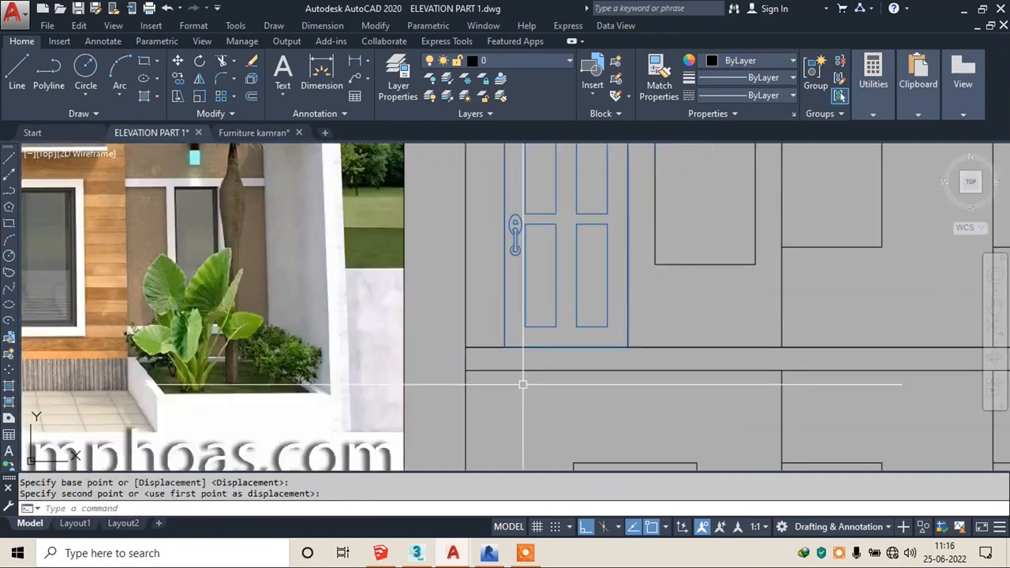
# - Erase the original opening's black top line that crosses the upper-floor door
pyautogui.scroll(4, 534, 341)
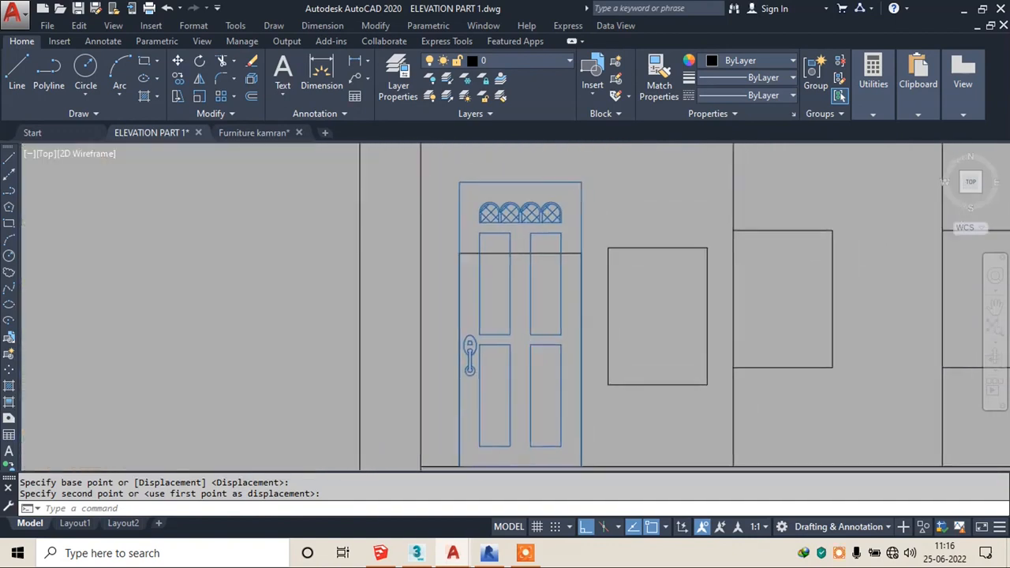
pyautogui.scroll(2, 497, 227)
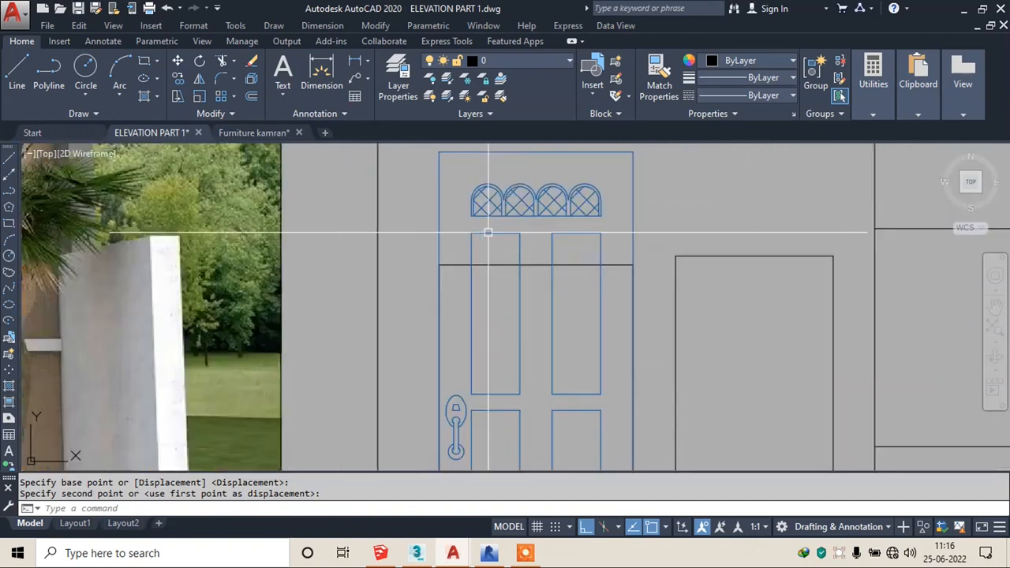
pyautogui.press('Escape')
pyautogui.click(616, 265)
pyautogui.write('e')
pyautogui.press('Return')
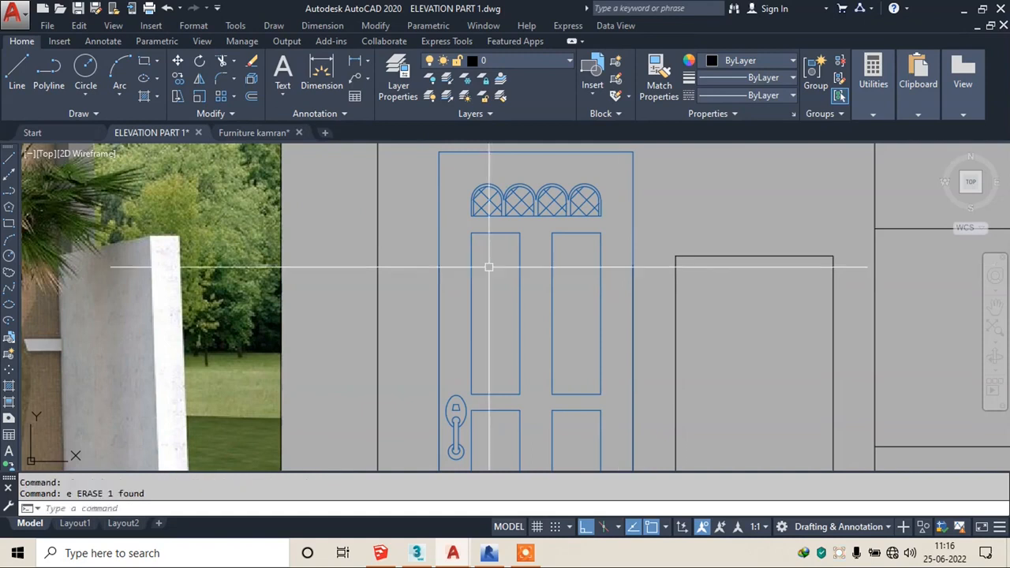
# - Move the top edges of the door's two upper panels straight down to shorten the panels
pyautogui.scroll(-3, 489, 284)
pyautogui.scroll(2, 532, 276)
pyautogui.click(518, 213)
pyautogui.press('Escape')
pyautogui.scroll(3, 458, 239)
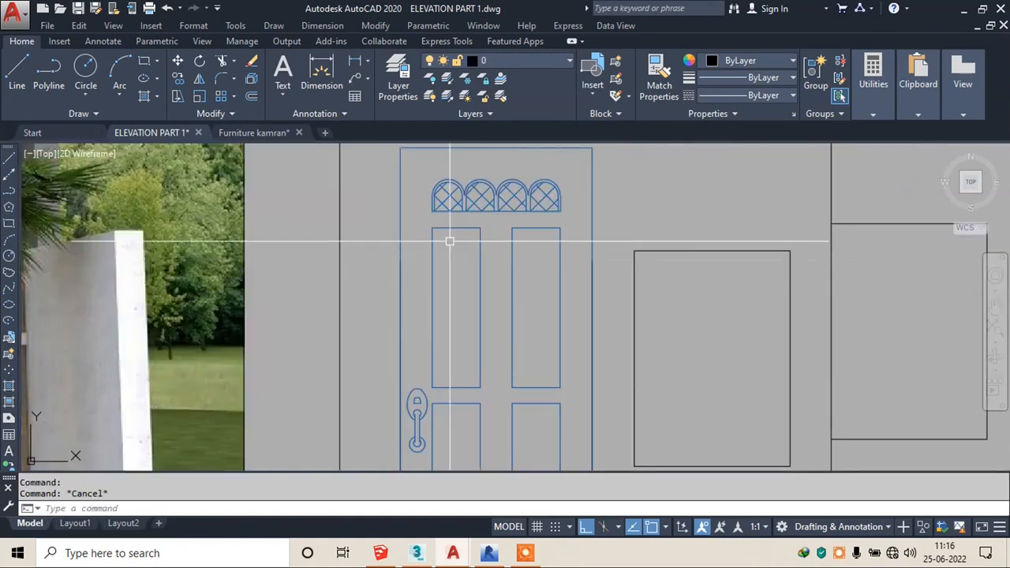
pyautogui.click(416, 211)
pyautogui.click(781, 296)
pyautogui.write('m')
pyautogui.press('Return')
pyautogui.click(752, 222)
pyautogui.scroll(-4, 757, 219)
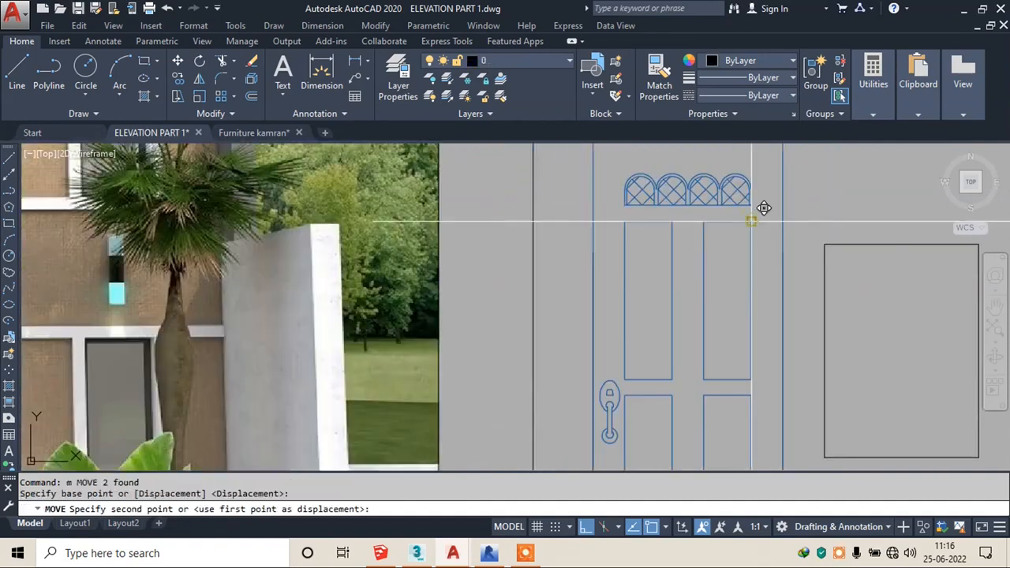
pyautogui.scroll(-4, 599, 244)
pyautogui.scroll(4, 601, 241)
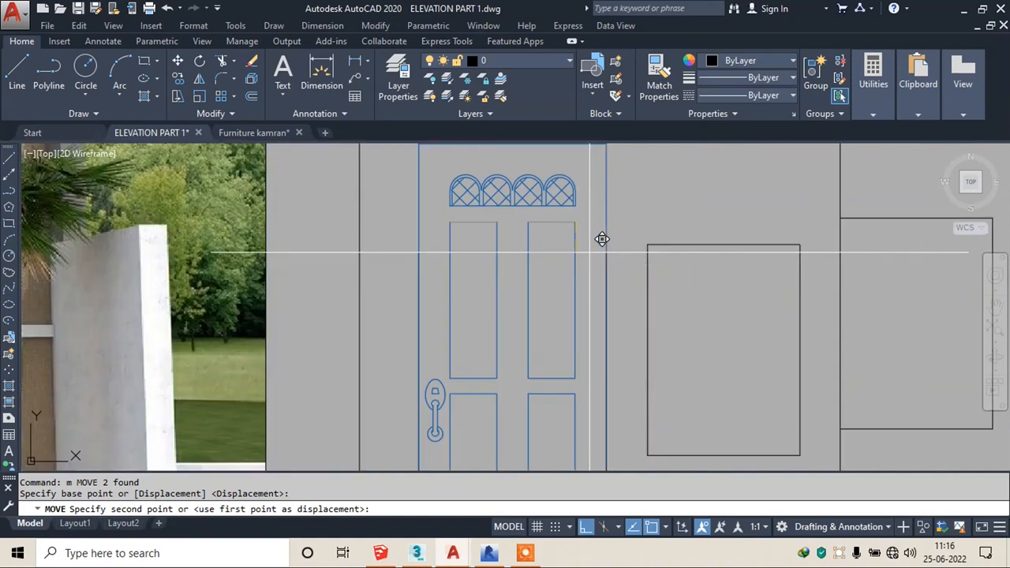
pyautogui.click(582, 264)
pyautogui.press('Escape')
# - Trim the two upper panels' side lines that project above their lowered top edges
pyautogui.write('tr')
pyautogui.press('space')
pyautogui.scroll(4, 555, 241)
pyautogui.press('space')
pyautogui.click(624, 224)
pyautogui.click(264, 256)
pyautogui.scroll(-4, 434, 277)
pyautogui.scroll(4, 382, 215)
pyautogui.press('Escape')
# - Move the row of four glazed arches straight down about 8 11/16 inches towards the shortened upper panels
pyautogui.click(338, 158)
pyautogui.click(694, 288)
pyautogui.write('m')
pyautogui.press('space')
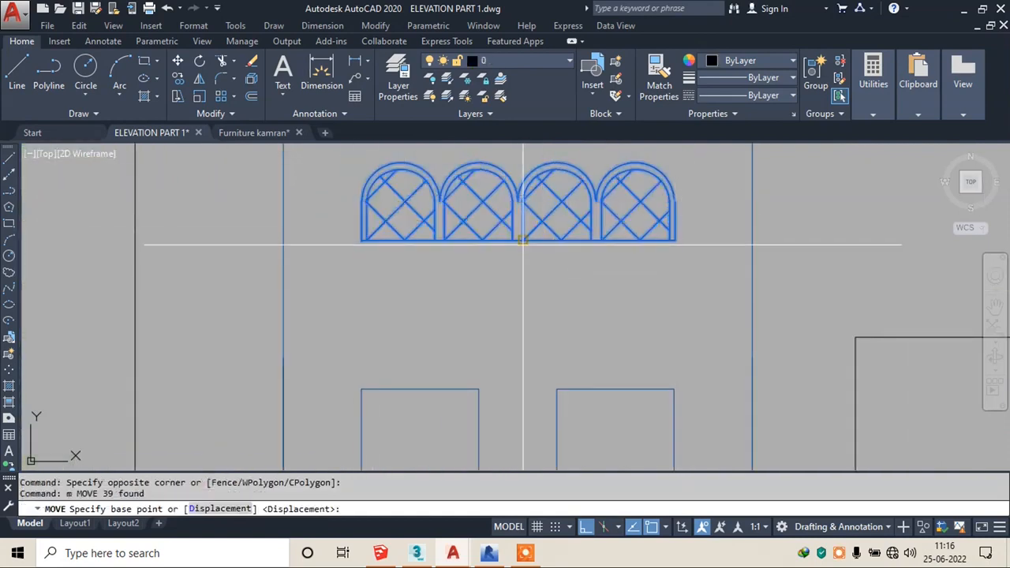
pyautogui.click(517, 240)
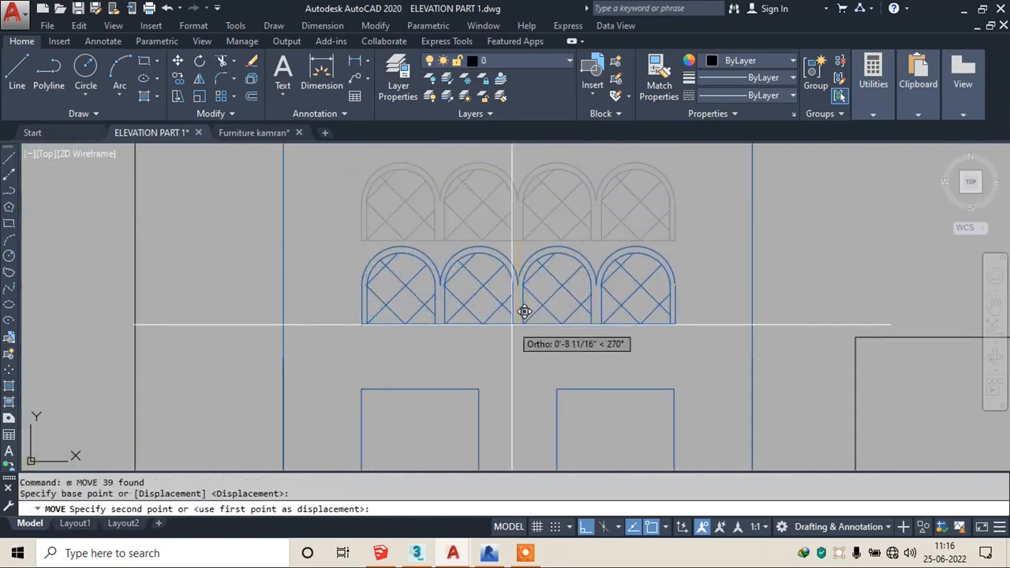
pyautogui.click(523, 314)
# - Move the door frame's top line straight down to just above the row of glazed arches
pyautogui.scroll(-3, 518, 315)
pyautogui.click(511, 215)
pyautogui.click(490, 254)
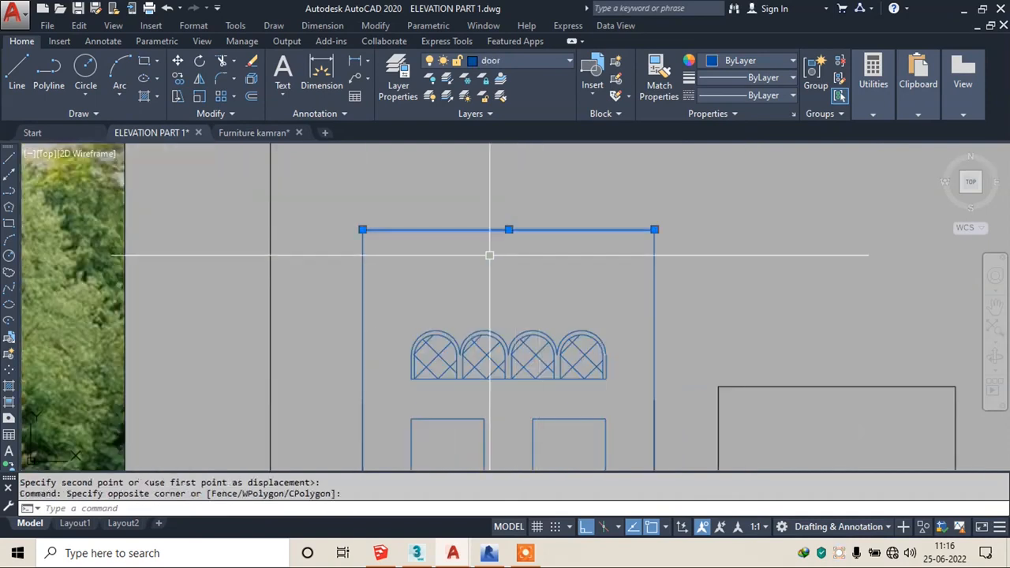
pyautogui.write('m')
pyautogui.press('space')
pyautogui.click(654, 229)
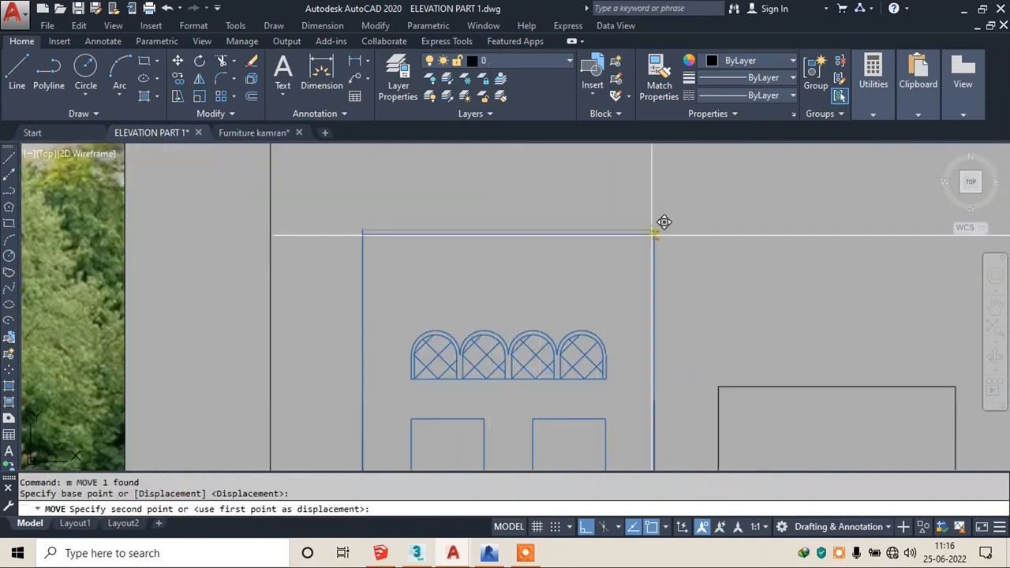
pyautogui.click(657, 314)
# - Trim both door frame side lines that project above the lowered top line
pyautogui.press('Escape')
pyautogui.write('t')
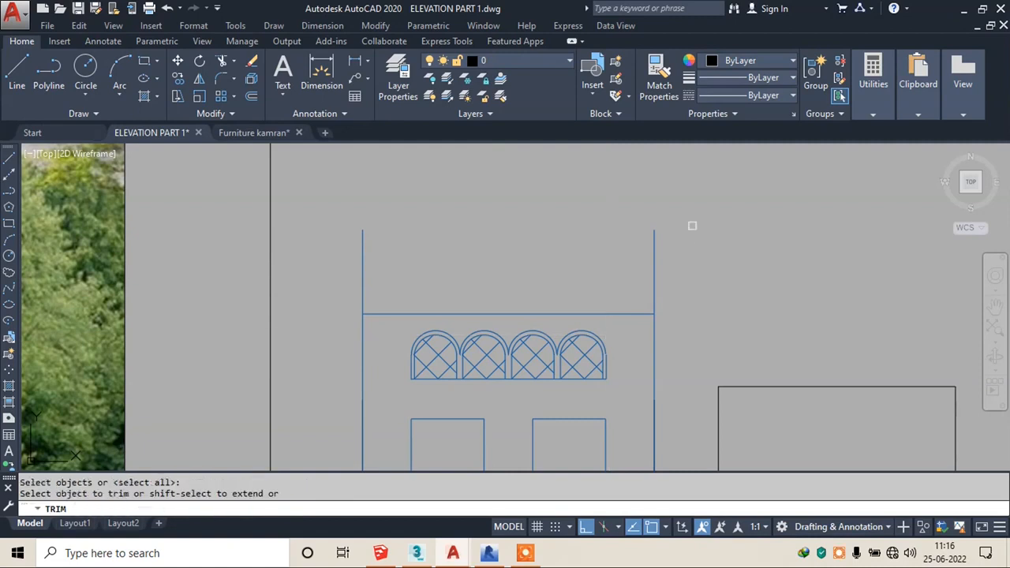
pyautogui.click(690, 236)
pyautogui.click(359, 294)
pyautogui.scroll(-6, 367, 293)
pyautogui.press('Escape')
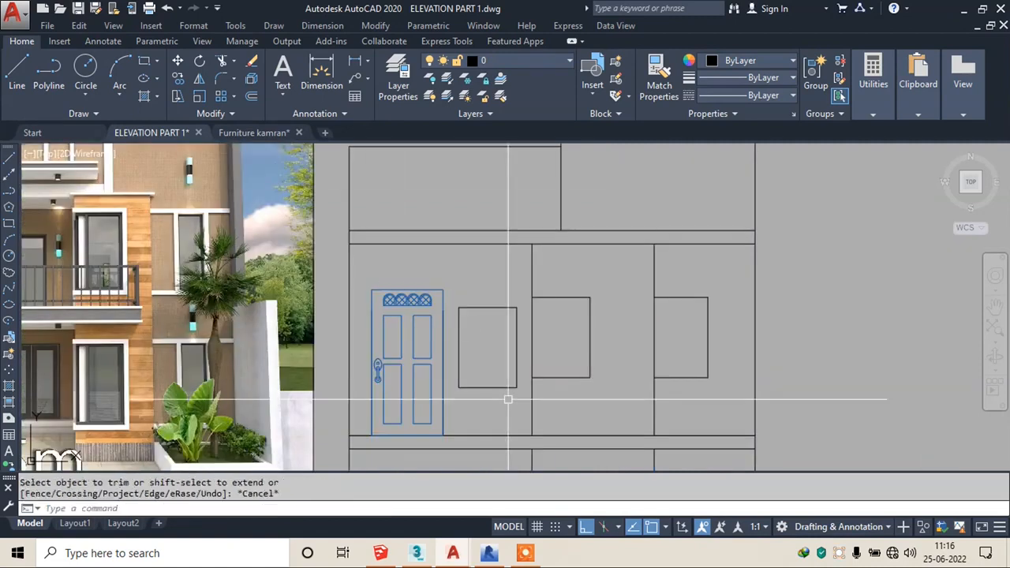
# - Erase the shorter duplicate line lying over the right side of the upper-floor door frame
pyautogui.scroll(6, 441, 310)
pyautogui.scroll(-6, 494, 237)
pyautogui.click(491, 265)
pyautogui.click(505, 466)
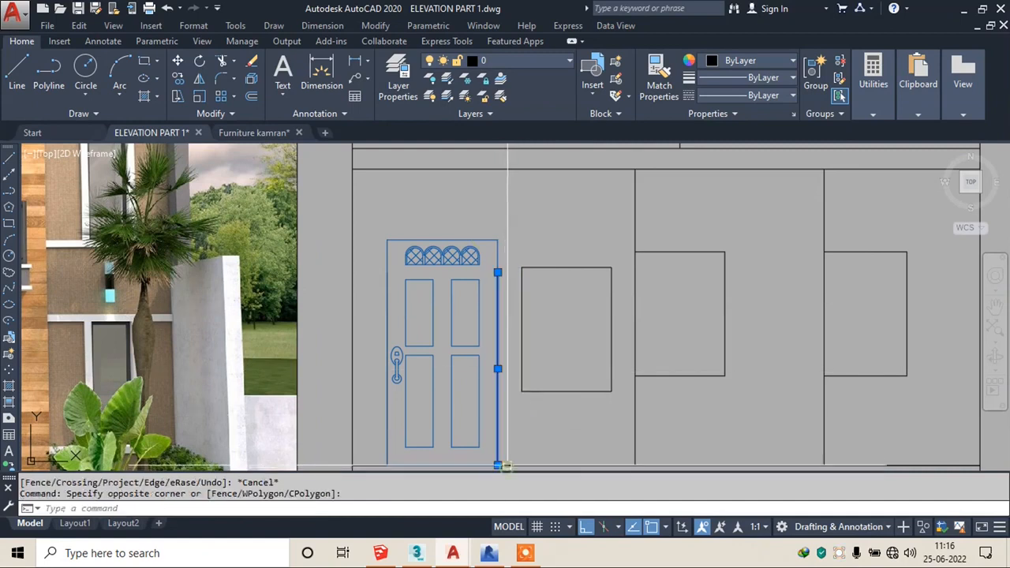
pyautogui.write('e')
pyautogui.press('Return')
# - Erase the overlapping lines along the left side of the upper-floor door frame
pyautogui.click(367, 266)
pyautogui.click(390, 466)
pyautogui.write('e')
pyautogui.press('Return')
pyautogui.press('Escape')
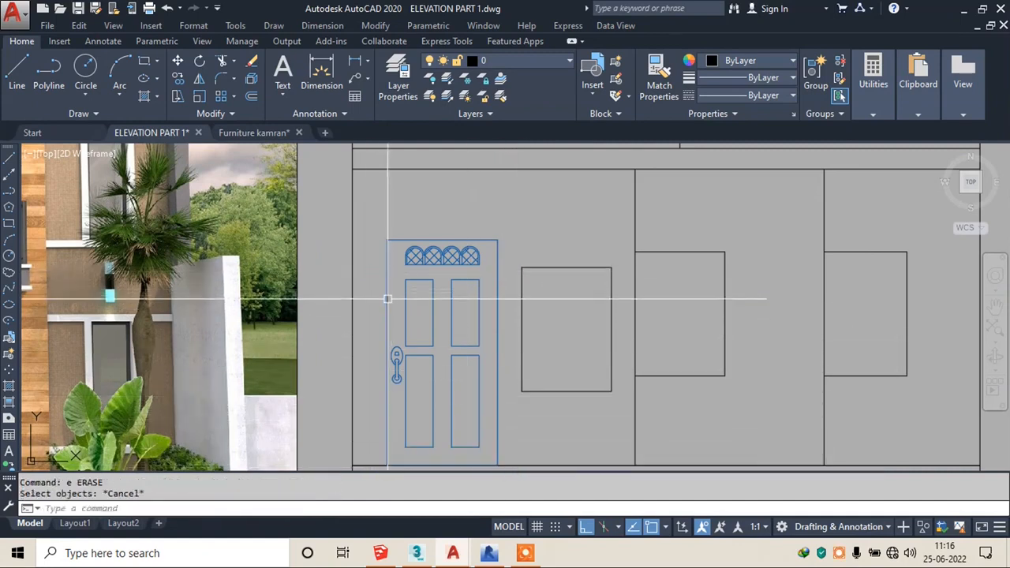
pyautogui.click(387, 299)
pyautogui.write('e')
pyautogui.press('Return')
pyautogui.click(386, 298)
pyautogui.write('e')
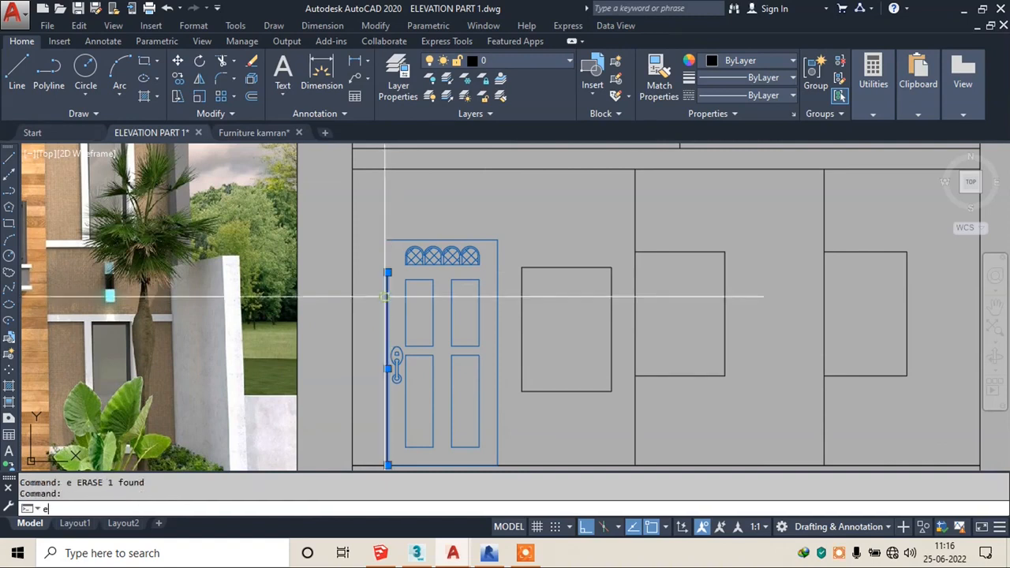
# - Redraw the door frame's left side from its top corner to the floor line and match its properties to the blue frame line
pyautogui.click(386, 239)
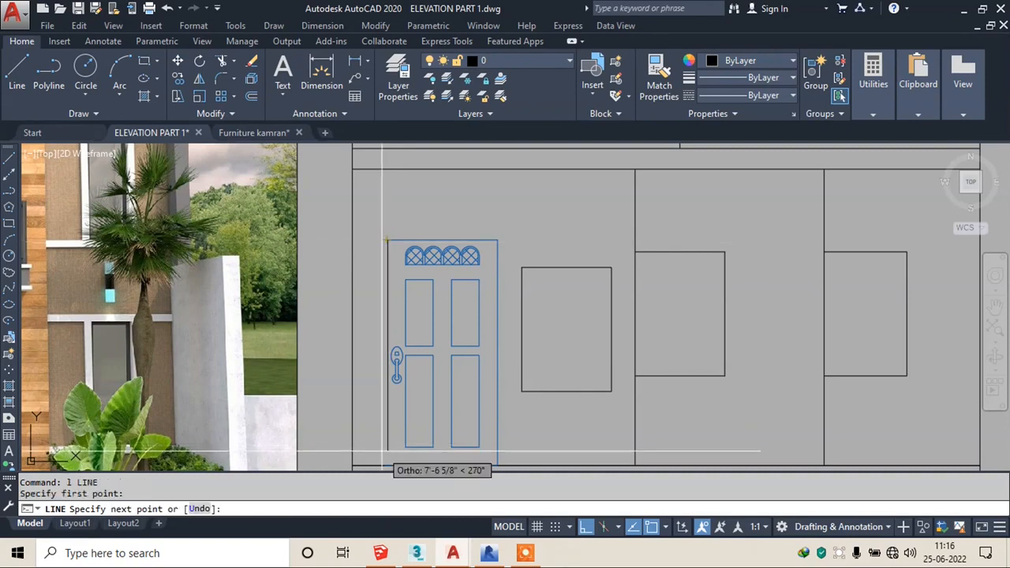
pyautogui.press('Escape')
pyautogui.press('Escape')
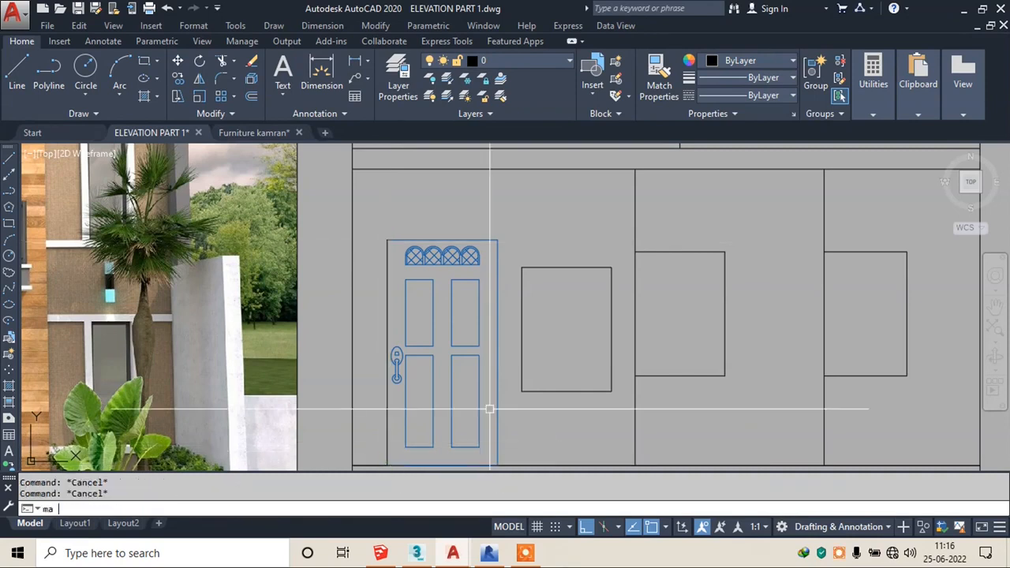
pyautogui.scroll(3, 405, 265)
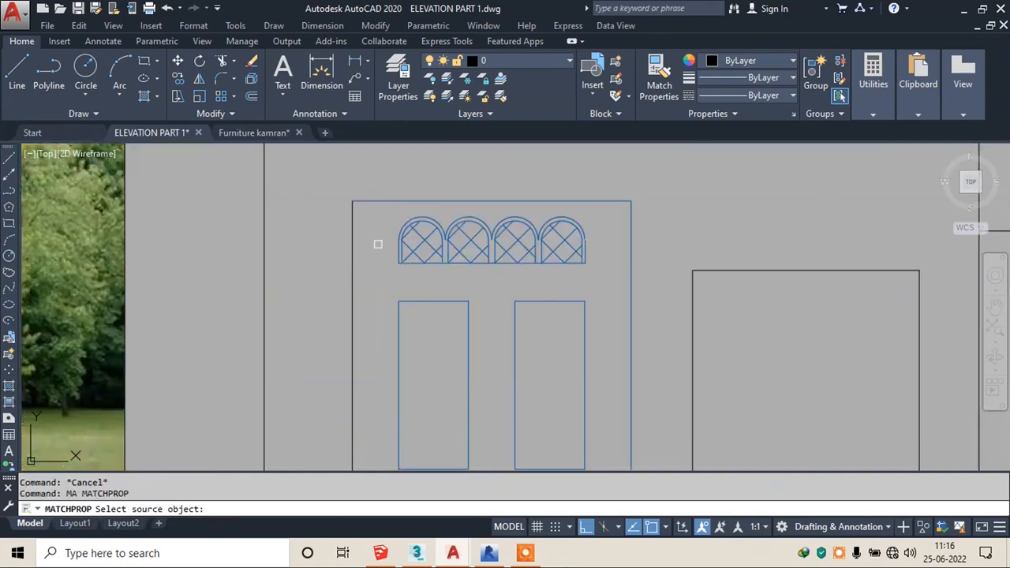
pyautogui.click(353, 210)
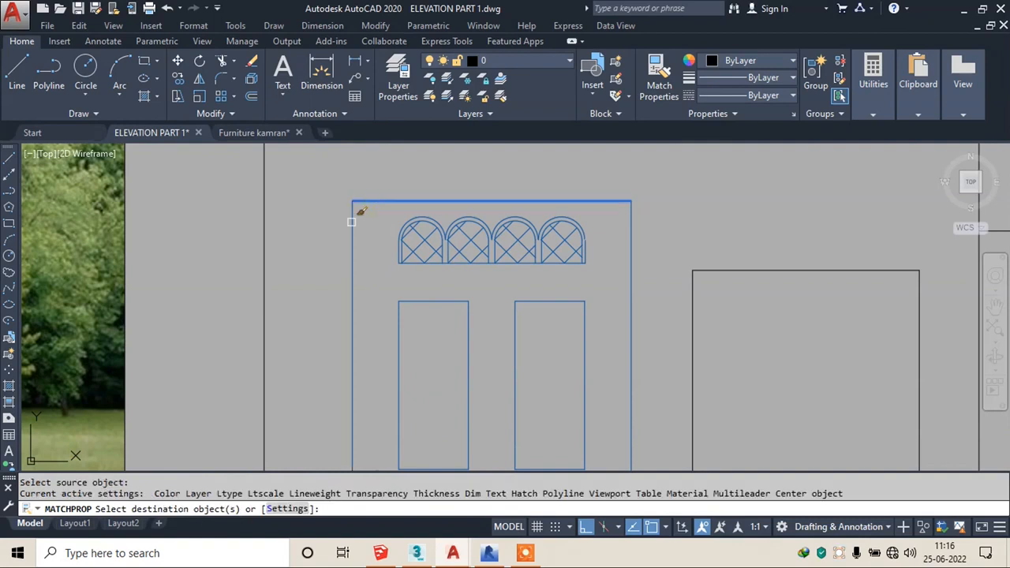
pyautogui.scroll(-5, 353, 217)
pyautogui.press('Escape')
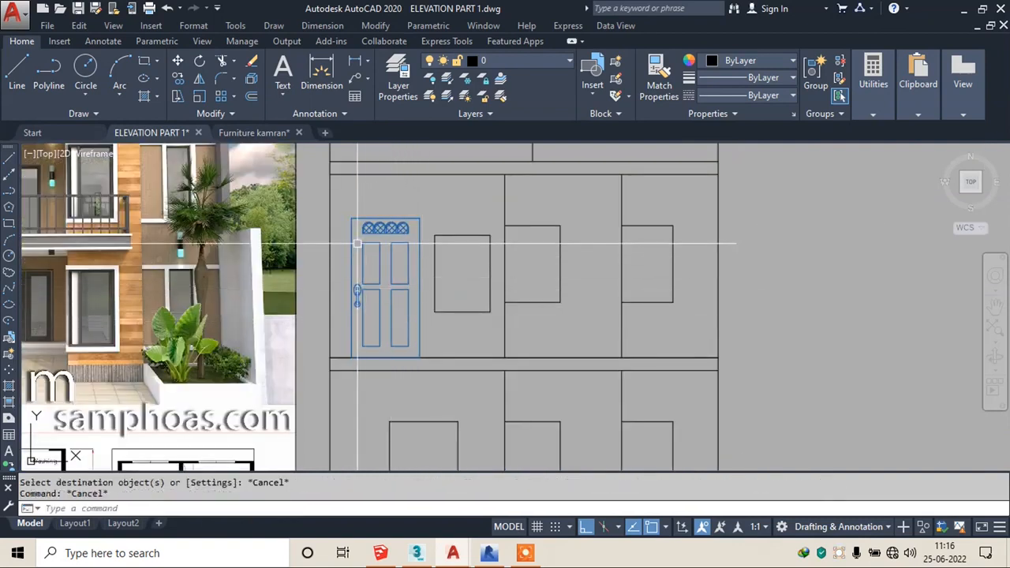
# - Copy the complete upper-floor door onto the ground-floor door opening, aligning their lower-left corners
pyautogui.click(424, 361)
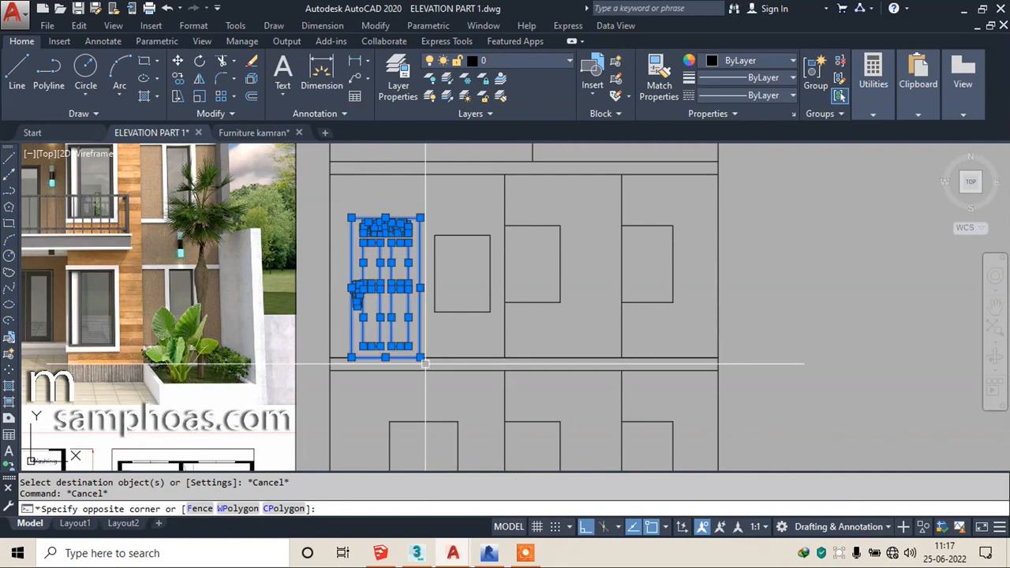
pyautogui.press('Return')
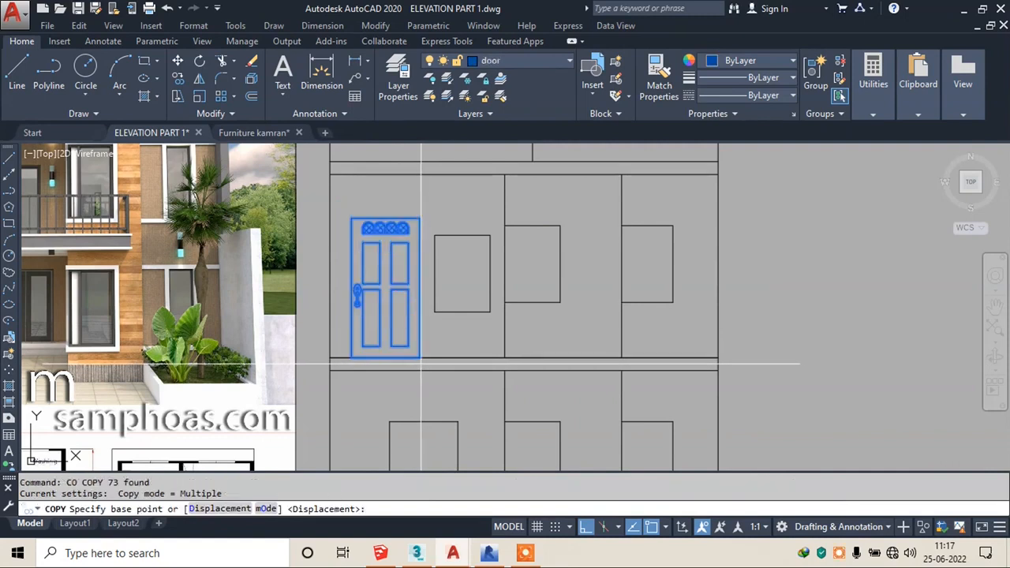
pyautogui.scroll(2, 383, 369)
pyautogui.click(329, 349)
pyautogui.scroll(-2, 466, 298)
pyautogui.scroll(-1, 378, 332)
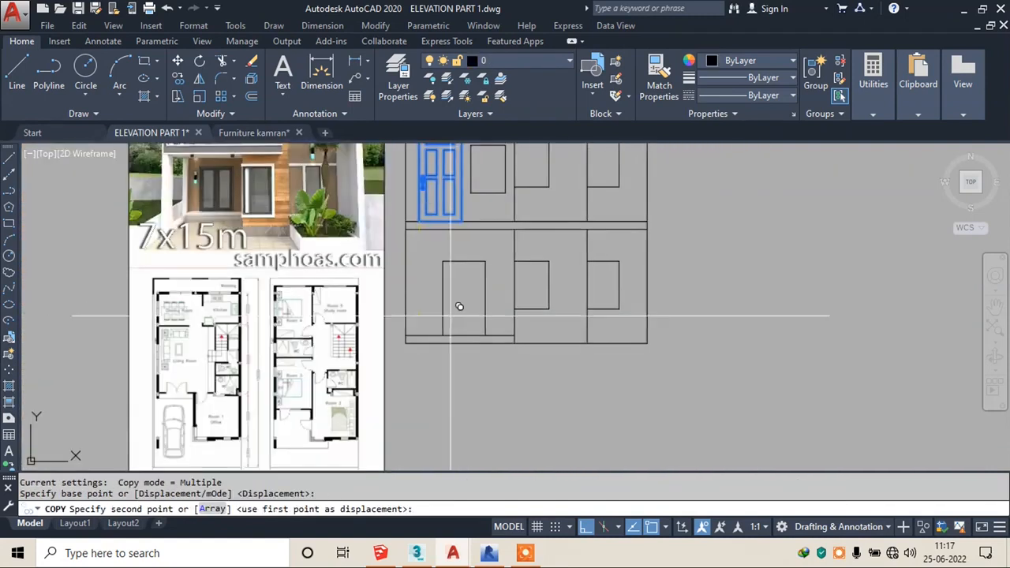
pyautogui.scroll(3, 444, 293)
pyautogui.click(426, 364)
pyautogui.scroll(-1, 420, 373)
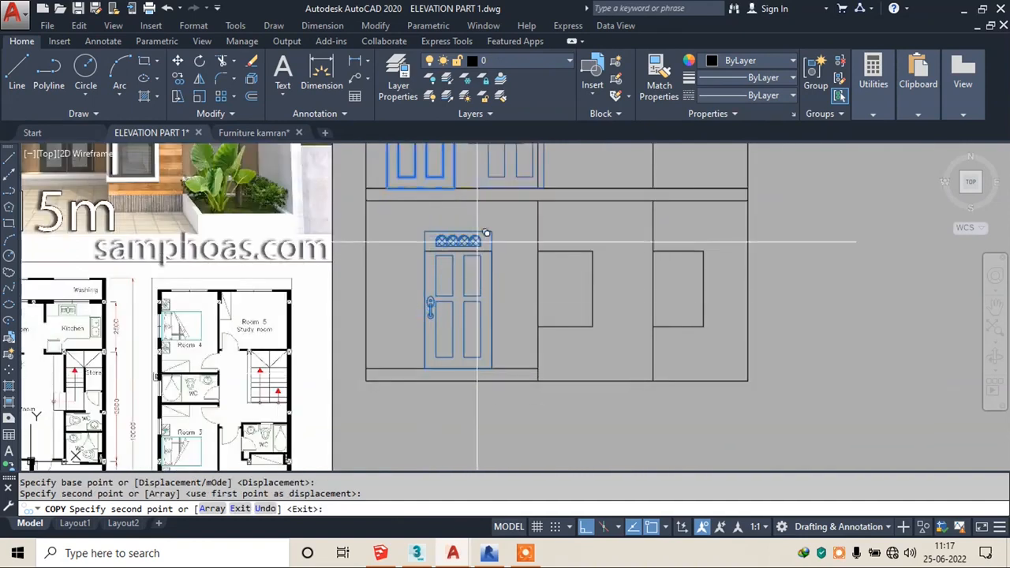
pyautogui.press('Escape')
# - Erase the original black opening outline left behind the copied ground-floor door
pyautogui.scroll(3, 476, 253)
pyautogui.click(487, 238)
pyautogui.write('e')
pyautogui.press('Return')
pyautogui.scroll(-6, 457, 340)
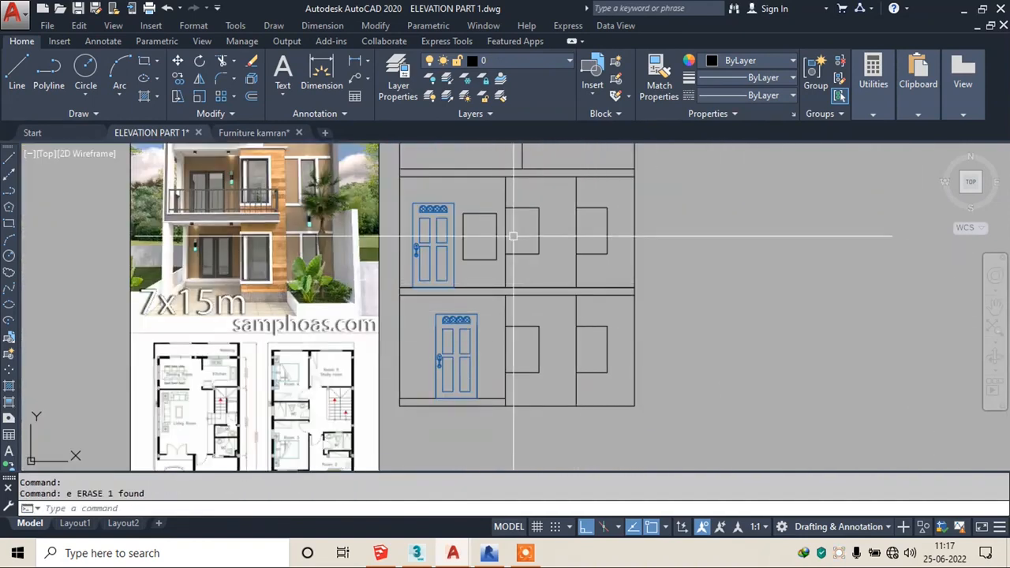
# - Switch to the Furniture kamran drawing and look through its door and window elevations for a suitable window block
pyautogui.scroll(-2, 517, 290)
pyautogui.scroll(4, 483, 253)
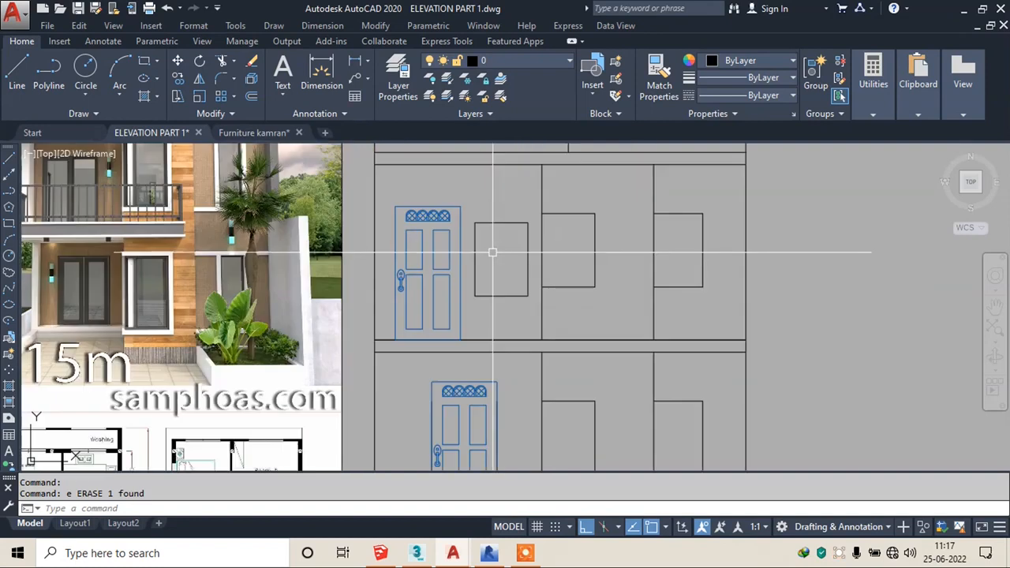
pyautogui.click(241, 132)
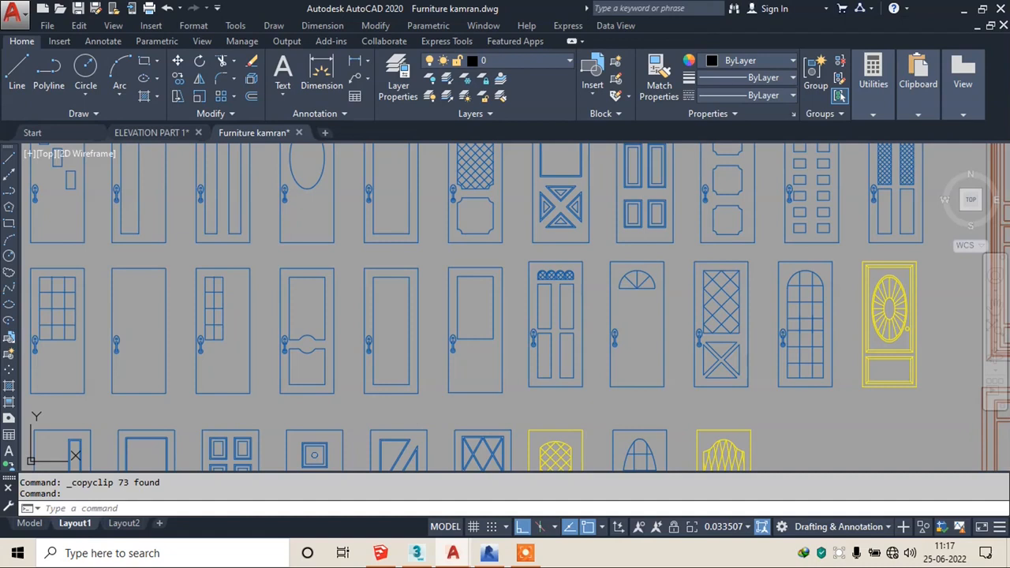
pyautogui.scroll(-2, 444, 334)
pyautogui.press('Escape')
pyautogui.press('Escape')
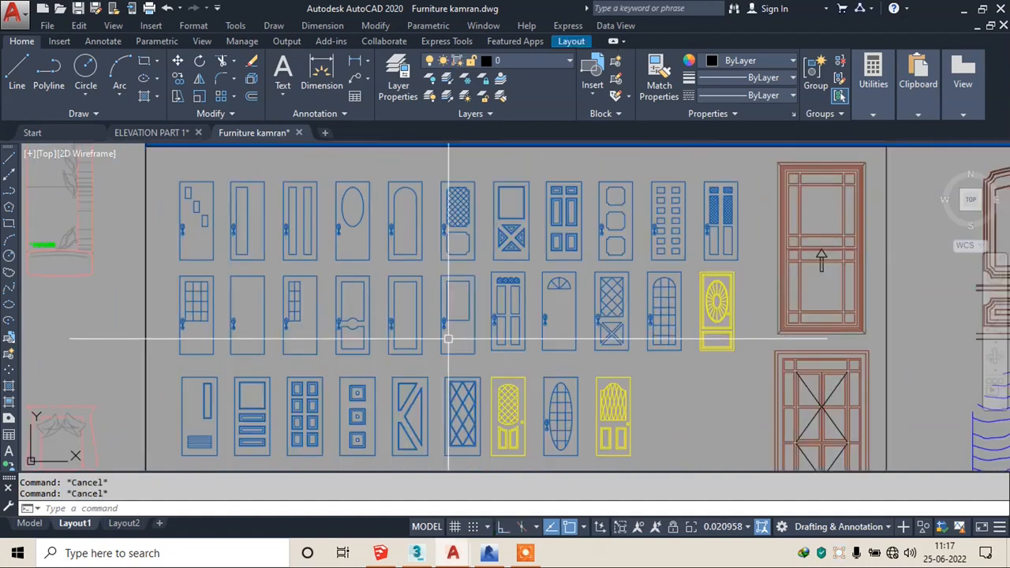
pyautogui.moveTo(655, 342); pyautogui.dragTo(232, 342, button='middle')
pyautogui.scroll(-4, 298, 346)
pyautogui.moveTo(297, 345); pyautogui.dragTo(450, 209, button='middle')
pyautogui.scroll(-3, 474, 237)
pyautogui.scroll(3, 518, 268)
pyautogui.moveTo(486, 339); pyautogui.dragTo(460, 232, button='middle')
pyautogui.moveTo(264, 317)
pyautogui.mouseDown(button='middle')
pyautogui.moveTo(354, 279)
pyautogui.moveTo(210, 343)
pyautogui.mouseUp(button='middle')
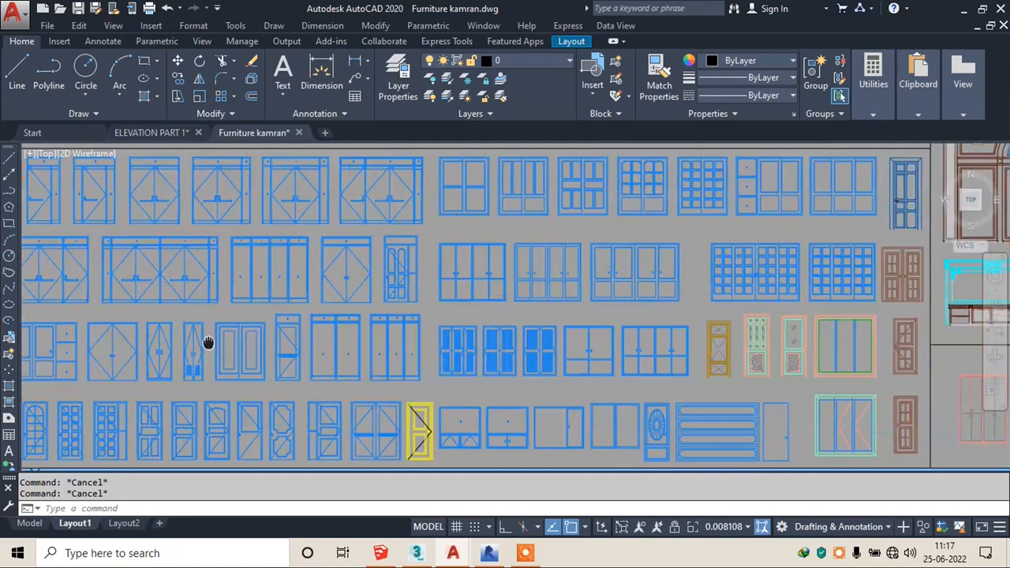
pyautogui.scroll(4, 442, 382)
pyautogui.scroll(-3, 443, 382)
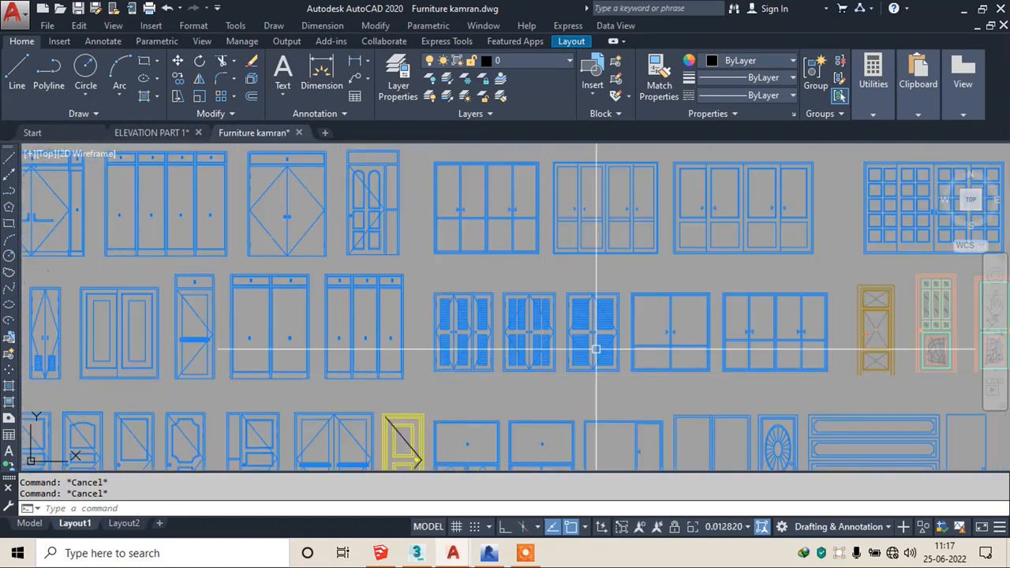
pyautogui.scroll(2, 605, 354)
pyautogui.scroll(-4, 394, 237)
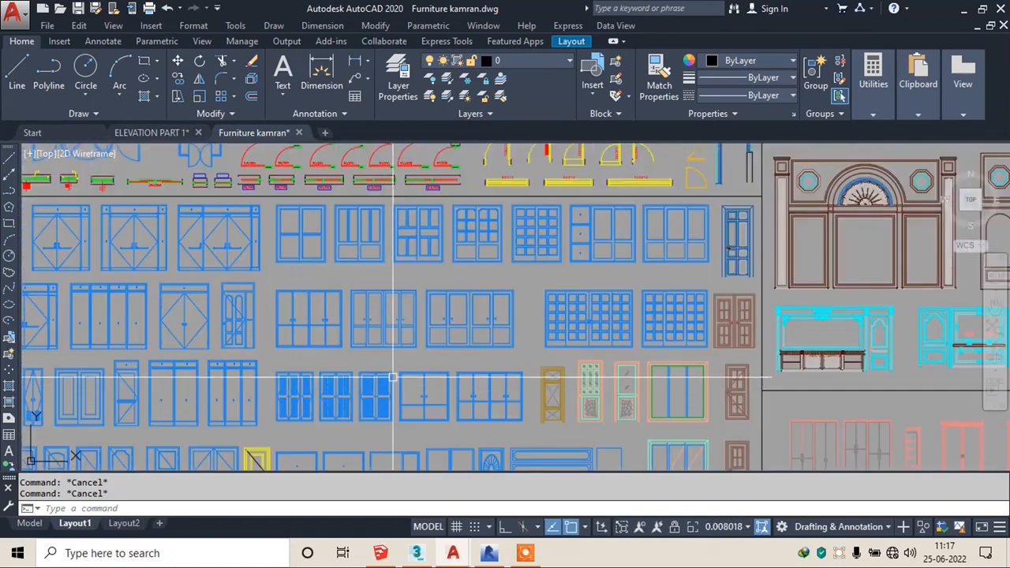
pyautogui.scroll(3, 432, 216)
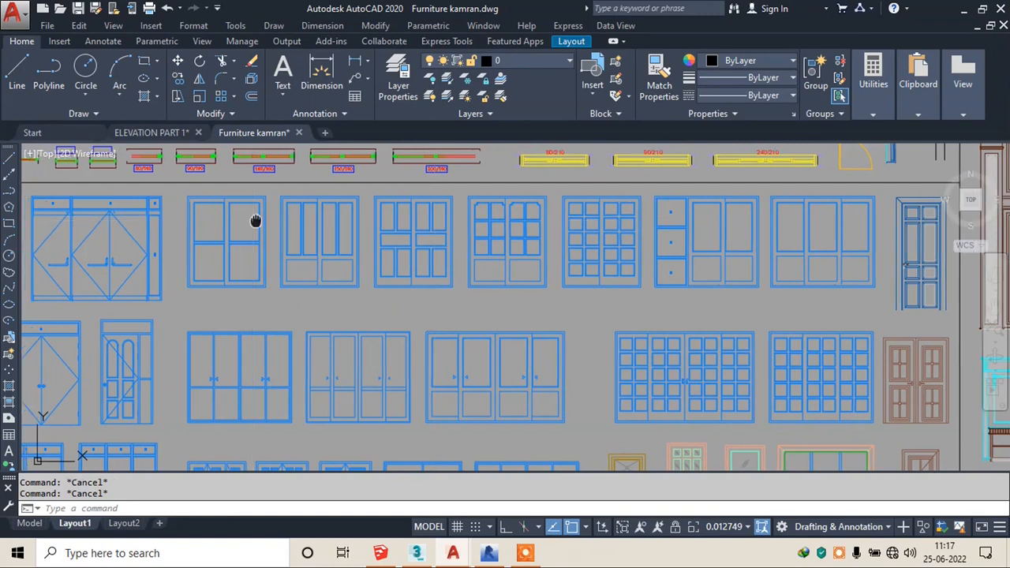
pyautogui.scroll(-3, 305, 224)
pyautogui.scroll(3, 280, 213)
pyautogui.scroll(2, 280, 213)
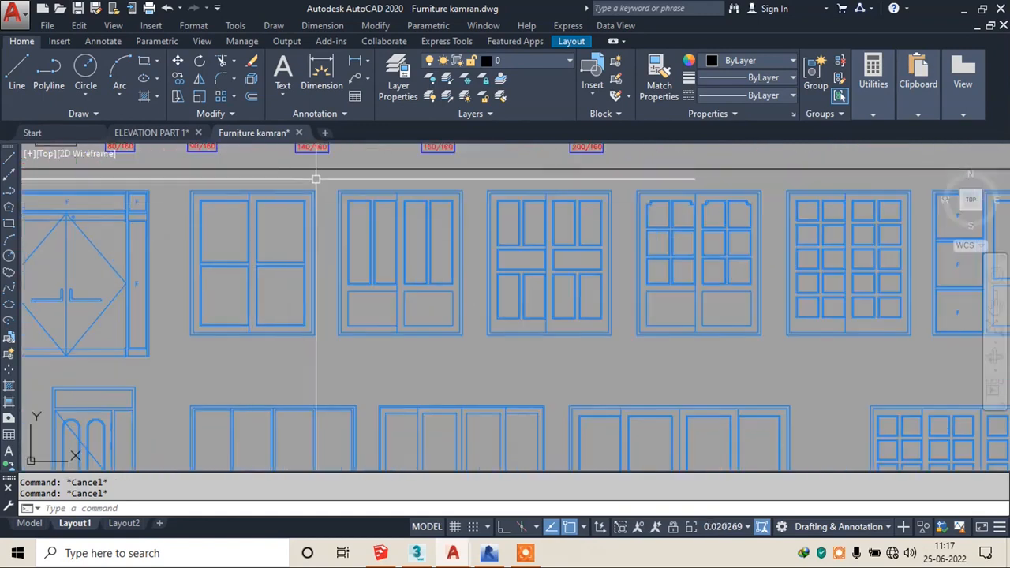
# - Copy the double-leaf four-pane window block and paste it beside the house elevation in ELEVATION PART 1
pyautogui.click(314, 186)
pyautogui.click(182, 357)
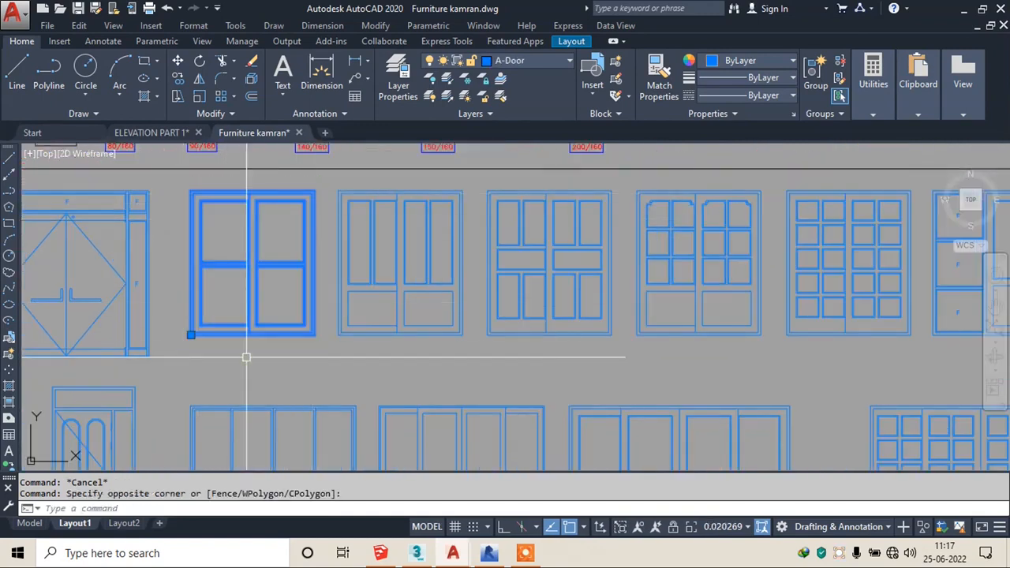
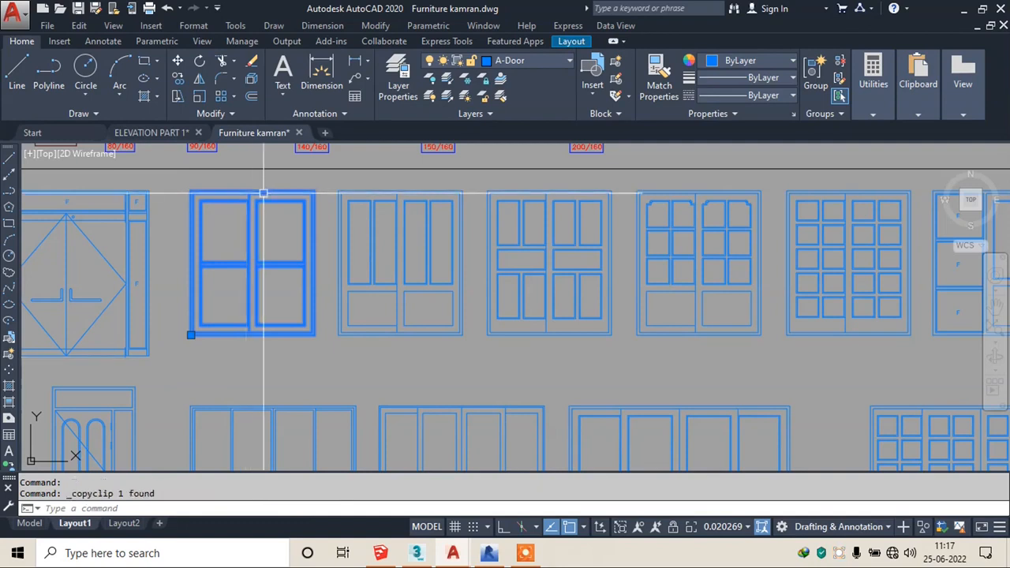
pyautogui.click(184, 134)
pyautogui.hotkey('ctrl', 'v')
pyautogui.press('Escape')
pyautogui.click(860, 281)
pyautogui.click(813, 316)
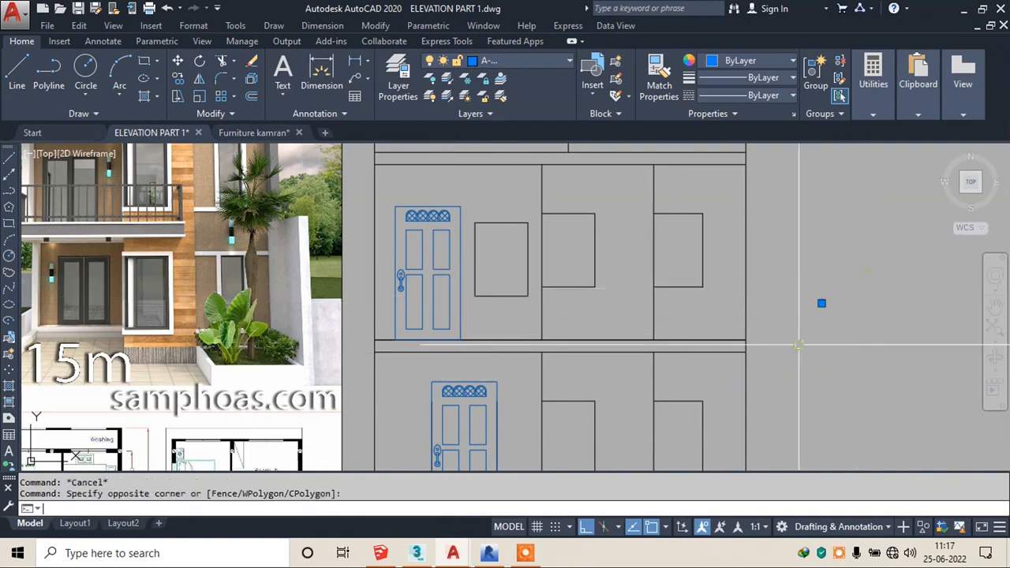
pyautogui.write('sc')
pyautogui.press('Return')
pyautogui.click(819, 306)
pyautogui.click(802, 350)
pyautogui.press('Escape')
pyautogui.press('Escape')
# - Scale the pasted window by reference from its lower-left corner, matching its bottom width to the upper-floor window opening beside the door
pyautogui.moveTo(838, 264); pyautogui.dragTo(712, 269, button='middle')
pyautogui.click(809, 184)
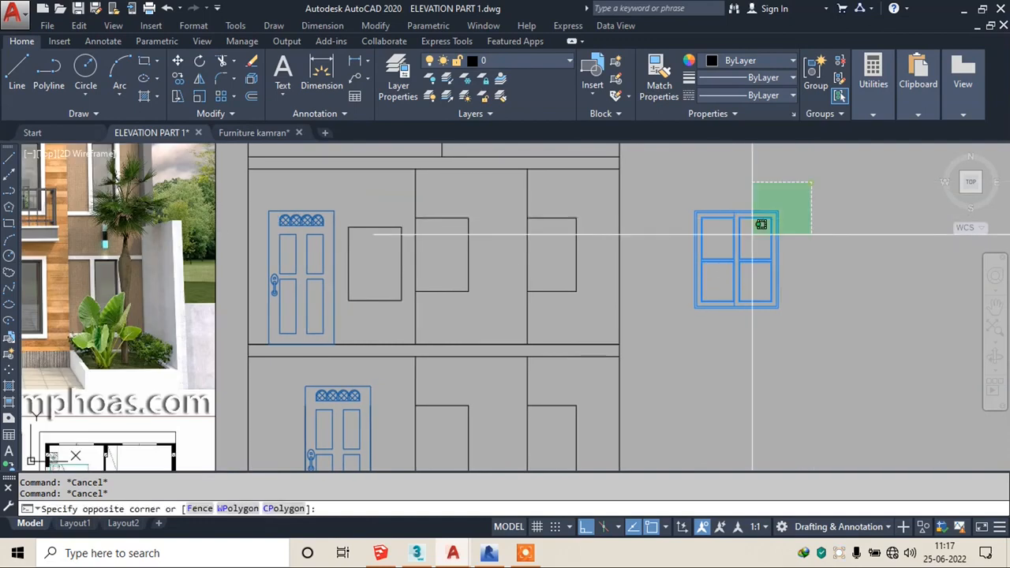
pyautogui.click(668, 340)
pyautogui.write('sc')
pyautogui.press('Return')
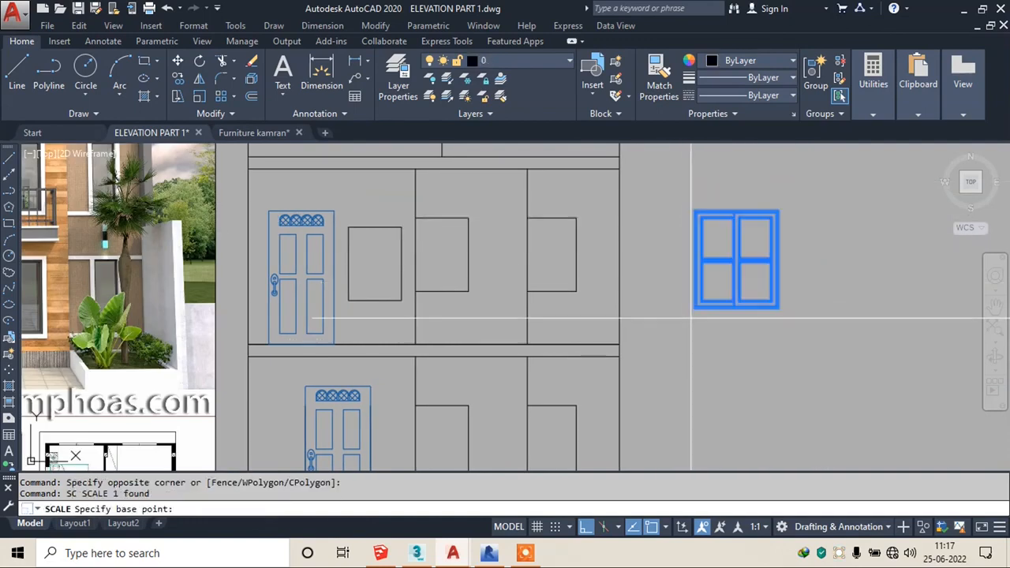
pyautogui.click(526, 555)
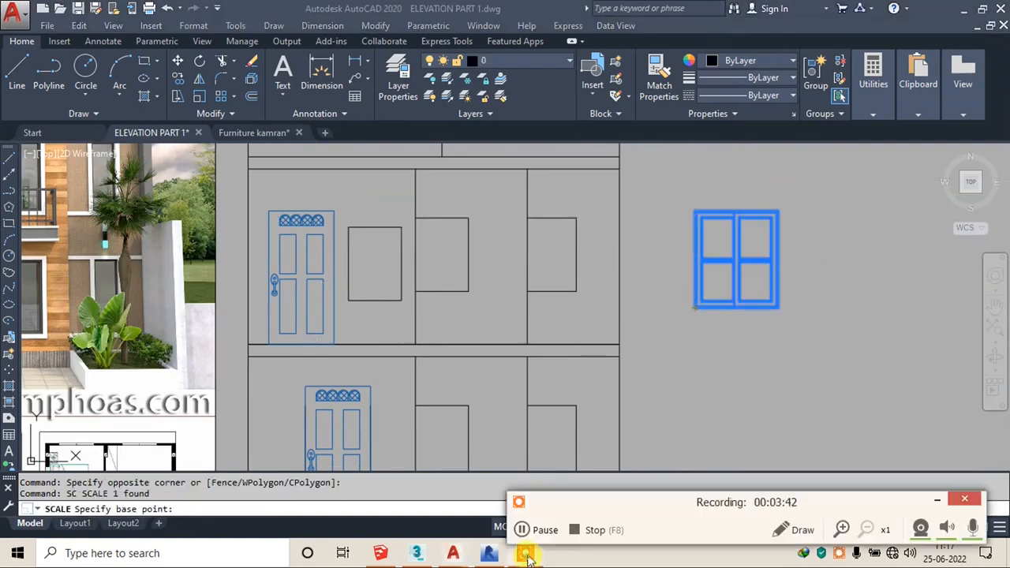
pyautogui.click(960, 499)
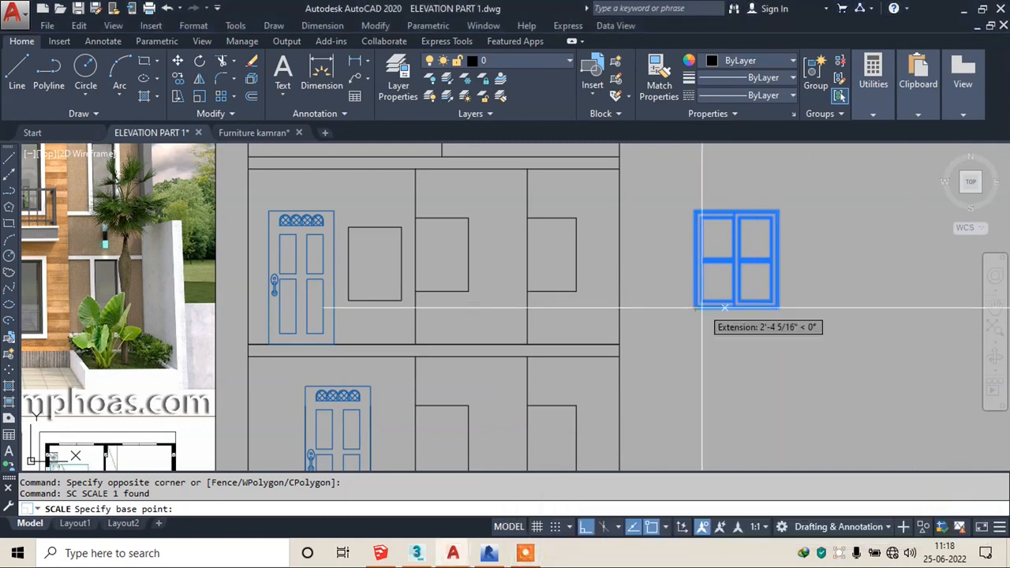
pyautogui.scroll(2, 696, 306)
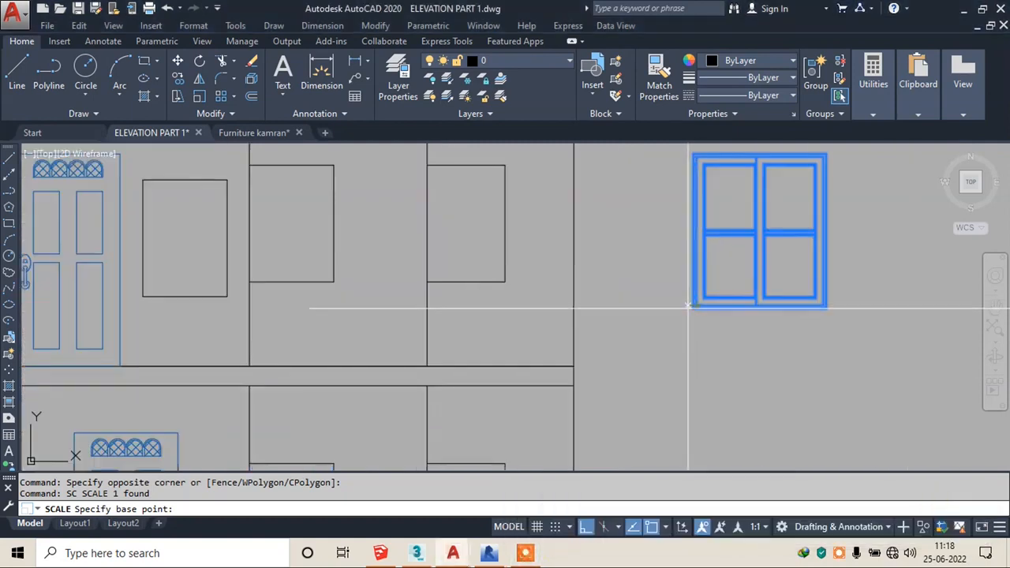
pyautogui.scroll(2, 694, 307)
pyautogui.click(693, 307)
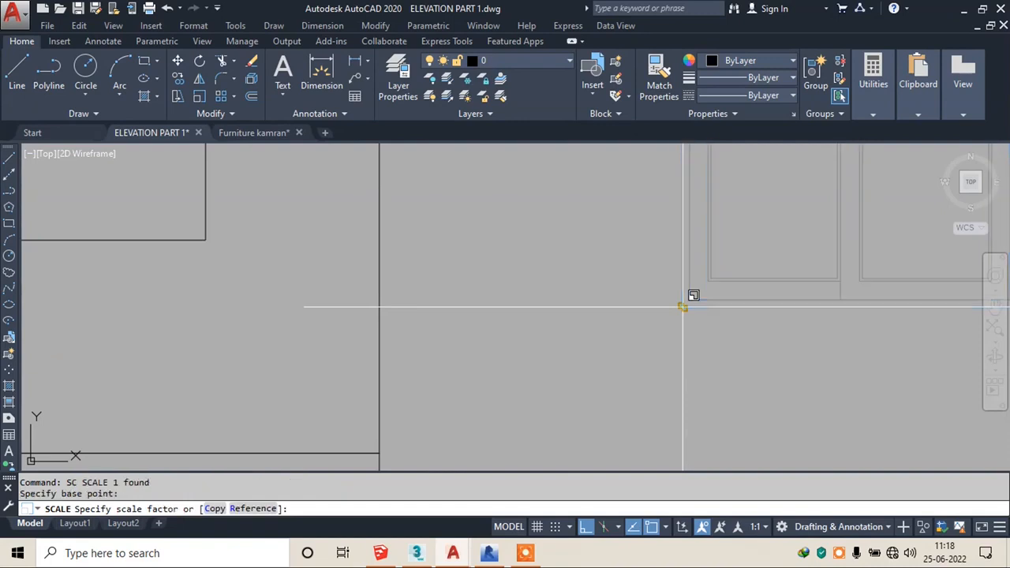
pyautogui.click(252, 508)
pyautogui.click(681, 306)
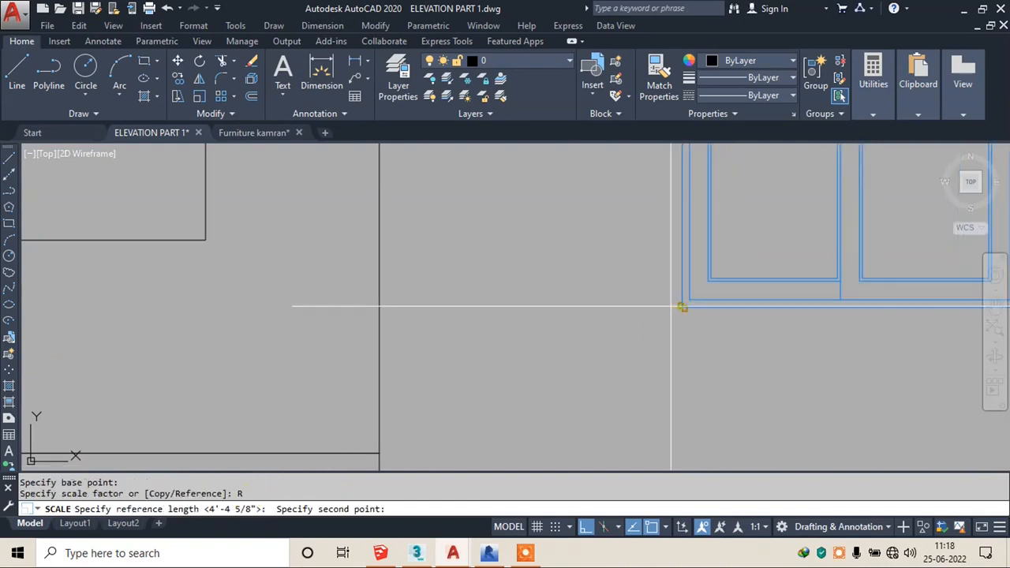
pyautogui.scroll(-2, 706, 310)
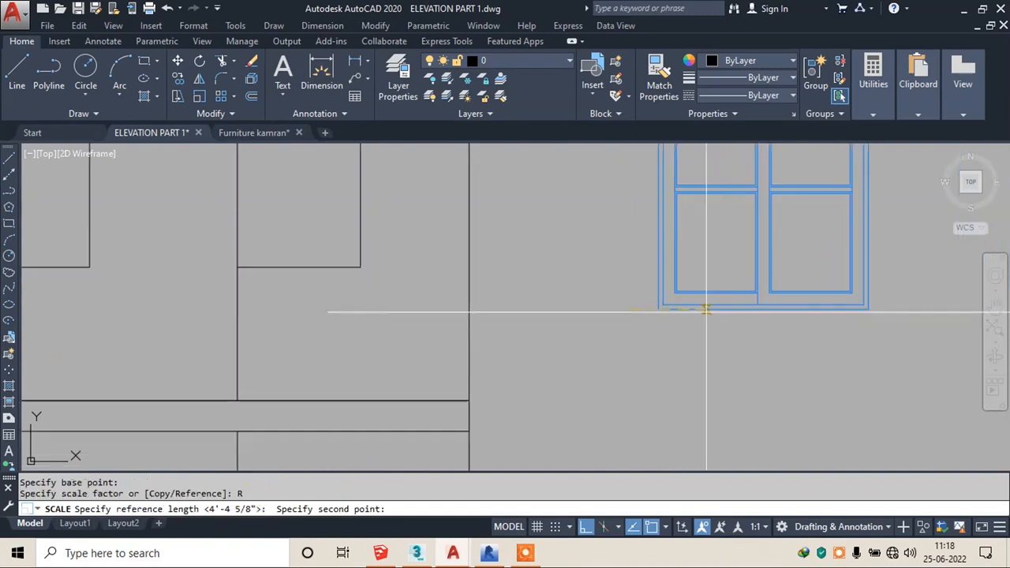
pyautogui.click(868, 308)
pyautogui.click(209, 508)
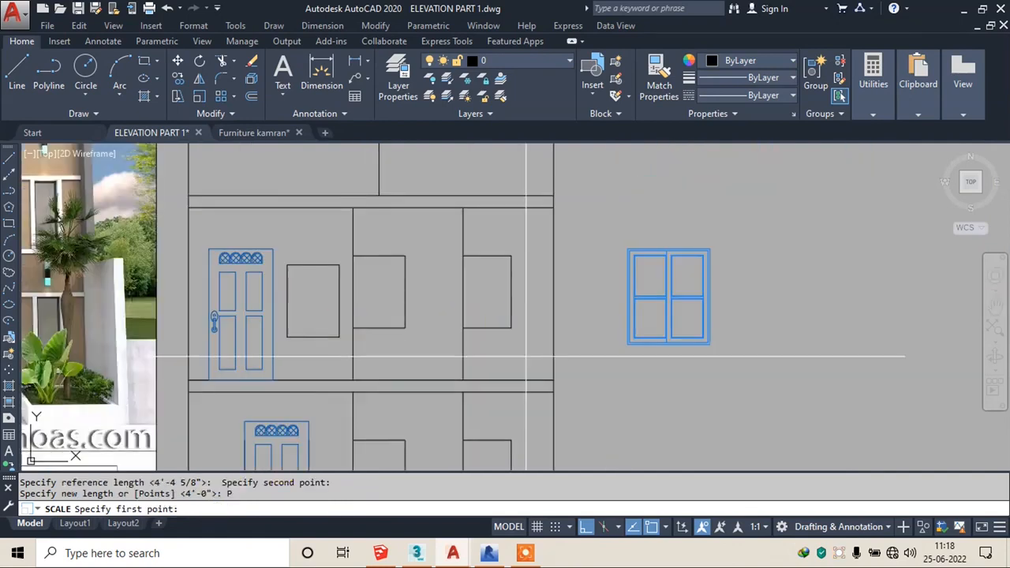
pyautogui.scroll(2, 316, 347)
pyautogui.click(262, 345)
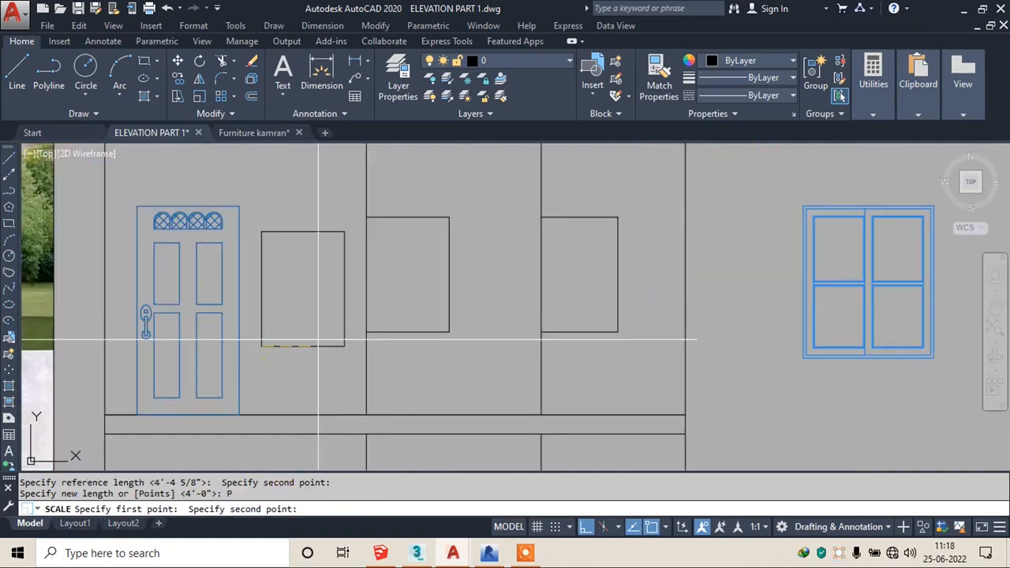
pyautogui.click(344, 347)
# - Move the scaled four-pane window by its lower-left corner onto the lower-left corner of the upper-floor opening beside the door
pyautogui.click(905, 240)
pyautogui.click(781, 385)
pyautogui.write('m')
pyautogui.press('Return')
pyautogui.scroll(3, 797, 359)
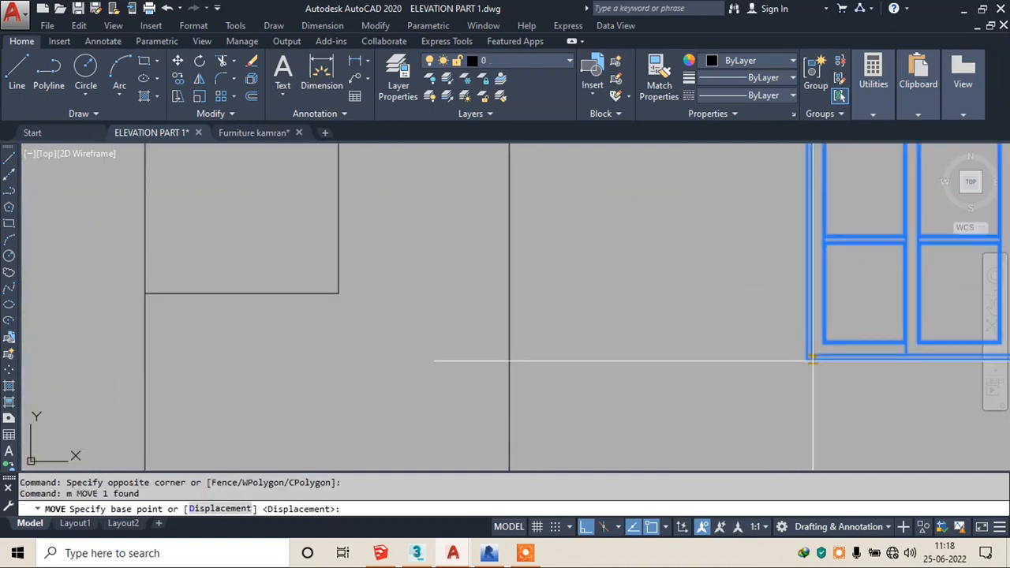
pyautogui.click(806, 359)
pyautogui.scroll(-4, 805, 339)
pyautogui.scroll(4, 494, 334)
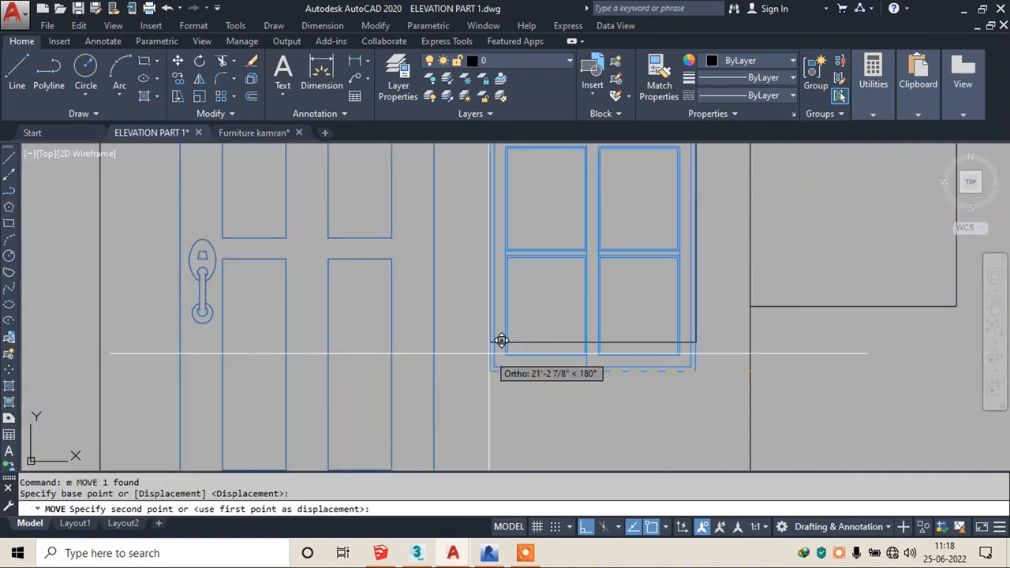
pyautogui.click(489, 342)
pyautogui.scroll(-4, 489, 341)
pyautogui.scroll(5, 481, 268)
pyautogui.press('Escape')
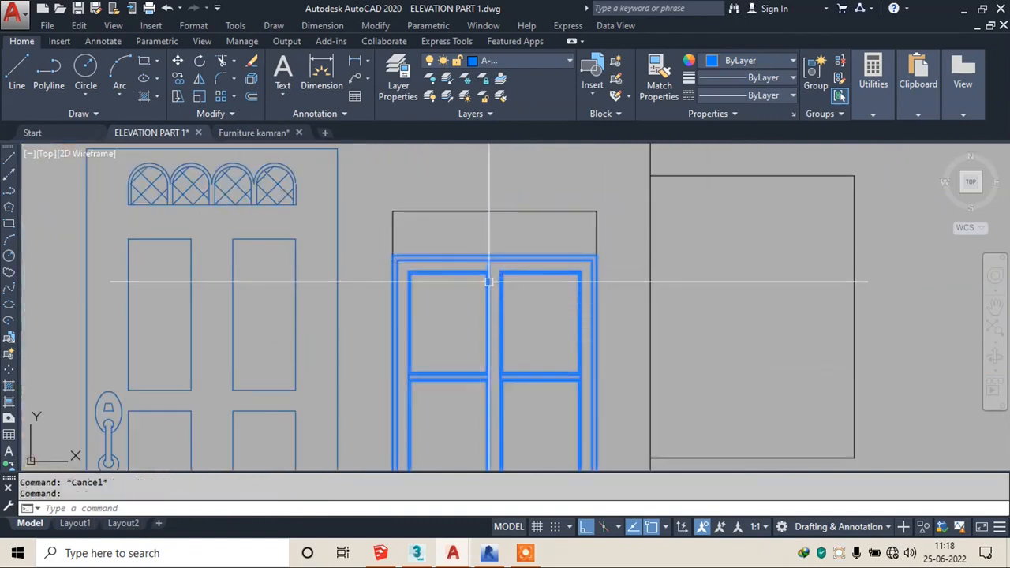
pyautogui.press('Escape')
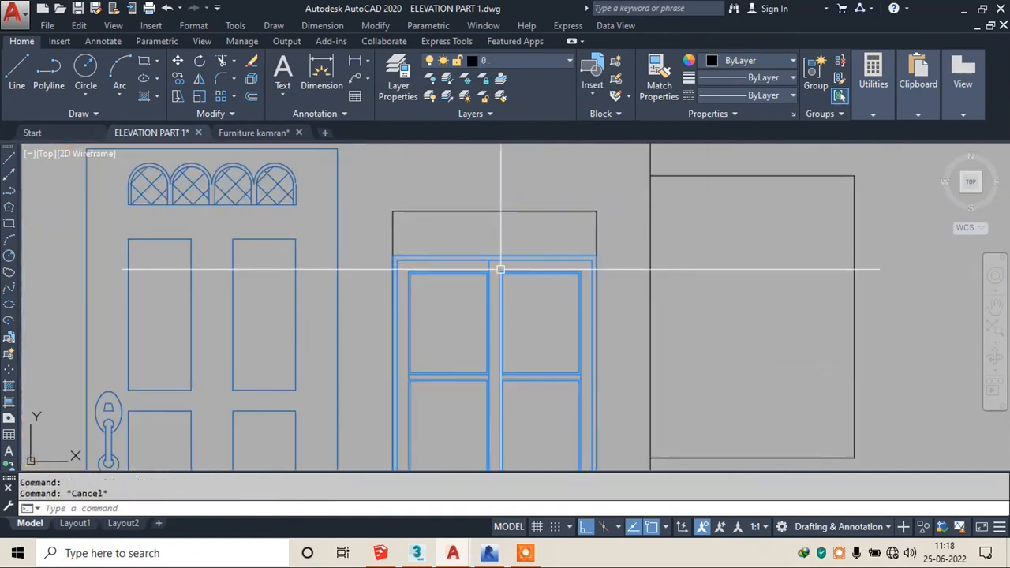
# - Explode the placed four-pane window block into separate lines
pyautogui.click(523, 234)
pyautogui.press('Escape')
pyautogui.moveTo(458, 276); pyautogui.dragTo(455, 250, button='middle')
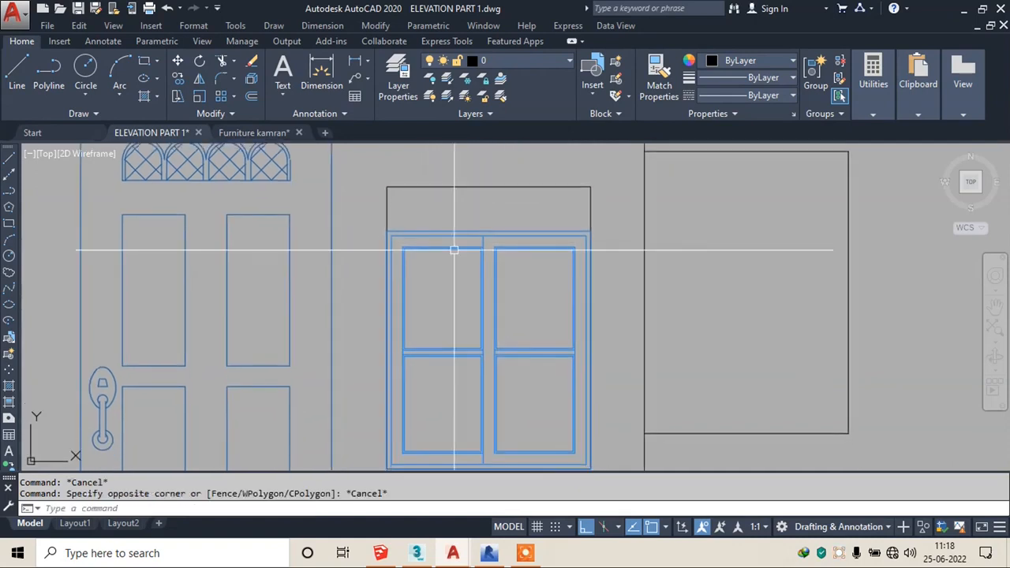
pyautogui.press('Return')
pyautogui.press('Escape')
# - Move the window's top frame and top pane lines up to the top edge of the opening
pyautogui.click(365, 208)
pyautogui.click(602, 297)
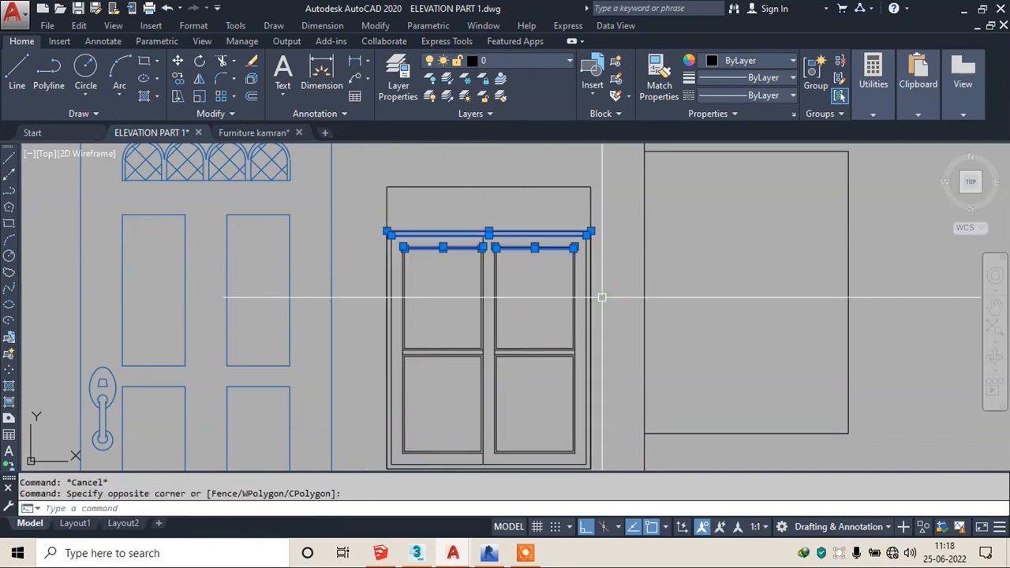
pyautogui.scroll(5, 552, 264)
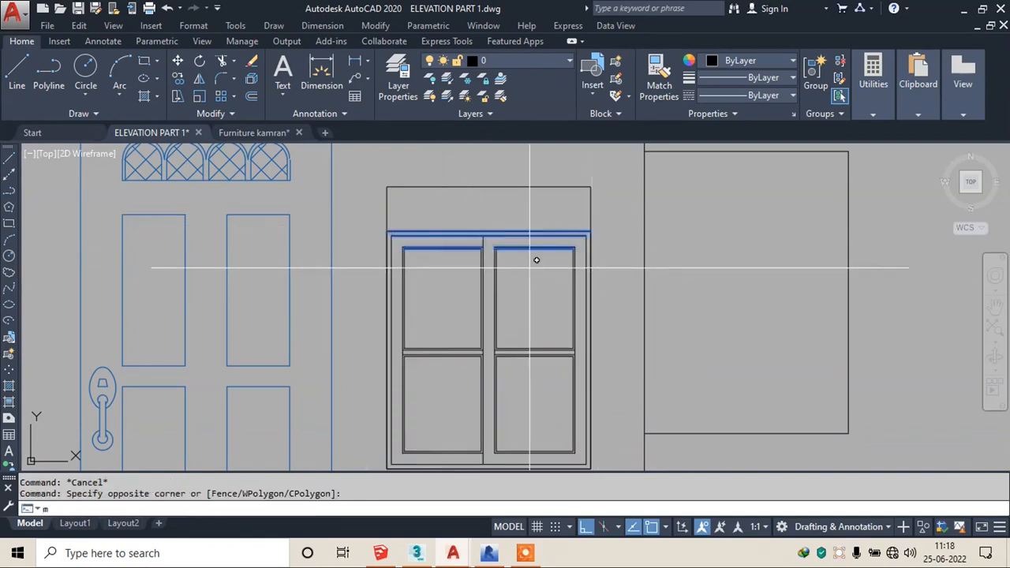
pyautogui.write('m')
pyautogui.press('Return')
pyautogui.click(369, 238)
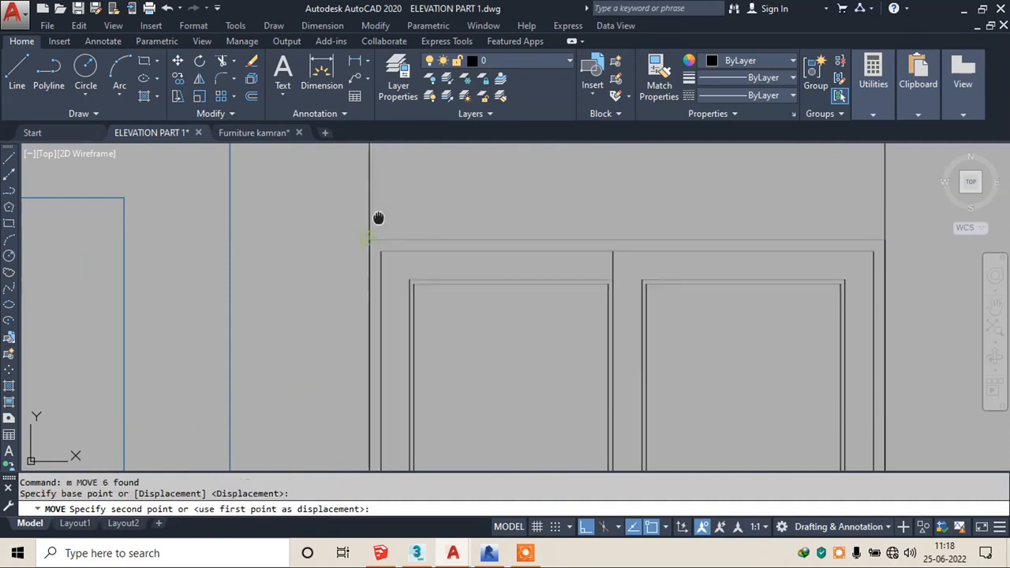
pyautogui.click(369, 192)
pyautogui.scroll(-2, 371, 192)
pyautogui.press('Escape')
# - Extend the window's vertical frame and pane lines up to the raised top lines
pyautogui.write('ex')
pyautogui.press('Return')
pyautogui.press('Return')
pyautogui.click(726, 321)
pyautogui.click(383, 362)
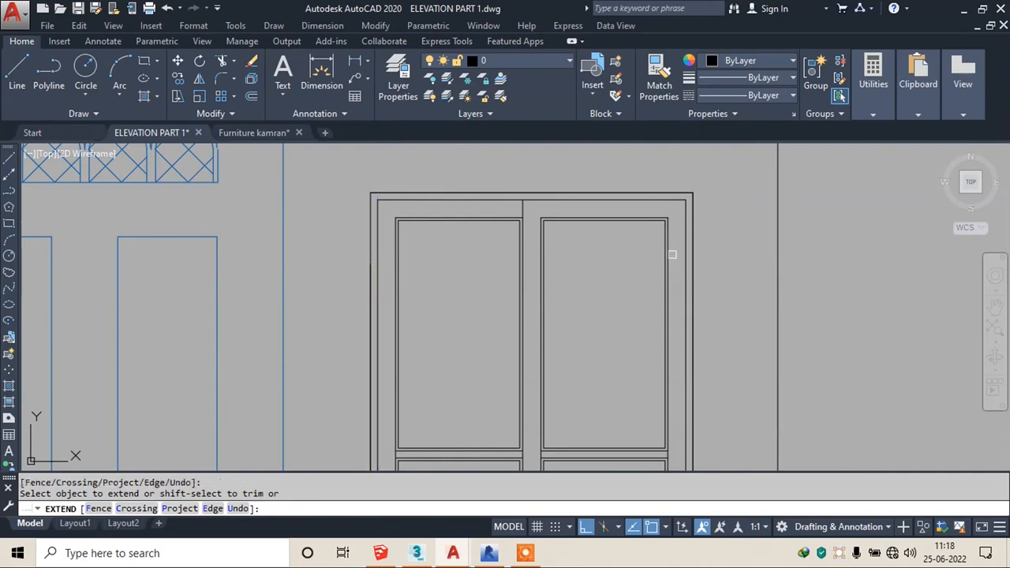
# - Try to trim and erase the overextended centre line above the upper panes
pyautogui.write('tr')
pyautogui.press('Return')
pyautogui.press('Return')
pyautogui.scroll(5, 537, 209)
pyautogui.click(498, 208)
pyautogui.click(494, 209)
pyautogui.press('Escape')
pyautogui.click(501, 205)
pyautogui.write('e')
pyautogui.press('Return')
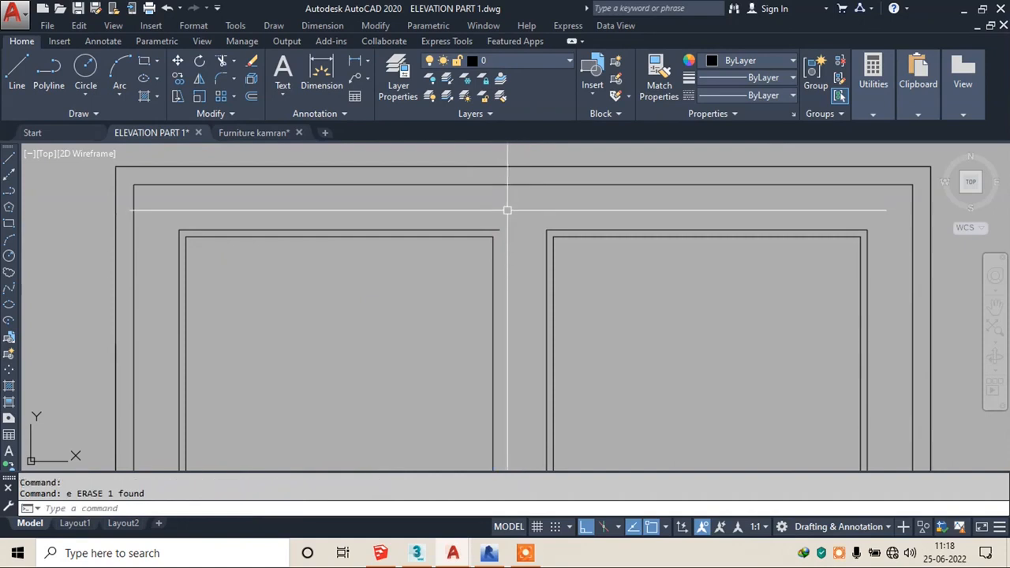
pyautogui.press('Return')
pyautogui.click(497, 206)
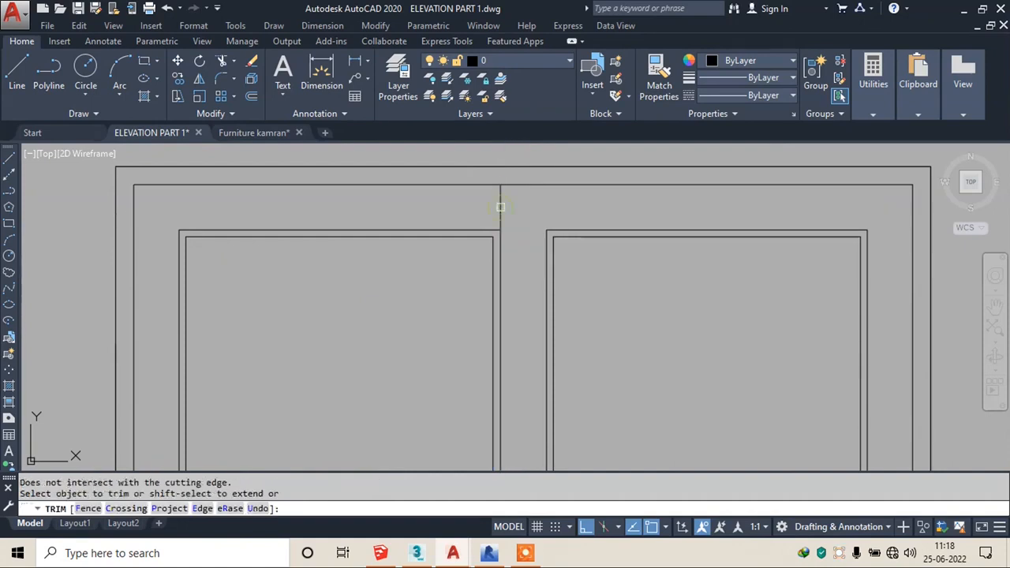
# - Extend the pane line to meet the centre line and trim the overextended stub above the upper panes
pyautogui.scroll(3, 504, 264)
pyautogui.press('Escape')
pyautogui.write('ex')
pyautogui.press('Return')
pyautogui.press('Return')
pyautogui.click(468, 293)
pyautogui.press('Escape')
pyautogui.write('tr')
pyautogui.press('Return')
pyautogui.press('Return')
pyautogui.click(500, 251)
pyautogui.click(446, 224)
pyautogui.scroll(-6, 445, 223)
pyautogui.click(466, 233)
# - Trim the vertical pane frame lines where they cross the gap between the upper and lower panes
pyautogui.scroll(-3, 516, 334)
pyautogui.scroll(6, 500, 264)
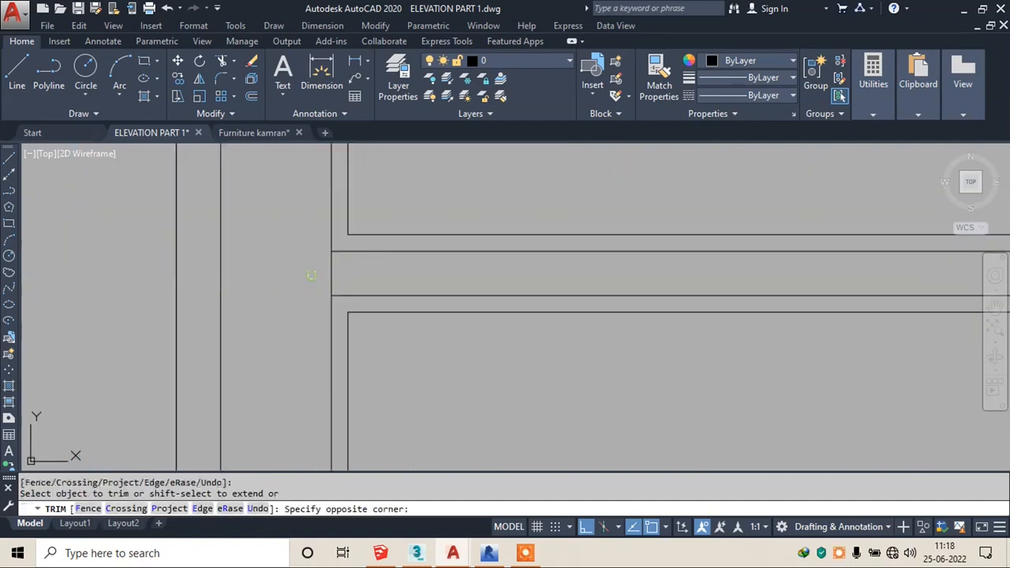
pyautogui.scroll(-4, 354, 273)
pyautogui.click(559, 276)
pyautogui.scroll(2, 650, 275)
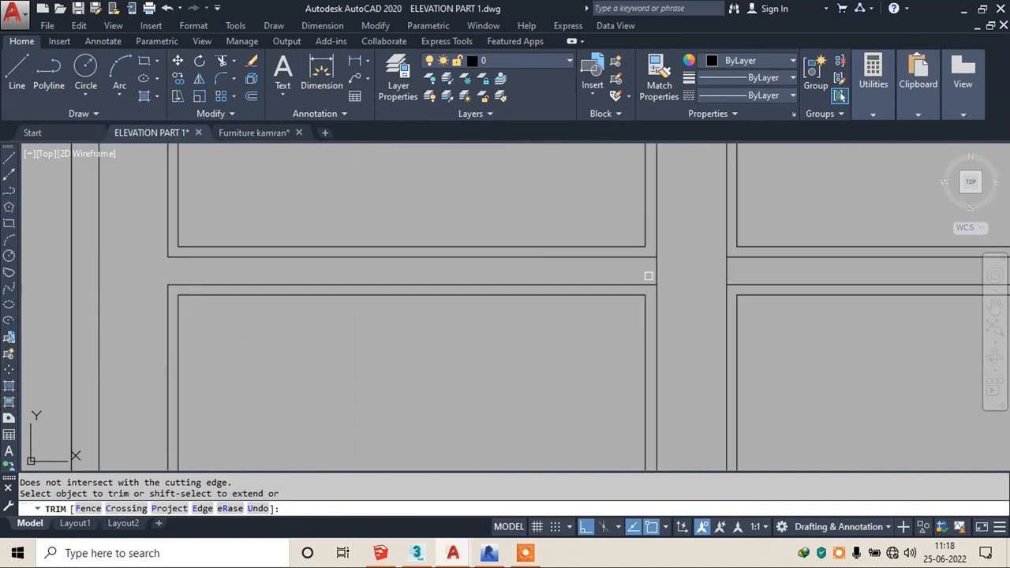
pyautogui.scroll(-3, 712, 269)
pyautogui.scroll(5, 505, 244)
pyautogui.click(505, 244)
pyautogui.scroll(-5, 504, 242)
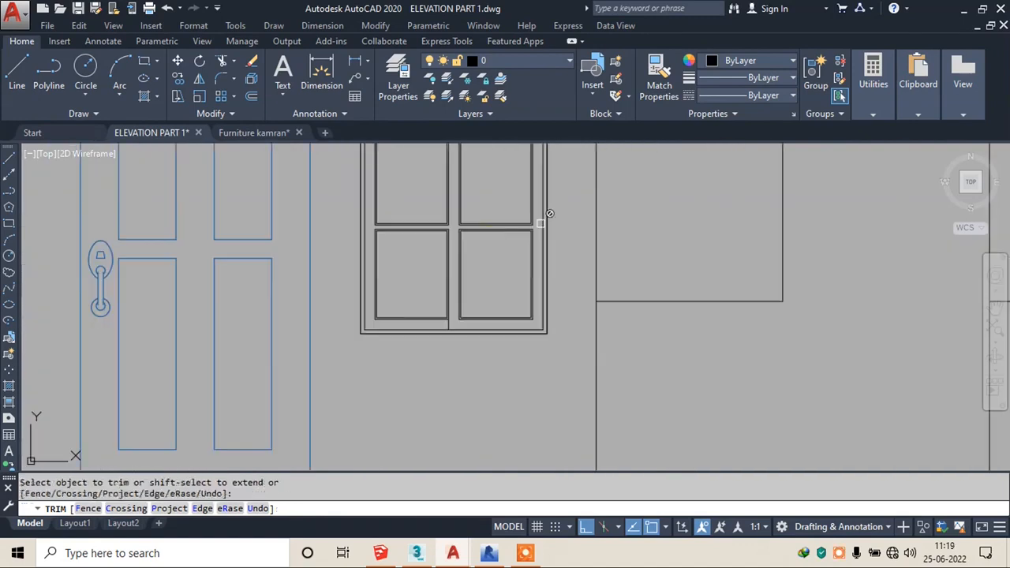
pyautogui.click(541, 223)
# - Extend the short horizontal pane line to its adjacent vertical and trim the leftover line pieces around the lower panes
pyautogui.scroll(5, 440, 325)
pyautogui.press('Escape')
pyautogui.write('ex')
pyautogui.press('Escape')
pyautogui.scroll(5, 475, 321)
pyautogui.write('e')
pyautogui.press('Return')
pyautogui.press('Return')
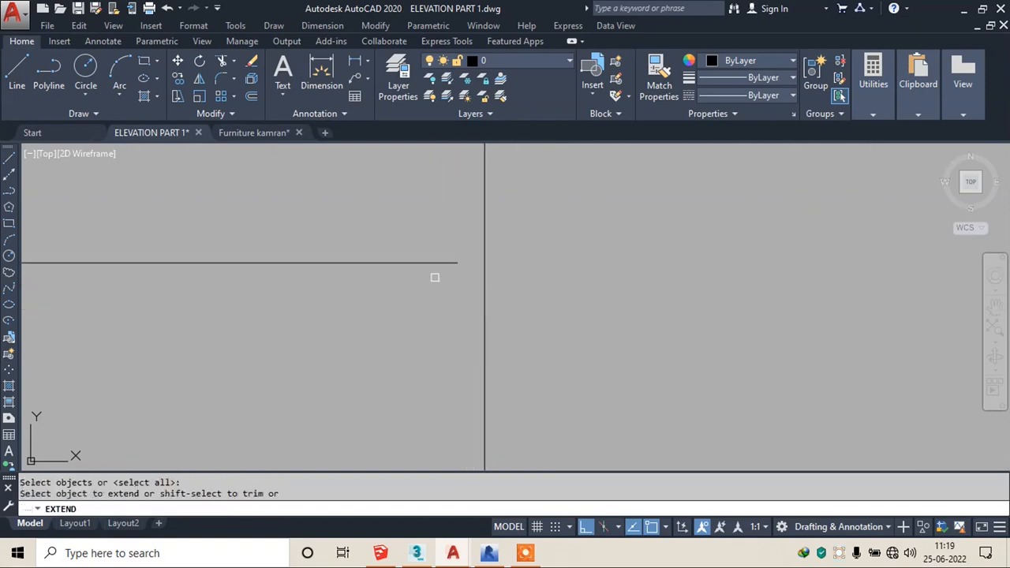
pyautogui.click(439, 251)
pyautogui.click(380, 307)
pyautogui.press('Escape')
pyautogui.scroll(-5, 445, 289)
pyautogui.write('tr')
pyautogui.press('Return')
pyautogui.press('Return')
pyautogui.click(414, 356)
pyautogui.click(529, 340)
pyautogui.scroll(-5, 530, 340)
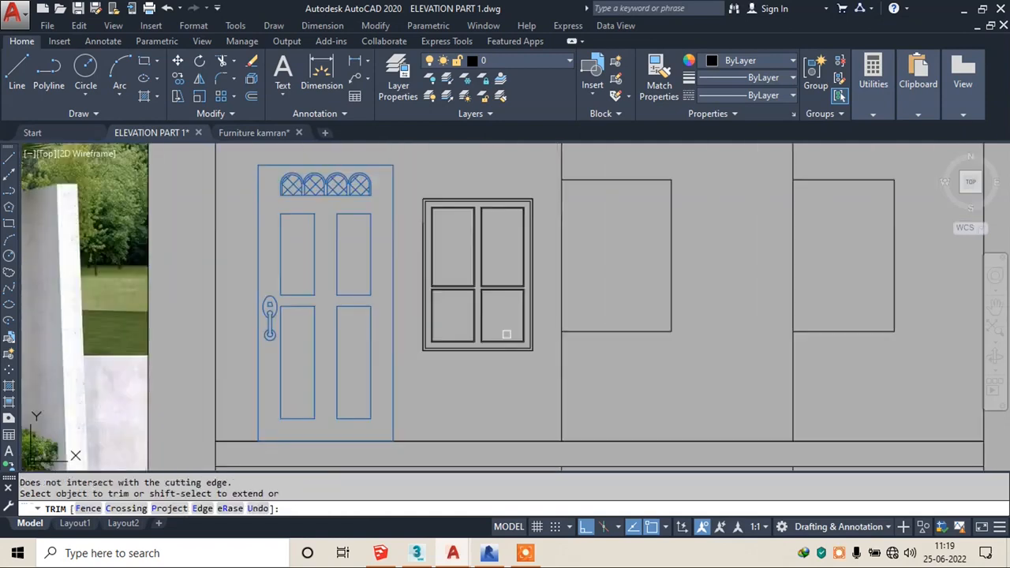
pyautogui.click(529, 258)
# - Compare the fitted upper-floor window with the doors and windows in the reference house picture
pyautogui.scroll(2, 529, 258)
pyautogui.scroll(-4, 529, 258)
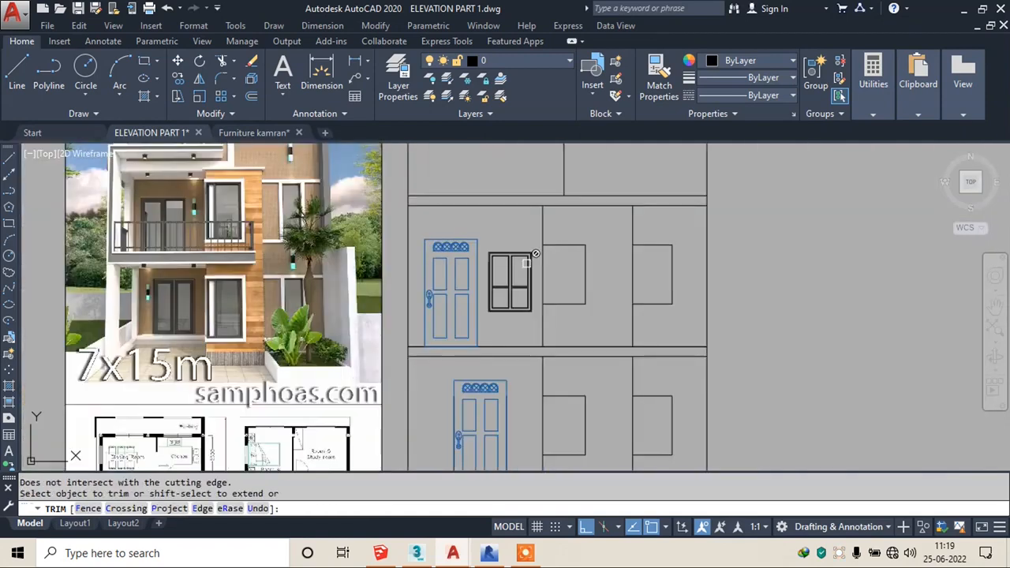
pyautogui.scroll(2, 530, 258)
pyautogui.scroll(-4, 527, 252)
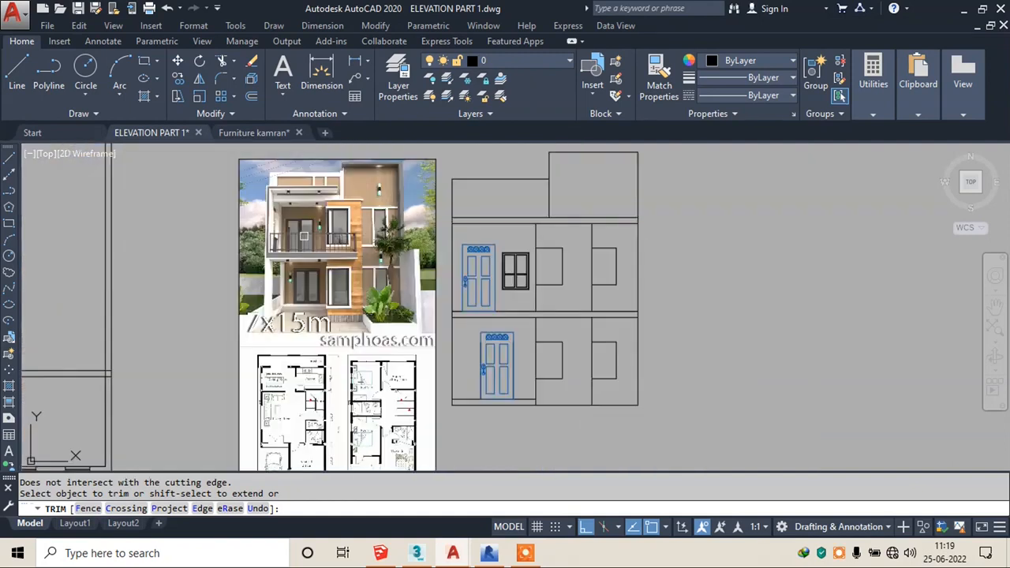
pyautogui.scroll(4, 322, 222)
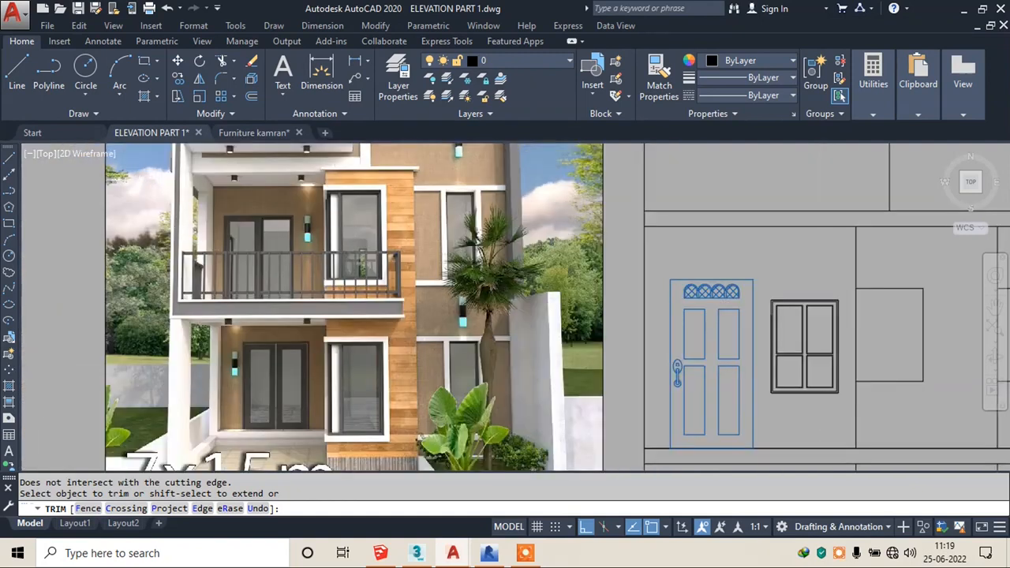
pyautogui.scroll(-4, 362, 265)
pyautogui.scroll(2, 605, 348)
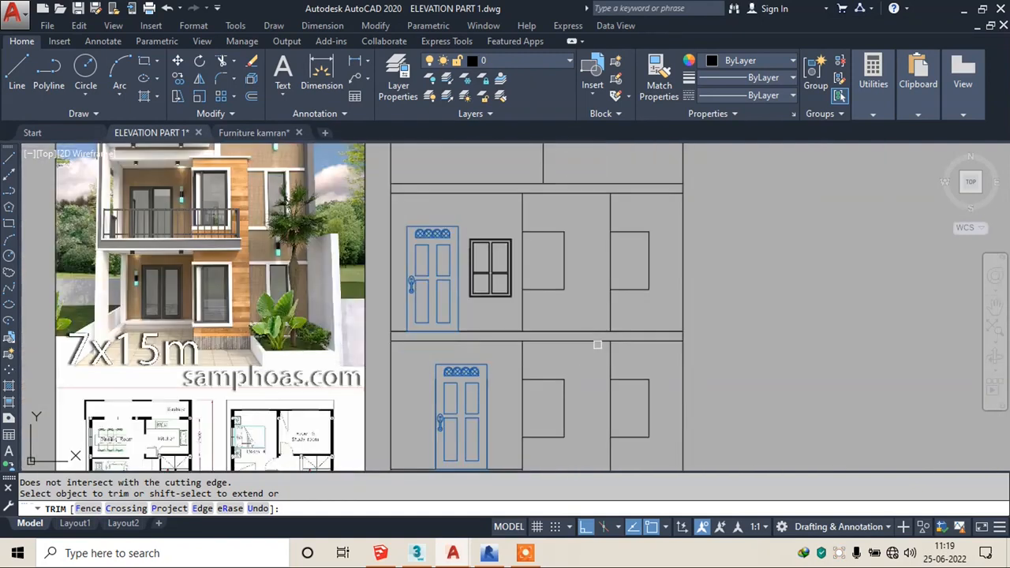
pyautogui.press('Escape')
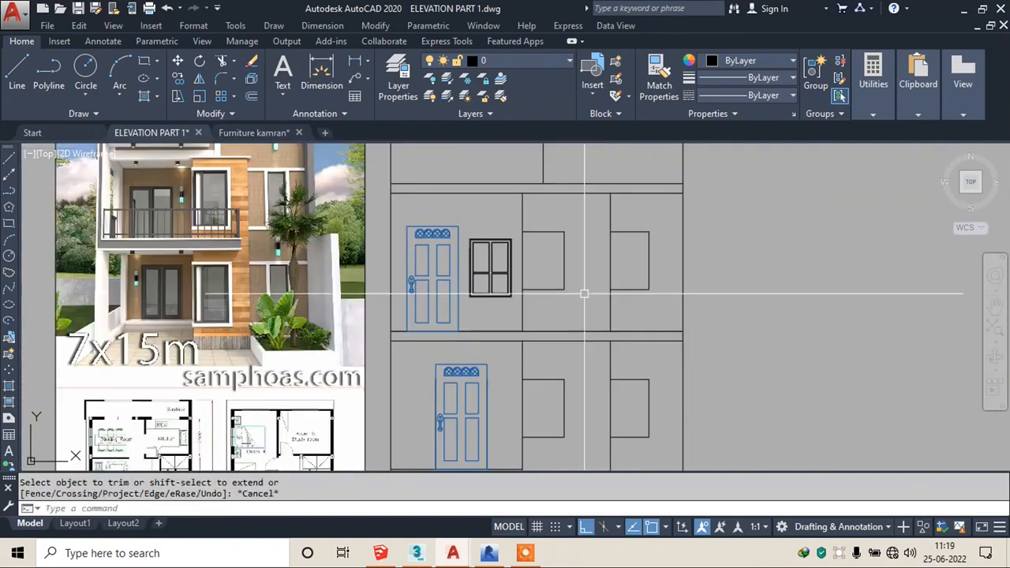
# - Copy the plain two-pane window block from the Furniture kamran drawing and paste it beside the house elevation in ELEVATION PART 1
pyautogui.click(235, 133)
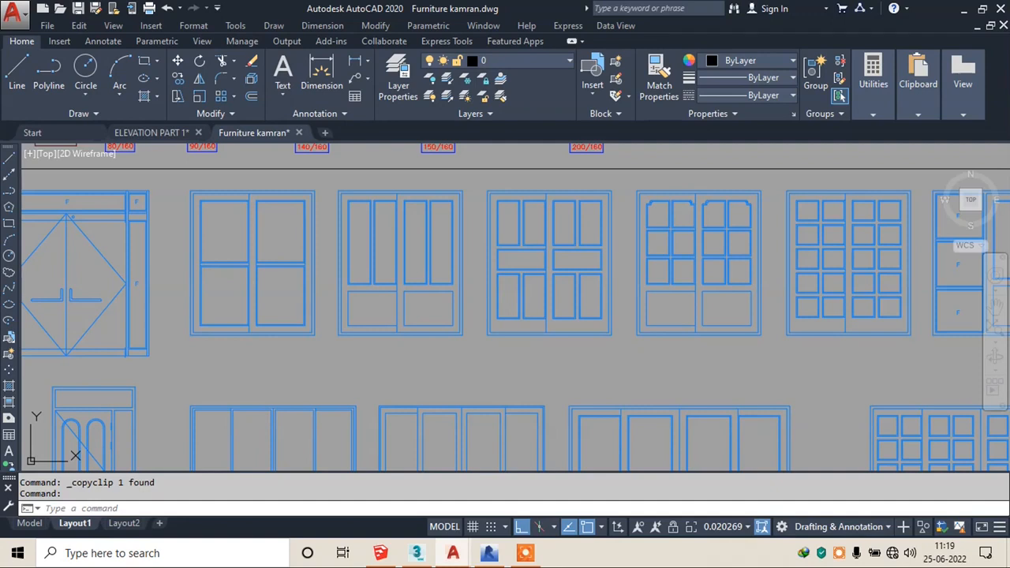
pyautogui.scroll(-3, 512, 307)
pyautogui.click(516, 309)
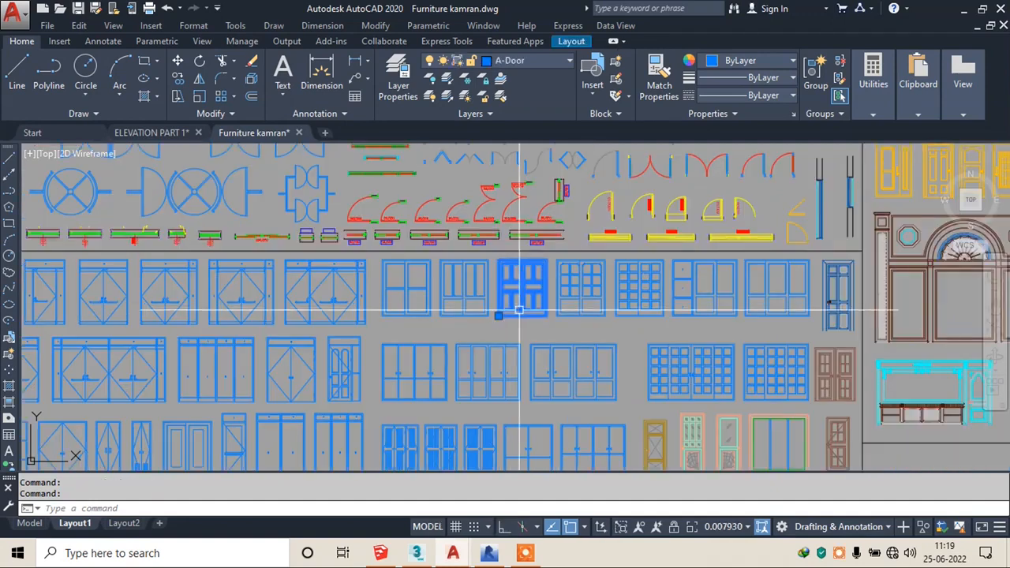
pyautogui.moveTo(535, 395); pyautogui.dragTo(542, 233, button='middle')
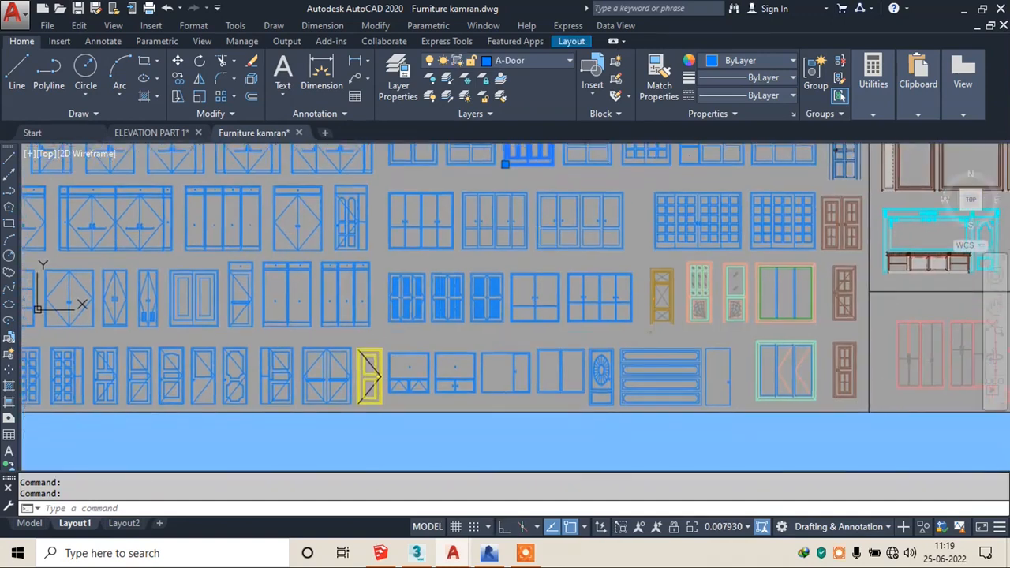
pyautogui.scroll(4, 550, 392)
pyautogui.press('Escape')
pyautogui.click(634, 261)
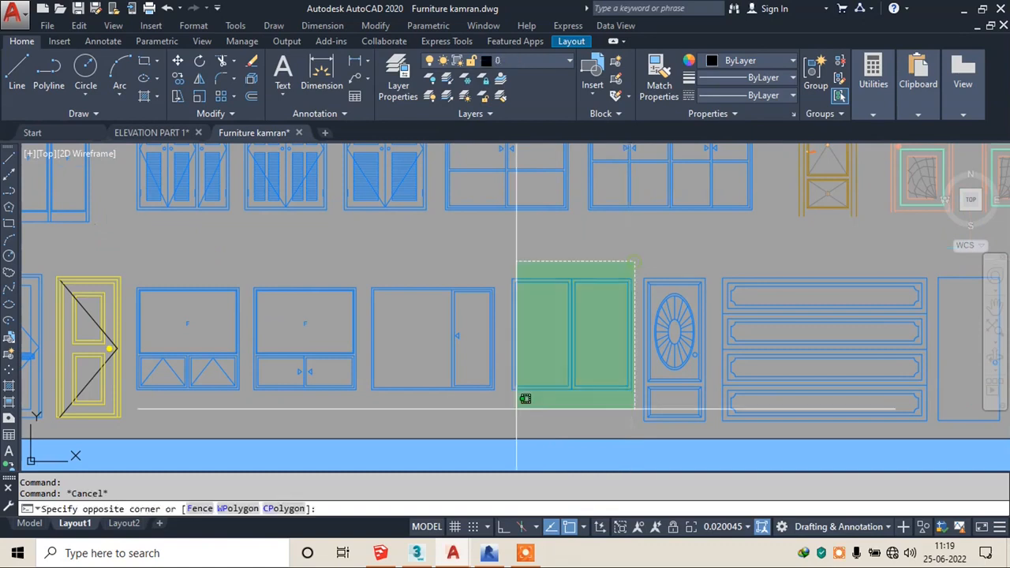
pyautogui.click(509, 416)
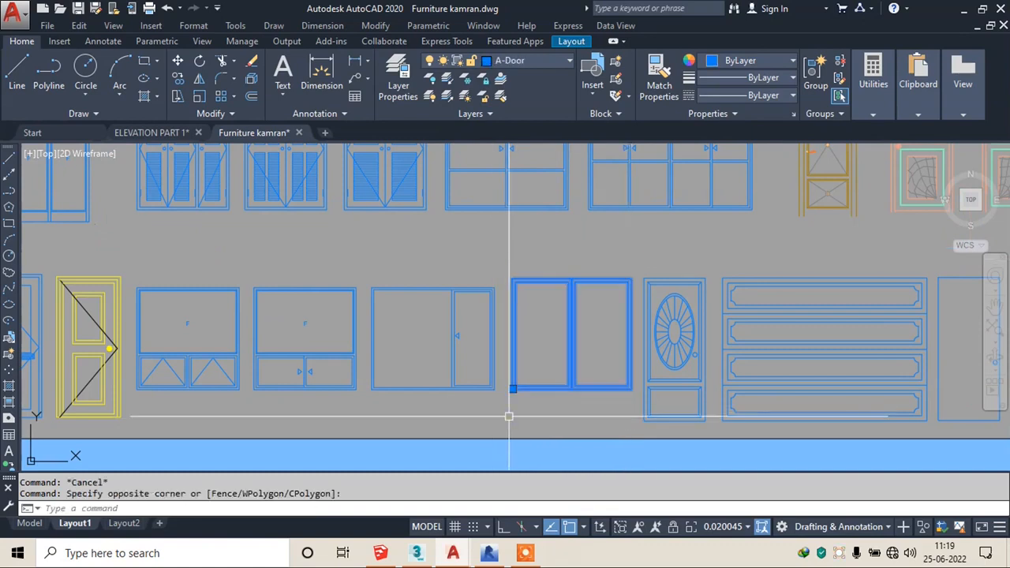
pyautogui.hotkey('ctrl', 'c')
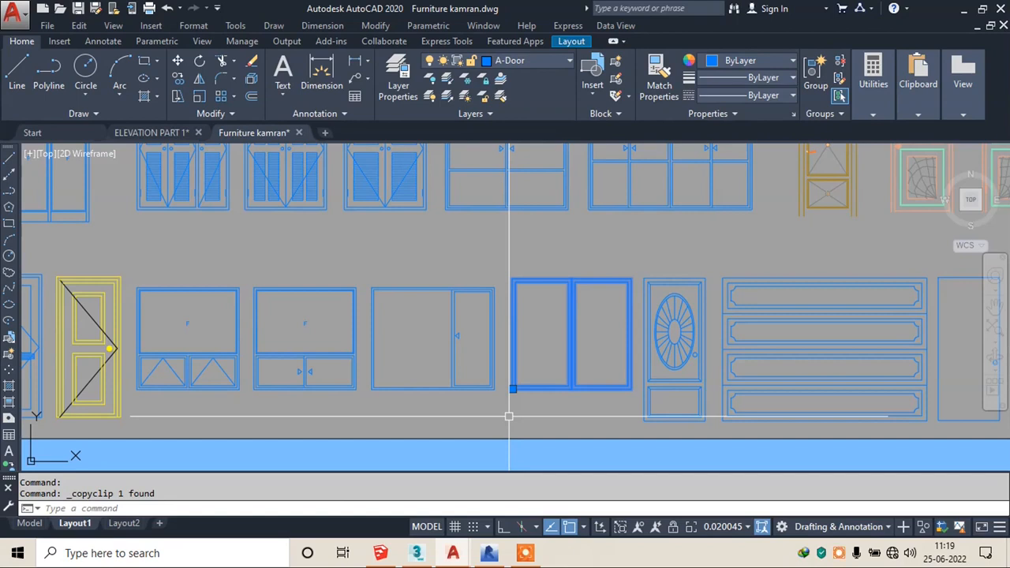
pyautogui.click(157, 132)
pyautogui.hotkey('ctrl', 'v')
pyautogui.press('Escape')
pyautogui.click(782, 308)
pyautogui.click(748, 352)
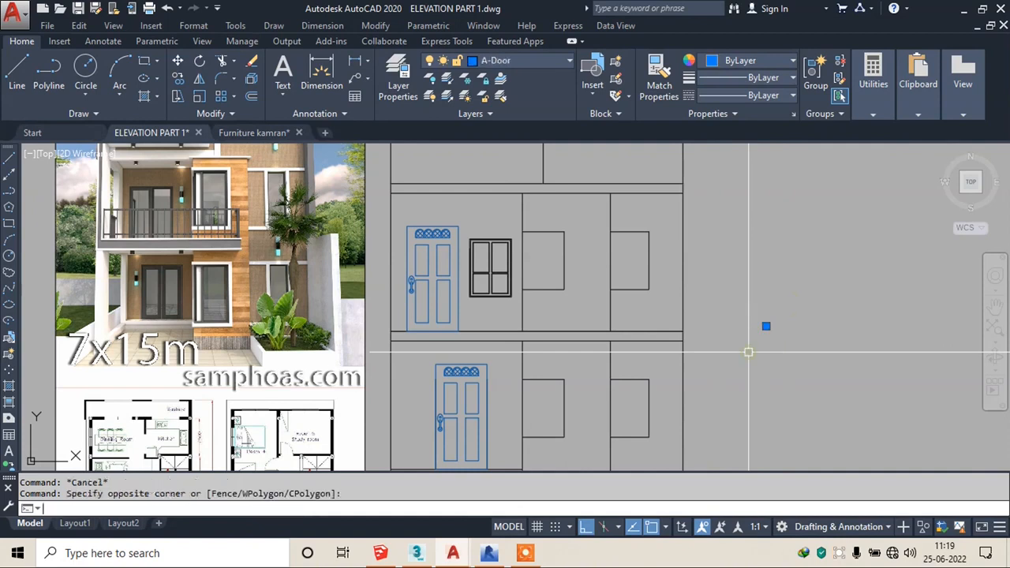
pyautogui.write('sc')
pyautogui.press('Return')
pyautogui.click(762, 348)
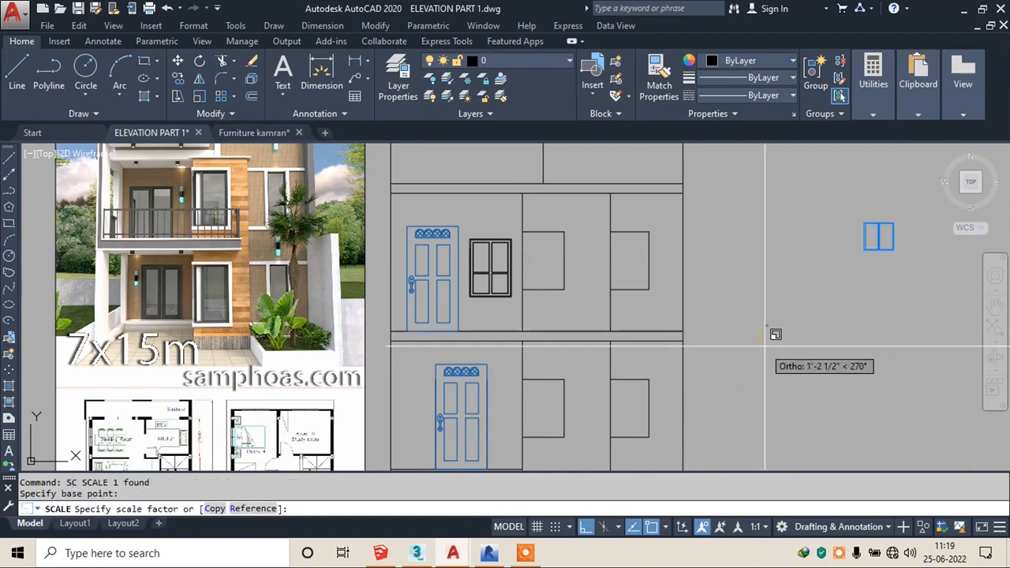
# - Move the pasted two-pane window block closer to the right side of the house elevation
pyautogui.click(896, 214)
pyautogui.click(844, 299)
pyautogui.write('m')
pyautogui.press('Return')
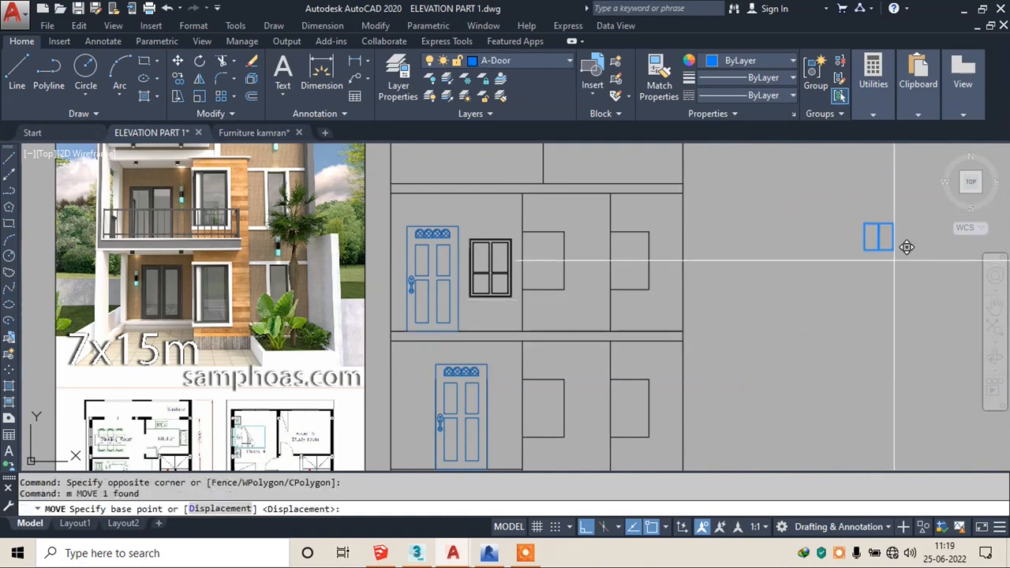
pyautogui.click(895, 260)
pyautogui.click(748, 337)
pyautogui.click(789, 187)
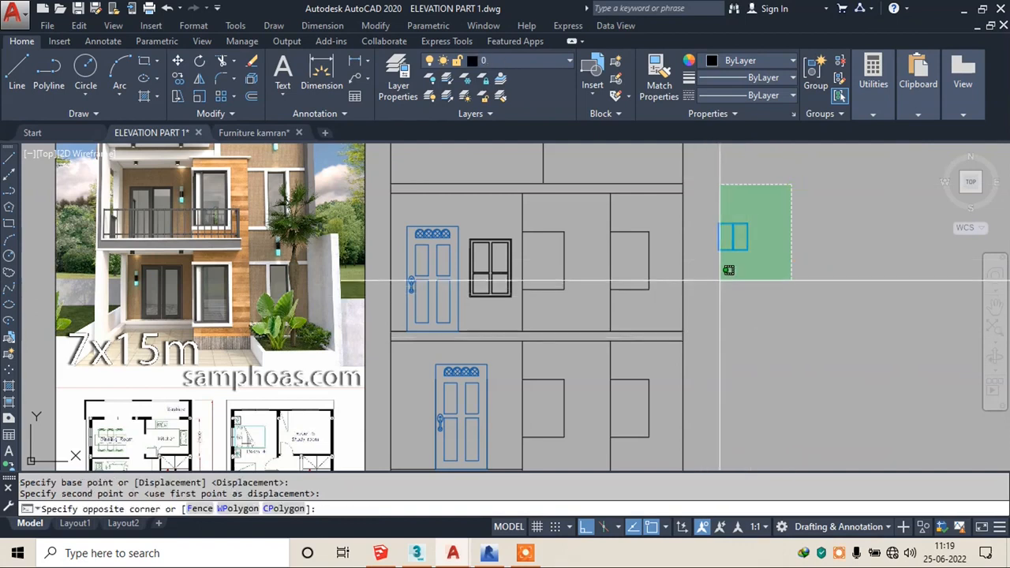
pyautogui.press('Escape')
pyautogui.write('sc')
pyautogui.press('Return')
pyautogui.click(765, 203)
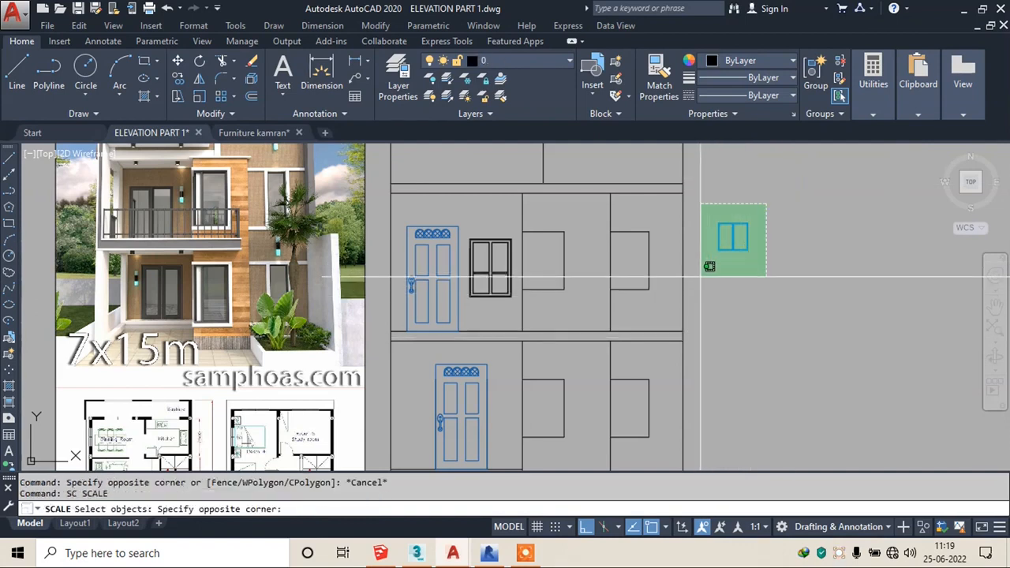
pyautogui.press('Return')
pyautogui.scroll(6, 720, 255)
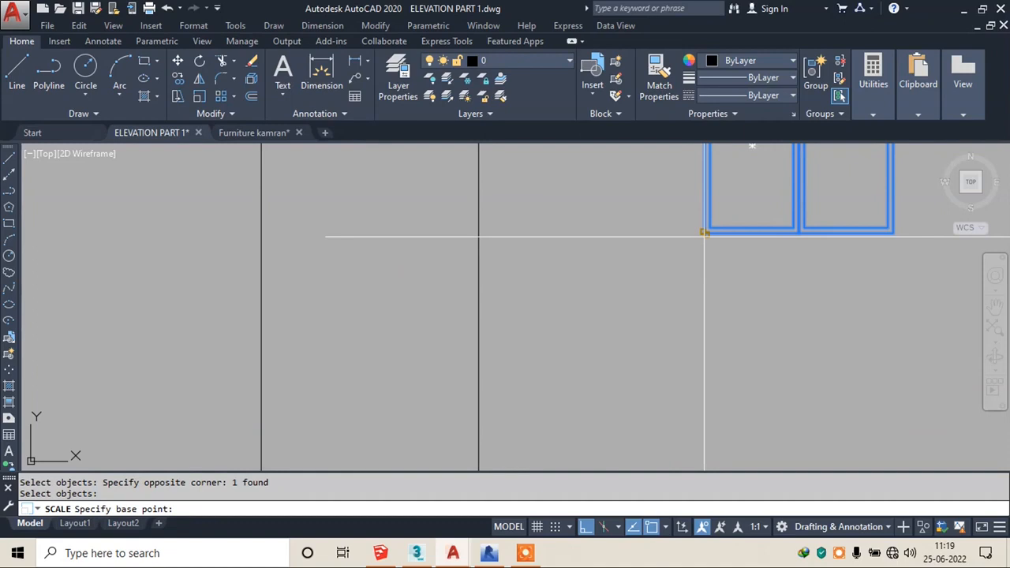
pyautogui.scroll(-5, 705, 234)
pyautogui.press('Escape')
# - Scale the two-pane window block by reference so its width matches the bottom edge of the upper-floor middle opening
pyautogui.scroll(3, 599, 332)
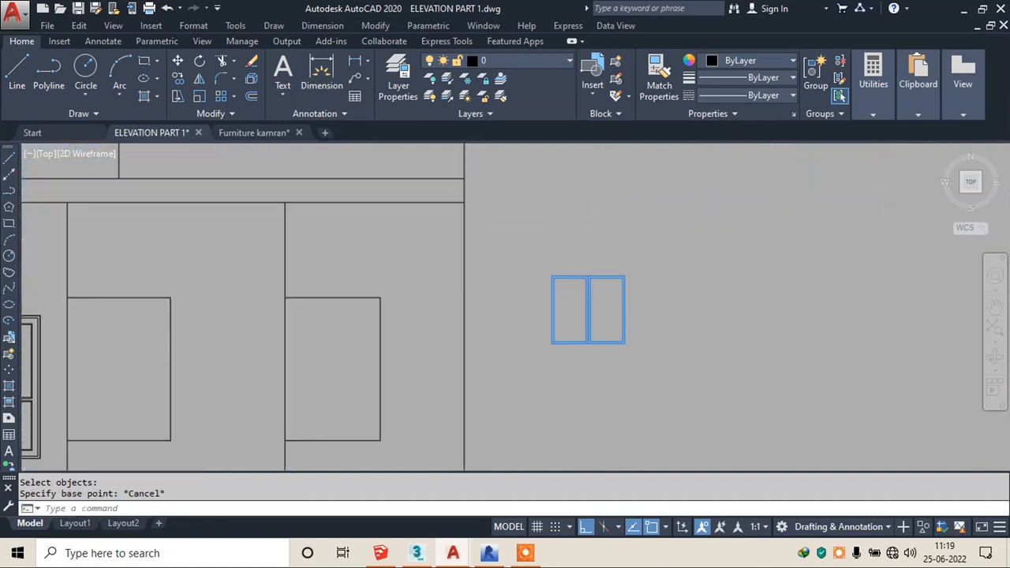
pyautogui.click(654, 255)
pyautogui.click(430, 419)
pyautogui.write('sc')
pyautogui.press('Return')
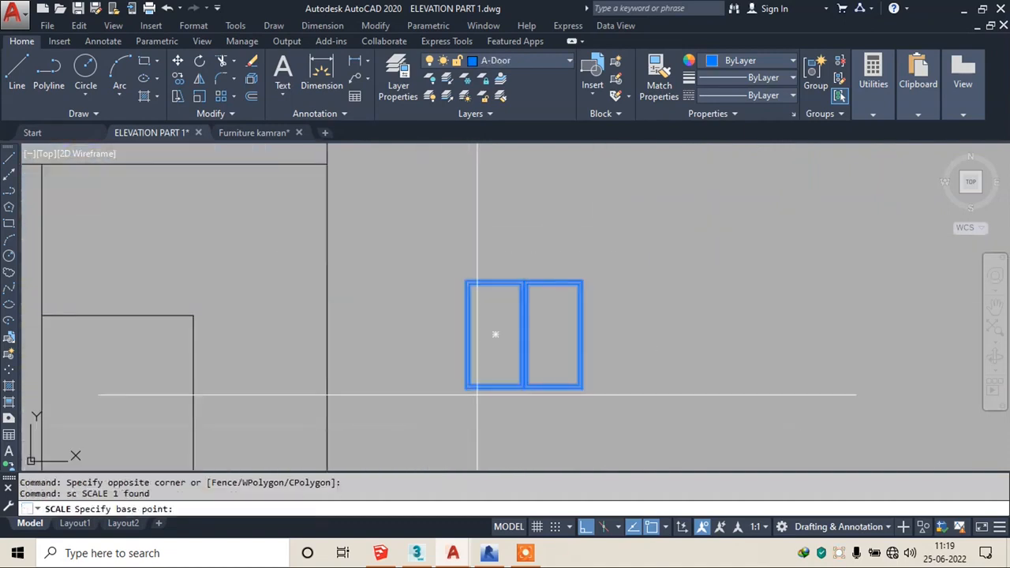
pyautogui.scroll(4, 458, 387)
pyautogui.click(442, 377)
pyautogui.scroll(-5, 483, 345)
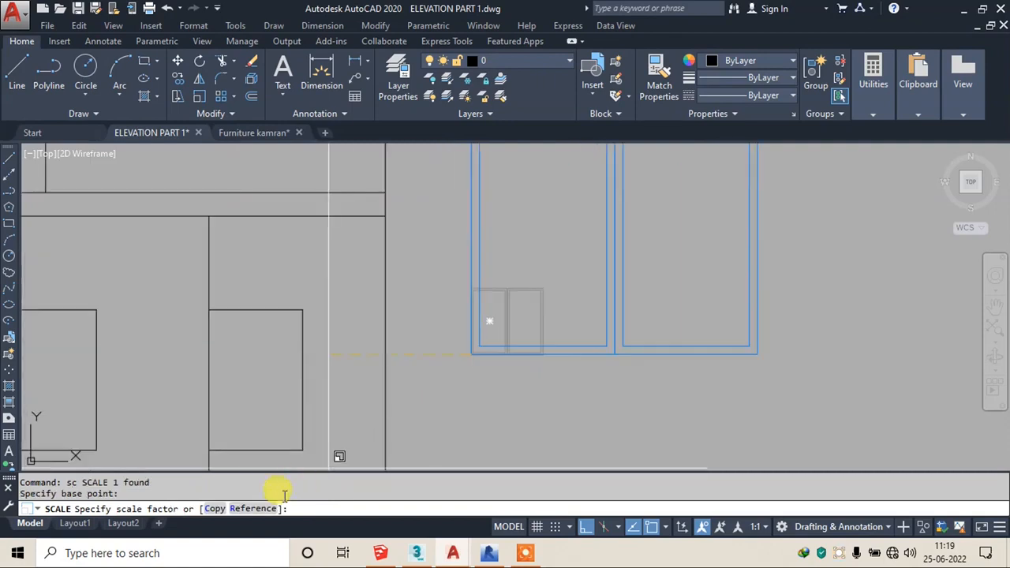
pyautogui.click(252, 508)
pyautogui.scroll(5, 473, 347)
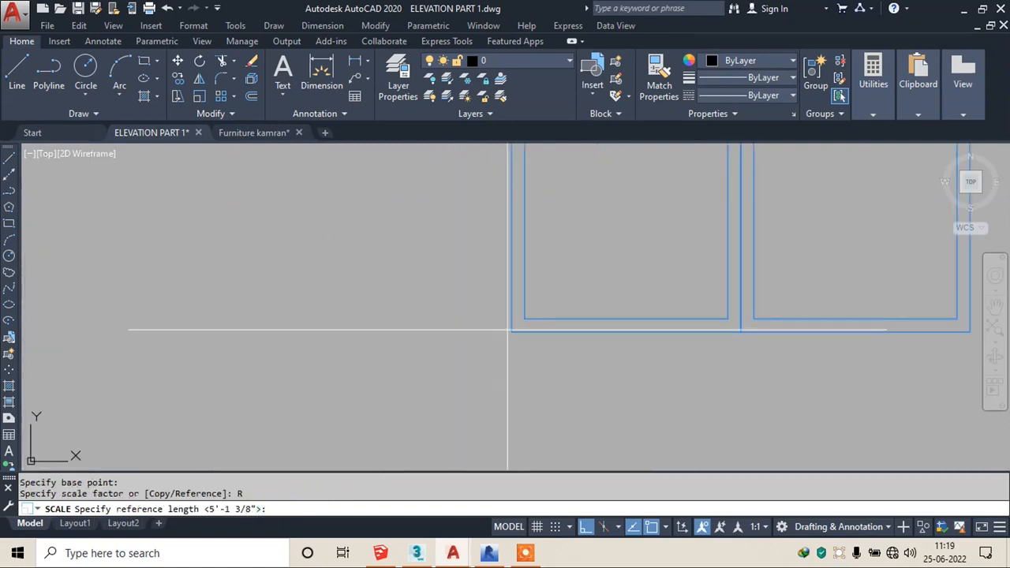
pyautogui.scroll(-2, 511, 332)
pyautogui.click(791, 331)
pyautogui.scroll(-3, 710, 327)
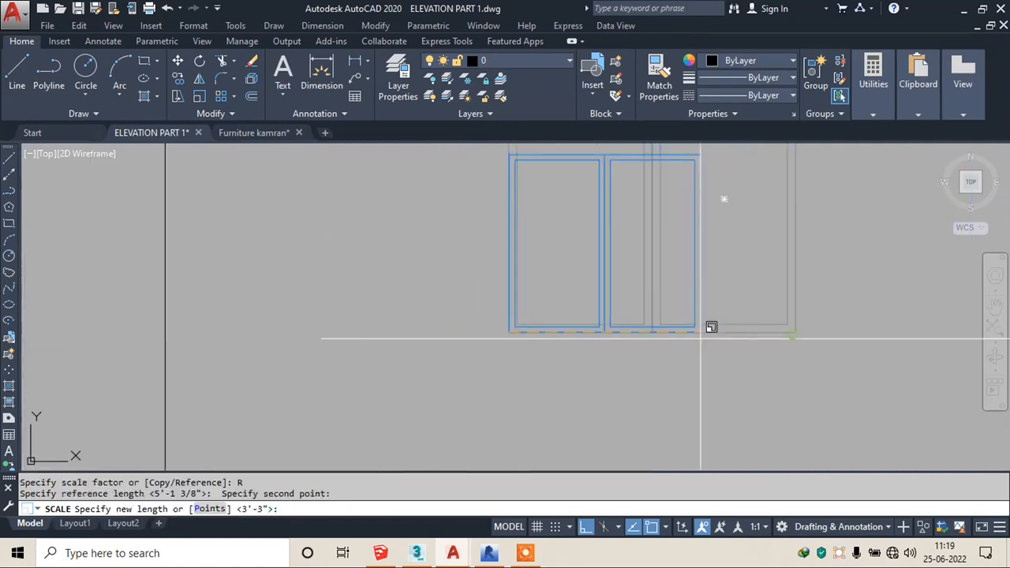
pyautogui.click(218, 510)
pyautogui.scroll(-4, 473, 354)
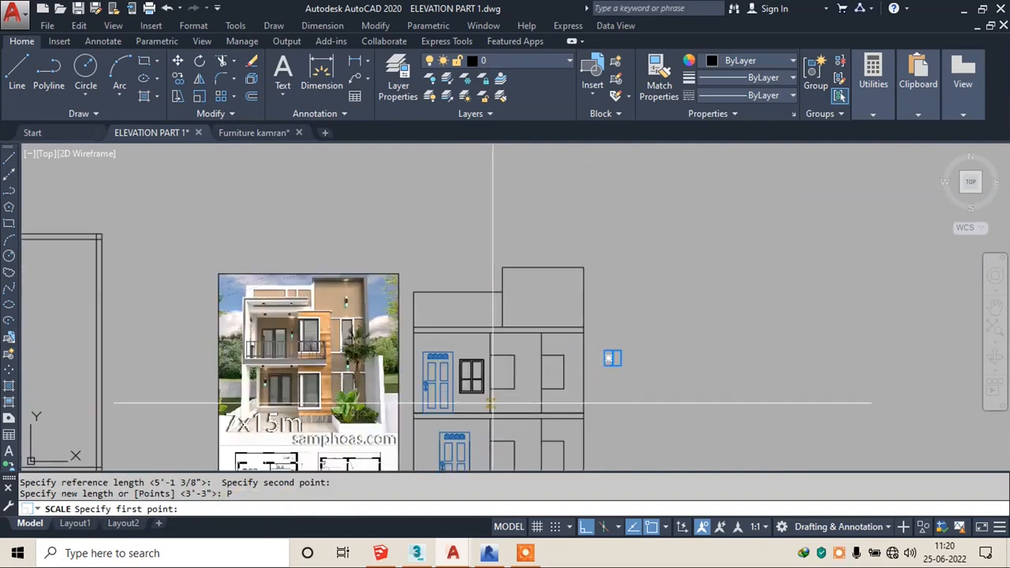
pyautogui.scroll(6, 475, 355)
pyautogui.click(481, 355)
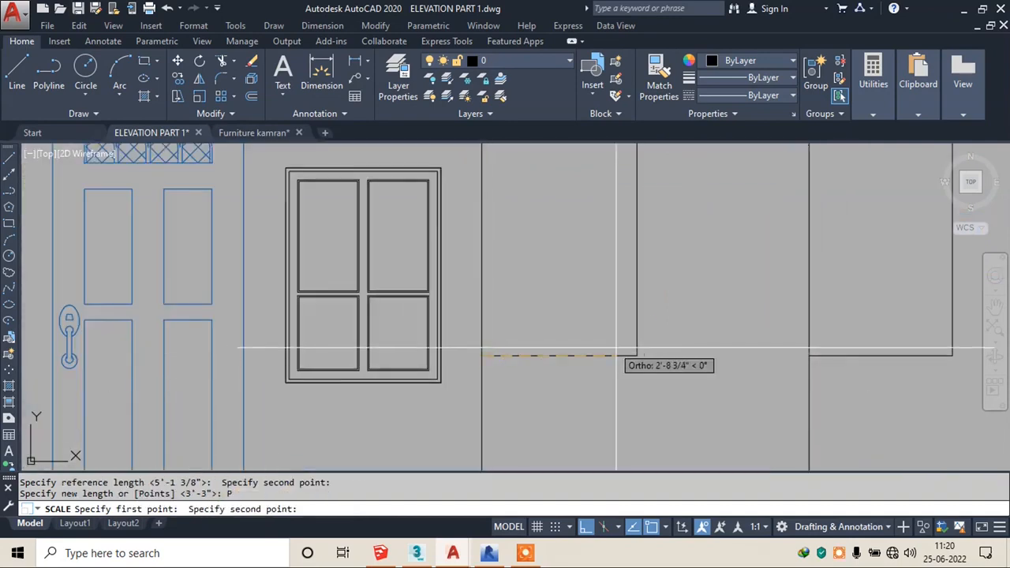
pyautogui.click(637, 355)
# - Move the scaled window block by its lower-left corner onto the lower-left corner of the upper-floor middle opening
pyautogui.scroll(-5, 766, 316)
pyautogui.scroll(2, 765, 316)
pyautogui.click(789, 223)
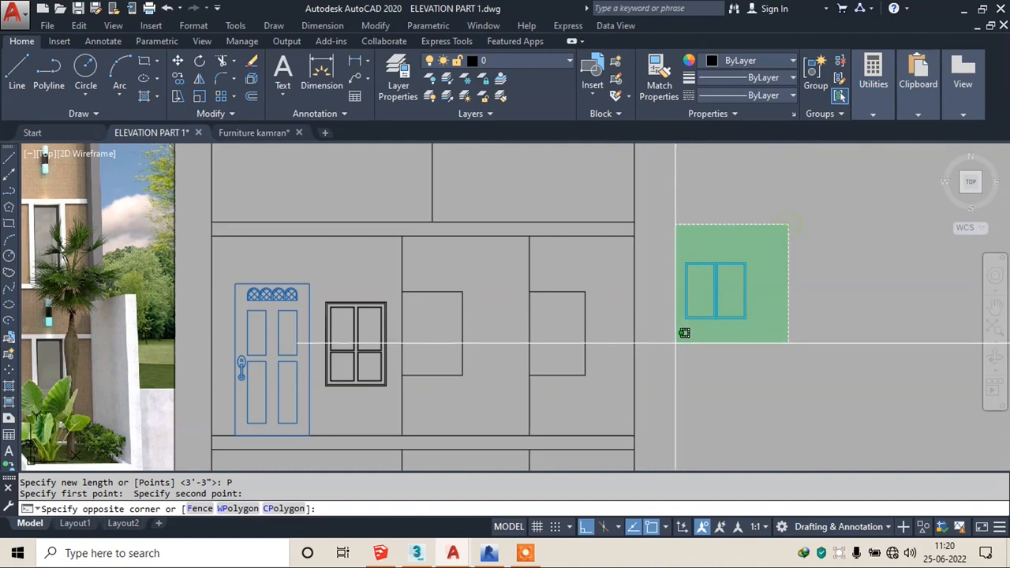
pyautogui.click(684, 334)
pyautogui.write('m')
pyautogui.press('Return')
pyautogui.scroll(6, 674, 324)
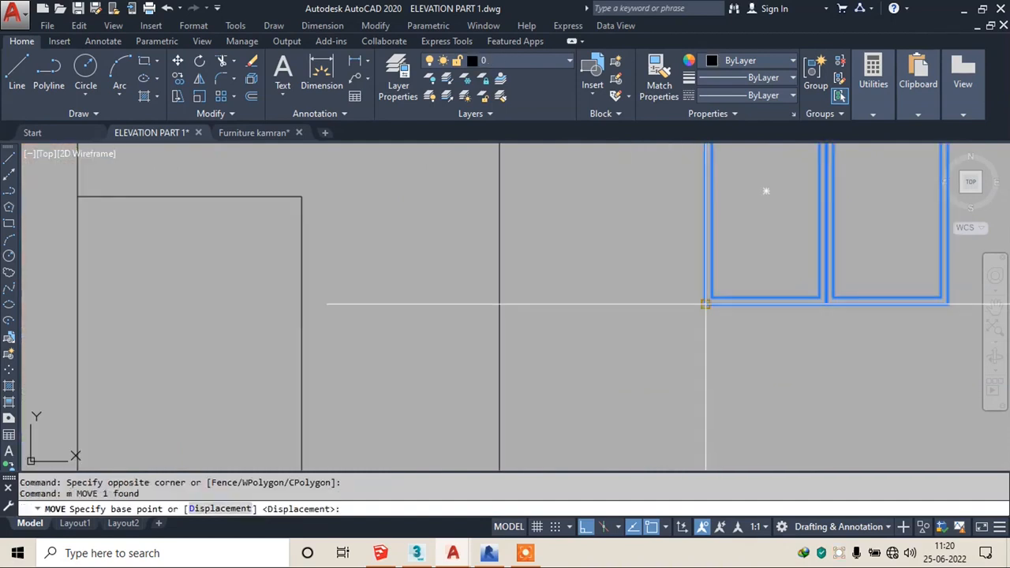
pyautogui.click(705, 303)
pyautogui.scroll(-3, 670, 312)
pyautogui.scroll(5, 445, 359)
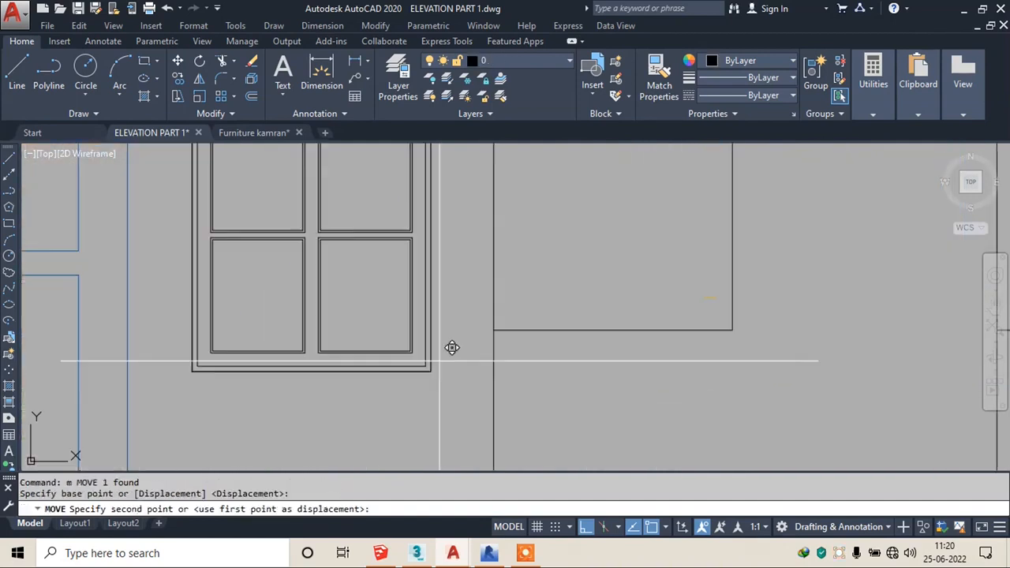
pyautogui.click(493, 330)
# - Explode the two-pane window block fitted in the upper-floor middle opening and test-select its top edges
pyautogui.scroll(-2, 491, 369)
pyautogui.moveTo(541, 253); pyautogui.dragTo(520, 334, button='middle')
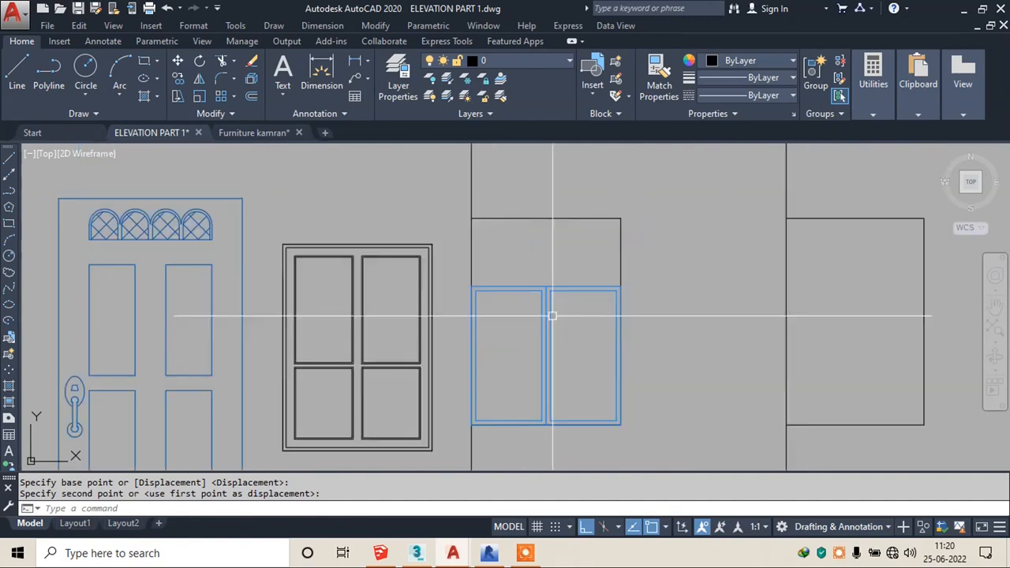
pyautogui.click(553, 316)
pyautogui.press('Escape')
pyautogui.write('x')
pyautogui.press('Return')
pyautogui.click(523, 334)
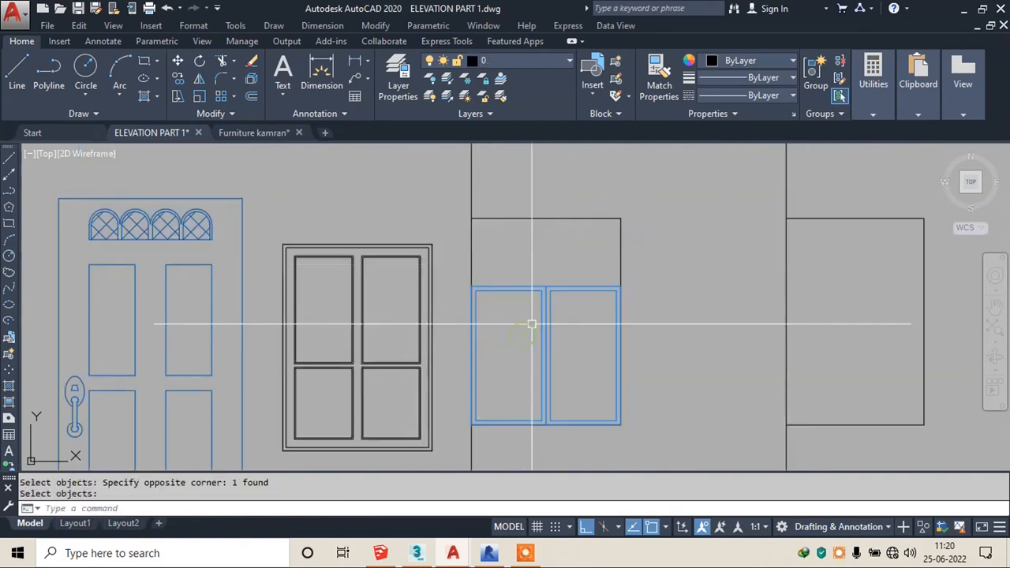
pyautogui.scroll(4, 548, 286)
pyautogui.click(507, 248)
pyautogui.click(478, 286)
pyautogui.scroll(2, 578, 280)
pyautogui.click(639, 237)
pyautogui.click(596, 313)
pyautogui.press('Escape')
pyautogui.click(191, 235)
pyautogui.click(896, 347)
pyautogui.press('Escape')
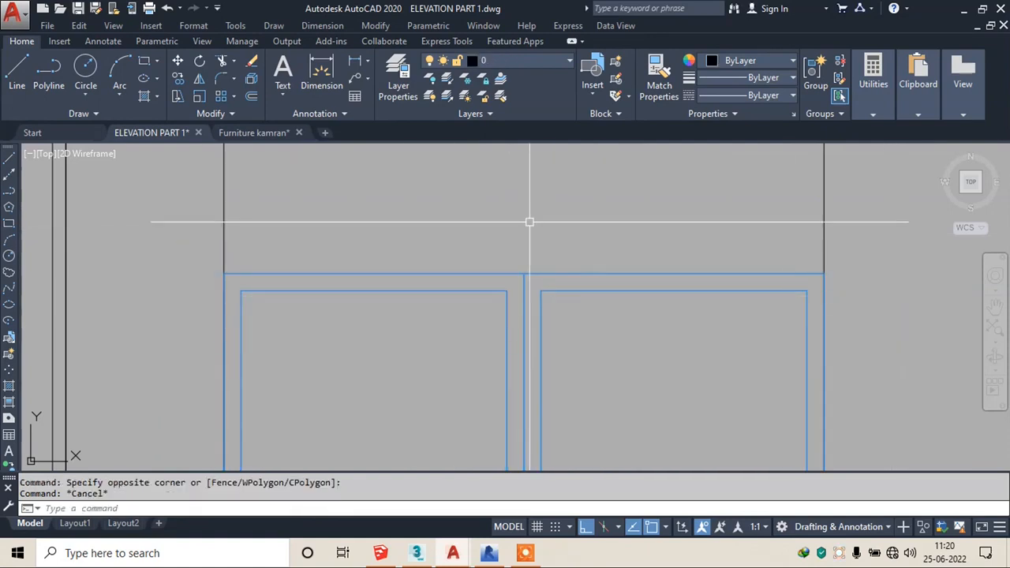
# - Explode the window's still-grouped parts around the centre mullion into separate lines
pyautogui.write('x')
pyautogui.press('space')
pyautogui.click(555, 237)
pyautogui.click(507, 318)
pyautogui.press('space')
pyautogui.click(497, 279)
pyautogui.click(491, 268)
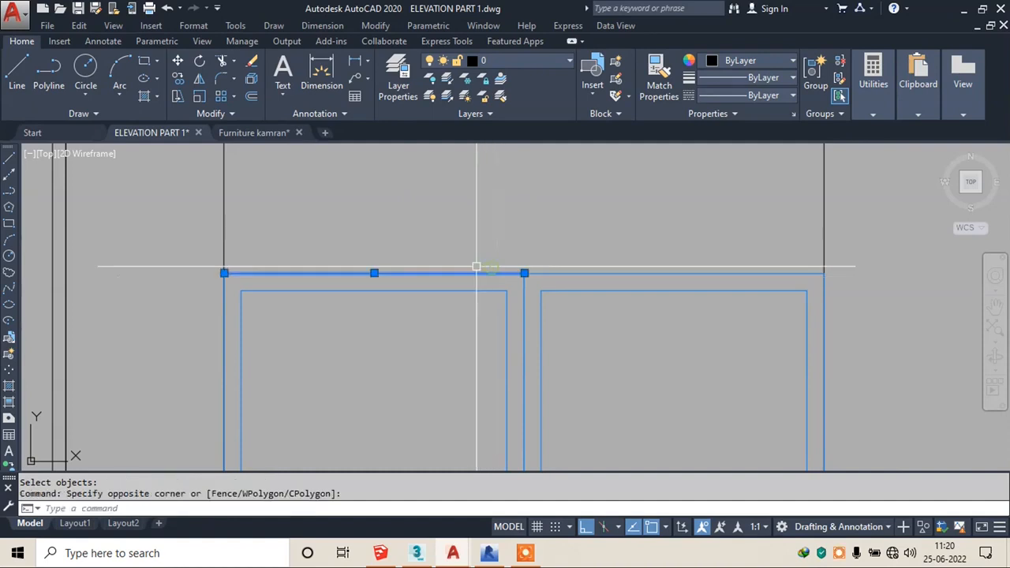
pyautogui.press('Escape')
# - Move the window's outer and inner top lines up to the top edge of the opening
pyautogui.click(198, 242)
pyautogui.click(953, 357)
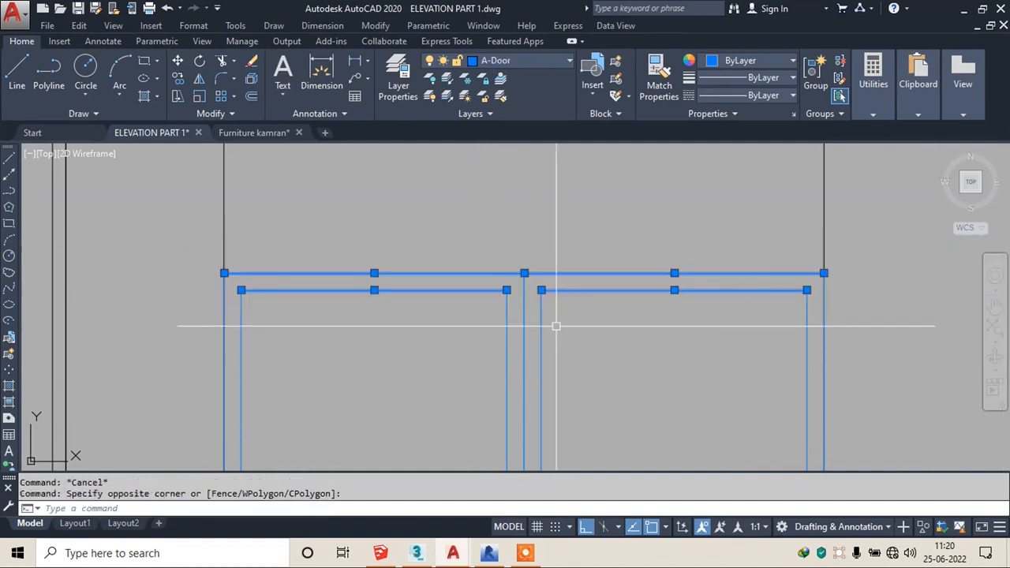
pyautogui.write('m')
pyautogui.press('space')
pyautogui.click(224, 273)
pyautogui.scroll(-4, 418, 315)
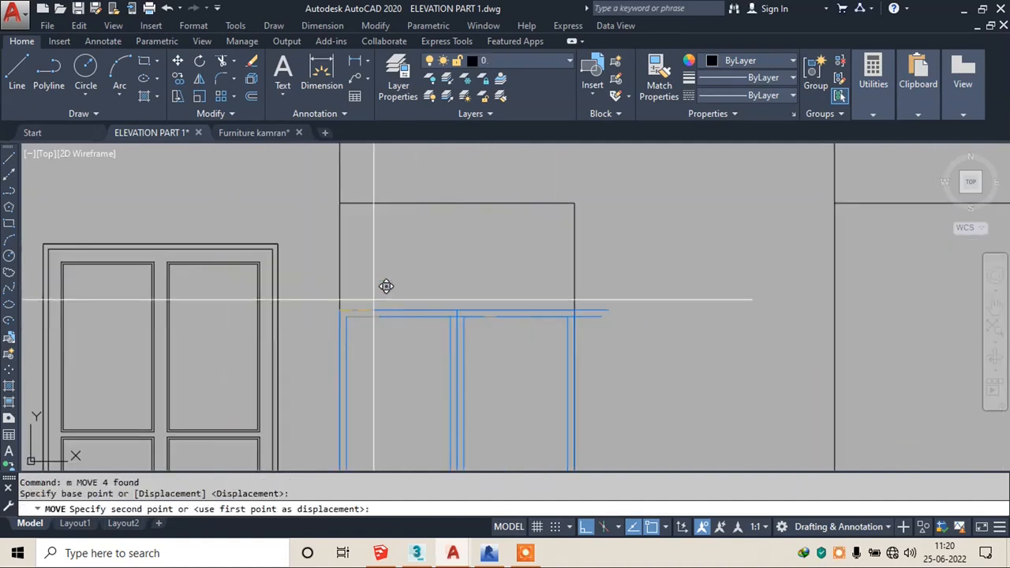
pyautogui.press('Escape')
# - Extend all the window's vertical frame lines up to the raised top lines
pyautogui.write('ex')
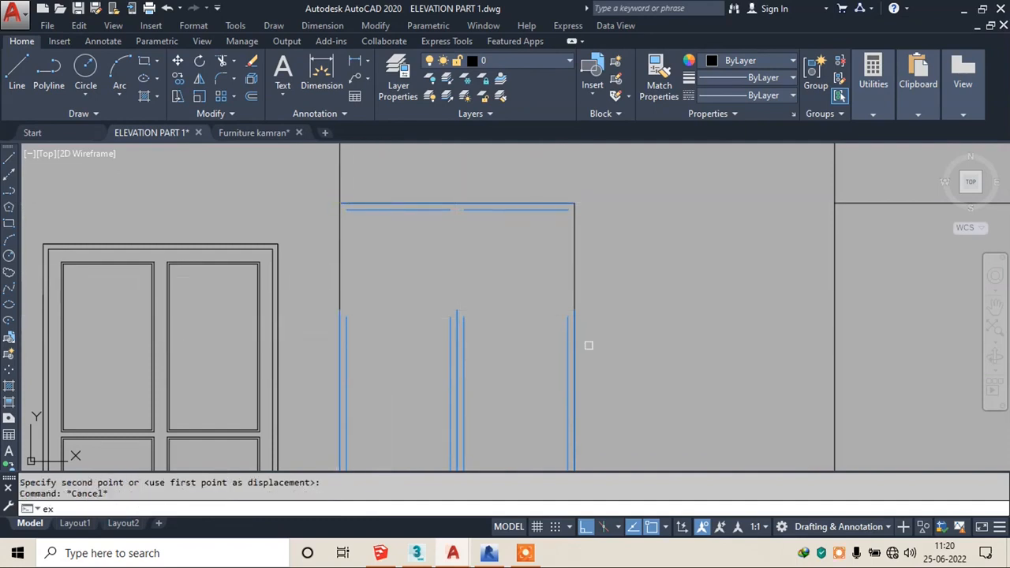
pyautogui.press('space')
pyautogui.press('space')
pyautogui.click(623, 337)
pyautogui.click(320, 385)
pyautogui.press('Escape')
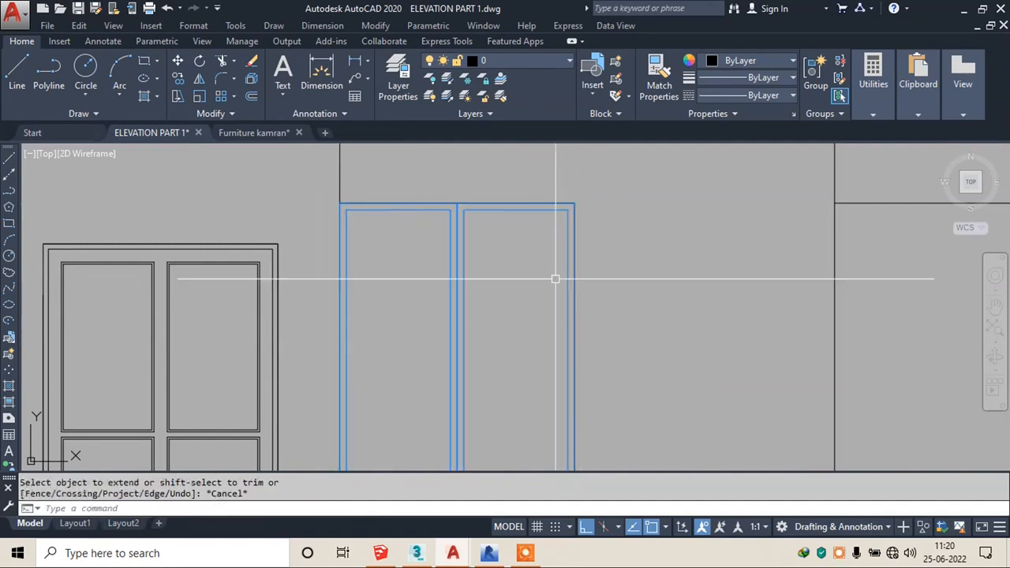
pyautogui.click(458, 149)
pyautogui.press('Escape')
# - Copy the completed two-pane window from its top-left corner into the ground-floor middle opening directly below
pyautogui.scroll(-4, 530, 236)
pyautogui.scroll(4, 489, 217)
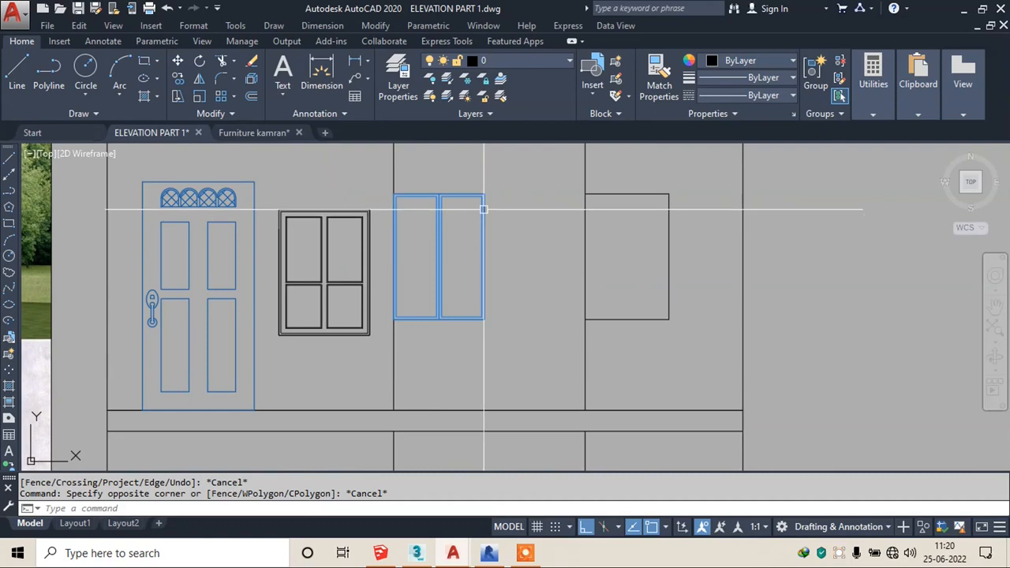
pyautogui.press('Escape')
pyautogui.click(387, 180)
pyautogui.click(511, 352)
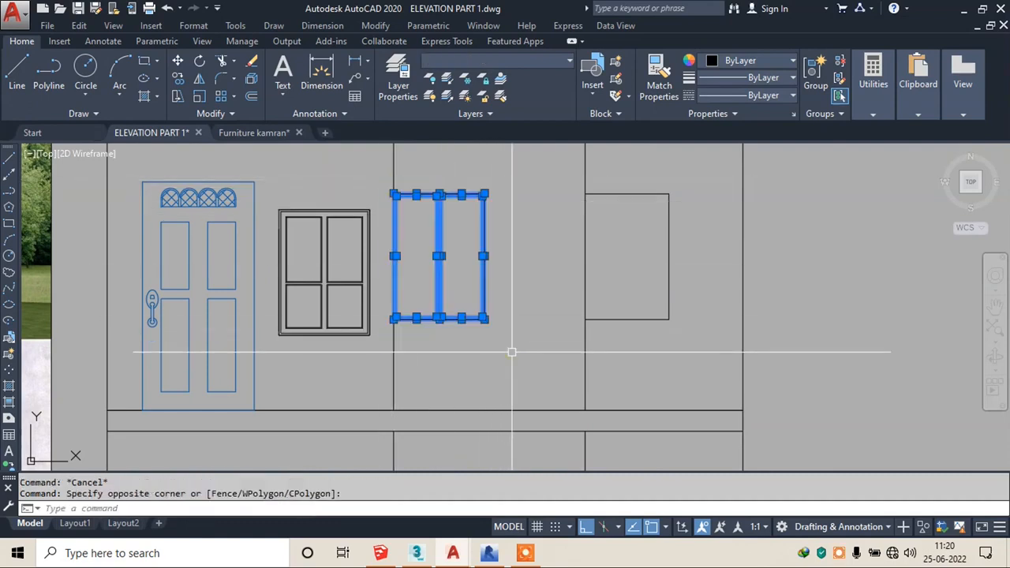
pyautogui.write('co')
pyautogui.press('space')
pyautogui.scroll(8, 391, 195)
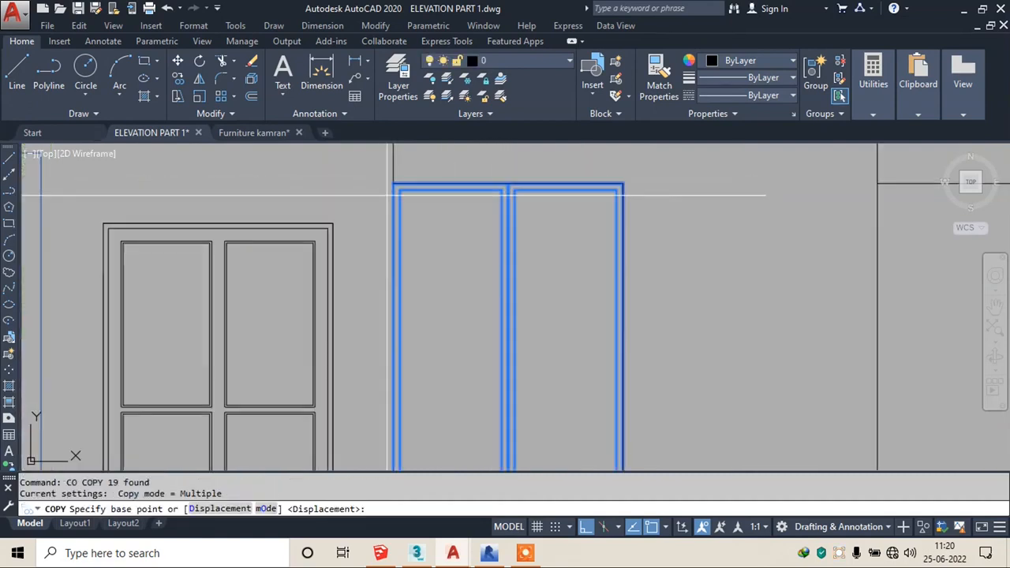
pyautogui.scroll(-3, 405, 259)
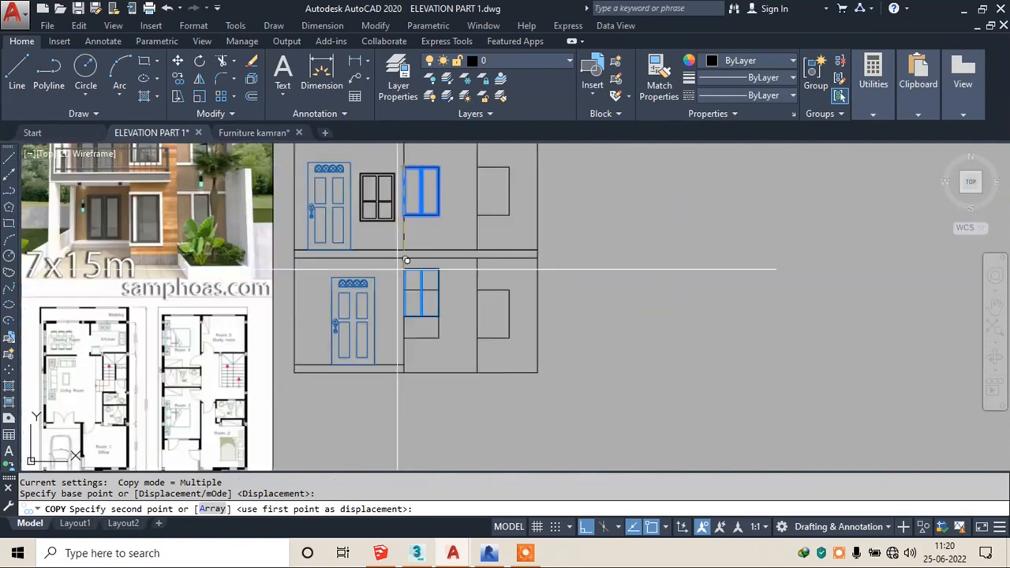
pyautogui.scroll(8, 405, 260)
pyautogui.click(421, 280)
pyautogui.press('Escape')
pyautogui.scroll(-5, 431, 272)
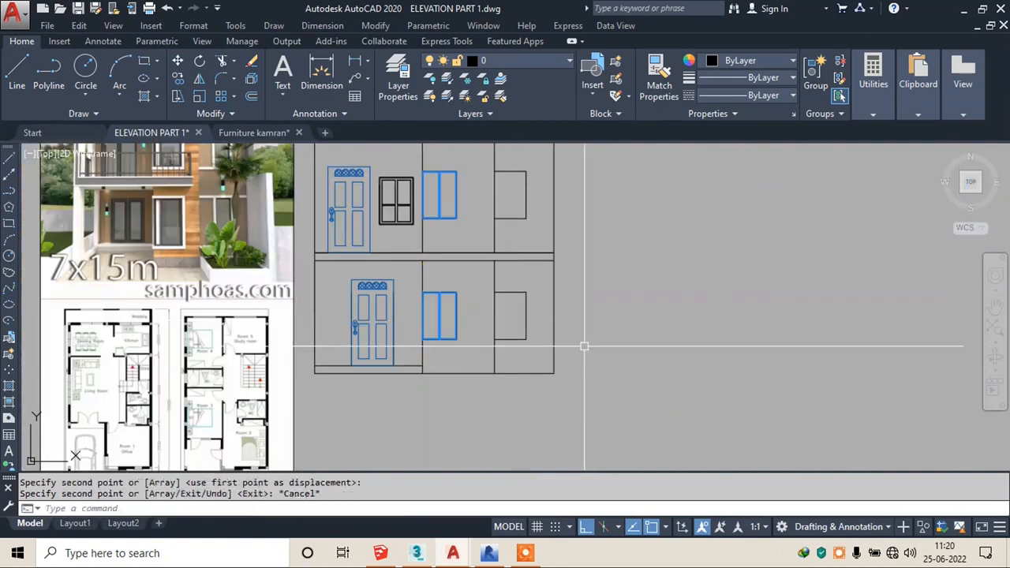
# - Copy the upper-floor middle window onto the top-left corner of the upper-floor right-hand opening
pyautogui.moveTo(490, 220); pyautogui.dragTo(563, 266, button='middle')
pyautogui.scroll(4, 405, 176)
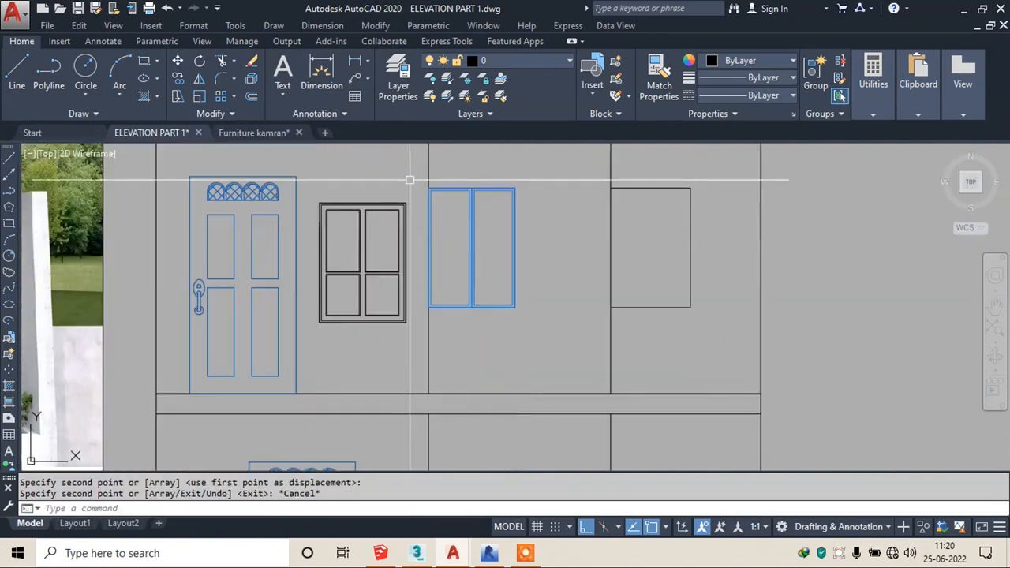
pyautogui.click(420, 183)
pyautogui.click(547, 327)
pyautogui.write('co')
pyautogui.press('Return')
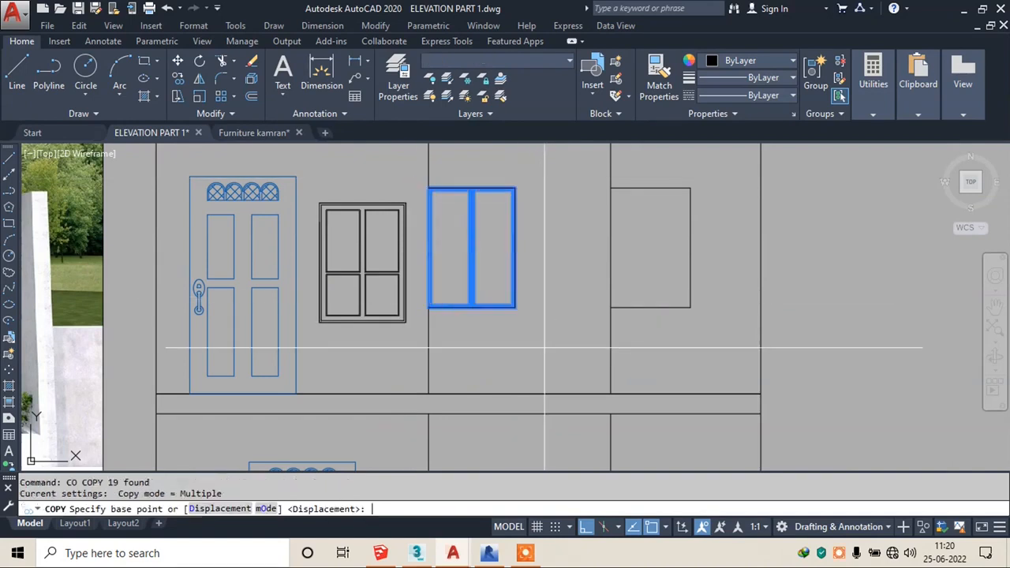
pyautogui.scroll(5, 440, 180)
pyautogui.click(428, 188)
pyautogui.scroll(-5, 429, 188)
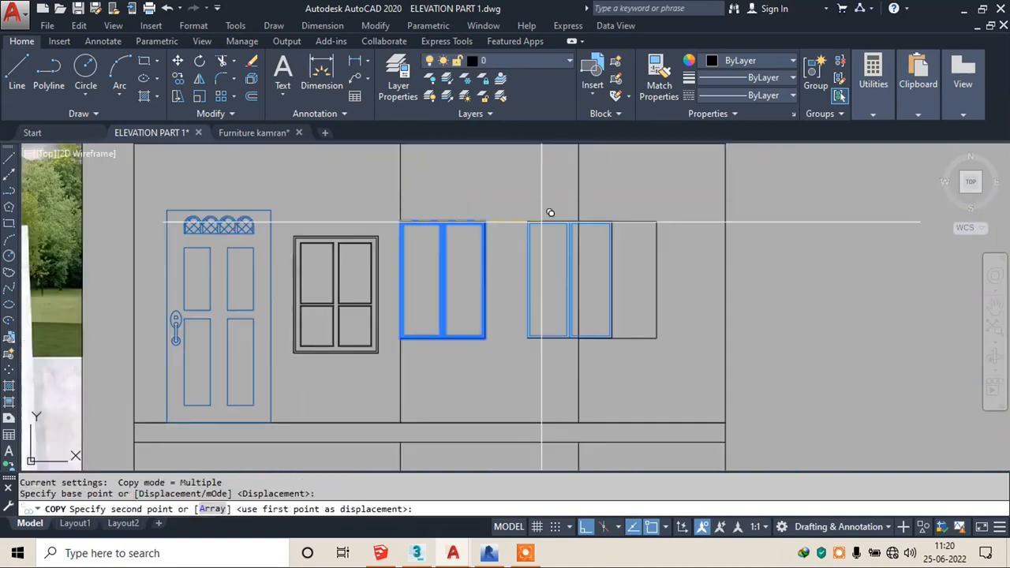
pyautogui.scroll(4, 580, 208)
pyautogui.click(578, 222)
pyautogui.scroll(-4, 578, 222)
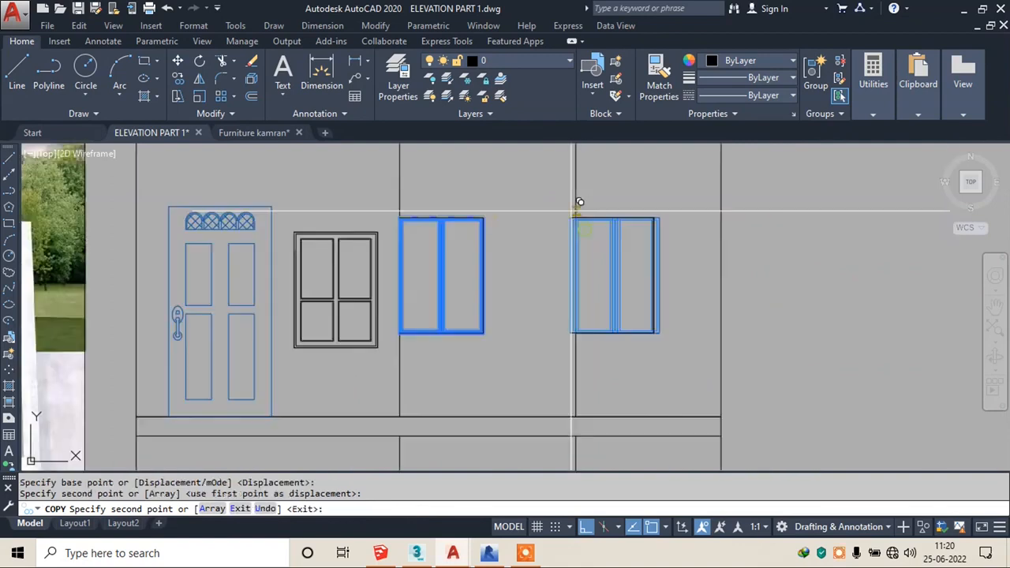
pyautogui.press('Escape')
# - Erase the old opening's right vertical line running through the upper-floor right-hand window
pyautogui.scroll(3, 682, 287)
pyautogui.click(567, 270)
pyautogui.write('e')
pyautogui.press('Return')
pyautogui.press('Escape')
# - Copy the upper-floor right-hand window into the ground-floor right-hand opening directly below
pyautogui.scroll(-2, 542, 254)
pyautogui.click(415, 158)
pyautogui.click(609, 400)
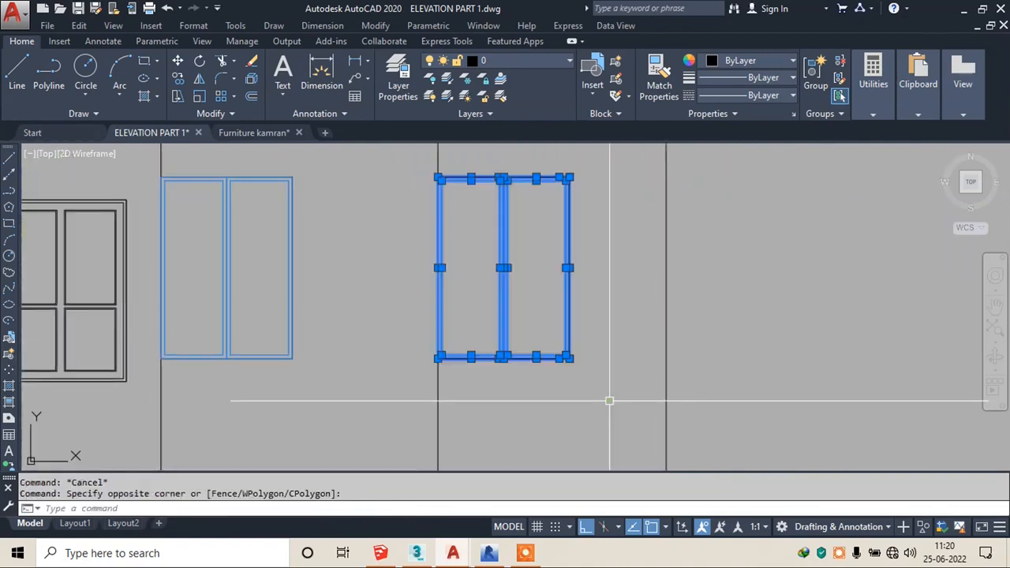
pyautogui.write('co')
pyautogui.press('Return')
pyautogui.scroll(5, 442, 175)
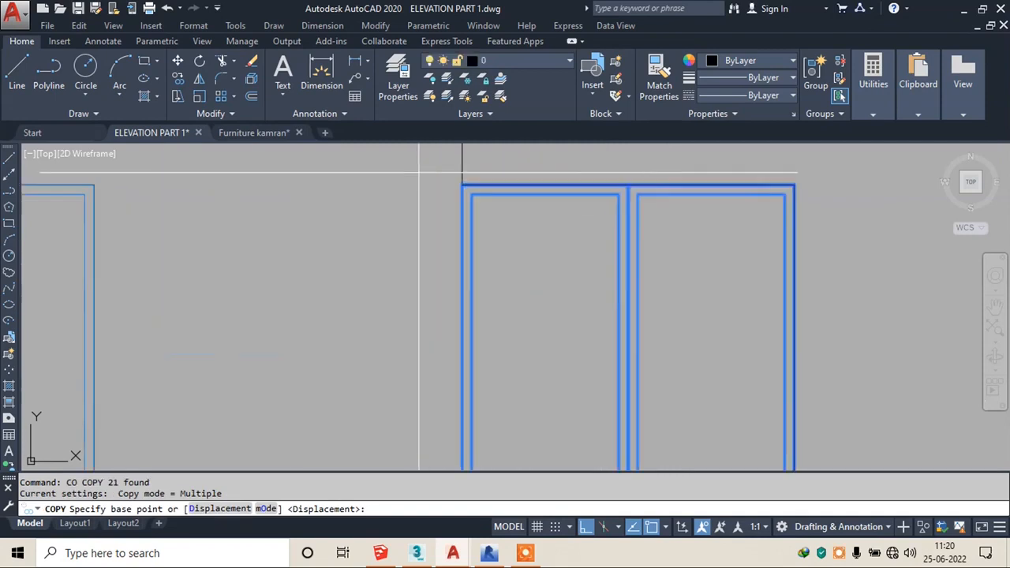
pyautogui.click(485, 184)
pyautogui.scroll(-5, 485, 379)
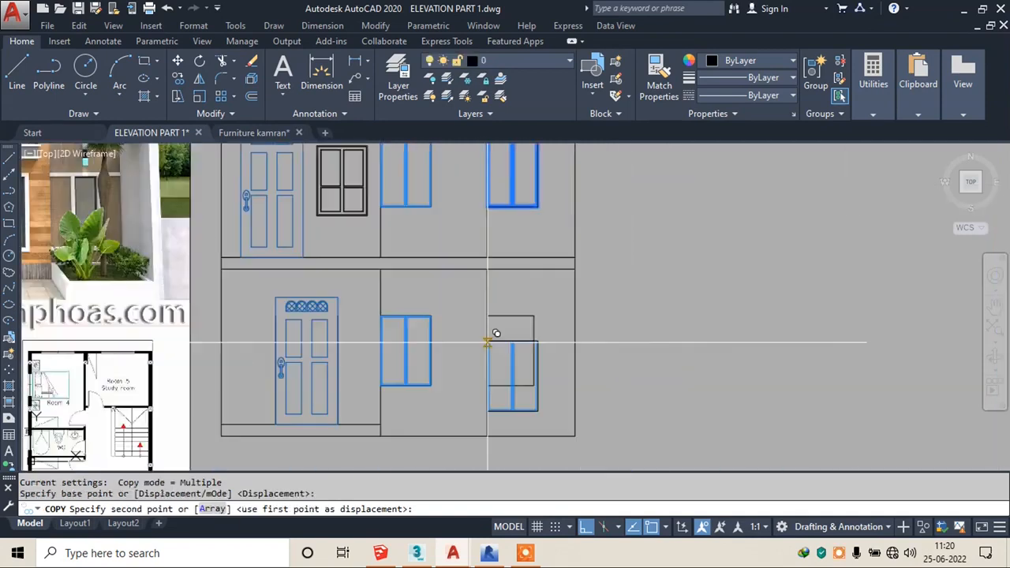
pyautogui.scroll(3, 489, 315)
pyautogui.click(478, 221)
pyautogui.press('Escape')
pyautogui.scroll(-3, 624, 252)
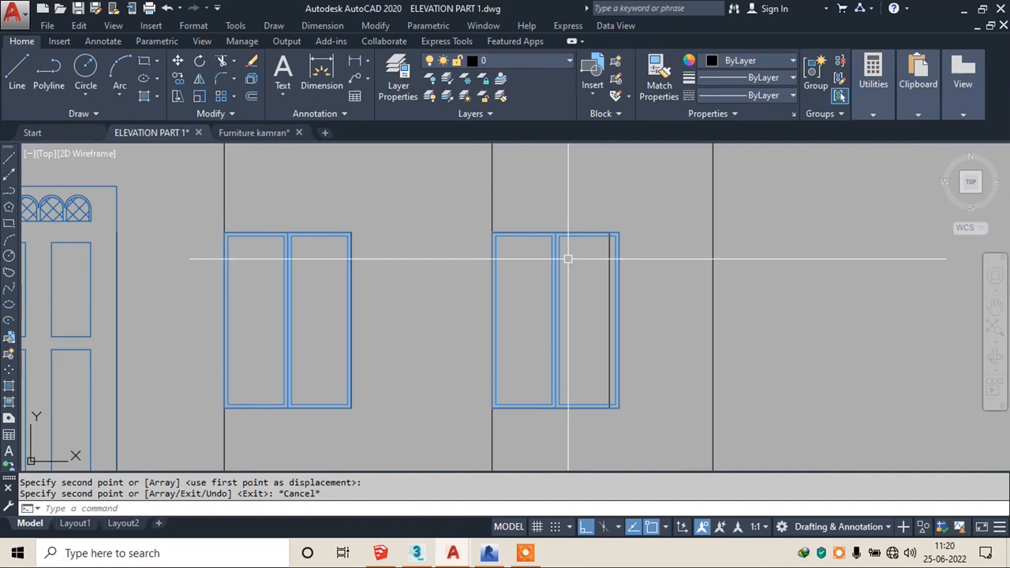
# - Erase the old opening's right vertical line inside the ground-floor right-hand window
pyautogui.click(615, 280)
pyautogui.write('e')
pyautogui.press('Return')
# - Examine the tall upper wall, its projecting grey frame and the wall lamp in the reference house picture
pyautogui.scroll(-5, 619, 331)
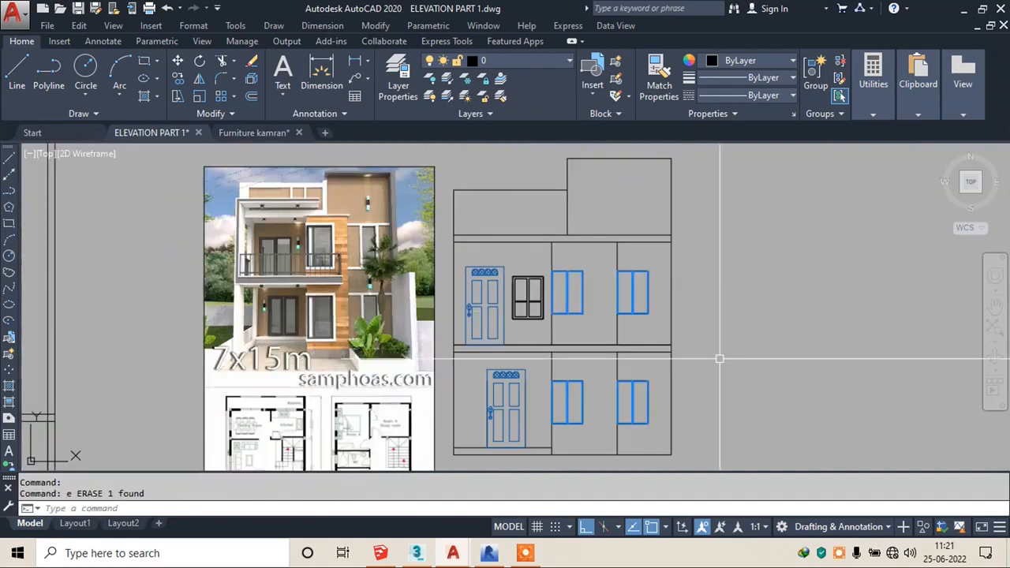
pyautogui.press('Escape')
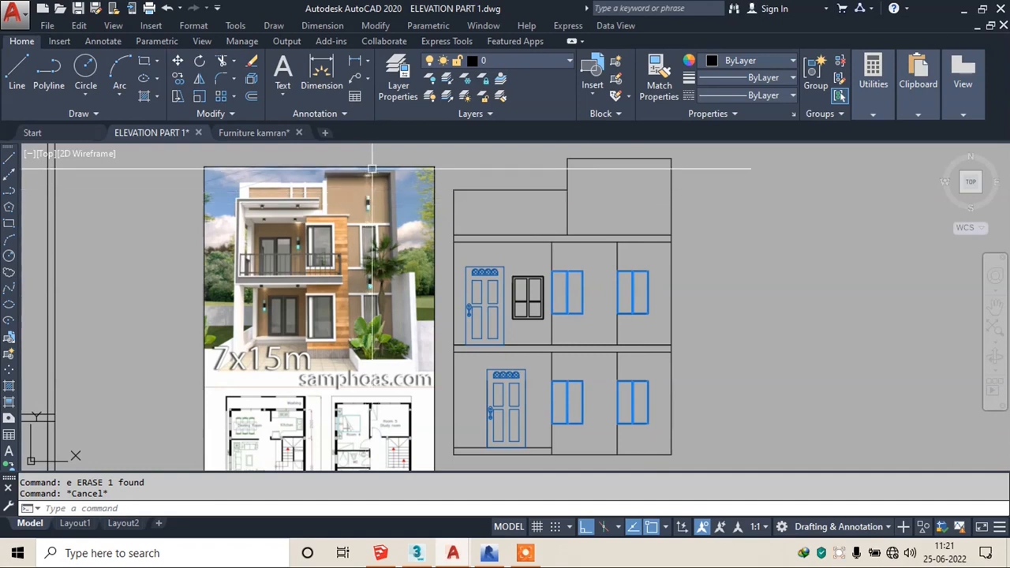
pyautogui.scroll(5, 371, 167)
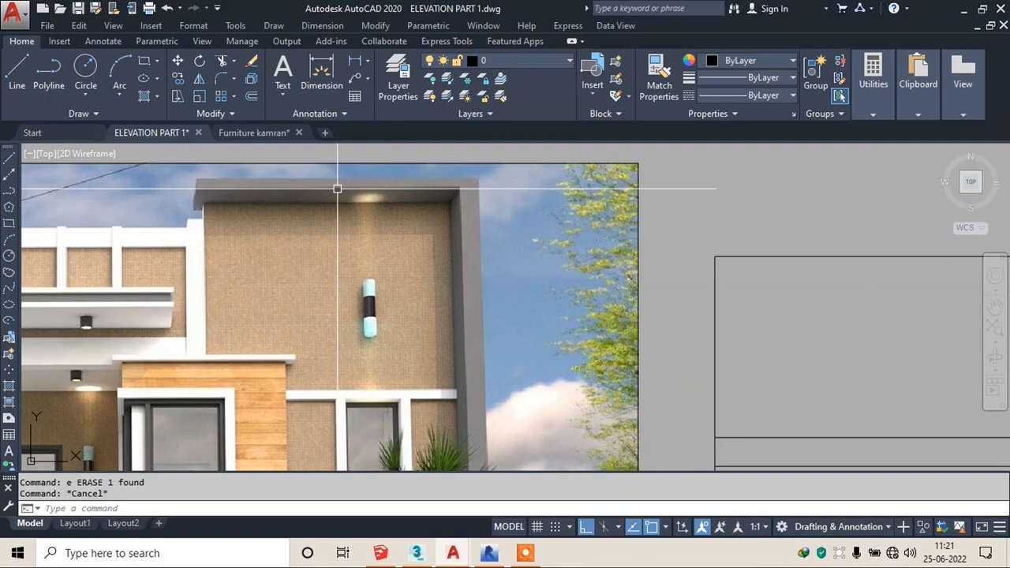
pyautogui.scroll(2, 336, 189)
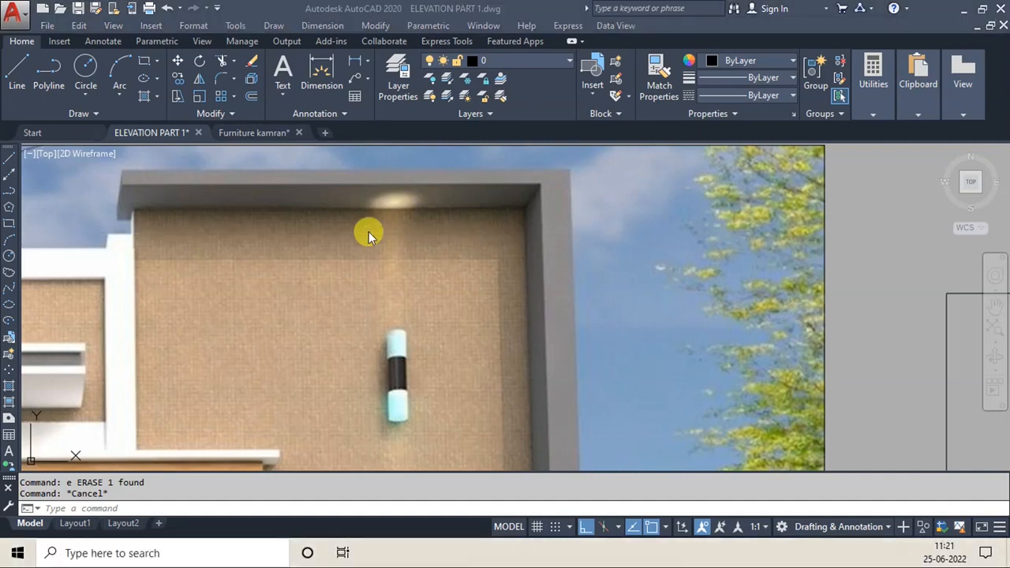
# - Offset the top edge of the tall upper wall 9" downward to form the frame's top band
pyautogui.scroll(-5, 369, 231)
pyautogui.press('Escape')
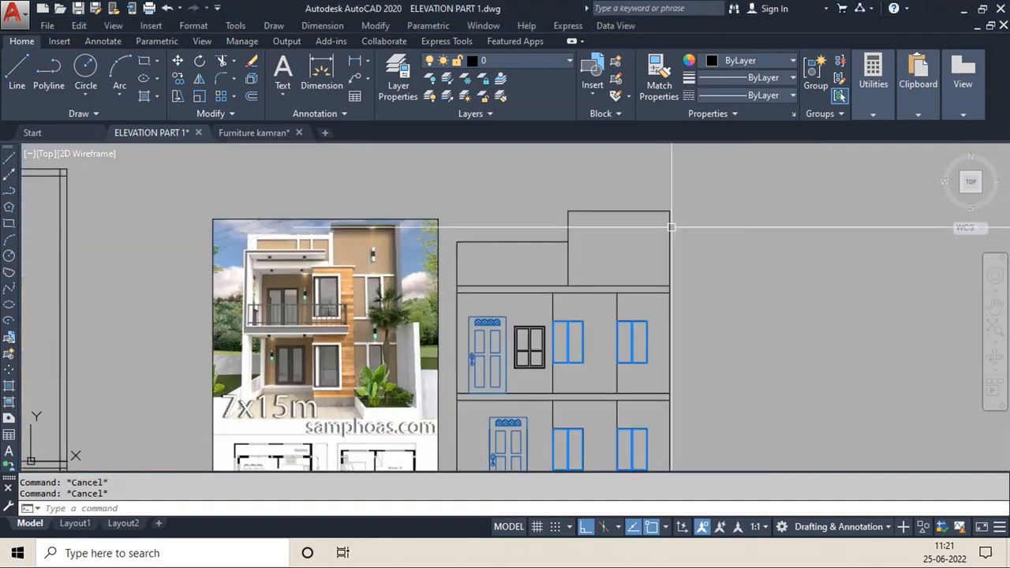
pyautogui.moveTo(596, 285); pyautogui.dragTo(572, 258, button='middle')
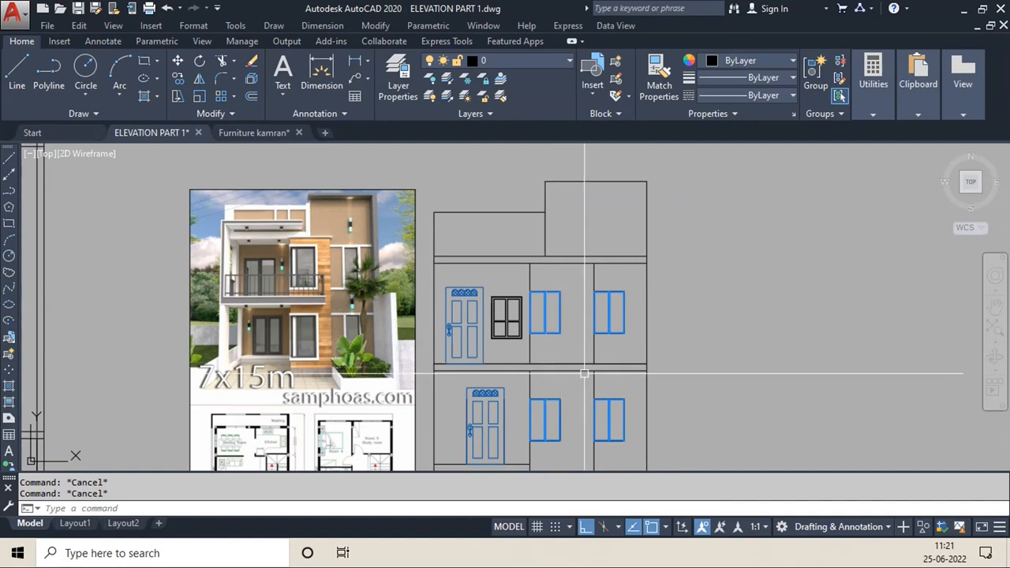
pyautogui.write('o')
pyautogui.press('Return')
pyautogui.write('9"')
pyautogui.press('Return')
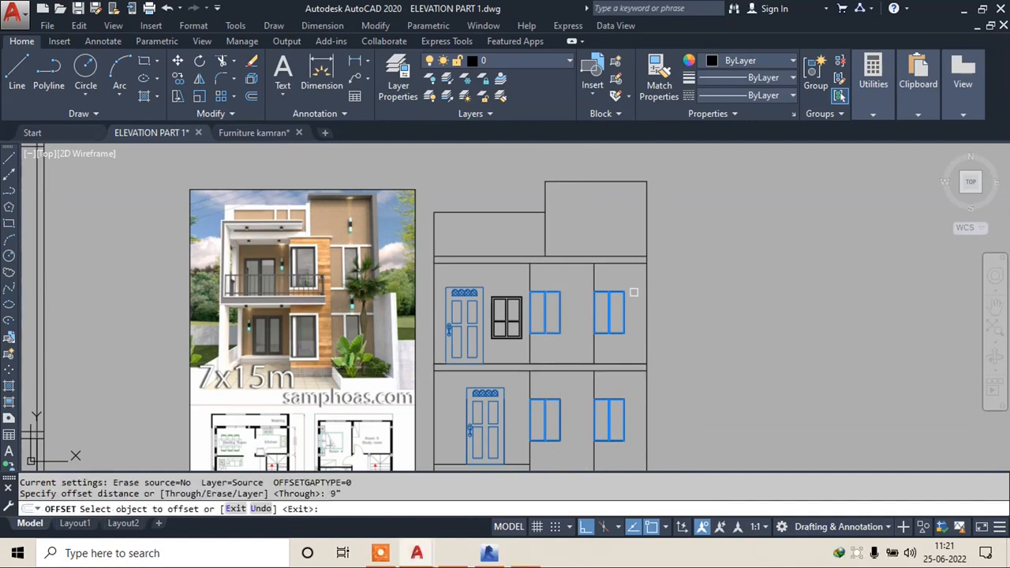
pyautogui.scroll(4, 610, 213)
pyautogui.click(599, 170)
pyautogui.click(595, 207)
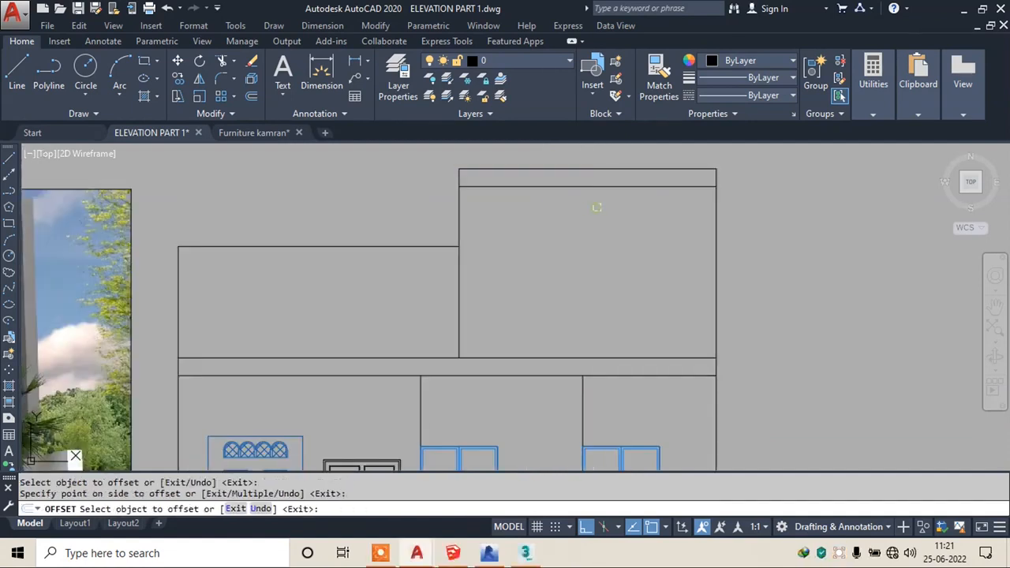
# - Offset the elevation's outer right edges 9" inward, from the tall upper wall down to the ground floor
pyautogui.scroll(-3, 680, 254)
pyautogui.click(676, 318)
pyautogui.click(661, 330)
pyautogui.moveTo(663, 331); pyautogui.dragTo(646, 245, button='middle')
pyautogui.scroll(-2, 659, 332)
pyautogui.click(661, 361)
pyautogui.click(659, 400)
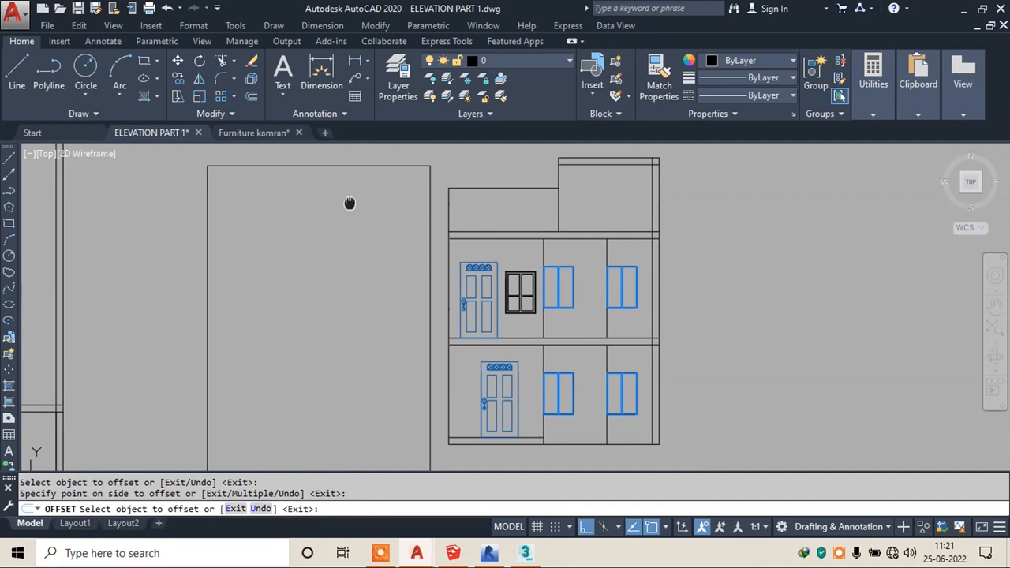
pyautogui.scroll(4, 575, 157)
pyautogui.press('Escape')
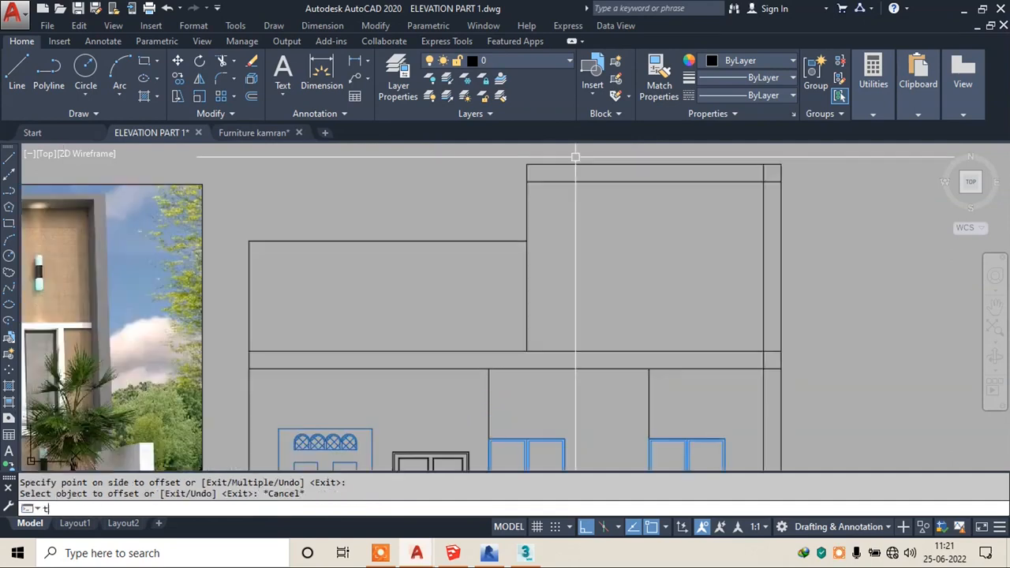
# - Trim the crossing line ends at the top right corner of the tall wall's frame
pyautogui.scroll(4, 757, 169)
pyautogui.click(762, 184)
pyautogui.click(823, 197)
pyautogui.click(821, 199)
pyautogui.click(814, 257)
pyautogui.scroll(-4, 631, 176)
# - Trim the roof slab and floor slab lines that run through the right-hand vertical frame strip
pyautogui.scroll(4, 690, 464)
pyautogui.click(654, 181)
pyautogui.click(647, 246)
pyautogui.scroll(-4, 648, 247)
pyautogui.moveTo(639, 402); pyautogui.dragTo(626, 225, button='middle')
pyautogui.scroll(4, 644, 315)
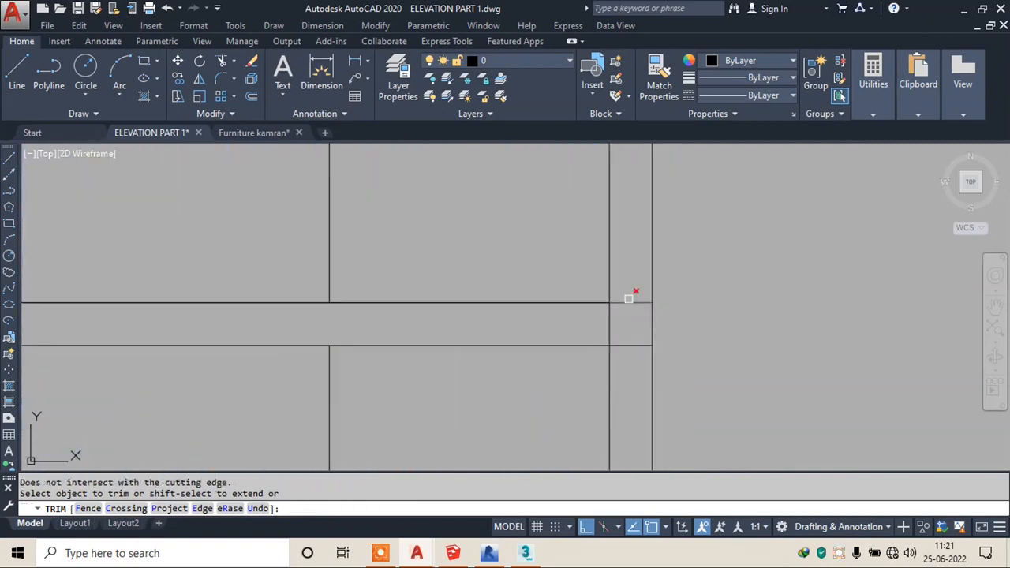
pyautogui.click(620, 362)
pyautogui.scroll(-5, 631, 286)
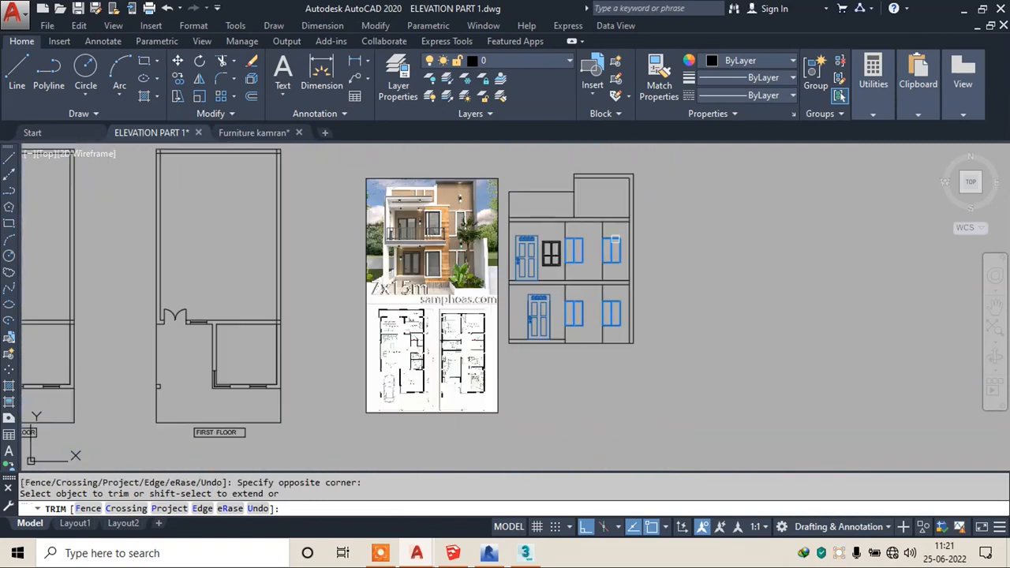
pyautogui.moveTo(615, 239); pyautogui.dragTo(620, 264, button='middle')
pyautogui.press('Escape')
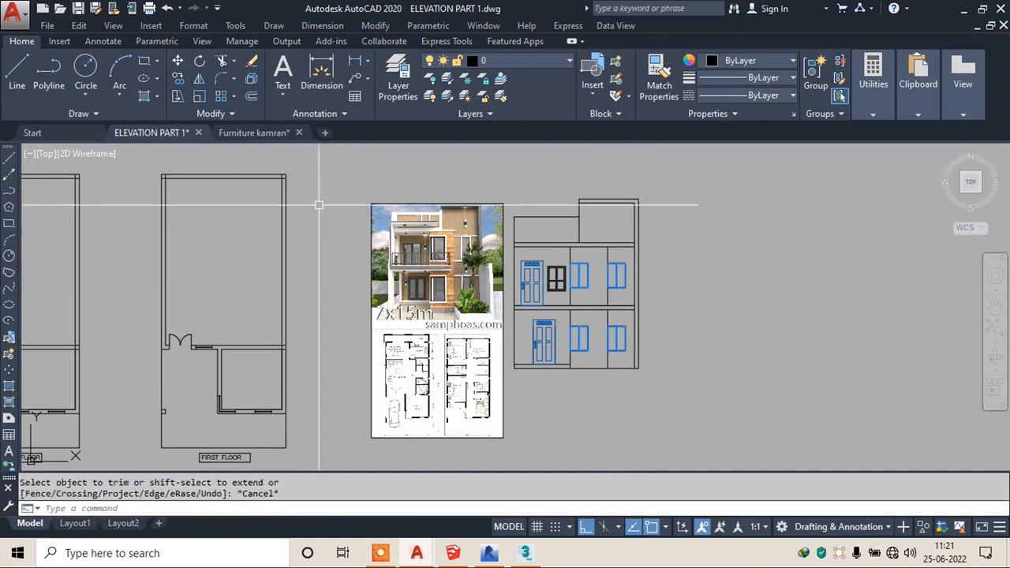
# - Compare with the reference picture and erase the left pane's inner top line in the upper-floor right-hand window
pyautogui.scroll(6, 495, 260)
pyautogui.scroll(2, 495, 260)
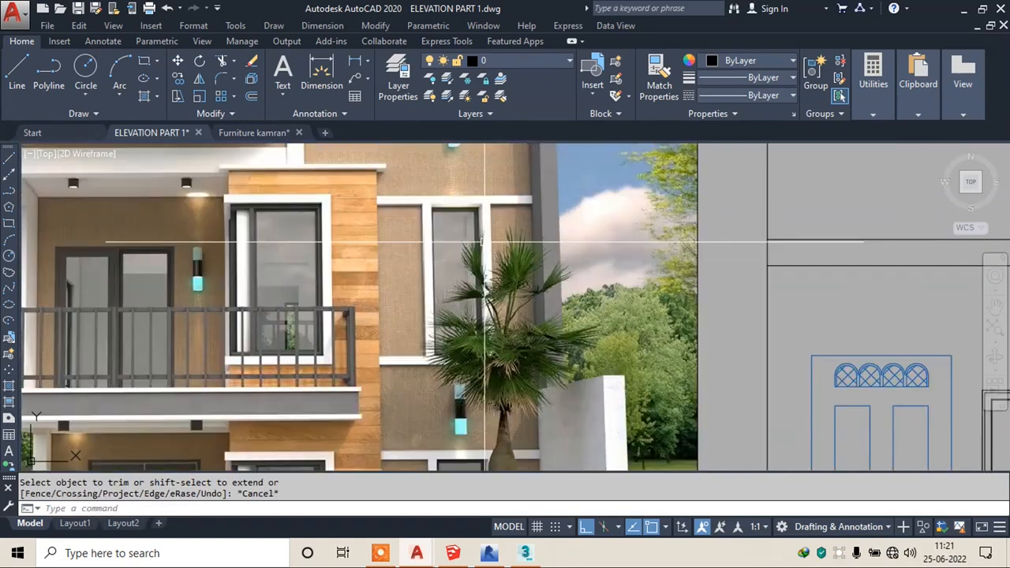
pyautogui.scroll(-5, 497, 262)
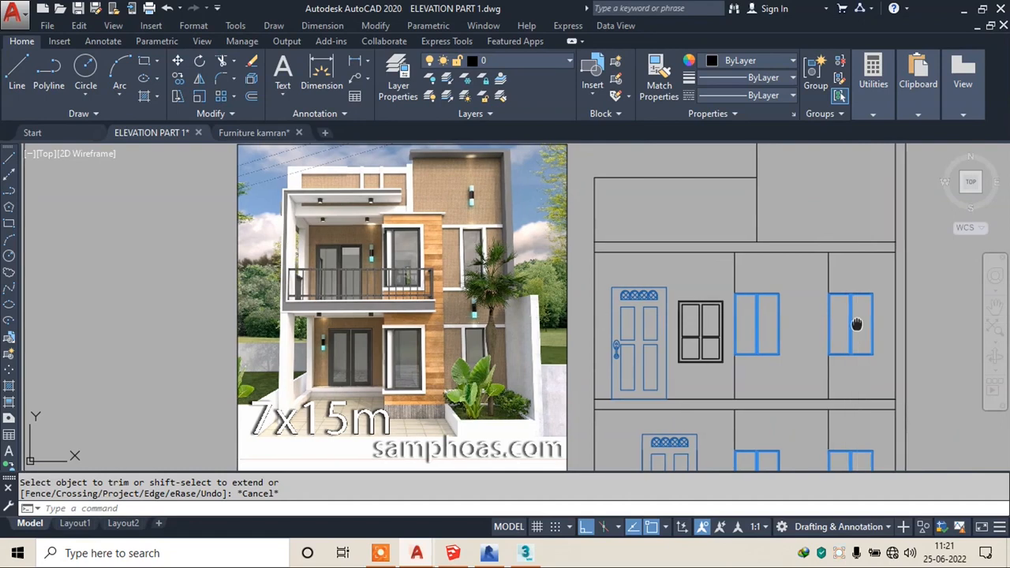
pyautogui.moveTo(844, 316); pyautogui.dragTo(698, 337, button='middle')
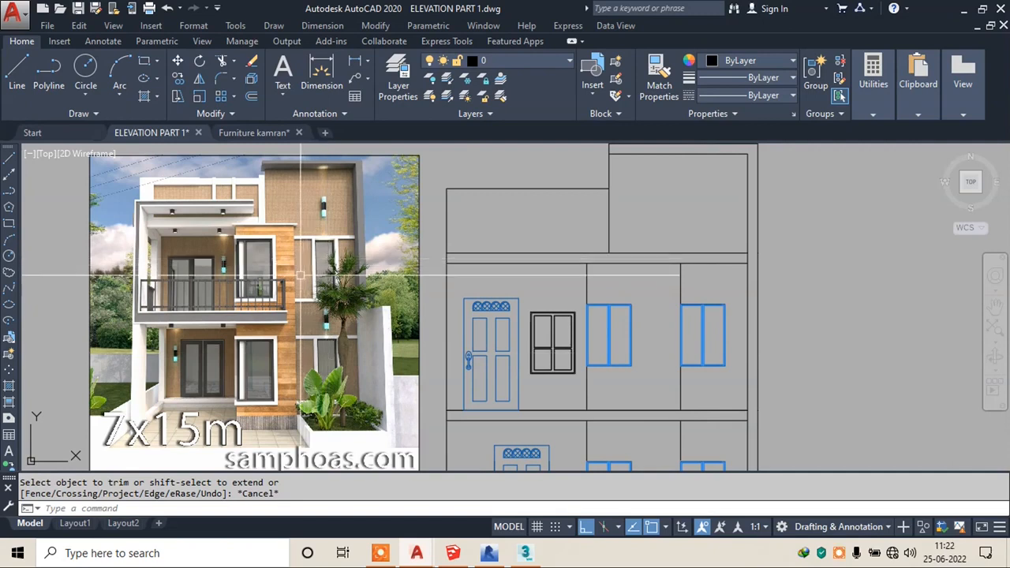
pyautogui.scroll(6, 702, 330)
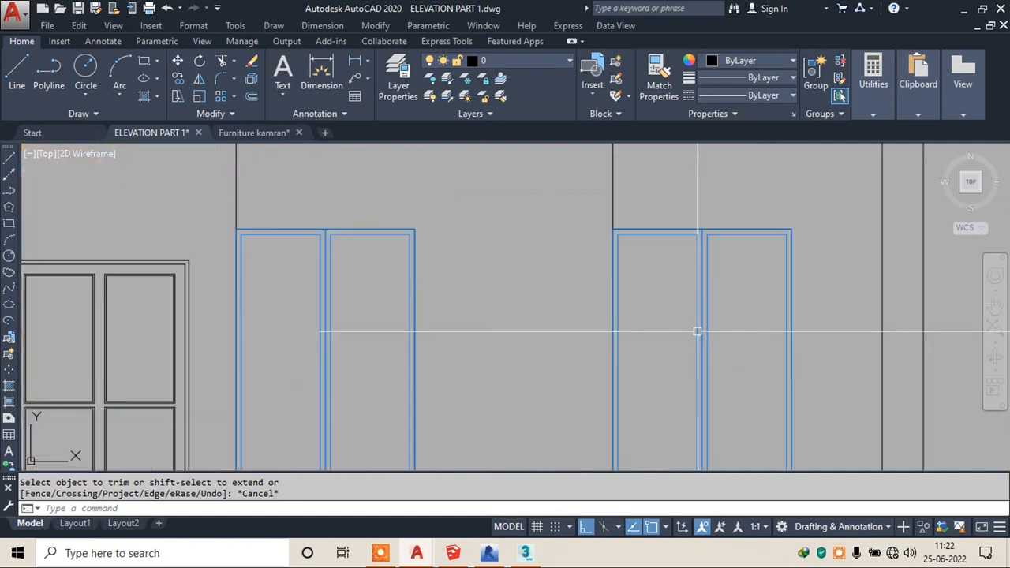
pyautogui.scroll(6, 705, 231)
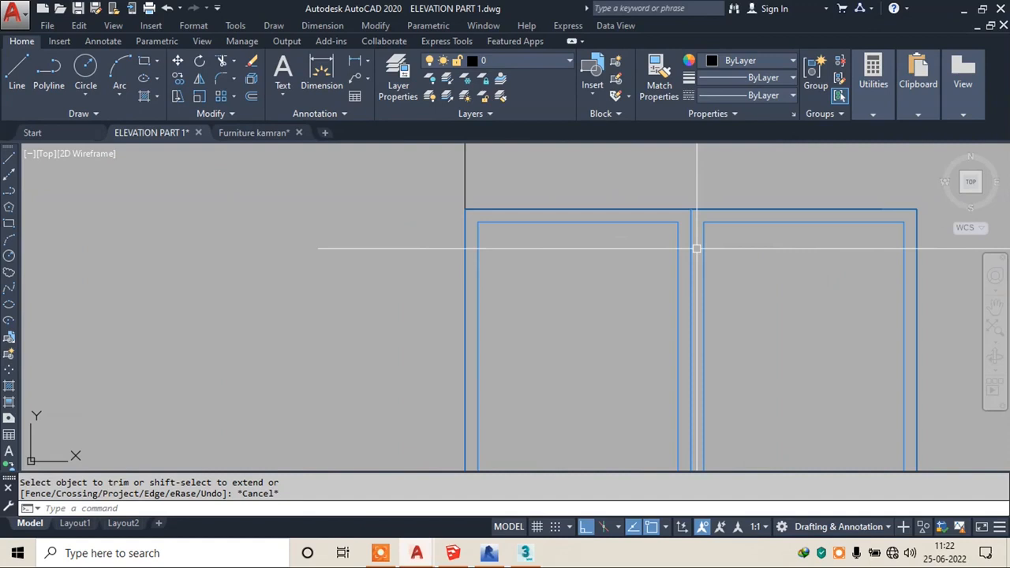
pyautogui.press('Escape')
pyautogui.press('Escape')
pyautogui.click(611, 205)
pyautogui.write('e')
pyautogui.press('Return')
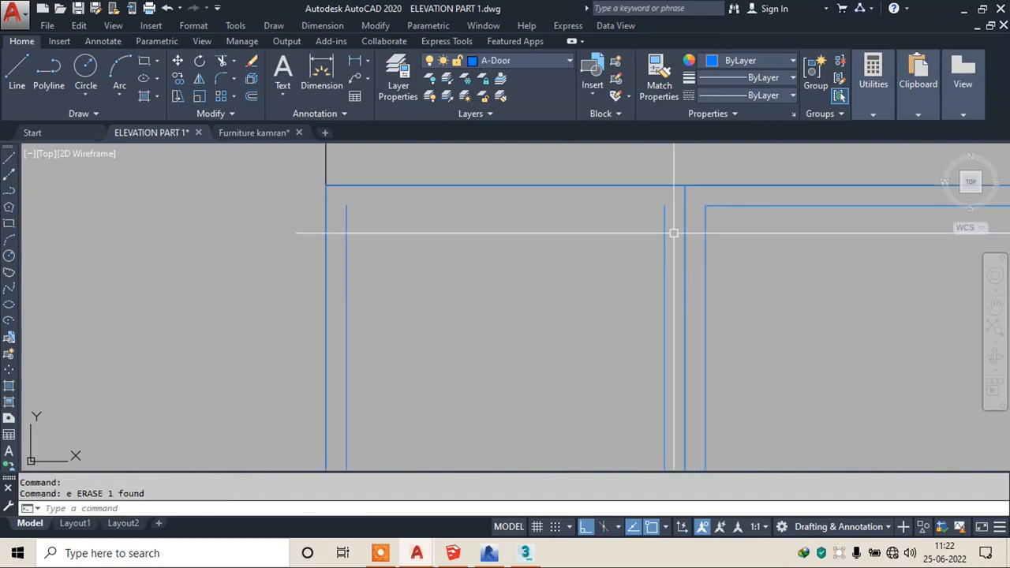
# - Erase the left pane's two inner vertical lines and outer left line in the upper-floor right-hand window
pyautogui.click(664, 235)
pyautogui.write('e')
pyautogui.press('Return')
pyautogui.click(346, 263)
pyautogui.write('e')
pyautogui.press('Return')
pyautogui.click(325, 265)
pyautogui.write('e')
pyautogui.press('Return')
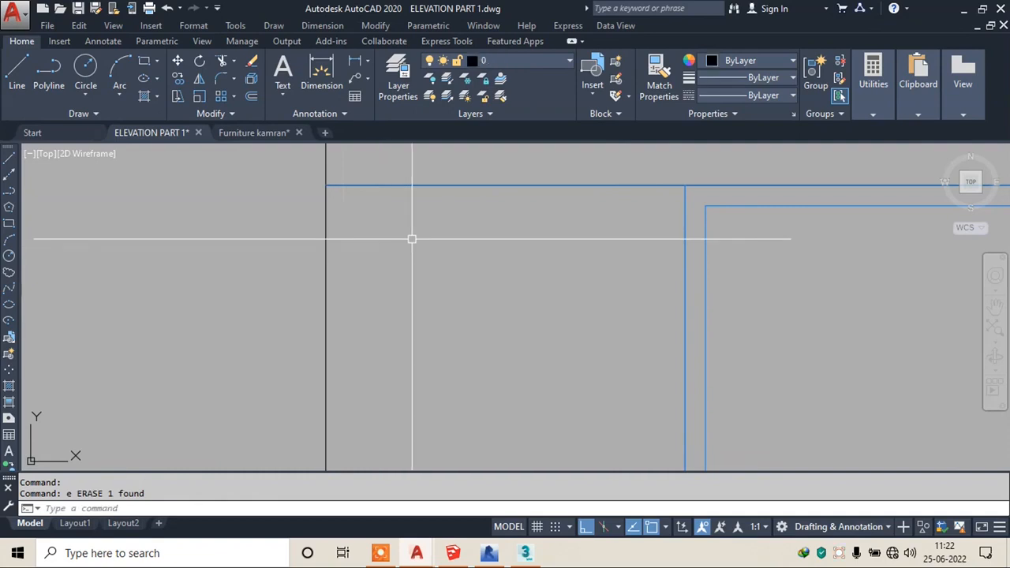
# - Trim and erase the outer top line over the removed left pane of the upper-floor right-hand window
pyautogui.write('tr')
pyautogui.press('Return')
pyautogui.press('Return')
pyautogui.click(532, 165)
pyautogui.click(469, 229)
pyautogui.press('Escape')
pyautogui.click(541, 186)
pyautogui.write('e')
pyautogui.press('Return')
pyautogui.scroll(-6, 509, 184)
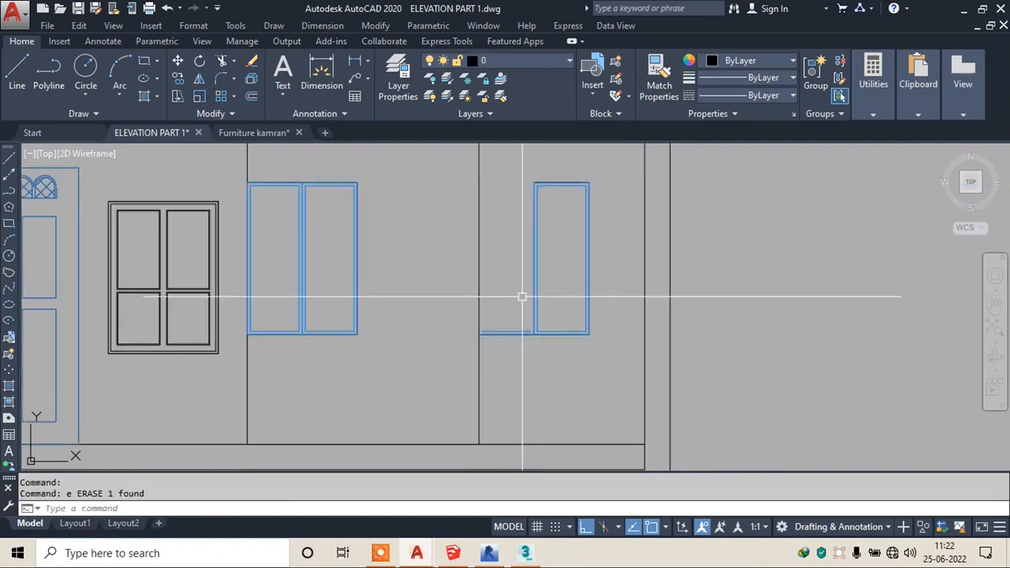
# - Remove the removed left pane's inner and outer bottom lines from the upper-floor right-hand window
pyautogui.scroll(6, 522, 296)
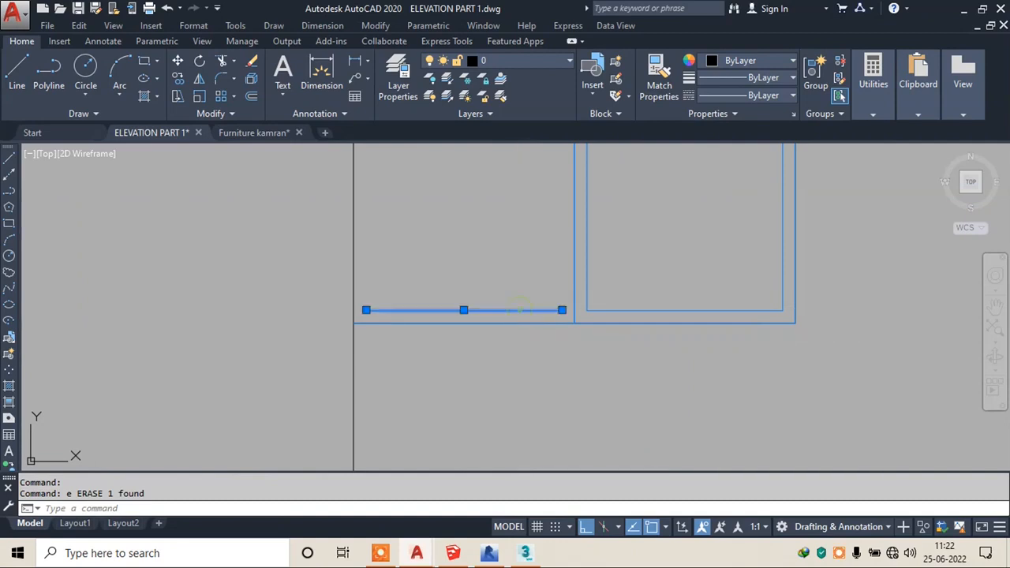
pyautogui.write('tr')
pyautogui.press('Return')
pyautogui.press('Return')
pyautogui.click(485, 356)
pyautogui.click(513, 301)
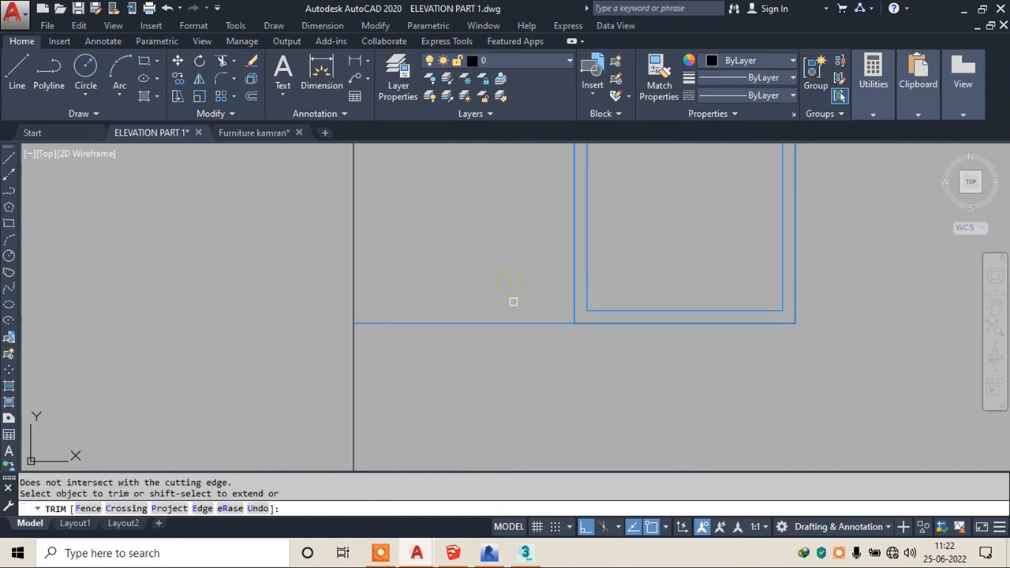
pyautogui.press('Escape')
pyautogui.click(511, 309)
pyautogui.click(462, 368)
pyautogui.write('e')
pyautogui.press('Return')
pyautogui.scroll(-2, 526, 280)
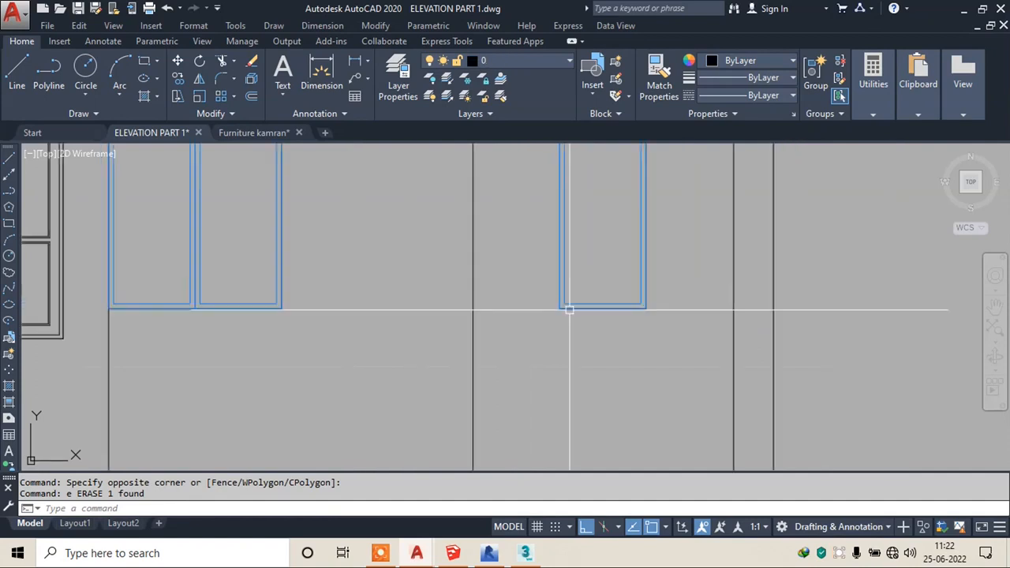
# - Trim the top lines over the left pane of the ground-floor right-hand window
pyautogui.scroll(-4, 526, 280)
pyautogui.scroll(6, 228, 242)
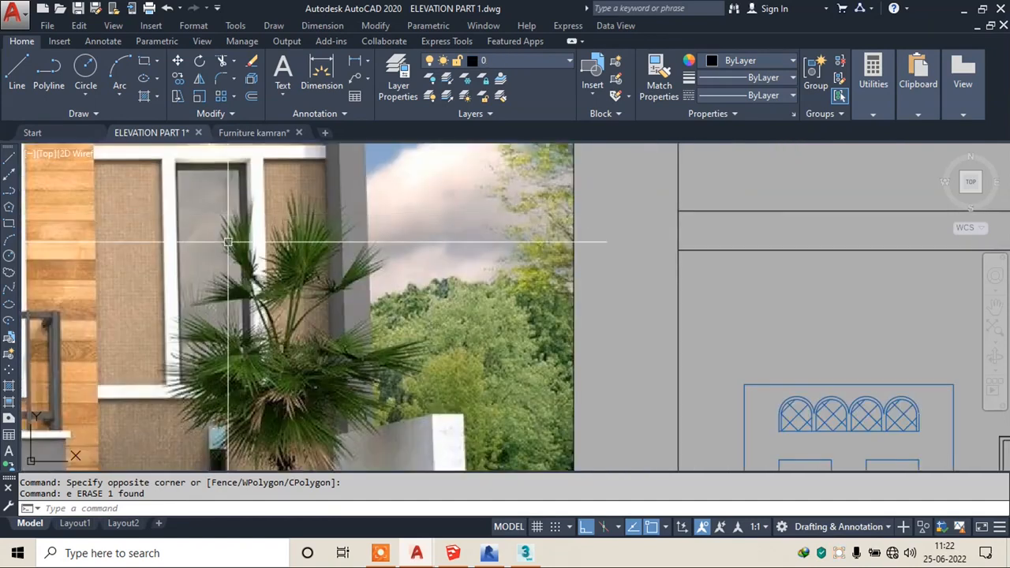
pyautogui.scroll(-5, 286, 235)
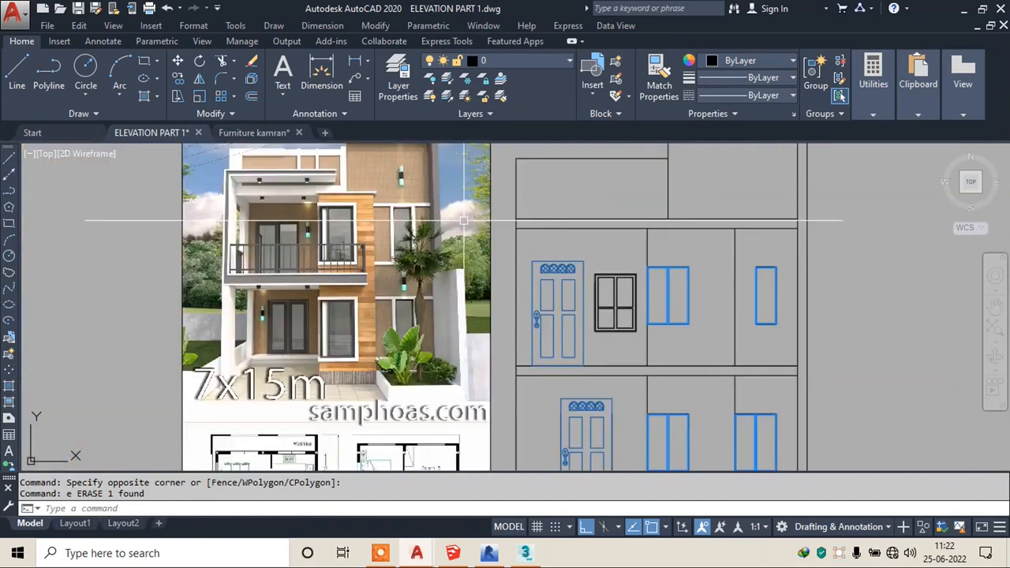
pyautogui.scroll(3, 668, 354)
pyautogui.scroll(2, 551, 338)
pyautogui.scroll(2, 551, 338)
pyautogui.press('Escape')
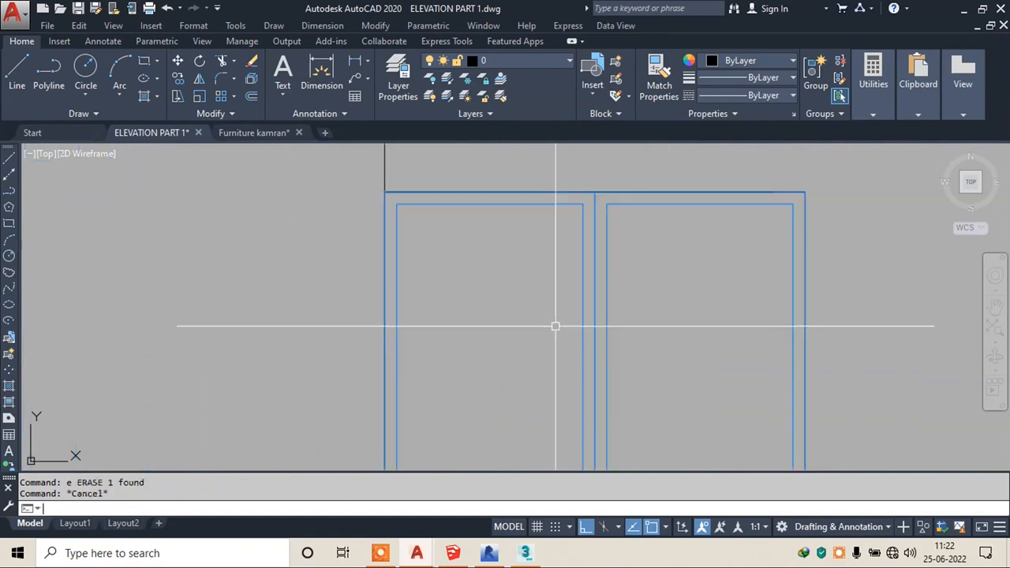
pyautogui.write('tr')
pyautogui.press('space')
pyautogui.press('space')
pyautogui.scroll(-2, 555, 322)
pyautogui.click(526, 211)
pyautogui.click(518, 246)
pyautogui.scroll(-2, 519, 316)
pyautogui.moveTo(522, 430); pyautogui.dragTo(533, 328, button='middle')
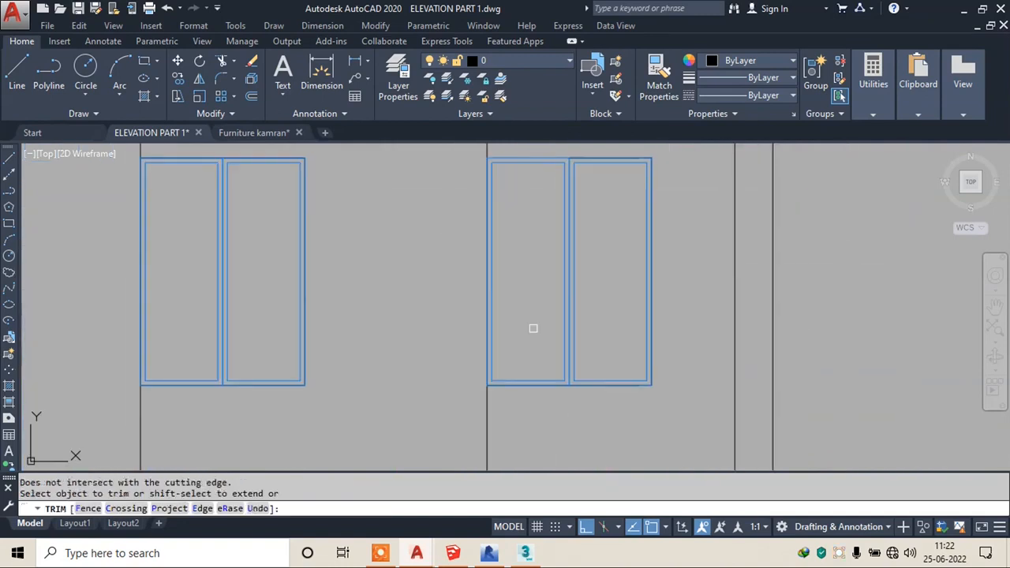
# - Erase the left pane's top, side and bottom lines from the ground-floor right-hand window
pyautogui.moveTo(547, 231); pyautogui.dragTo(547, 281, button='middle')
pyautogui.press('Escape')
pyautogui.click(535, 185)
pyautogui.click(508, 249)
pyautogui.write('e')
pyautogui.press('space')
pyautogui.click(438, 172)
pyautogui.click(525, 442)
pyautogui.write('e')
pyautogui.press('space')
# - Erase the leftover lines around the top of the ground-floor right-hand window, keeping its single right pane
pyautogui.scroll(5, 572, 223)
pyautogui.click(532, 240)
pyautogui.write('e')
pyautogui.press('space')
pyautogui.scroll(-4, 573, 228)
pyautogui.click(456, 197)
pyautogui.click(629, 250)
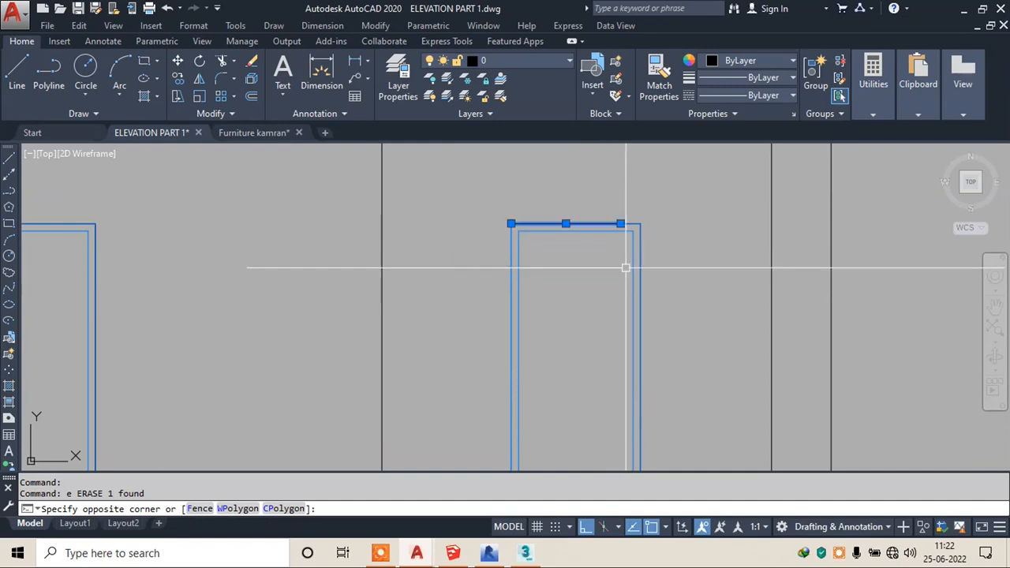
pyautogui.write('e')
pyautogui.press('space')
pyautogui.scroll(-5, 628, 268)
pyautogui.scroll(4, 618, 221)
pyautogui.scroll(-6, 626, 303)
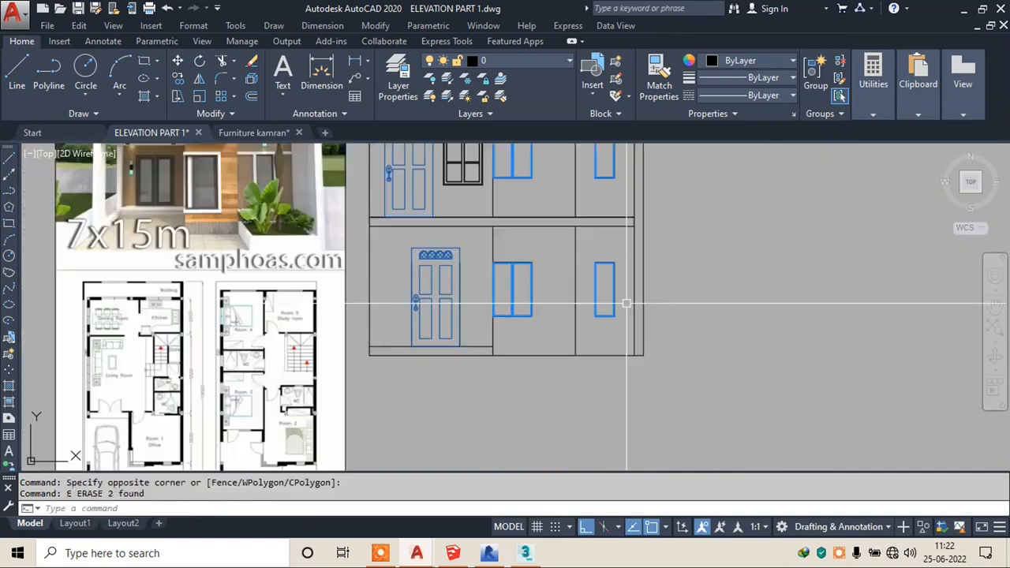
# - Draw a horizontal line from the upper-floor right-hand window's top left corner to the frame strip's inner edge
pyautogui.scroll(-3, 627, 303)
pyautogui.scroll(6, 410, 205)
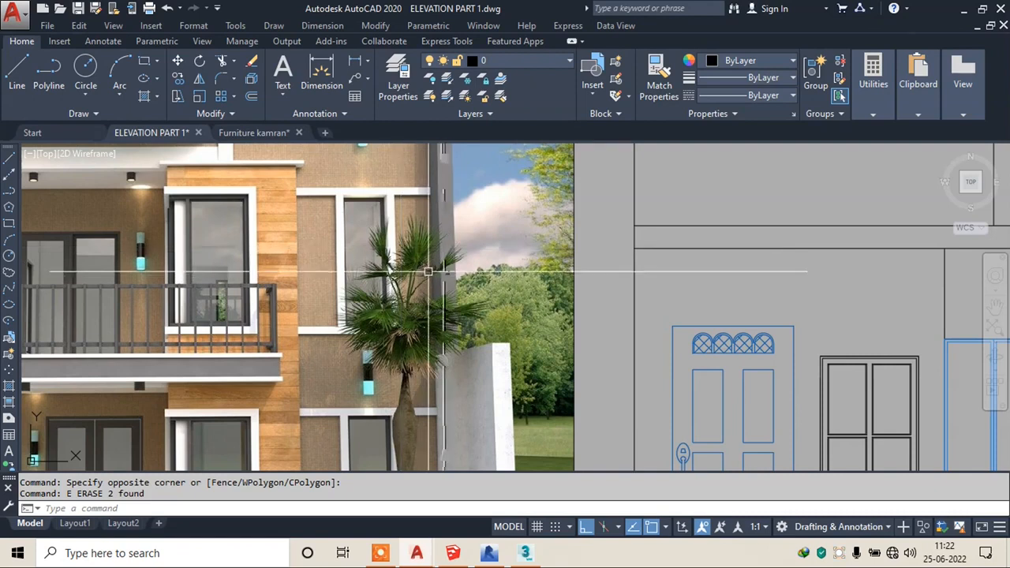
pyautogui.scroll(-4, 368, 219)
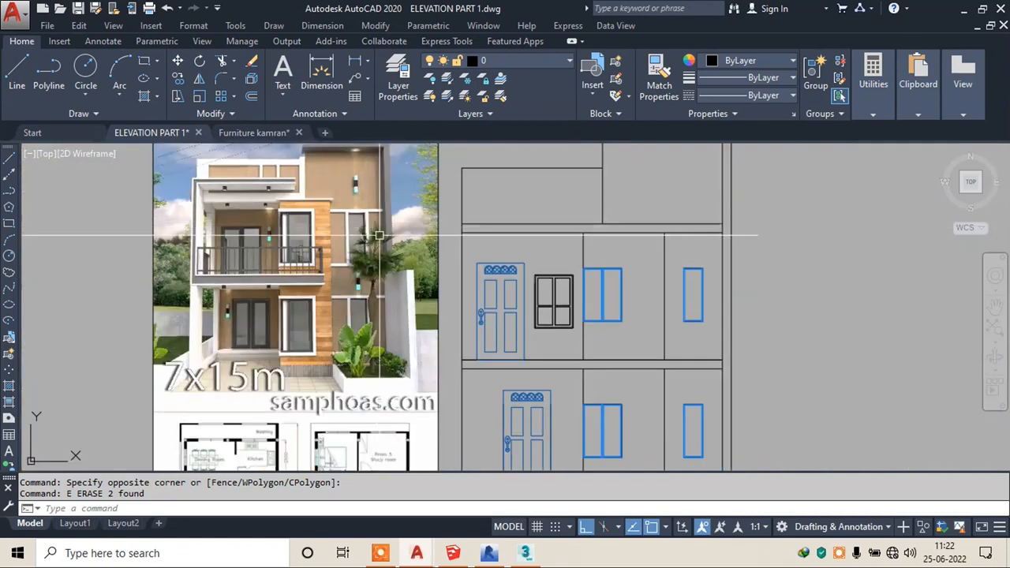
pyautogui.scroll(4, 704, 270)
pyautogui.scroll(2, 704, 269)
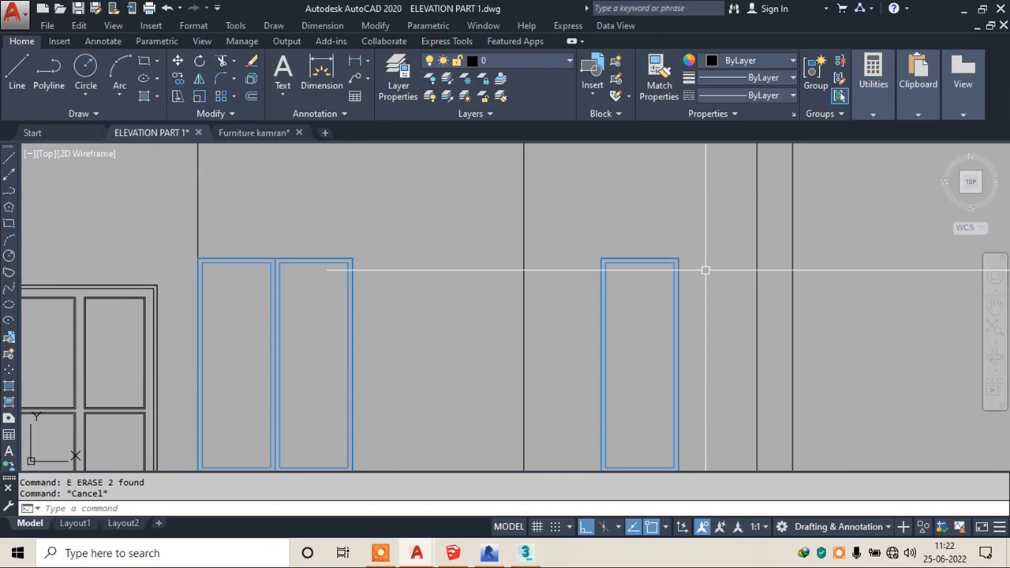
pyautogui.write('l')
pyautogui.press('Return')
pyautogui.scroll(2, 611, 259)
pyautogui.click(592, 258)
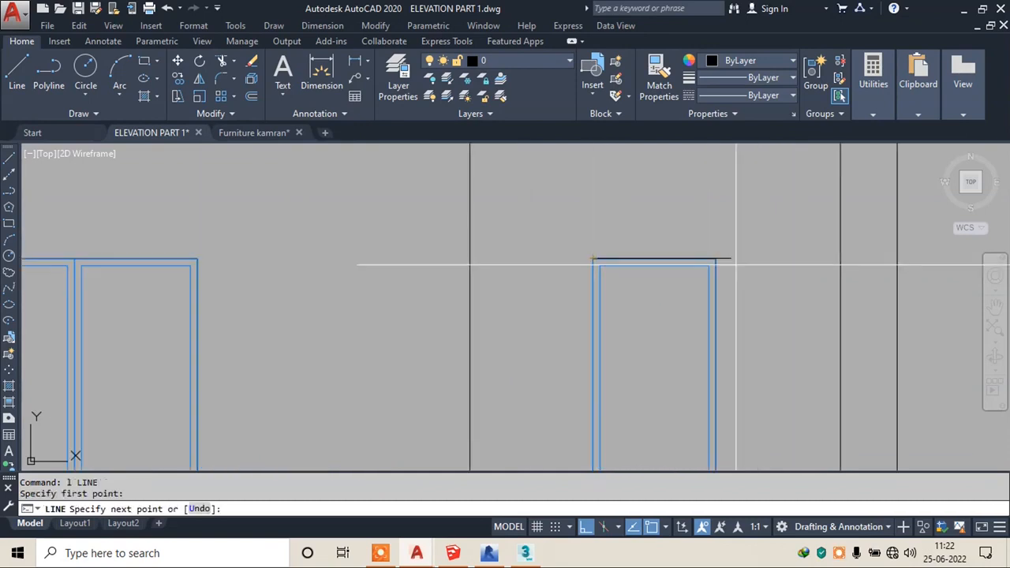
pyautogui.click(840, 259)
pyautogui.press('Escape')
# - Extend the line along the upper-floor right-hand window's top leftward to the vertical wall line
pyautogui.write('ex')
pyautogui.press('Return')
pyautogui.press('Return')
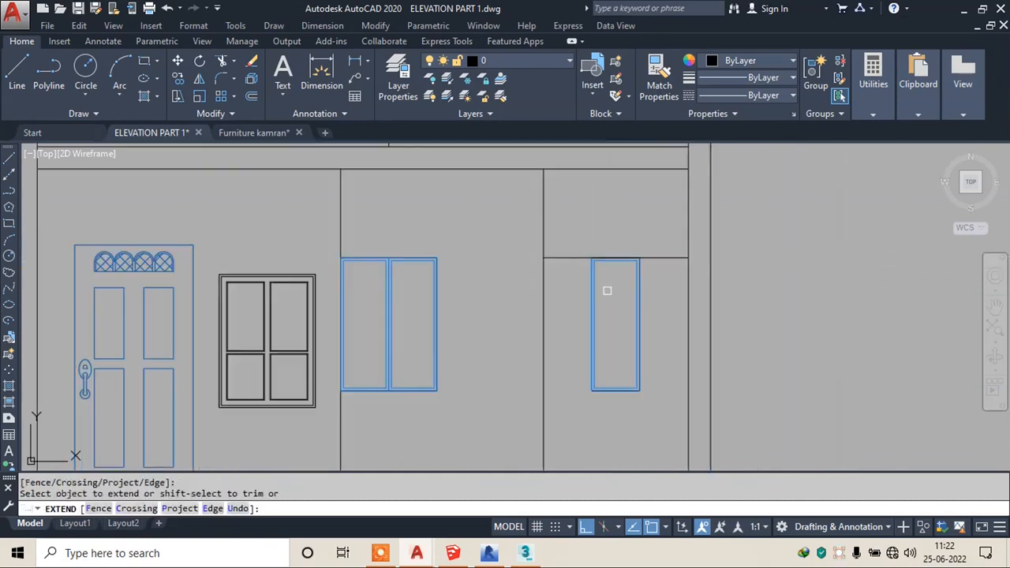
pyautogui.scroll(-6, 591, 257)
pyautogui.scroll(6, 580, 344)
pyautogui.press('Escape')
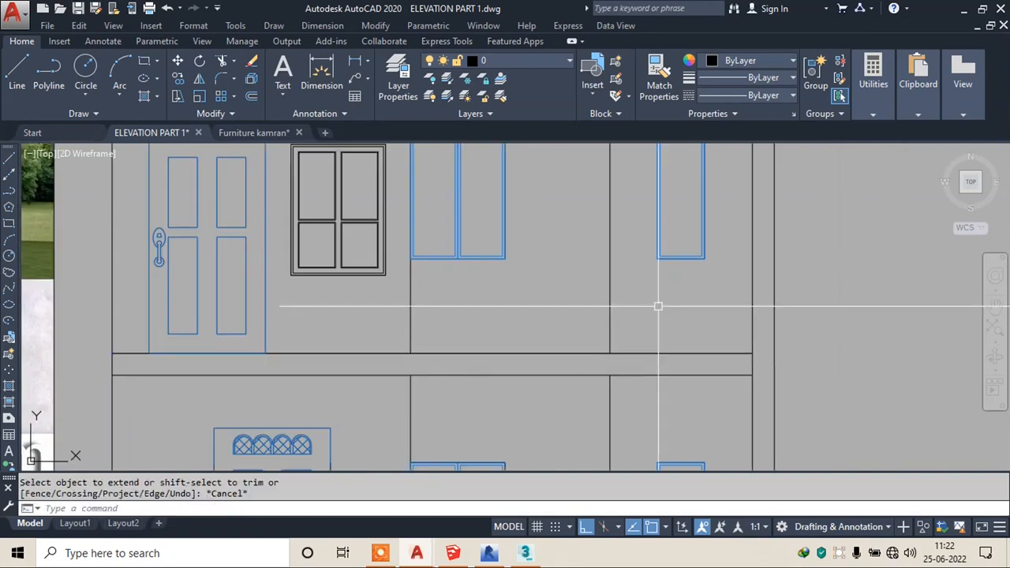
# - Draw a horizontal line from the upper-floor right-hand window's bottom left corner to the frame strip's inner edge
pyautogui.write('l')
pyautogui.press('Return')
pyautogui.scroll(2, 647, 284)
pyautogui.click(645, 254)
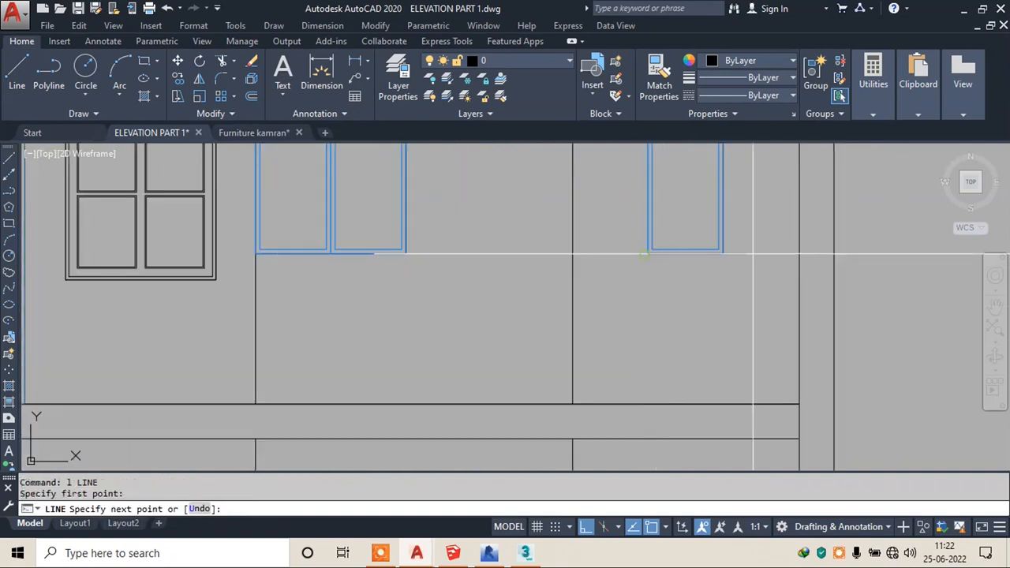
pyautogui.click(800, 253)
pyautogui.press('Escape')
# - Extend the line along the upper-floor right-hand window's bottom leftward to the vertical wall line
pyautogui.write('ex')
pyautogui.press('Return')
pyautogui.press('Return')
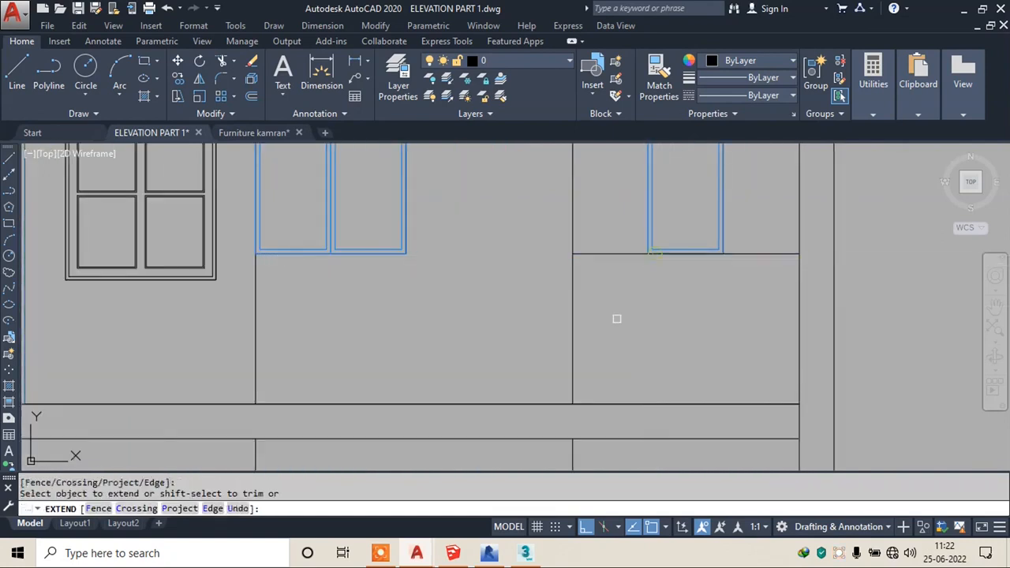
pyautogui.scroll(-6, 615, 318)
pyautogui.press('Escape')
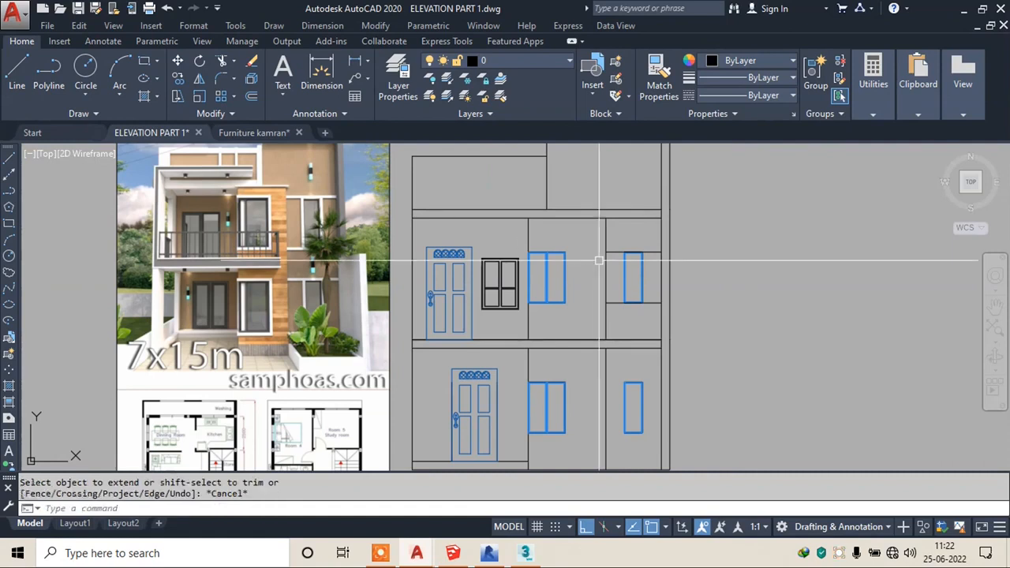
# - Draw a vertical line along the upper-floor right-hand window's left edge, from its top corner to its bottom corner
pyautogui.write('l')
pyautogui.press('Return')
pyautogui.scroll(5, 611, 256)
pyautogui.scroll(1, 592, 255)
pyautogui.click(592, 254)
pyautogui.scroll(-3, 589, 315)
pyautogui.scroll(4, 562, 404)
pyautogui.click(563, 404)
pyautogui.scroll(-3, 563, 404)
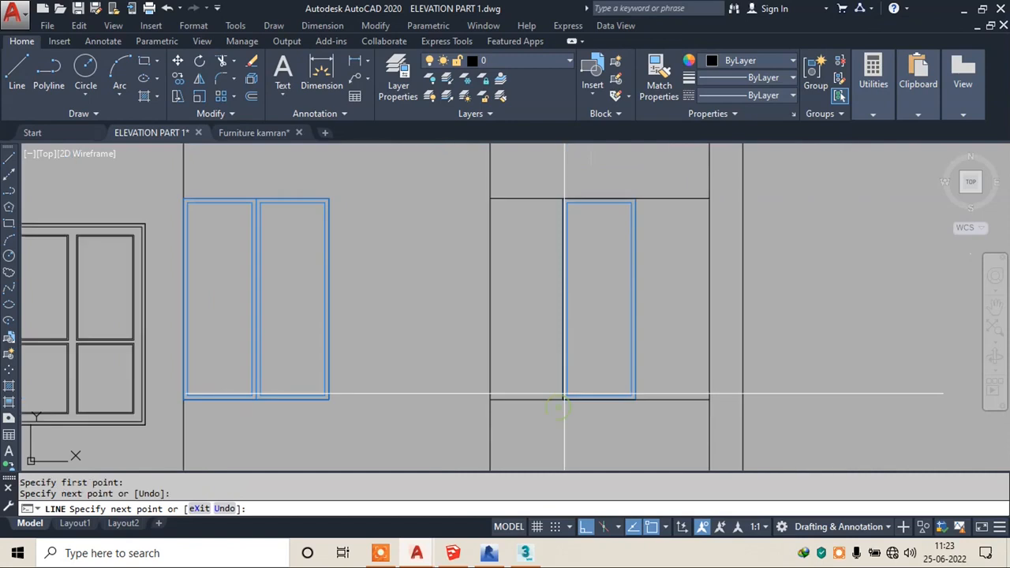
pyautogui.press('Escape')
# - Draw a vertical line along the upper-floor right-hand window's right edge, from its top corner to its bottom corner
pyautogui.press('Return')
pyautogui.scroll(3, 603, 265)
pyautogui.click(598, 254)
pyautogui.scroll(-3, 599, 254)
pyautogui.scroll(3, 607, 318)
pyautogui.click(600, 384)
pyautogui.press('Escape')
pyautogui.scroll(-3, 601, 378)
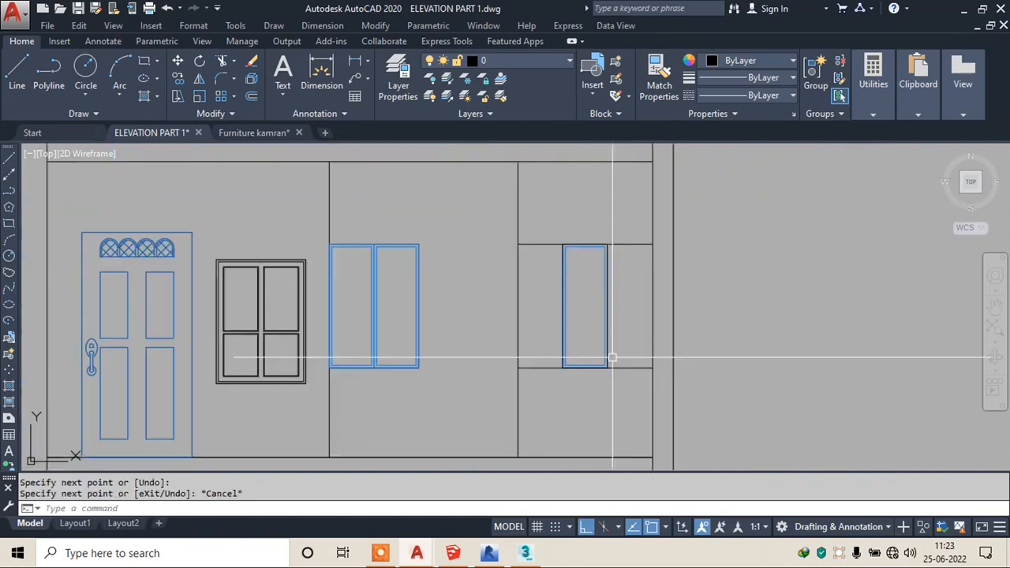
# - Offset the horizontal line along the upper-floor right-hand window's top upward by 3"
pyautogui.write('o')
pyautogui.press('Return')
pyautogui.write('3')
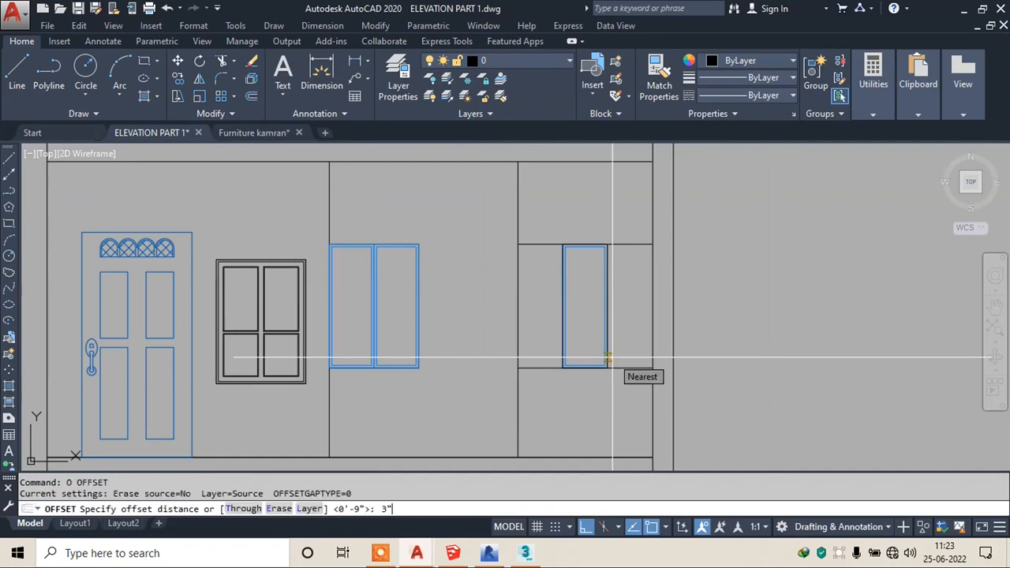
pyautogui.press('Return')
pyautogui.scroll(-4, 805, 221)
pyautogui.scroll(6, 388, 247)
pyautogui.scroll(-4, 388, 248)
pyautogui.scroll(5, 687, 281)
pyautogui.click(674, 292)
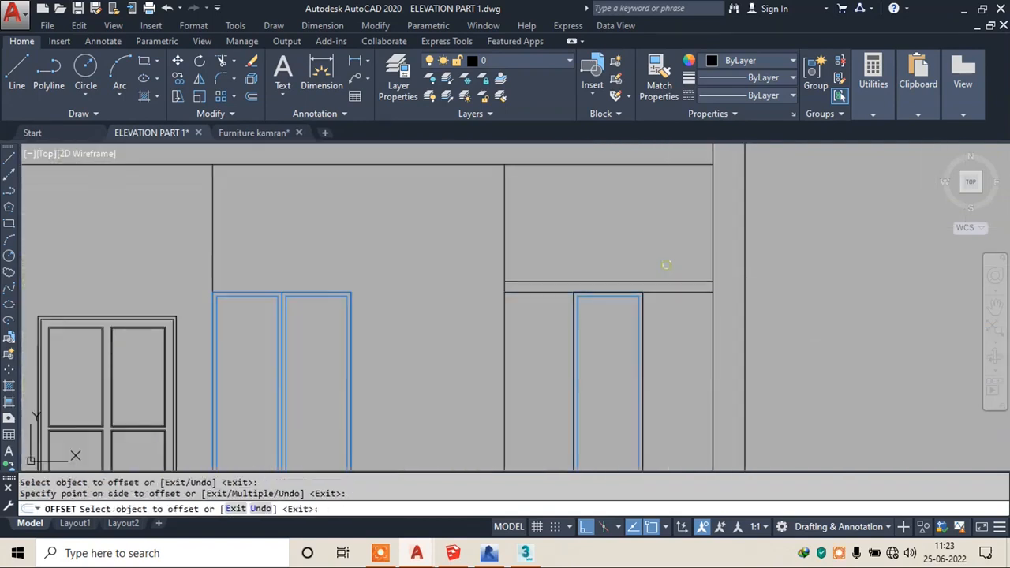
# - Offset the window's left and right edge lines outward and the line along its bottom downward, each by 3"
pyautogui.click(574, 340)
pyautogui.click(565, 348)
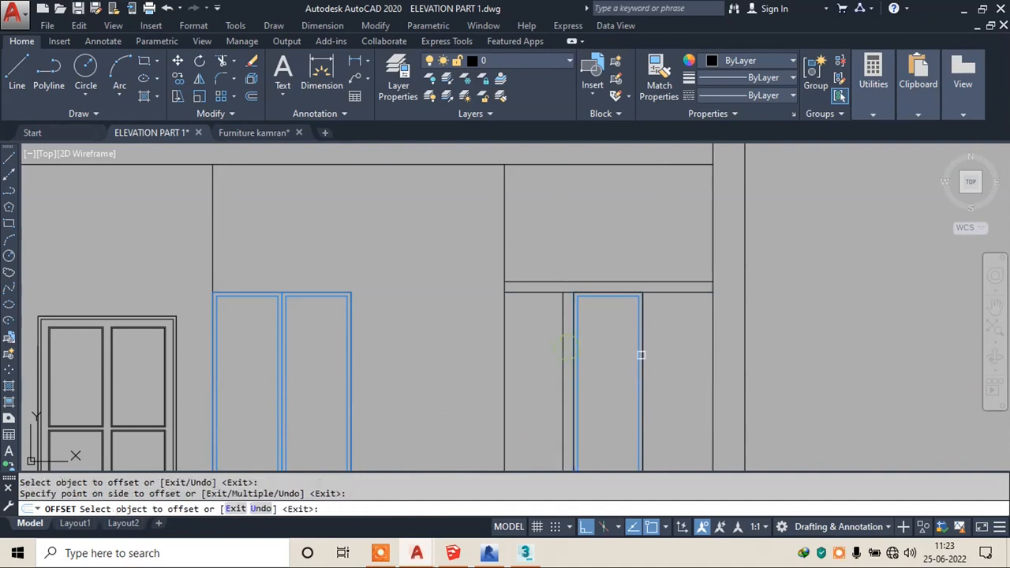
pyautogui.moveTo(623, 391); pyautogui.dragTo(609, 246, button='middle')
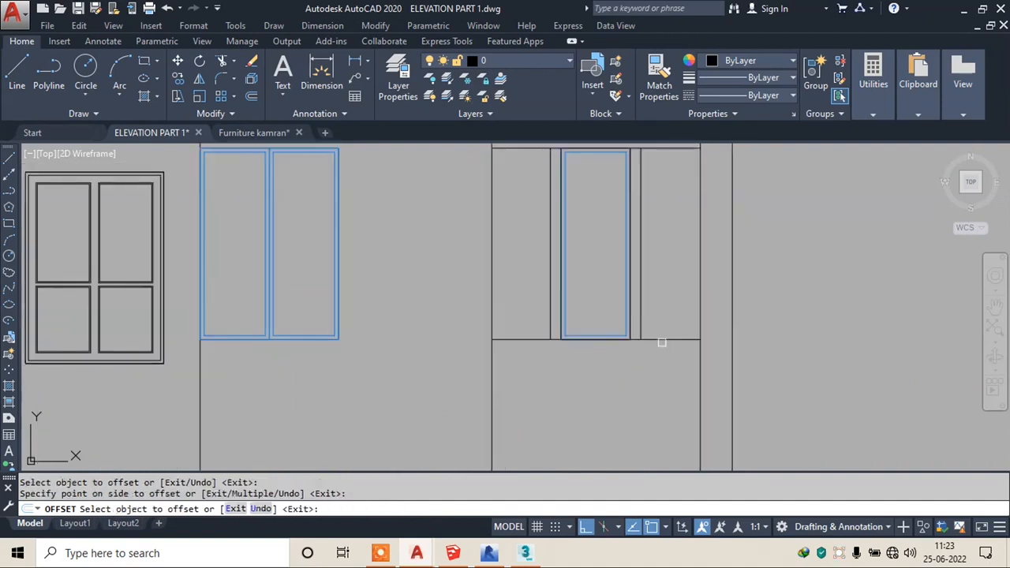
pyautogui.scroll(-5, 654, 351)
pyautogui.scroll(2, 589, 314)
pyautogui.scroll(4, 589, 313)
pyautogui.press('Escape')
# - Trim the short pieces of the top and bottom horizontal lines between the upper-floor right-hand window and the offset side lines
pyautogui.write('tr')
pyautogui.press('Return')
pyautogui.press('Return')
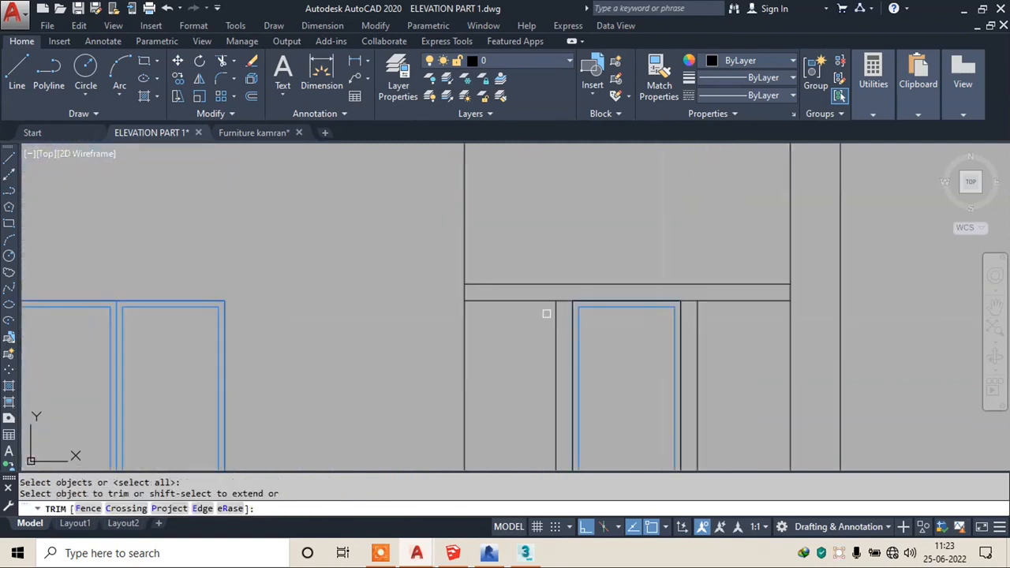
pyautogui.scroll(3, 546, 313)
pyautogui.click(573, 291)
pyautogui.scroll(-5, 585, 225)
pyautogui.scroll(3, 604, 287)
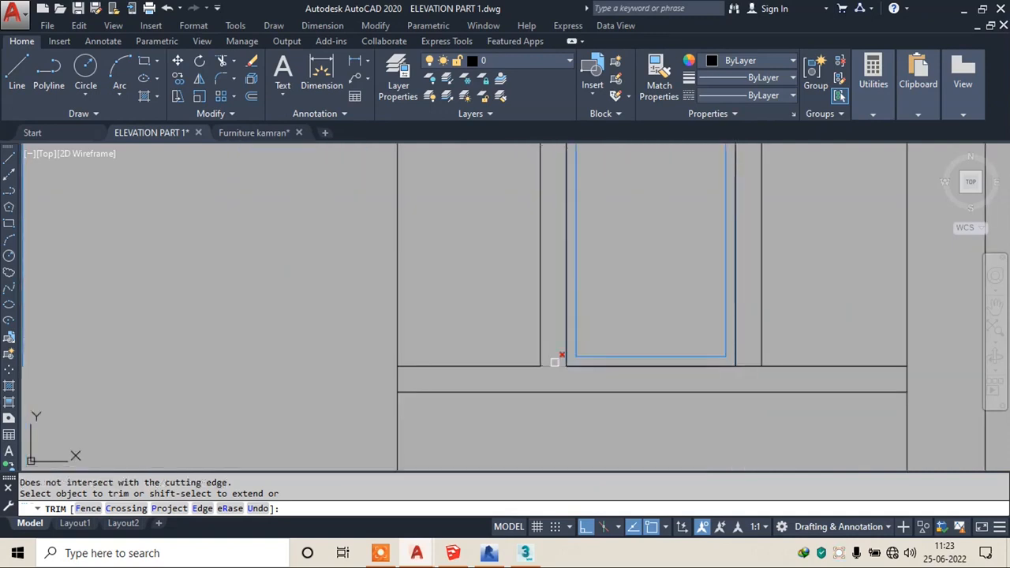
pyautogui.scroll(-5, 749, 364)
pyautogui.press('Escape')
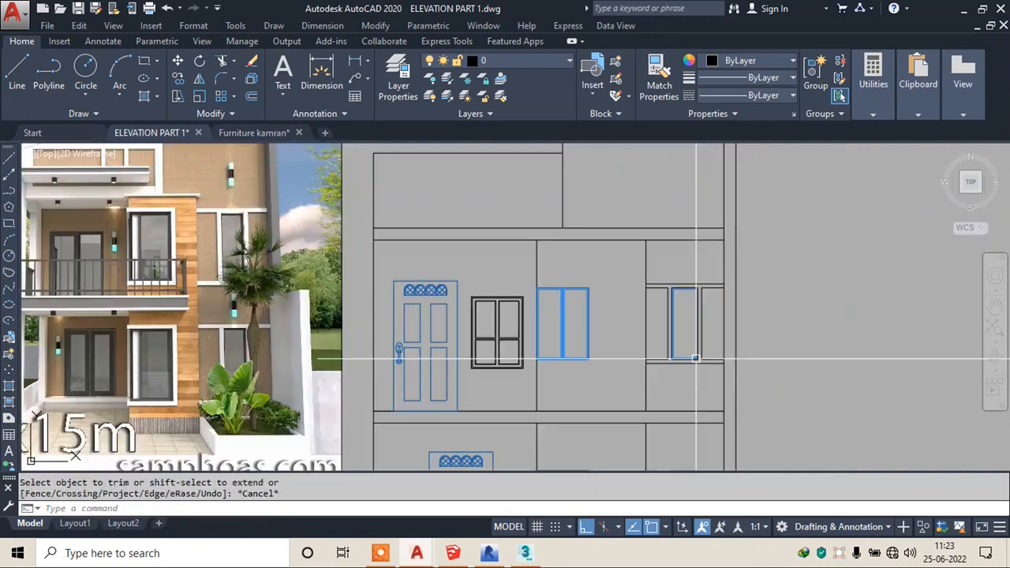
pyautogui.press('Escape')
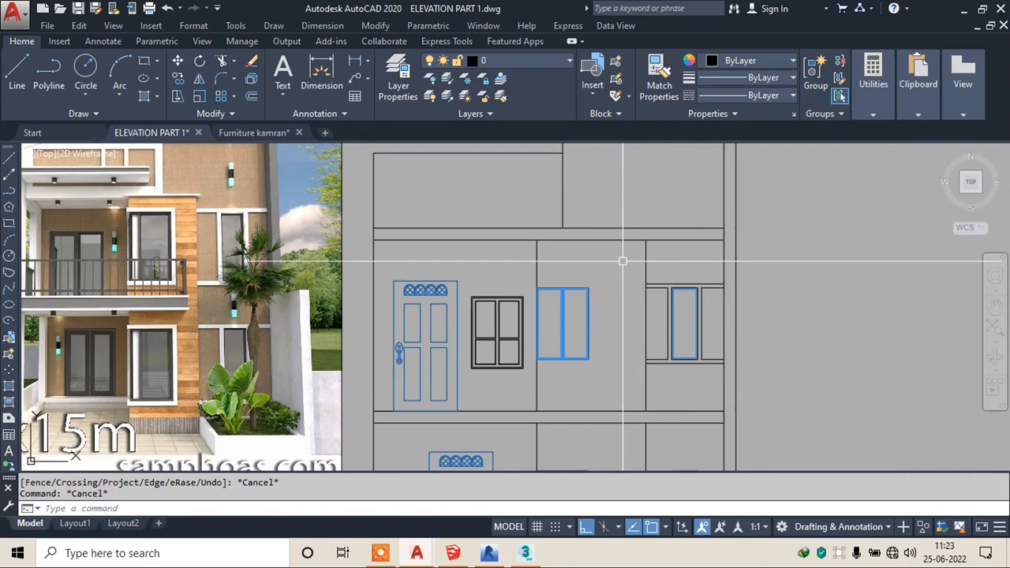
pyautogui.click(623, 263)
pyautogui.click(740, 376)
pyautogui.scroll(7, 680, 235)
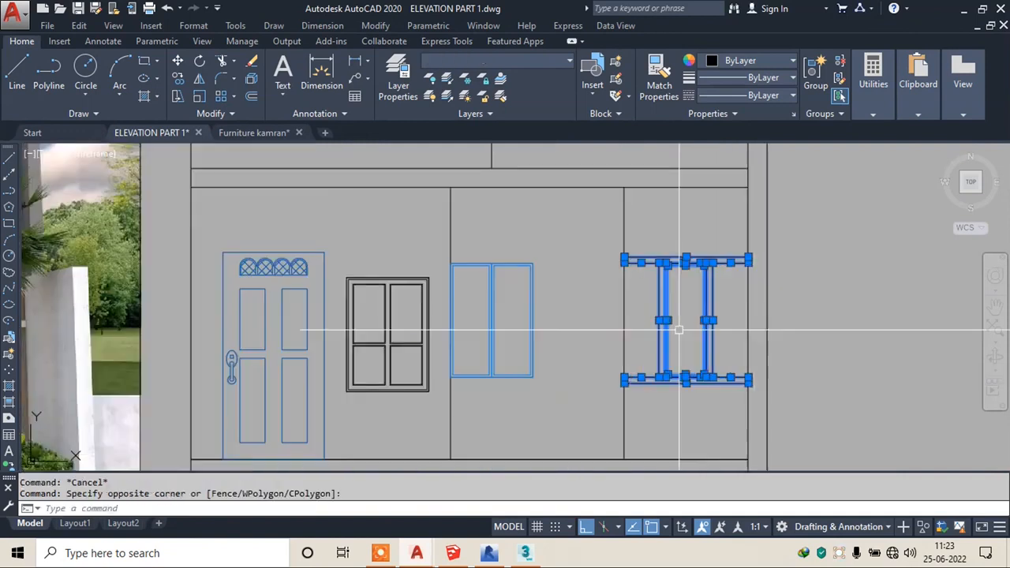
pyautogui.moveTo(680, 235); pyautogui.dragTo(643, 238, button='middle')
pyautogui.press('Escape')
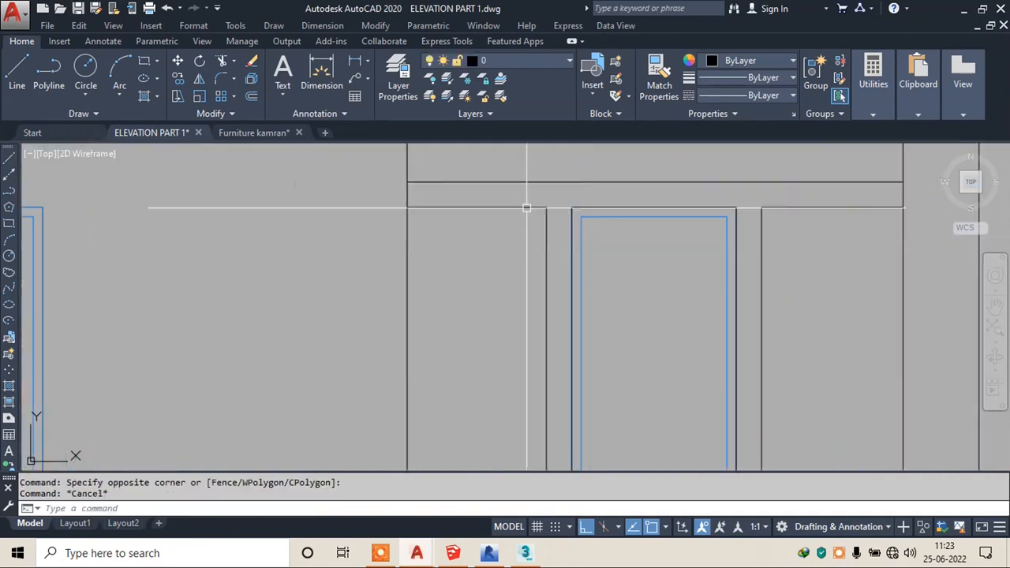
# - Copy the horizontal and vertical trim lines around the upper floor's narrow window to the ground-floor narrow window, aligned at the window's top-left corner
pyautogui.click(525, 206)
pyautogui.click(557, 181)
pyautogui.click(571, 217)
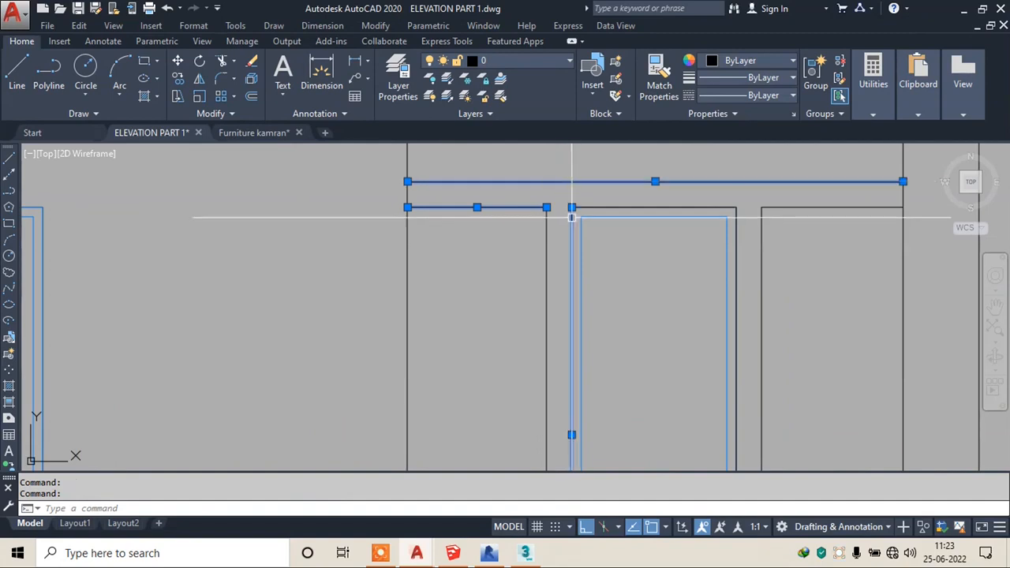
pyautogui.click(589, 207)
pyautogui.click(546, 233)
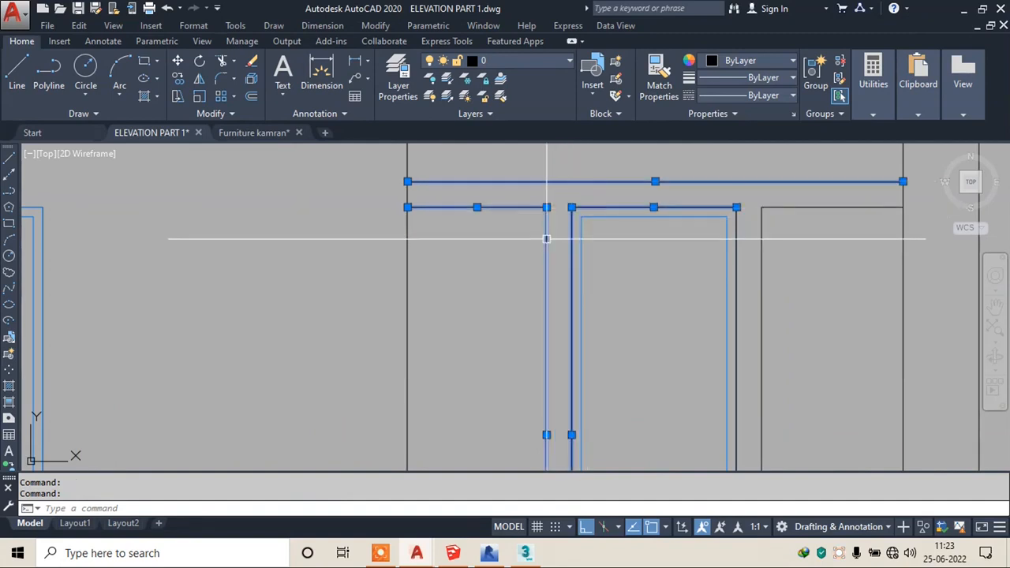
pyautogui.click(779, 208)
pyautogui.click(788, 229)
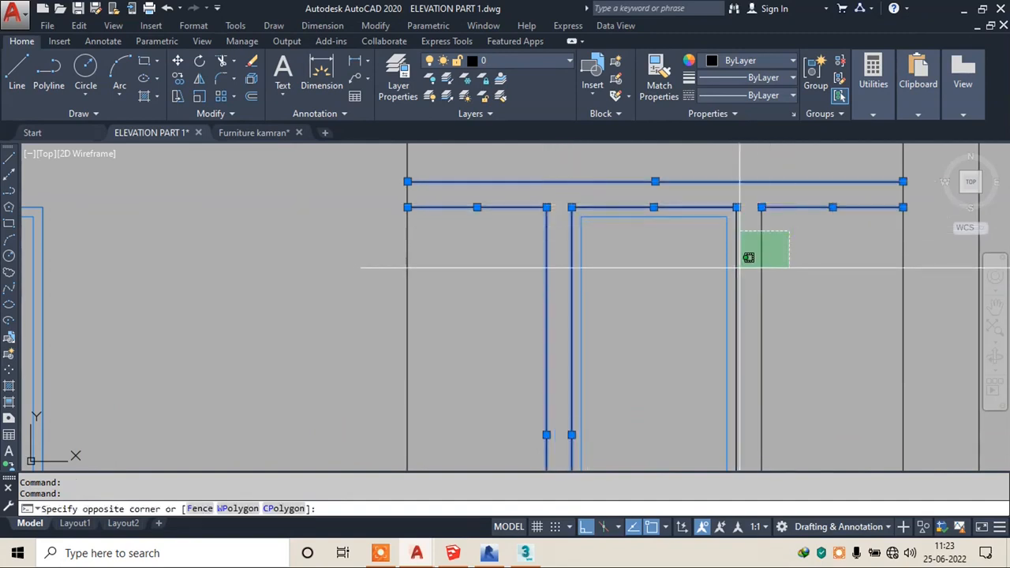
pyautogui.click(746, 260)
pyautogui.scroll(-4, 683, 229)
pyautogui.scroll(4, 619, 356)
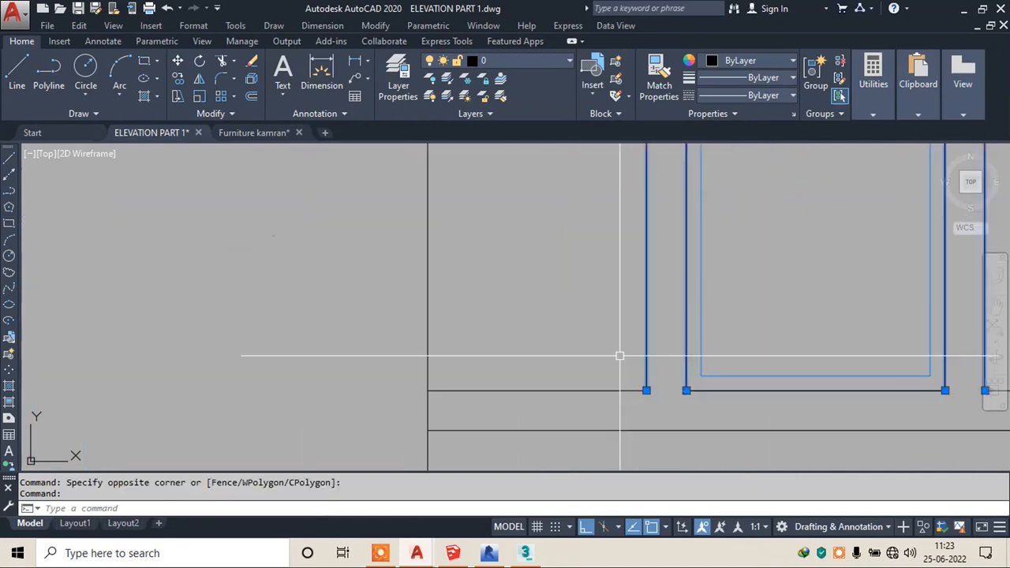
pyautogui.click(619, 356)
pyautogui.click(570, 443)
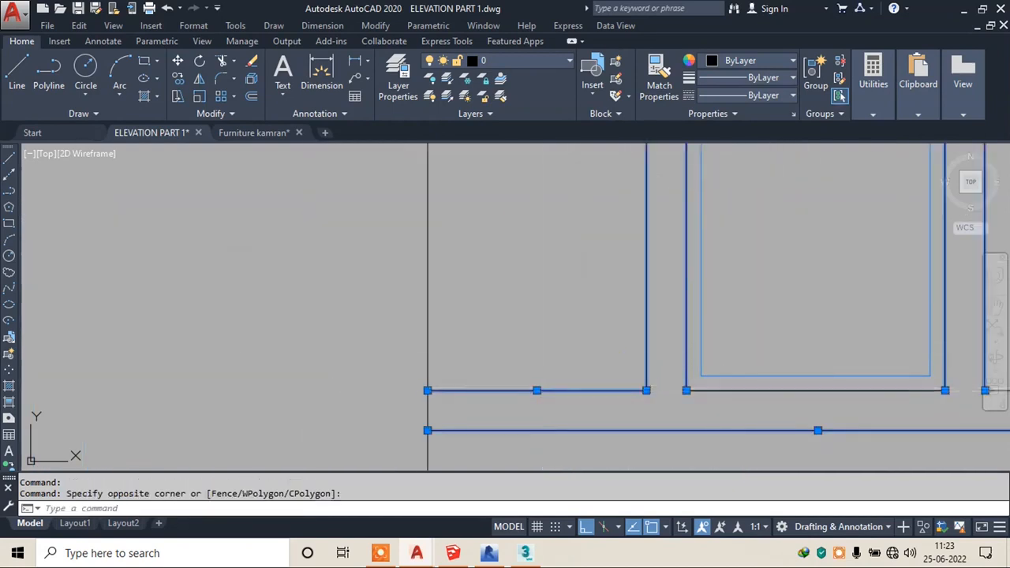
pyautogui.scroll(-4, 619, 351)
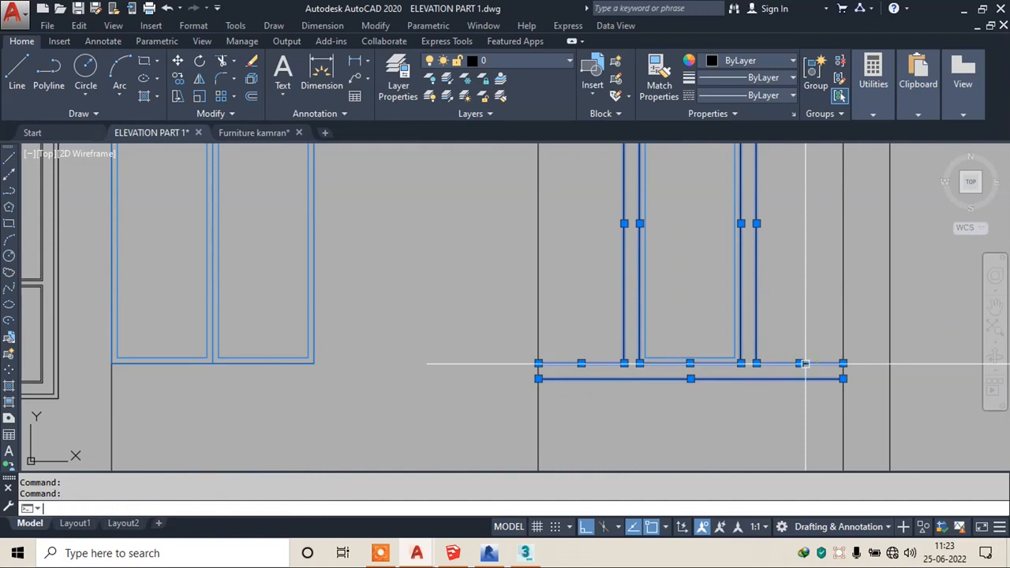
pyautogui.write('co')
pyautogui.press('Return')
pyautogui.scroll(-5, 666, 357)
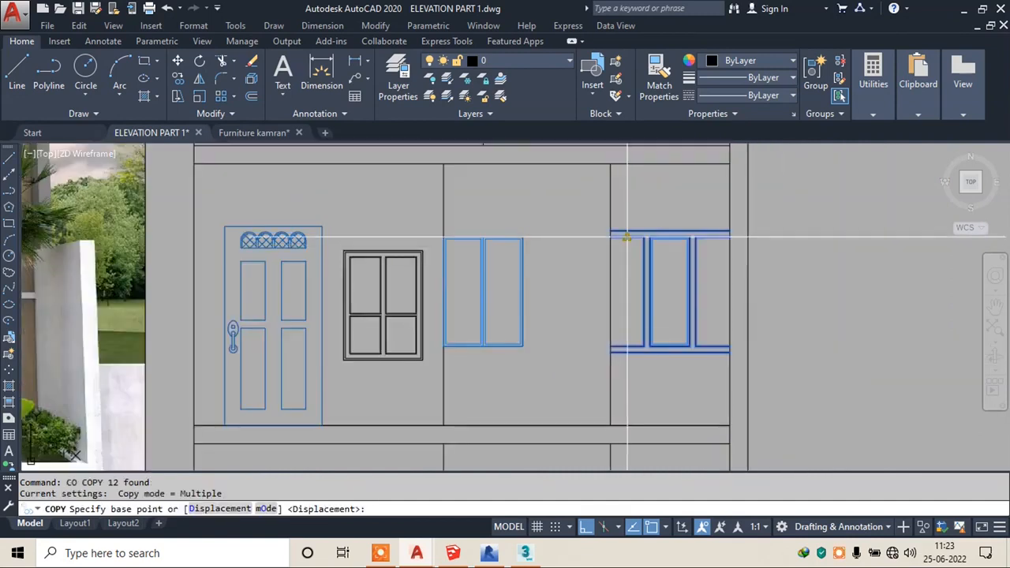
pyautogui.scroll(-2, 629, 237)
pyautogui.scroll(6, 628, 236)
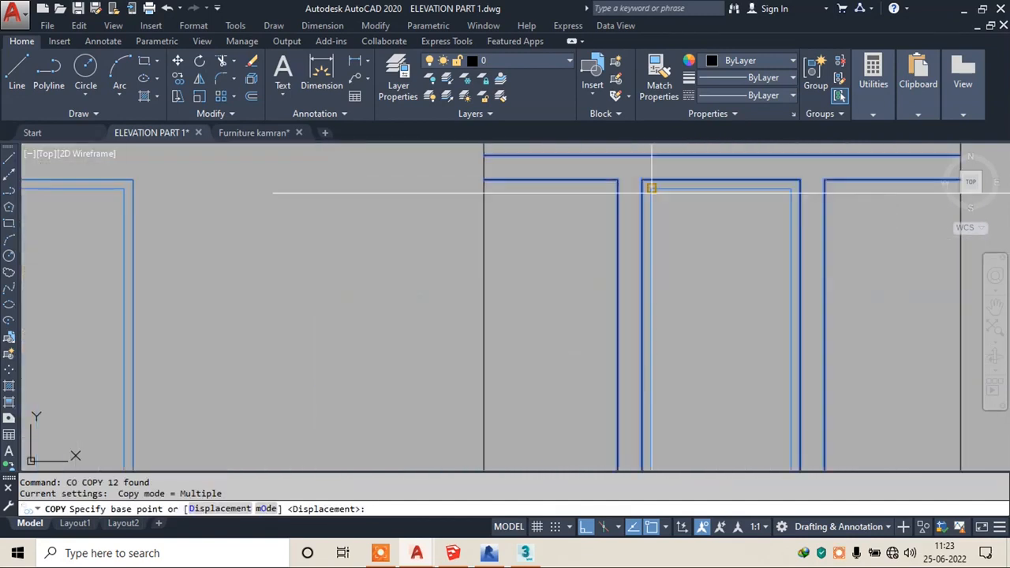
pyautogui.click(641, 180)
pyautogui.scroll(-4, 658, 273)
pyautogui.scroll(5, 624, 171)
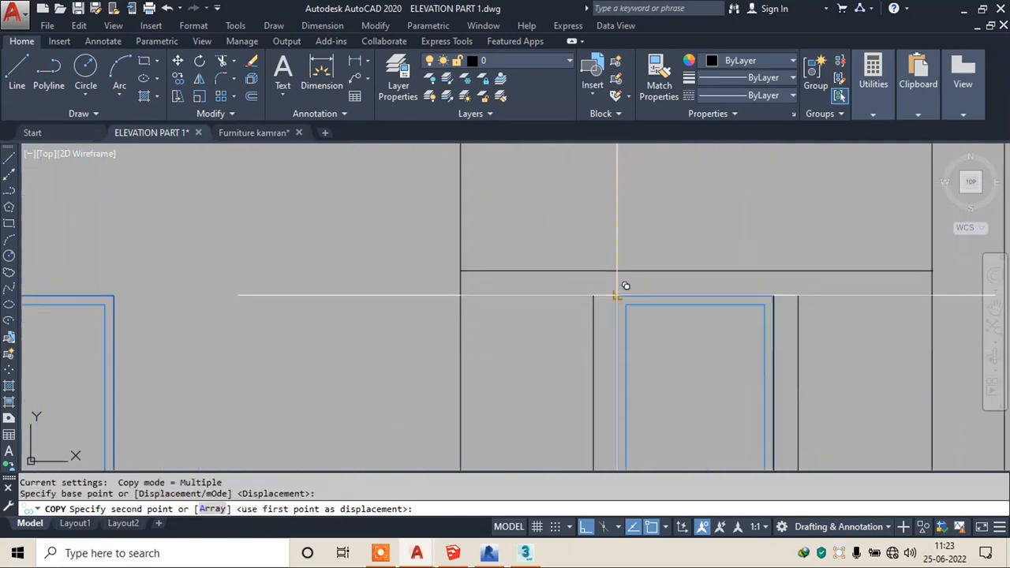
pyautogui.click(620, 253)
pyautogui.press('Escape')
# - Examine the ledge above the upper-floor window in the reference rendering and compare it with the elevation
pyautogui.scroll(-2, 777, 388)
pyautogui.scroll(-4, 777, 388)
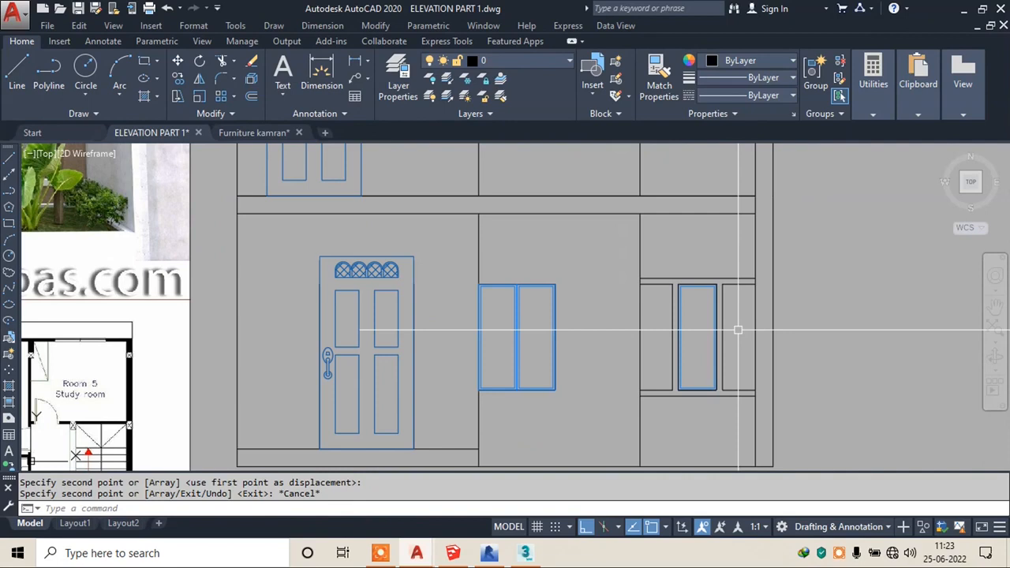
pyautogui.scroll(-6, 737, 330)
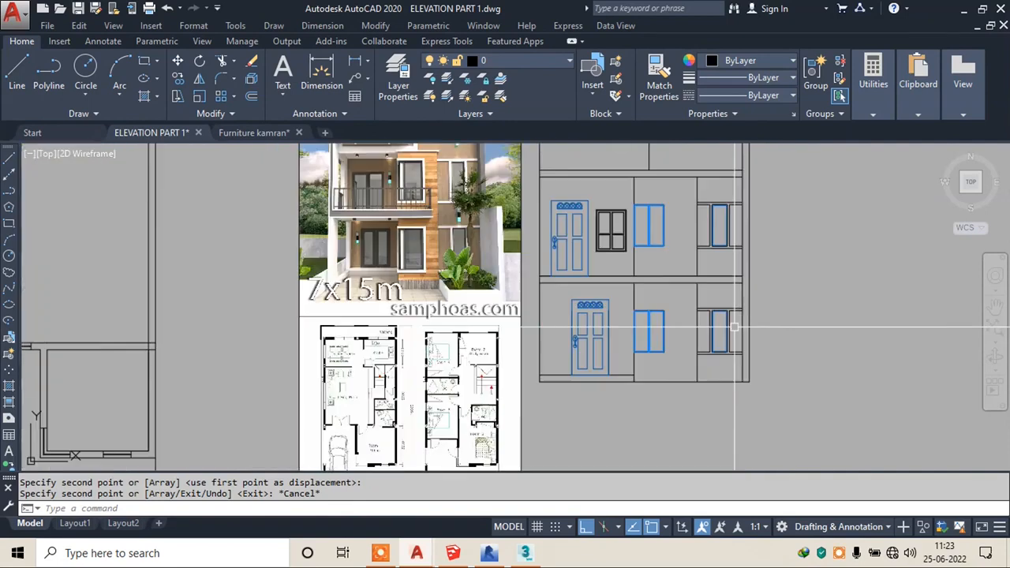
pyautogui.scroll(4, 440, 185)
pyautogui.moveTo(439, 185); pyautogui.dragTo(482, 238, button='middle')
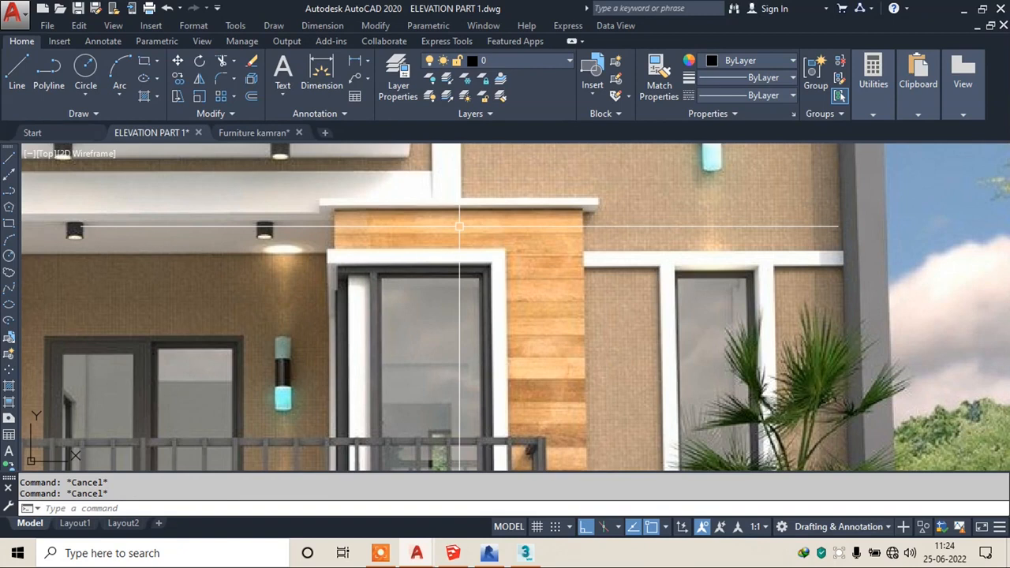
pyautogui.scroll(-5, 877, 242)
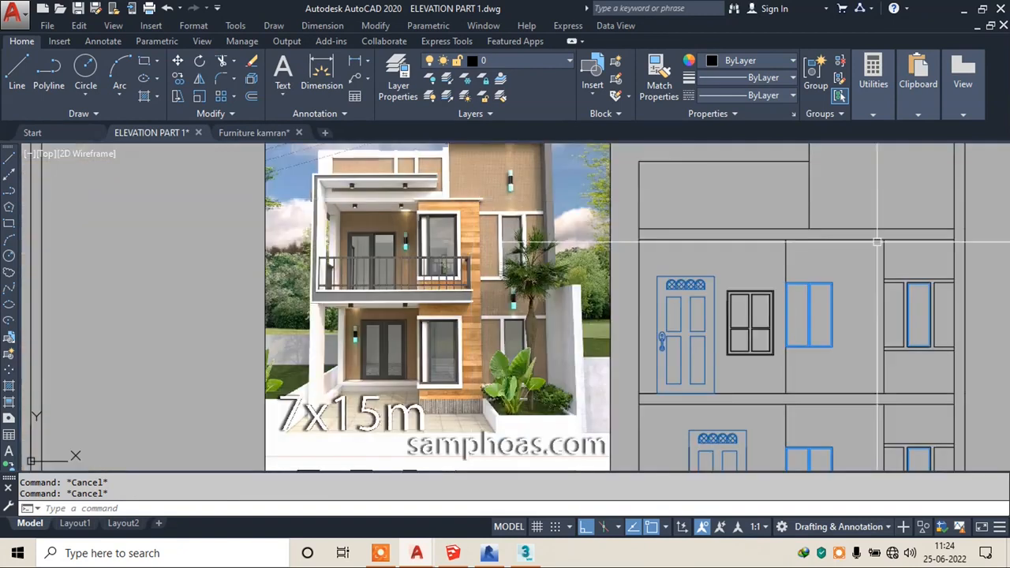
pyautogui.scroll(2, 747, 245)
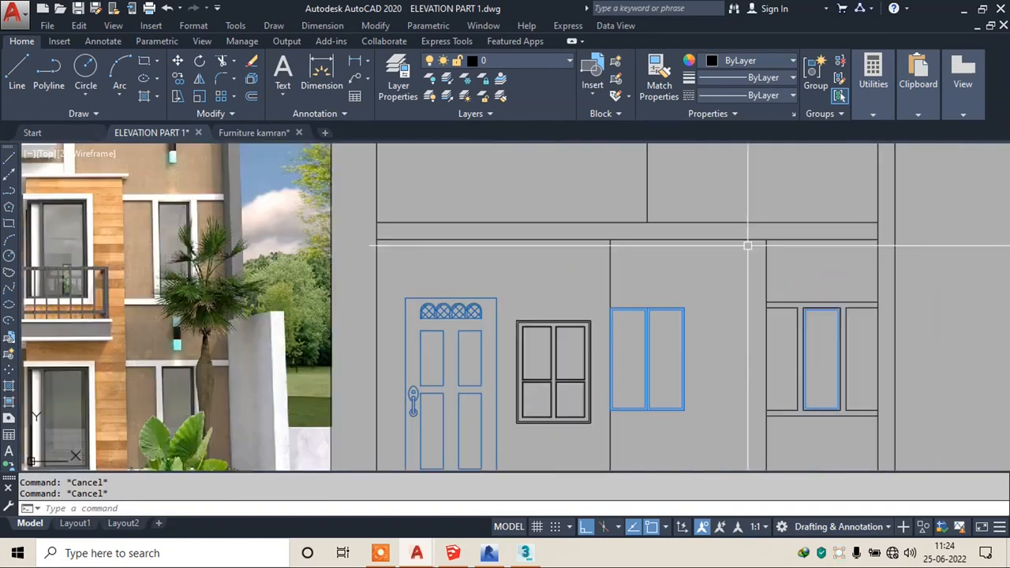
pyautogui.press('Return')
pyautogui.write('3"')
pyautogui.press('Return')
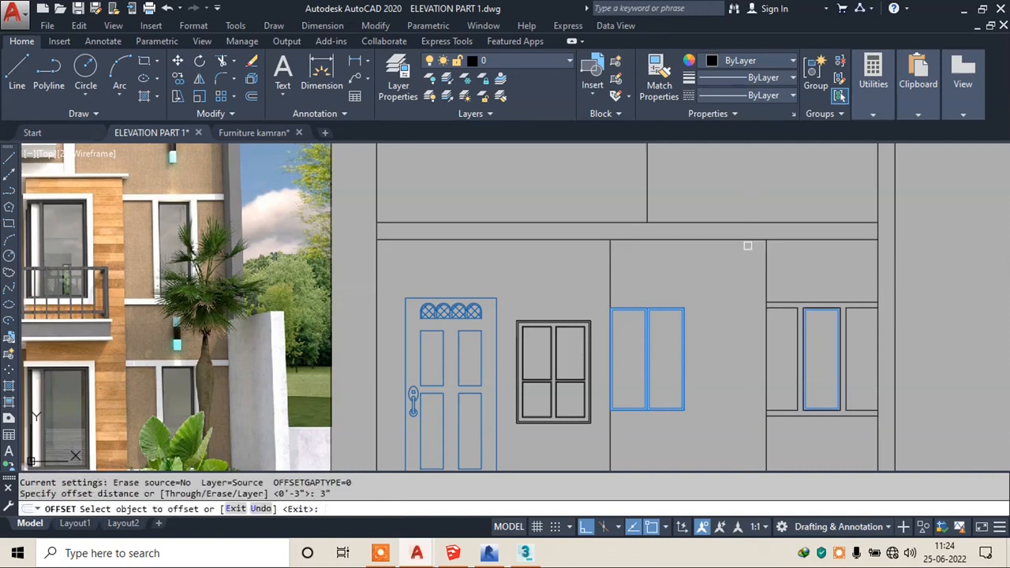
pyautogui.press('Escape')
# - Offset the bottom line of the slab above the upper-floor windows 2" downward to form the ledge
pyautogui.write('o')
pyautogui.press('Return')
pyautogui.write('2"')
pyautogui.press('Return')
pyautogui.click(742, 241)
pyautogui.click(732, 264)
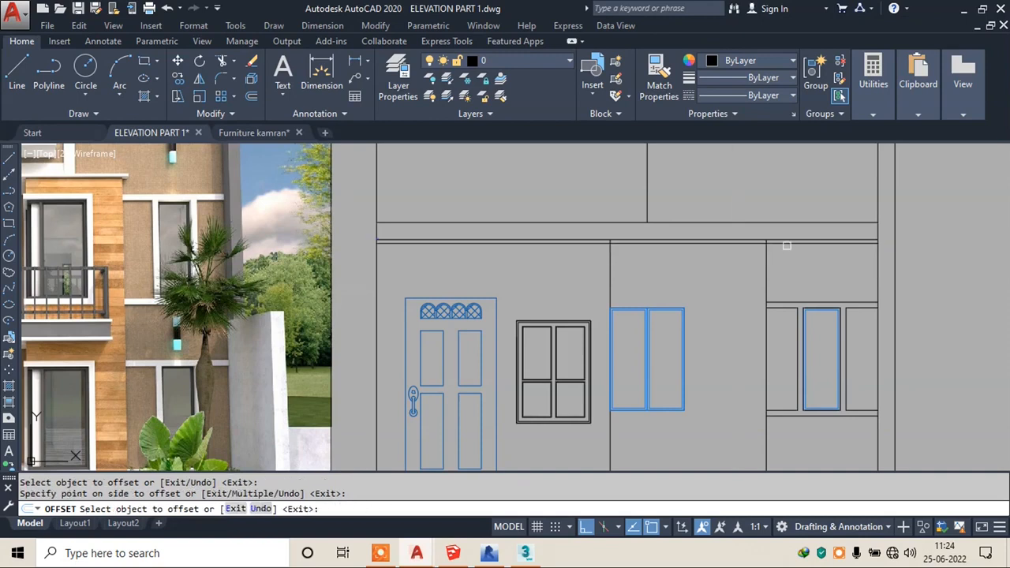
pyautogui.scroll(4, 786, 246)
pyautogui.press('Escape')
pyautogui.press('Escape')
pyautogui.write('o')
pyautogui.press('Return')
pyautogui.write('6"')
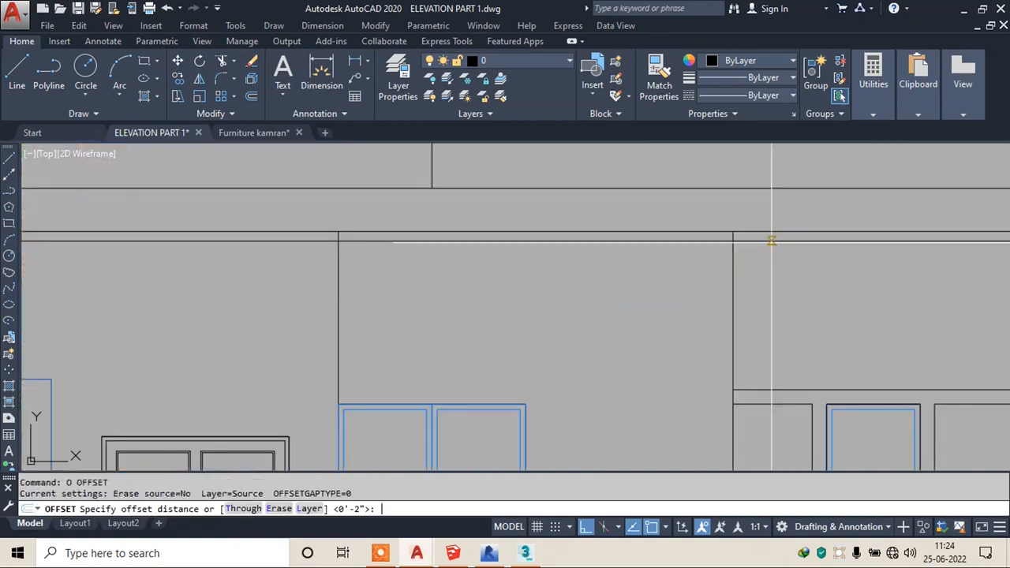
pyautogui.press('Return')
pyautogui.click(733, 272)
pyautogui.press('Escape')
pyautogui.press('Escape')
# - Offset the vertical wall line on the right of the double-window bay 8" outward for the ledge's overhang
pyautogui.write('o')
pyautogui.press('Return')
pyautogui.write('8')
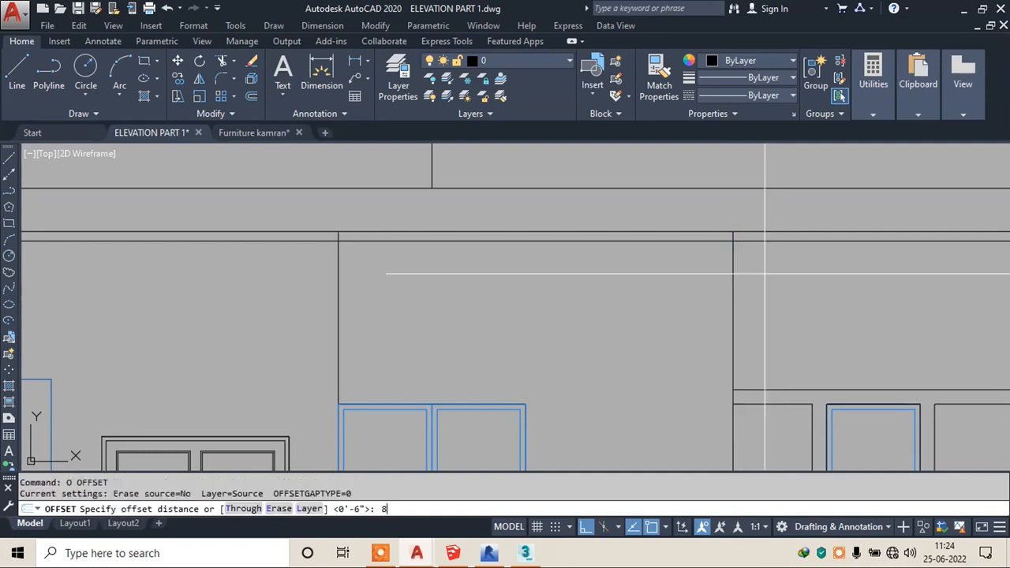
pyautogui.write('"')
pyautogui.press('Return')
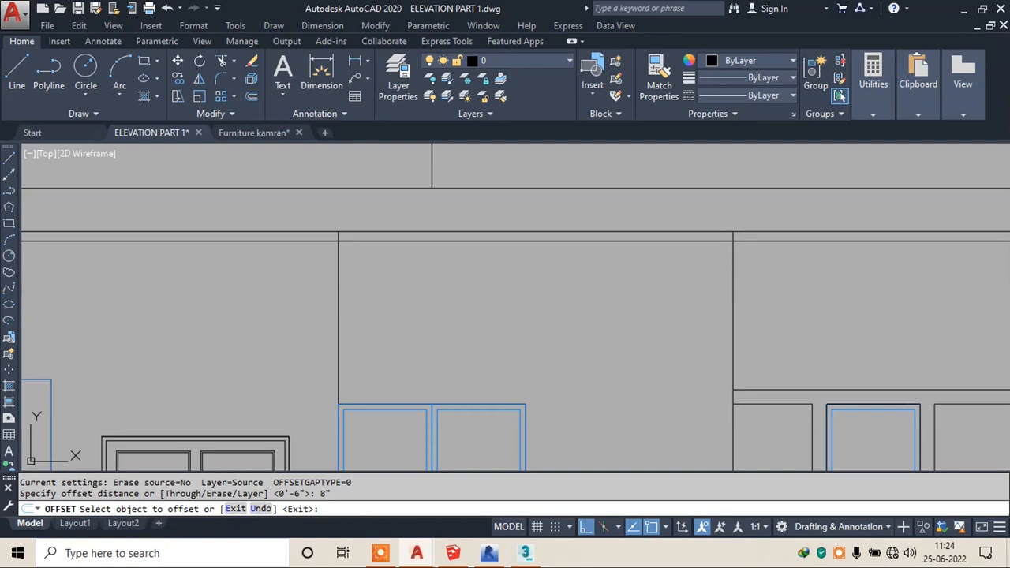
pyautogui.click(733, 289)
pyautogui.click(744, 289)
pyautogui.press('Escape')
# - Trim the ledge's right end to the new vertical line and erase the leftover vertical segment below it
pyautogui.write('tr')
pyautogui.press('Return')
pyautogui.press('Return')
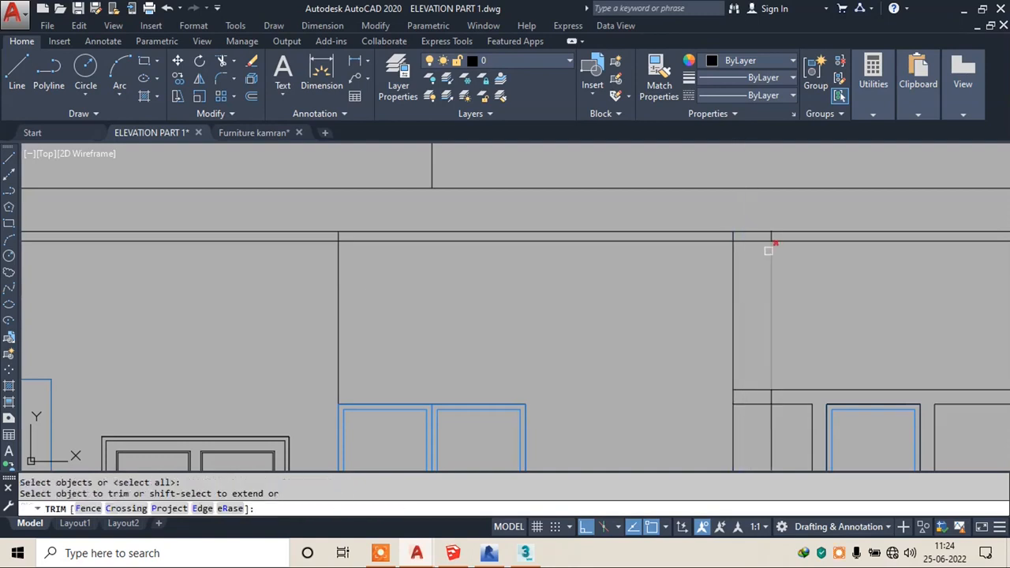
pyautogui.click(769, 248)
pyautogui.scroll(3, 774, 241)
pyautogui.scroll(-5, 744, 233)
pyautogui.press('Escape')
pyautogui.click(742, 349)
pyautogui.write('e')
pyautogui.press('Return')
pyautogui.press('Escape')
# - Offset the vertical wall line on the left of the double-window bay 8" outward for the ledge's other overhang
pyautogui.write('o')
pyautogui.press('Return')
pyautogui.write('8"')
pyautogui.press('Return')
pyautogui.click(474, 244)
pyautogui.click(464, 253)
pyautogui.press('Escape')
# - Trim the excess ledge line and the new vertical line at the ledge's left end
pyautogui.write('tr')
pyautogui.press('Return')
pyautogui.press('Return')
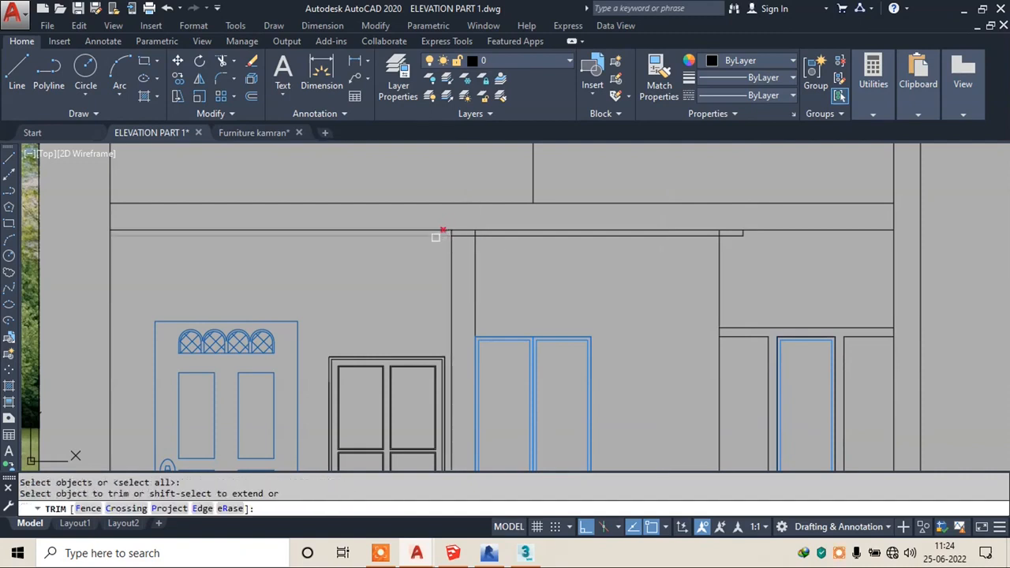
pyautogui.scroll(4, 438, 235)
pyautogui.scroll(-4, 474, 246)
pyautogui.scroll(-3, 473, 260)
pyautogui.click(511, 304)
# - Trim away the parts of the two bay wall lines that cross the ledge
pyautogui.scroll(-2, 545, 260)
pyautogui.scroll(8, 553, 257)
pyautogui.scroll(4, 627, 290)
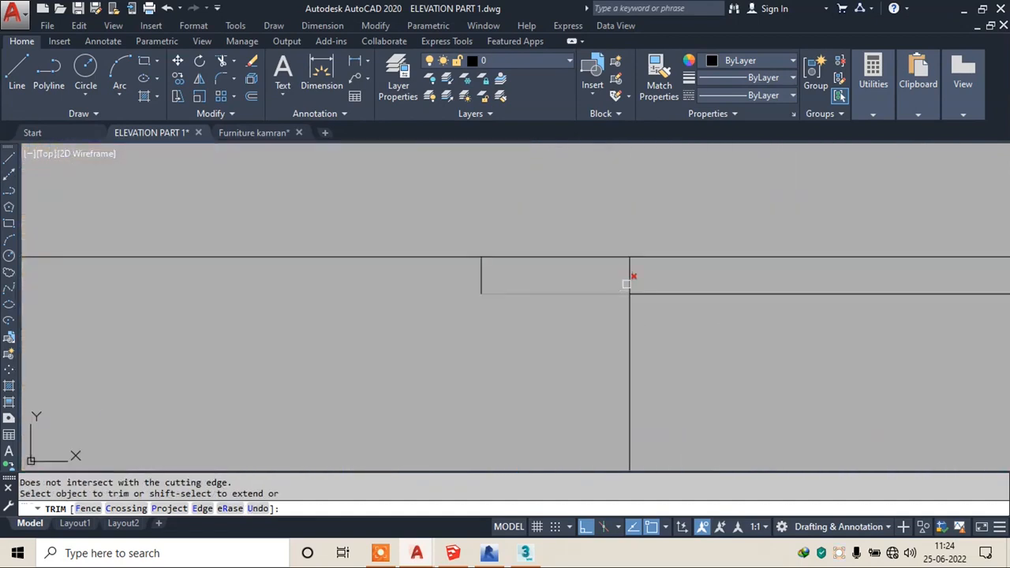
pyautogui.click(630, 280)
pyautogui.scroll(-6, 512, 256)
pyautogui.scroll(4, 897, 270)
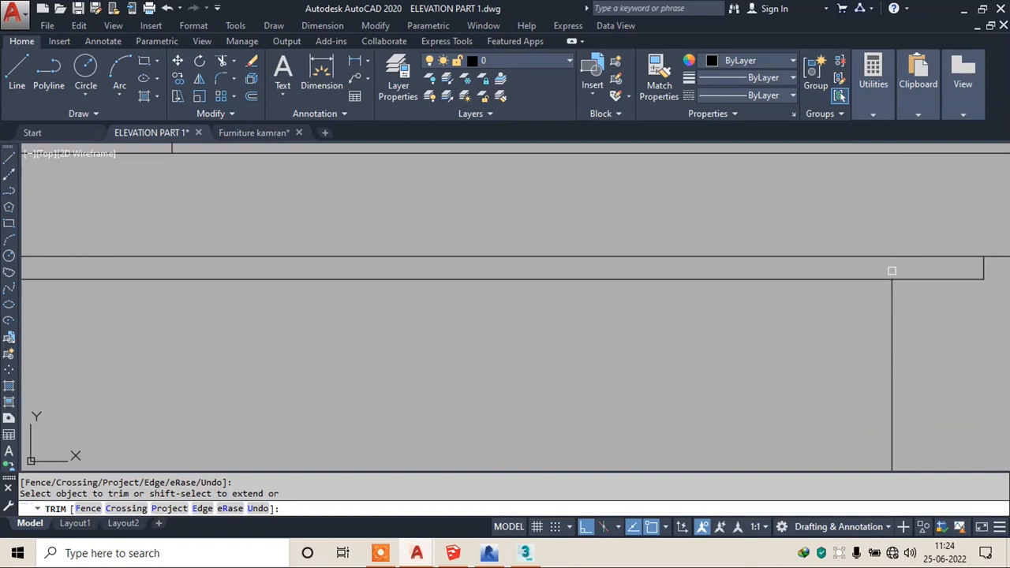
pyautogui.scroll(-5, 778, 266)
pyautogui.press('Escape')
# - Examine the ledge and the white frame around the upper-floor window in the reference rendering
pyautogui.scroll(6, 371, 229)
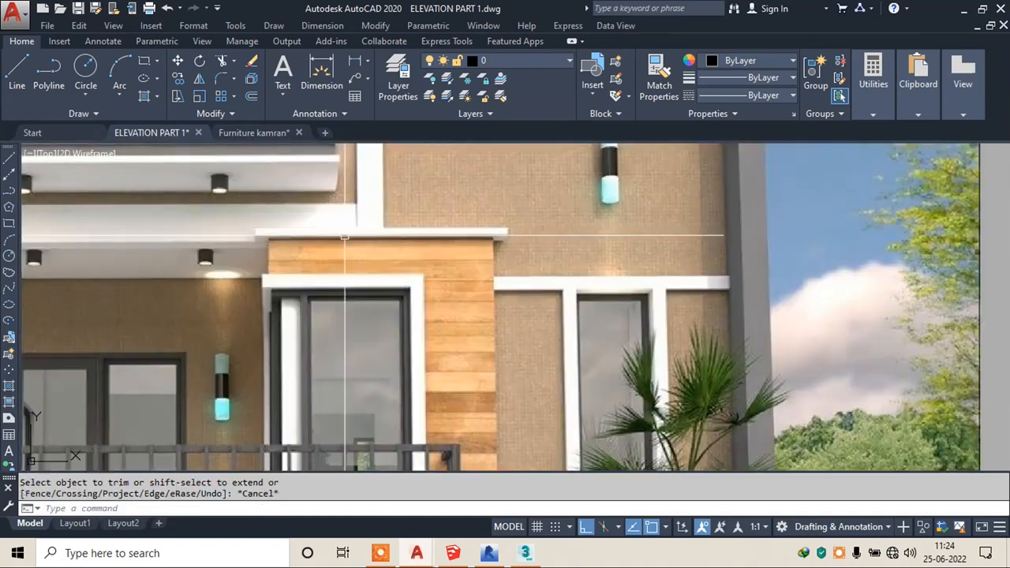
pyautogui.scroll(-5, 419, 234)
pyautogui.scroll(3, 690, 330)
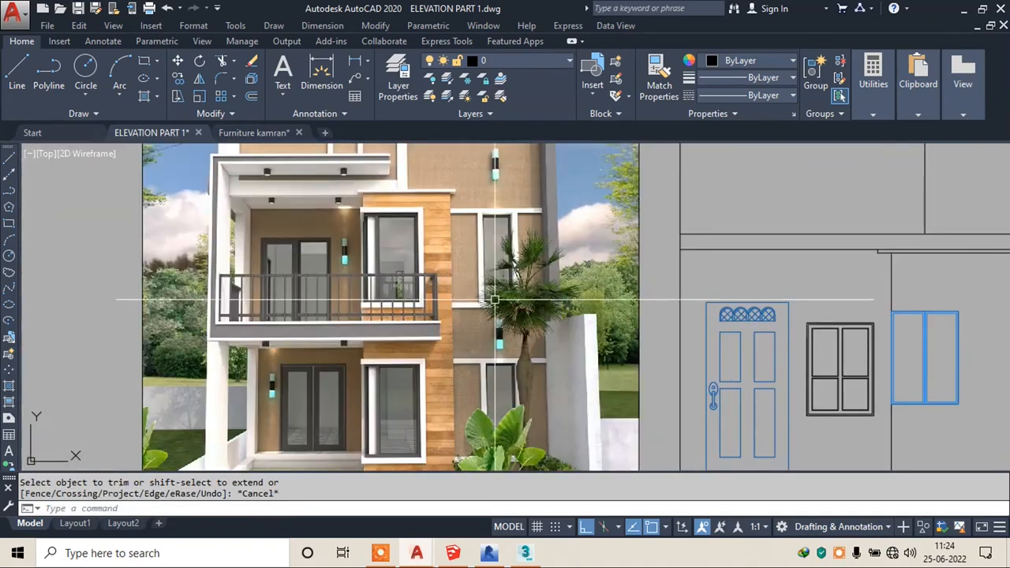
pyautogui.moveTo(792, 339); pyautogui.dragTo(602, 313, button='middle')
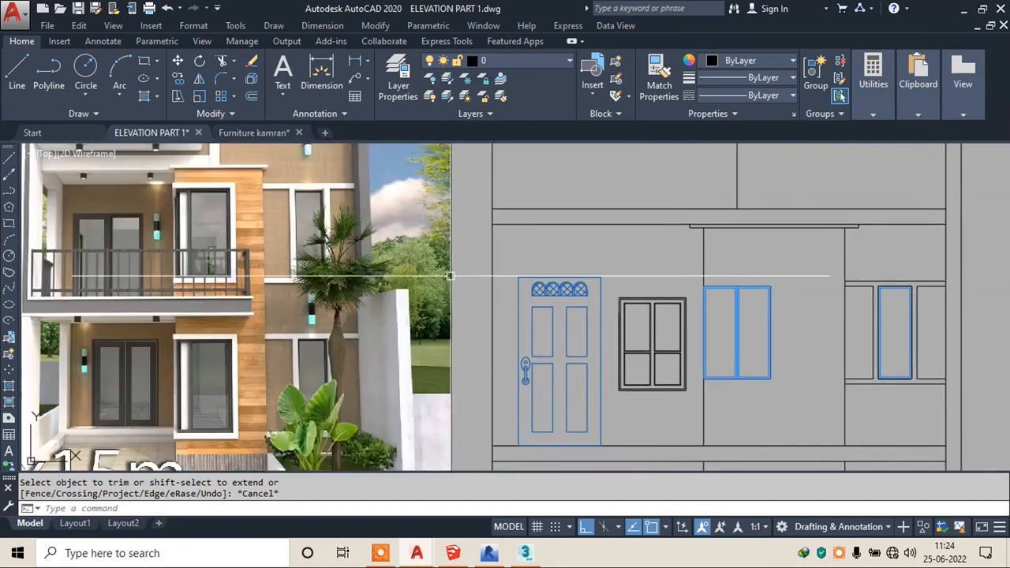
pyautogui.scroll(4, 215, 183)
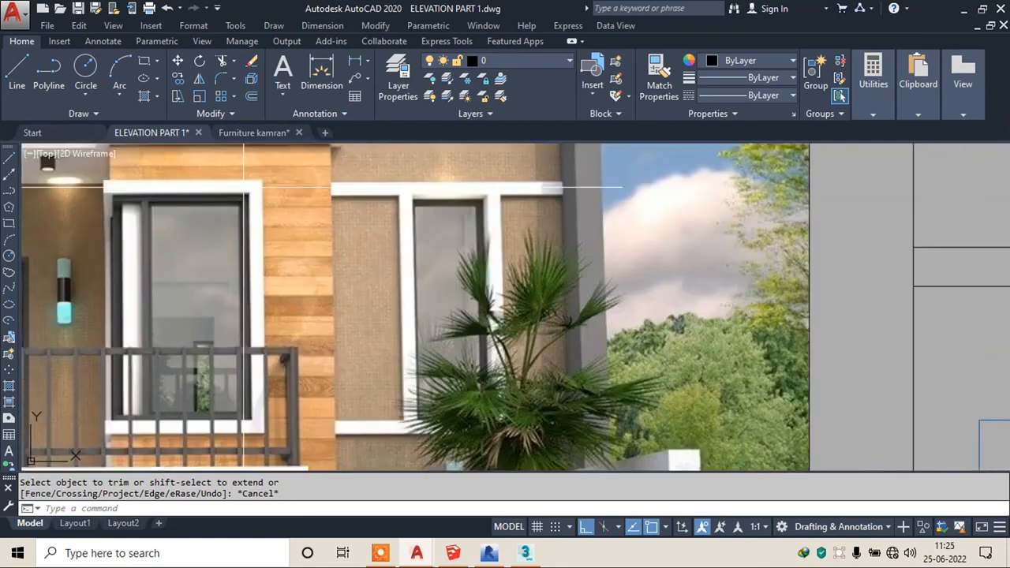
pyautogui.scroll(-4, 341, 189)
pyautogui.scroll(1, 570, 260)
pyautogui.press('Escape')
pyautogui.press('Escape')
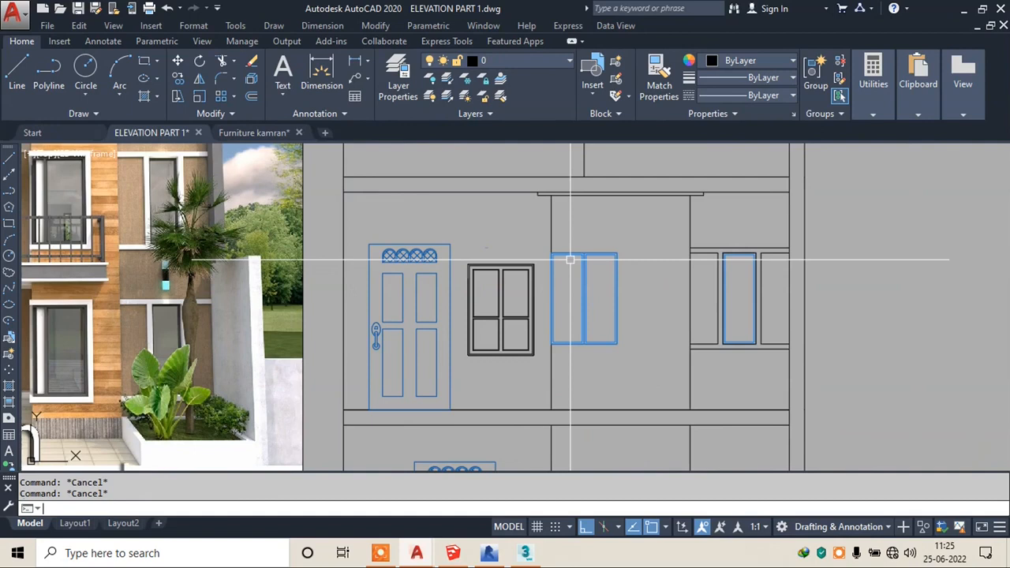
# - Offset the top edges of both panels of the upper-floor double window 3" upward
pyautogui.write('o')
pyautogui.press('Return')
pyautogui.write('3"')
pyautogui.press('Return')
pyautogui.scroll(5, 570, 258)
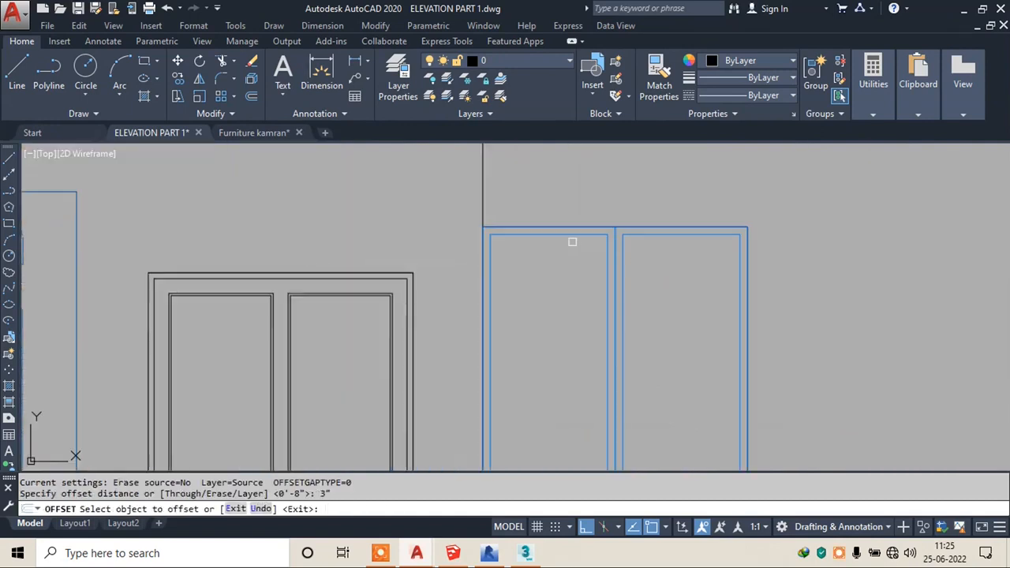
pyautogui.click(558, 227)
pyautogui.click(557, 204)
pyautogui.press('Escape')
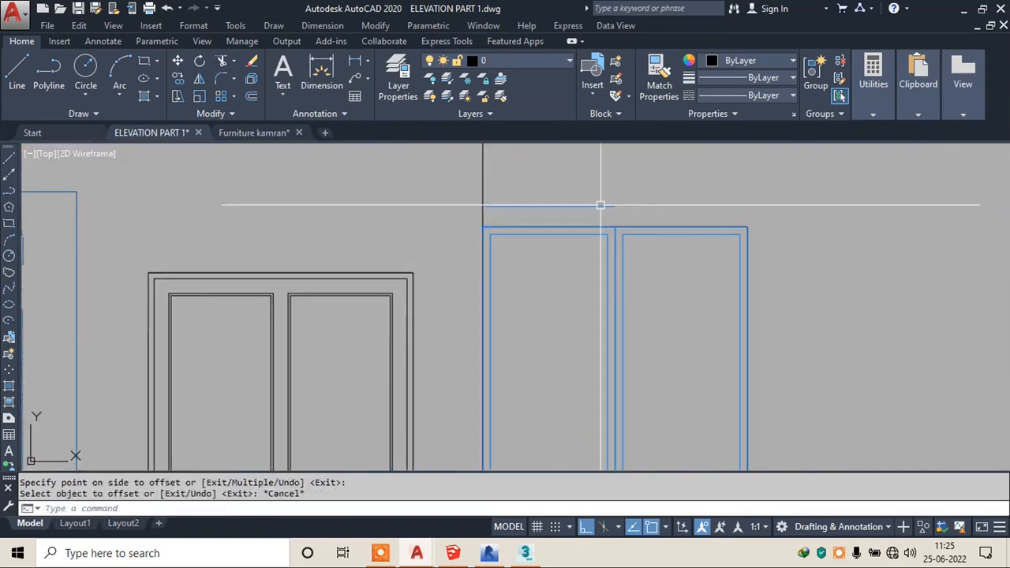
pyautogui.press('Return')
pyautogui.press('Return')
pyautogui.click(643, 227)
pyautogui.click(638, 213)
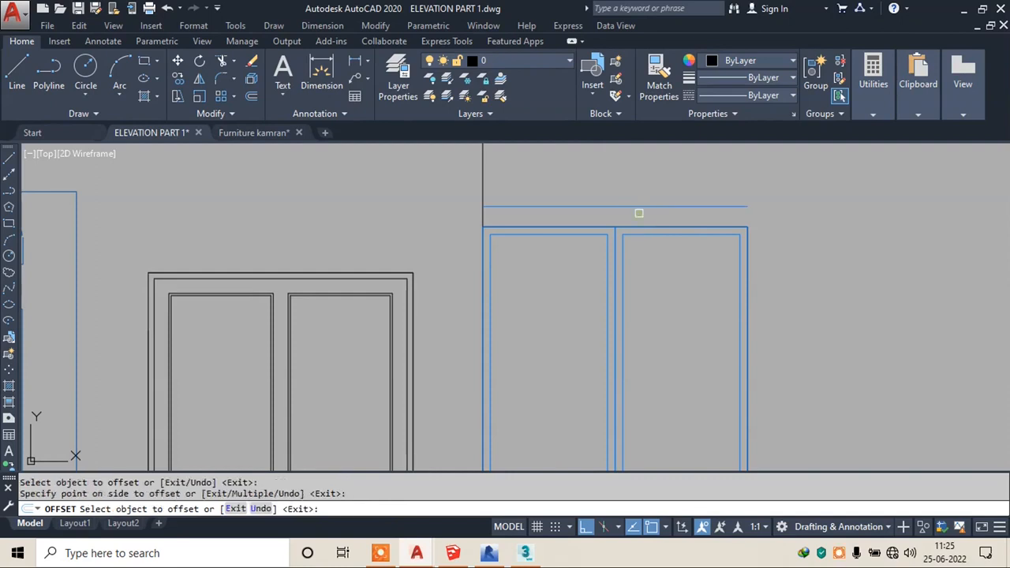
# - Offset the double window's right edge and bottom edge 3" outward
pyautogui.click(749, 282)
pyautogui.click(777, 287)
pyautogui.scroll(-2, 658, 379)
pyautogui.moveTo(658, 379); pyautogui.dragTo(632, 237, button='middle')
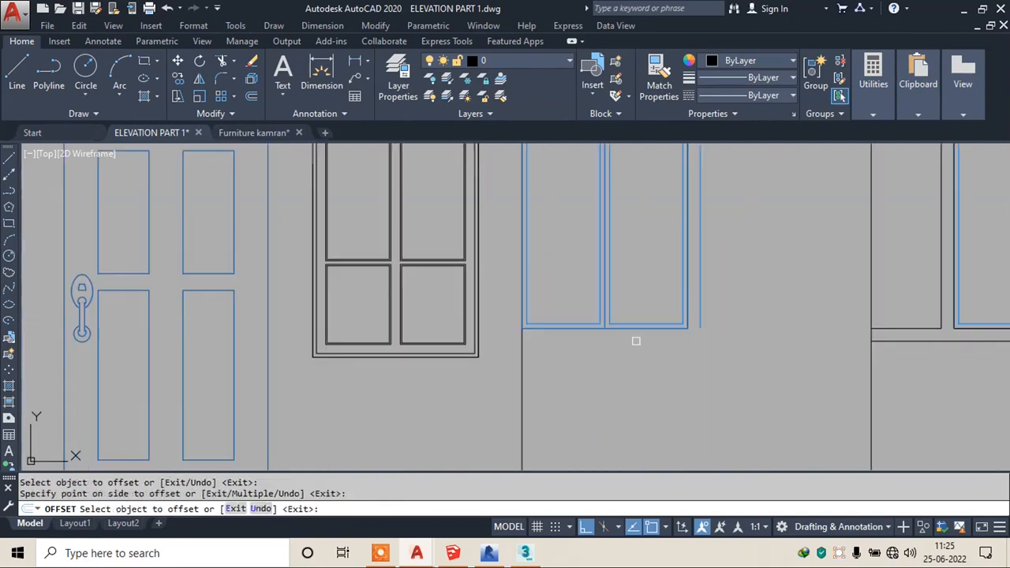
pyautogui.scroll(2, 699, 337)
pyautogui.click(500, 322)
pyautogui.click(647, 343)
pyautogui.press('Escape')
# - Fillet the offset frame lines together at the double window's lower-right and upper-right corners
pyautogui.write('f')
pyautogui.press('Return')
pyautogui.click(695, 318)
pyautogui.click(661, 344)
pyautogui.scroll(-3, 649, 266)
pyautogui.scroll(4, 642, 207)
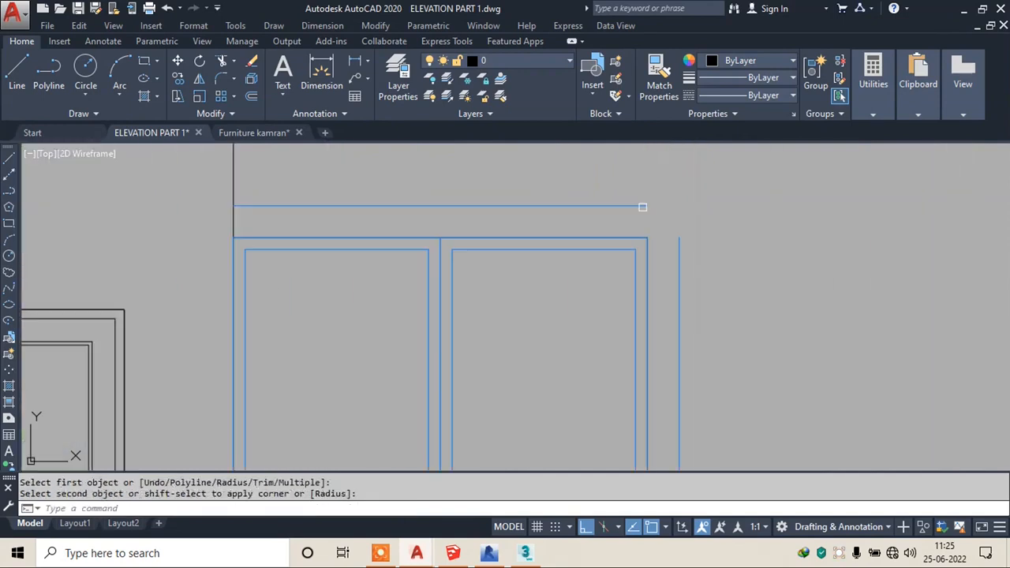
pyautogui.press('Return')
pyautogui.click(640, 207)
pyautogui.click(678, 237)
pyautogui.press('Escape')
pyautogui.press('Escape')
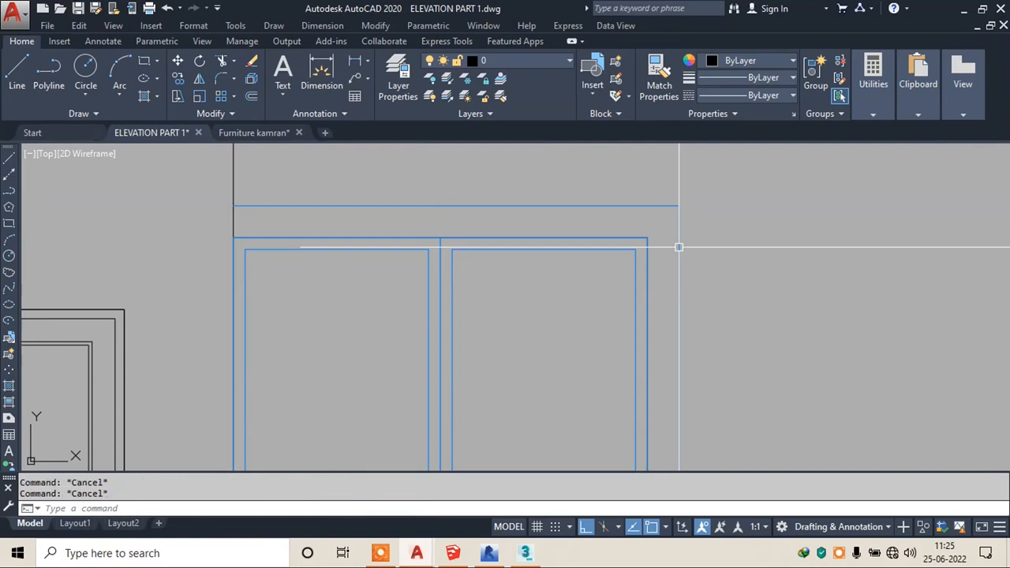
# - Match the black wall line's properties onto the offset frame lines around the upper-floor double window
pyautogui.write('ma')
pyautogui.press('Return')
pyautogui.scroll(-2, 687, 253)
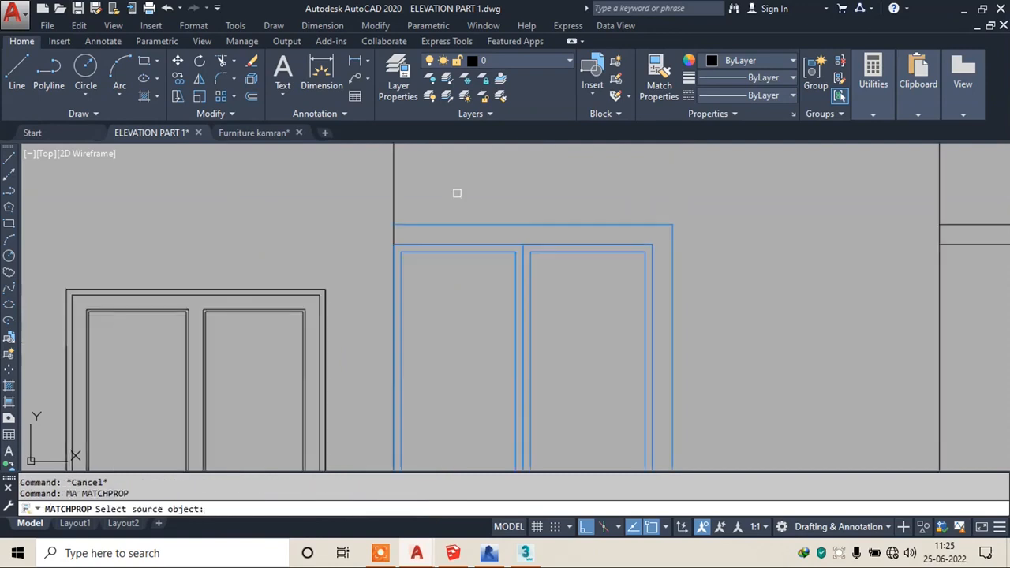
pyautogui.click(392, 184)
pyautogui.click(675, 213)
pyautogui.scroll(-4, 675, 216)
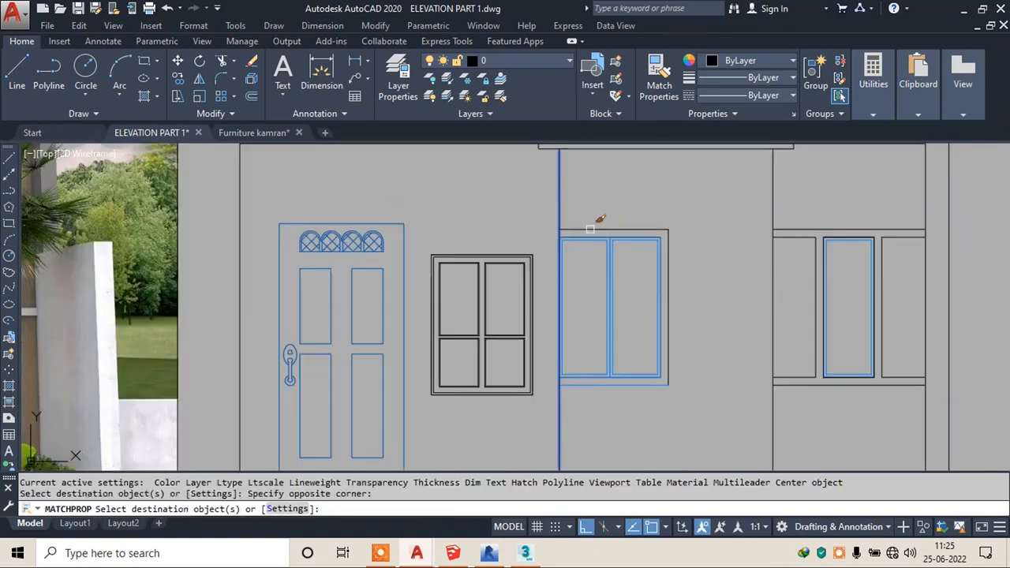
pyautogui.click(590, 229)
pyautogui.scroll(4, 678, 400)
pyautogui.click(679, 400)
pyautogui.click(498, 371)
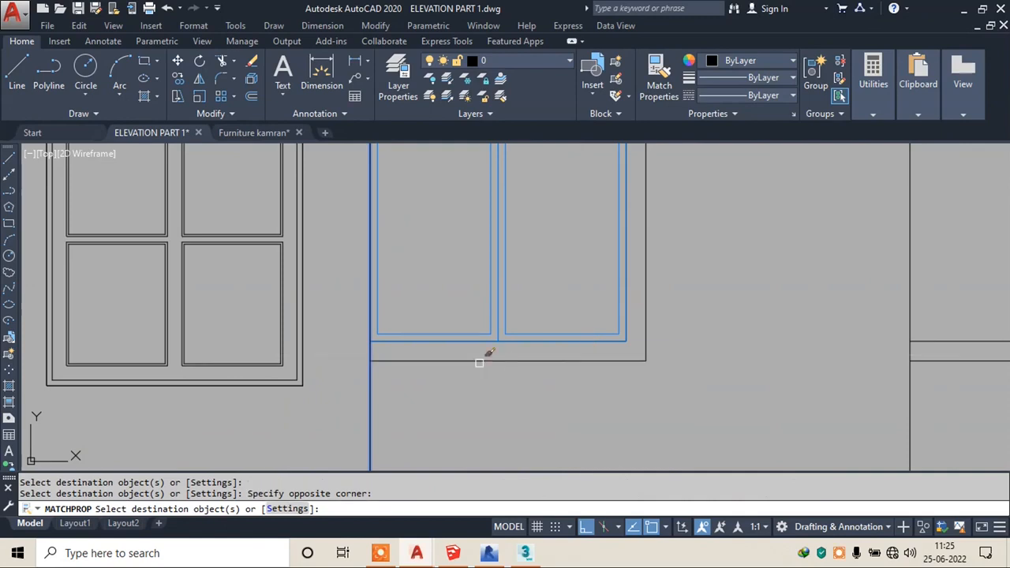
# - Apply the same wall-line properties to the outer edges of the upper-floor double window's panels
pyautogui.scroll(-8, 568, 382)
pyautogui.scroll(5, 568, 332)
pyautogui.scroll(-4, 568, 320)
pyautogui.scroll(10, 568, 319)
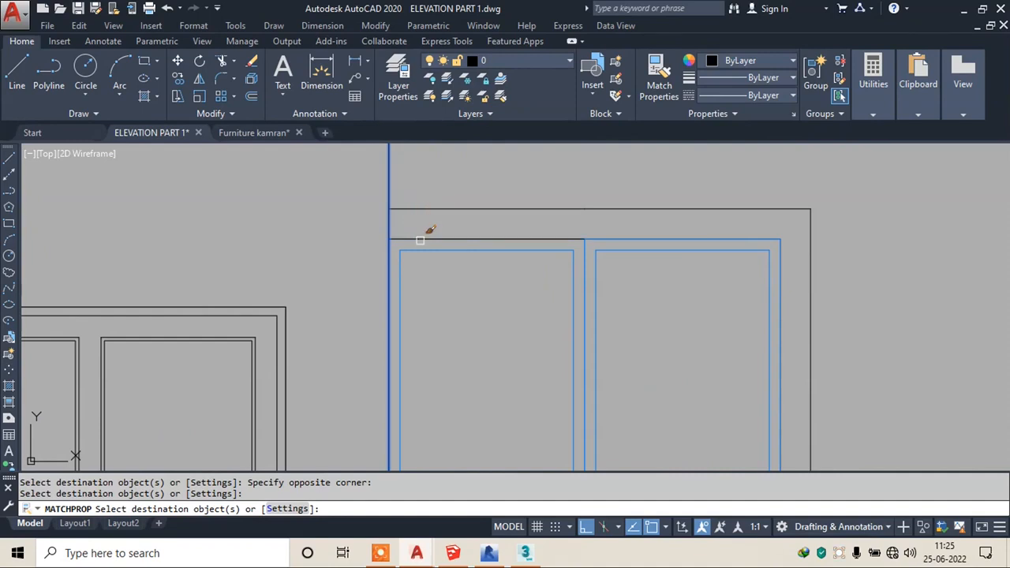
pyautogui.scroll(-5, 733, 229)
pyautogui.scroll(5, 631, 339)
pyautogui.scroll(-6, 782, 327)
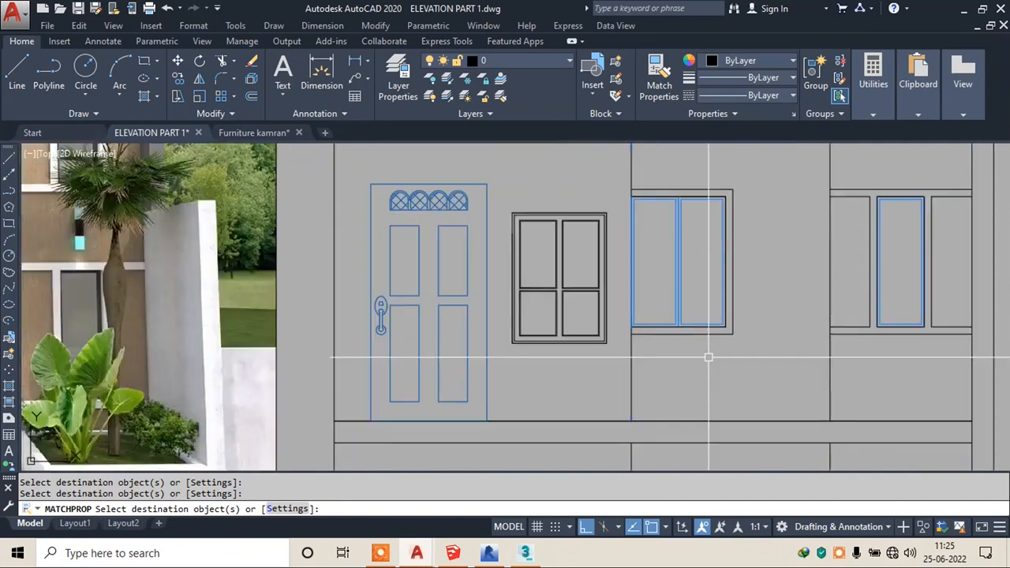
pyautogui.press('Escape')
pyautogui.scroll(8, 673, 397)
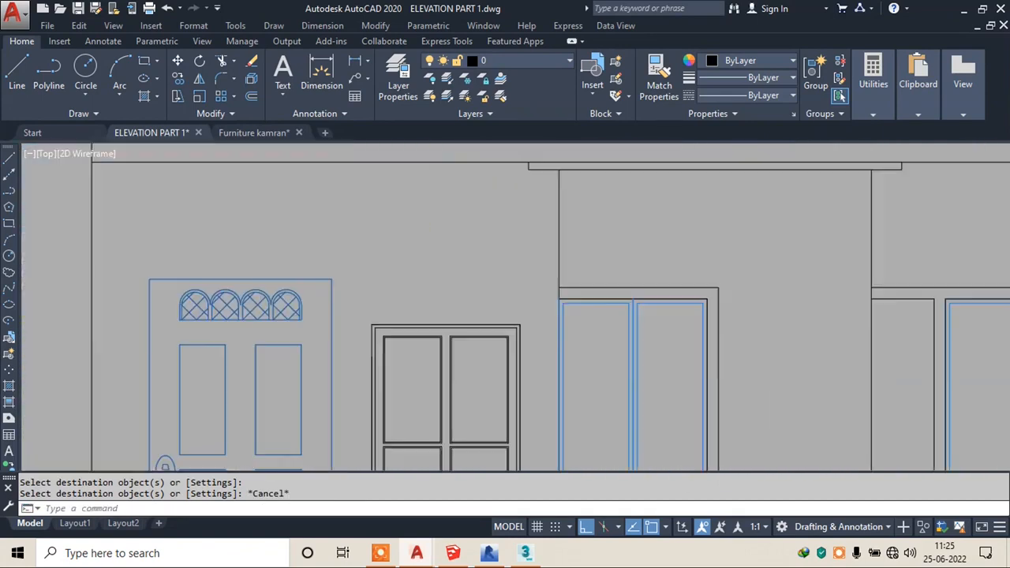
pyautogui.click(696, 287)
pyautogui.press('Escape')
pyautogui.click(691, 284)
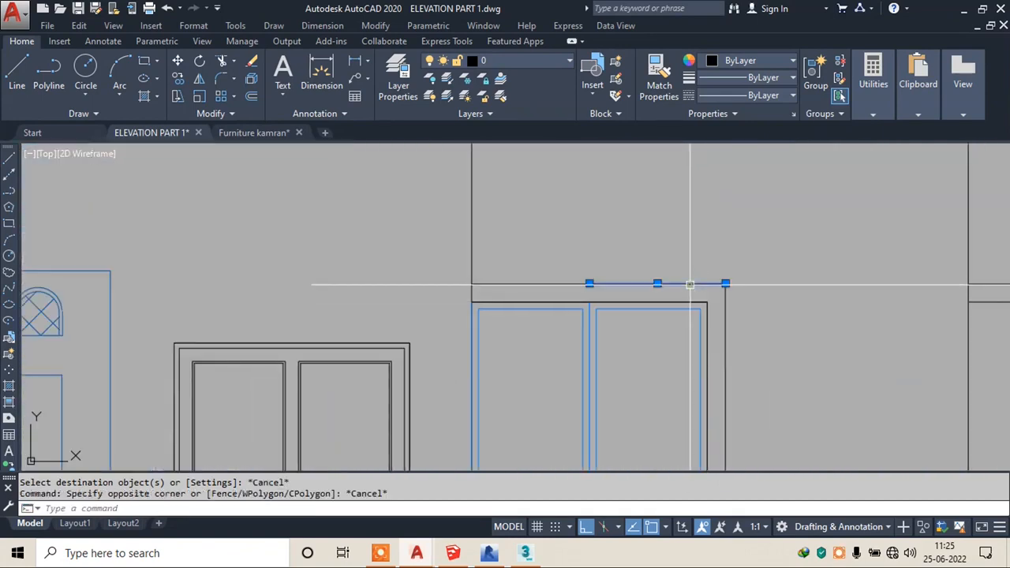
pyautogui.click(687, 301)
pyautogui.click(564, 277)
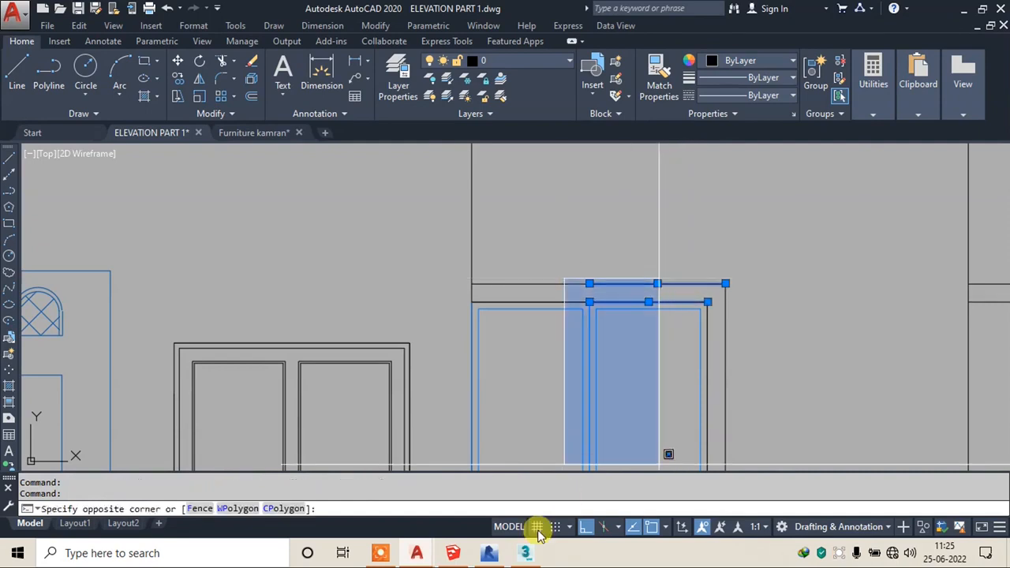
pyautogui.moveTo(416, 553)
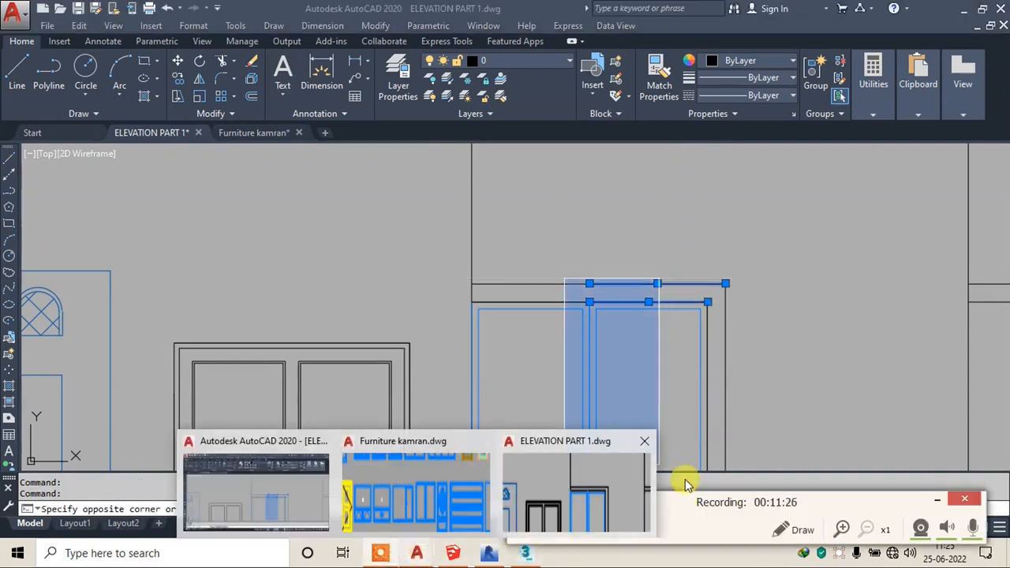
pyautogui.moveTo(688, 499); pyautogui.dragTo(734, 356)
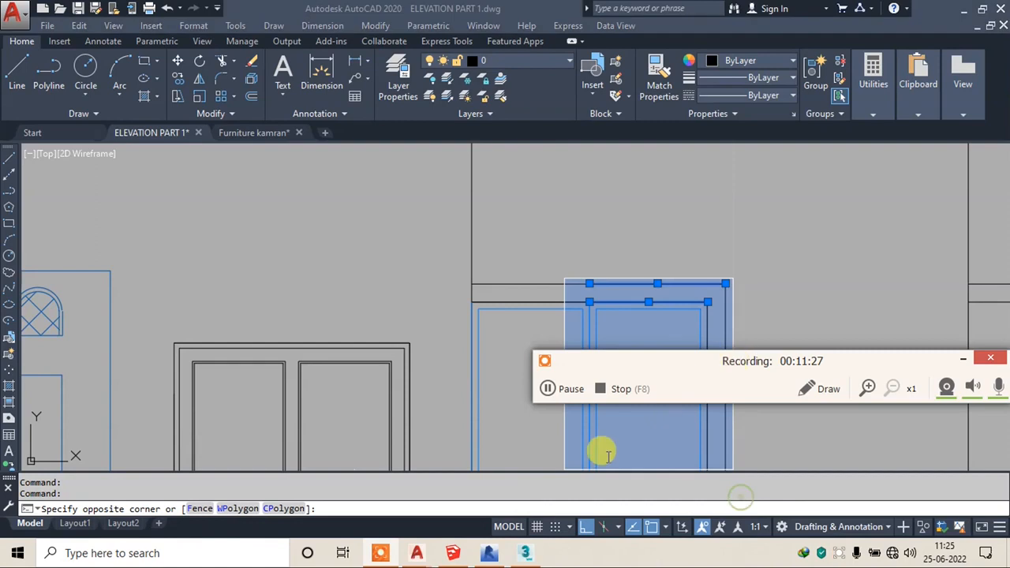
pyautogui.click(559, 388)
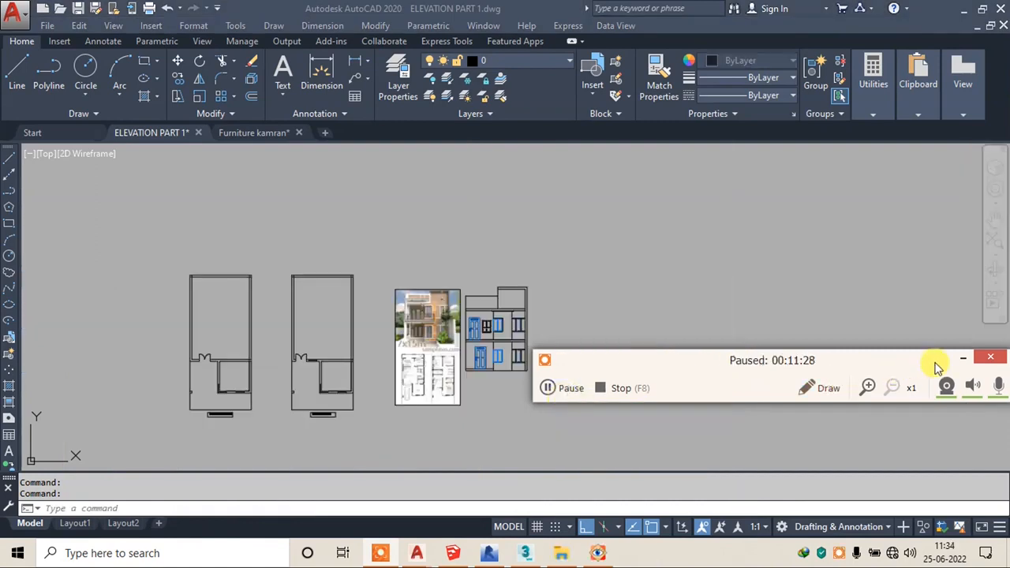
pyautogui.click(962, 358)
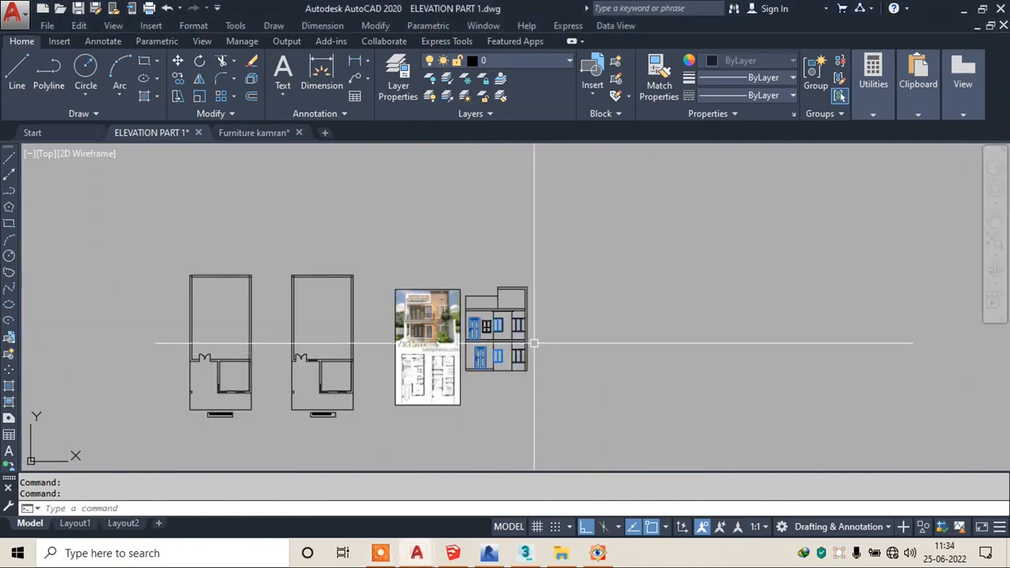
# - Try to copy the upper double window's frame lines onto the ground-floor double window, using the outer frame's upper-left corner as base point
pyautogui.scroll(8, 534, 343)
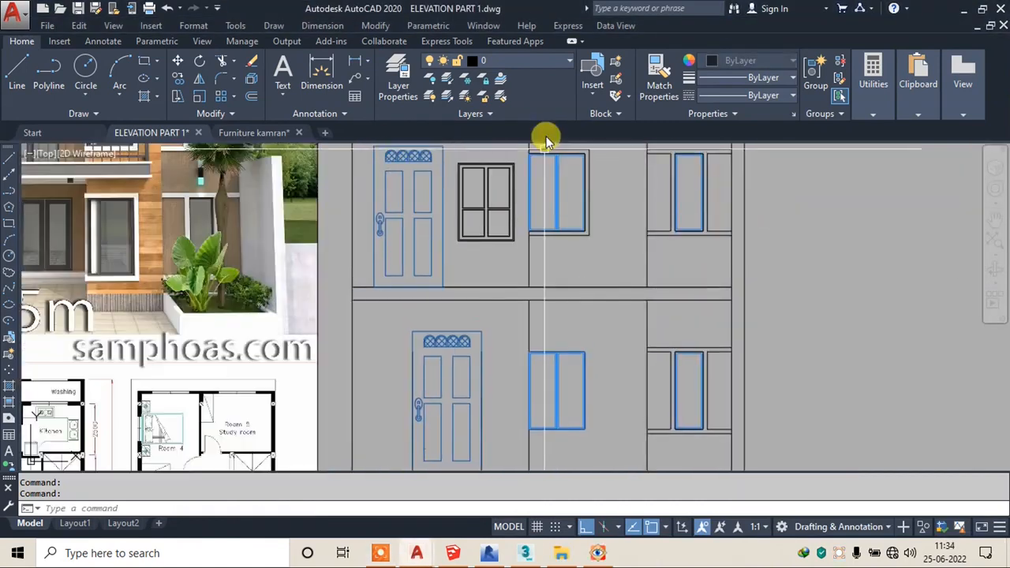
pyautogui.scroll(5, 547, 140)
pyautogui.scroll(-3, 563, 169)
pyautogui.click(551, 152)
pyautogui.click(538, 169)
pyautogui.click(461, 152)
pyautogui.click(455, 169)
pyautogui.click(597, 189)
pyautogui.click(618, 185)
pyautogui.scroll(-2, 614, 200)
pyautogui.scroll(-2, 614, 199)
pyautogui.scroll(4, 590, 305)
pyautogui.click(602, 325)
pyautogui.click(600, 341)
pyautogui.click(497, 326)
pyautogui.click(493, 342)
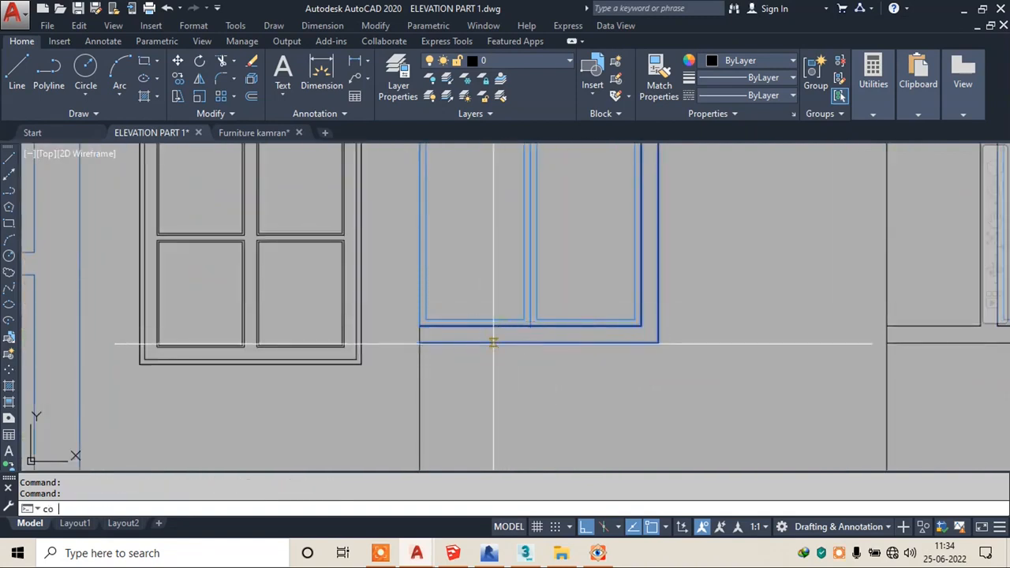
pyautogui.write('co')
pyautogui.press('Return')
pyautogui.scroll(-3, 493, 342)
pyautogui.scroll(5, 446, 215)
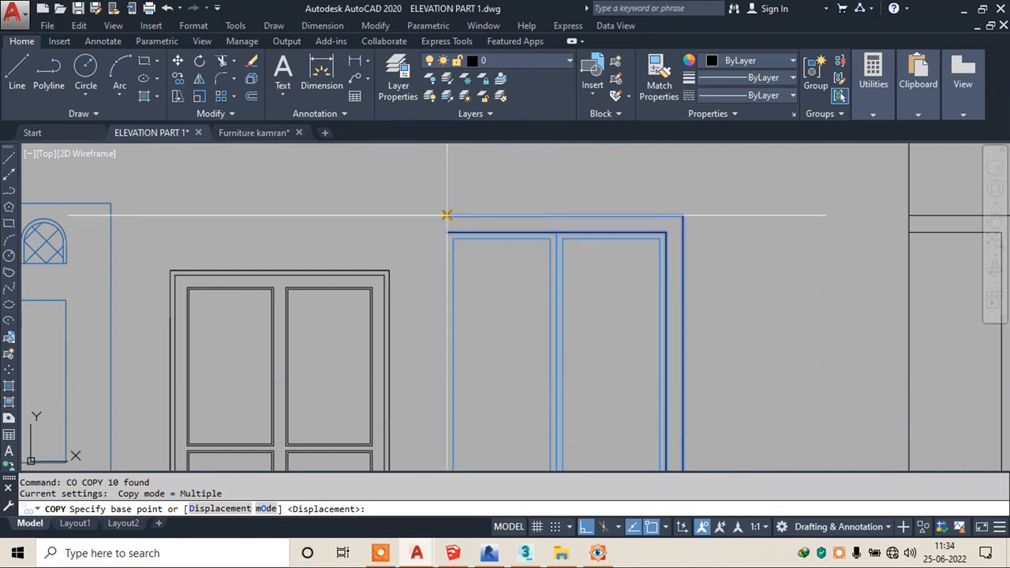
pyautogui.click(447, 215)
pyautogui.scroll(-3, 453, 200)
pyautogui.scroll(5, 513, 292)
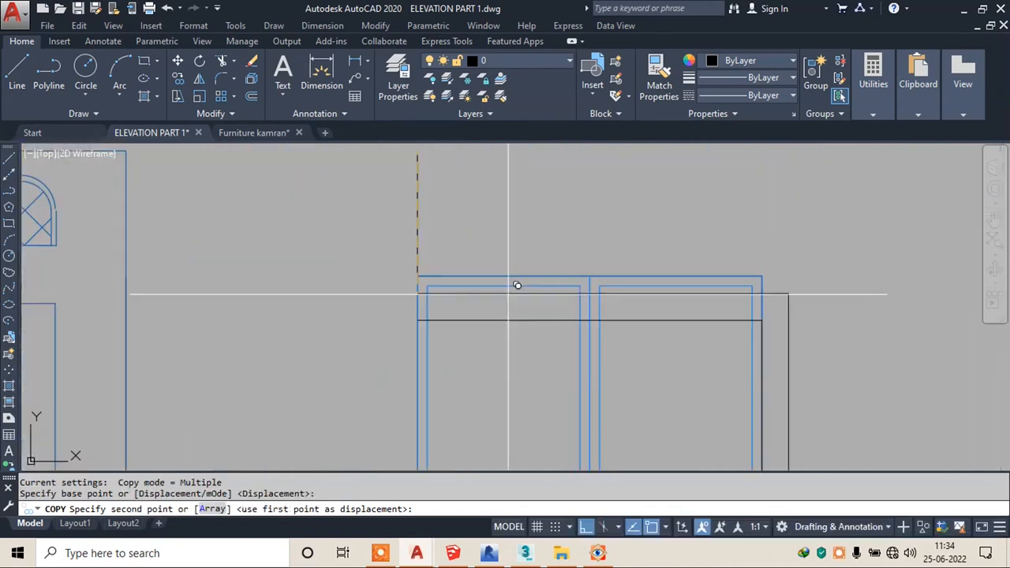
pyautogui.click(417, 276)
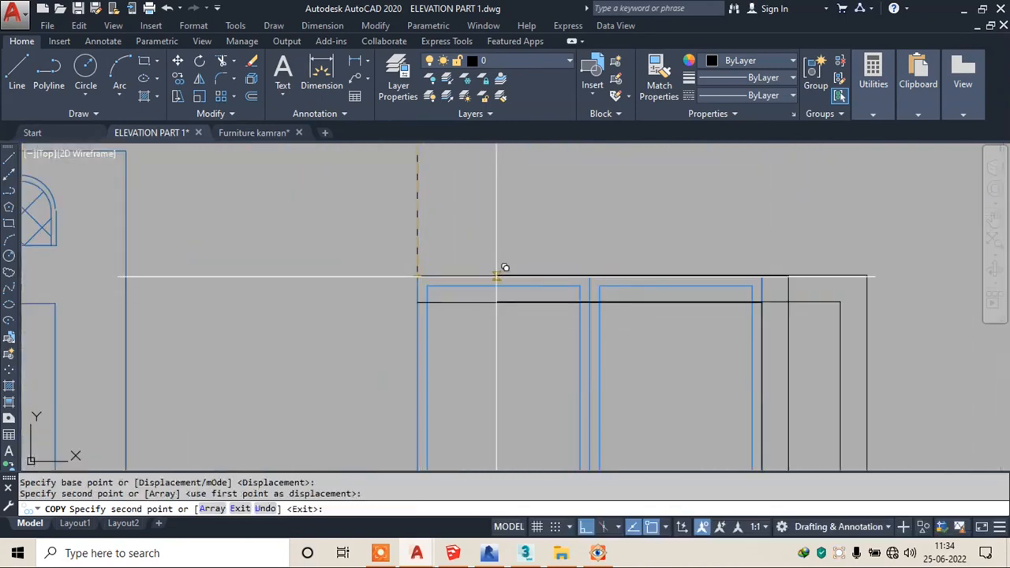
pyautogui.hotkey('ctrl', 'z')
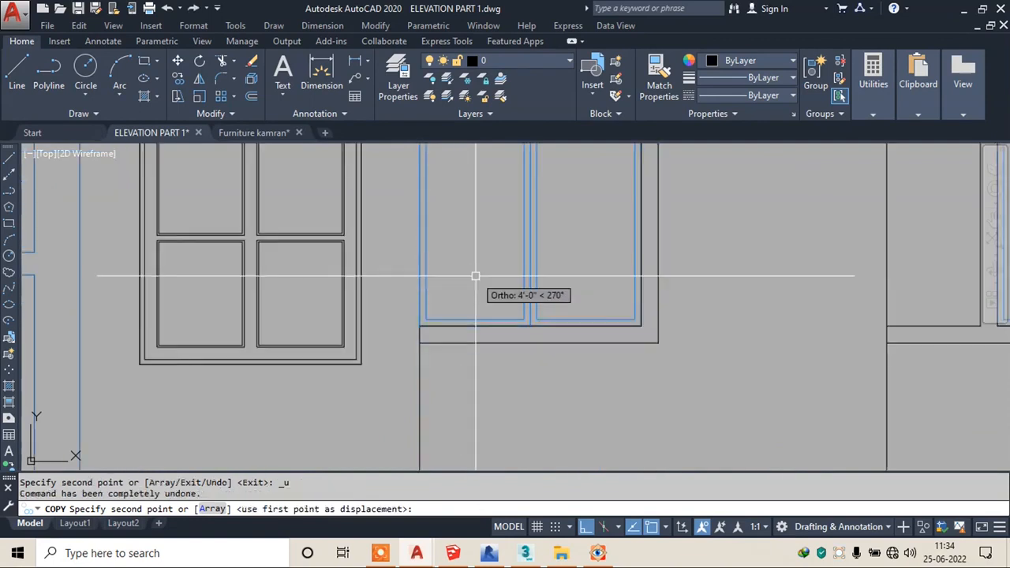
pyautogui.press('Escape')
# - Copy the upper double window's frame lines onto the ground-floor double window, aligning the inner frame's upper-left corner with the window's corner
pyautogui.scroll(-3, 487, 279)
pyautogui.scroll(5, 492, 216)
pyautogui.click(471, 185)
pyautogui.click(470, 203)
pyautogui.click(583, 185)
pyautogui.click(579, 204)
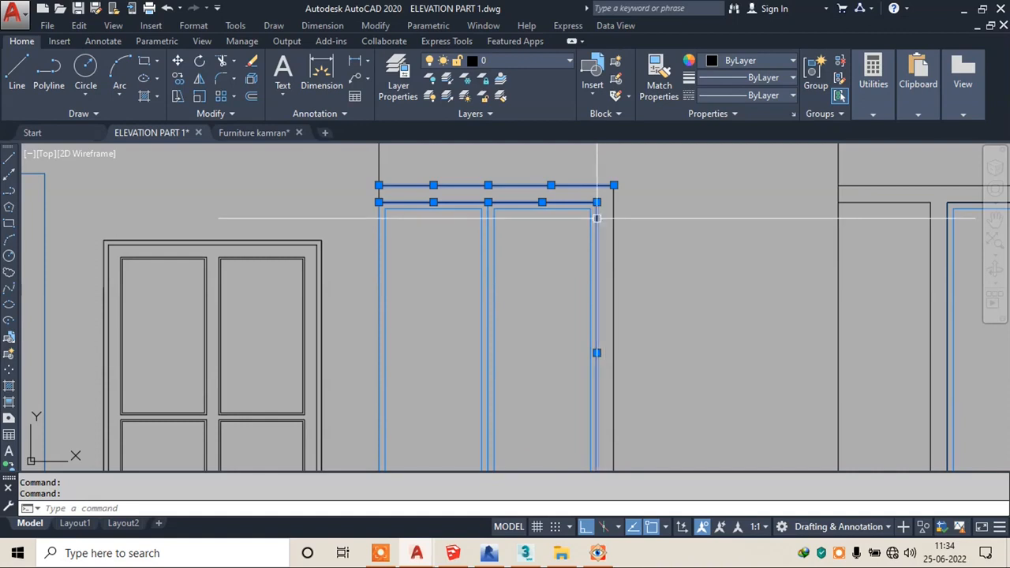
pyautogui.scroll(-2, 606, 216)
pyautogui.scroll(5, 532, 190)
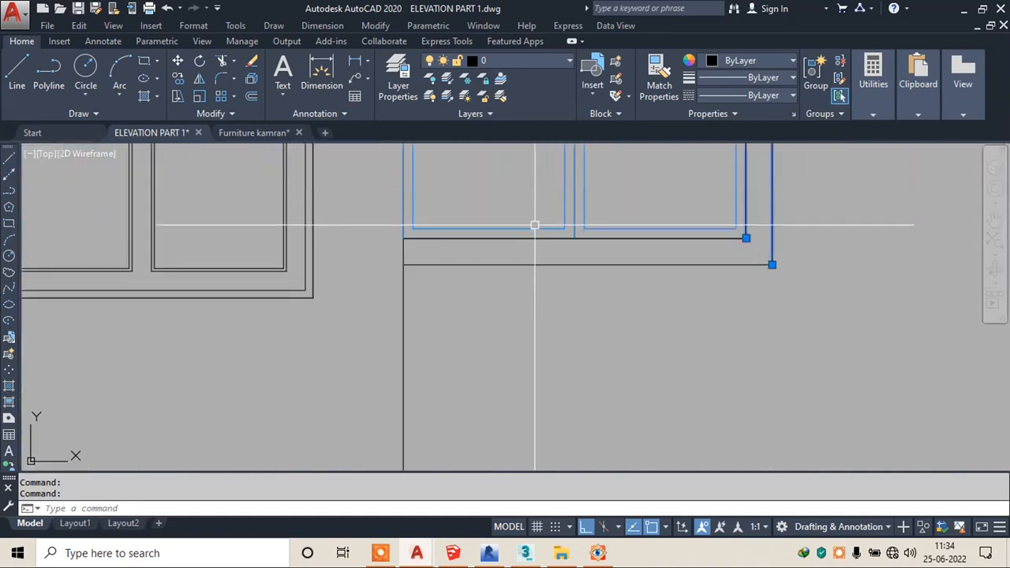
pyautogui.click(616, 237)
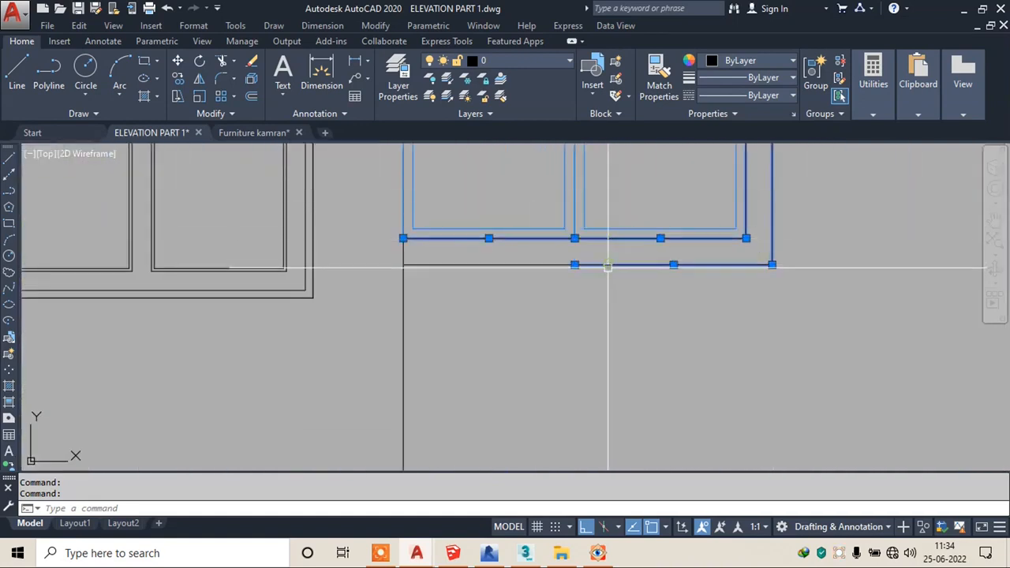
pyautogui.scroll(-5, 608, 266)
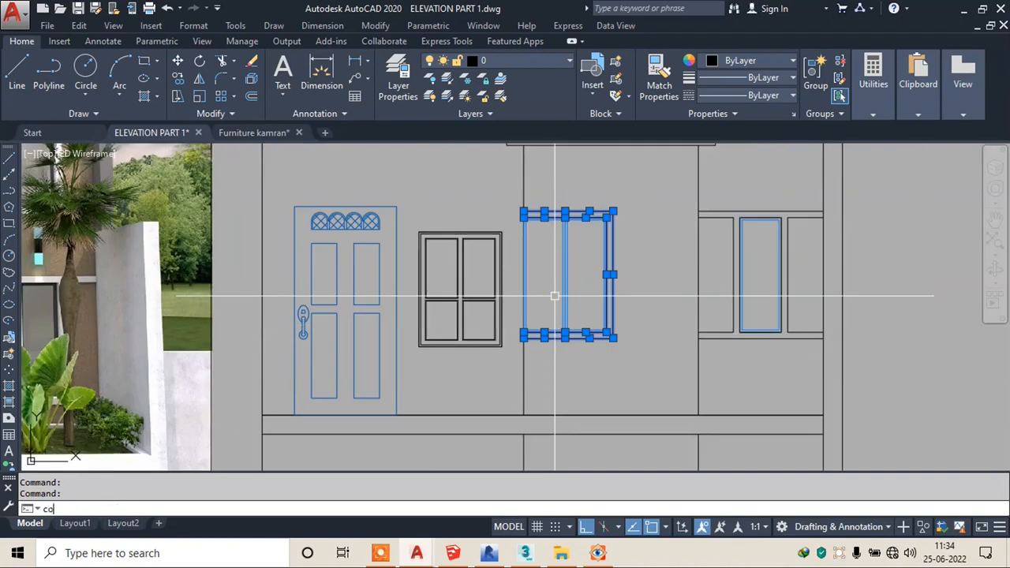
pyautogui.press('Return')
pyautogui.scroll(4, 550, 213)
pyautogui.click(521, 215)
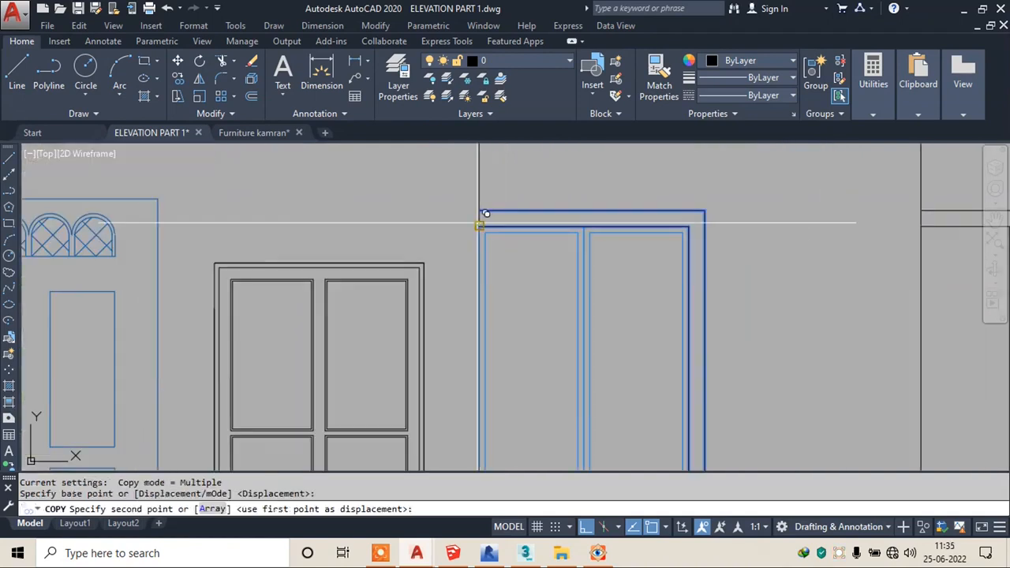
pyautogui.scroll(-3, 486, 213)
pyautogui.scroll(6, 504, 243)
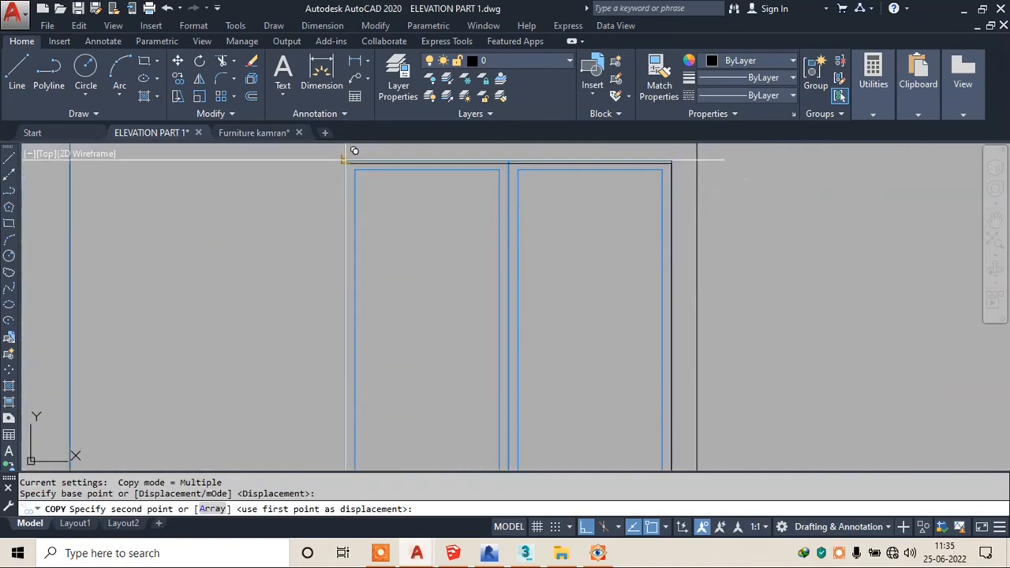
pyautogui.click(350, 155)
pyautogui.press('Escape')
pyautogui.scroll(-6, 626, 311)
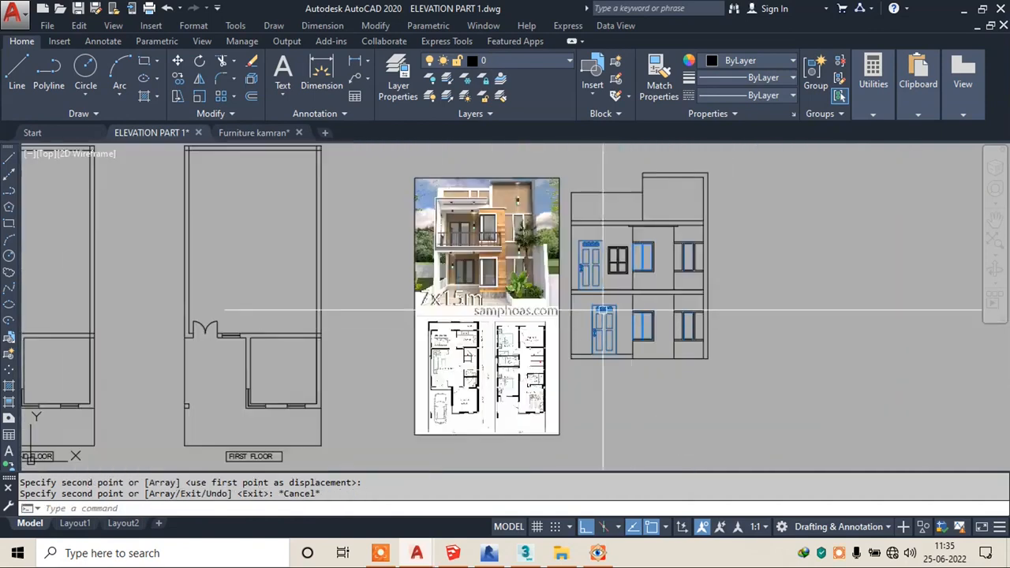
# - Extend the upper-floor wall line beside the narrow window down through the floor slab band
pyautogui.scroll(5, 541, 244)
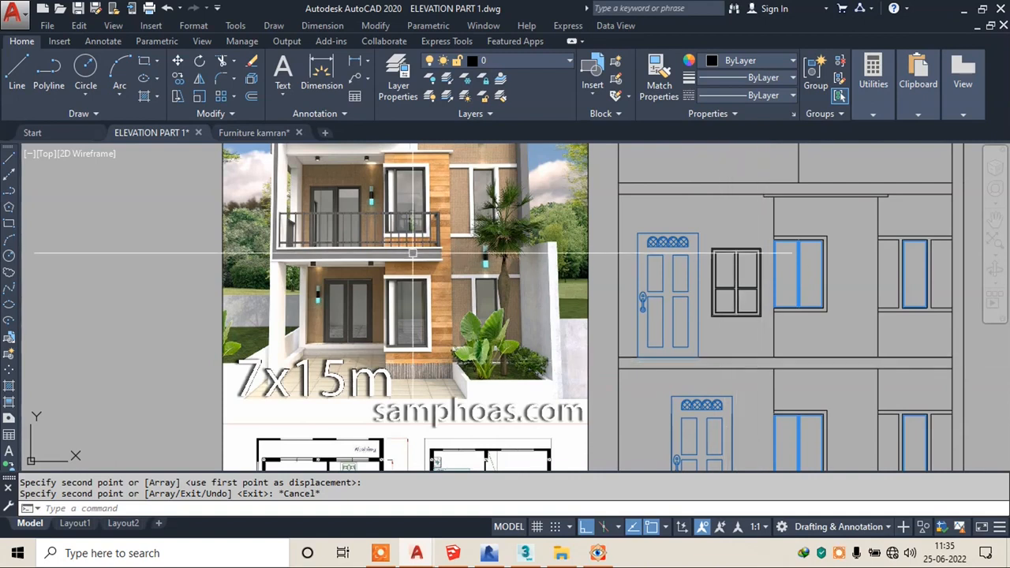
pyautogui.scroll(4, 405, 258)
pyautogui.scroll(-6, 405, 257)
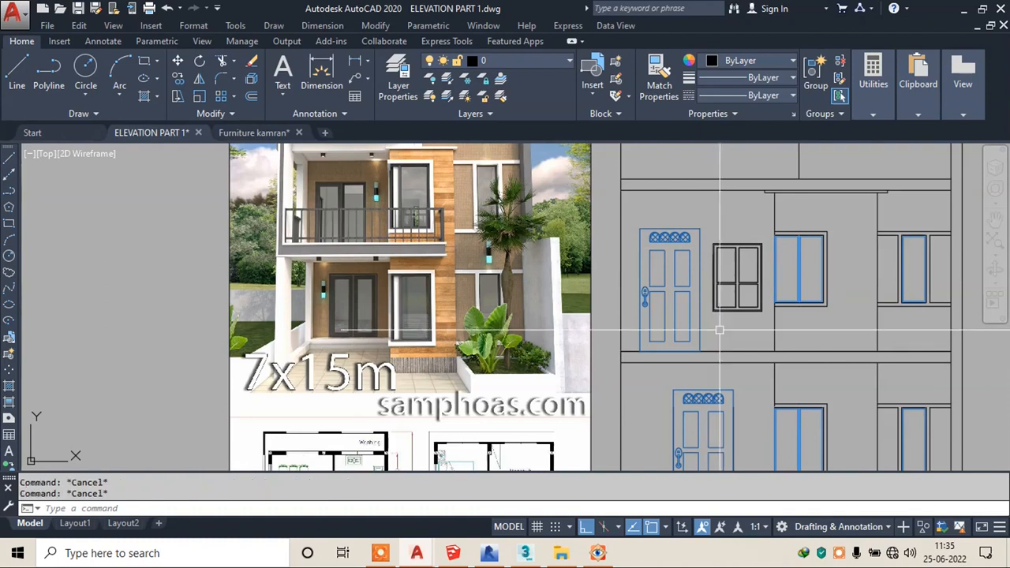
pyautogui.write('ex')
pyautogui.press('Return')
pyautogui.press('Return')
pyautogui.click(878, 344)
pyautogui.scroll(4, 893, 355)
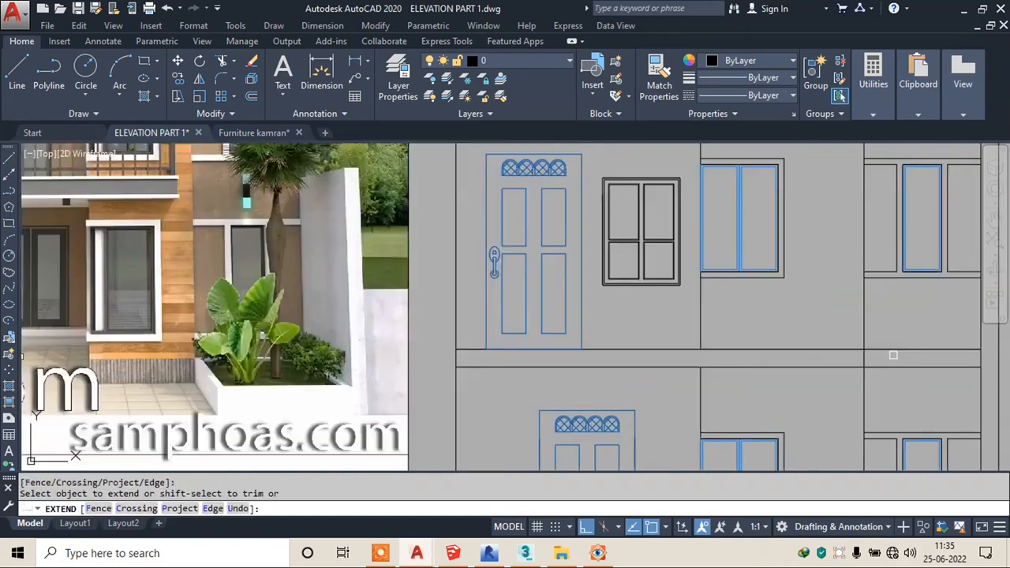
# - Trim the floor slab lines that run past the extended wall line beneath the narrow window
pyautogui.press('Escape')
pyautogui.write('tr')
pyautogui.press('Return')
pyautogui.press('Return')
pyautogui.click(876, 397)
pyautogui.scroll(-5, 849, 373)
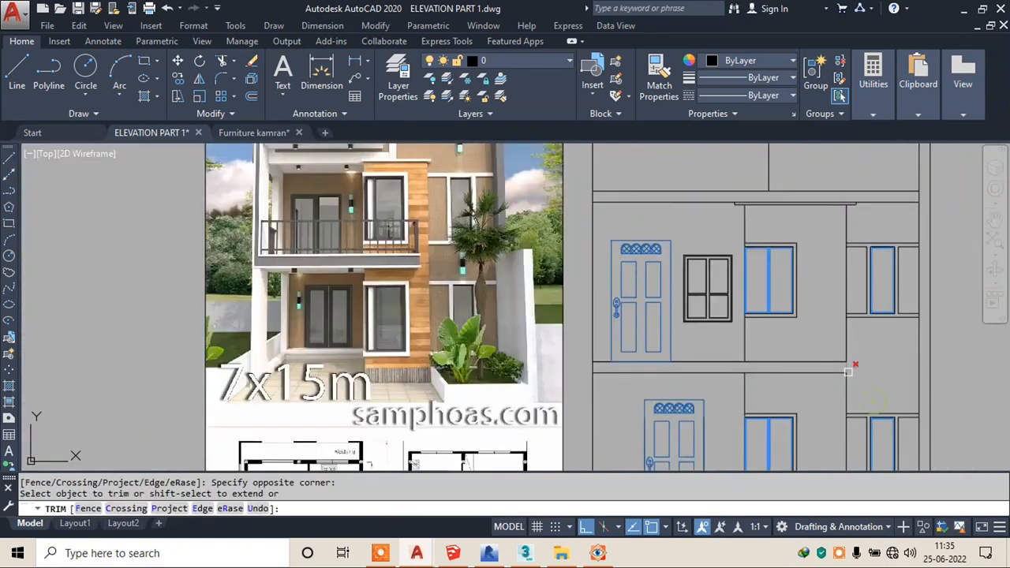
pyautogui.scroll(2, 768, 361)
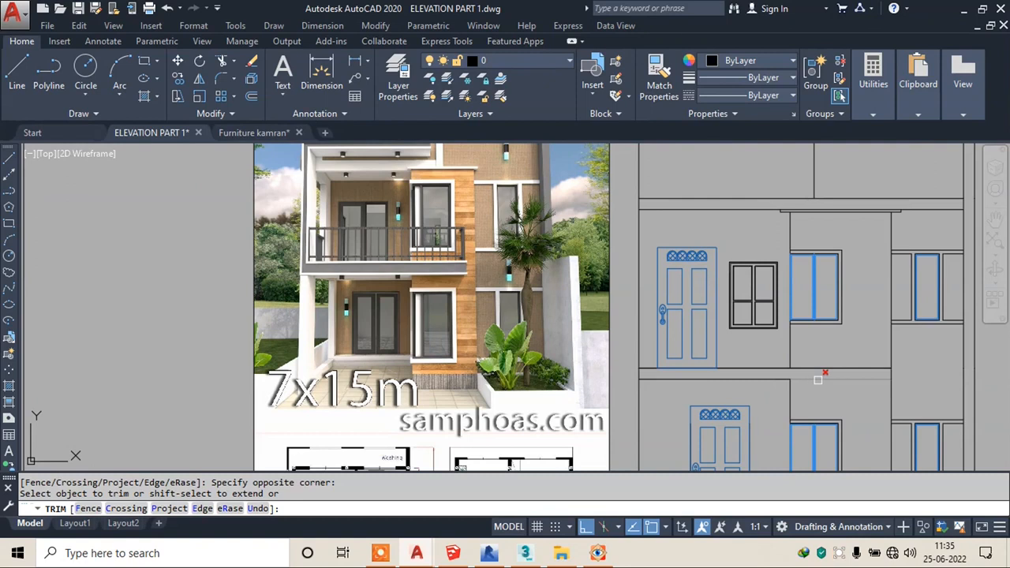
# - Draw a vertical line across the floor slab between the double window and the extended wall line
pyautogui.scroll(3, 865, 364)
pyautogui.press('Escape')
pyautogui.write('l')
pyautogui.press('Return')
pyautogui.click(854, 248)
pyautogui.click(852, 406)
pyautogui.press('Escape')
# - Trim the slab lines beyond the new vertical line and its excess above and below, closing the slab's end
pyautogui.write('tr')
pyautogui.press('Return')
pyautogui.press('Return')
pyautogui.click(899, 314)
pyautogui.click(877, 386)
pyautogui.click(872, 296)
pyautogui.click(834, 319)
pyautogui.click(885, 387)
pyautogui.scroll(-5, 718, 370)
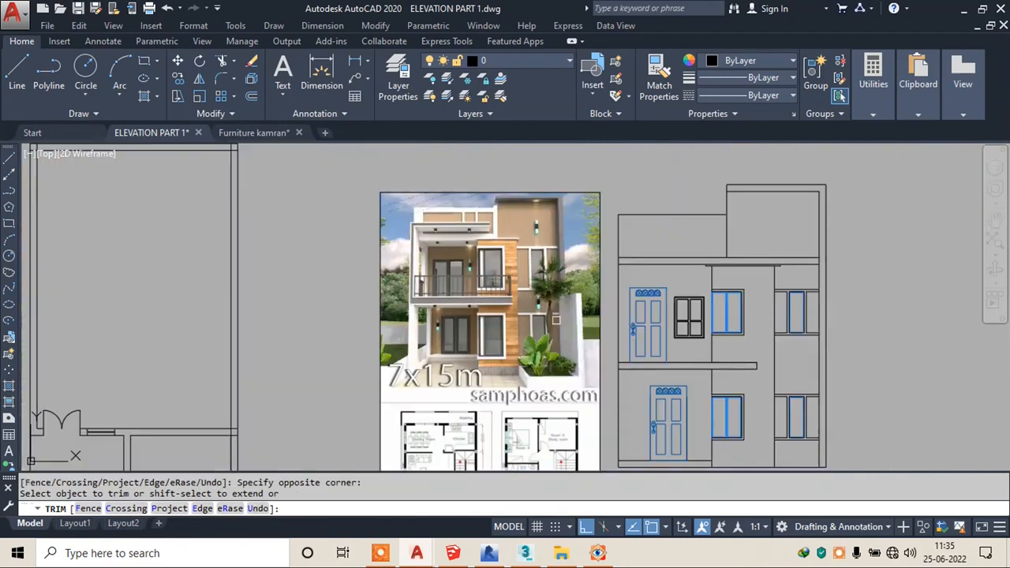
# - Offset the balcony slab's upper, lower and end lines outward by 2 inches
pyautogui.scroll(2, 512, 297)
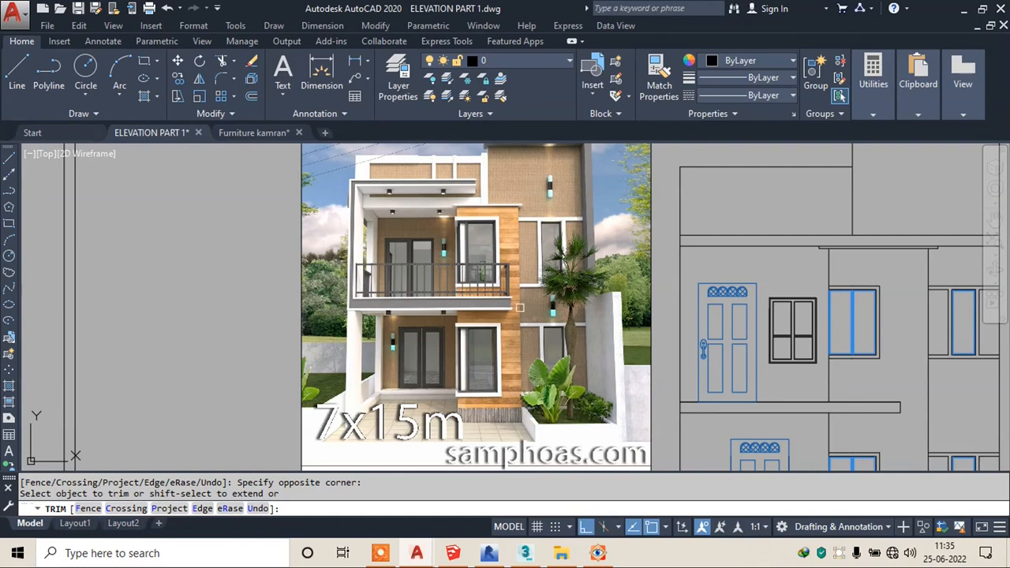
pyautogui.press('Escape')
pyautogui.write('o')
pyautogui.press('Return')
pyautogui.write('2')
pyautogui.press('Return')
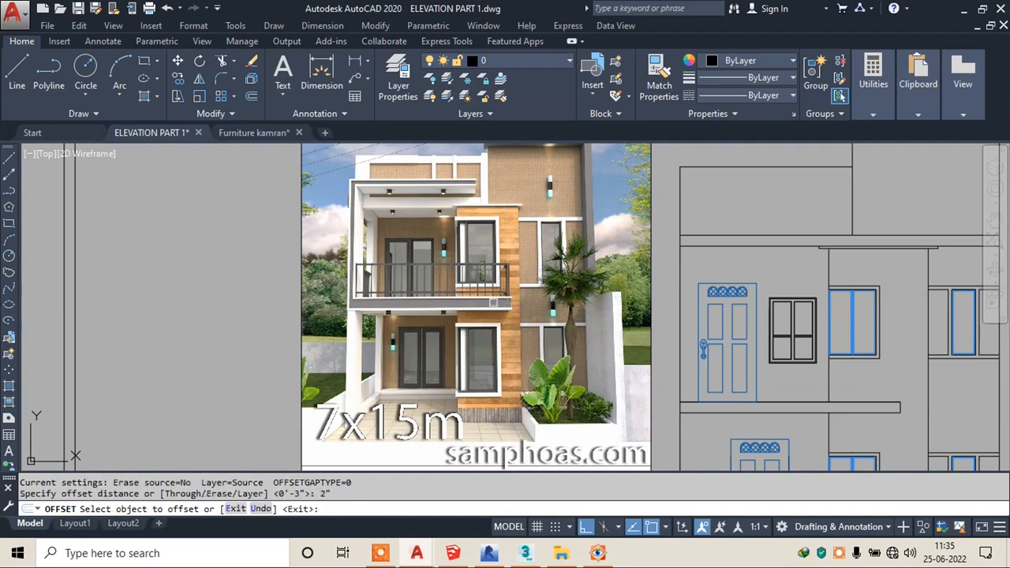
pyautogui.scroll(4, 873, 410)
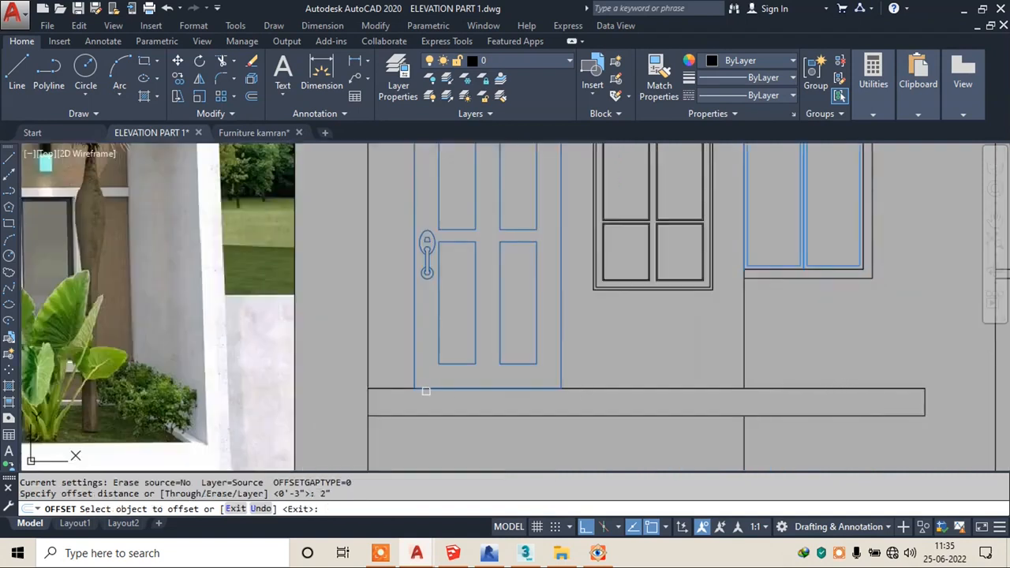
pyautogui.click(392, 387)
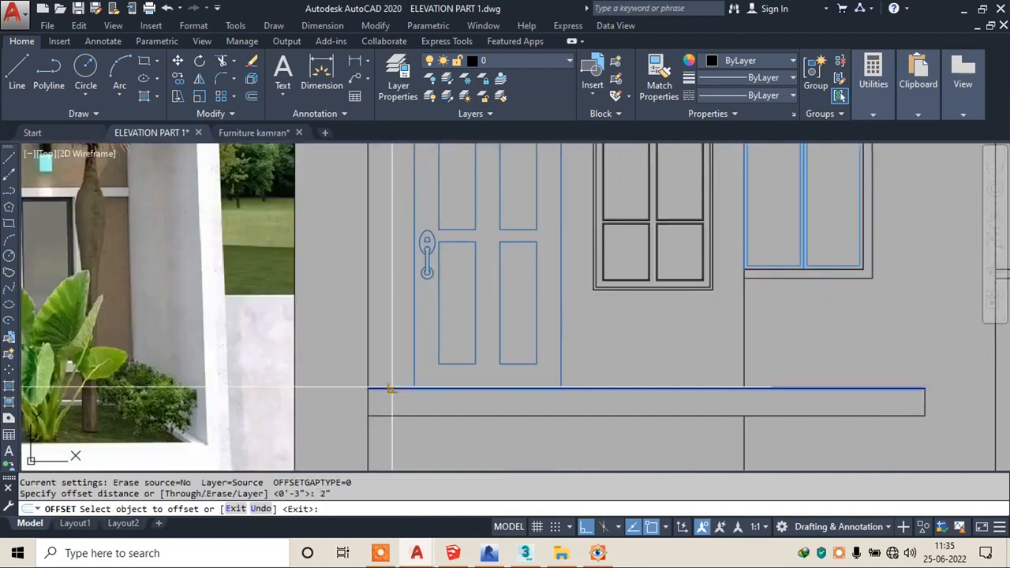
pyautogui.click(392, 371)
pyautogui.click(631, 414)
pyautogui.click(634, 431)
pyautogui.scroll(3, 699, 334)
pyautogui.click(729, 331)
pyautogui.click(762, 334)
pyautogui.press('Escape')
pyautogui.press('Escape')
# - Join the offset slab outline at its upper and lower end corners using zero-radius fillets
pyautogui.write('f')
pyautogui.press('Return')
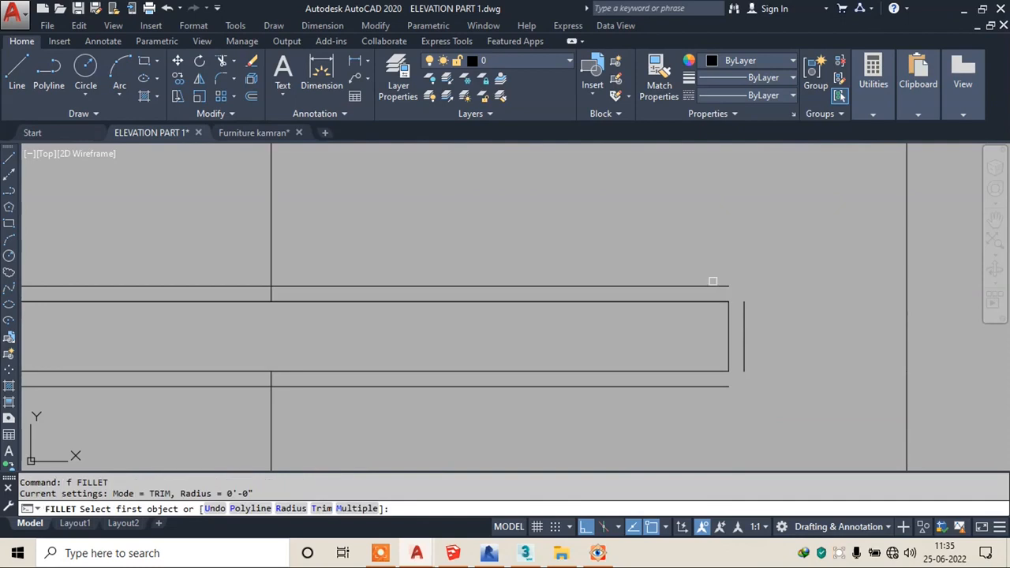
pyautogui.click(727, 287)
pyautogui.click(743, 347)
pyautogui.press('Return')
pyautogui.click(721, 385)
pyautogui.click(744, 370)
pyautogui.scroll(-3, 754, 388)
pyautogui.scroll(-2, 530, 398)
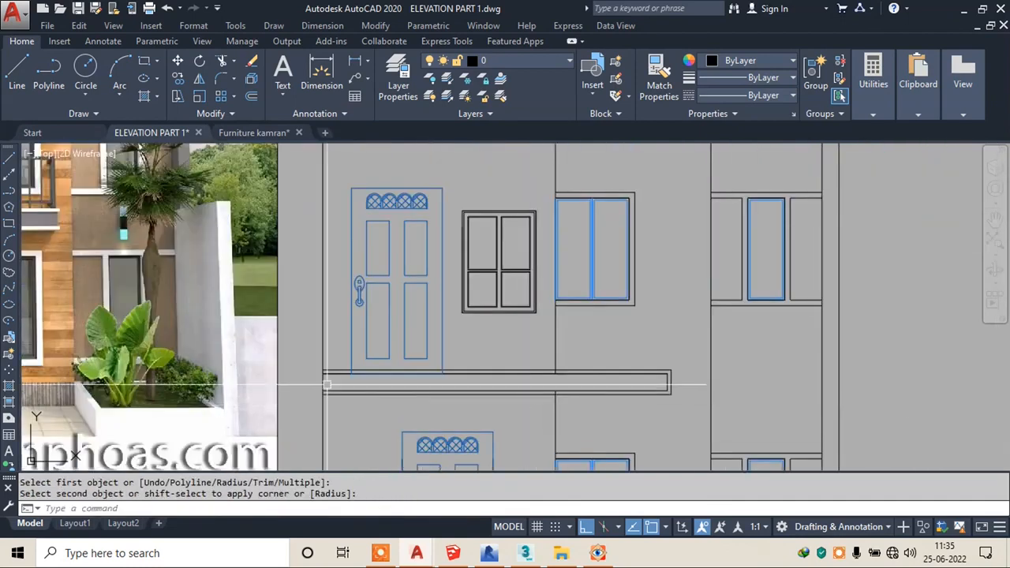
# - Extend the inner slab lines to the outer end line and erase the inner end line
pyautogui.moveTo(332, 385); pyautogui.dragTo(639, 390, button='middle')
pyautogui.scroll(5, 856, 375)
pyautogui.press('Escape')
pyautogui.write('ex')
pyautogui.press('Return')
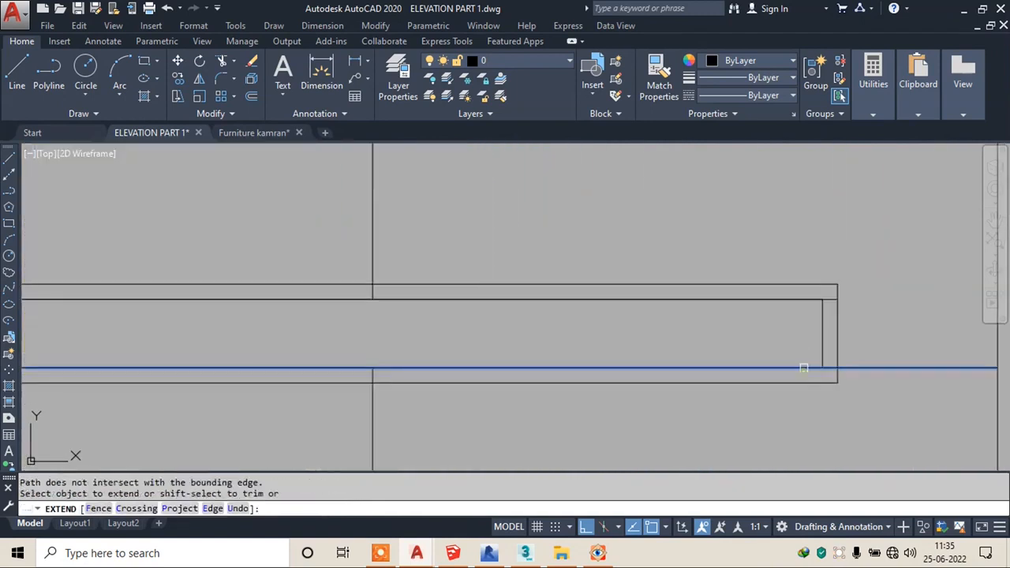
pyautogui.press('Escape')
pyautogui.write('e')
pyautogui.press('Return')
pyautogui.scroll(-5, 816, 344)
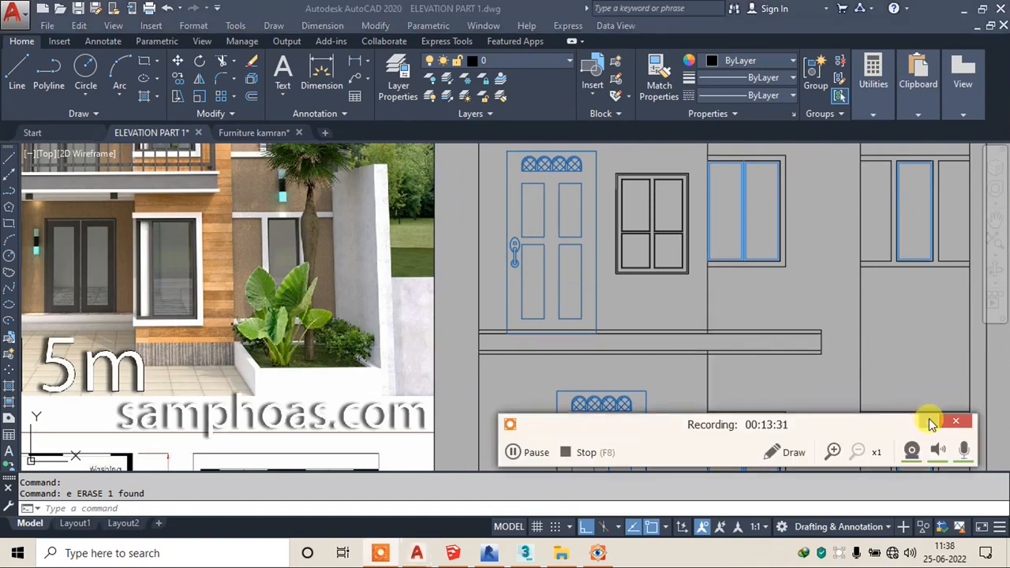
# - Move the slab's vertical end line slightly inward from the ends of the horizontal slab lines
pyautogui.scroll(6, 816, 338)
pyautogui.click(825, 333)
pyautogui.click(739, 361)
pyautogui.write('m')
pyautogui.press('Return')
pyautogui.click(786, 236)
pyautogui.click(770, 226)
pyautogui.press('Escape')
pyautogui.press('Escape')
# - Close the open ends of the slab's upper and lower edge strips with short vertical lines
pyautogui.write('tr')
pyautogui.press('Return')
pyautogui.press('Return')
pyautogui.press('Escape')
pyautogui.write('l')
pyautogui.press('Return')
pyautogui.click(786, 236)
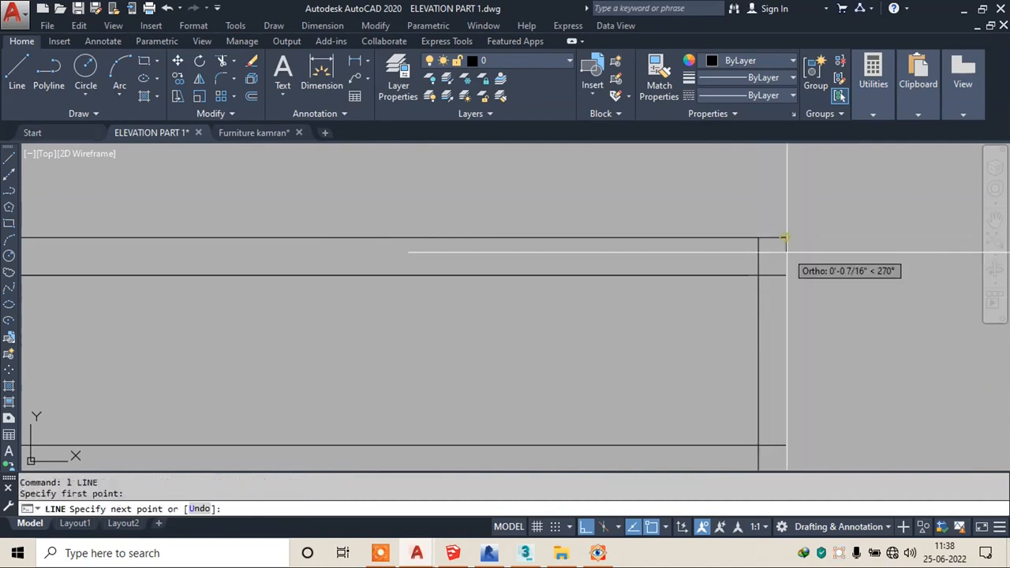
pyautogui.click(786, 275)
pyautogui.moveTo(773, 352); pyautogui.dragTo(767, 257, button='middle')
pyautogui.press('Escape')
pyautogui.press('Return')
pyautogui.click(779, 351)
pyautogui.click(780, 388)
pyautogui.press('Escape')
# - Trim the slab's recessed end line where it crosses the upper and lower edge strips
pyautogui.scroll(-6, 783, 376)
pyautogui.scroll(-4, 491, 345)
pyautogui.moveTo(491, 346); pyautogui.dragTo(725, 394, button='middle')
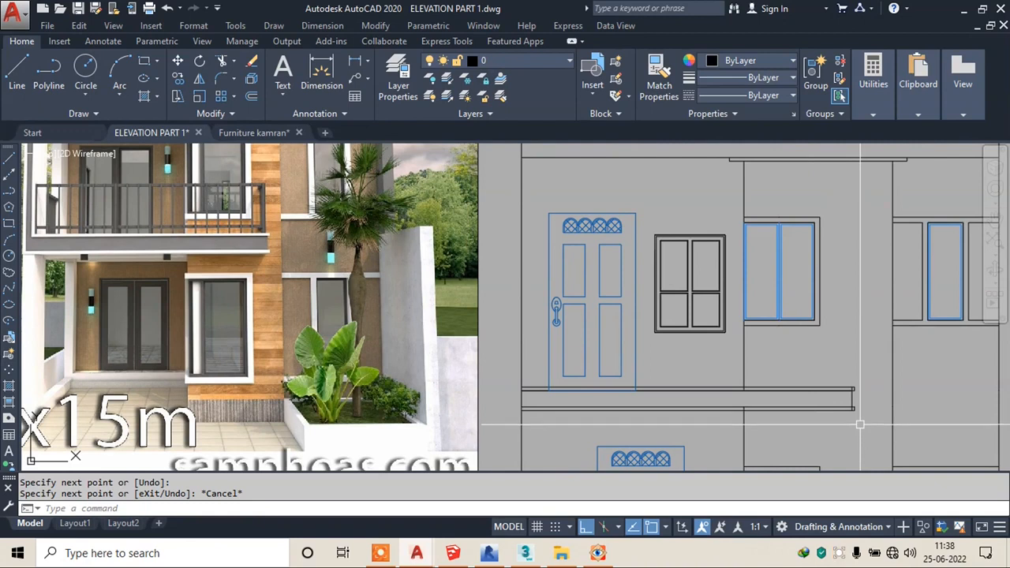
pyautogui.scroll(8, 860, 421)
pyautogui.write('tr')
pyautogui.press('Return')
pyautogui.click(777, 378)
pyautogui.scroll(-5, 778, 380)
pyautogui.scroll(6, 782, 380)
pyautogui.click(777, 377)
pyautogui.scroll(-6, 774, 376)
pyautogui.scroll(8, 768, 407)
pyautogui.click(766, 405)
pyautogui.click(745, 409)
pyautogui.scroll(-6, 746, 409)
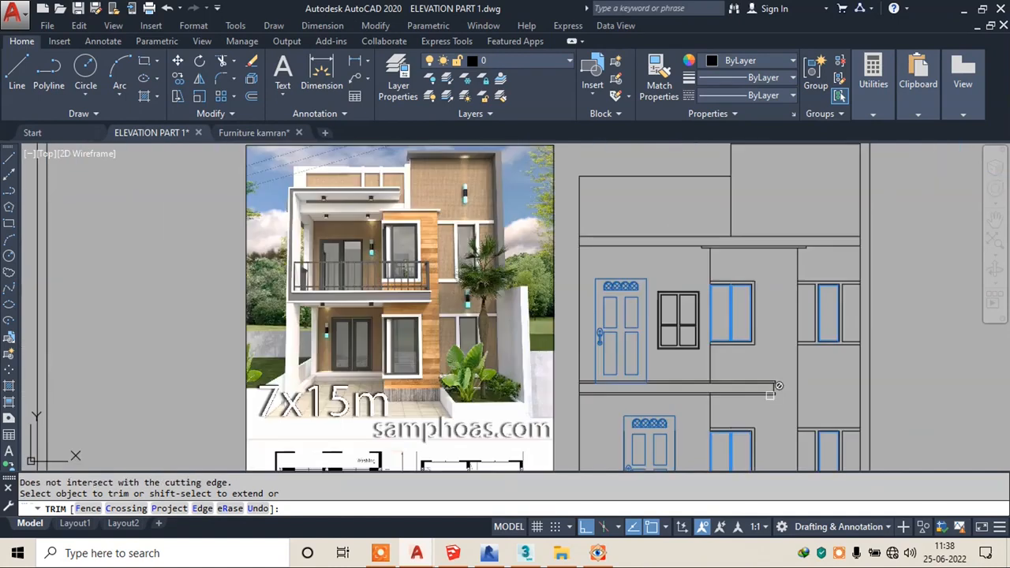
pyautogui.press('Escape')
pyautogui.scroll(-1, 309, 252)
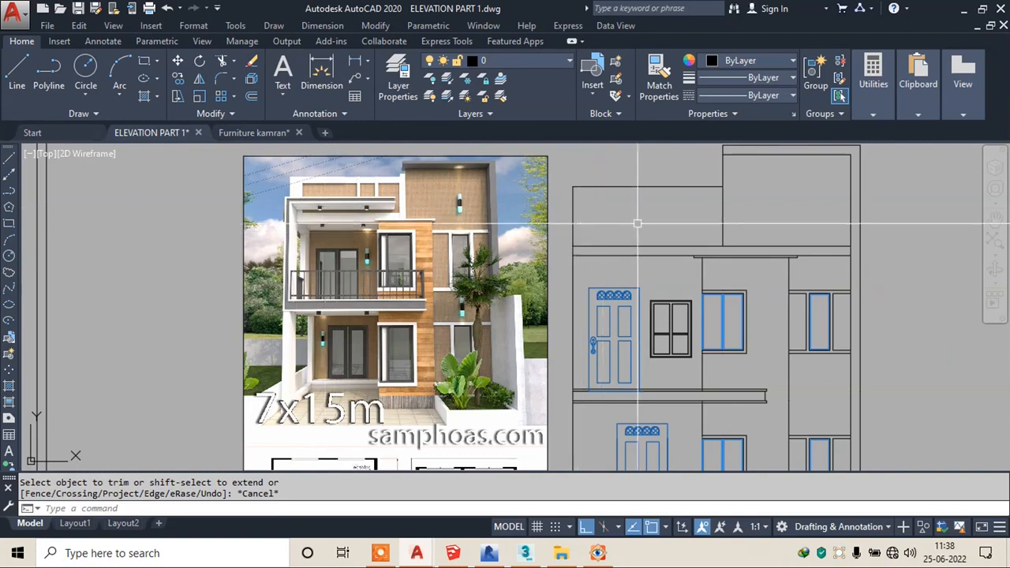
pyautogui.press('Return')
pyautogui.press('Escape')
pyautogui.press('Escape')
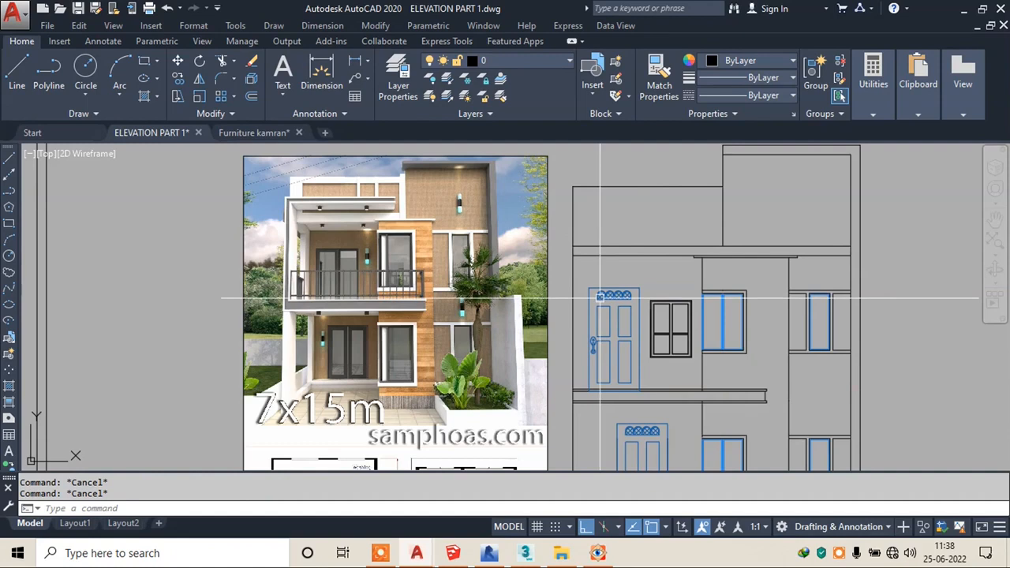
pyautogui.scroll(6, 355, 299)
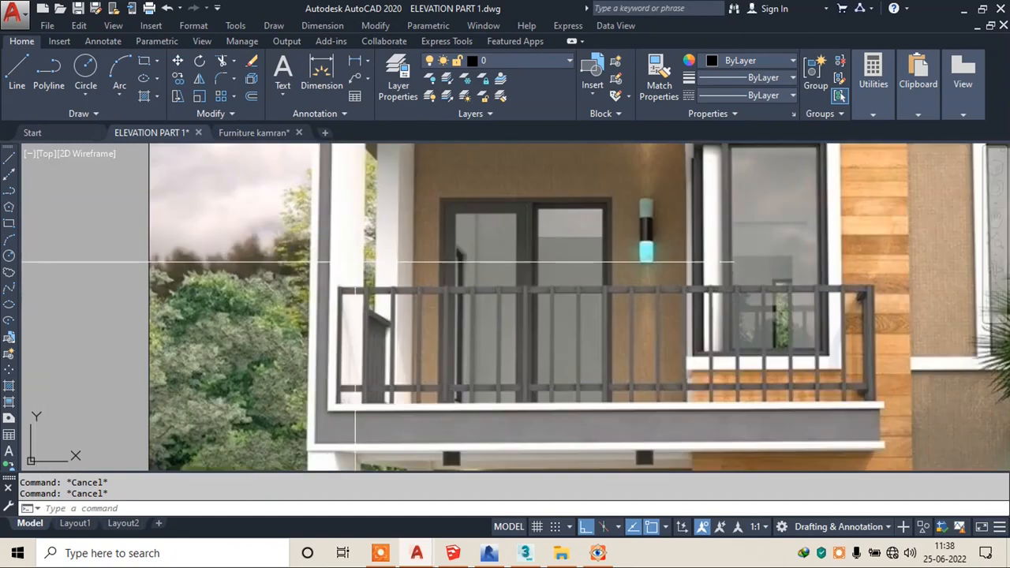
pyautogui.scroll(-5, 390, 418)
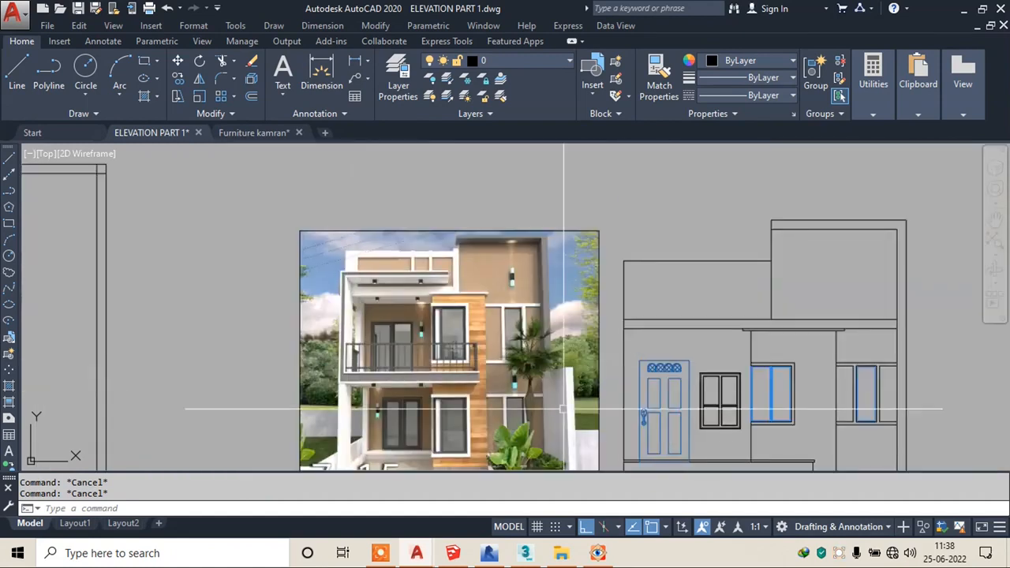
# - Measure the slab face's height between the two edge strips with a linear dimension, without placing it
pyautogui.scroll(6, 693, 317)
pyautogui.click(317, 26)
pyautogui.click(329, 65)
pyautogui.scroll(4, 652, 271)
pyautogui.click(656, 272)
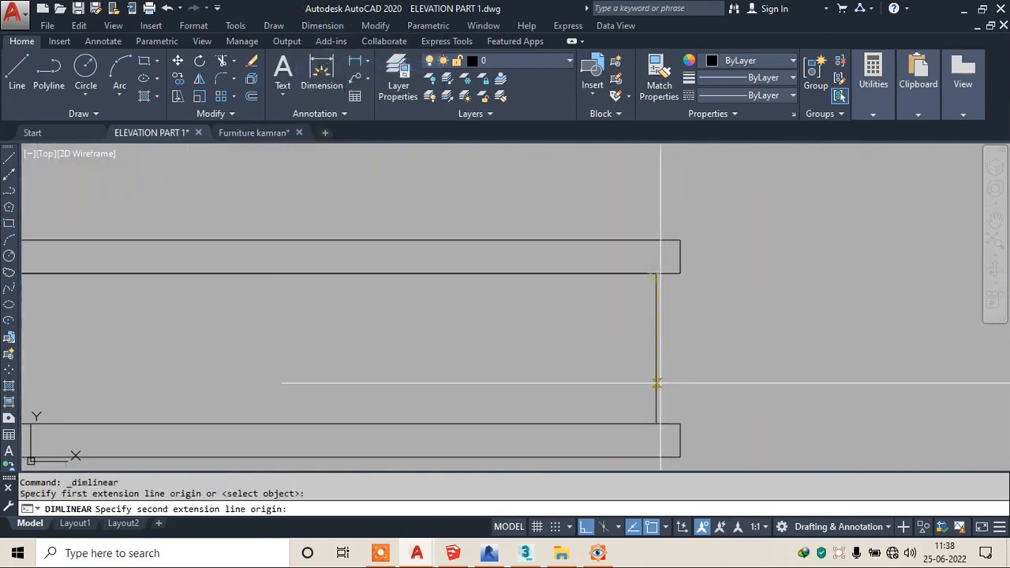
pyautogui.click(656, 426)
pyautogui.scroll(3, 654, 368)
pyautogui.scroll(-8, 599, 339)
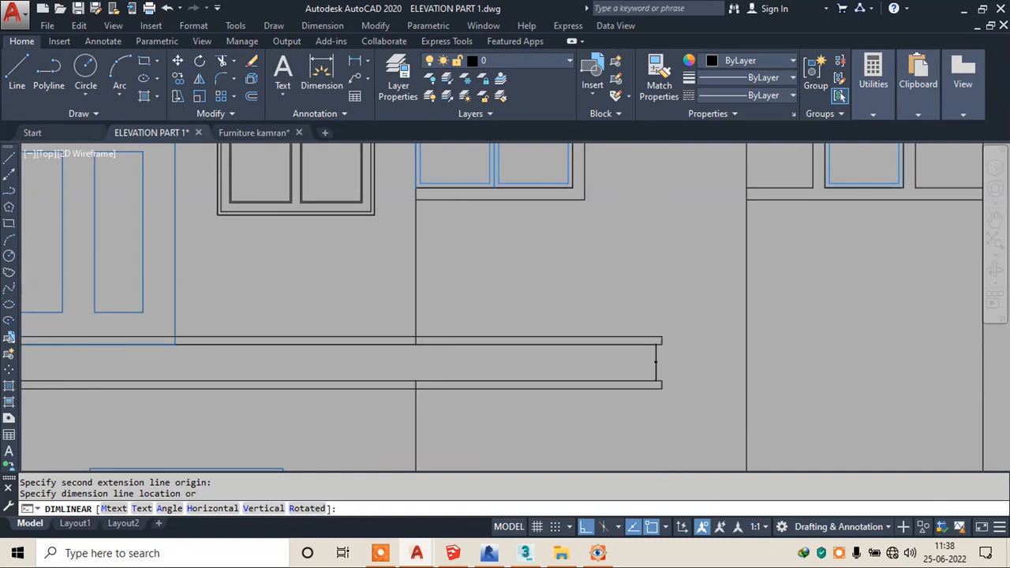
pyautogui.press('Escape')
pyautogui.scroll(2, 555, 312)
pyautogui.press('Escape')
# - Offset the upper floor's outer wall line beside the door inward by 7 inches
pyautogui.write('o')
pyautogui.press('Return')
pyautogui.write('7"')
pyautogui.press('Return')
pyautogui.scroll(2, 560, 321)
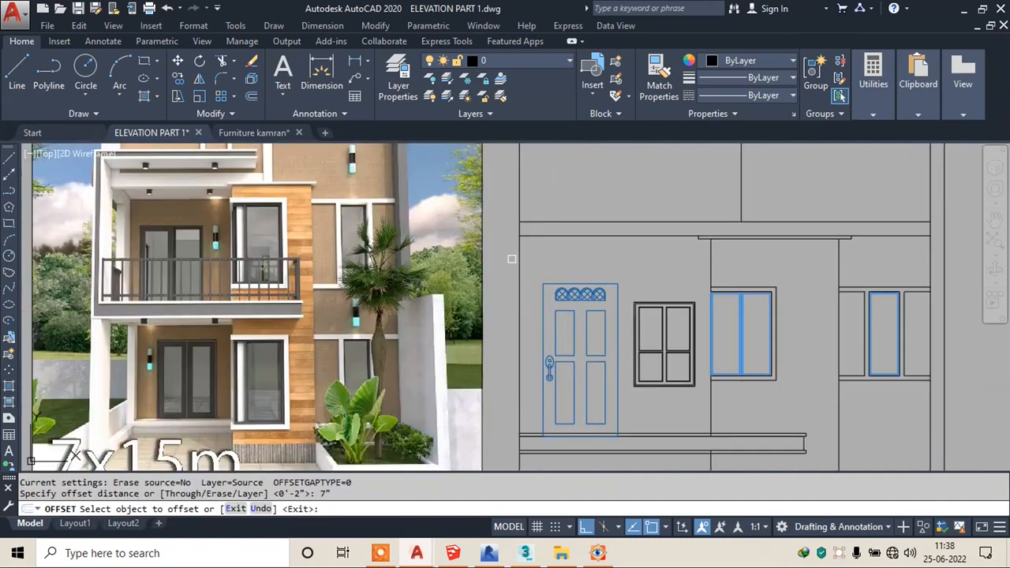
pyautogui.click(518, 265)
pyautogui.click(553, 263)
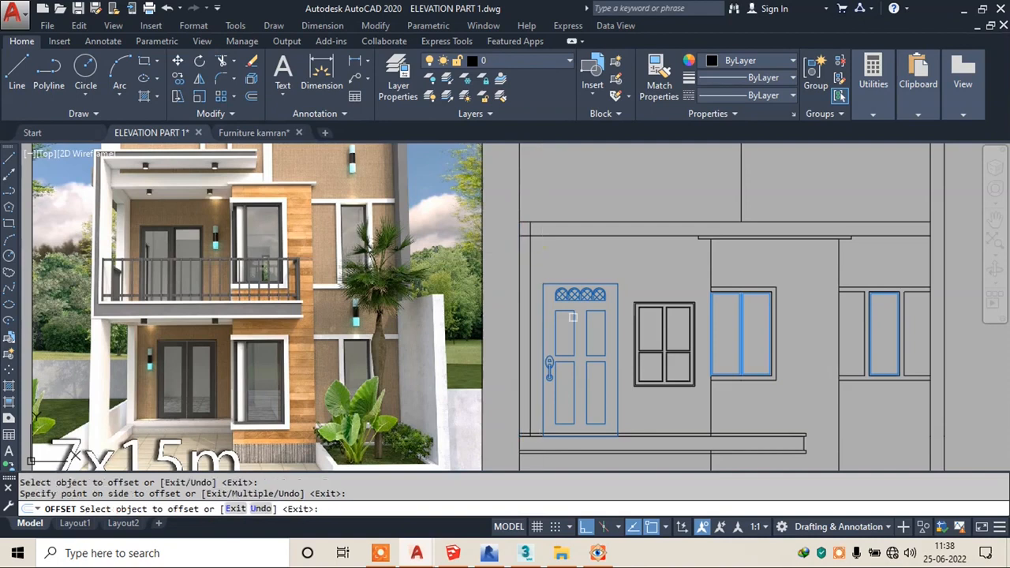
pyautogui.scroll(3, 521, 448)
pyautogui.press('Escape')
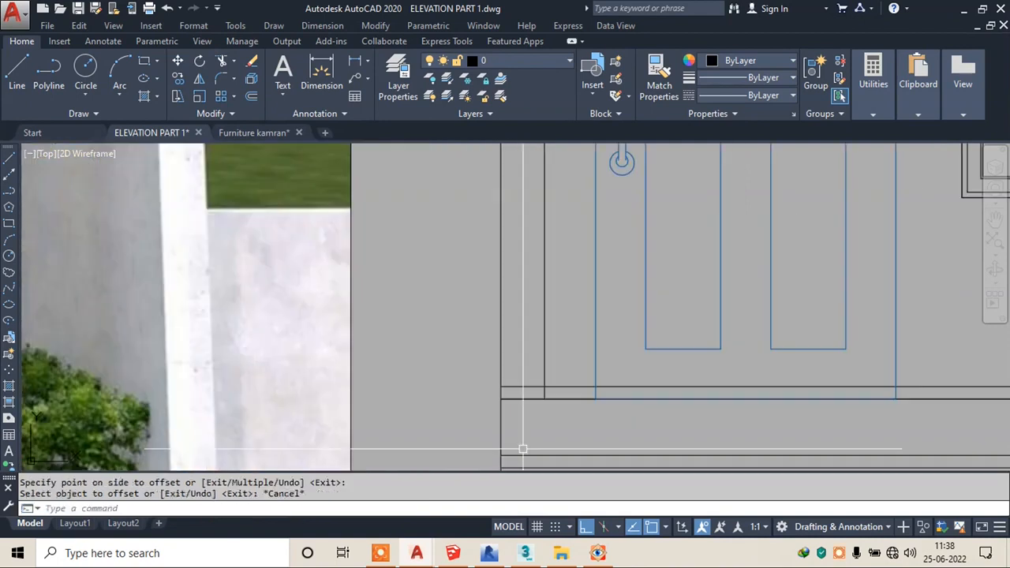
# - Trim the slab's upper edge lines between the outer wall line and its offset copy
pyautogui.write('tr')
pyautogui.press('Return')
pyautogui.press('Return')
pyautogui.click(526, 387)
pyautogui.click(530, 398)
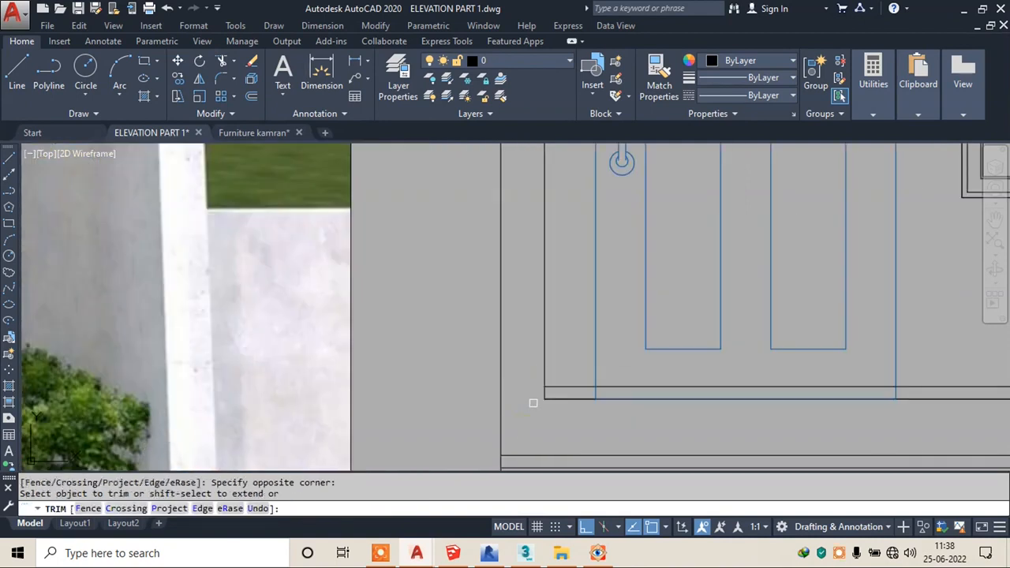
pyautogui.scroll(-4, 552, 416)
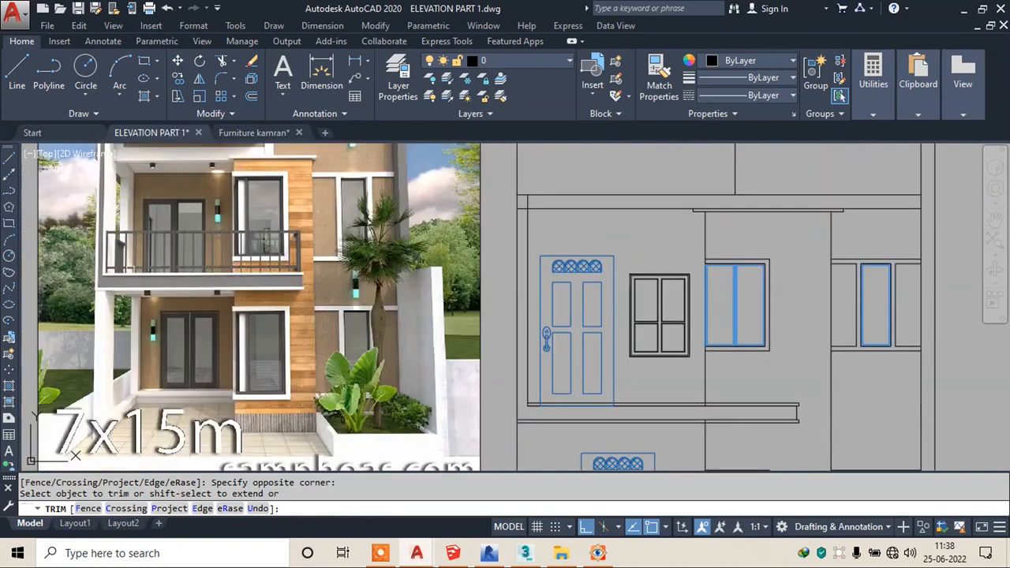
pyautogui.scroll(4, 524, 398)
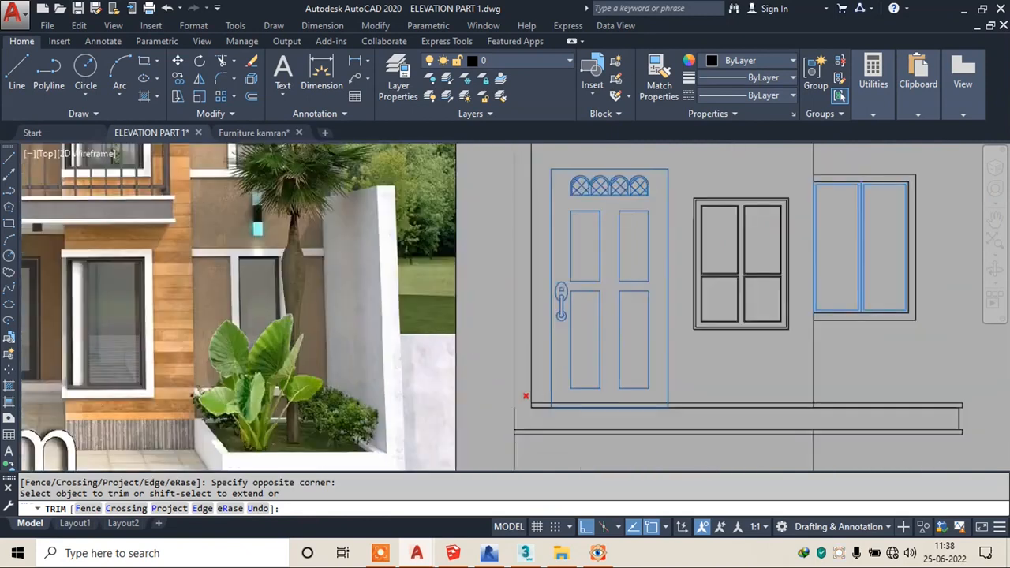
pyautogui.press('Escape')
# - Offset the inner wall line beside the upper-floor door by 2 inches toward the door
pyautogui.write('o')
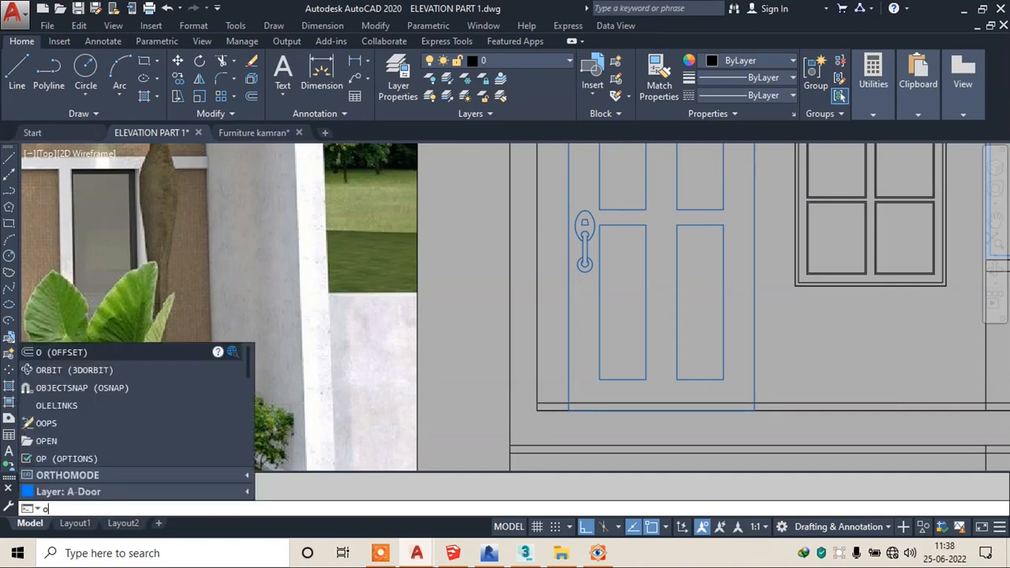
pyautogui.press('Return')
pyautogui.write('2')
pyautogui.press('Return')
pyautogui.scroll(2, 537, 404)
pyautogui.scroll(2, 545, 394)
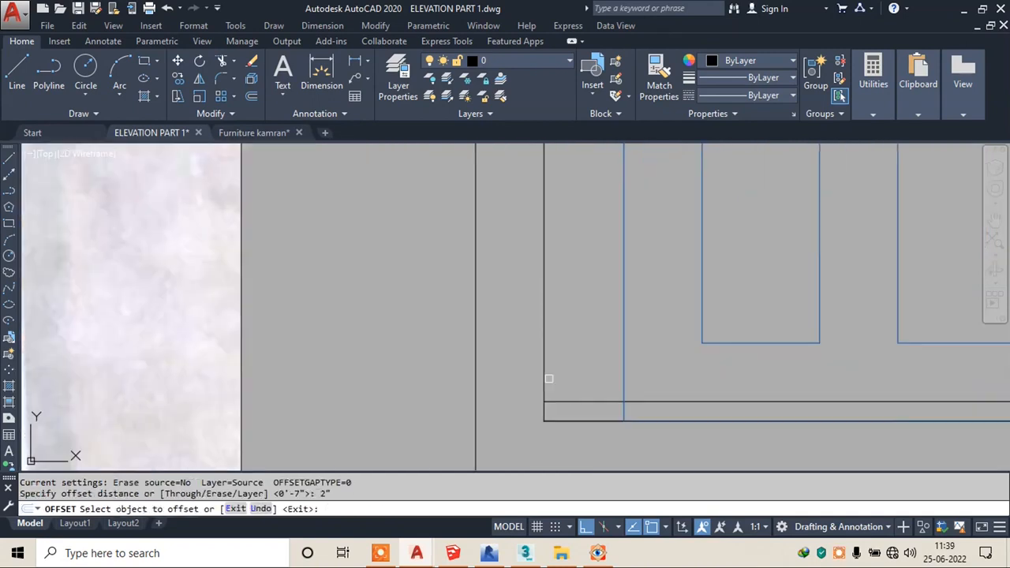
pyautogui.click(544, 376)
pyautogui.click(567, 387)
# - Trim the overlapping line ends where the new inner wall line meets the slab's upper edge strip
pyautogui.press('Escape')
pyautogui.write('tr')
pyautogui.press('Return')
pyautogui.press('Return')
pyautogui.scroll(2, 552, 401)
pyautogui.click(573, 411)
pyautogui.scroll(-4, 573, 426)
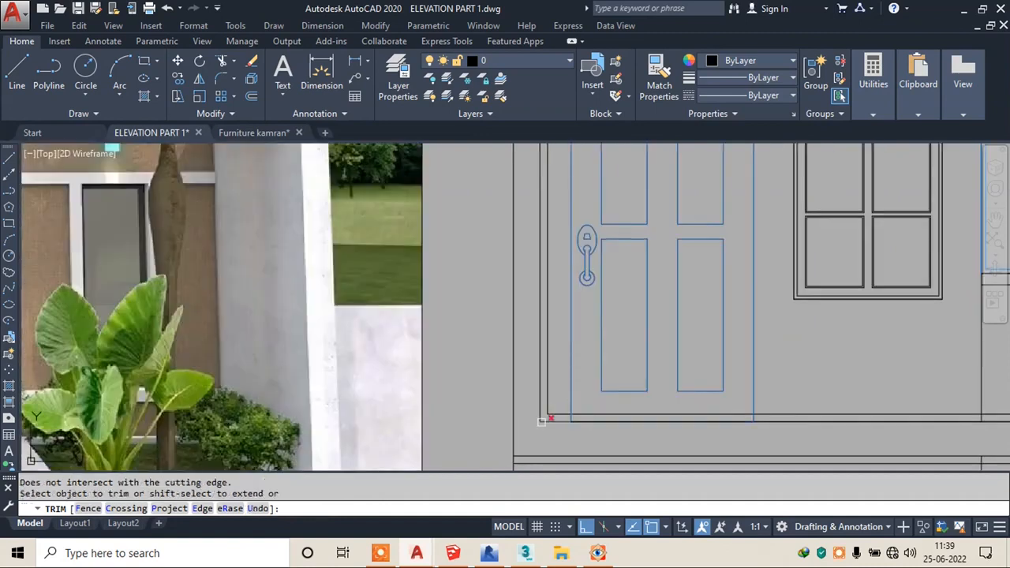
pyautogui.moveTo(585, 234)
pyautogui.mouseDown(button='middle')
pyautogui.moveTo(591, 266)
pyautogui.moveTo(638, 293)
pyautogui.mouseUp(button='middle')
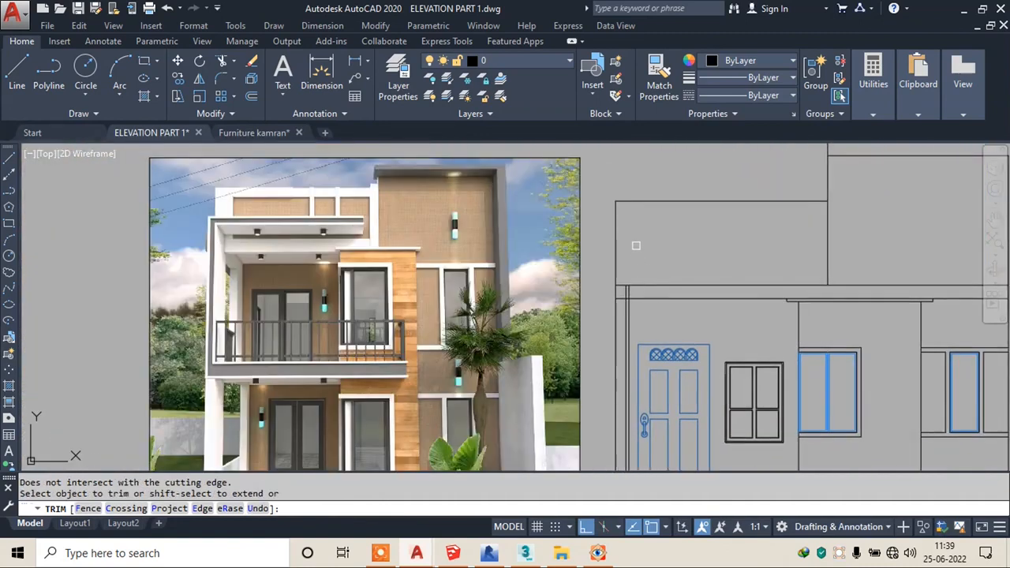
pyautogui.press('Escape')
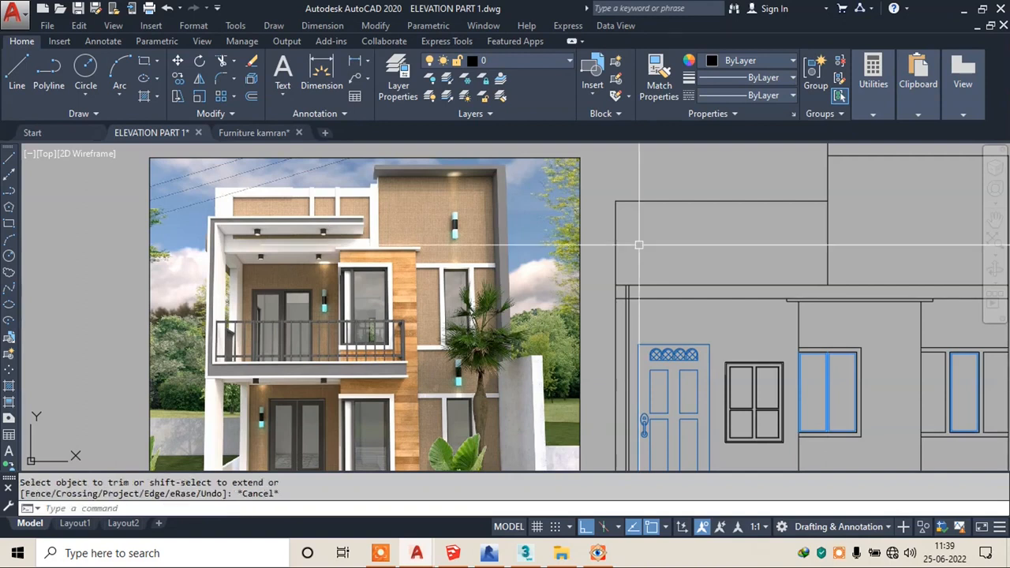
# - Draw a horizontal line above the roof slab from the tower's wall line to beyond the outer wall line
pyautogui.press('Return')
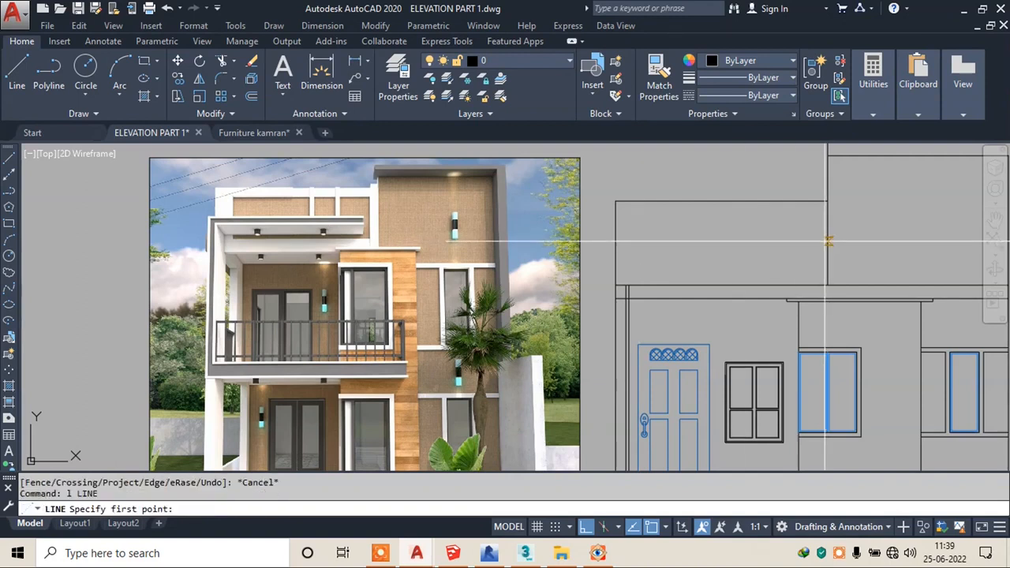
pyautogui.click(827, 252)
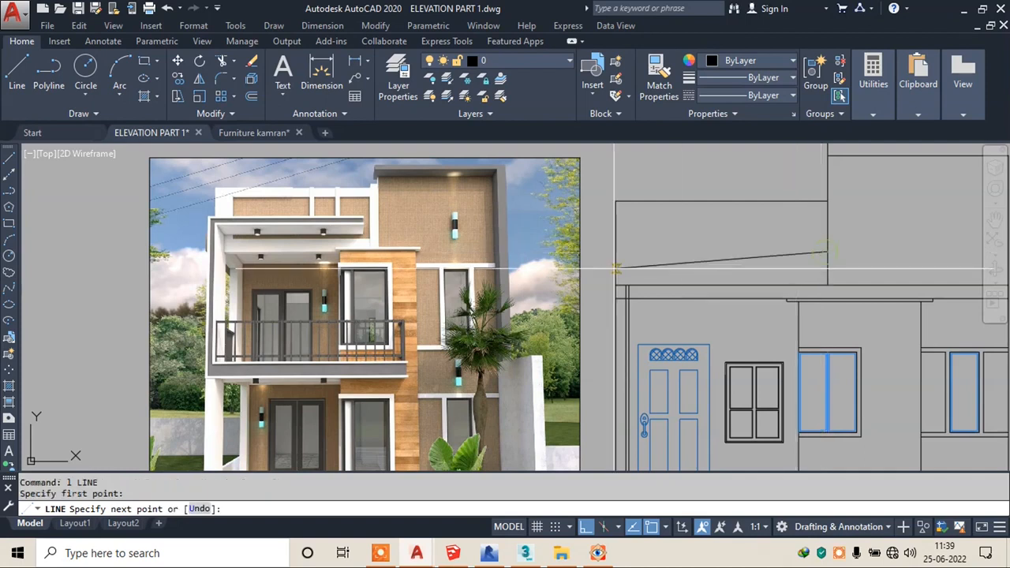
pyautogui.click(594, 252)
pyautogui.press('Escape')
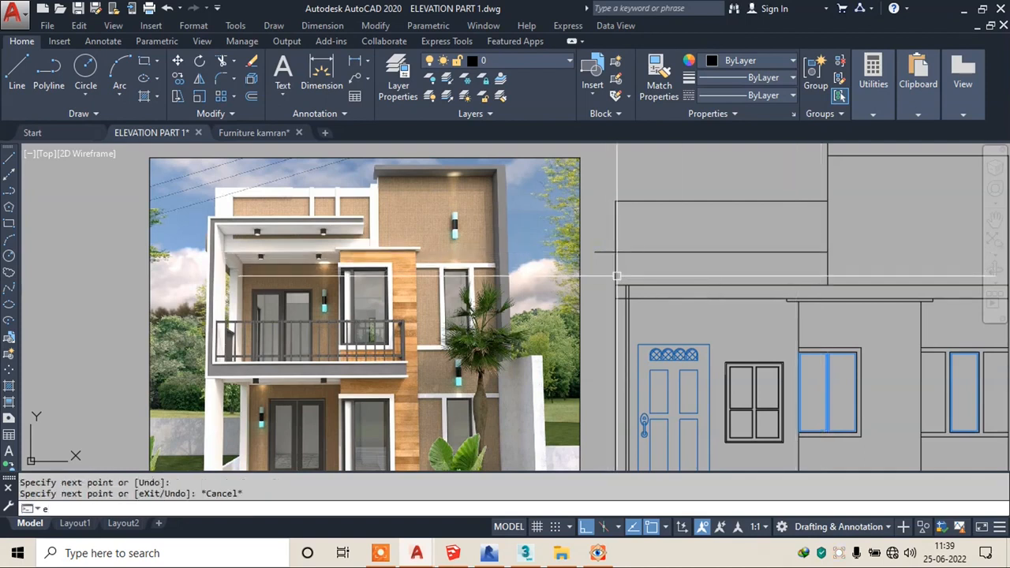
# - Extend the two inner wall lines beside the upper-floor door up to the new horizontal line
pyautogui.write('ex')
pyautogui.press('Return')
pyautogui.scroll(4, 624, 292)
pyautogui.press('Return')
pyautogui.click(648, 289)
pyautogui.click(618, 292)
pyautogui.scroll(-4, 611, 300)
pyautogui.press('Escape')
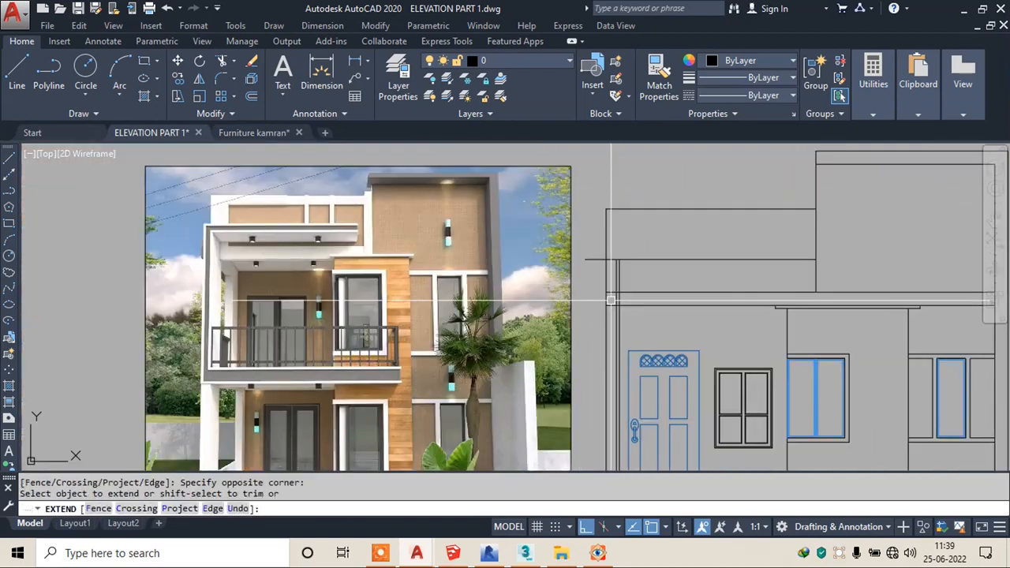
# - Trim the new horizontal line's excess beyond the outer wall line
pyautogui.write('tr')
pyautogui.press('Return')
pyautogui.press('Return')
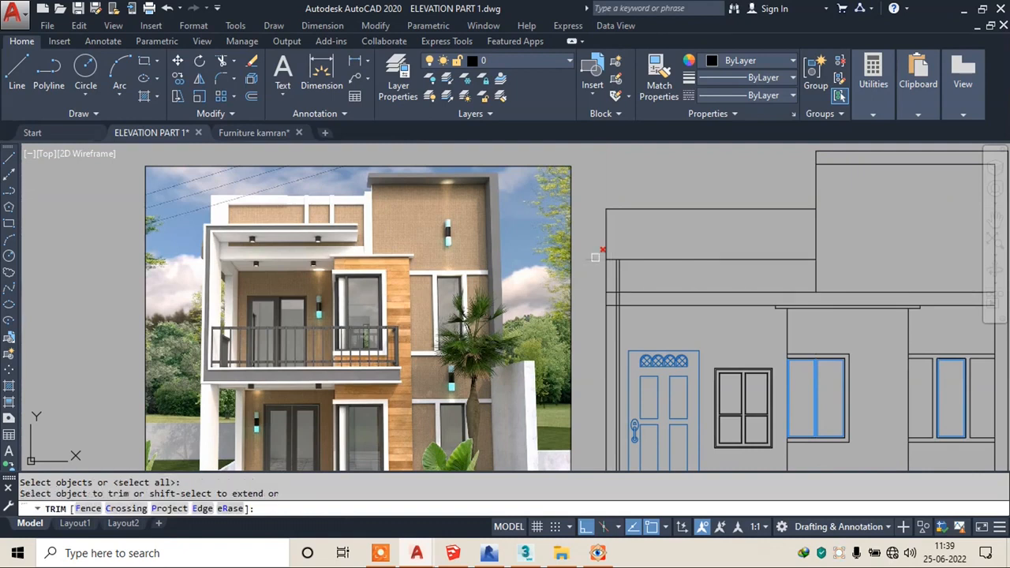
pyautogui.press('Escape')
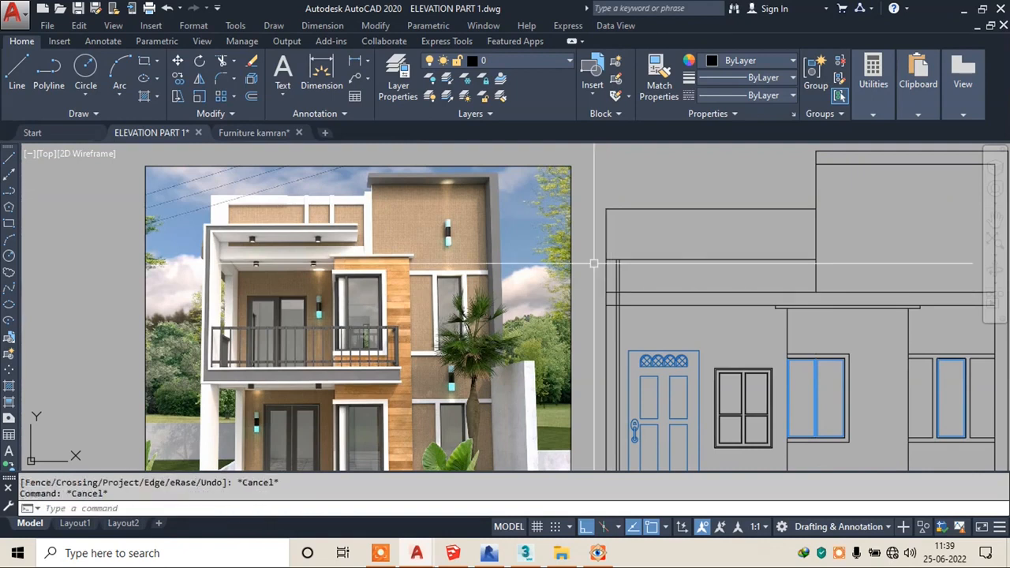
# - Offset the horizontal line above the roof slab downward by 7"
pyautogui.write('o')
pyautogui.press('Return')
pyautogui.write('7"')
pyautogui.press('Return')
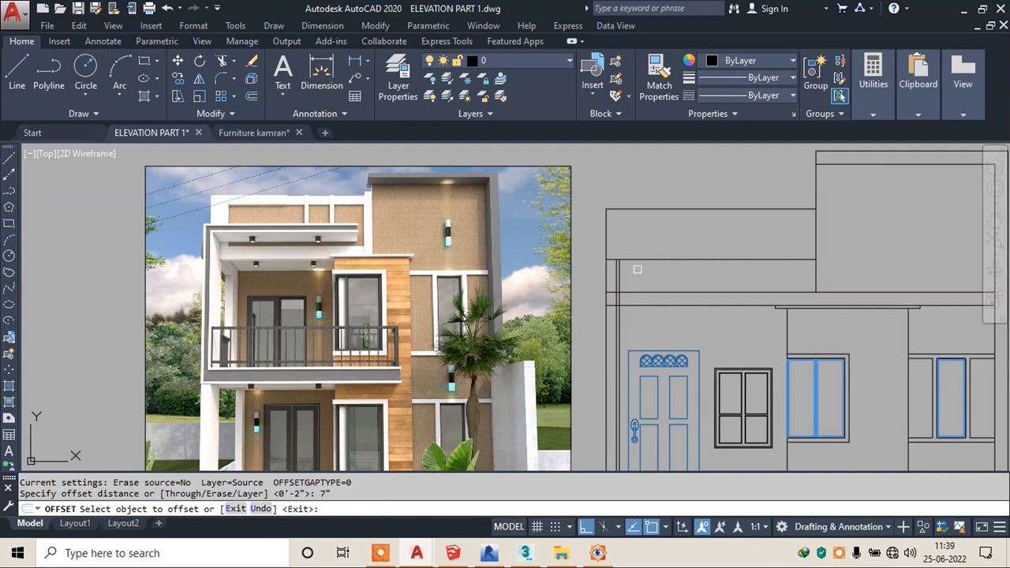
pyautogui.click(645, 258)
pyautogui.press('Escape')
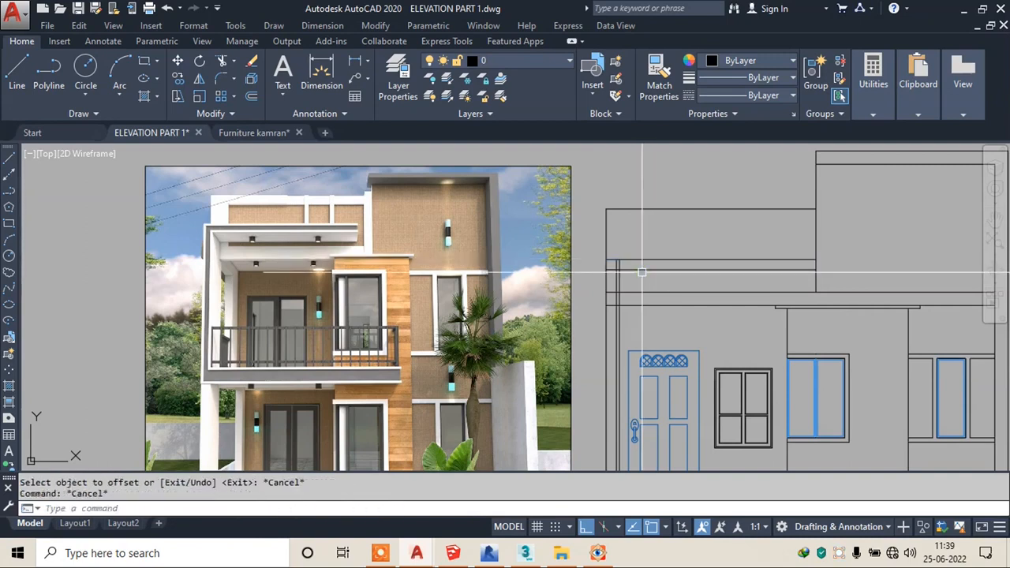
# - Offset the newly made horizontal frame line downward by 2" to give the frame its top strip
pyautogui.write('o')
pyautogui.press('Return')
pyautogui.write('2"')
pyautogui.press('Return')
pyautogui.scroll(4, 641, 272)
pyautogui.click(633, 264)
pyautogui.click(630, 287)
pyautogui.press('Escape')
# - Trim the overlapping line ends where the two horizontal frame lines meet the two inner wall lines at the frame's upper corner
pyautogui.press('Return')
pyautogui.press('Return')
pyautogui.scroll(4, 561, 264)
pyautogui.click(557, 246)
pyautogui.click(548, 292)
pyautogui.click(618, 239)
pyautogui.click(530, 250)
pyautogui.scroll(2, 590, 277)
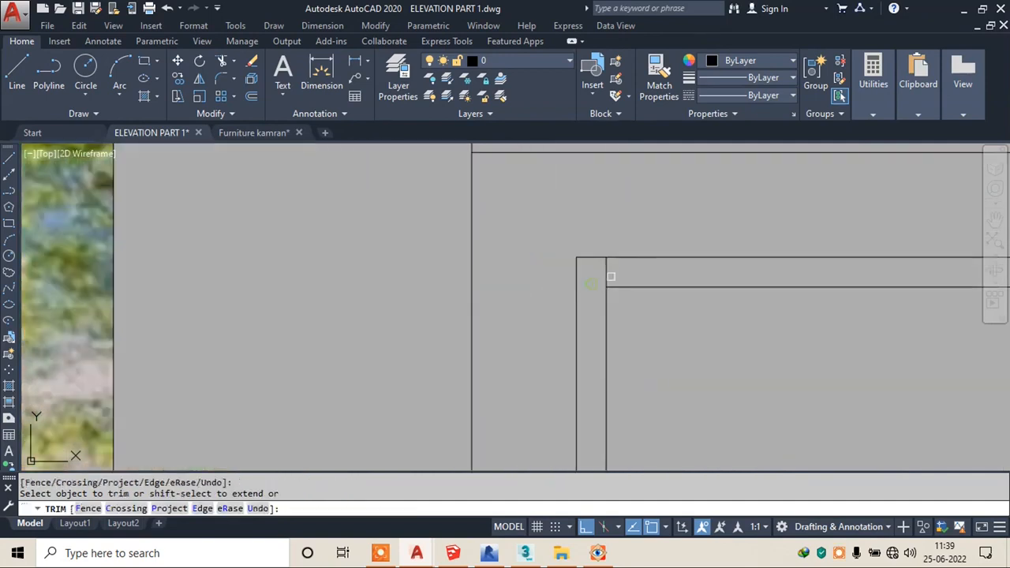
pyautogui.click(609, 276)
pyautogui.scroll(-8, 558, 269)
pyautogui.click(558, 270)
pyautogui.scroll(-4, 557, 269)
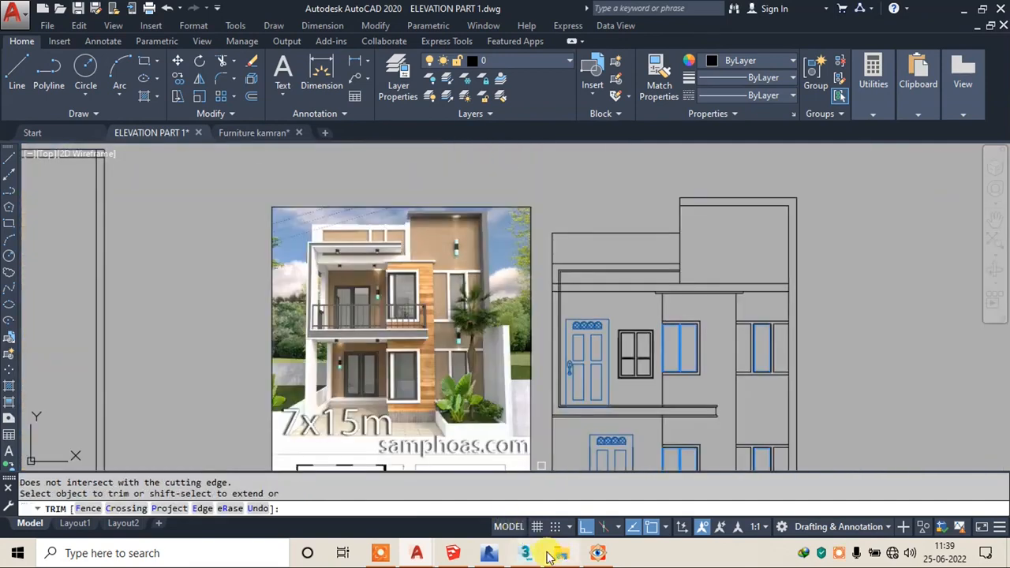
pyautogui.click(388, 555)
pyautogui.click(527, 452)
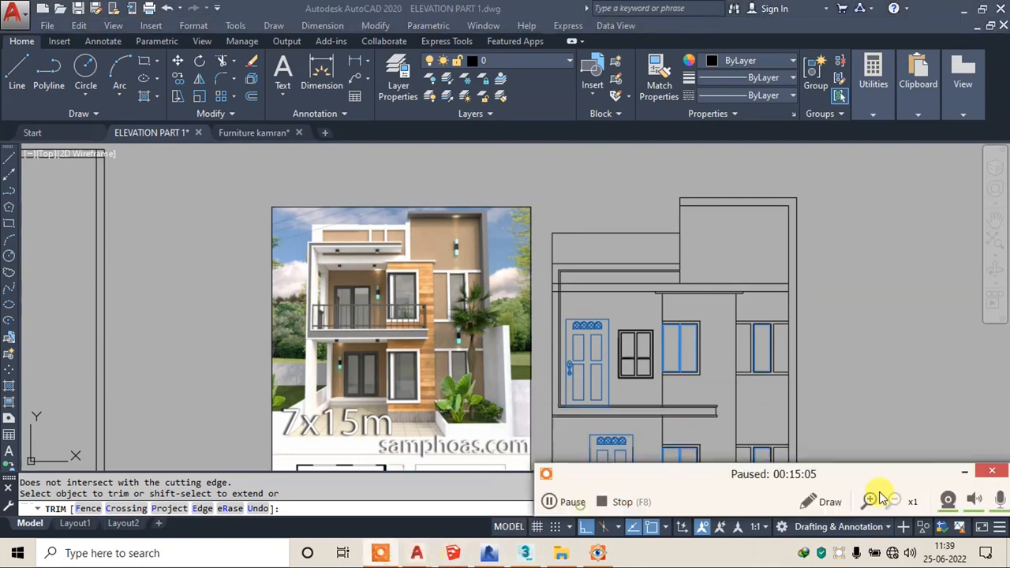
pyautogui.click(964, 473)
# - Trim the roof slab lines where they run past the frame's inner vertical line toward the outer wall
pyautogui.scroll(5, 472, 272)
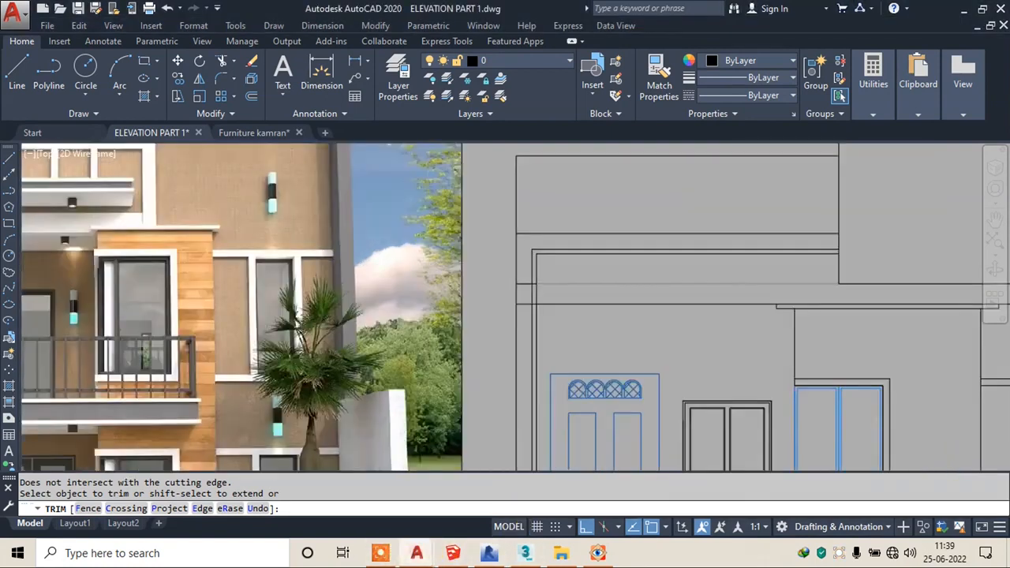
pyautogui.click(473, 272)
pyautogui.scroll(4, 481, 280)
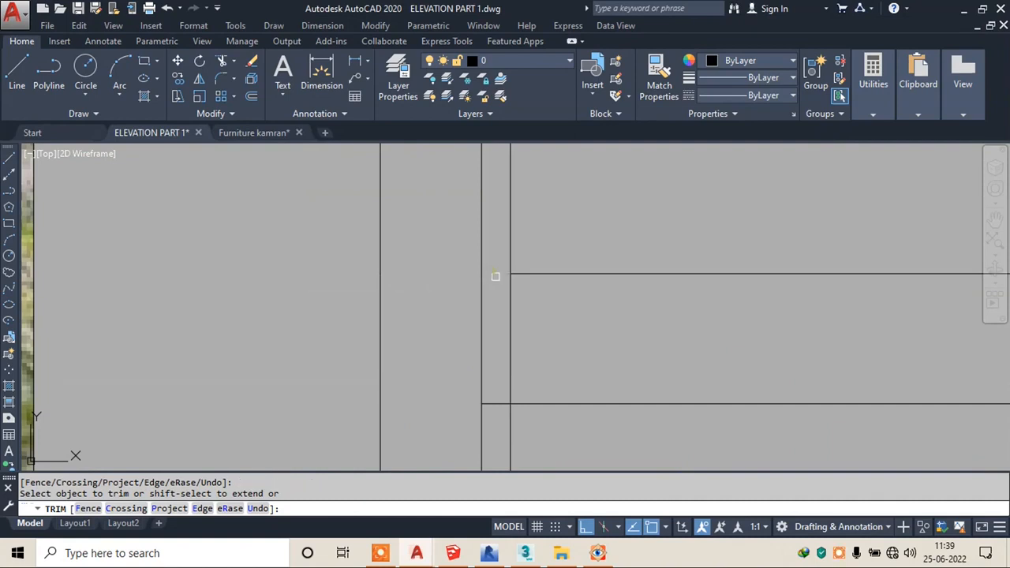
pyautogui.click(500, 407)
pyautogui.scroll(-6, 518, 297)
pyautogui.click(454, 407)
pyautogui.press('Escape')
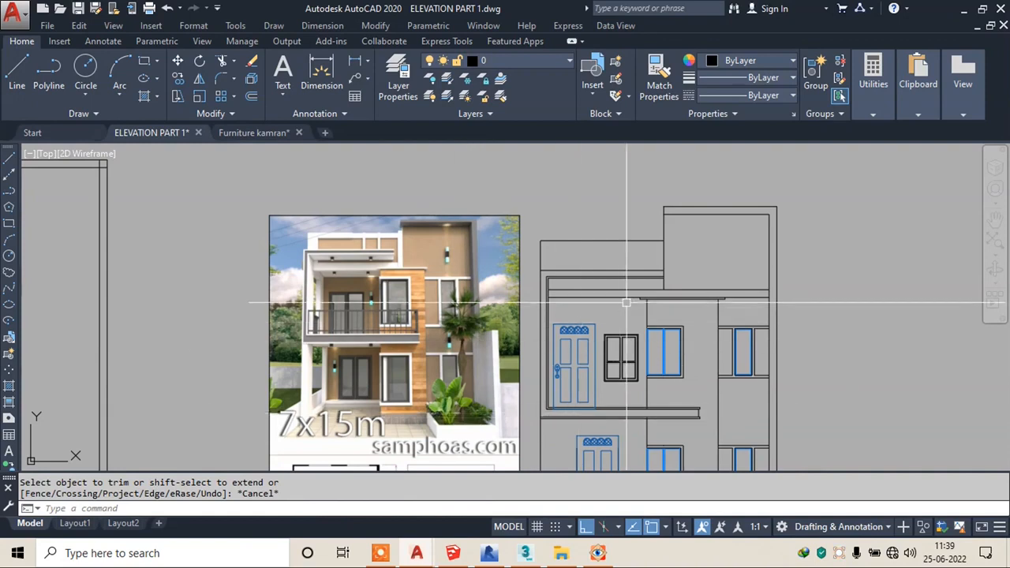
# - Offset the parapet's outer side line and top line inward by 9"
pyautogui.scroll(2, 371, 245)
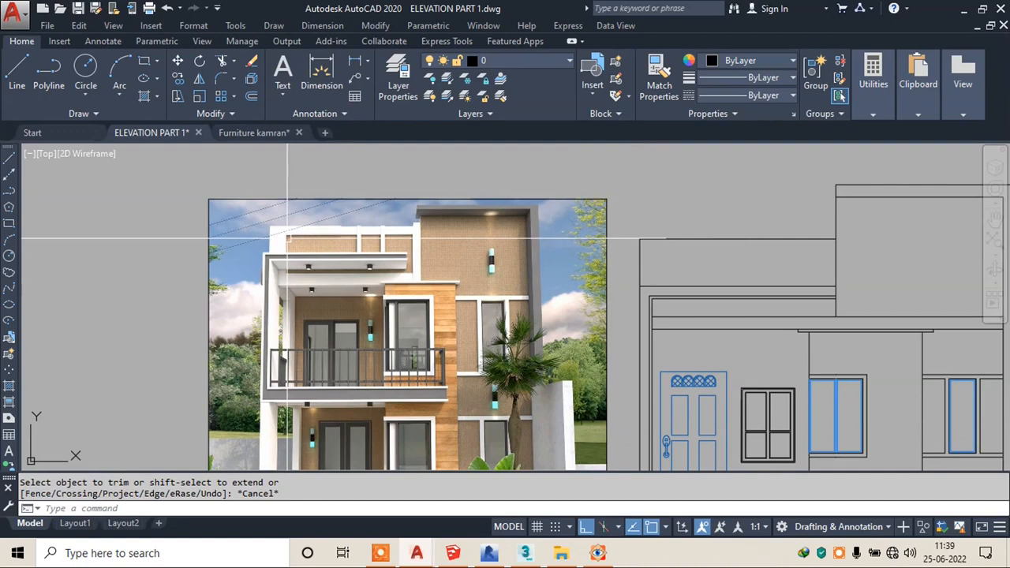
pyautogui.write('o')
pyautogui.press('Return')
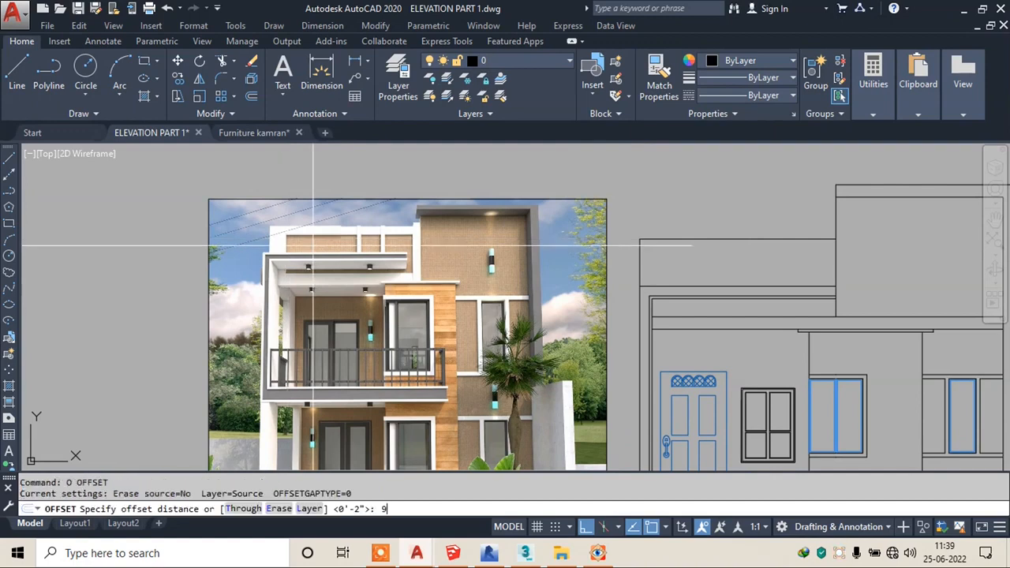
pyautogui.write('9"')
pyautogui.press('Return')
pyautogui.click(640, 252)
pyautogui.click(671, 250)
pyautogui.click(699, 238)
pyautogui.press('Escape')
# - Trim the overlapping offset lines at the parapet's corner and the lower horizontal line's end beyond the inner side line
pyautogui.write('tr')
pyautogui.press('Return')
pyautogui.press('Return')
pyautogui.scroll(5, 672, 240)
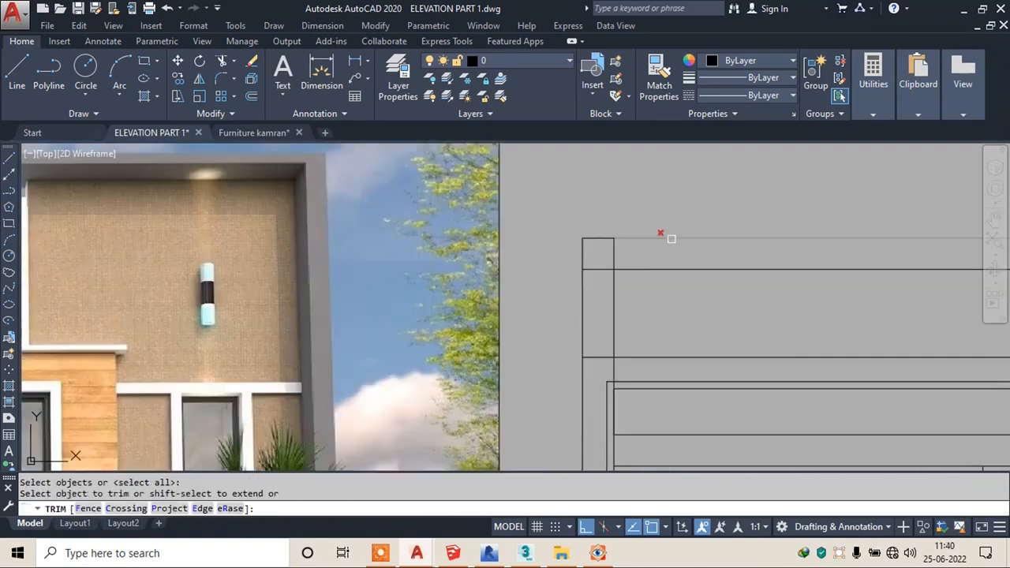
pyautogui.click(613, 254)
pyautogui.click(604, 264)
pyautogui.click(589, 283)
pyautogui.scroll(-5, 568, 279)
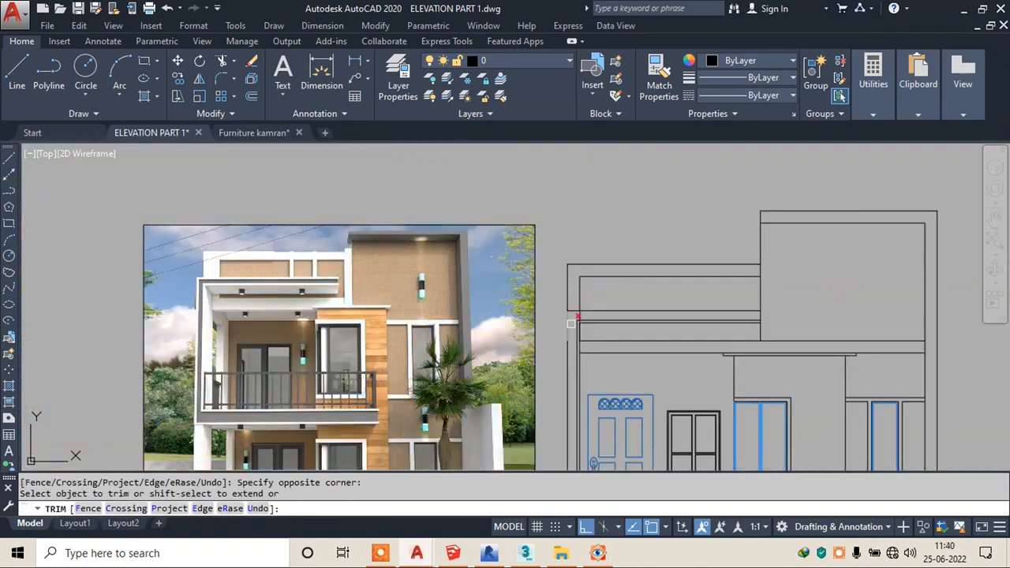
# - Trim the parapet's inner side line between the lower horizontal line and the upper-floor frame
pyautogui.scroll(3, 571, 323)
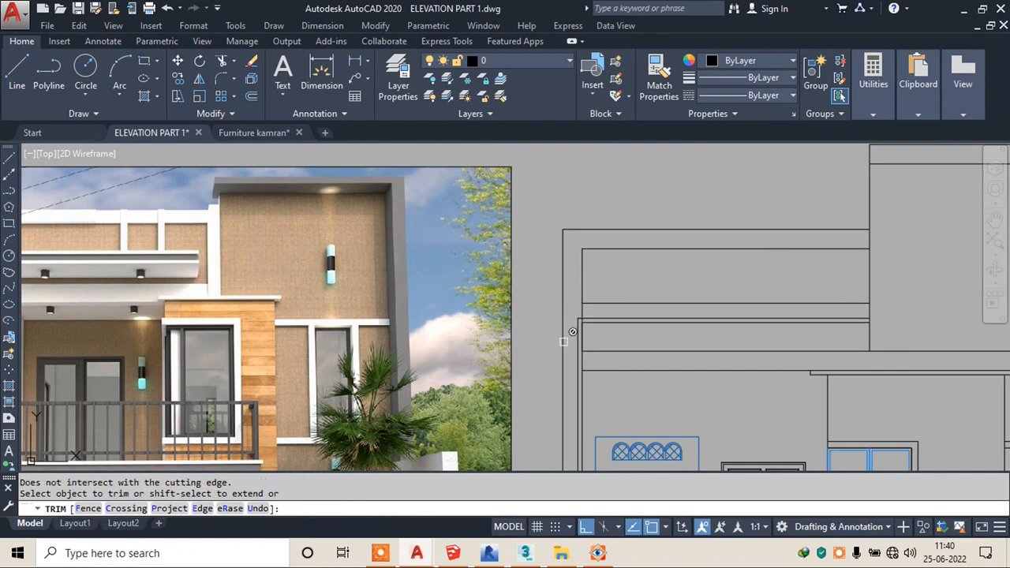
pyautogui.scroll(-2, 571, 331)
pyautogui.scroll(3, 561, 333)
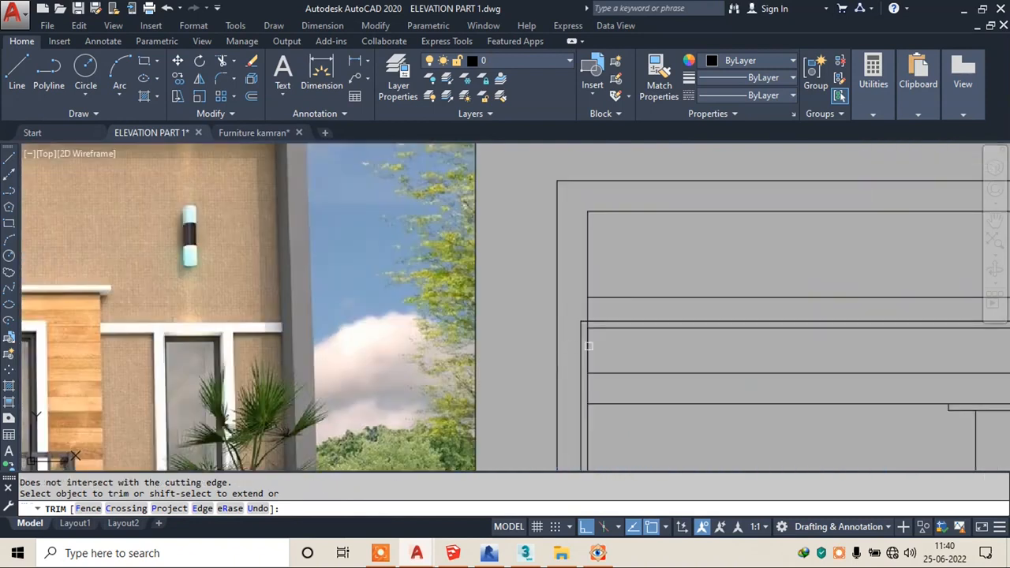
pyautogui.scroll(2, 588, 346)
pyautogui.scroll(-3, 530, 300)
pyautogui.click(547, 335)
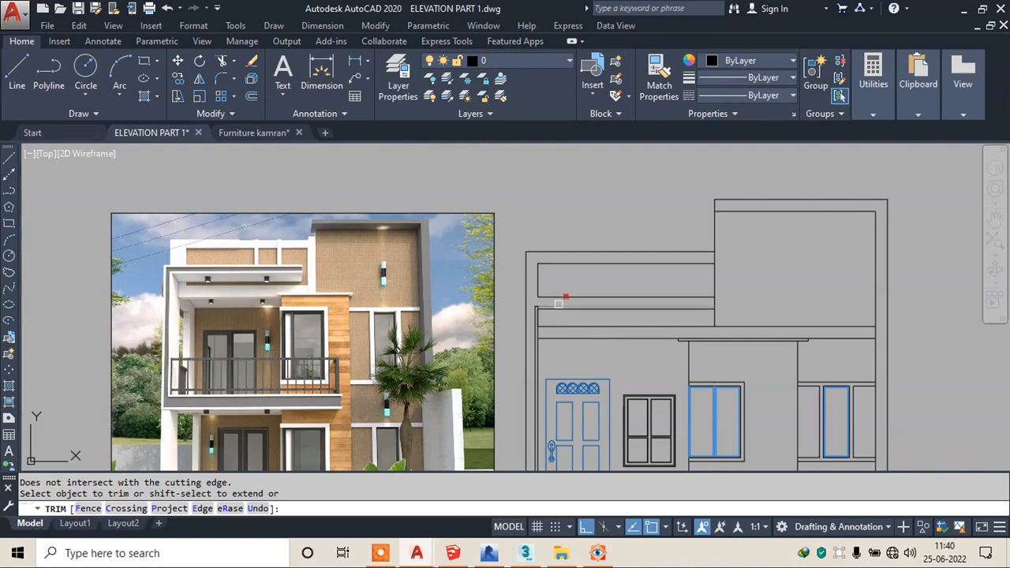
pyautogui.press('Escape')
# - Extend the parapet's inner side line down to the top edge of the upper-floor frame
pyautogui.scroll(2, 567, 303)
pyautogui.write('ex')
pyautogui.press('Return')
pyautogui.press('Return')
pyautogui.press('Escape')
# - Erase the horizontal line just above the upper-floor frame's top strip
pyautogui.click(553, 293)
pyautogui.write('e')
pyautogui.press('Return')
pyautogui.scroll(-2, 634, 324)
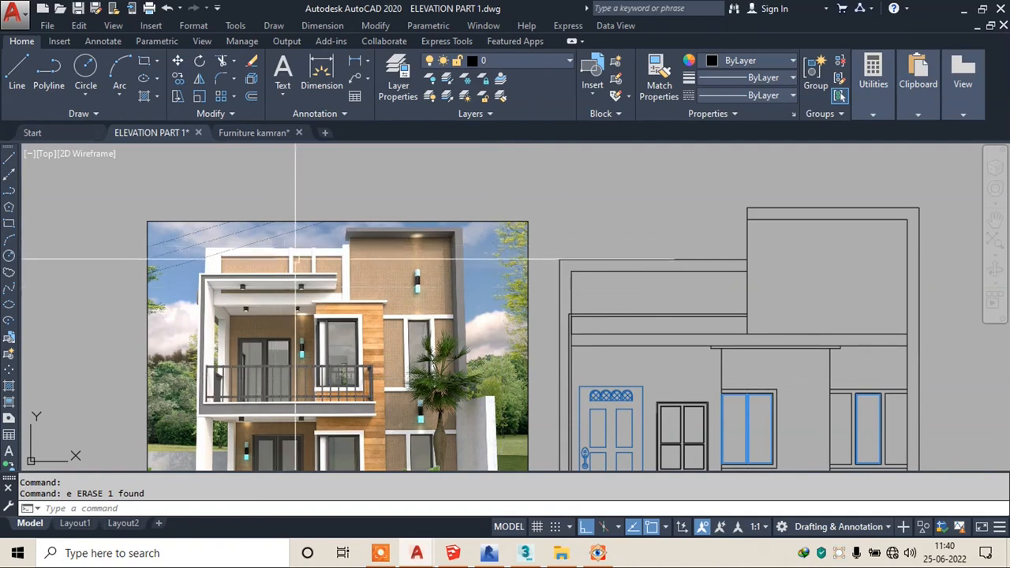
pyautogui.write('l')
pyautogui.press('Return')
pyautogui.scroll(2, 706, 289)
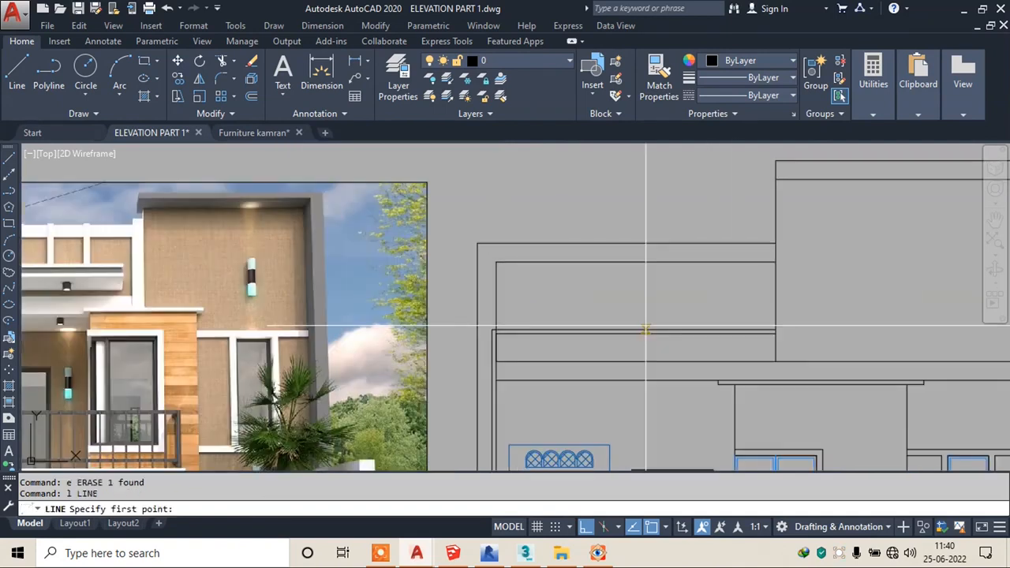
pyautogui.click(642, 330)
pyautogui.press('Escape')
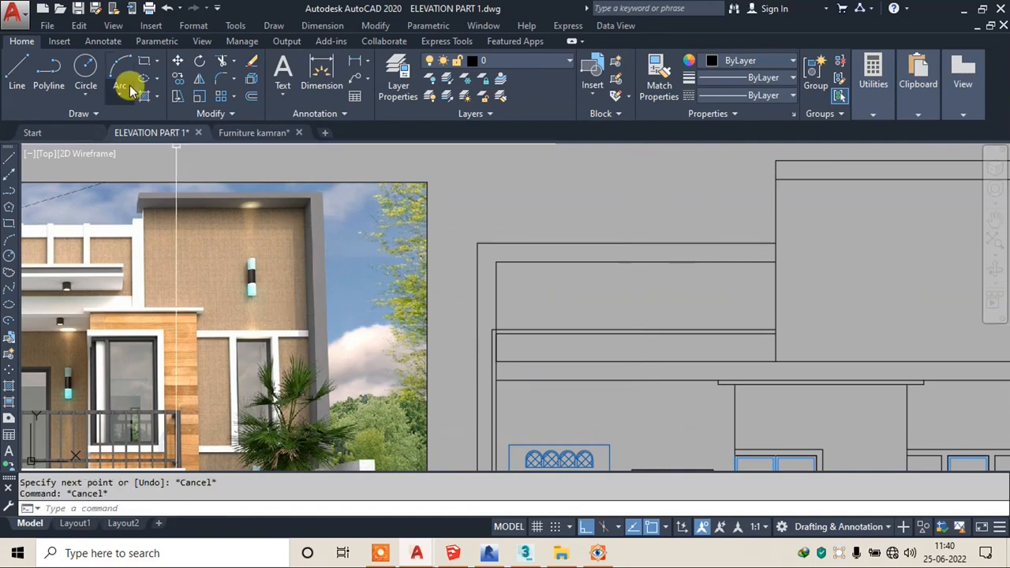
# - Draw a narrow upright rectangle from the upper-floor frame's top line to slightly above the parapet
pyautogui.click(143, 60)
pyautogui.scroll(2, 718, 288)
pyautogui.click(607, 355)
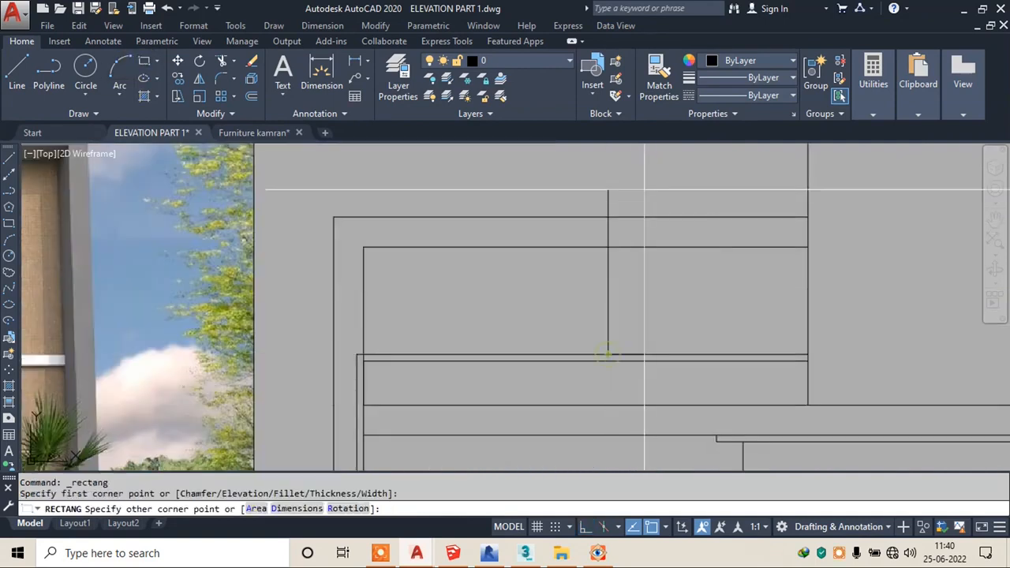
pyautogui.click(619, 190)
# - Copy the narrow upright rectangle twice toward the tower, evenly spaced, to make three parapet fins
pyautogui.click(631, 198)
pyautogui.click(575, 207)
pyautogui.write('co')
pyautogui.press('Return')
pyautogui.scroll(2, 597, 206)
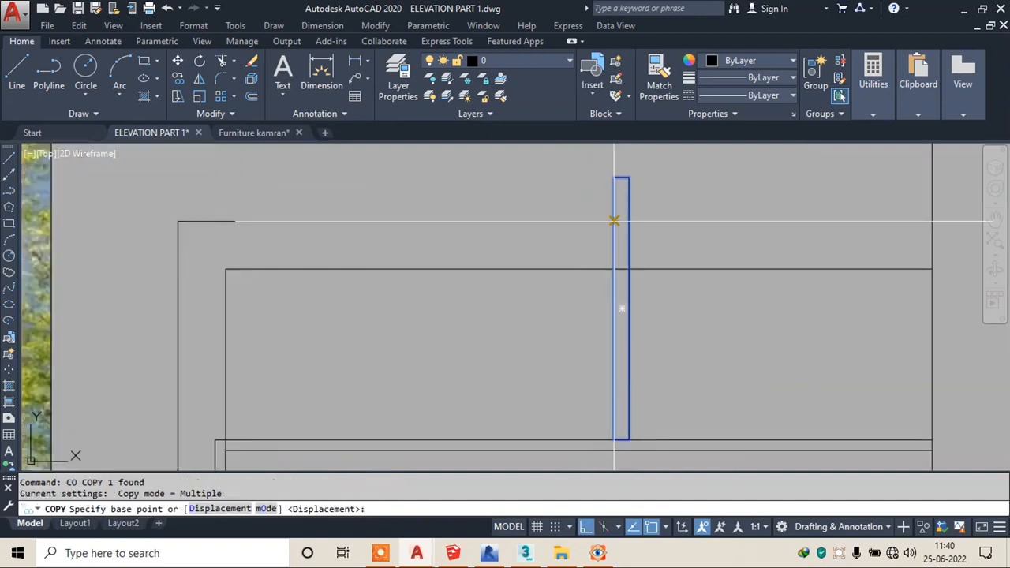
pyautogui.click(614, 223)
pyautogui.click(650, 222)
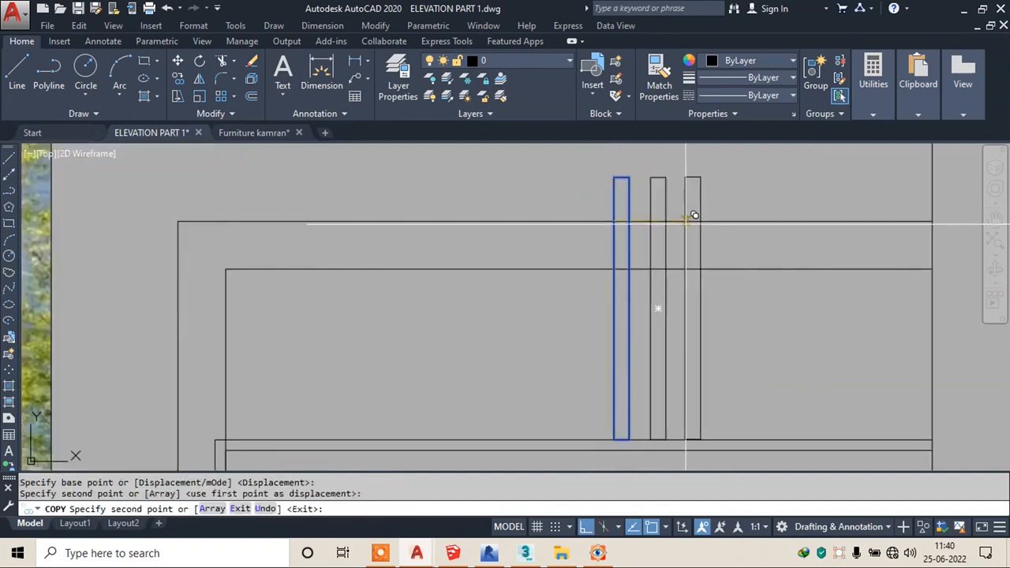
pyautogui.click(684, 221)
pyautogui.press('Escape')
pyautogui.scroll(-5, 672, 337)
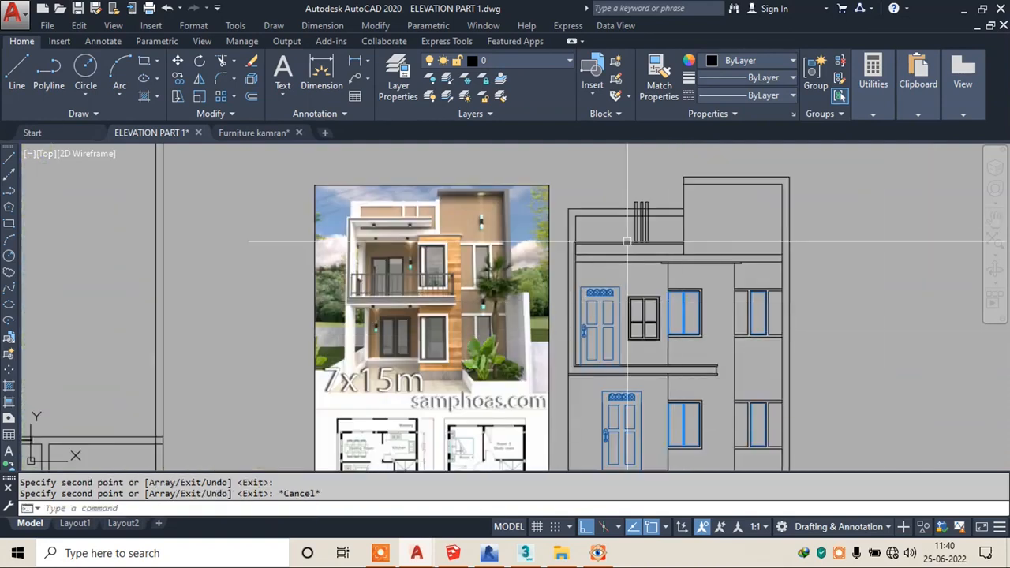
pyautogui.scroll(2, 620, 251)
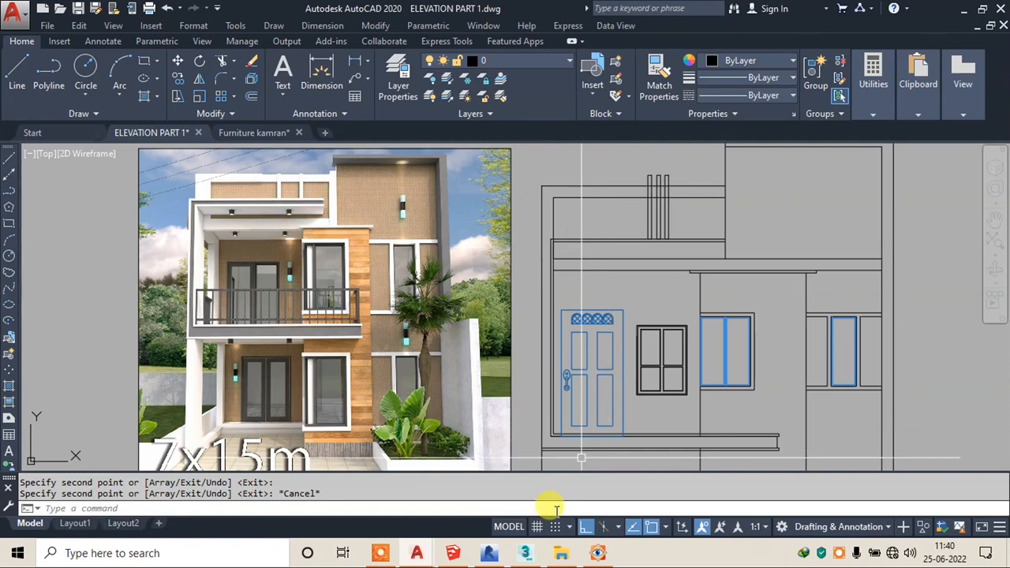
pyautogui.click(387, 554)
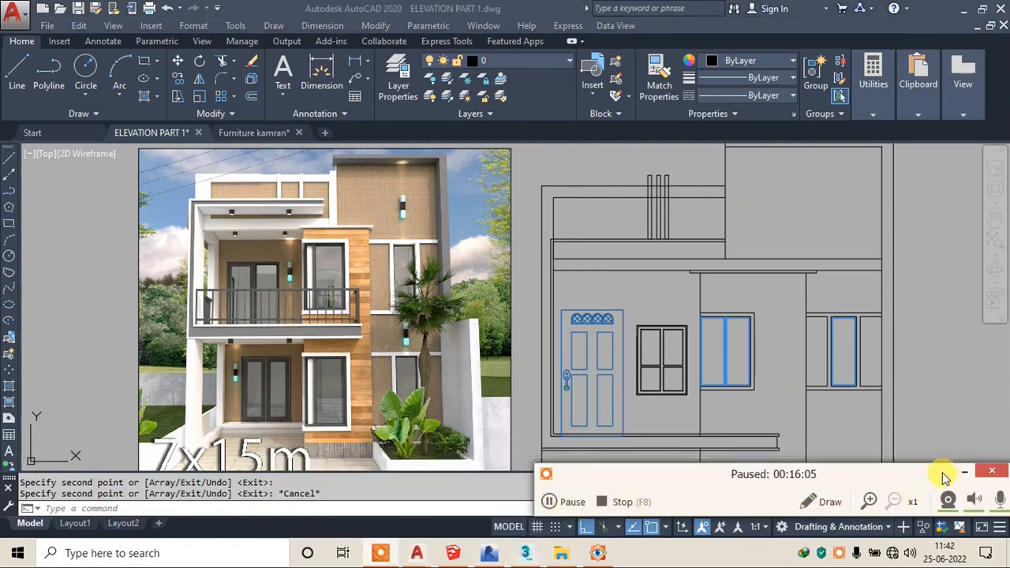
pyautogui.click(964, 473)
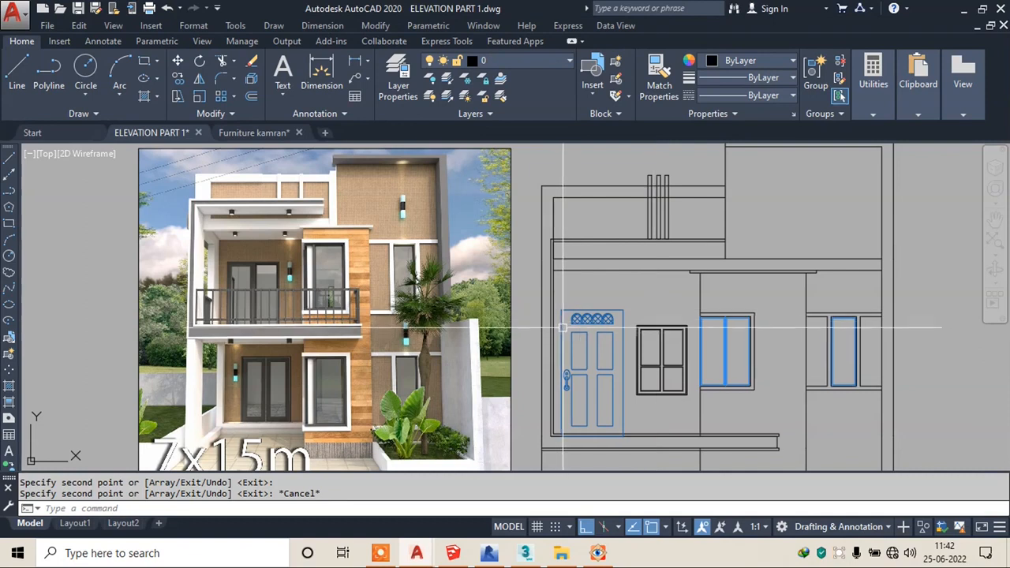
# - Offset the outer wall line beside the ground-floor door inward by 10" to form the column
pyautogui.moveTo(635, 378); pyautogui.dragTo(624, 297, button='middle')
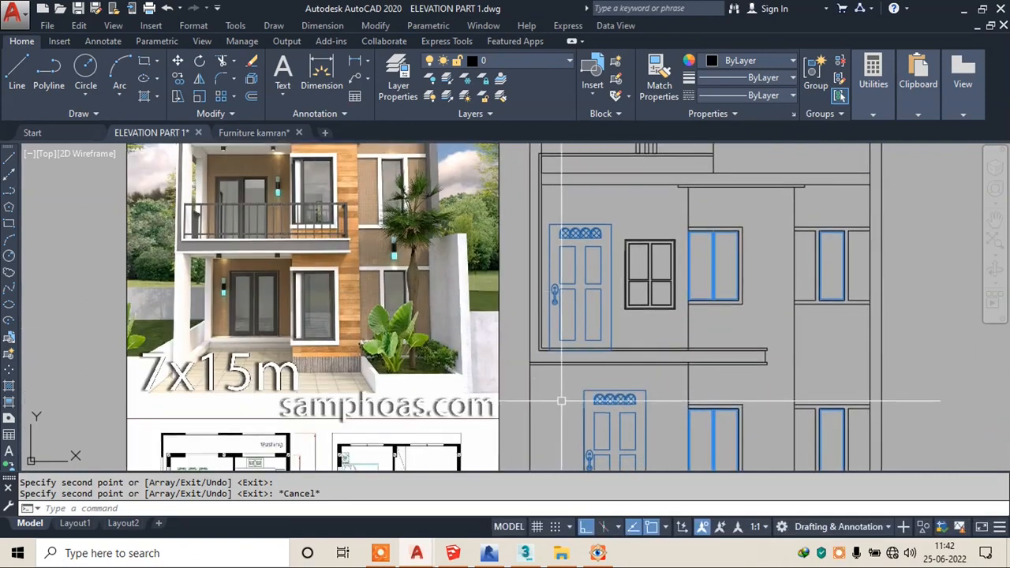
pyautogui.scroll(-2, 561, 401)
pyautogui.scroll(3, 553, 365)
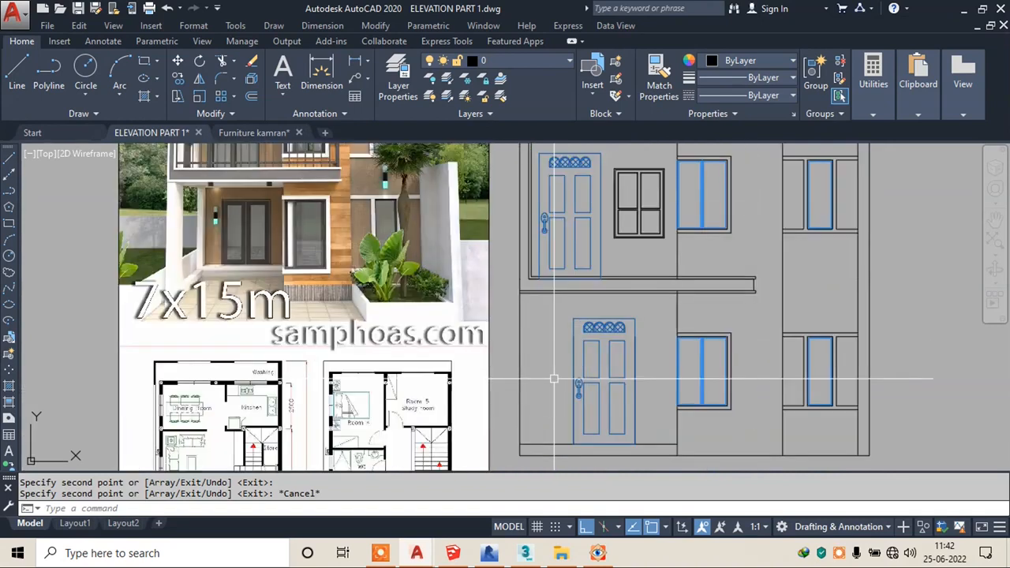
pyautogui.press('Escape')
pyautogui.press('Escape')
pyautogui.write('o')
pyautogui.press('Return')
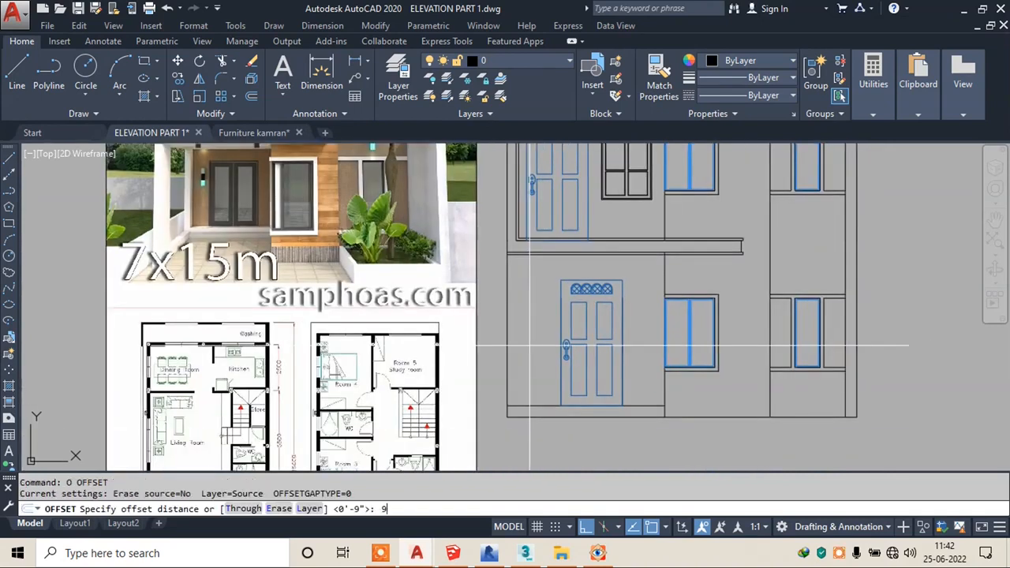
pyautogui.write('10"')
pyautogui.press('Return')
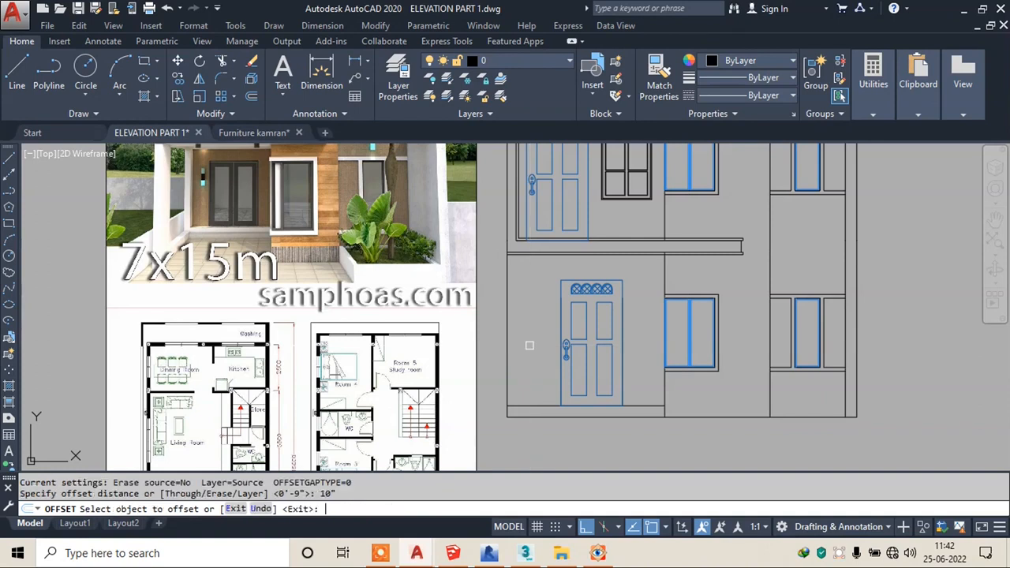
pyautogui.click(505, 338)
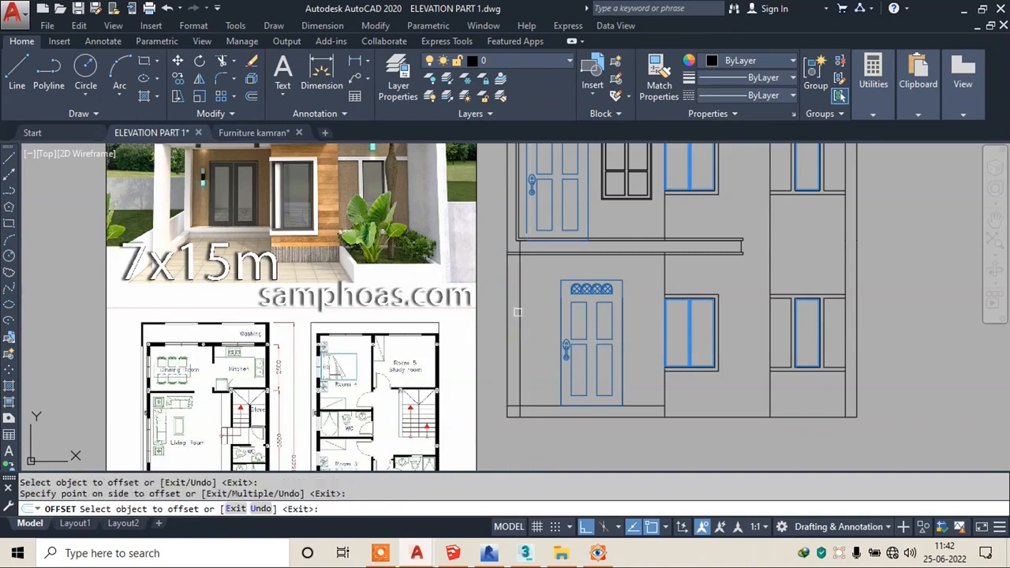
pyautogui.press('Escape')
# - Trim the part of the new column line that runs above the balcony slab's underside
pyautogui.write('tr')
pyautogui.press('Return')
pyautogui.scroll(5, 528, 241)
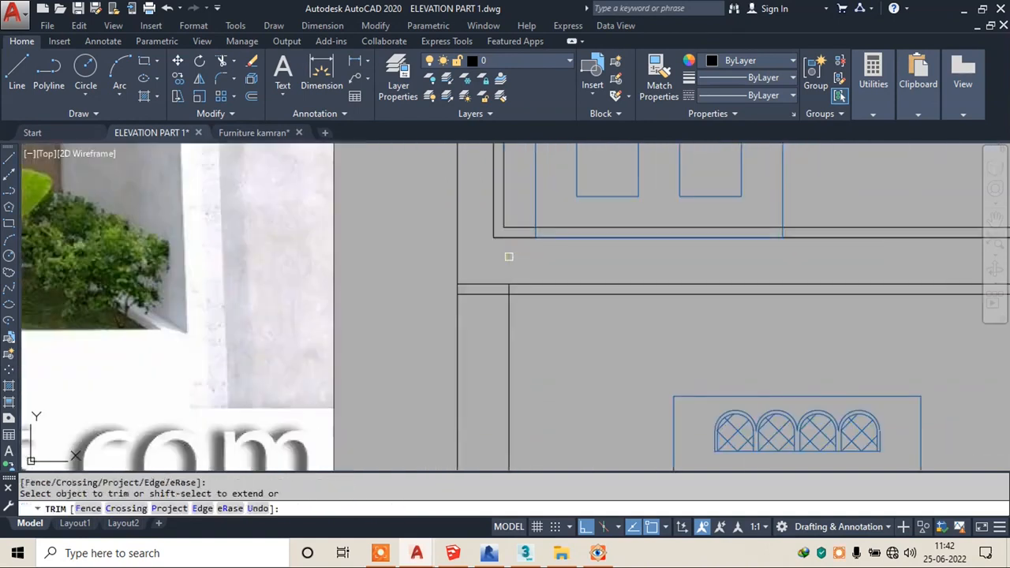
pyautogui.click(509, 256)
pyautogui.scroll(4, 512, 280)
pyautogui.scroll(-8, 504, 302)
pyautogui.press('Escape')
pyautogui.scroll(6, 499, 405)
pyautogui.moveTo(292, 269); pyautogui.dragTo(328, 345, button='middle')
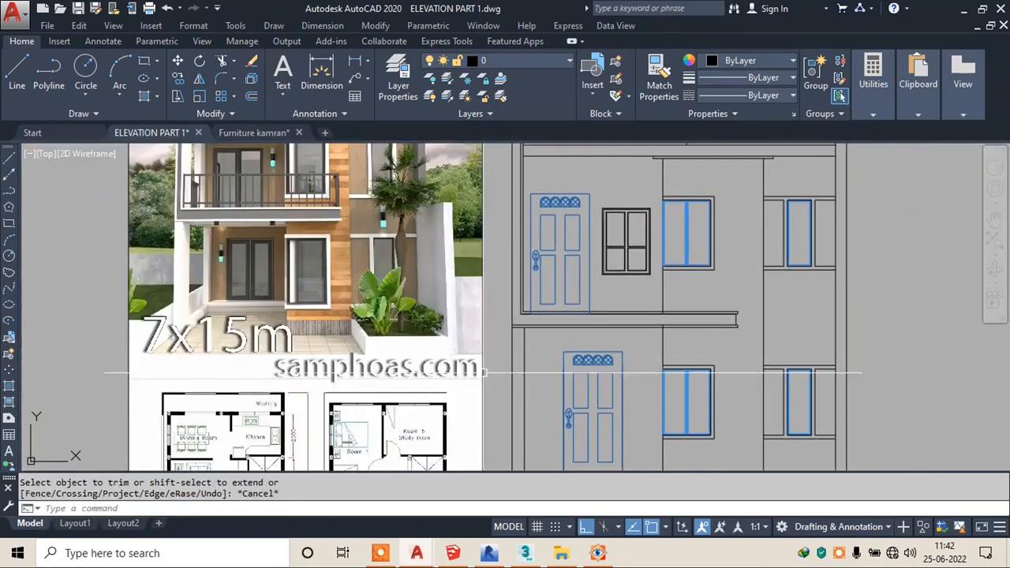
pyautogui.scroll(-2, 487, 394)
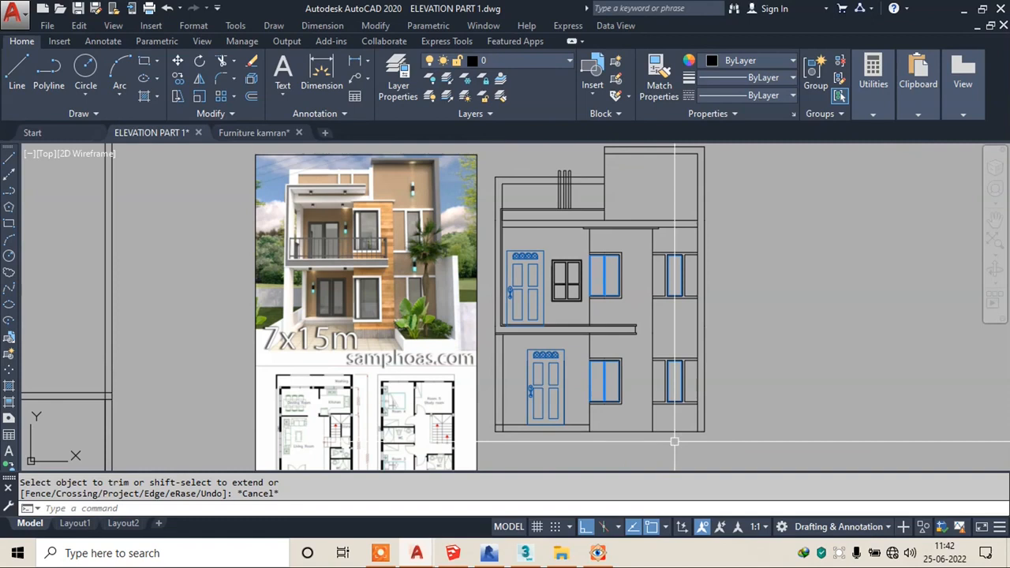
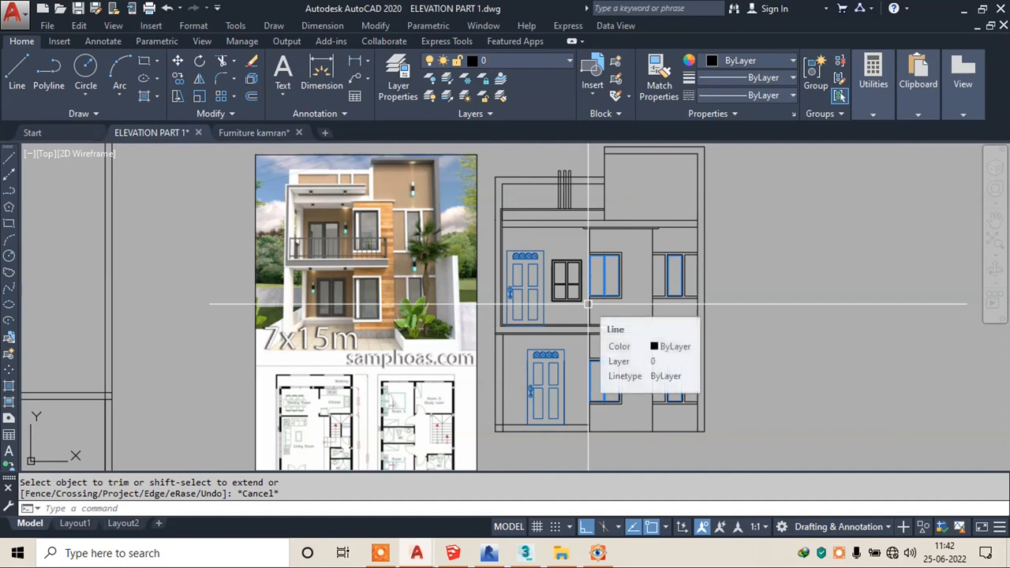
pyautogui.write('l')
pyautogui.press('Return')
pyautogui.scroll(5, 568, 316)
pyautogui.scroll(-2, 426, 201)
pyautogui.press('Escape')
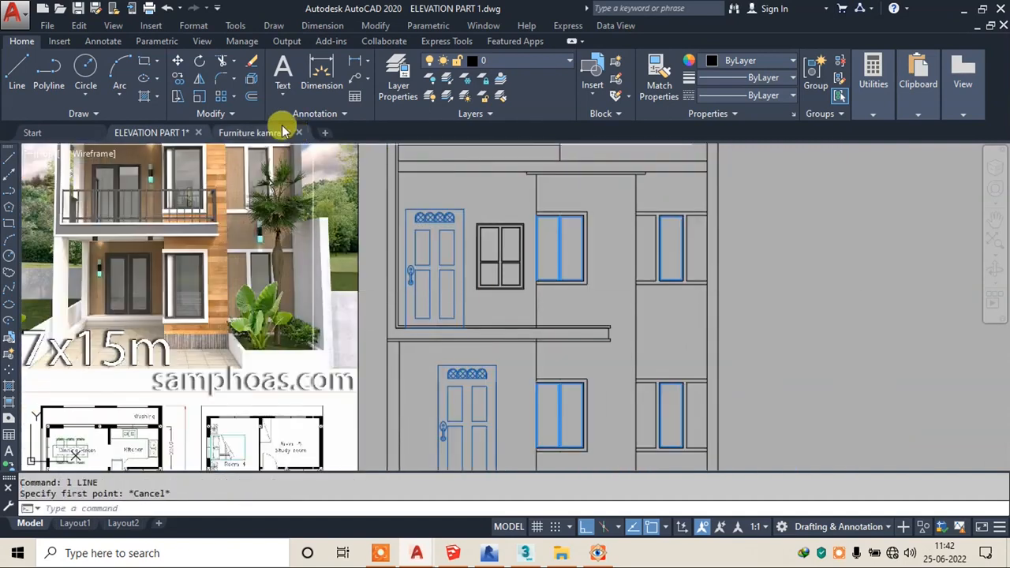
# - Switch to the Furniture kamran drawing and look through its block library for a balcony railing
pyautogui.click(270, 132)
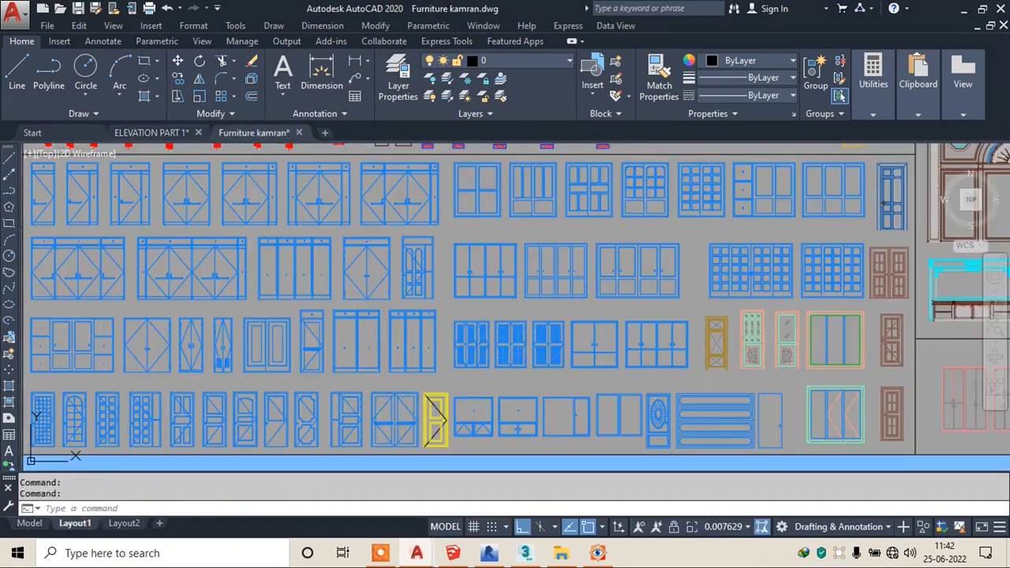
pyautogui.scroll(-2, 411, 254)
pyautogui.press('Escape')
pyautogui.scroll(-2, 538, 318)
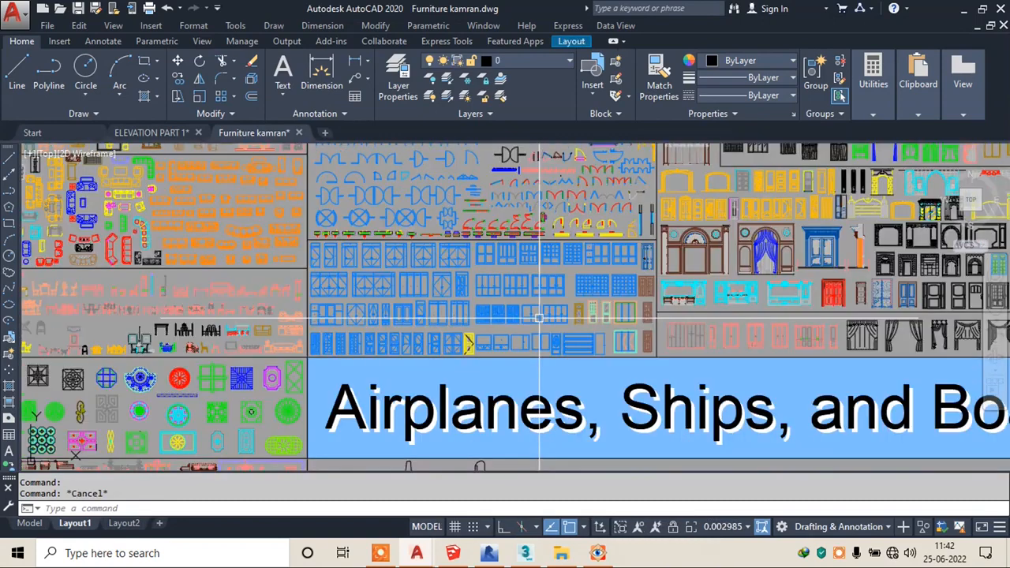
pyautogui.moveTo(639, 303); pyautogui.dragTo(593, 319, button='middle')
pyautogui.scroll(-3, 592, 320)
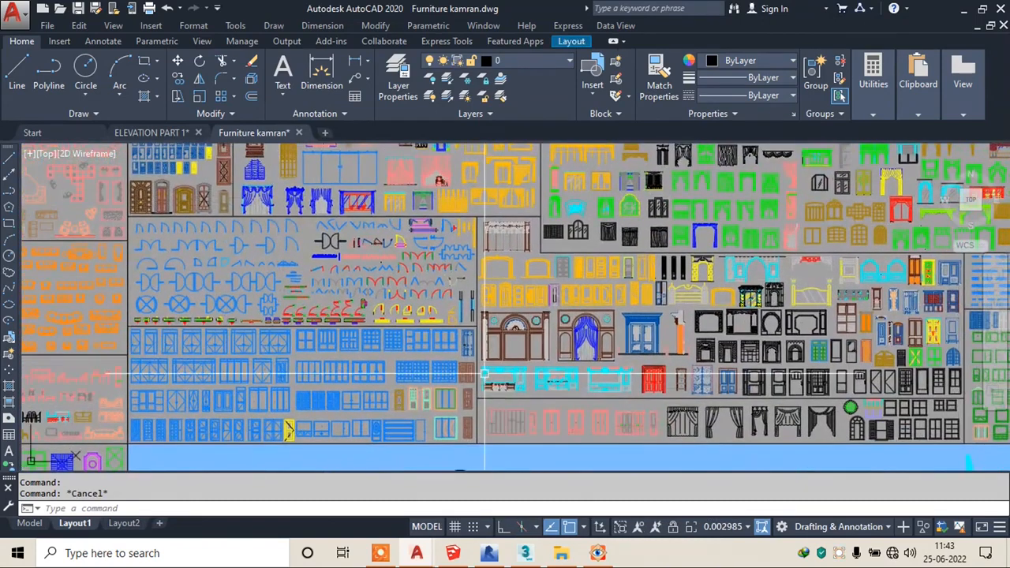
pyautogui.scroll(3, 437, 344)
pyautogui.moveTo(765, 375); pyautogui.dragTo(469, 316, button='middle')
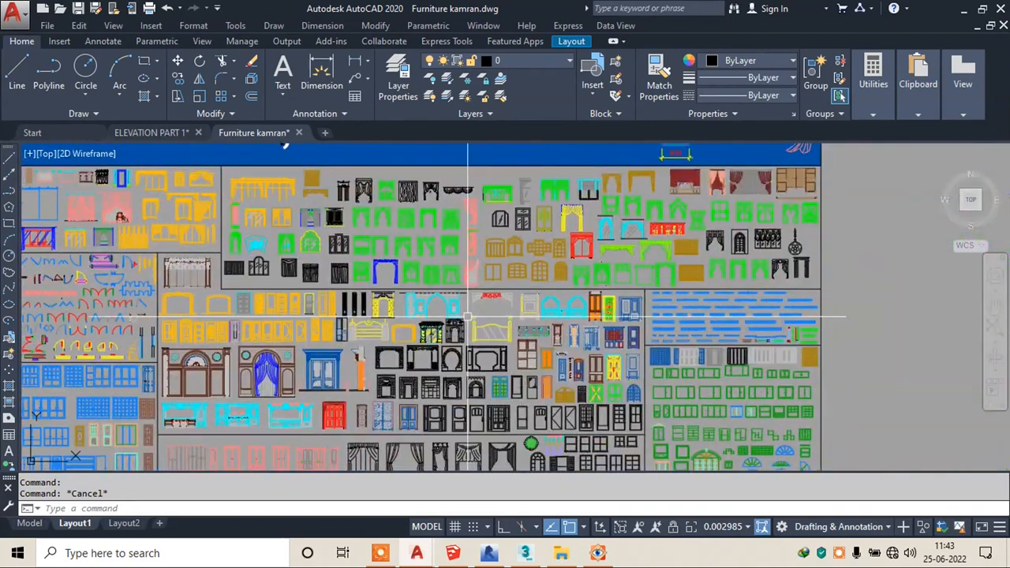
pyautogui.moveTo(591, 383)
pyautogui.mouseDown(button='middle')
pyautogui.moveTo(583, 289)
pyautogui.moveTo(591, 205)
pyautogui.mouseUp(button='middle')
pyautogui.moveTo(543, 385); pyautogui.dragTo(554, 207, button='middle')
pyautogui.scroll(-3, 568, 297)
pyautogui.moveTo(400, 321); pyautogui.dragTo(467, 337, button='middle')
pyautogui.scroll(6, 451, 224)
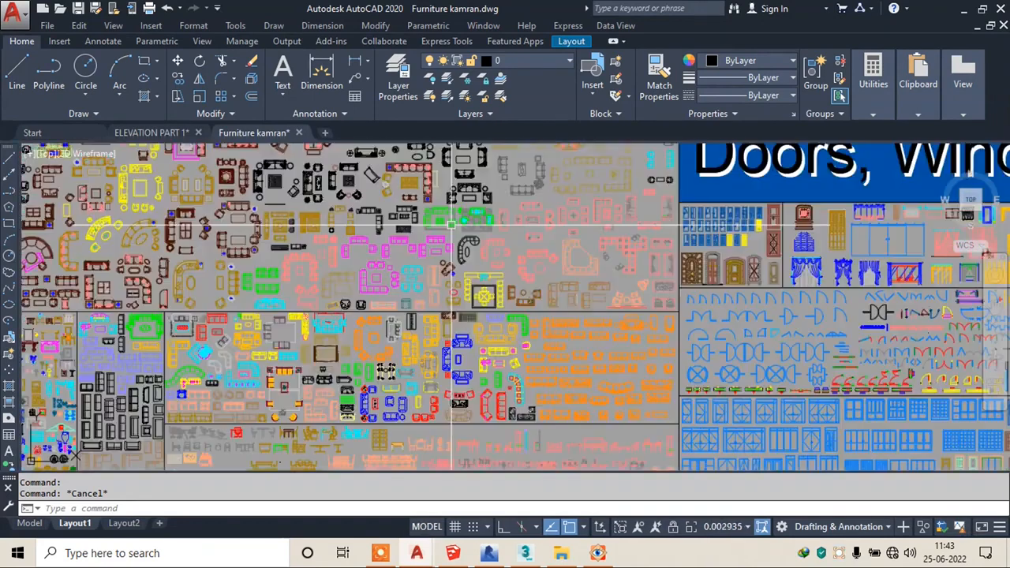
pyautogui.scroll(-3, 452, 225)
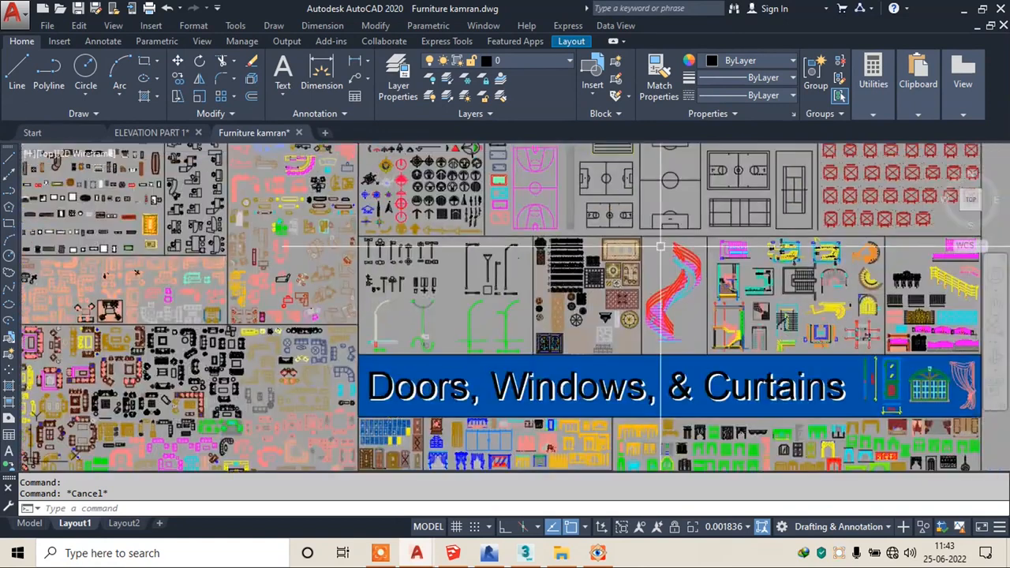
pyautogui.scroll(2, 772, 308)
pyautogui.scroll(6, 448, 332)
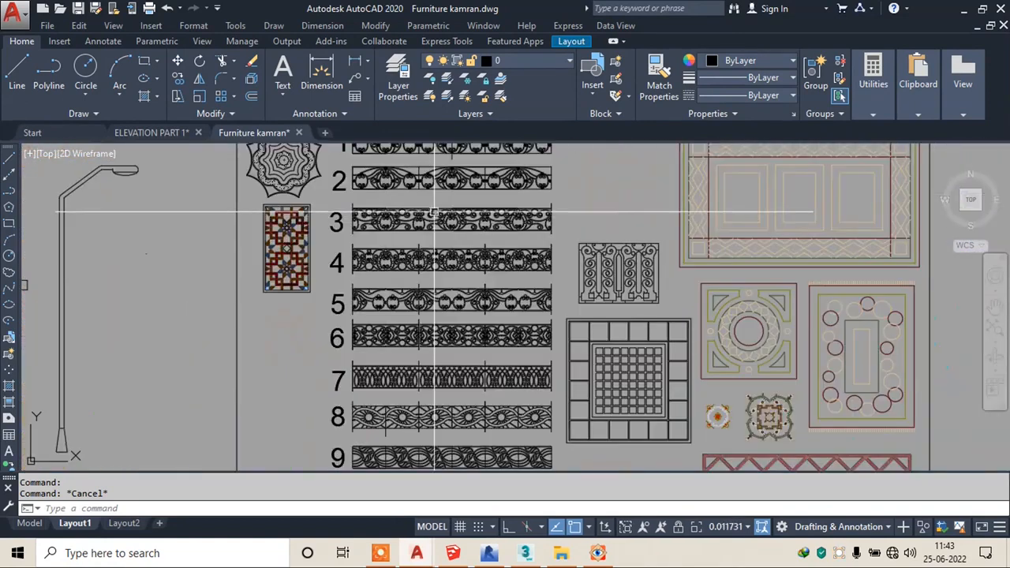
pyautogui.scroll(-4, 434, 256)
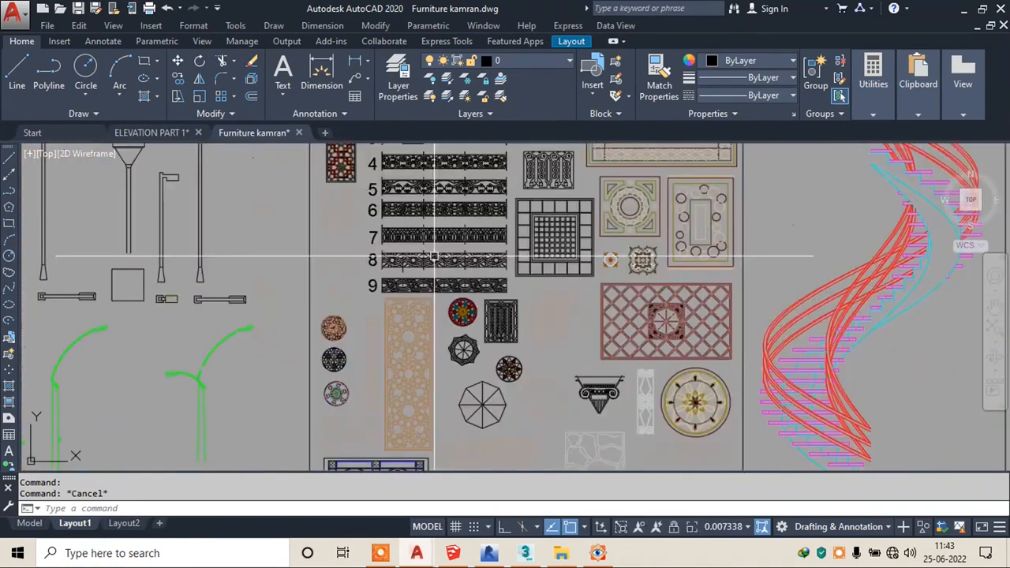
pyautogui.scroll(-2, 434, 257)
pyautogui.moveTo(642, 259); pyautogui.dragTo(381, 304, button='middle')
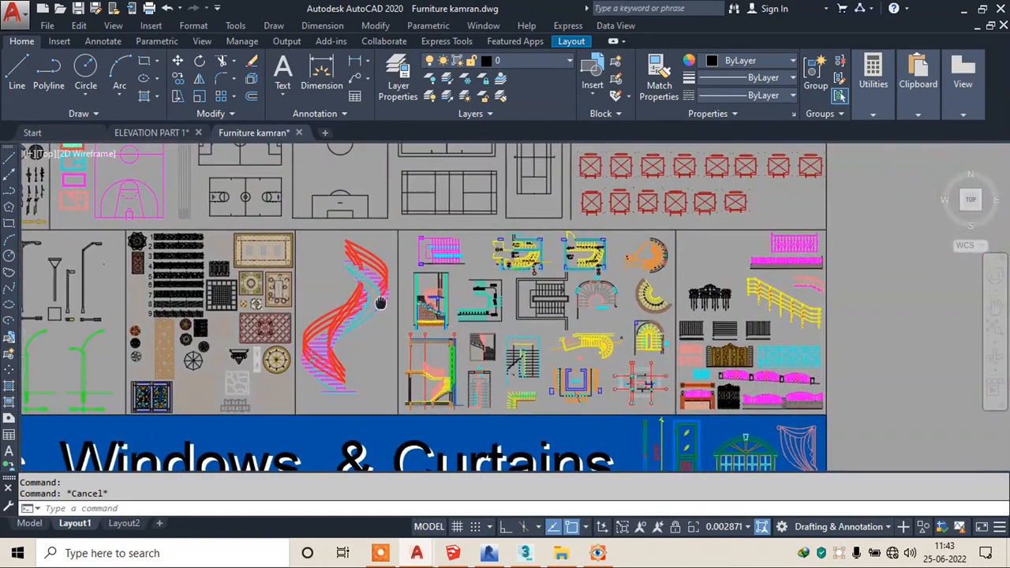
pyautogui.scroll(4, 745, 348)
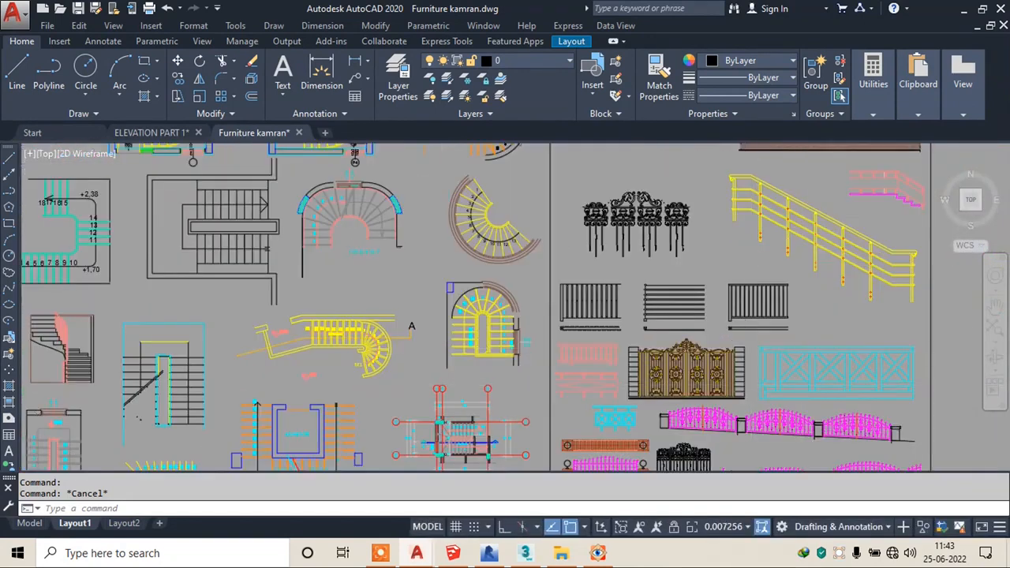
pyautogui.scroll(2, 803, 384)
pyautogui.moveTo(606, 317)
pyautogui.mouseDown(button='middle')
pyautogui.moveTo(569, 230)
pyautogui.moveTo(543, 339)
pyautogui.mouseUp(button='middle')
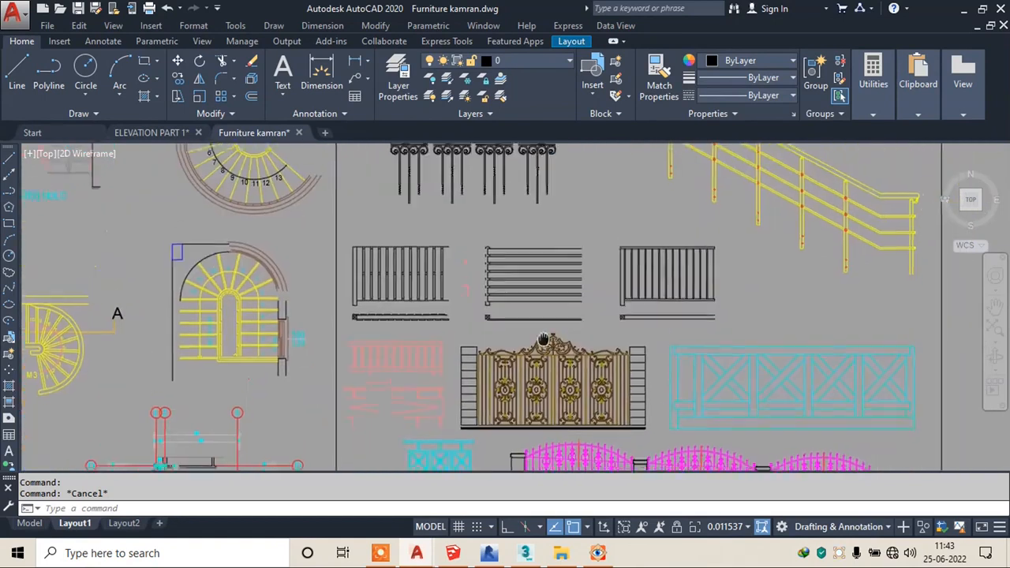
pyautogui.scroll(2, 436, 272)
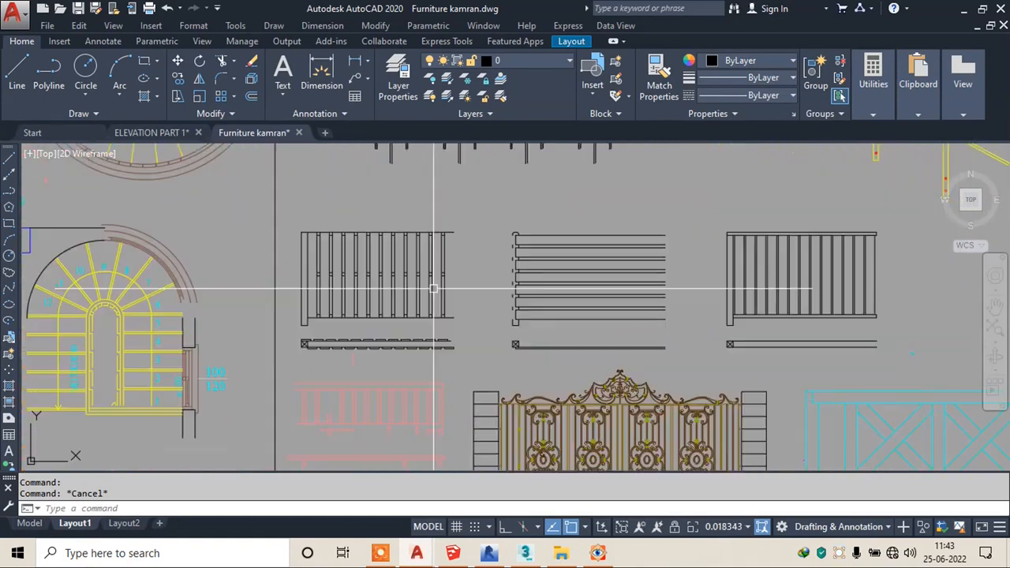
# - Copy the black vertical-bar railing with continuous rails above the ornate gate and paste it beside the elevation in ELEVATION PART 1
pyautogui.click(857, 217)
pyautogui.click(733, 325)
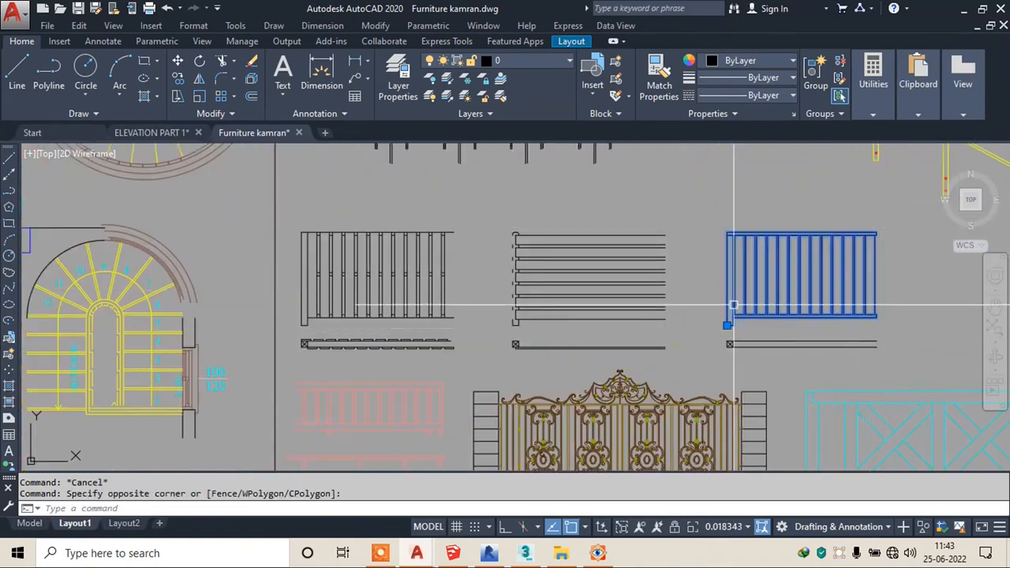
pyautogui.hotkey('ctrl', 'c')
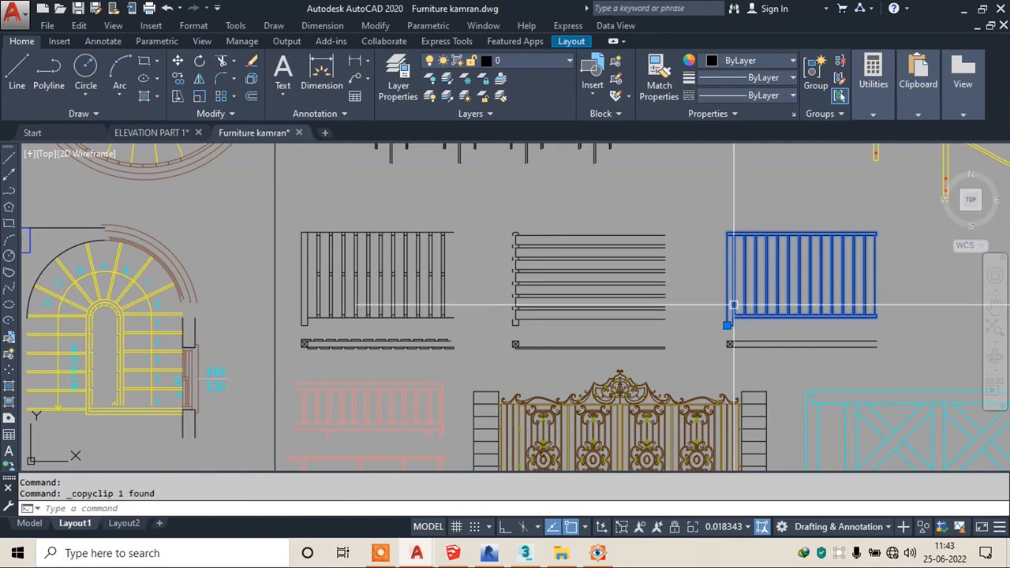
pyautogui.click(148, 132)
pyautogui.hotkey('ctrl', 'v')
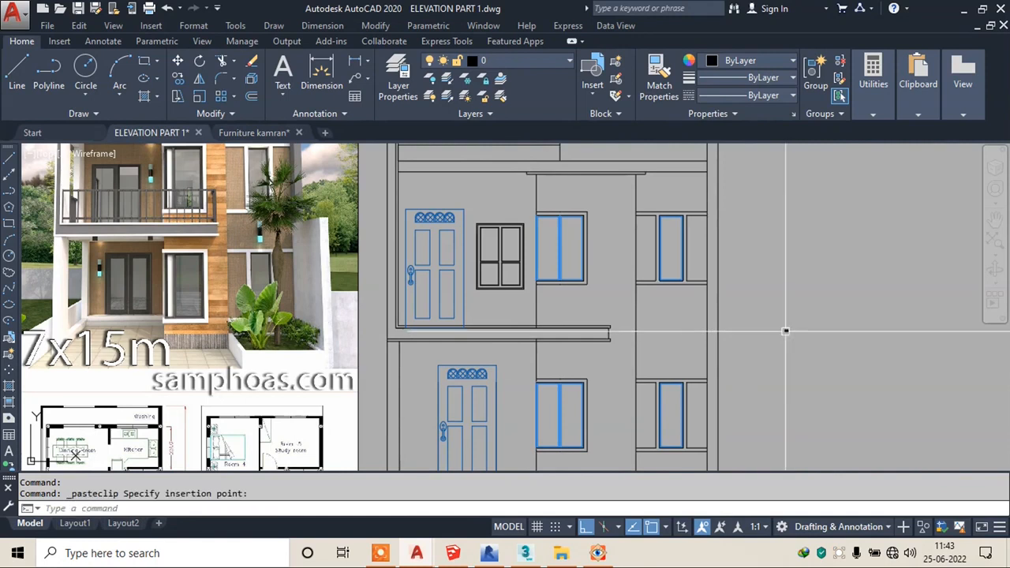
# - Draw a 3' vertical reference line next to the pasted railing
pyautogui.write('l')
pyautogui.press('Return')
pyautogui.click(513, 327)
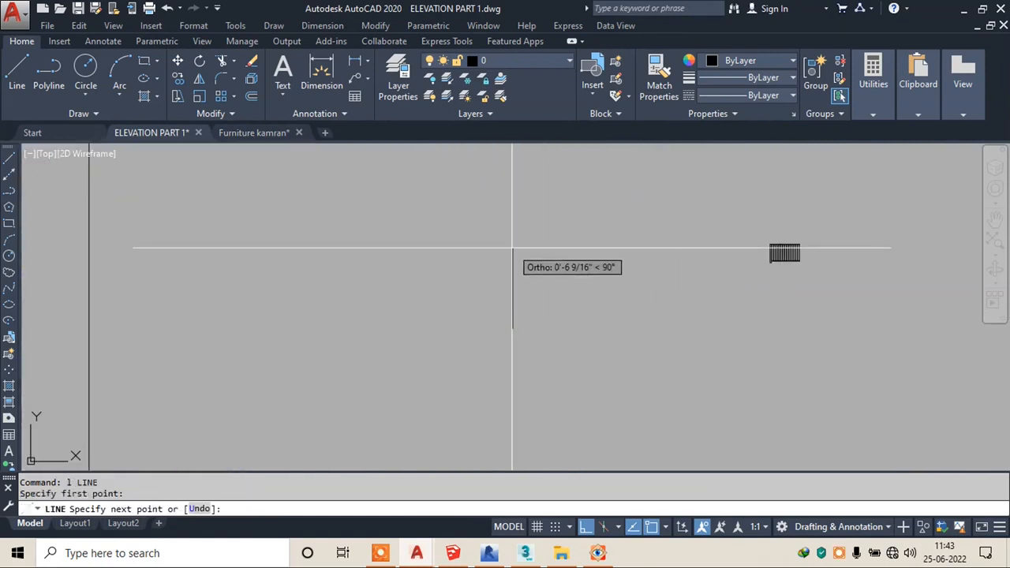
pyautogui.press('Escape')
pyautogui.scroll(-5, 615, 315)
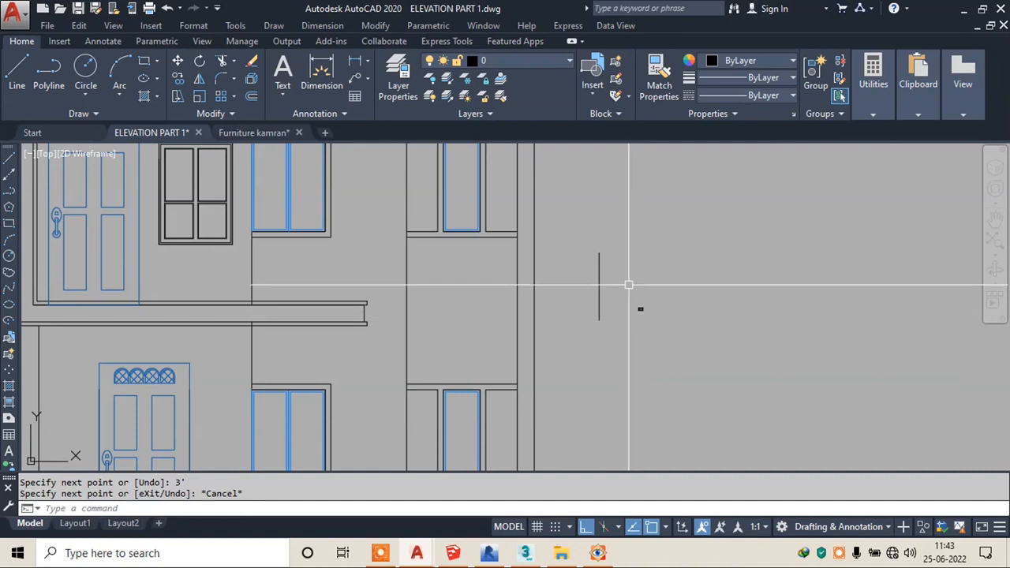
pyautogui.click(588, 243)
pyautogui.press('Escape')
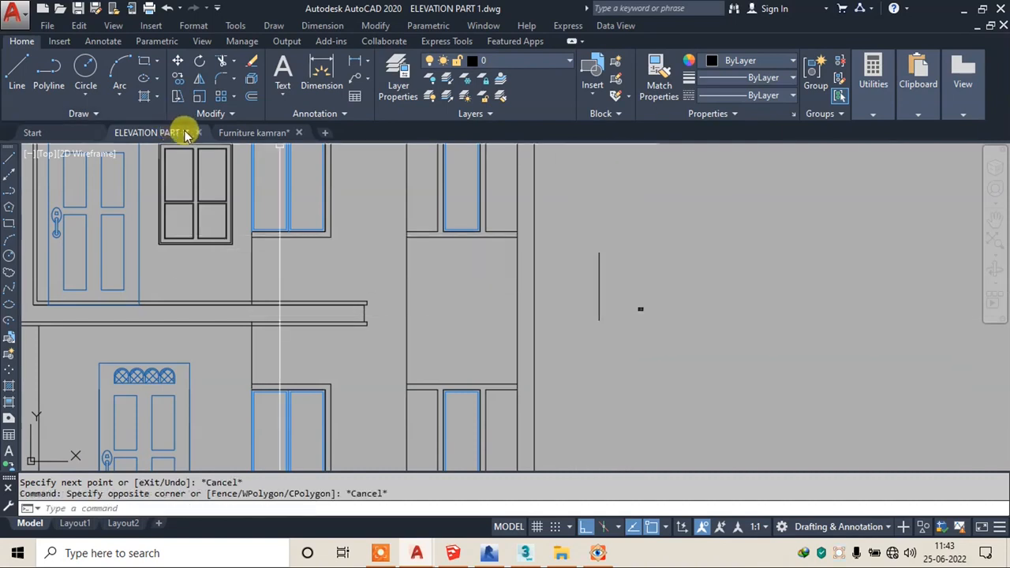
# - Compare with the balcony railing in the reference rendering and erase the 3' vertical line
pyautogui.scroll(-5, 500, 299)
pyautogui.scroll(6, 581, 309)
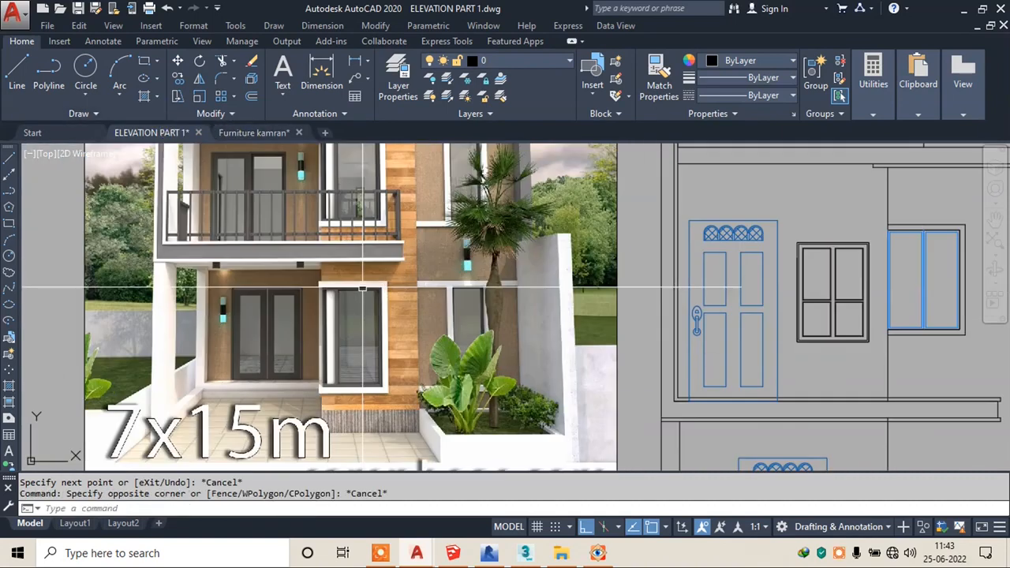
pyautogui.scroll(-5, 484, 288)
pyautogui.scroll(6, 428, 266)
pyautogui.click(395, 236)
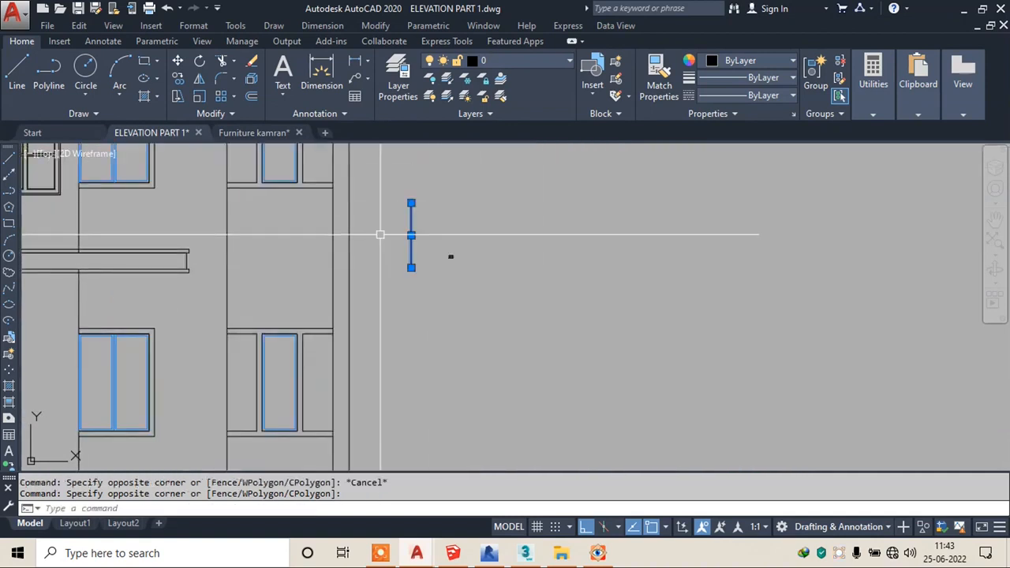
pyautogui.write('e')
pyautogui.press('Return')
# - Draw a 2'6" vertical reference line next to the pasted railing
pyautogui.scroll(2, 384, 238)
pyautogui.write('l')
pyautogui.press('Return')
pyautogui.click(413, 308)
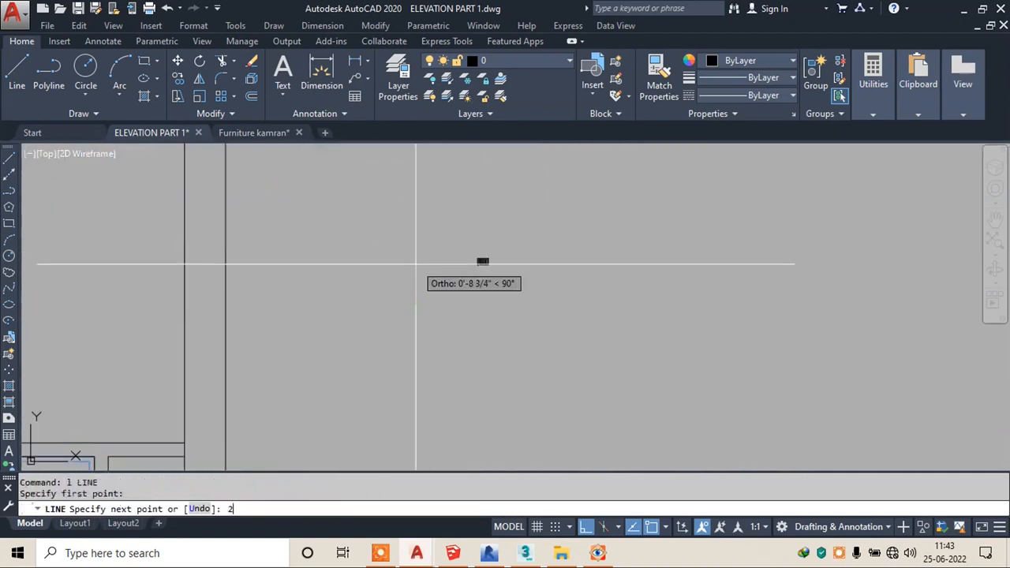
pyautogui.write('2\'6"')
pyautogui.press('Return')
pyautogui.press('Escape')
# - Scale the railing by reference from its post's foot so the post's height matches the 2'6" vertical line
pyautogui.click(504, 219)
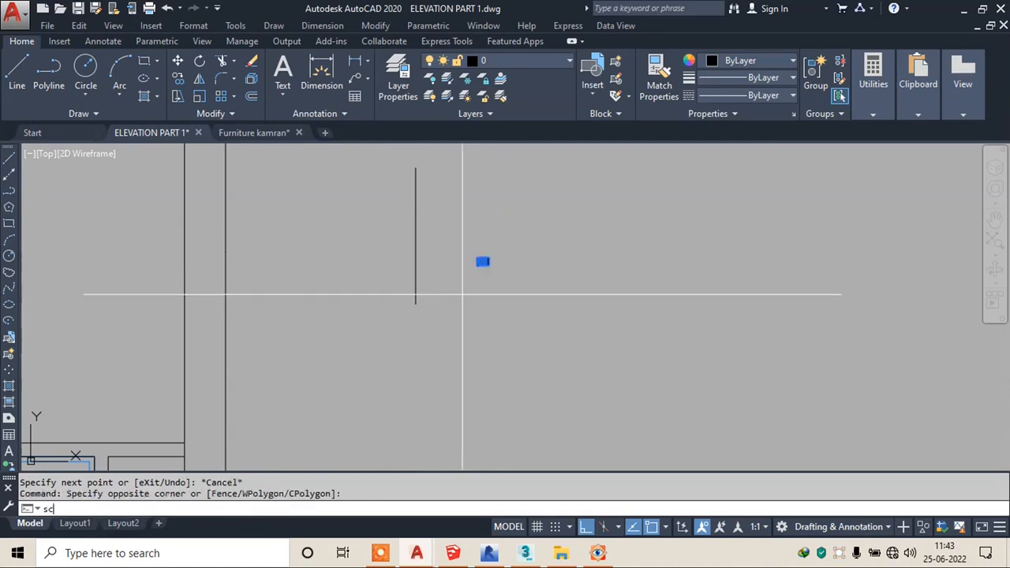
pyautogui.press('Return')
pyautogui.scroll(5, 476, 266)
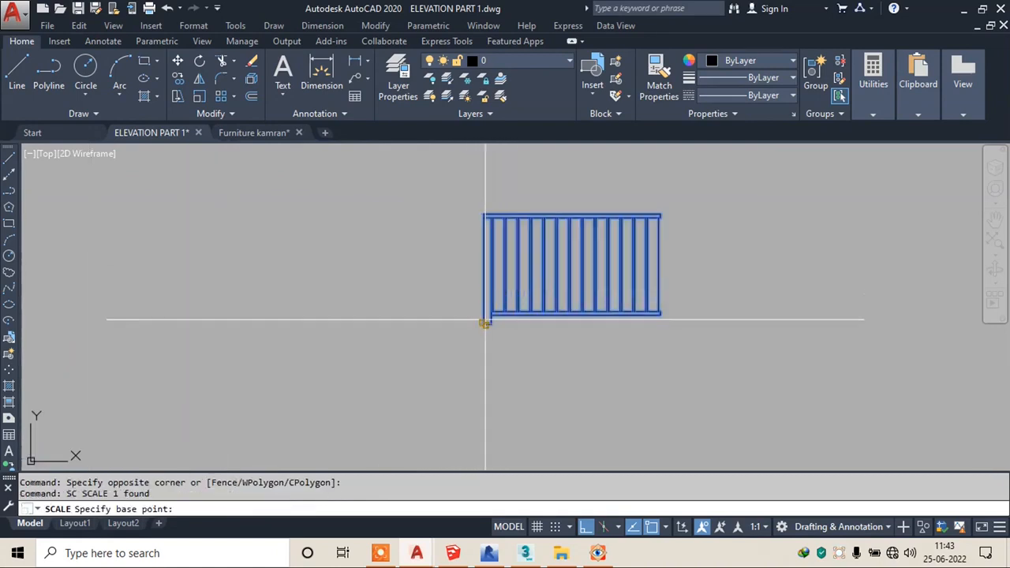
pyautogui.click(483, 324)
pyautogui.click(241, 509)
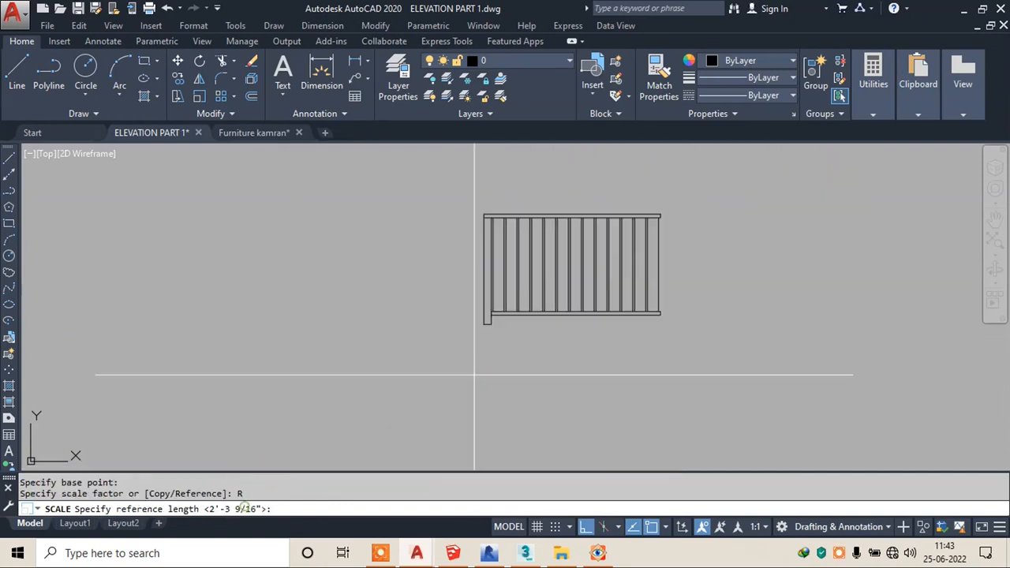
pyautogui.click(483, 321)
pyautogui.scroll(4, 488, 227)
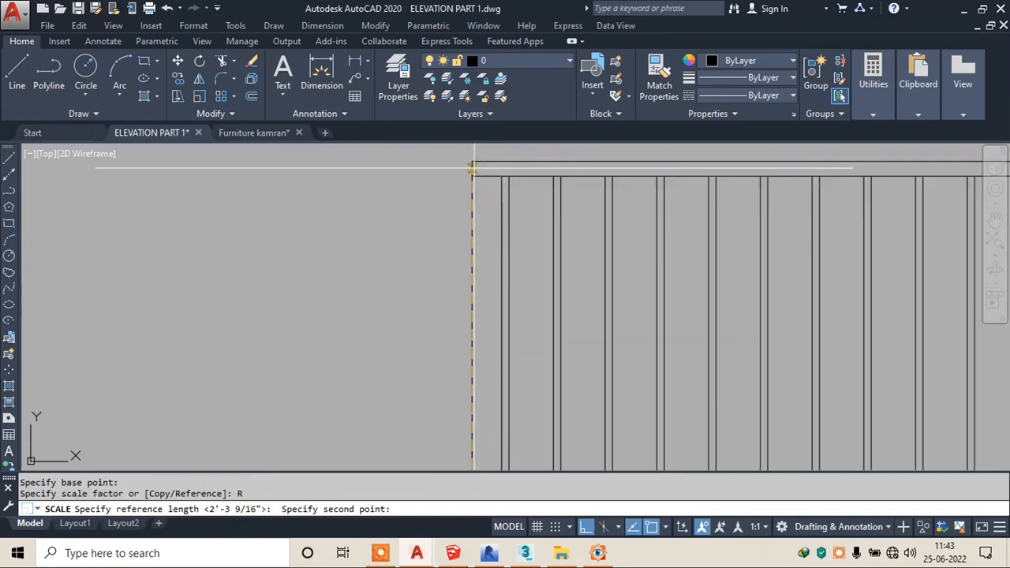
pyautogui.click(472, 161)
pyautogui.scroll(-5, 525, 301)
pyautogui.click(205, 509)
pyautogui.scroll(-6, 414, 392)
pyautogui.click(363, 297)
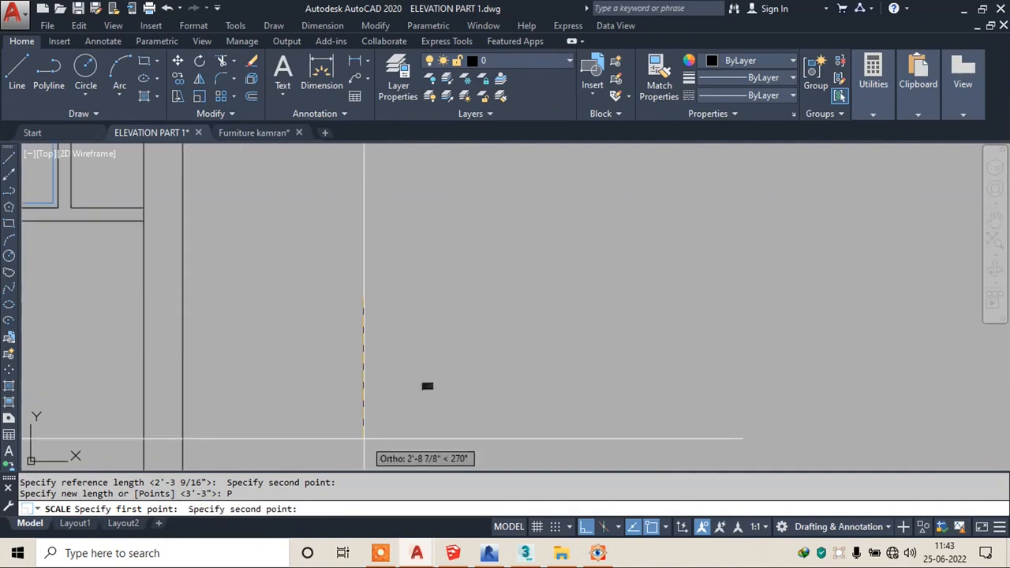
pyautogui.click(363, 425)
pyautogui.press('Escape')
# - Move the scaled railing by its post's foot onto the balcony slab, against the inner edge of the upper-floor frame
pyautogui.click(676, 250)
pyautogui.click(581, 315)
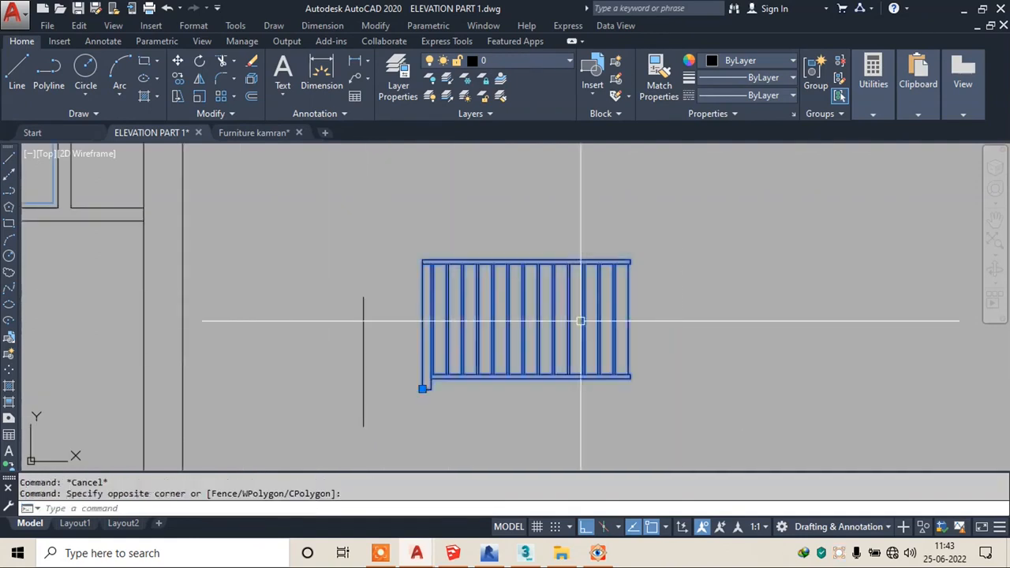
pyautogui.write('m')
pyautogui.press('Return')
pyautogui.scroll(2, 412, 392)
pyautogui.scroll(2, 411, 393)
pyautogui.click(433, 384)
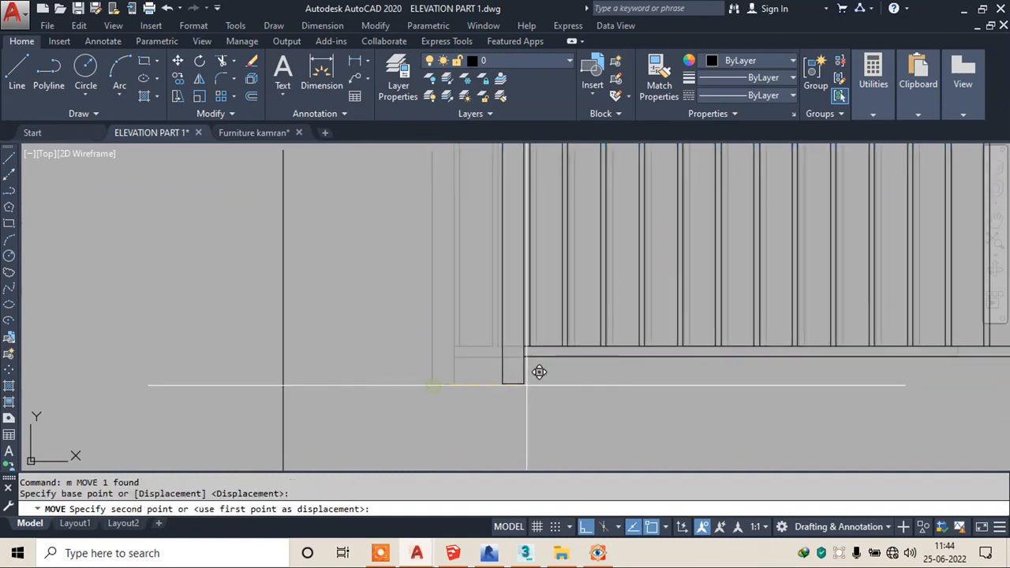
pyautogui.scroll(-5, 418, 302)
pyautogui.moveTo(305, 326); pyautogui.dragTo(412, 311, button='middle')
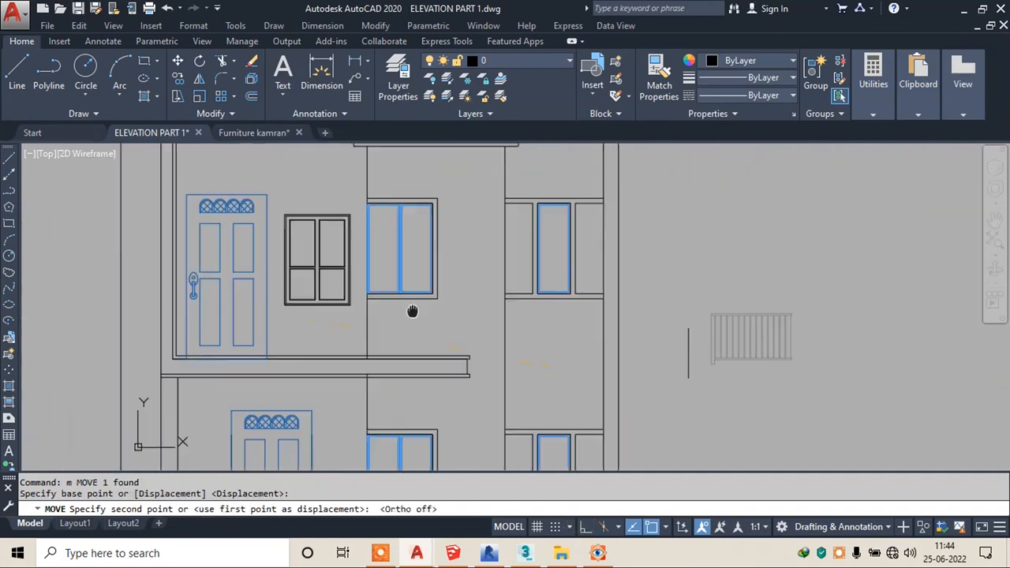
pyautogui.scroll(6, 172, 356)
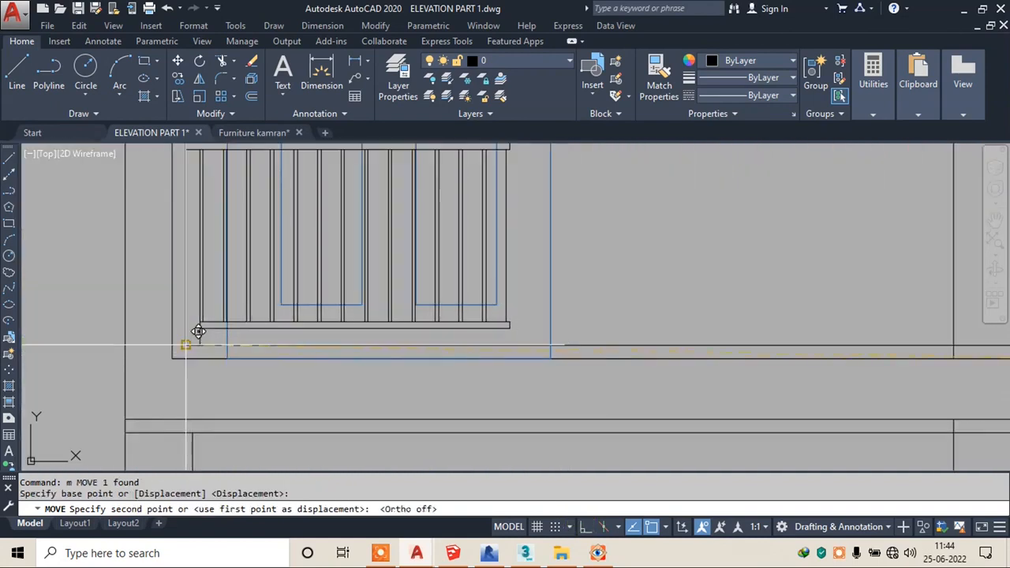
pyautogui.click(198, 331)
pyautogui.scroll(-3, 374, 368)
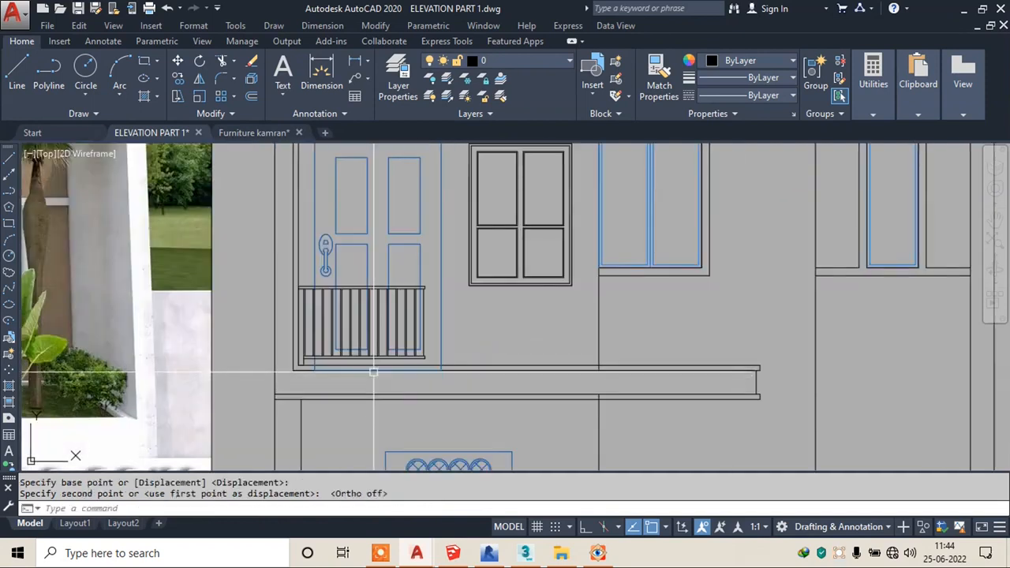
# - Mirror the balcony railing about its open end toward the tower, keeping the original
pyautogui.scroll(2, 382, 302)
pyautogui.click(402, 290)
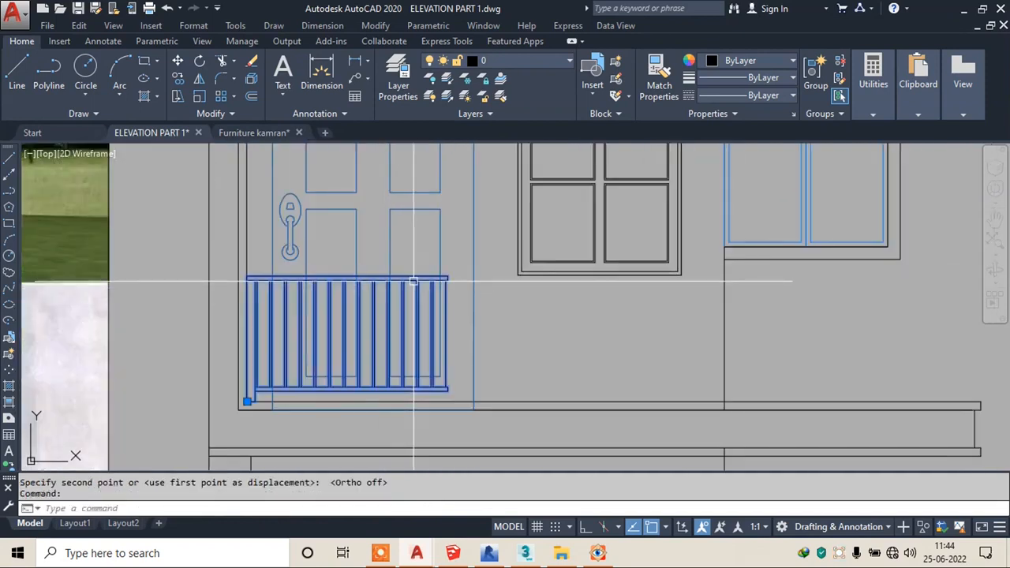
pyautogui.scroll(6, 415, 281)
pyautogui.click(530, 276)
pyautogui.scroll(-7, 523, 281)
pyautogui.scroll(5, 520, 396)
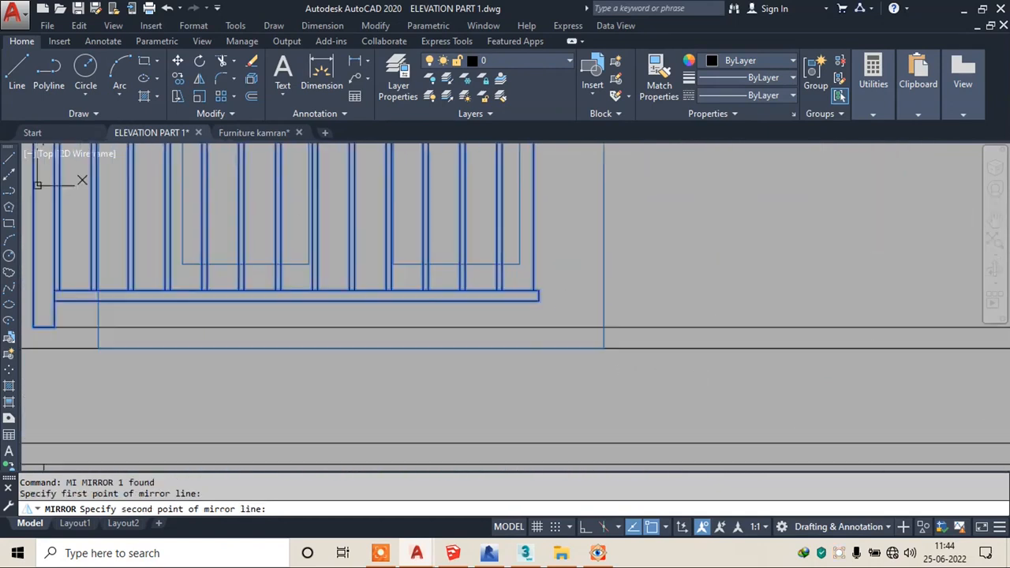
pyautogui.click(533, 295)
pyautogui.press('Return')
pyautogui.scroll(-6, 475, 323)
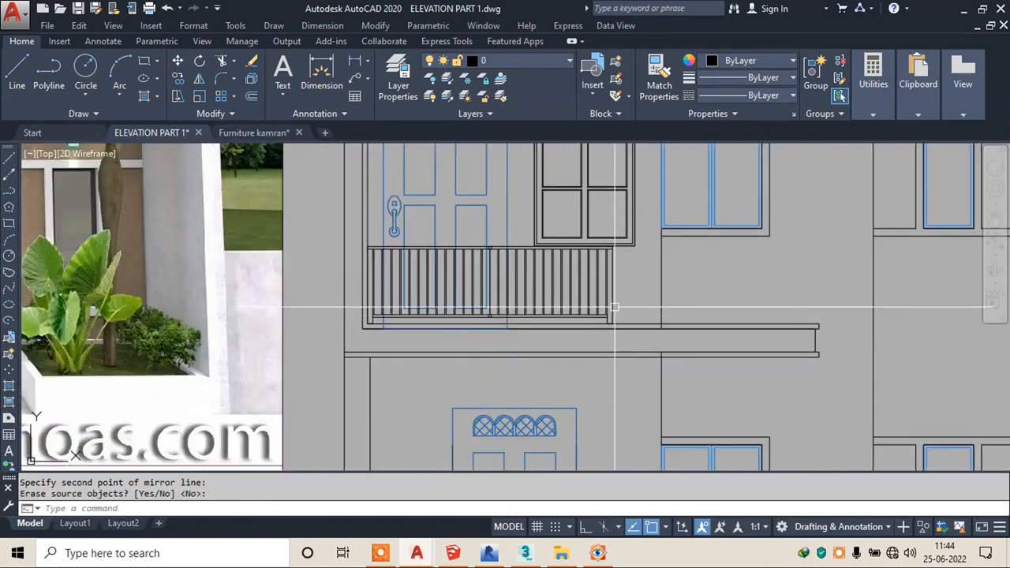
pyautogui.scroll(-6, 613, 307)
pyautogui.scroll(2, 658, 286)
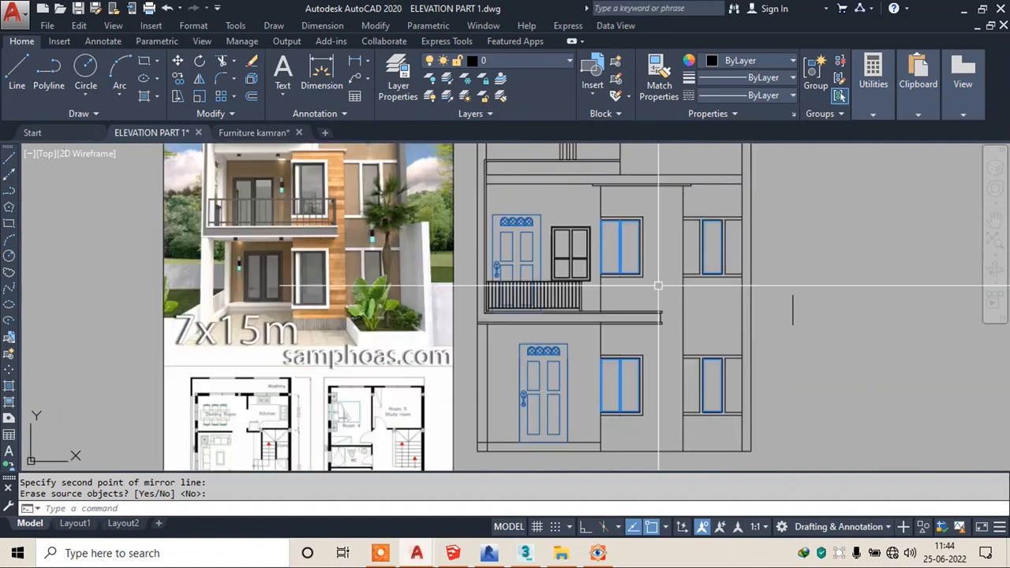
# - Copy the mirrored railing section end to end, from its open rail end to its outer post, extending the railing toward the tower
pyautogui.scroll(2, 658, 285)
pyautogui.scroll(2, 400, 275)
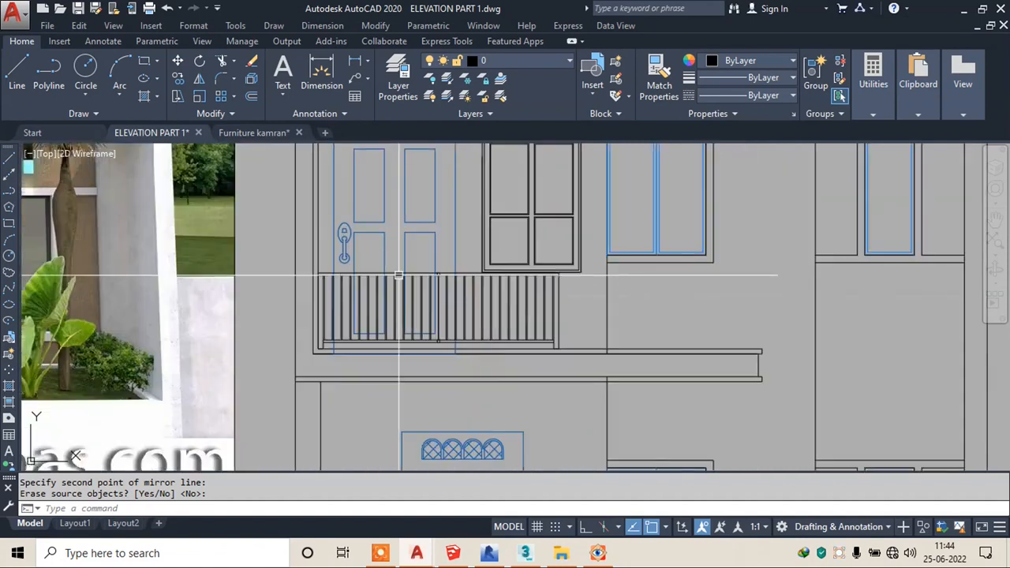
pyautogui.scroll(4, 418, 276)
pyautogui.press('Return')
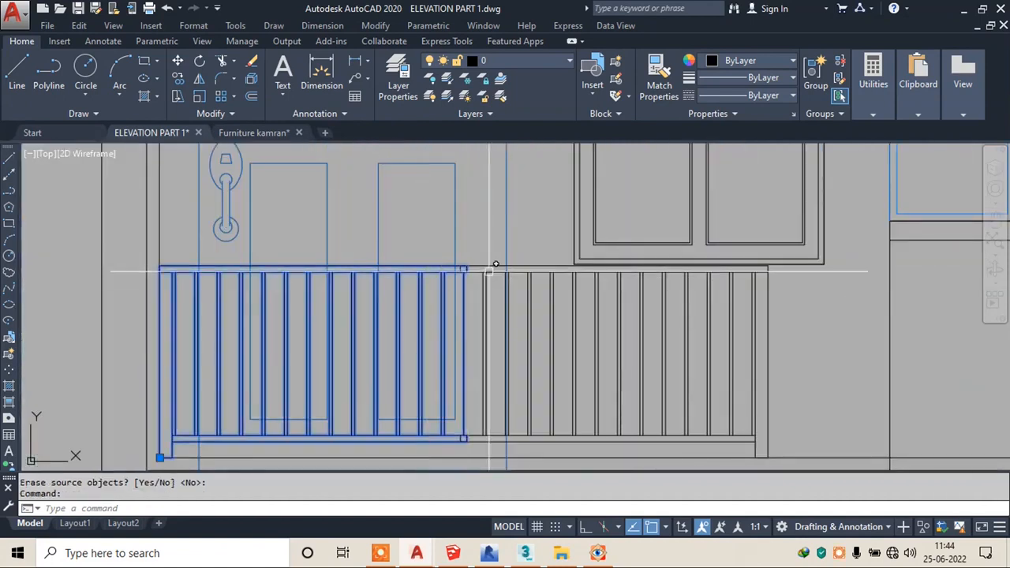
pyautogui.press('Escape')
pyautogui.click(489, 272)
pyautogui.press('BackSpace')
pyautogui.press('BackSpace')
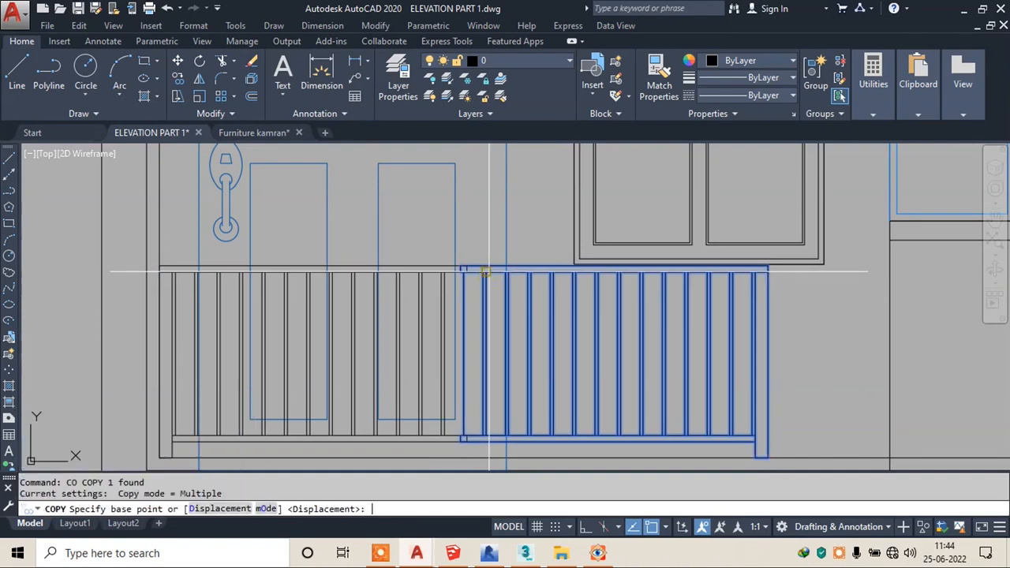
pyautogui.scroll(4, 486, 271)
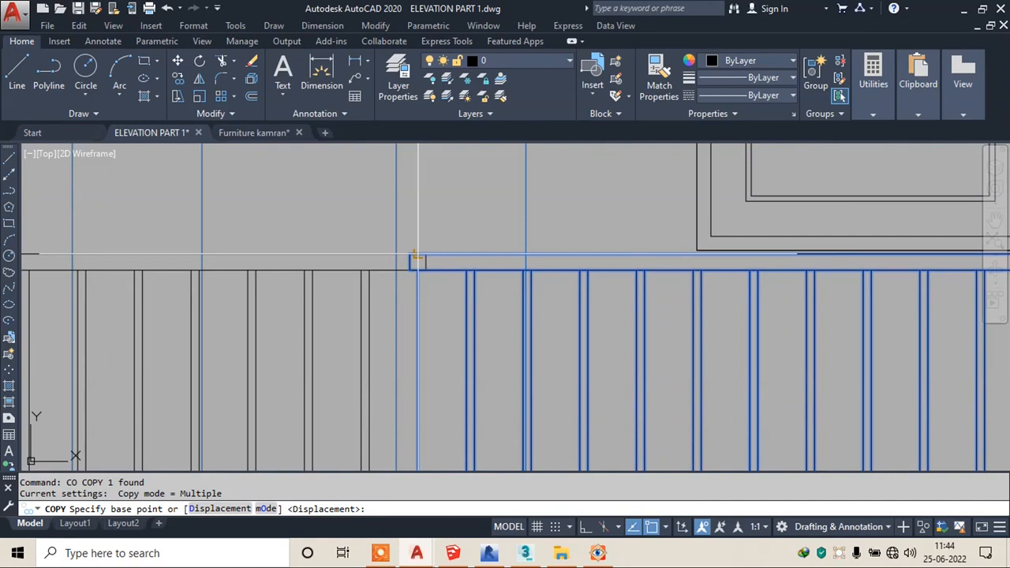
pyautogui.scroll(-2, 418, 256)
pyautogui.click(412, 228)
pyautogui.scroll(-3, 490, 238)
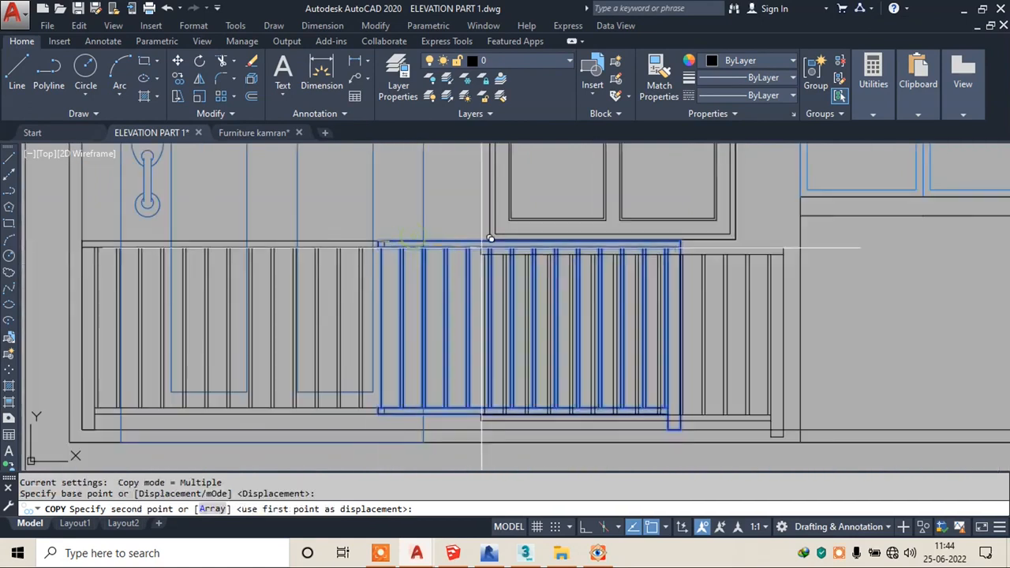
pyautogui.scroll(5, 580, 232)
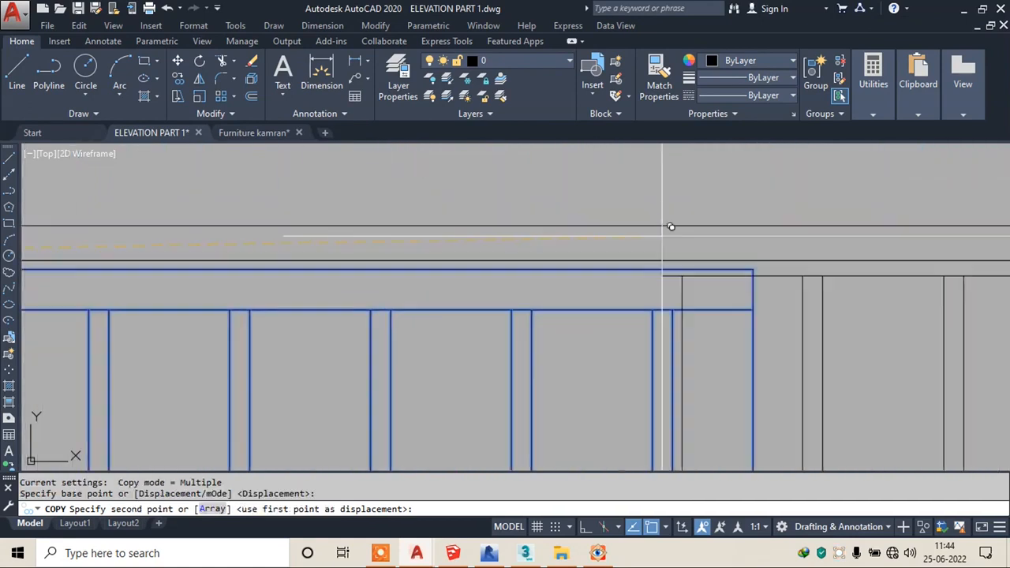
pyautogui.click(753, 269)
pyautogui.scroll(-4, 537, 257)
pyautogui.press('Escape')
pyautogui.scroll(-2, 670, 313)
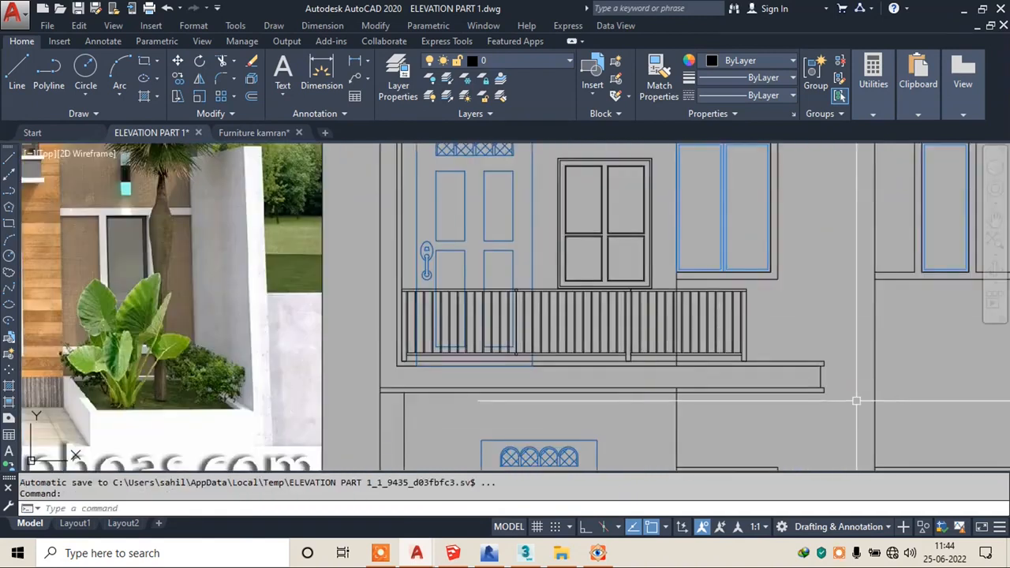
# - Copy the newly added outermost railing section once more, end to end, past the outer edge of the balcony slab
pyautogui.scroll(3, 797, 340)
pyautogui.click(686, 285)
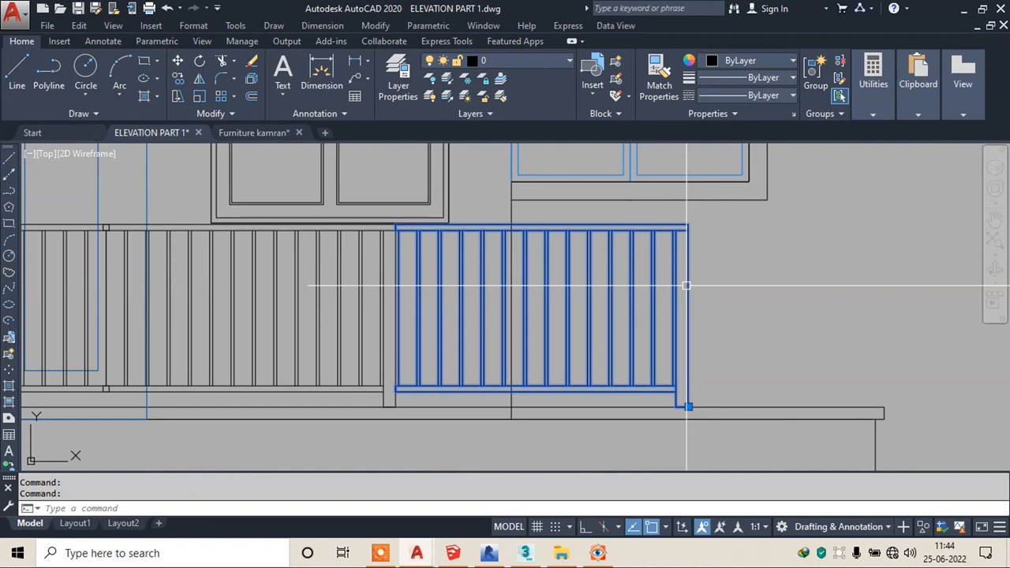
pyautogui.write('co')
pyautogui.press('Return')
pyautogui.scroll(4, 400, 217)
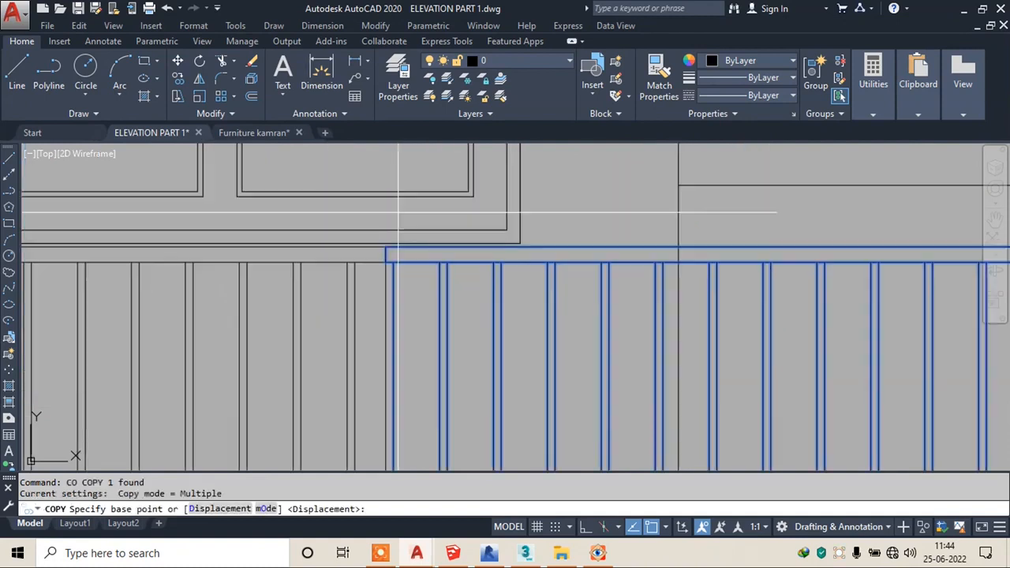
pyautogui.click(385, 246)
pyautogui.scroll(-2, 386, 247)
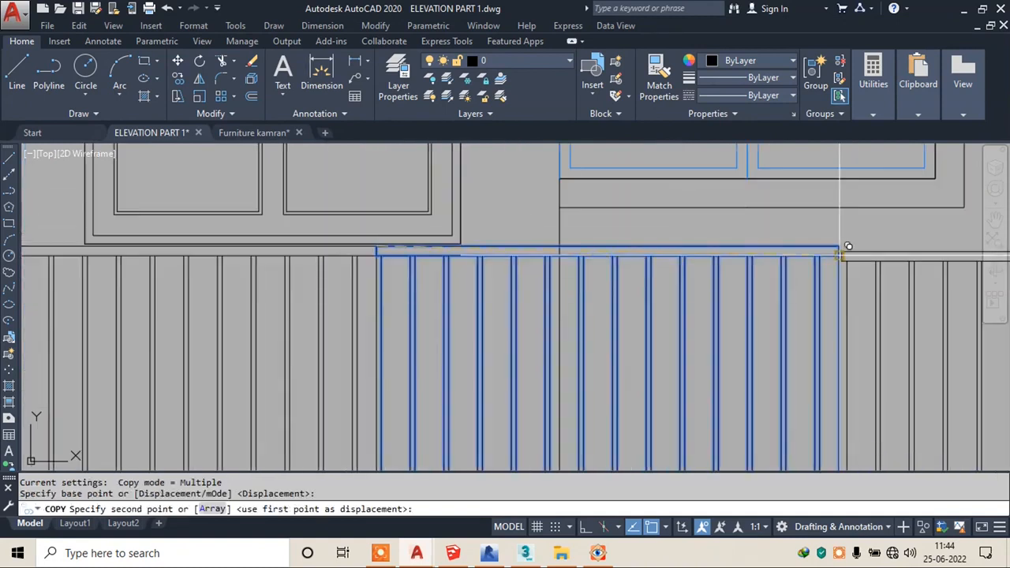
pyautogui.scroll(-3, 789, 282)
pyautogui.press('Escape')
# - Explode the outermost railing section into separate lines
pyautogui.scroll(5, 713, 281)
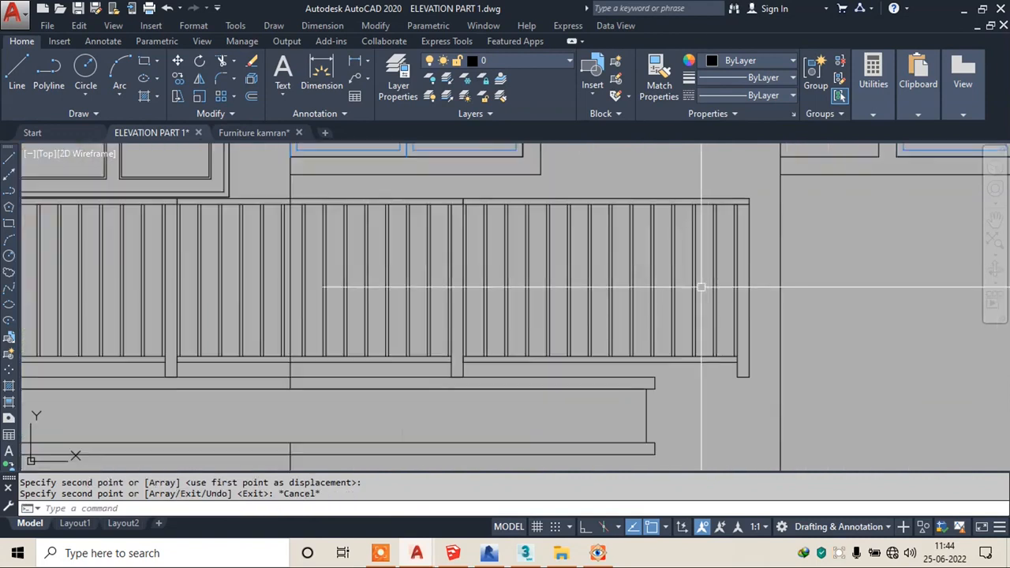
pyautogui.write('x')
pyautogui.press('Return')
pyautogui.click(761, 305)
pyautogui.click(661, 329)
pyautogui.press('Return')
# - Erase the balusters of the exploded section that lie at and beyond the balcony slab's outer end
pyautogui.scroll(6, 744, 217)
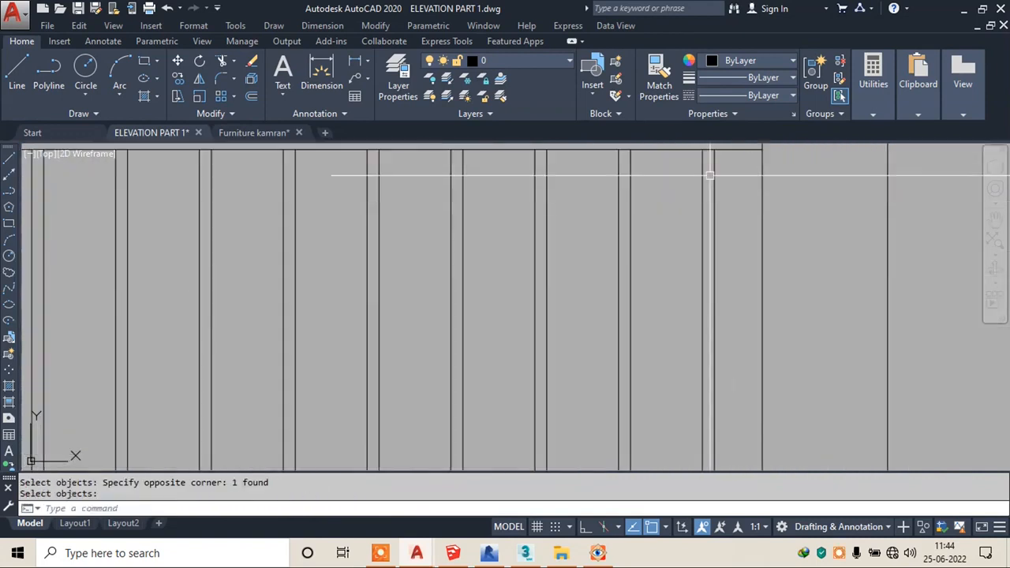
pyautogui.click(702, 187)
pyautogui.write('e')
pyautogui.press('Return')
pyautogui.scroll(-6, 659, 198)
pyautogui.click(661, 197)
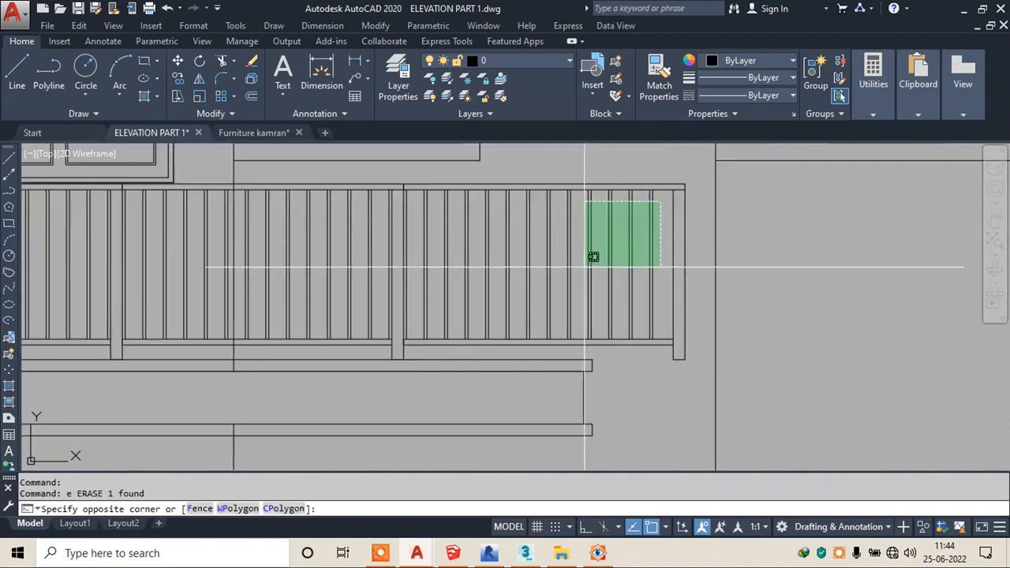
pyautogui.click(560, 272)
pyautogui.press('Return')
# - Move the exploded section's end post back over the balcony slab, just outside the last remaining baluster
pyautogui.click(699, 205)
pyautogui.click(640, 237)
pyautogui.write('m')
pyautogui.press('Return')
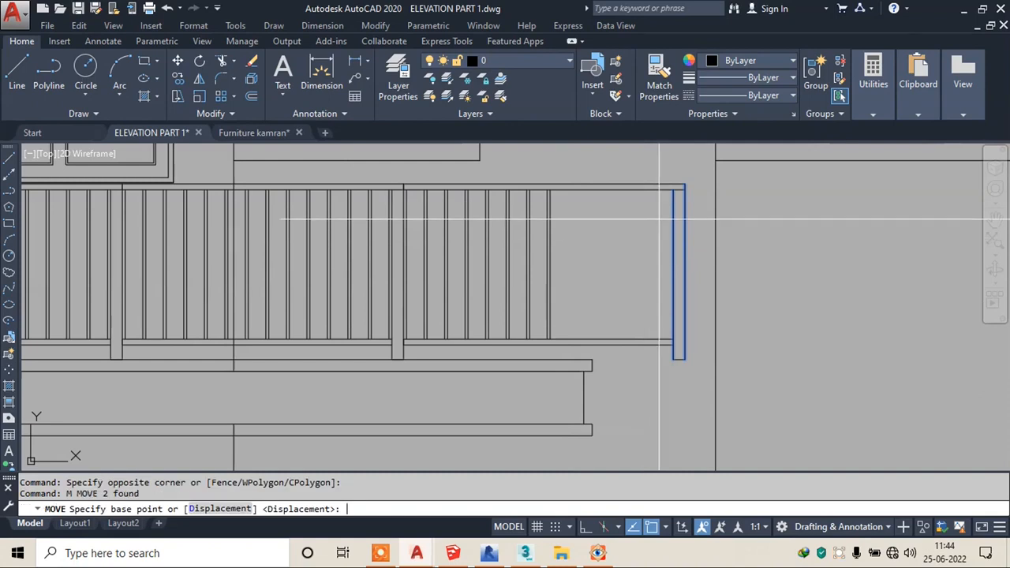
pyautogui.click(684, 184)
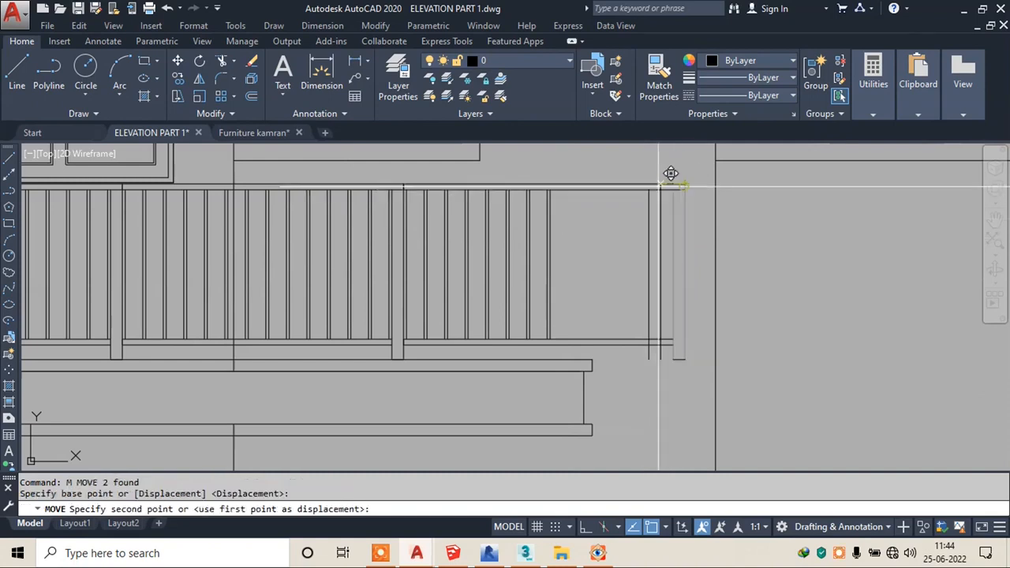
pyautogui.click(584, 170)
pyautogui.press('Escape')
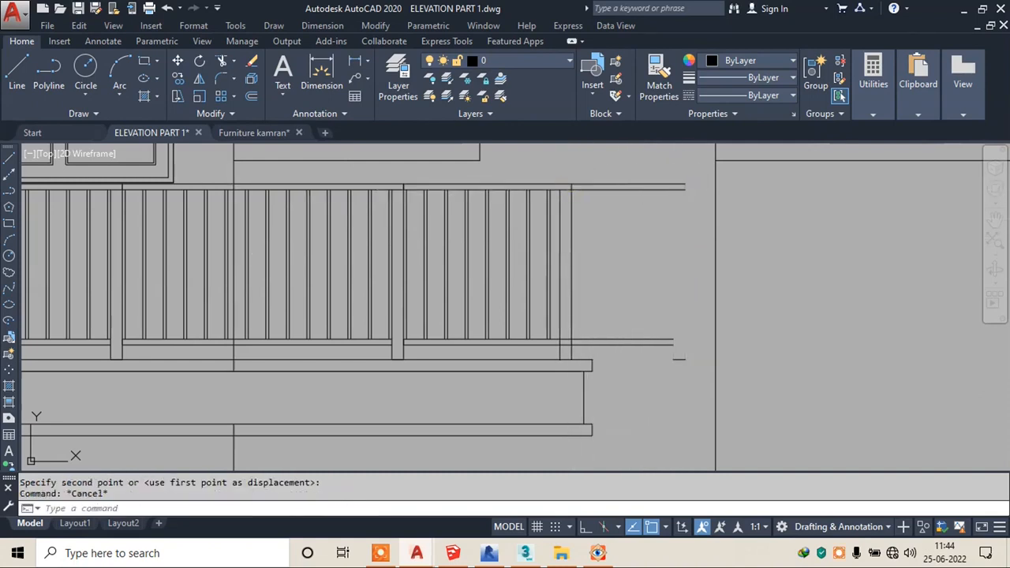
# - Trim the top rail lines that project beyond the relocated end post
pyautogui.write('tr')
pyautogui.press('Return')
pyautogui.press('Return')
pyautogui.click(637, 175)
pyautogui.click(618, 210)
pyautogui.press('Escape')
pyautogui.click(638, 333)
pyautogui.click(628, 359)
pyautogui.press('Escape')
pyautogui.write('t')
pyautogui.press('Return')
pyautogui.press('Return')
pyautogui.click(646, 312)
pyautogui.press('Escape')
pyautogui.press('Escape')
# - Trim the bottom rail lines that project beyond the relocated end post
pyautogui.write('tr')
pyautogui.press('Return')
pyautogui.press('Return')
pyautogui.click(624, 322)
pyautogui.click(624, 354)
pyautogui.press('Escape')
# - Erase the leftover line pieces outside the end post, including the old post's foot line
pyautogui.click(648, 339)
pyautogui.click(689, 374)
pyautogui.write('e')
pyautogui.press('Return')
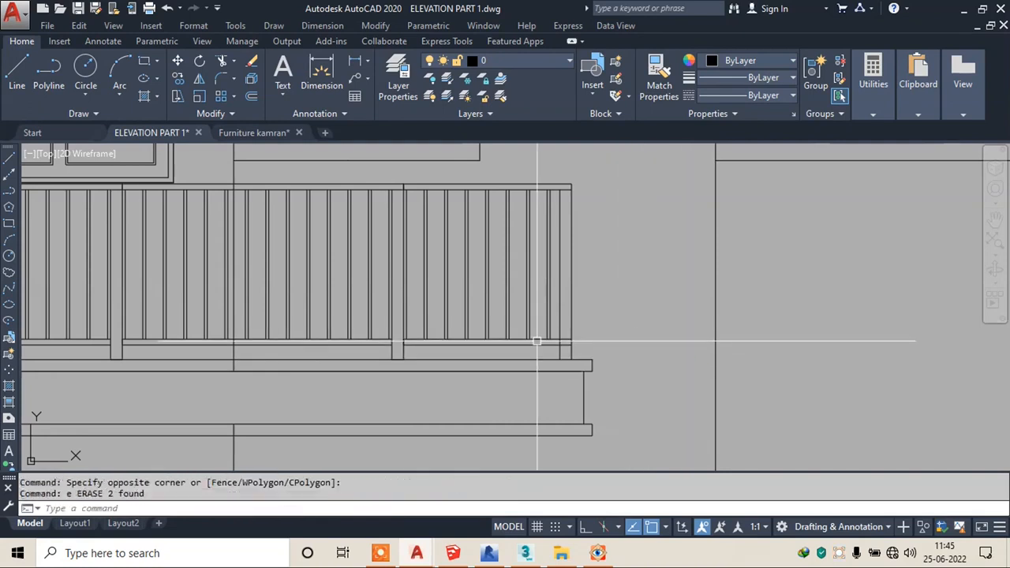
# - Trim the bottom rail lines that cross the width of the railing's end post
pyautogui.write('tr')
pyautogui.press('Return')
pyautogui.scroll(5, 539, 344)
pyautogui.click(642, 354)
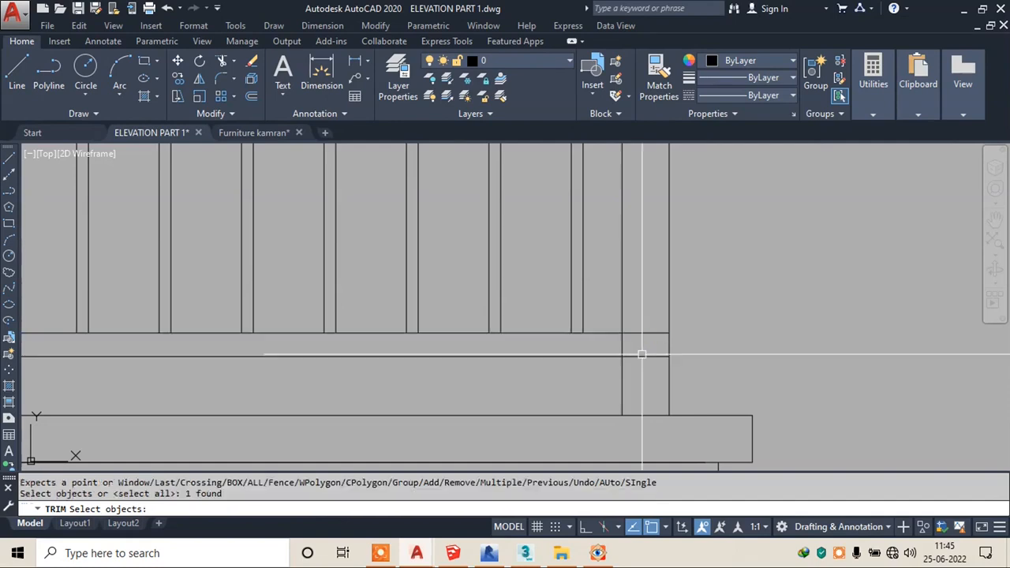
pyautogui.press('Escape')
pyautogui.write('tr')
pyautogui.press('Return')
pyautogui.press('Return')
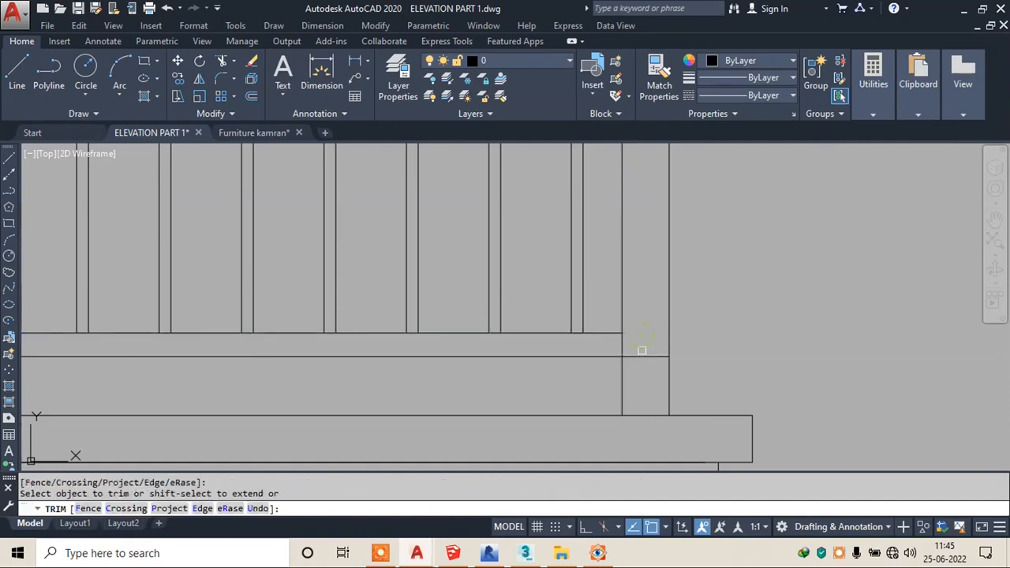
# - Try to trim the vertical wall line where it meets the balcony railing
pyautogui.scroll(-5, 642, 353)
pyautogui.scroll(-4, 724, 231)
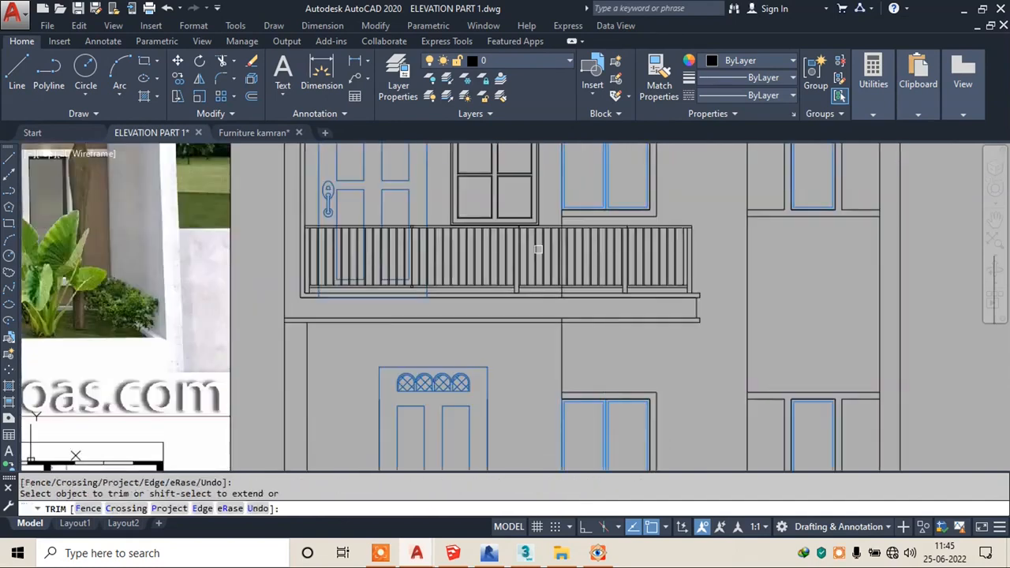
pyautogui.scroll(3, 585, 220)
pyautogui.click(585, 219)
pyautogui.scroll(-2, 600, 297)
pyautogui.scroll(-2, 510, 332)
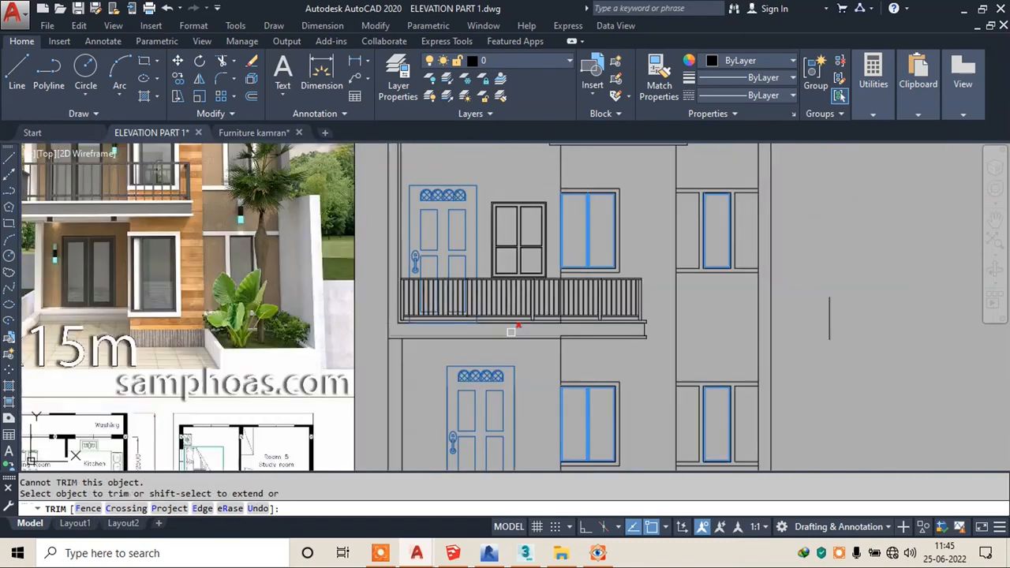
pyautogui.scroll(-2, 414, 348)
pyautogui.press('Escape')
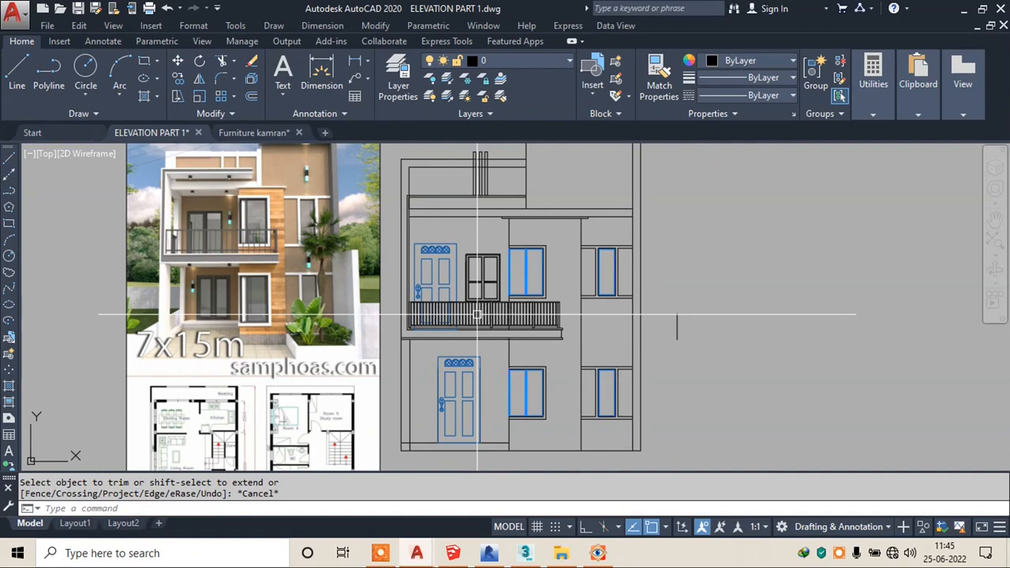
# - Erase the leftover vertical 2'6" reference line standing beside the elevation
pyautogui.moveTo(478, 315); pyautogui.dragTo(517, 324, button='middle')
pyautogui.scroll(-2, 516, 324)
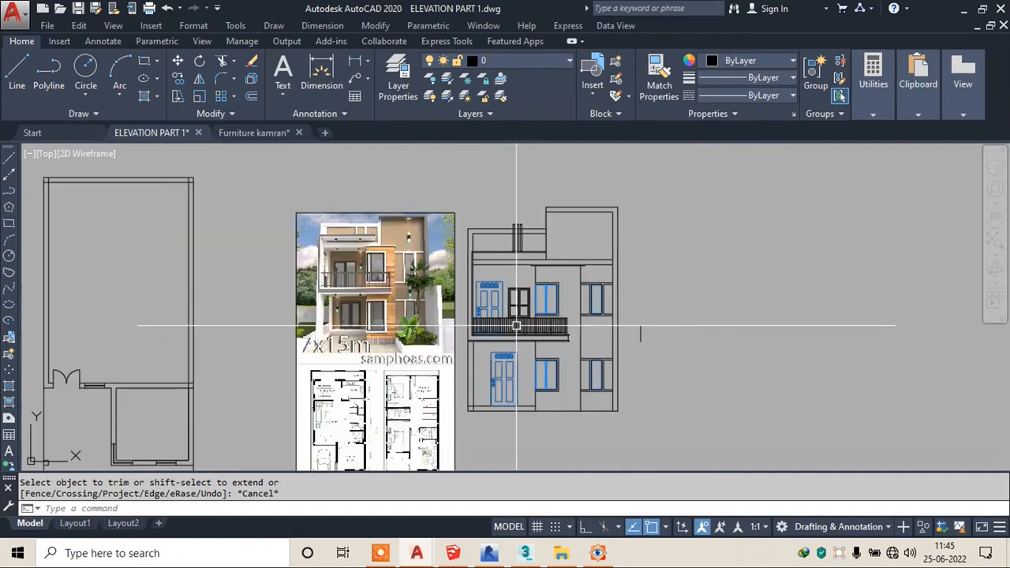
pyautogui.scroll(4, 675, 338)
pyautogui.press('Escape')
pyautogui.click(563, 339)
pyautogui.press('Escape')
pyautogui.click(599, 319)
pyautogui.click(577, 332)
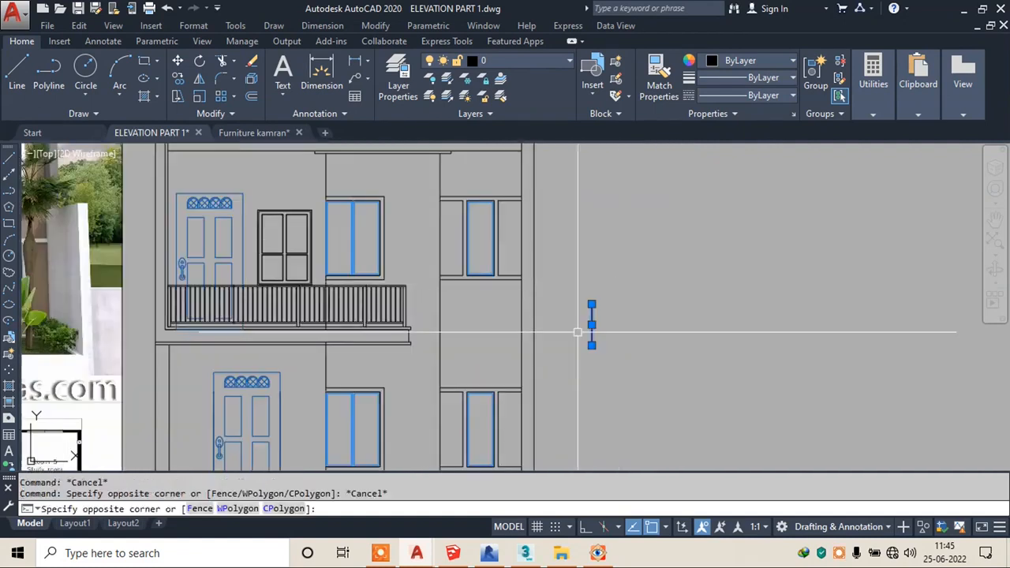
pyautogui.press('Escape')
pyautogui.press('Delete')
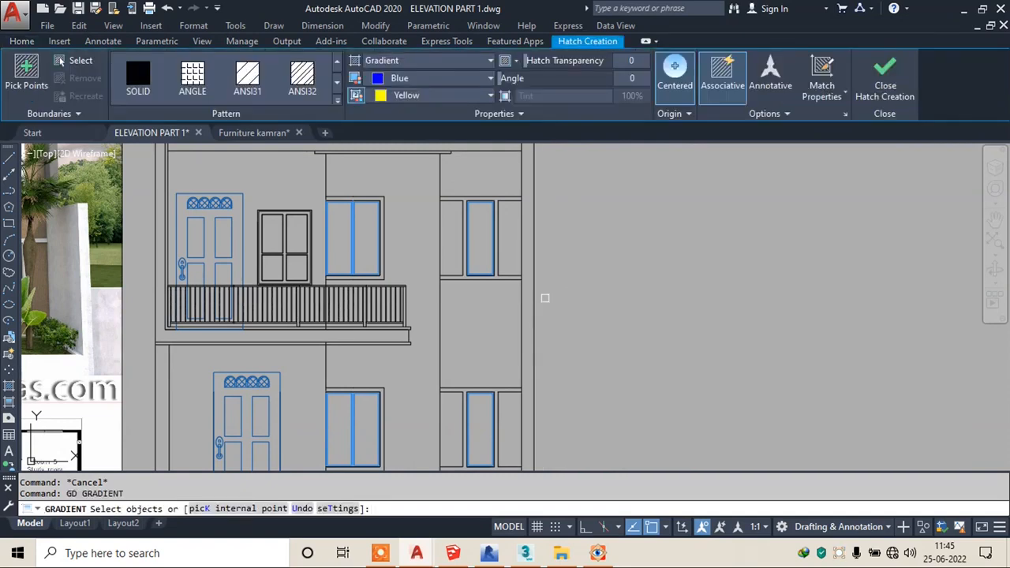
# - Set up a gradient fill with dark blue 34,52,110 as first colour and light blue 122,175,223 as second colour
pyautogui.click(411, 93)
pyautogui.click(409, 82)
pyautogui.click(409, 82)
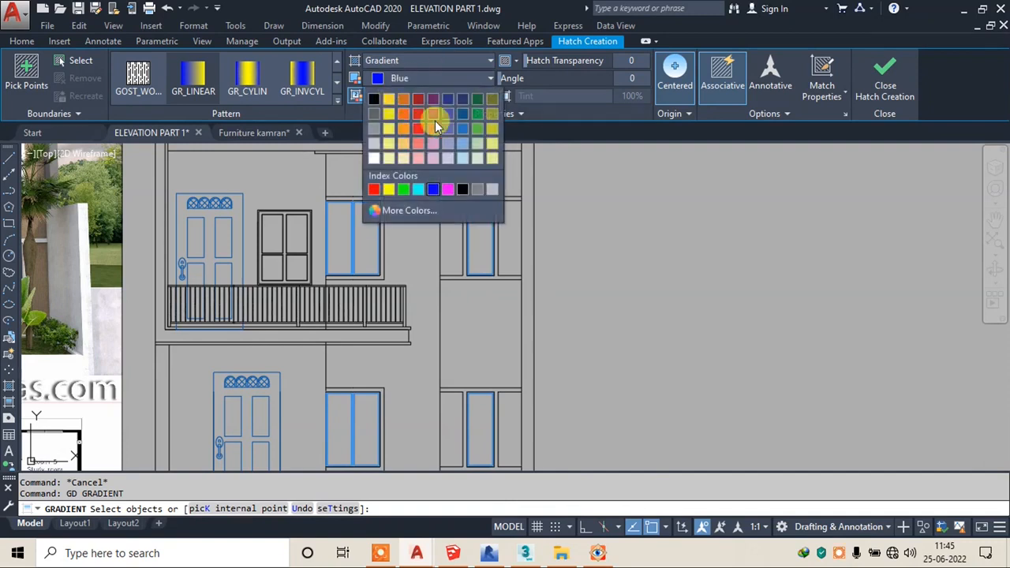
pyautogui.click(462, 99)
pyautogui.click(411, 95)
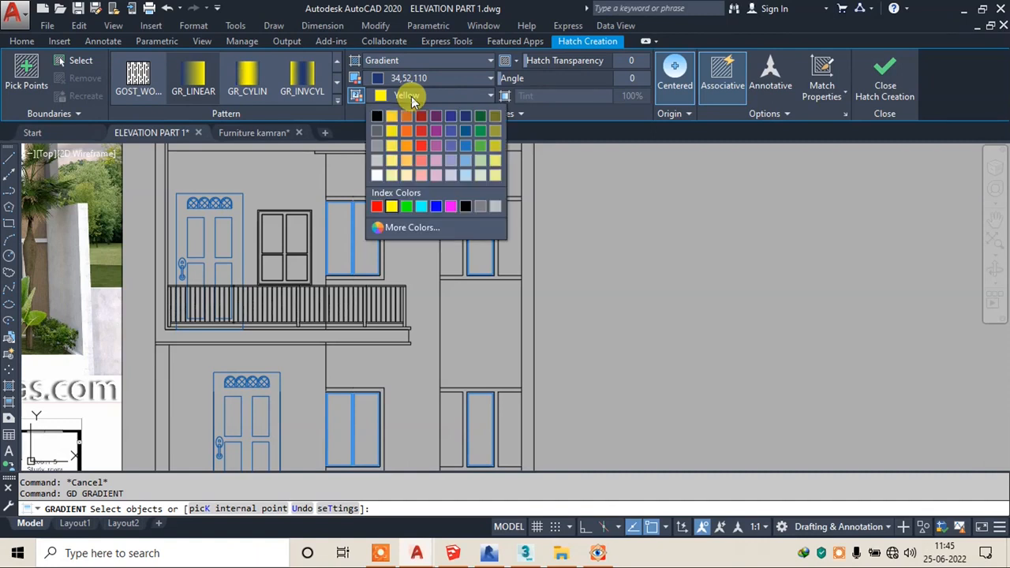
pyautogui.click(376, 161)
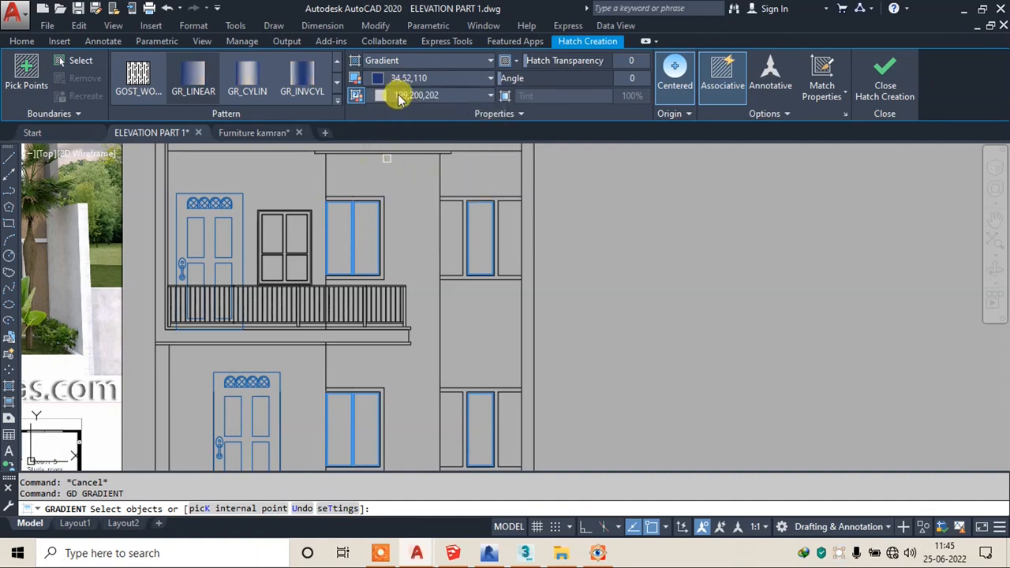
pyautogui.click(396, 95)
pyautogui.click(465, 159)
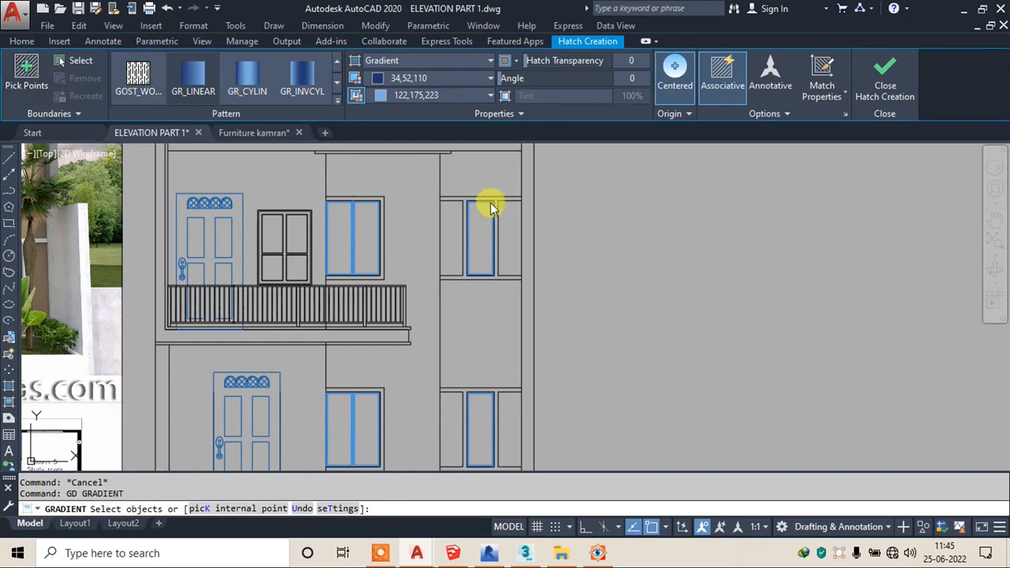
# - Fill the glass of the tower's narrow windows on both floors with the blue gradient
pyautogui.scroll(2, 480, 226)
pyautogui.click(475, 237)
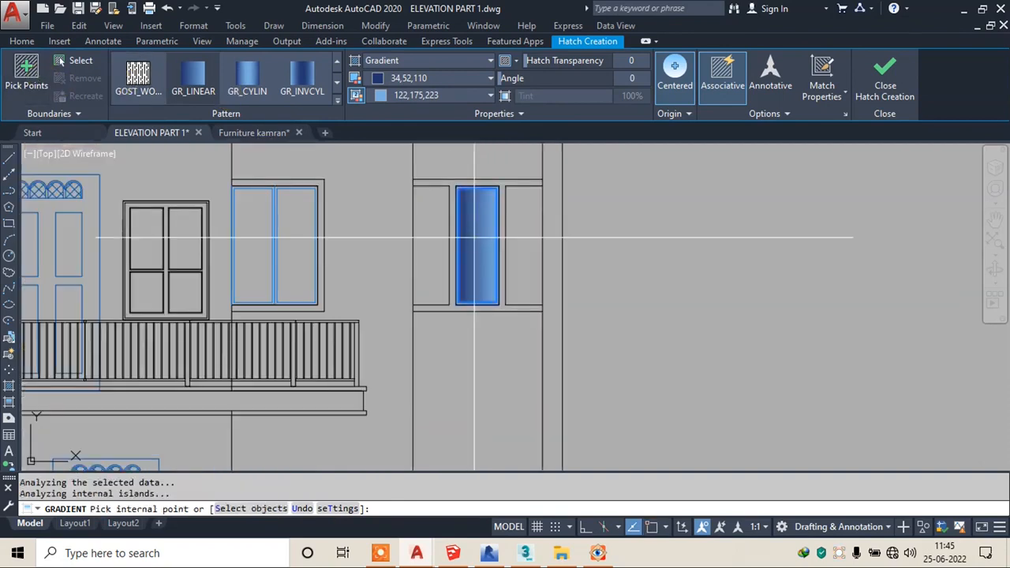
pyautogui.scroll(-2, 464, 316)
pyautogui.moveTo(455, 369); pyautogui.dragTo(450, 242, button='middle')
pyautogui.scroll(2, 457, 320)
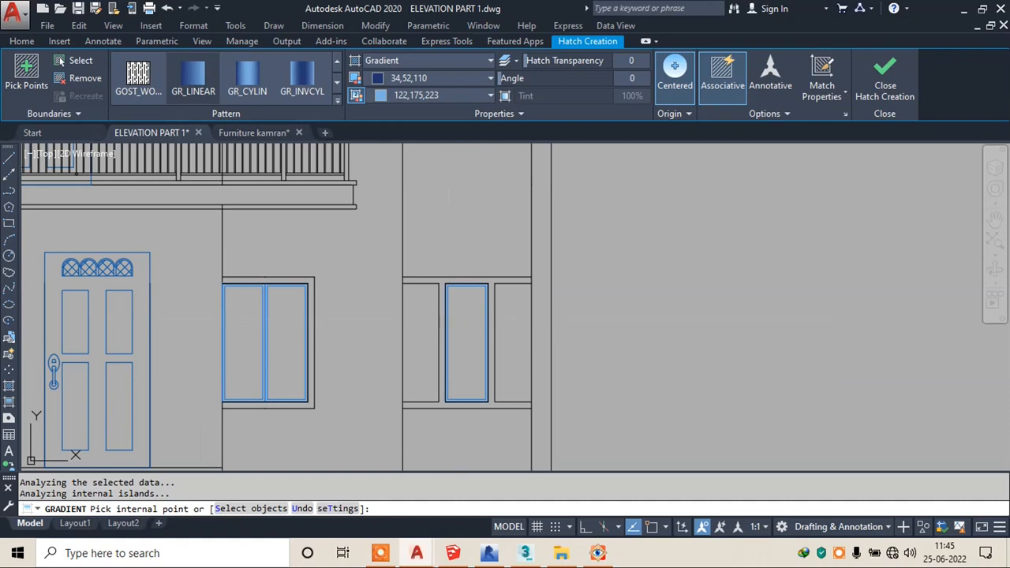
pyautogui.click(462, 323)
pyautogui.scroll(-4, 338, 333)
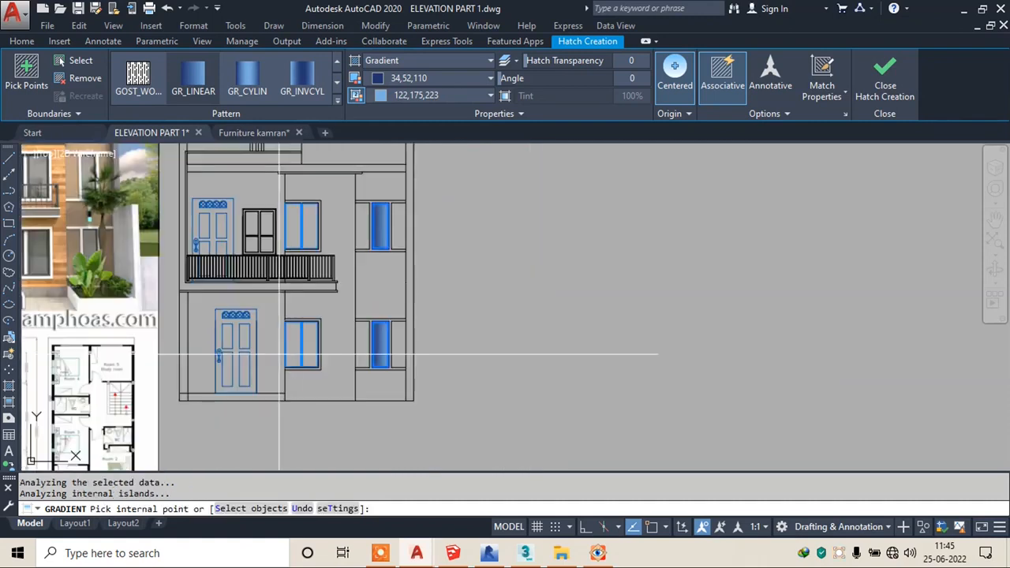
pyautogui.click(882, 84)
# - Set the gradient fill's first colour to the medium blue 39,118,187
pyautogui.scroll(2, 376, 208)
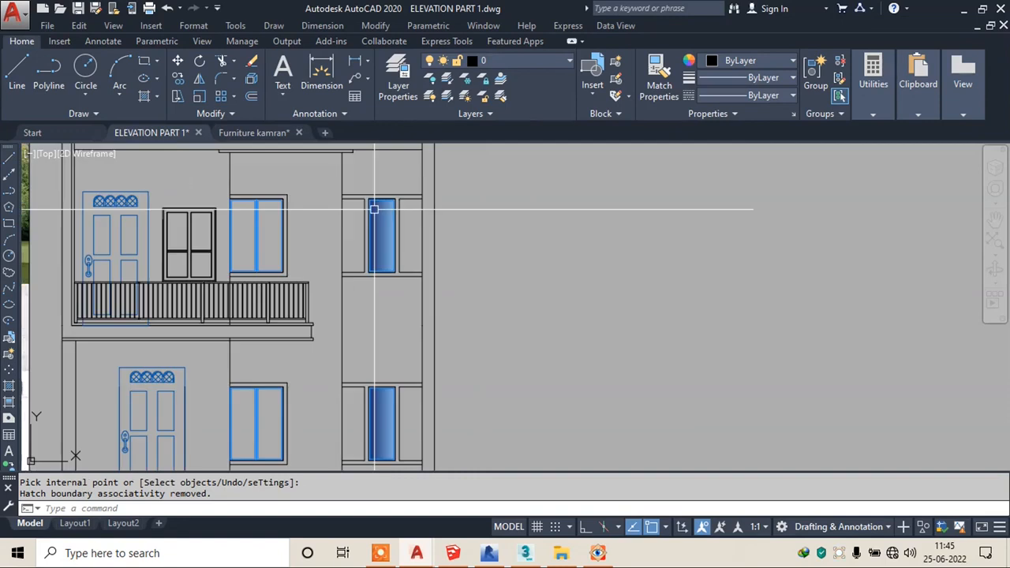
pyautogui.write('gd')
pyautogui.press('Return')
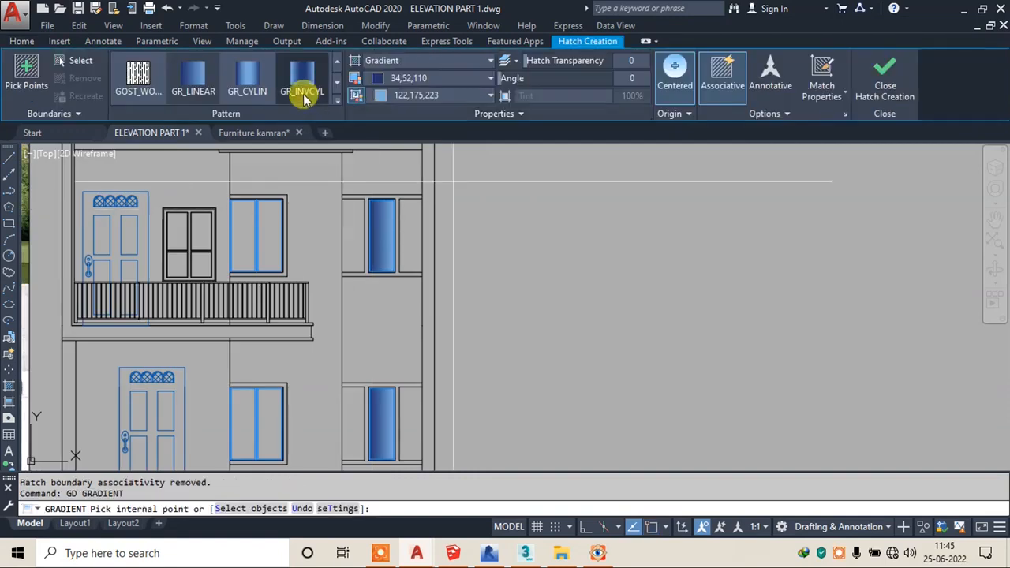
pyautogui.click(410, 93)
pyautogui.click(416, 77)
pyautogui.click(417, 78)
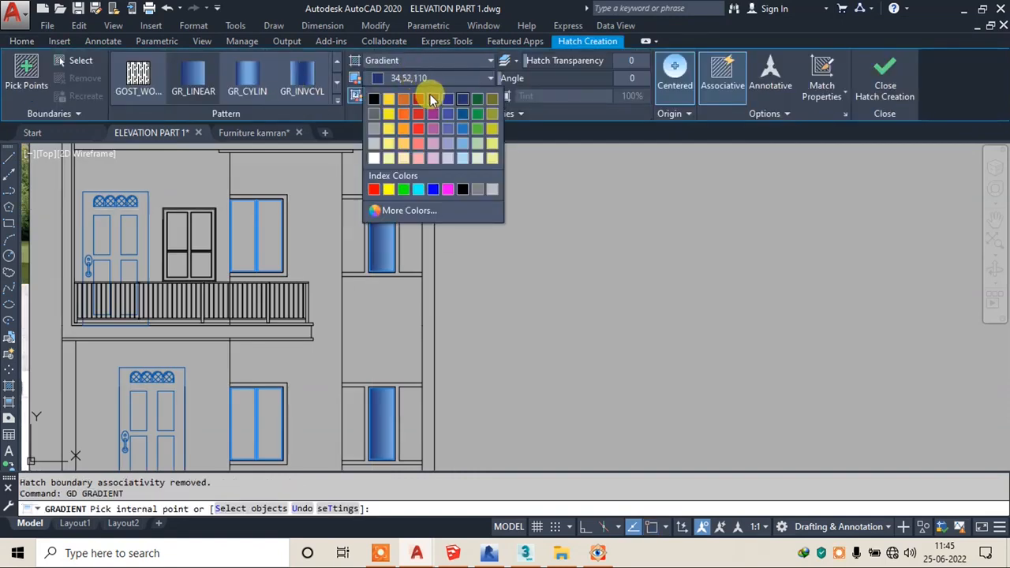
pyautogui.click(463, 129)
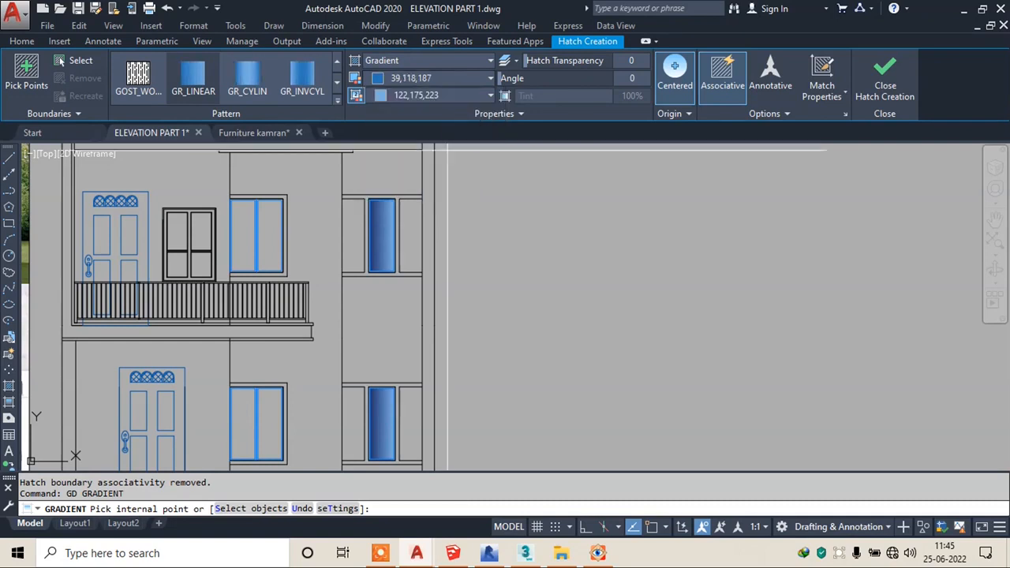
# - Try to fill the panes of the wide windows on both floors with the medium-to-light blue gradient
pyautogui.scroll(4, 243, 226)
pyautogui.click(243, 226)
pyautogui.click(314, 224)
pyautogui.scroll(-4, 314, 229)
pyautogui.moveTo(307, 356); pyautogui.dragTo(428, 241, button='middle')
pyautogui.scroll(3, 444, 308)
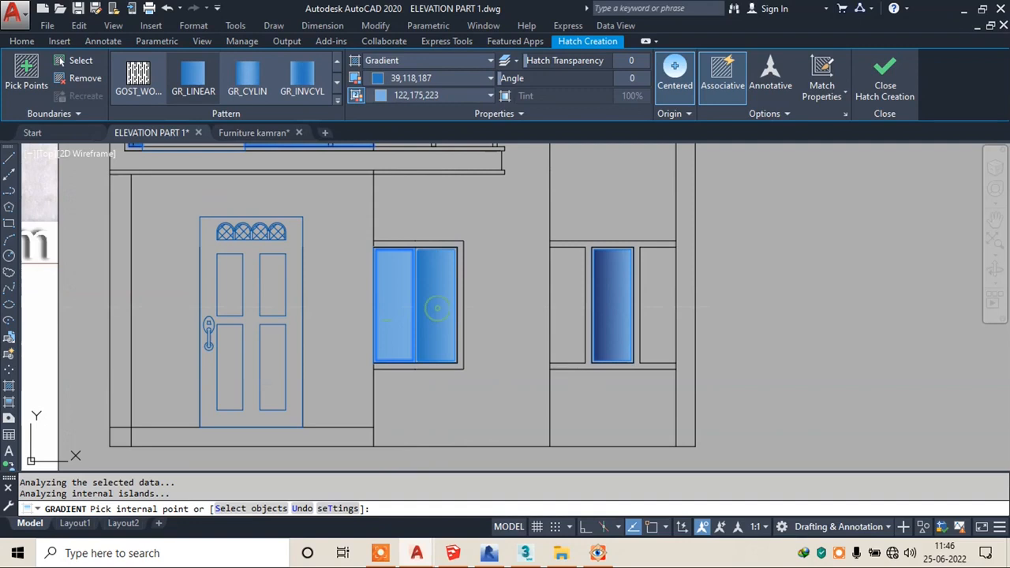
pyautogui.click(437, 308)
pyautogui.scroll(-3, 438, 312)
pyautogui.moveTo(372, 208); pyautogui.dragTo(421, 314, button='middle')
pyautogui.press('Escape')
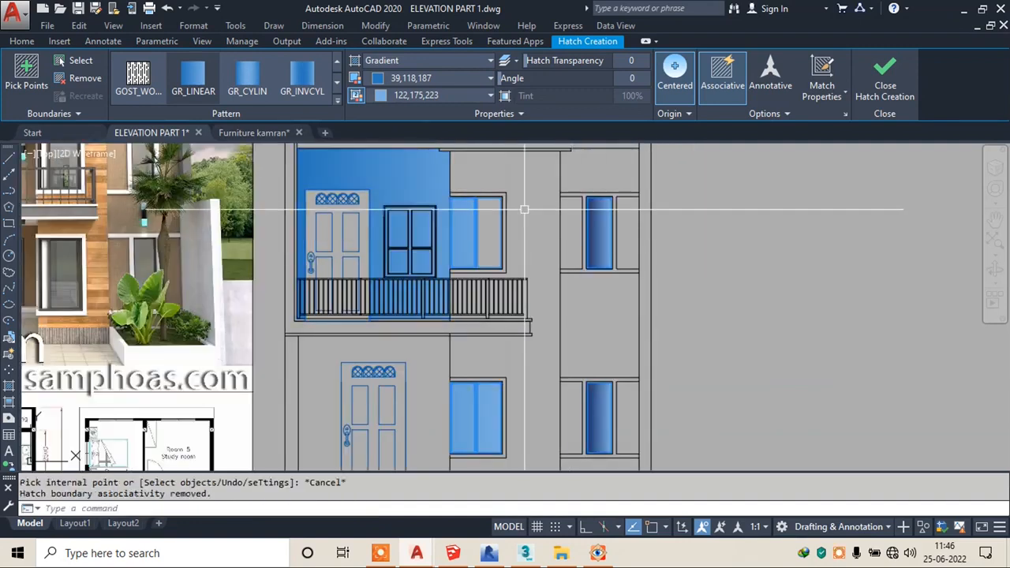
# - Erase the gradient fill covering the balcony wall and the wide windows
pyautogui.press('Escape')
pyautogui.press('Escape')
pyautogui.click(410, 183)
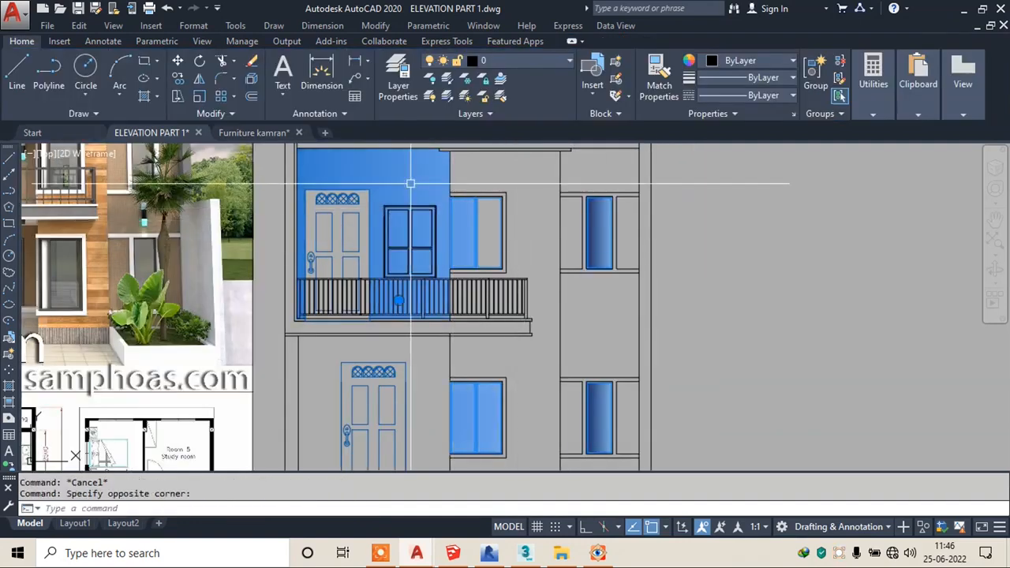
pyautogui.write('e')
pyautogui.press('Return')
pyautogui.press('Escape')
pyautogui.click(410, 183)
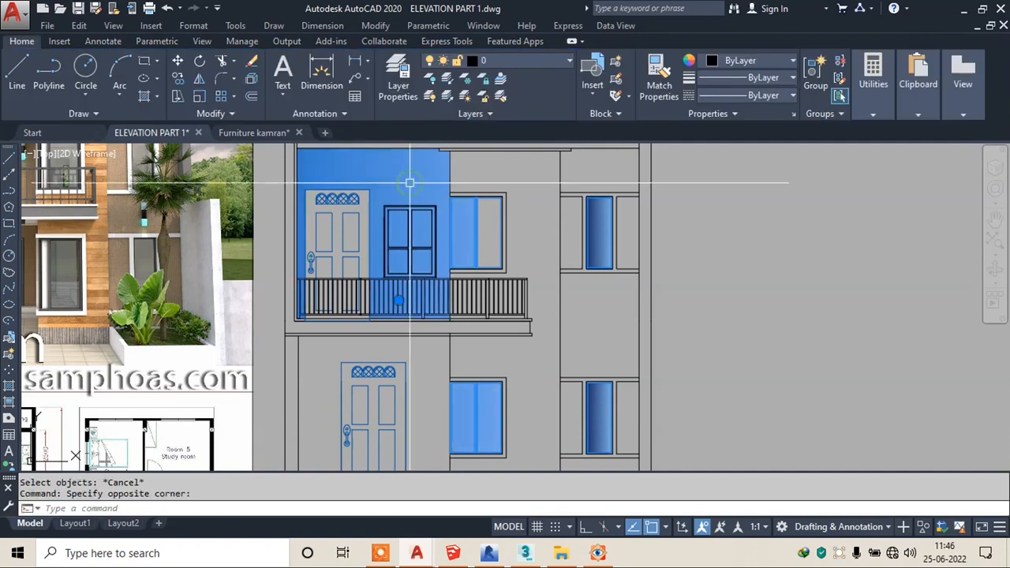
pyautogui.write('e')
pyautogui.press('Return')
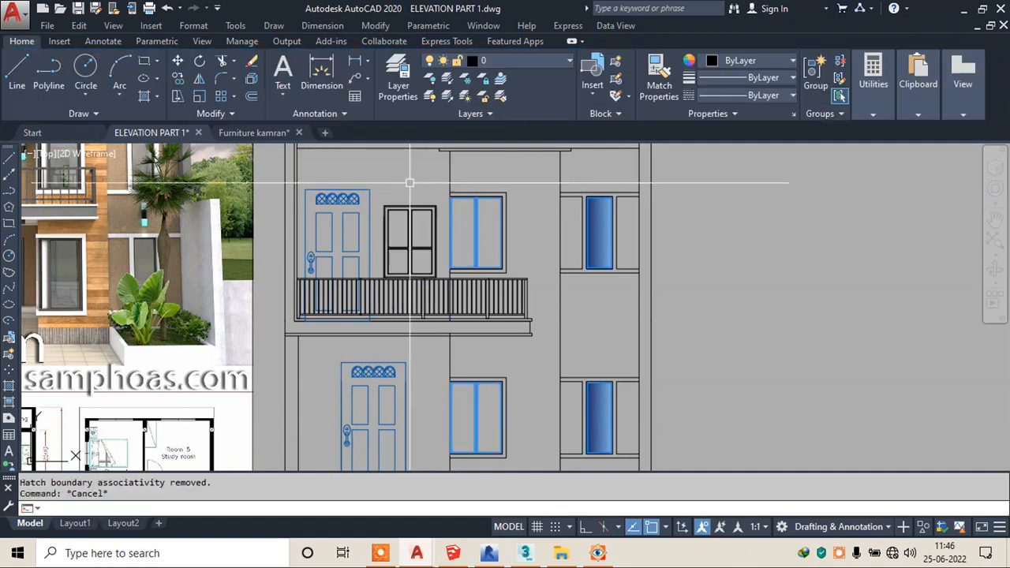
# - Fill both panes of the wide windows on the two floors with the 39,118,187 to 122,175,223 gradient
pyautogui.write('gd')
pyautogui.press('Return')
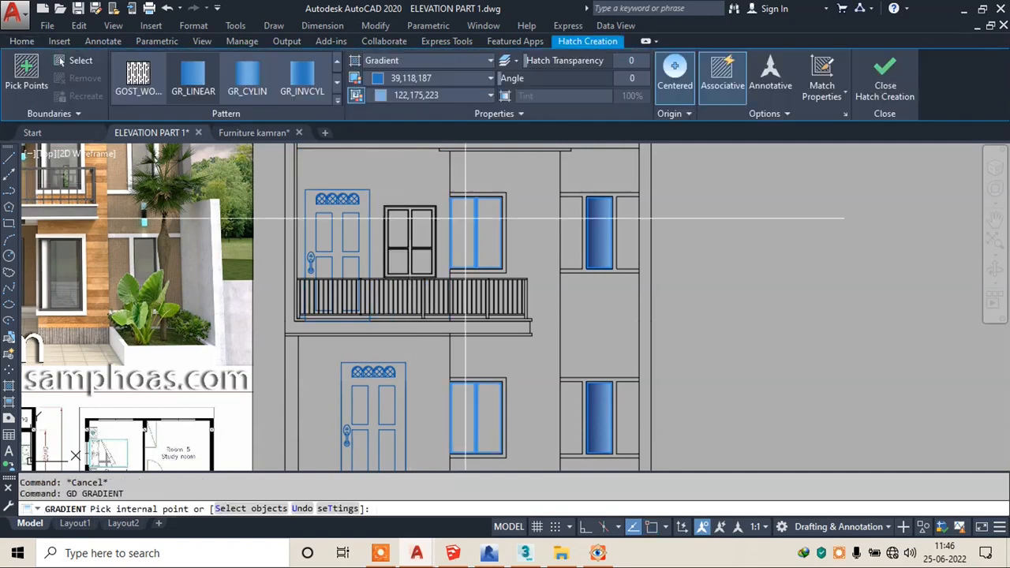
pyautogui.scroll(4, 469, 219)
pyautogui.click(519, 237)
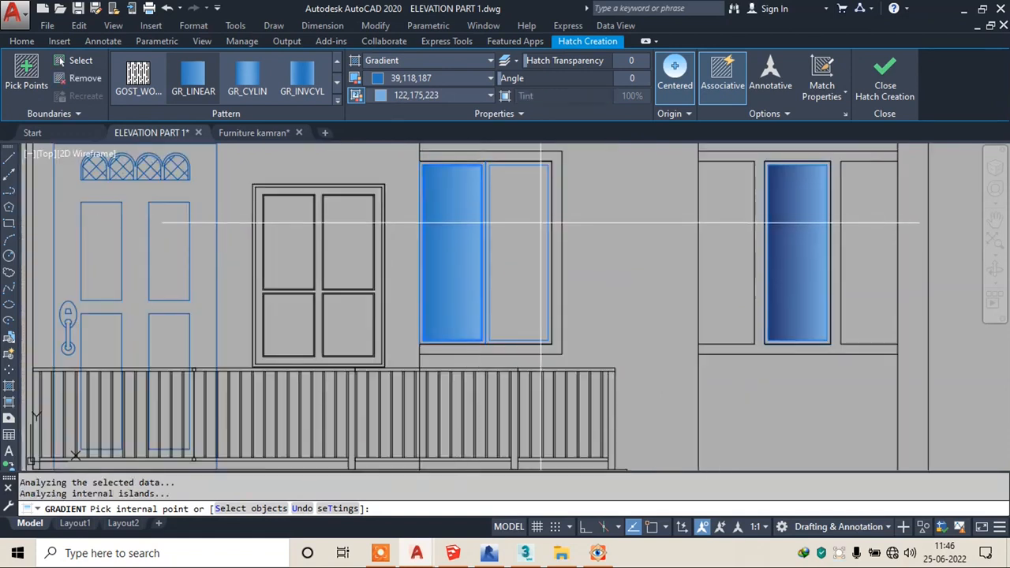
pyautogui.scroll(-3, 491, 245)
pyautogui.scroll(-4, 490, 245)
pyautogui.scroll(4, 481, 340)
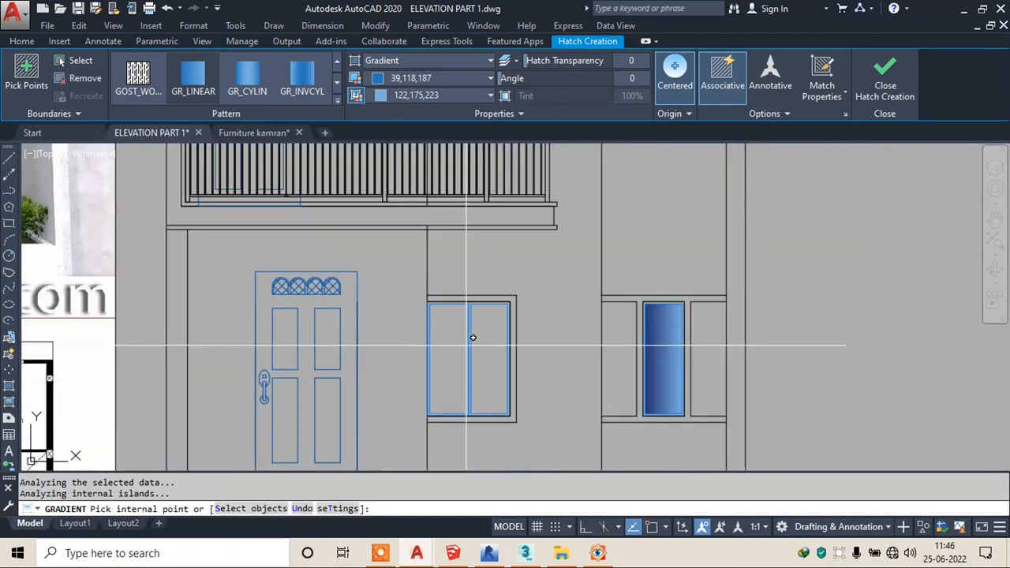
pyautogui.click(467, 345)
pyautogui.click(497, 344)
pyautogui.click(884, 80)
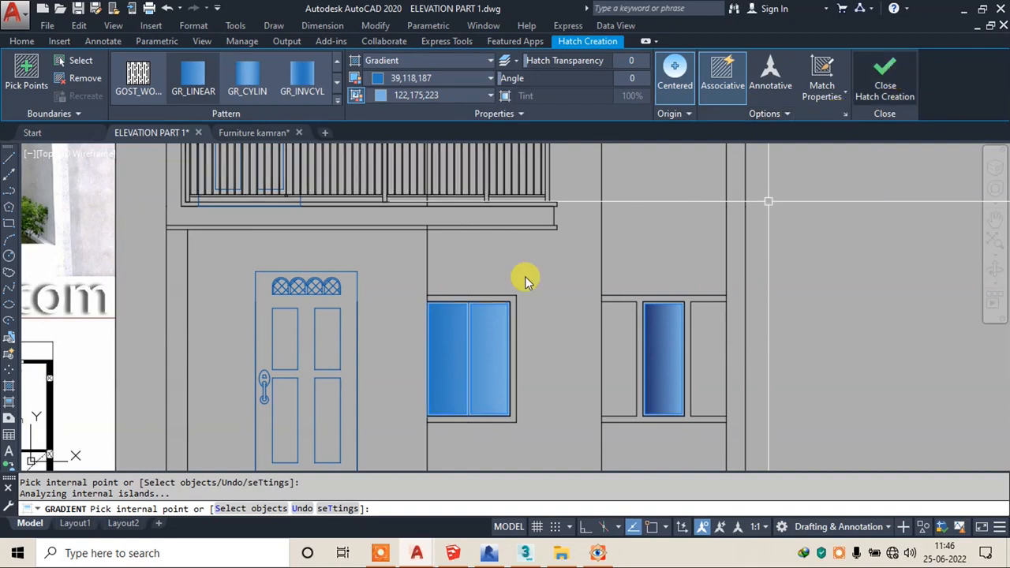
# - Outline the two glass panes of the ground-floor wide window with rectangles
pyautogui.scroll(6, 474, 336)
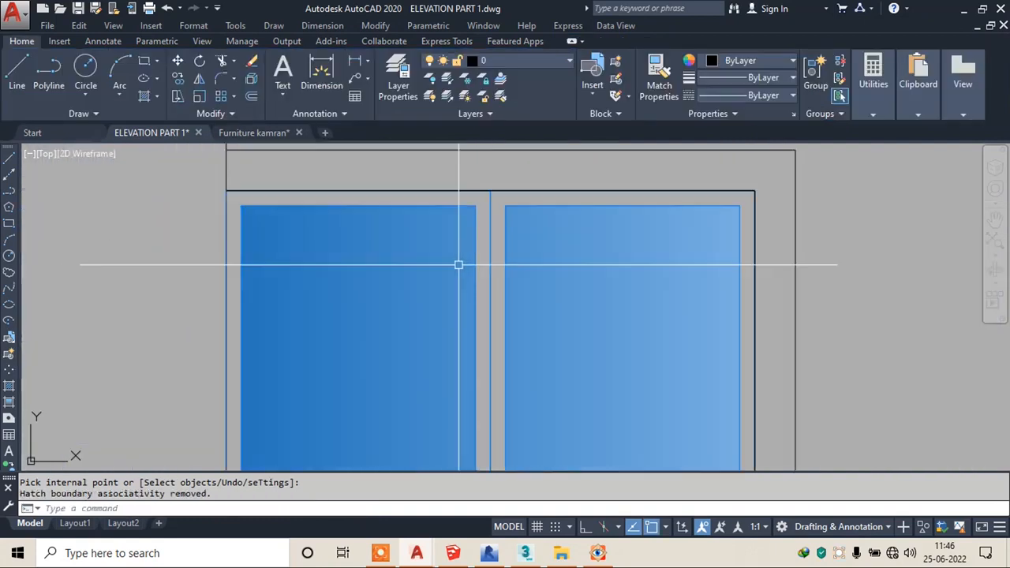
pyautogui.click(142, 62)
pyautogui.moveTo(427, 399); pyautogui.dragTo(423, 203, button='middle')
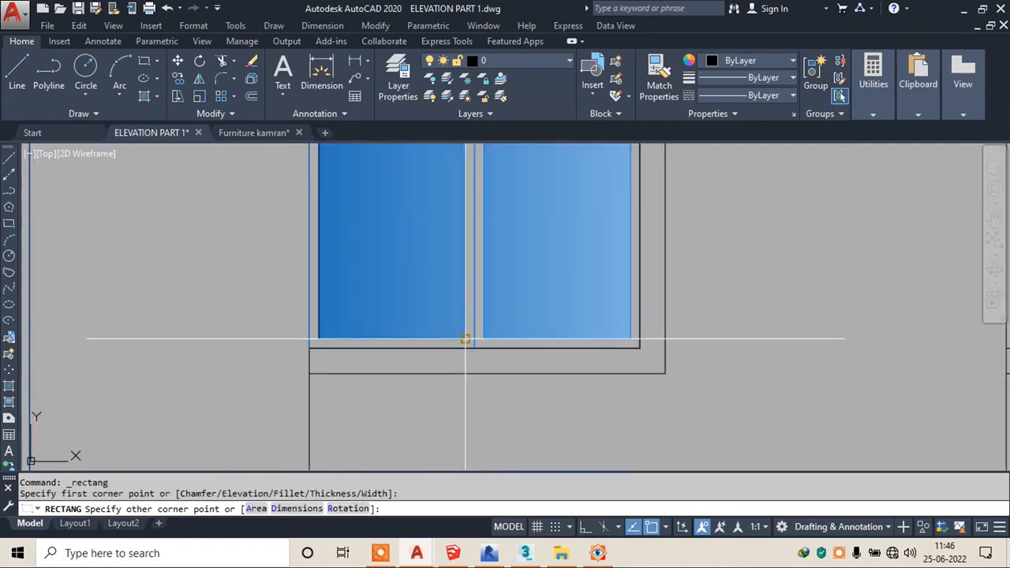
pyautogui.press('Escape')
pyautogui.press('space')
pyautogui.moveTo(522, 181); pyautogui.dragTo(523, 234, button='middle')
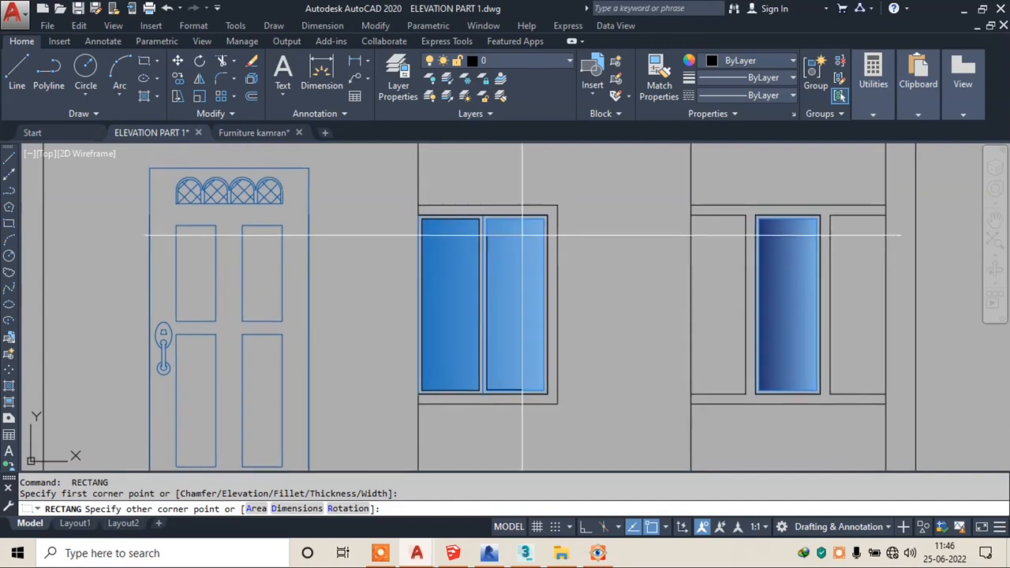
pyautogui.scroll(4, 527, 199)
pyautogui.click(566, 254)
pyautogui.scroll(-6, 484, 284)
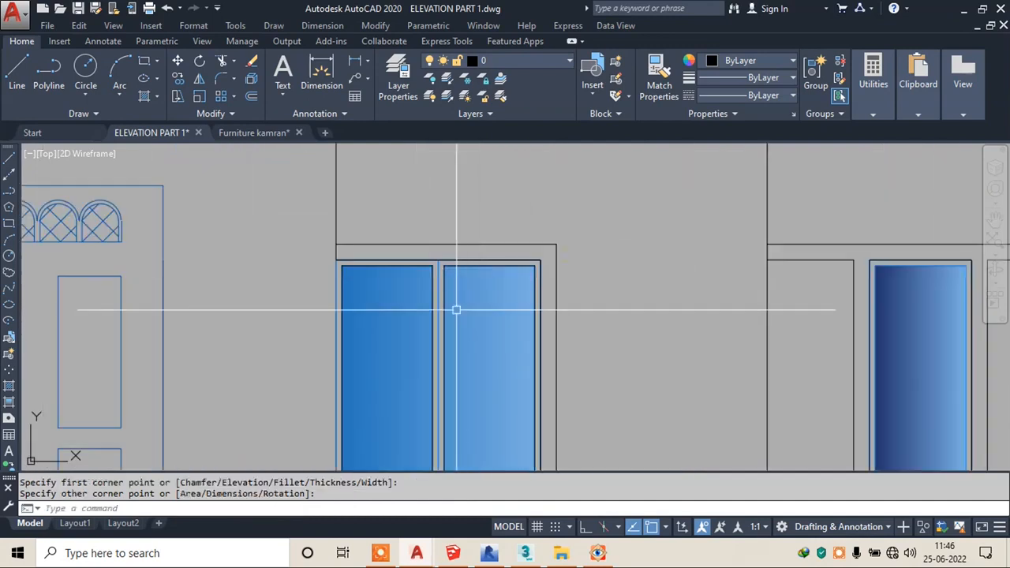
# - Outline the glass of the upper-floor narrow window with a rectangle from corner to opposite corner
pyautogui.moveTo(534, 255); pyautogui.dragTo(490, 300, button='middle')
pyautogui.scroll(8, 528, 206)
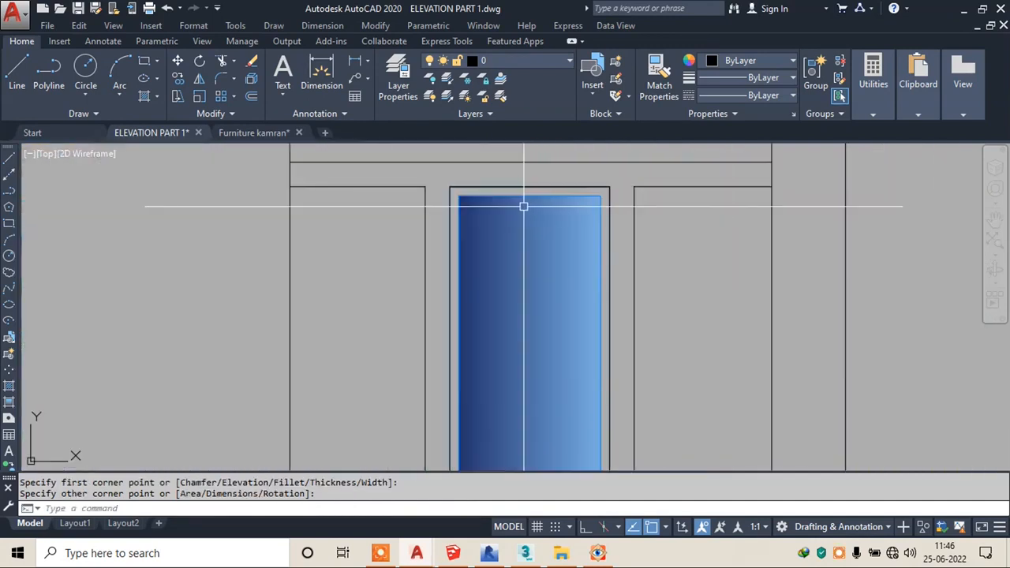
pyautogui.press('Escape')
pyautogui.press('space')
pyautogui.click(460, 196)
pyautogui.scroll(-2, 471, 206)
pyautogui.moveTo(509, 449); pyautogui.dragTo(506, 341, button='middle')
pyautogui.scroll(4, 512, 351)
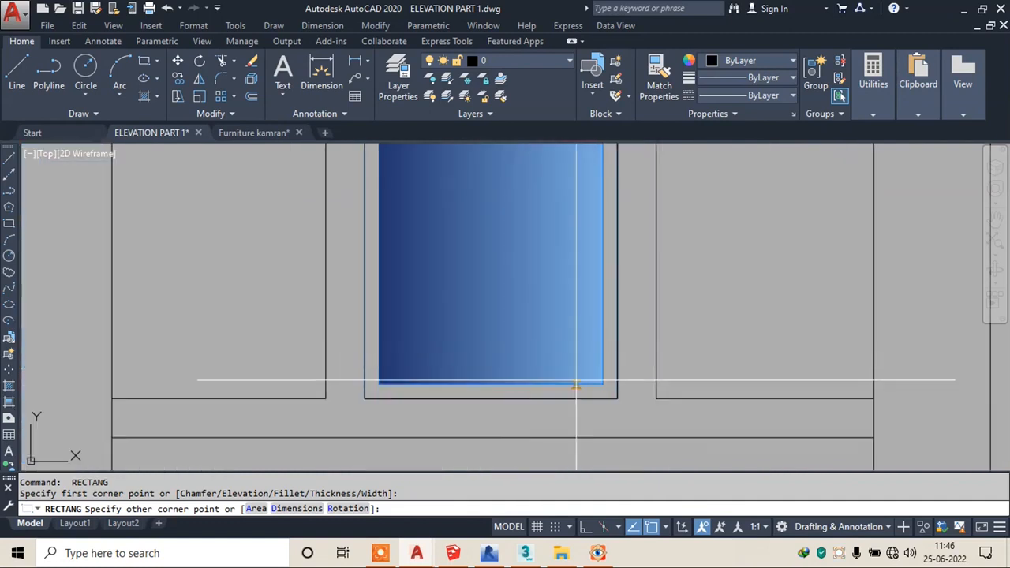
pyautogui.click(604, 384)
pyautogui.scroll(-6, 518, 314)
# - Outline the left glass pane of the upper-floor wide window with a rectangle
pyautogui.moveTo(143, 197); pyautogui.dragTo(388, 223, button='middle')
pyautogui.scroll(4, 442, 185)
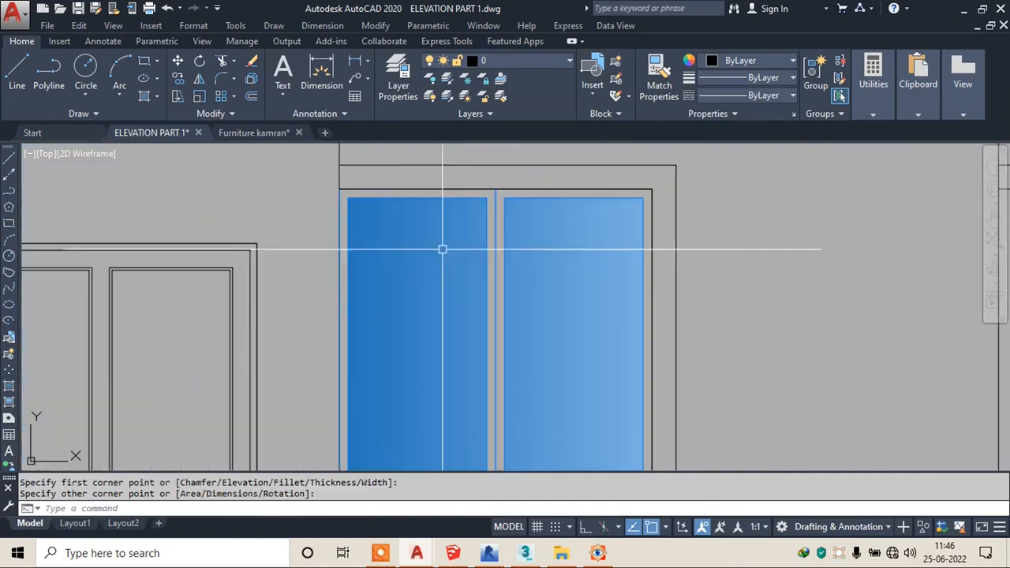
pyautogui.press('Escape')
pyautogui.press('space')
pyautogui.click(346, 197)
pyautogui.scroll(-3, 345, 197)
pyautogui.moveTo(417, 377); pyautogui.dragTo(416, 286, button='middle')
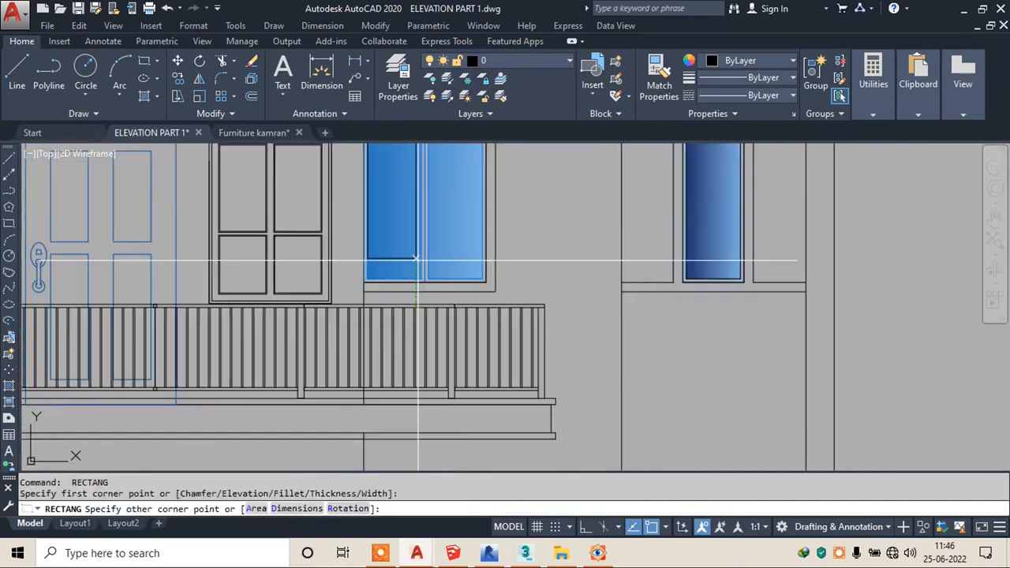
pyautogui.scroll(2, 418, 295)
pyautogui.click(420, 291)
pyautogui.scroll(-1, 458, 208)
# - Outline the right glass pane of the upper-floor wide window with a rectangle
pyautogui.moveTo(457, 208); pyautogui.dragTo(418, 260, button='middle')
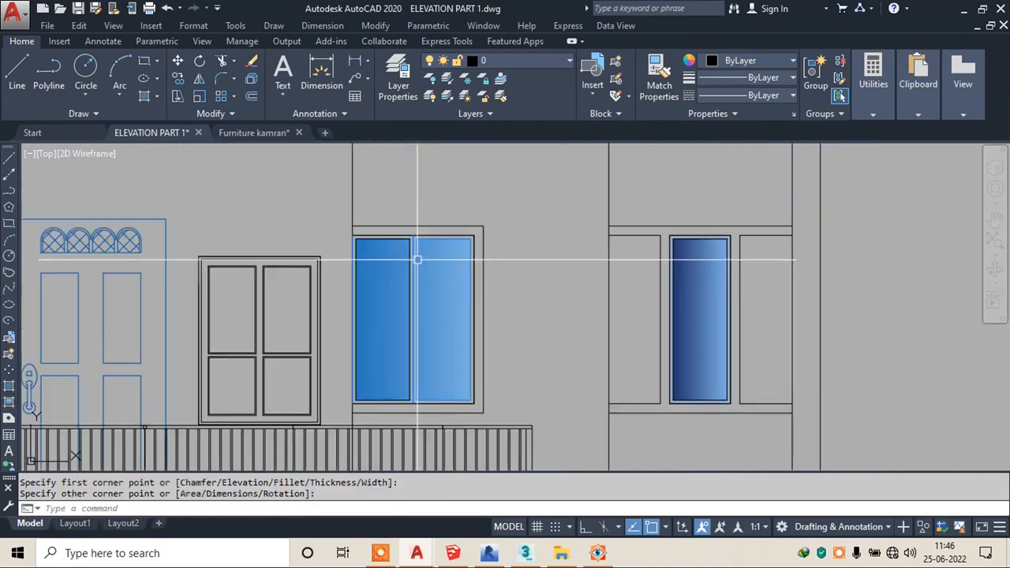
pyautogui.scroll(6, 402, 204)
pyautogui.press('Escape')
pyautogui.press('space')
pyautogui.click(404, 172)
pyautogui.scroll(-2, 404, 172)
pyautogui.moveTo(473, 331); pyautogui.dragTo(473, 253, button='middle')
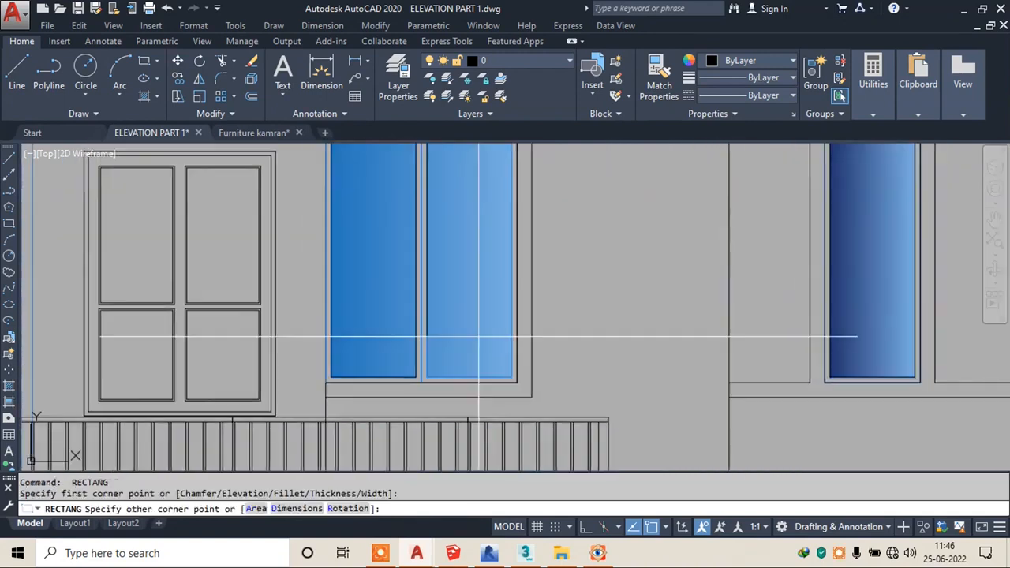
pyautogui.scroll(2, 520, 378)
pyautogui.click(526, 399)
pyautogui.scroll(-4, 527, 400)
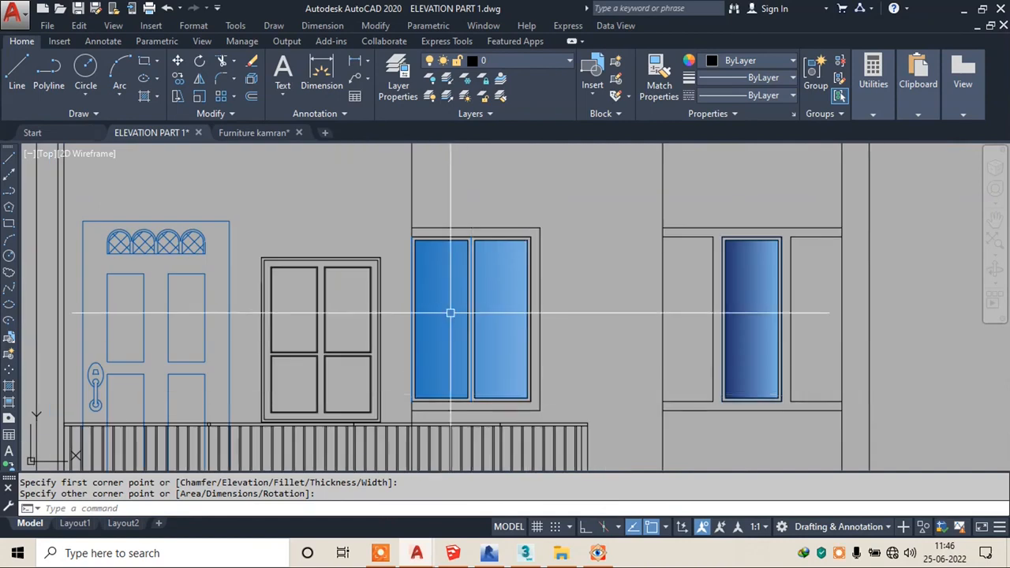
# - Draw a vertical line down the centre of the upper-floor wide window, between its two panes
pyautogui.press('l')
pyautogui.press('space')
pyautogui.scroll(4, 475, 248)
pyautogui.click(462, 219)
pyautogui.scroll(-2, 462, 218)
pyautogui.moveTo(472, 284); pyautogui.dragTo(485, 48, button='middle')
pyautogui.scroll(2, 476, 343)
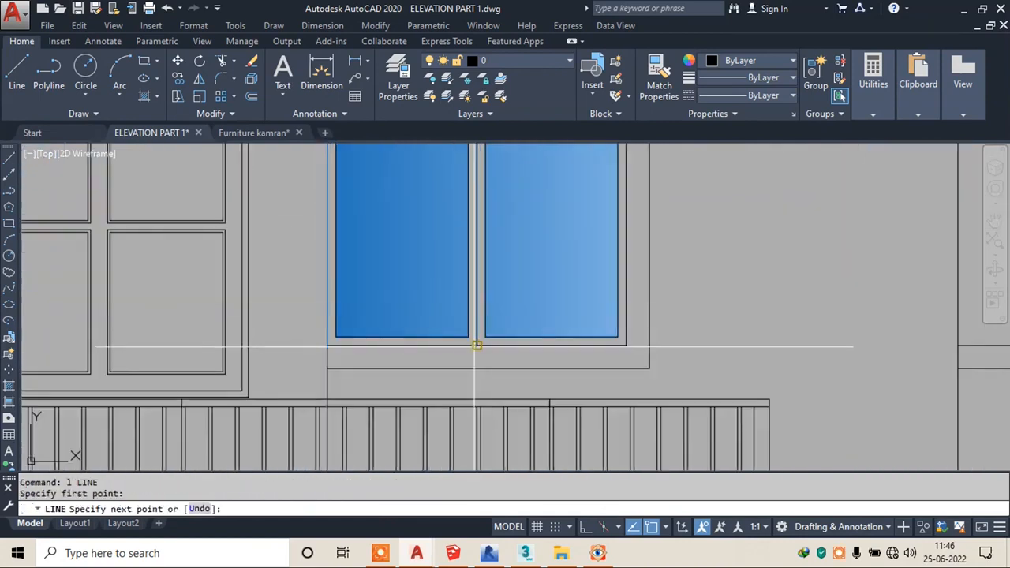
pyautogui.press('Escape')
# - Draw a vertical line down the centre of the ground-floor wide window, between its two panes
pyautogui.scroll(-3, 531, 378)
pyautogui.moveTo(531, 378); pyautogui.dragTo(513, 228, button='middle')
pyautogui.scroll(2, 491, 343)
pyautogui.scroll(3, 514, 226)
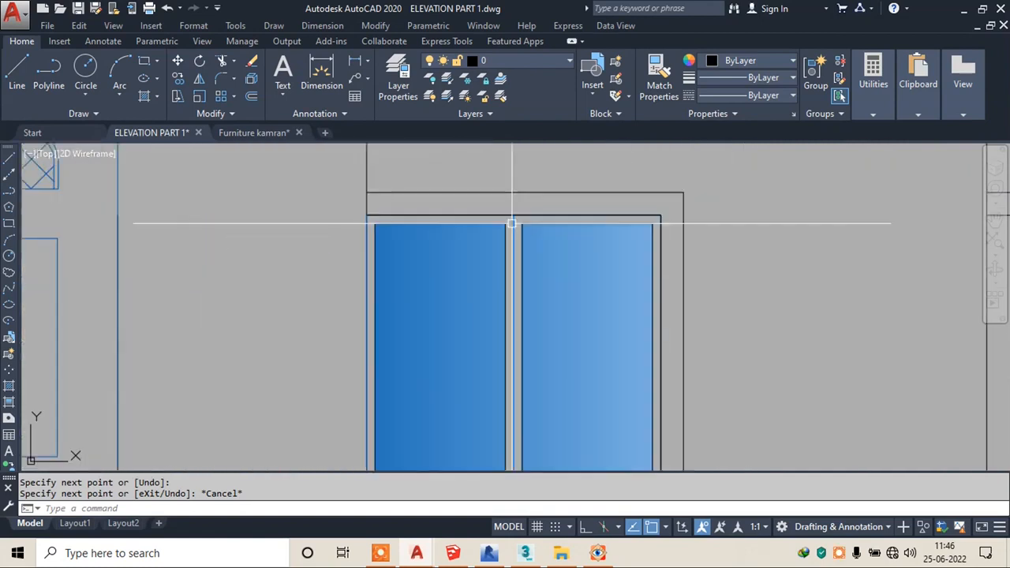
pyautogui.press('l')
pyautogui.press('space')
pyautogui.click(513, 214)
pyautogui.moveTo(552, 331); pyautogui.dragTo(539, 237, button='middle')
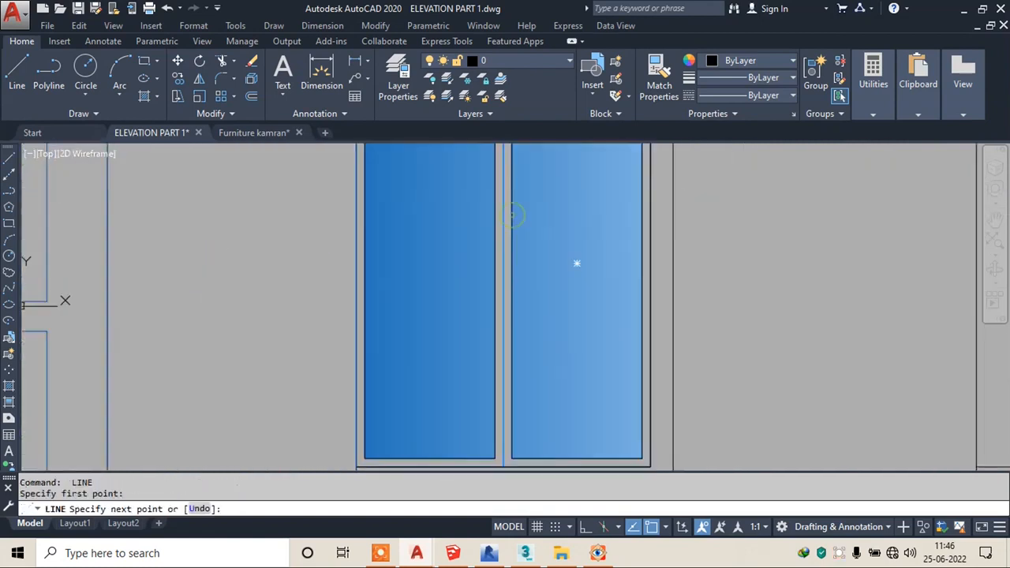
pyautogui.click(503, 450)
pyautogui.press('Escape')
# - Fill the four panes of the window behind the balcony railing with the same blue gradient
pyautogui.scroll(-5, 572, 376)
pyautogui.scroll(-3, 497, 253)
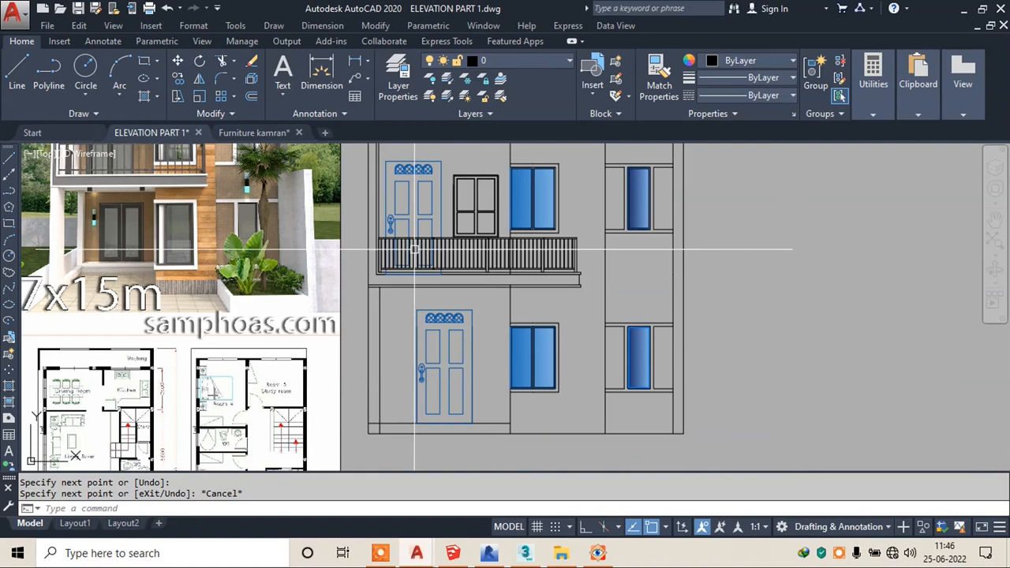
pyautogui.moveTo(497, 252); pyautogui.dragTo(549, 273, button='middle')
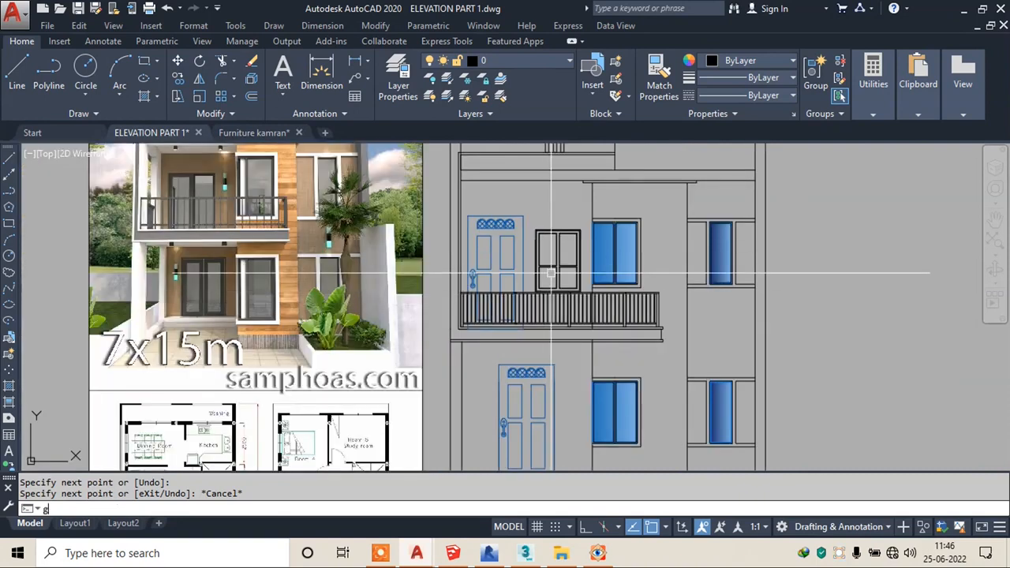
pyautogui.press('Return')
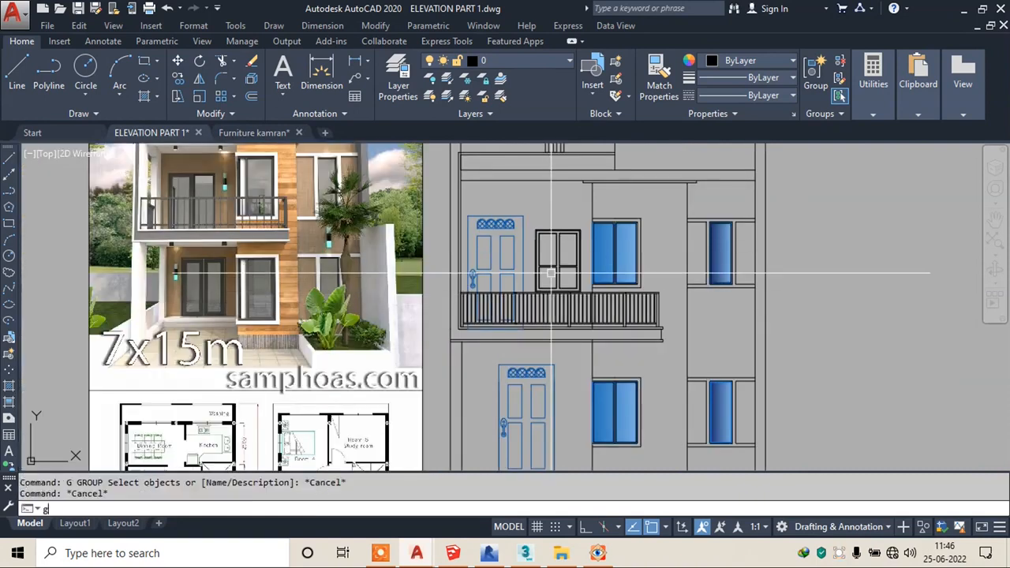
pyautogui.write('gd')
pyautogui.press('Return')
pyautogui.click(549, 246)
pyautogui.scroll(5, 548, 244)
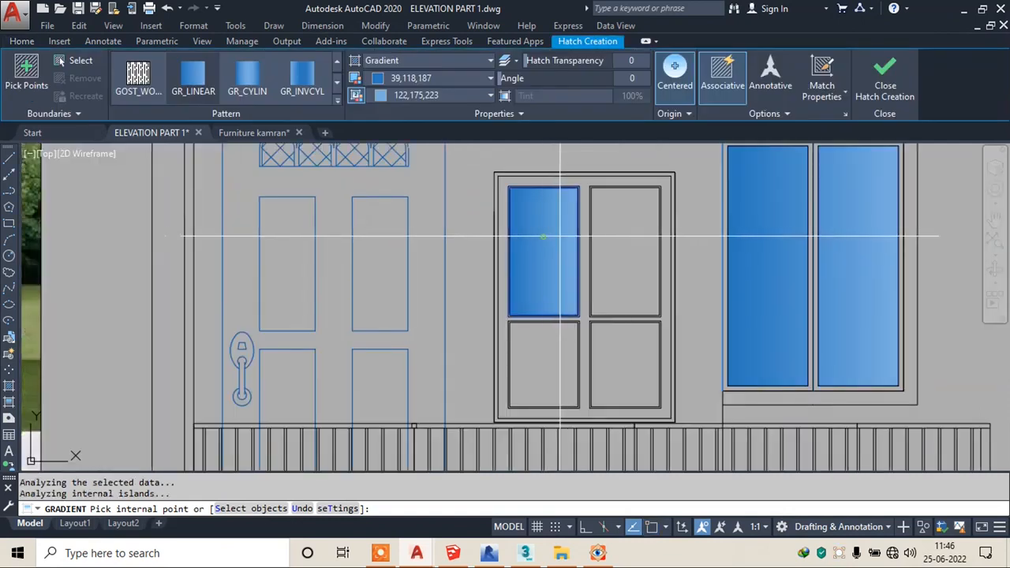
pyautogui.click(623, 250)
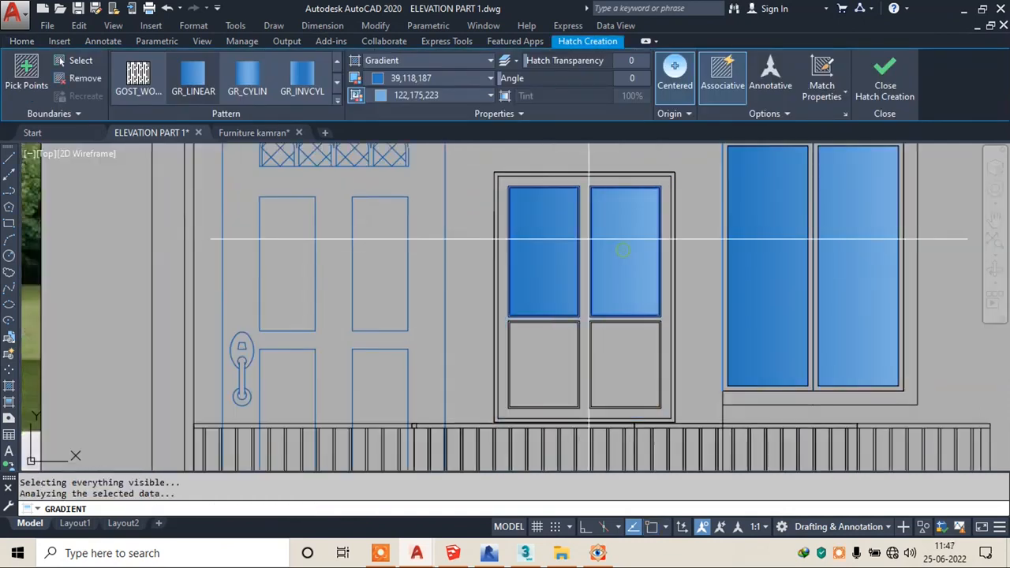
pyautogui.click(630, 359)
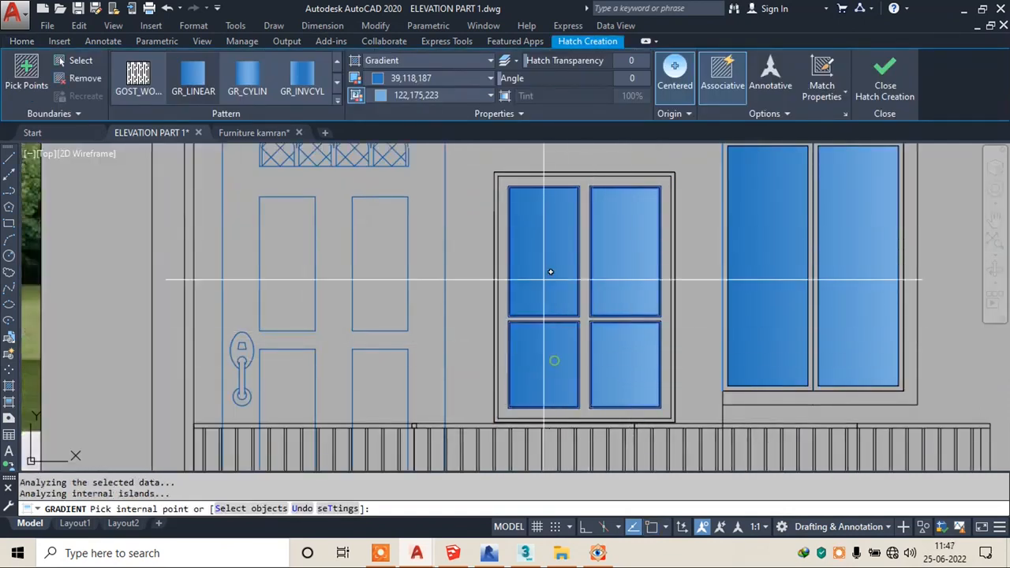
# - Fill the four panels of the balcony door with the same blue gradient, including the parts behind the railing
pyautogui.scroll(-5, 549, 272)
pyautogui.scroll(7, 513, 284)
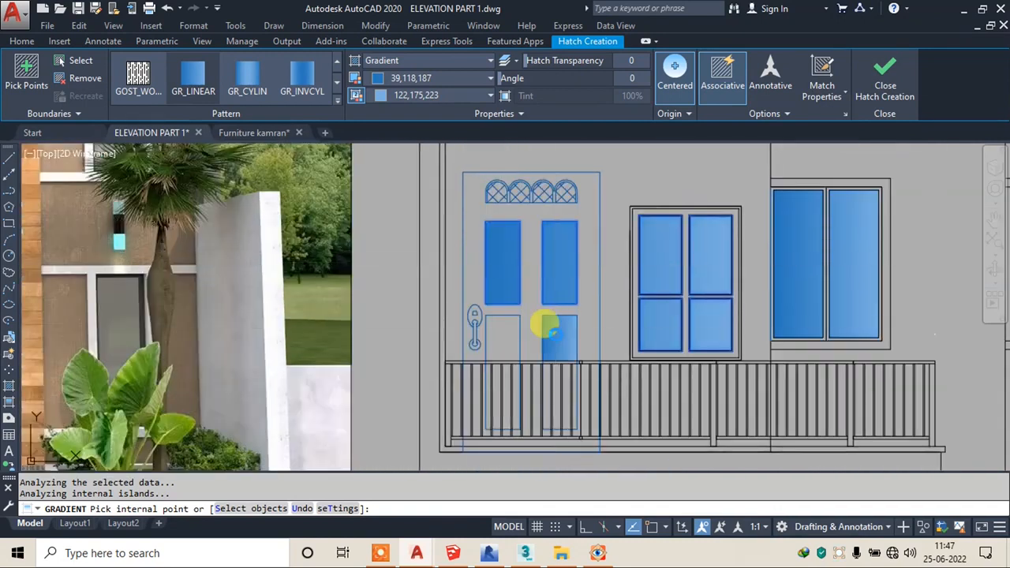
pyautogui.scroll(6, 471, 339)
pyautogui.scroll(-4, 471, 332)
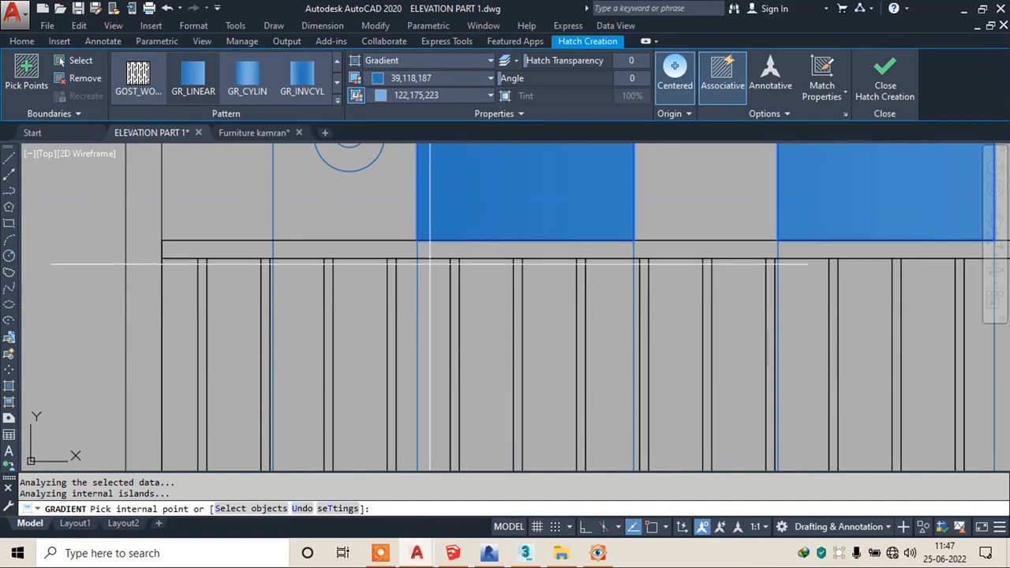
pyautogui.scroll(-7, 437, 272)
# - Fill the four panels of the ground-floor door with the same blue gradient and finish the hatch
pyautogui.moveTo(490, 386); pyautogui.dragTo(474, 203, button='middle')
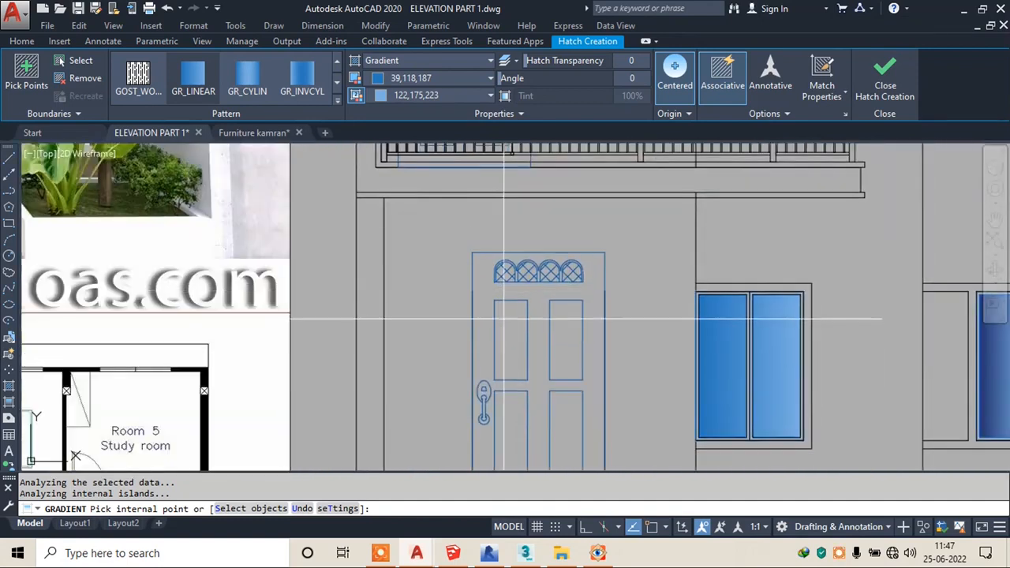
pyautogui.click(513, 325)
pyautogui.click(565, 325)
pyautogui.moveTo(548, 364); pyautogui.dragTo(534, 255, button='middle')
pyautogui.click(496, 332)
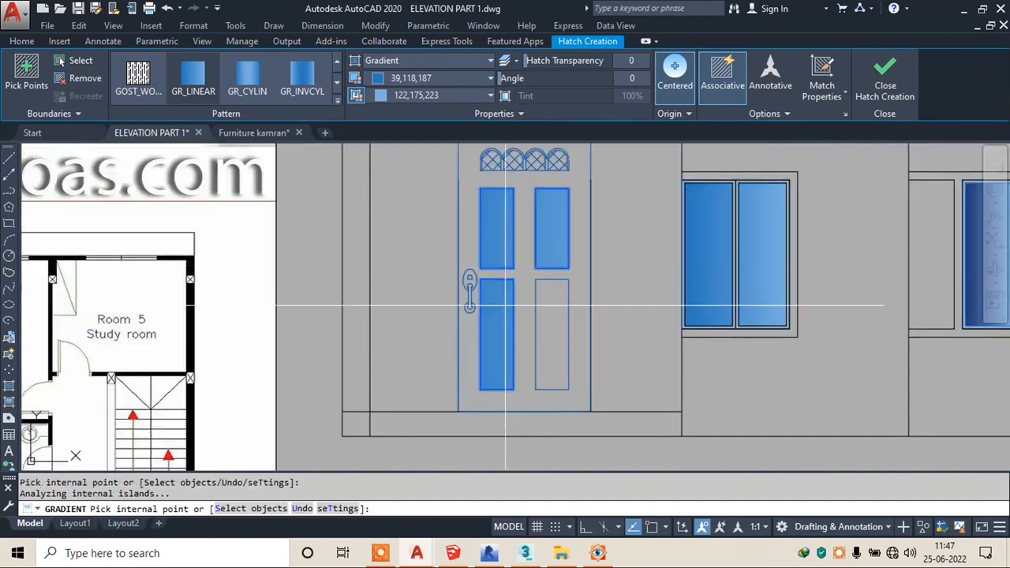
pyautogui.click(556, 311)
pyautogui.click(874, 90)
# - Outline the two upper panels of the balcony door with rectangles
pyautogui.scroll(-8, 592, 277)
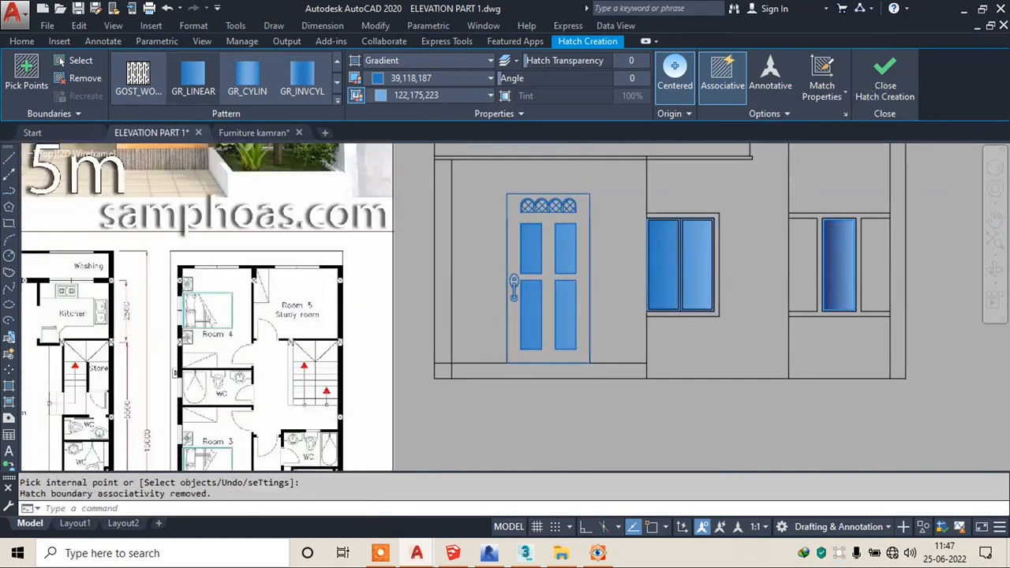
pyautogui.scroll(4, 593, 200)
pyautogui.scroll(2, 538, 218)
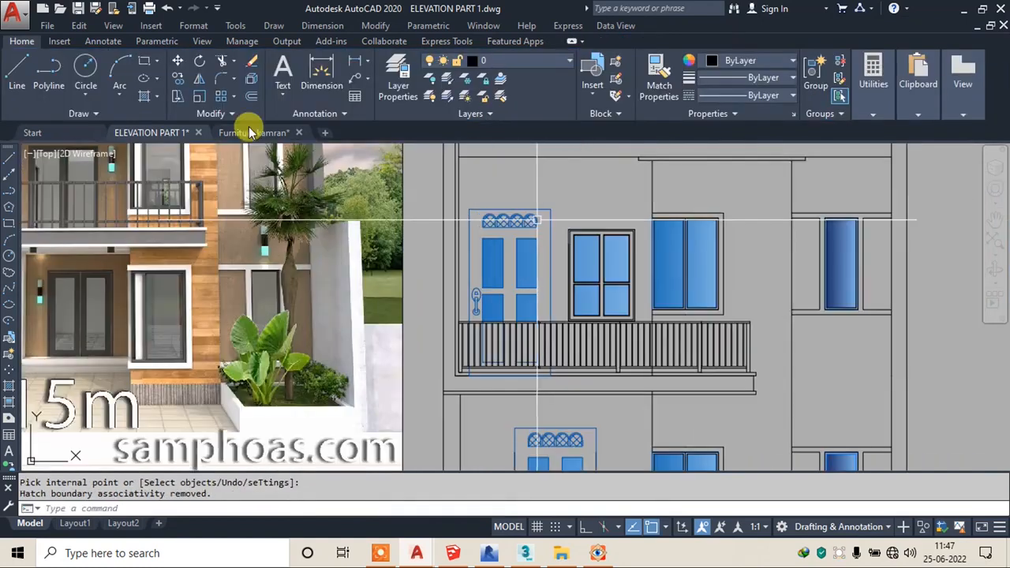
pyautogui.click(144, 61)
pyautogui.scroll(5, 483, 235)
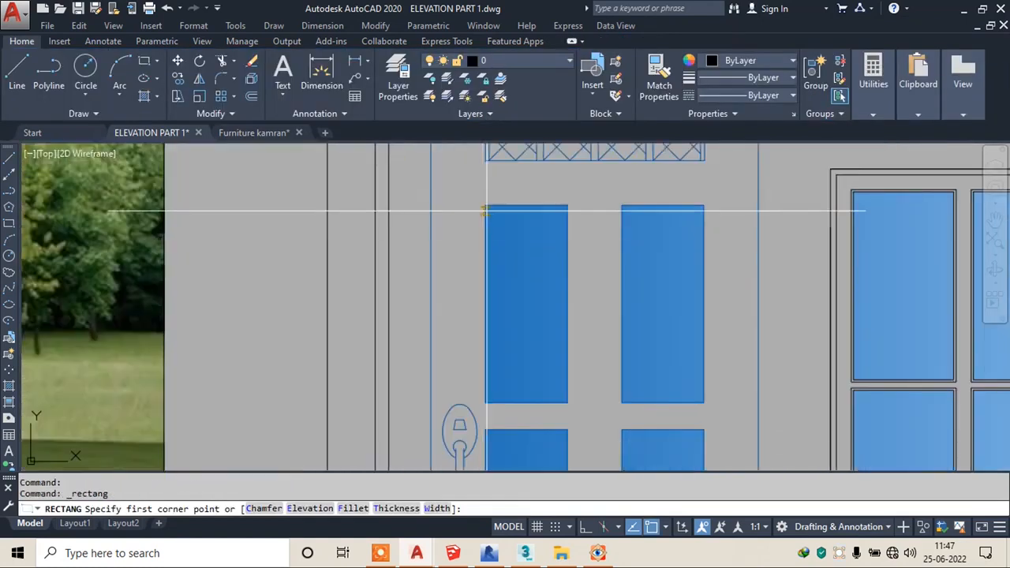
pyautogui.click(486, 207)
pyautogui.click(567, 402)
pyautogui.press('Escape')
pyautogui.press('Return')
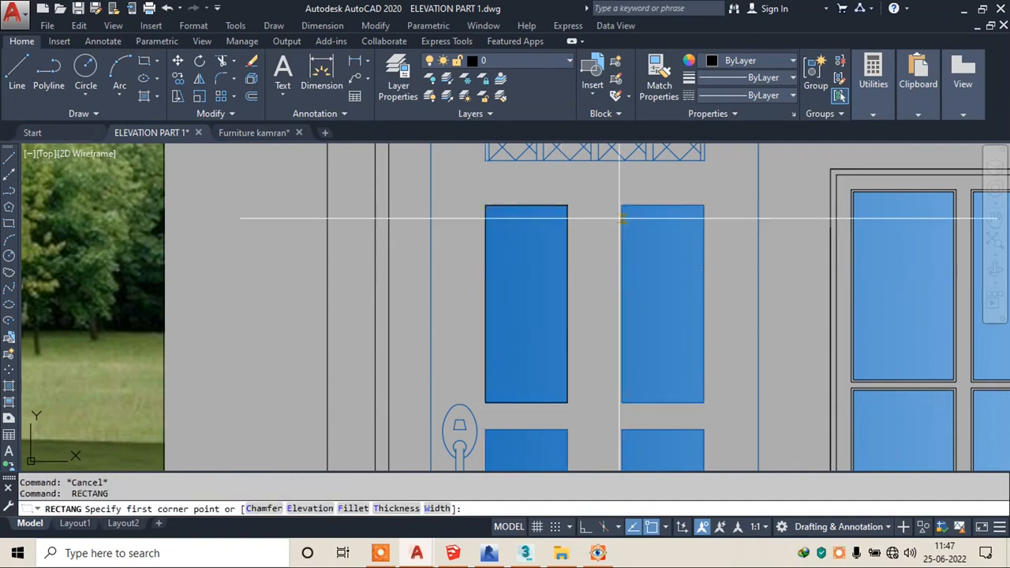
pyautogui.click(621, 206)
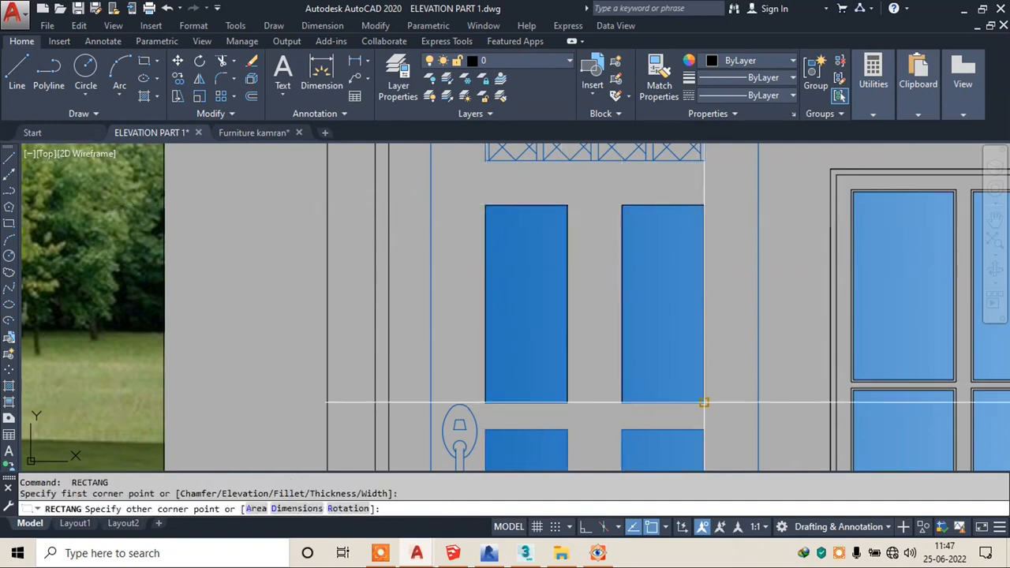
pyautogui.scroll(-4, 629, 320)
pyautogui.scroll(4, 523, 252)
pyautogui.press('Escape')
# - Outline the two lower panels of the balcony door with rectangles ending at the top of the railing
pyautogui.press('Return')
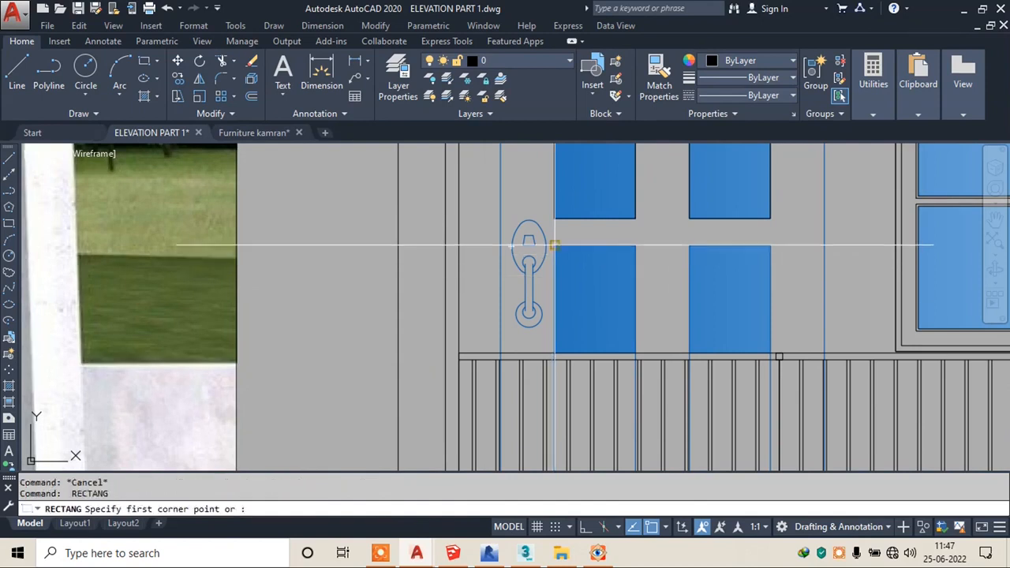
pyautogui.click(554, 245)
pyautogui.scroll(6, 619, 360)
pyautogui.click(635, 353)
pyautogui.scroll(-6, 635, 353)
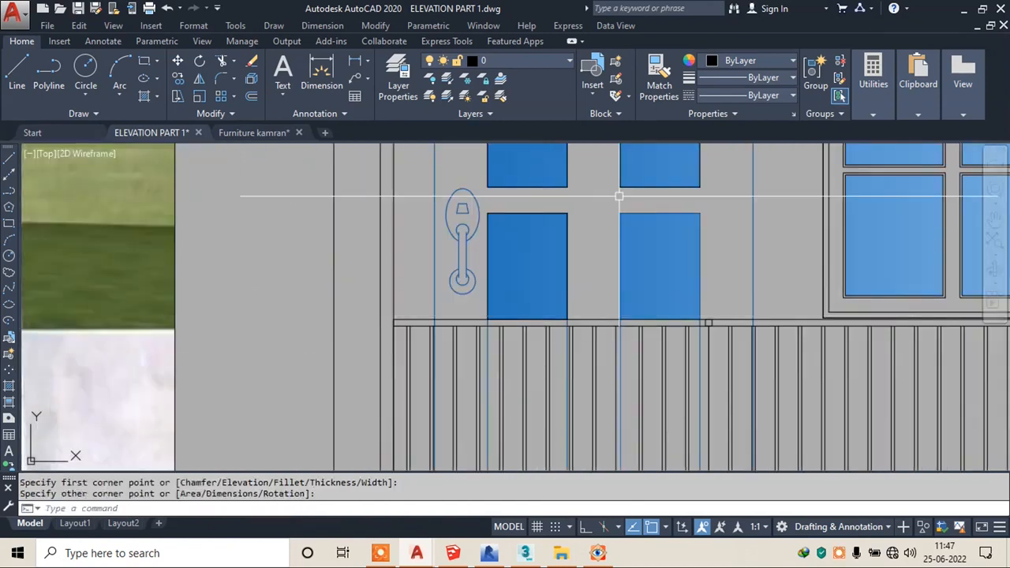
pyautogui.press('Return')
pyautogui.click(620, 213)
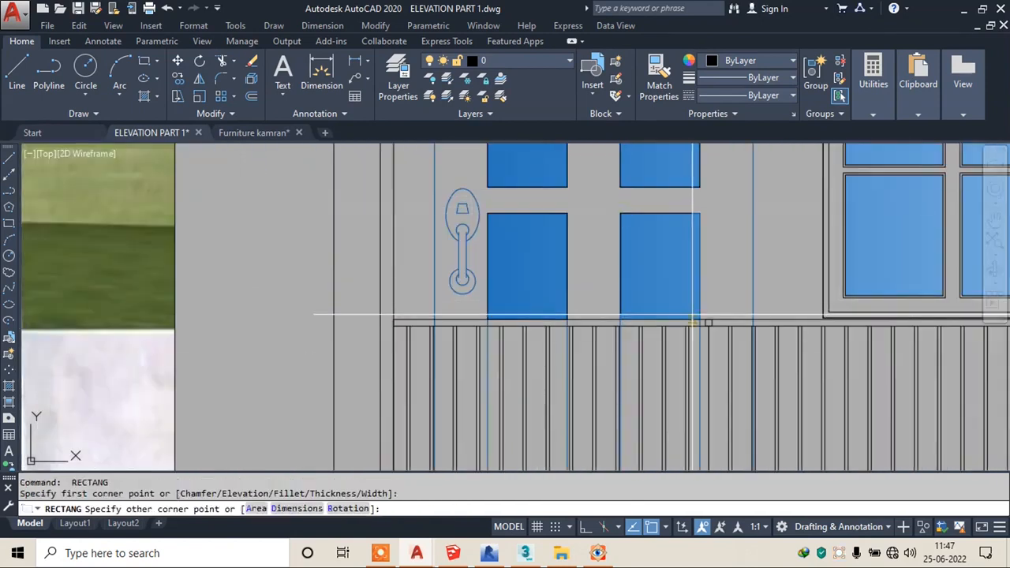
pyautogui.scroll(-6, 699, 319)
pyautogui.press('Escape')
# - Outline the two upper panels of the ground-floor door with rectangles
pyautogui.scroll(4, 554, 283)
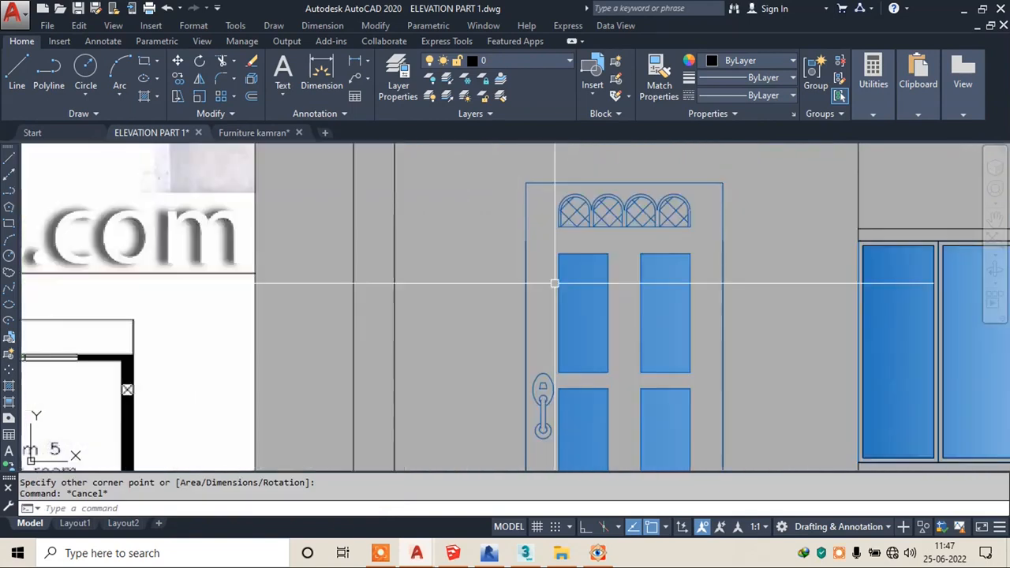
pyautogui.press('Return')
pyautogui.click(558, 254)
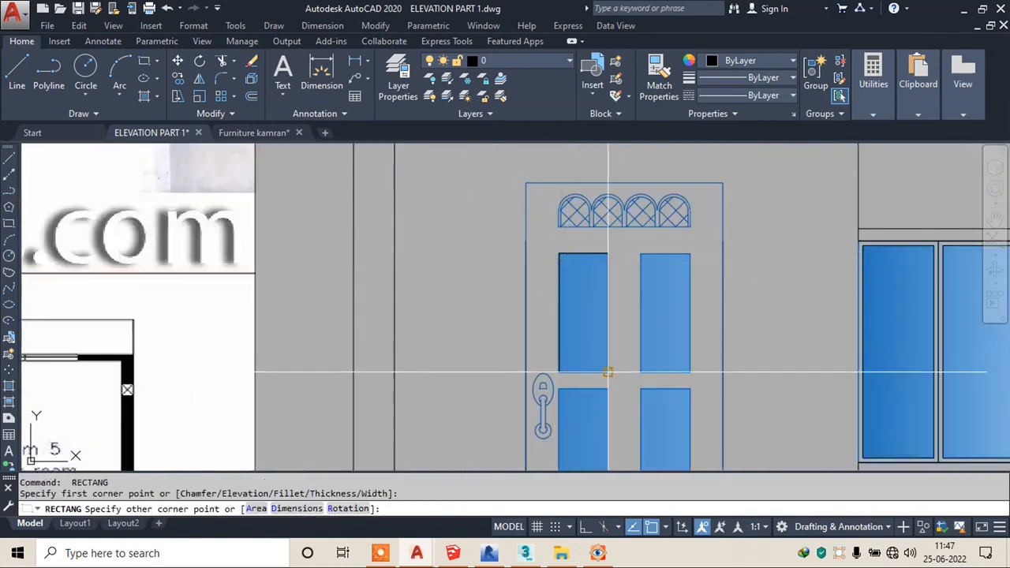
pyautogui.click(607, 371)
pyautogui.press('Escape')
pyautogui.press('Return')
pyautogui.click(641, 254)
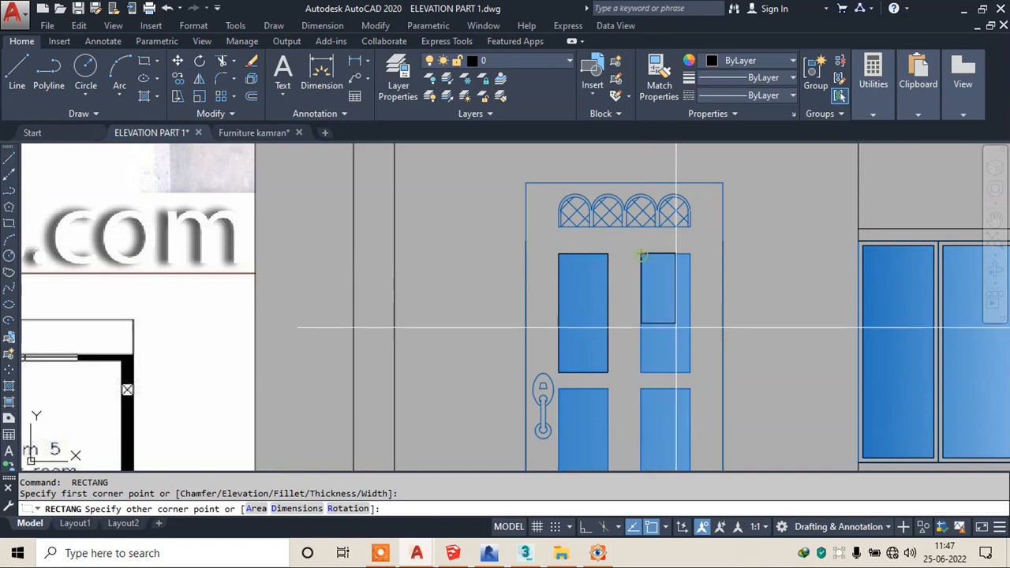
pyautogui.click(690, 372)
pyautogui.moveTo(587, 379); pyautogui.dragTo(548, 244, button='middle')
pyautogui.press('Escape')
# - Outline the two lower panels of the ground-floor door with rectangles
pyautogui.press('Return')
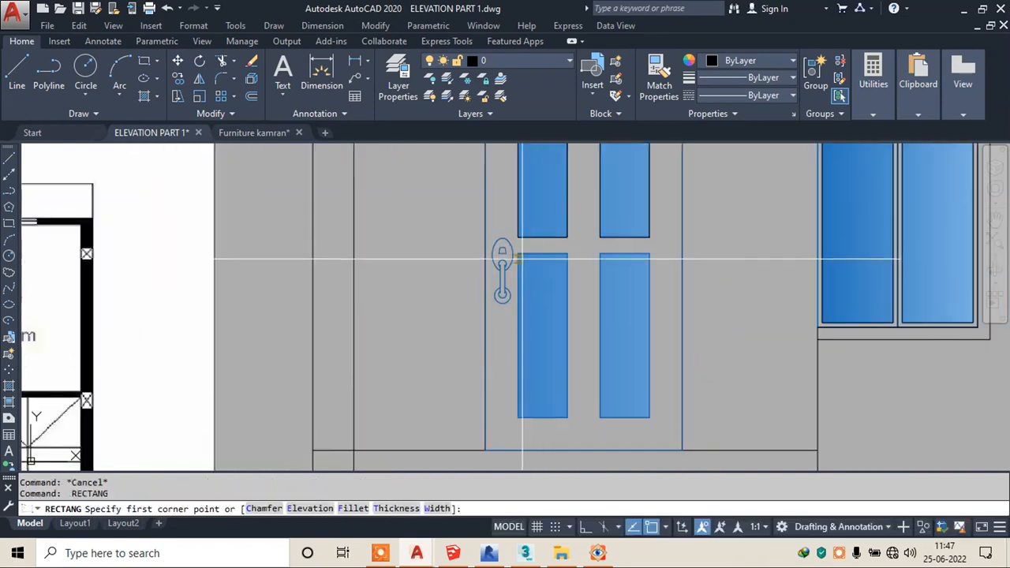
pyautogui.click(518, 253)
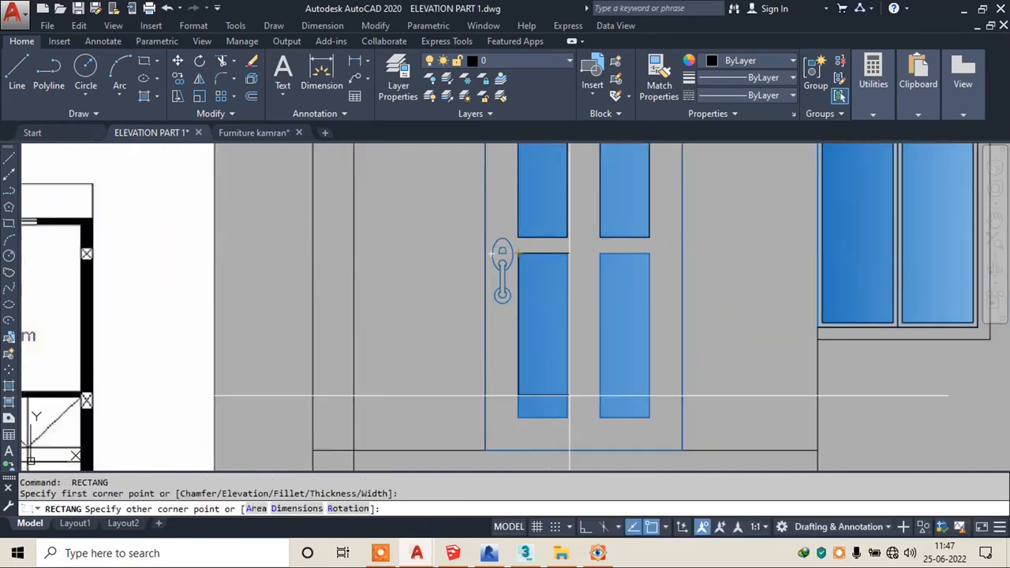
pyautogui.click(568, 417)
pyautogui.press('Escape')
pyautogui.press('Return')
pyautogui.click(601, 253)
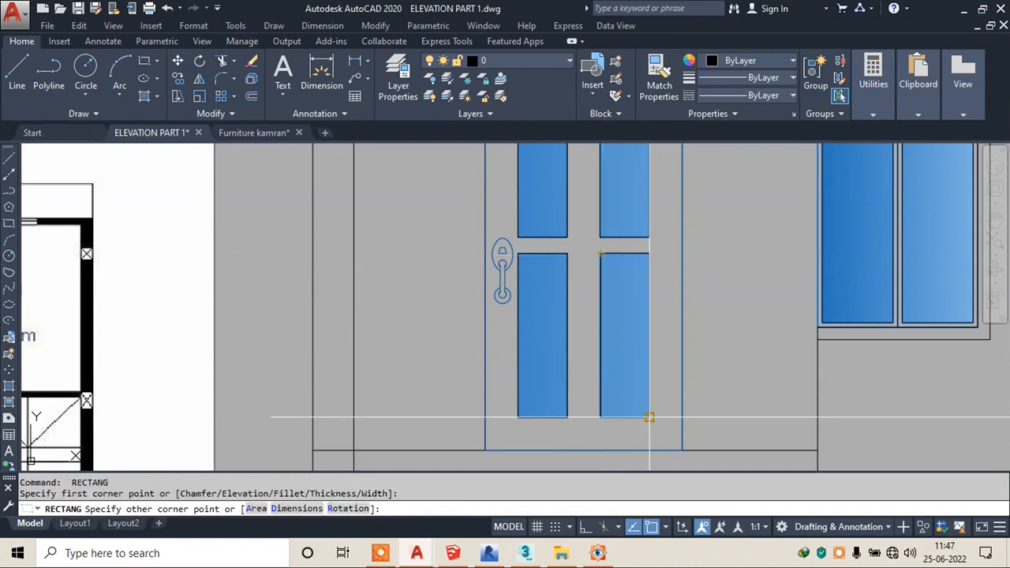
pyautogui.click(648, 416)
# - Fill the border band along the top and right edge of the elevation with a grey gradient of colours 8 and 9
pyautogui.scroll(-6, 649, 417)
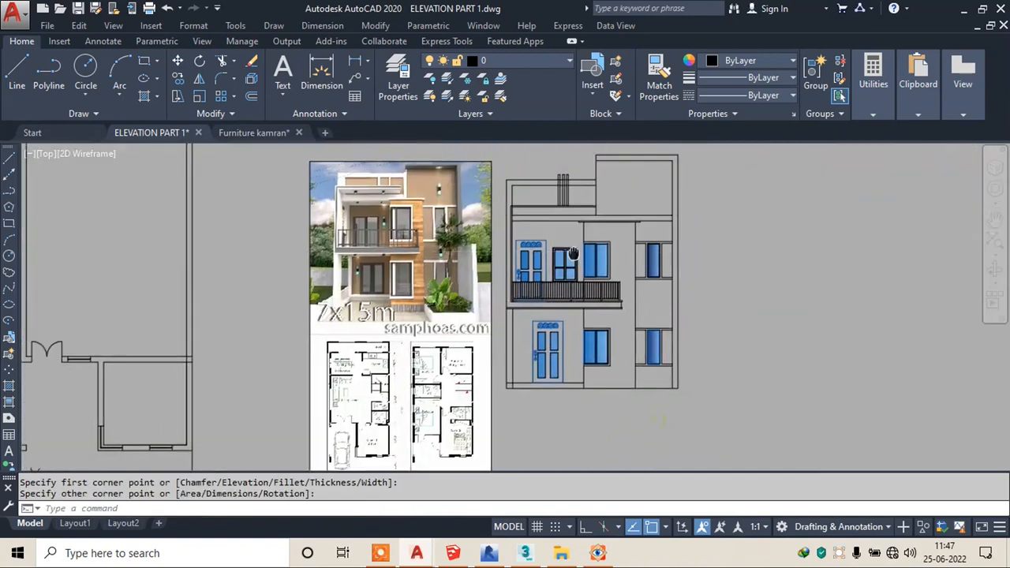
pyautogui.scroll(2, 574, 234)
pyautogui.moveTo(573, 234); pyautogui.dragTo(570, 298, button='middle')
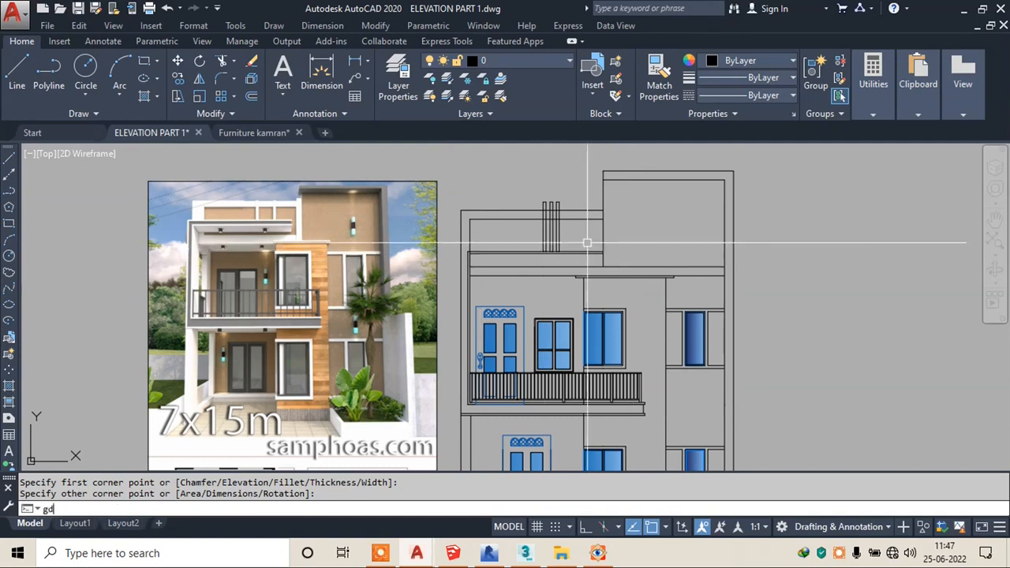
pyautogui.press('Return')
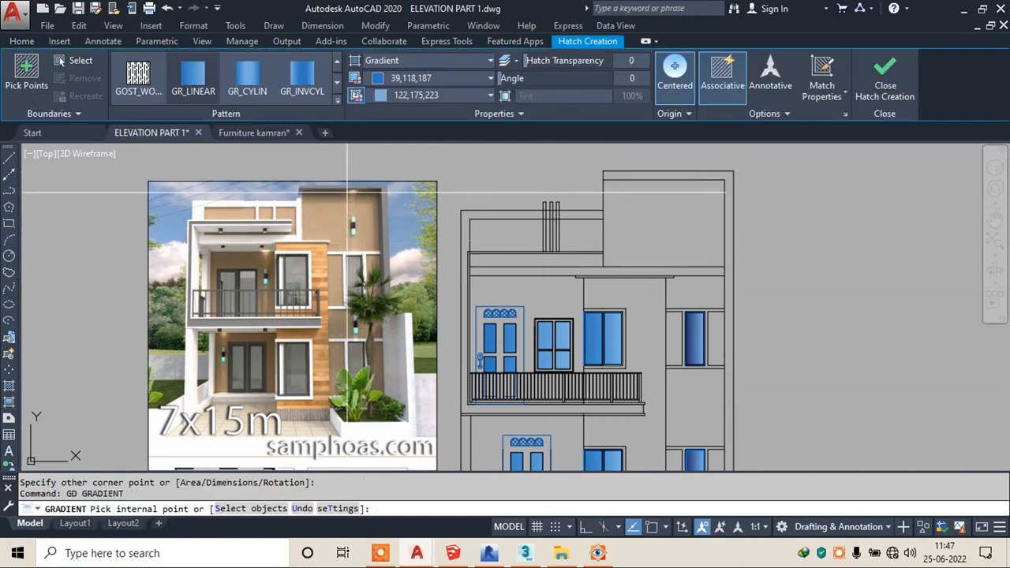
pyautogui.click(422, 80)
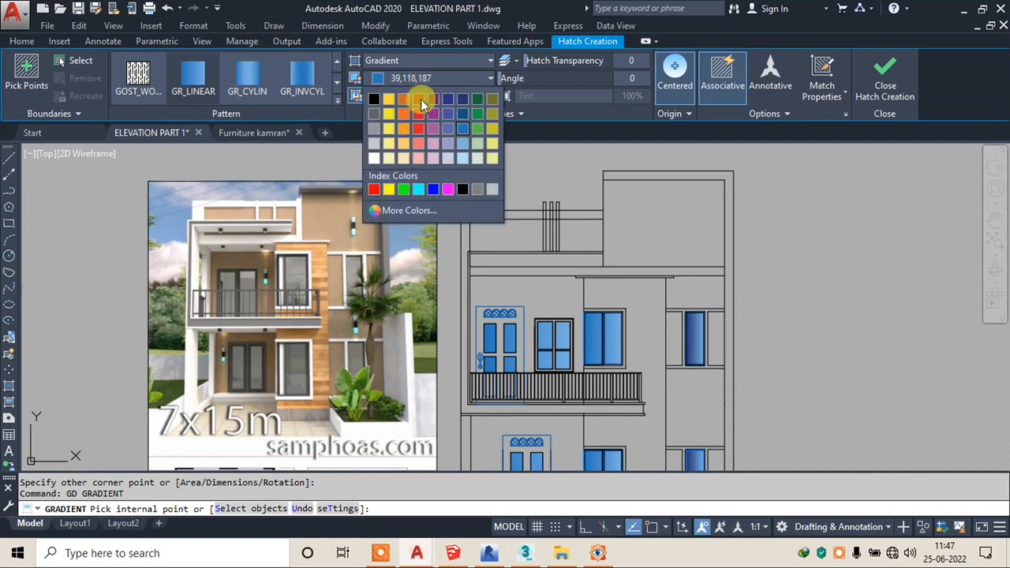
pyautogui.click(478, 190)
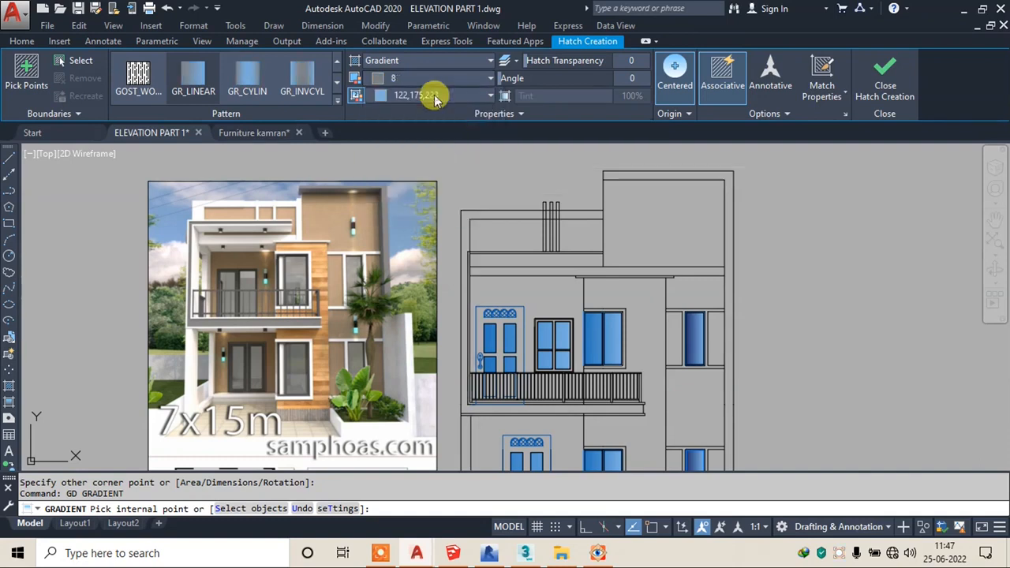
pyautogui.click(434, 96)
pyautogui.click(494, 206)
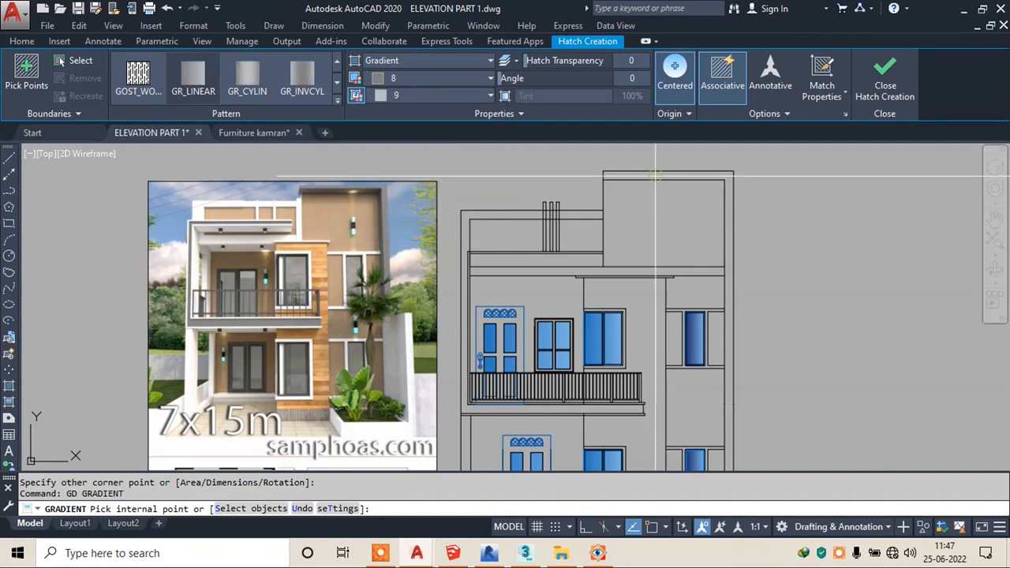
pyautogui.click(717, 177)
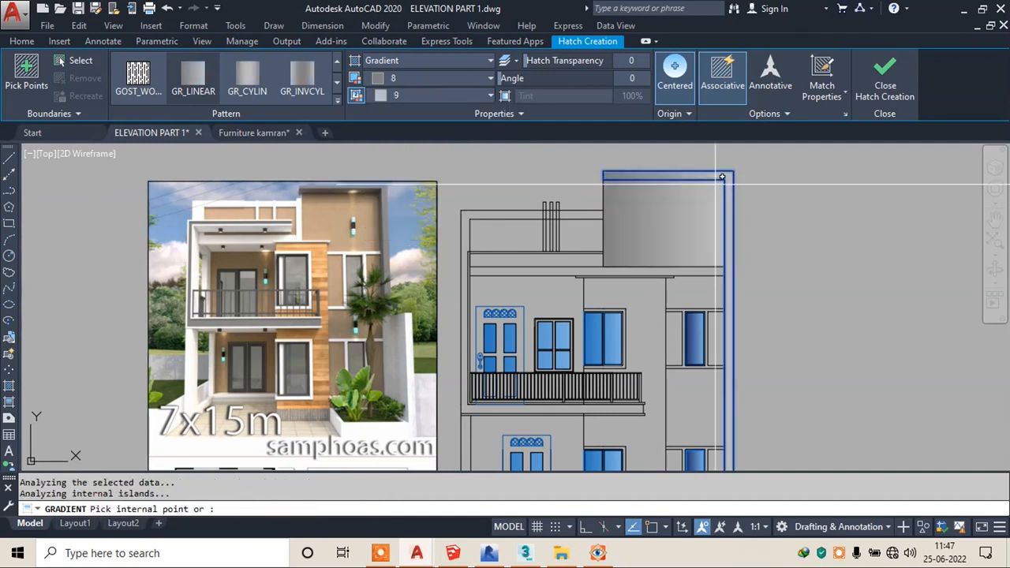
pyautogui.scroll(-2, 621, 202)
pyautogui.click(868, 88)
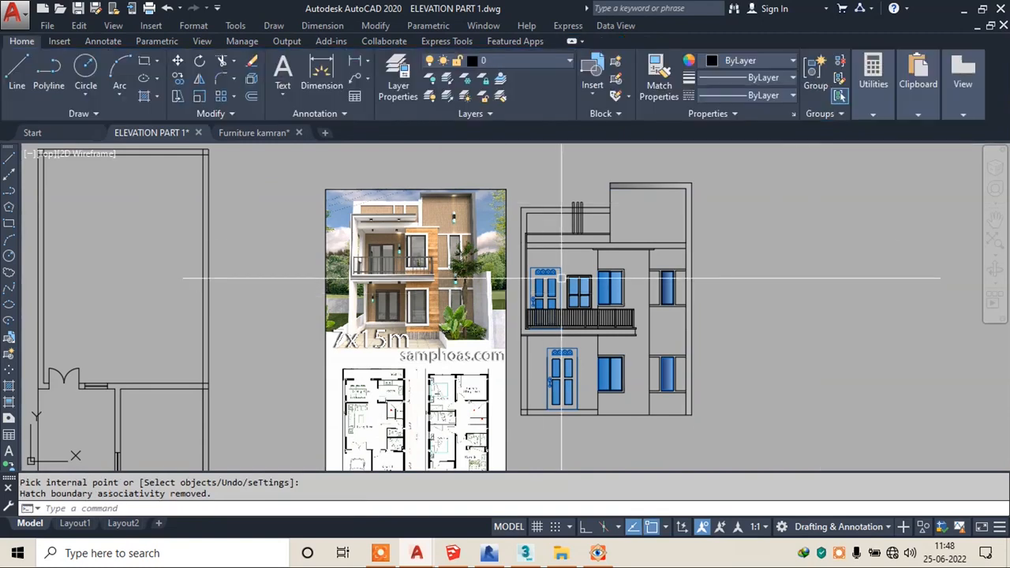
# - Fill the wall strip around the two wide windows with a gradient using orange 205,105,40 for both colours
pyautogui.scroll(2, 599, 280)
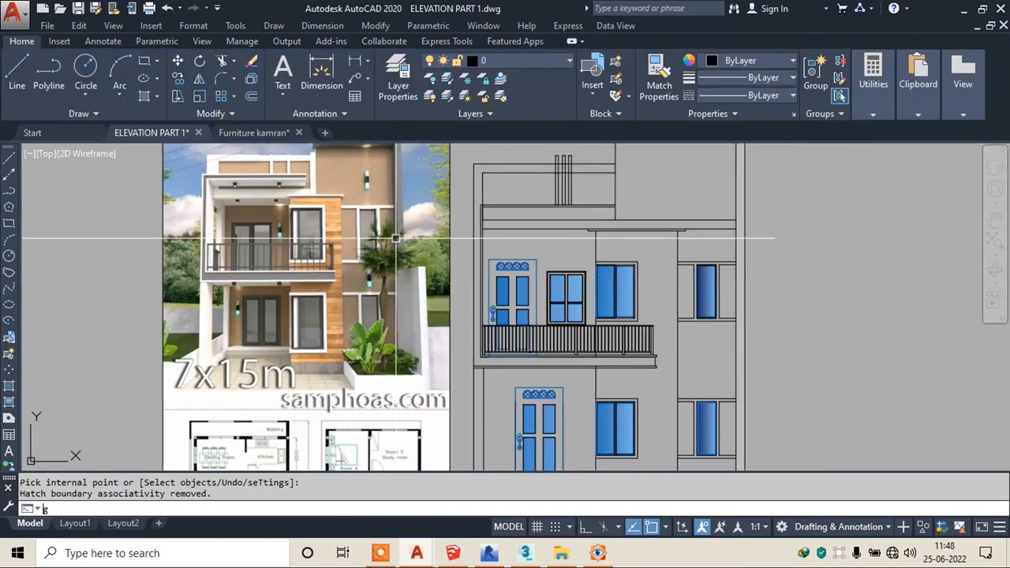
pyautogui.press('Return')
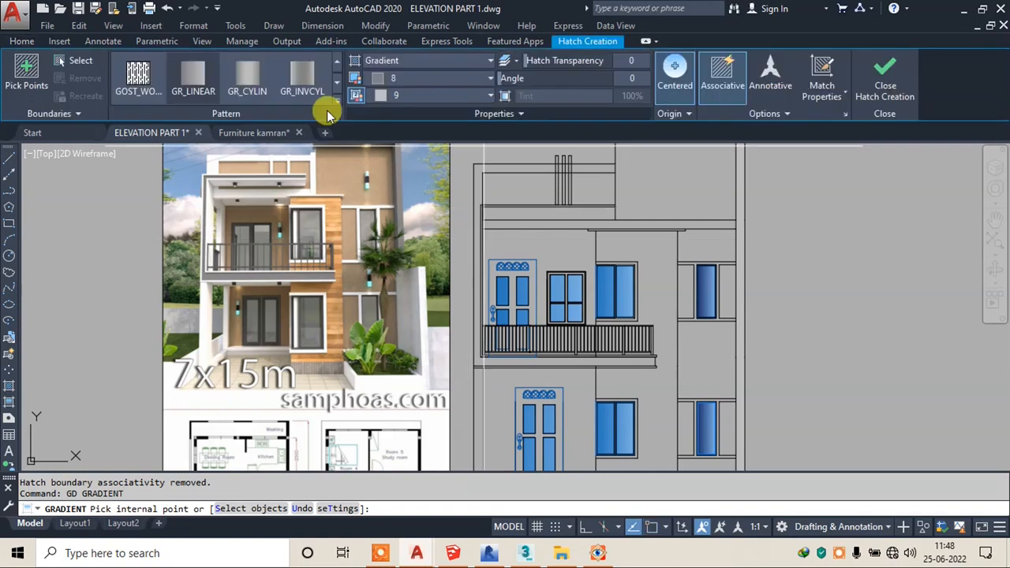
pyautogui.click(409, 78)
pyautogui.click(404, 101)
pyautogui.click(405, 99)
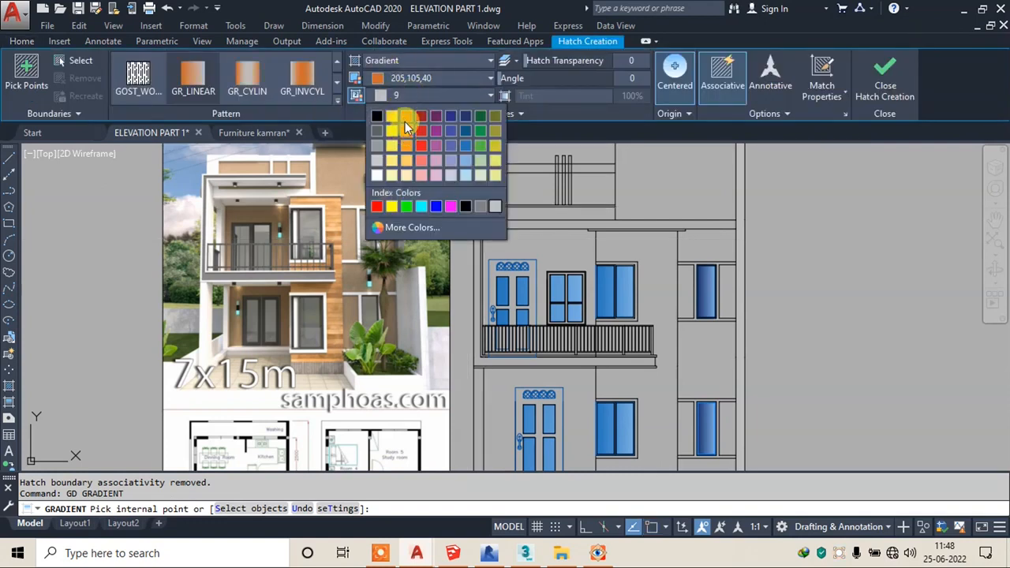
pyautogui.click(405, 118)
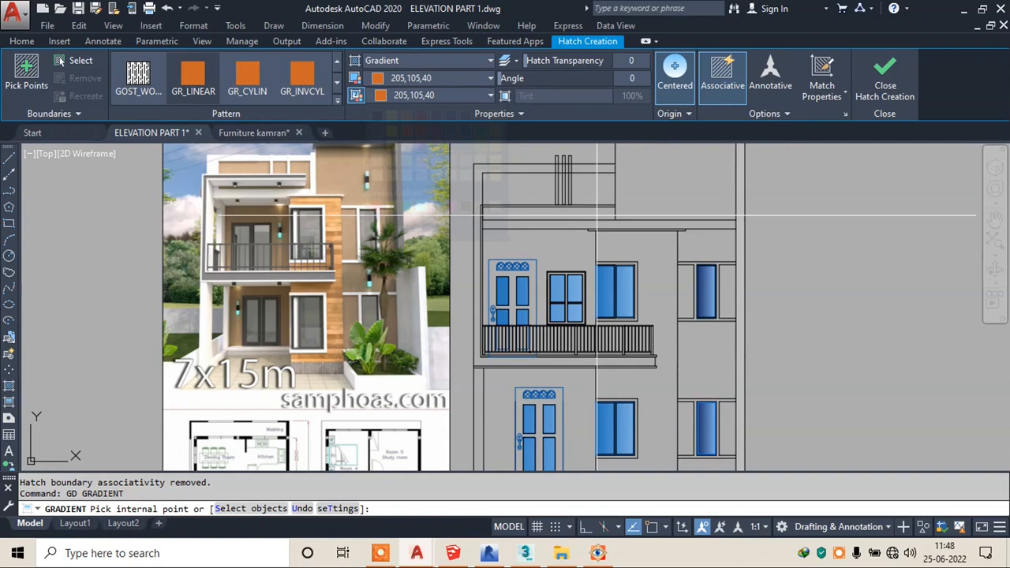
pyautogui.click(651, 238)
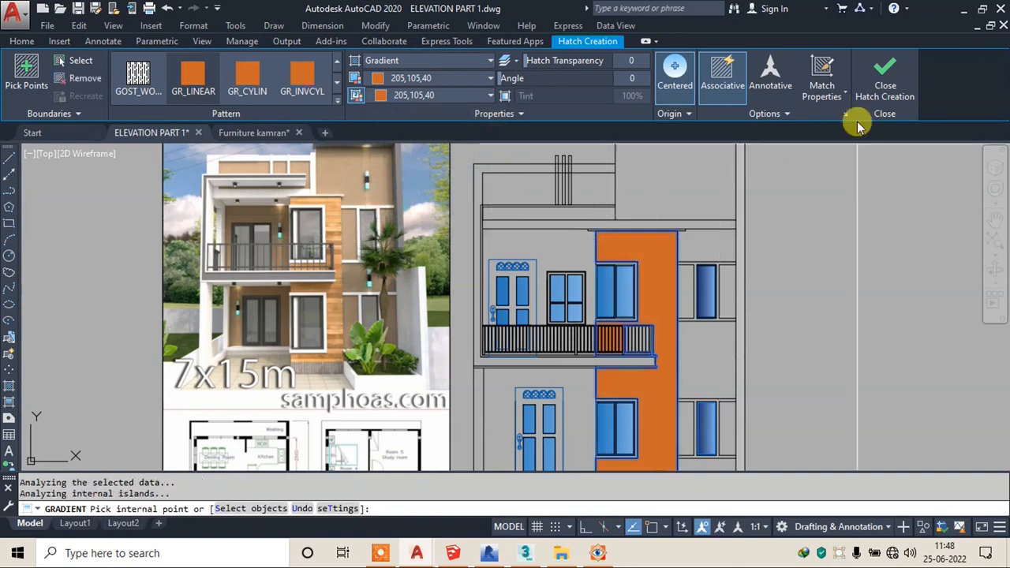
pyautogui.click(882, 79)
pyautogui.scroll(-1, 744, 193)
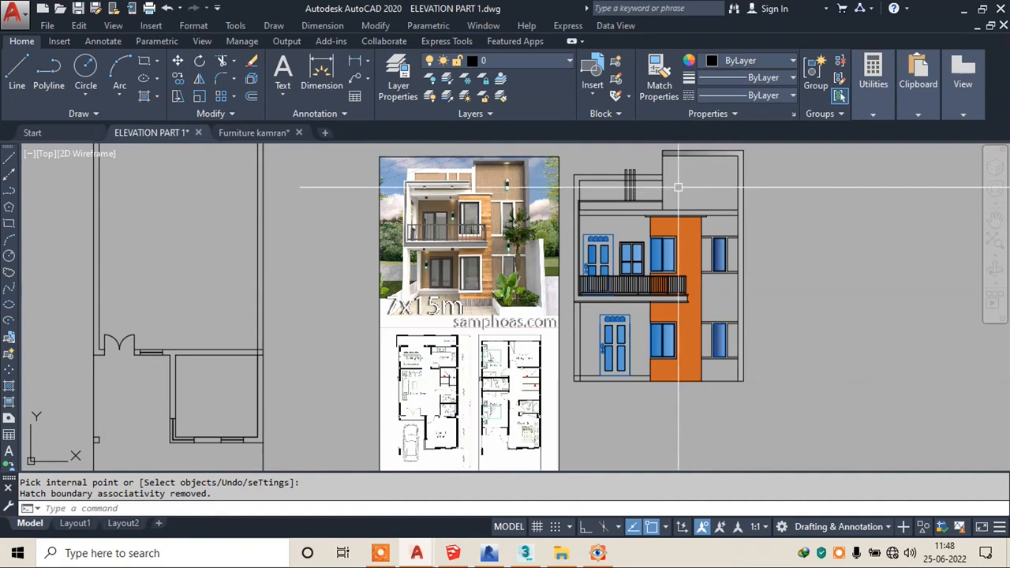
pyautogui.scroll(2, 678, 188)
pyautogui.scroll(-2, 568, 262)
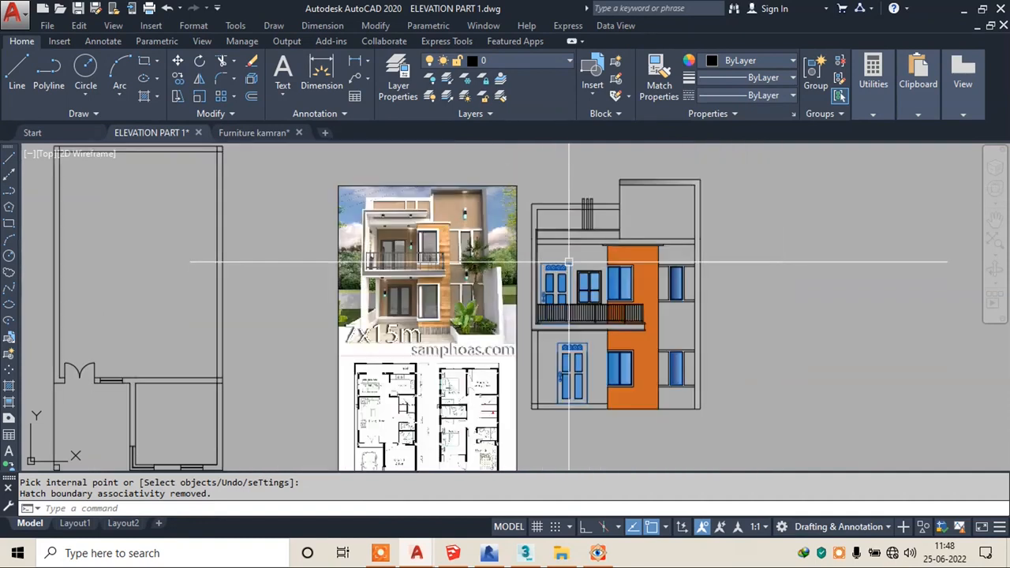
pyautogui.scroll(2, 686, 300)
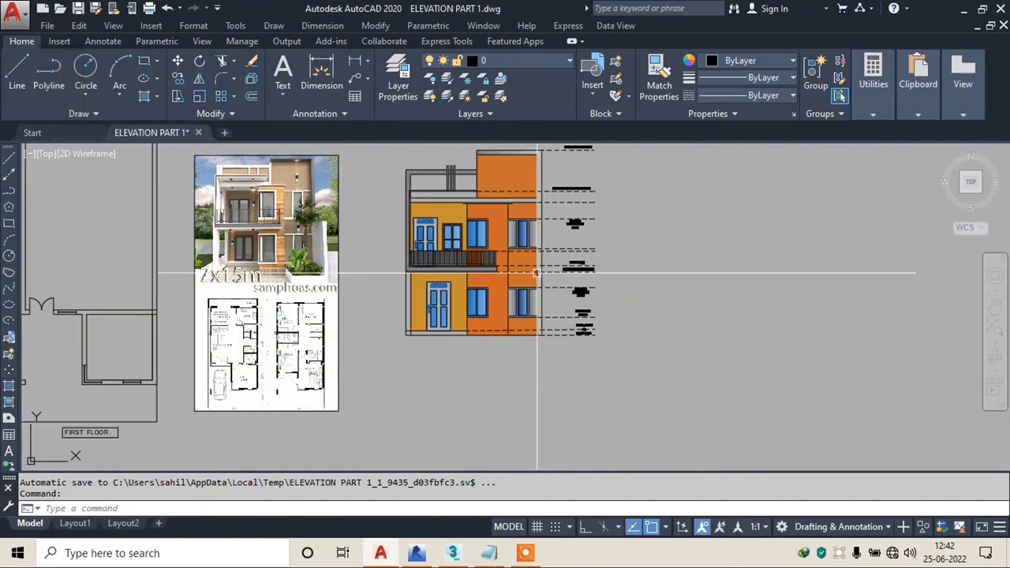
# - Switch to the untitled Notepad note about giving detail in an elevation
pyautogui.scroll(2, 505, 233)
pyautogui.click(489, 552)
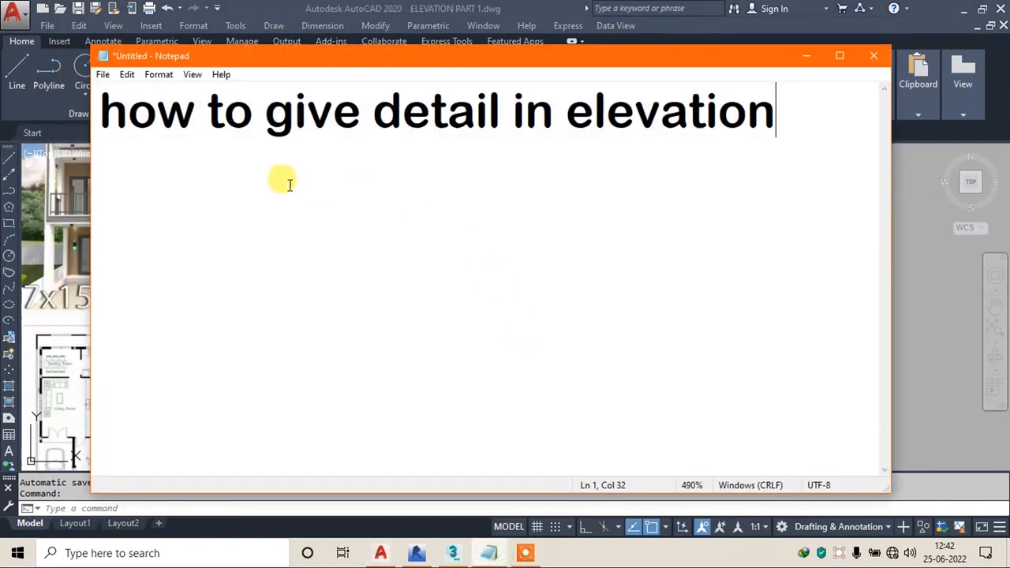
# - Return to the AutoCAD drawing and examine the level labels beside the elevation, from ground level up to the mummty level
pyautogui.click(803, 60)
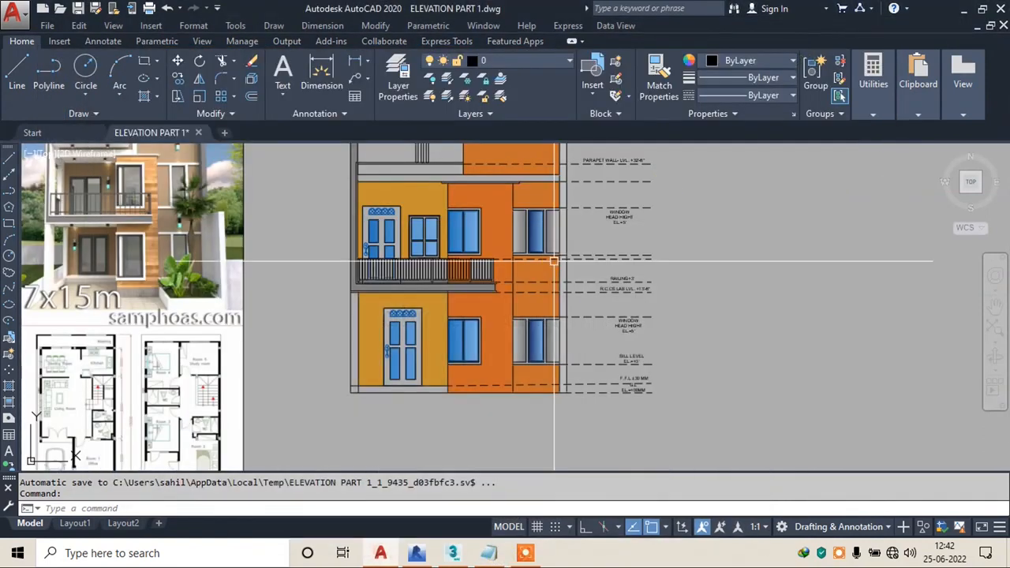
pyautogui.moveTo(541, 242)
pyautogui.mouseDown(button='middle')
pyautogui.moveTo(513, 264)
pyautogui.moveTo(535, 251)
pyautogui.mouseUp(button='middle')
pyautogui.scroll(4, 509, 338)
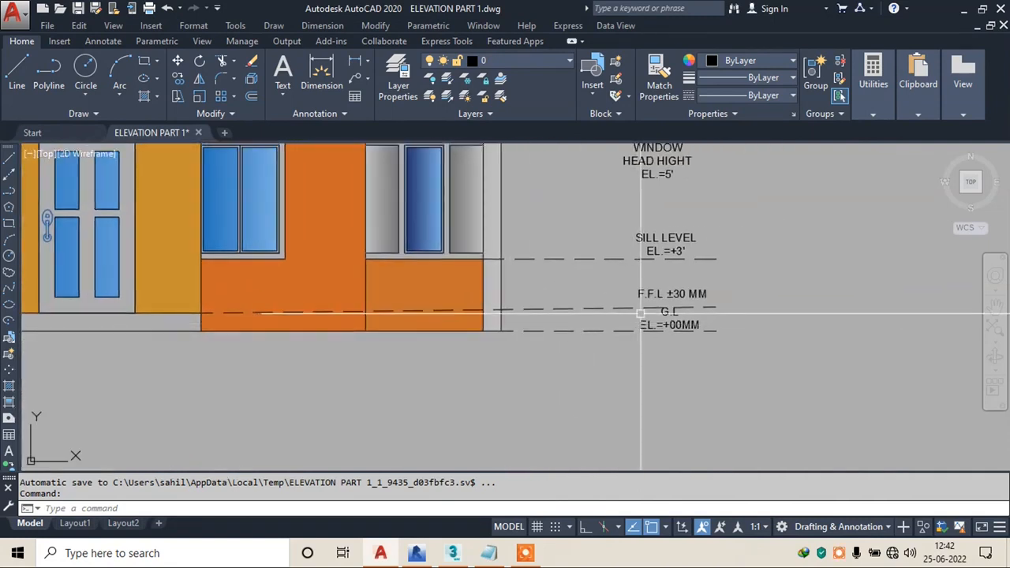
pyautogui.scroll(2, 663, 329)
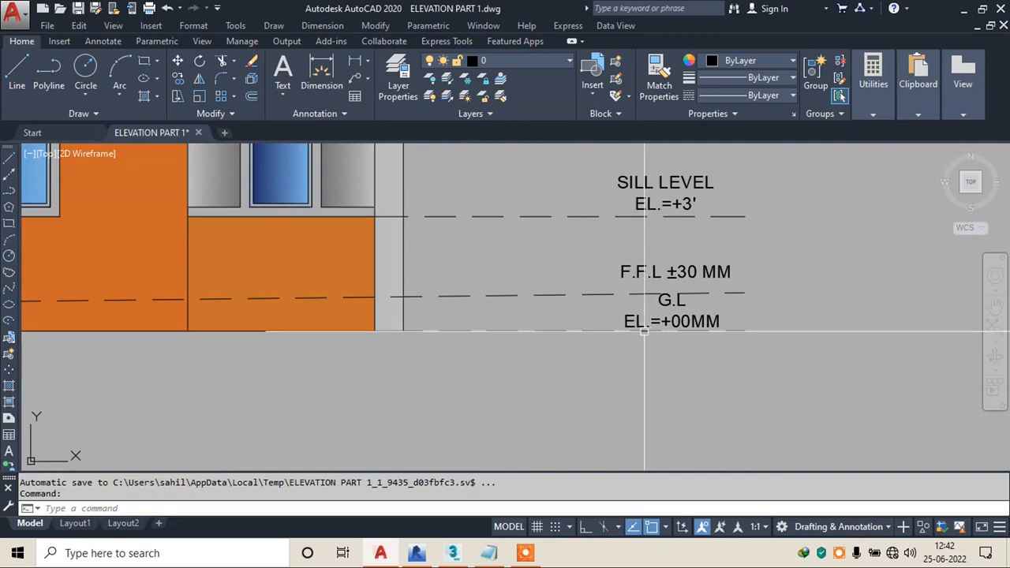
pyautogui.moveTo(665, 301); pyautogui.dragTo(670, 362, button='middle')
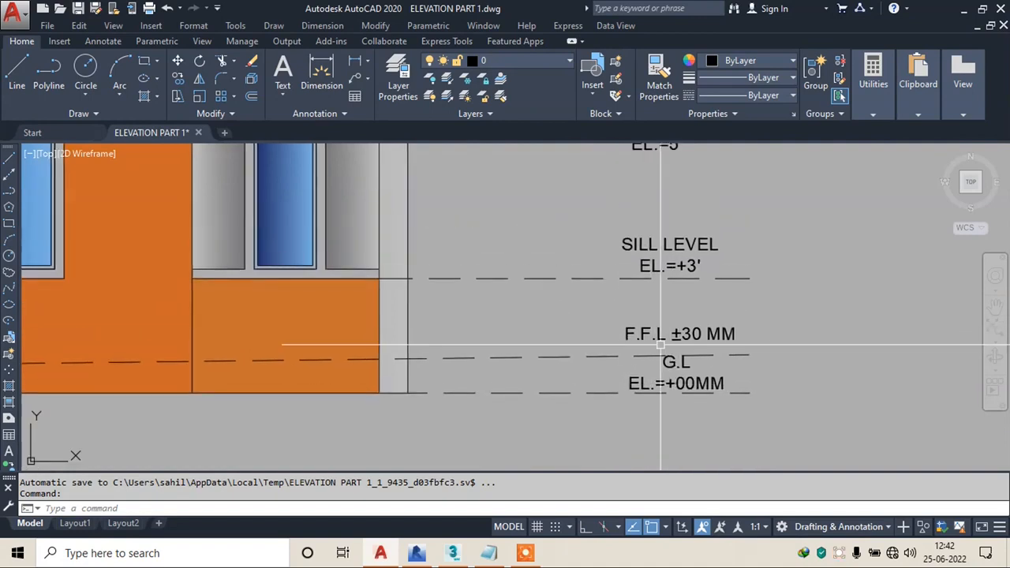
pyautogui.moveTo(649, 325); pyautogui.dragTo(694, 384, button='middle')
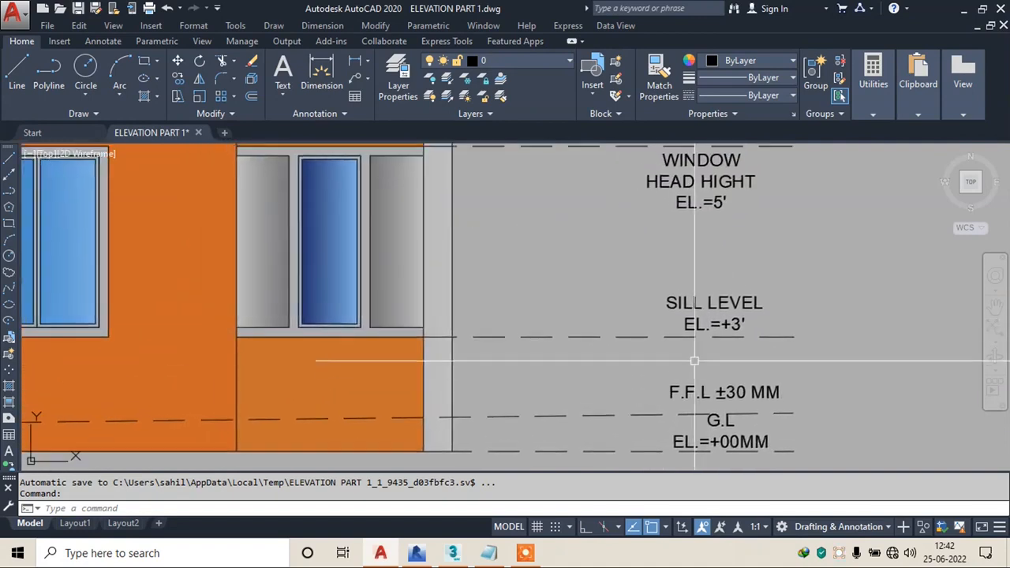
pyautogui.scroll(-2, 694, 360)
pyautogui.moveTo(557, 318); pyautogui.dragTo(565, 364, button='middle')
pyautogui.scroll(2, 580, 276)
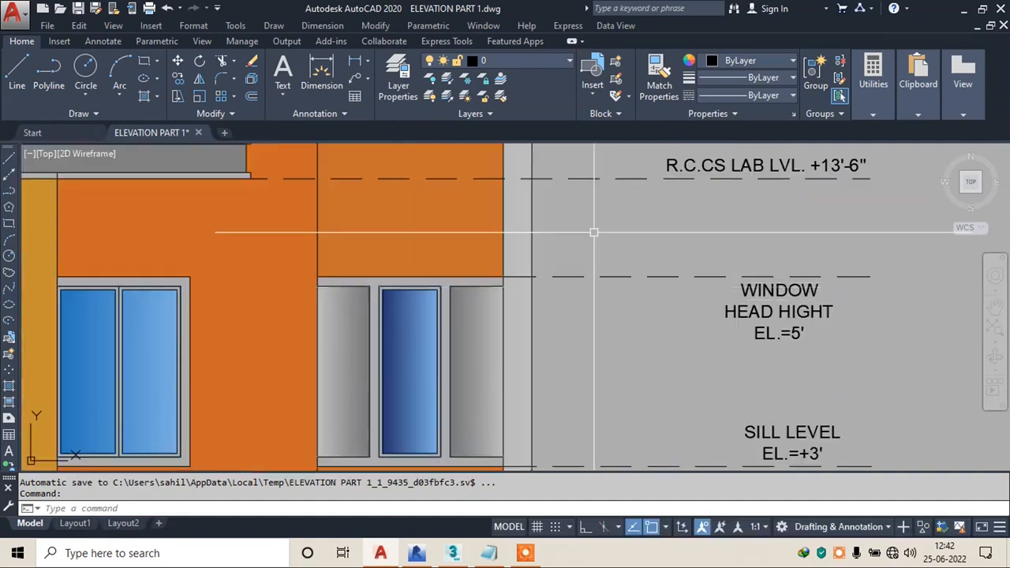
pyautogui.moveTo(591, 225); pyautogui.dragTo(579, 287, button='middle')
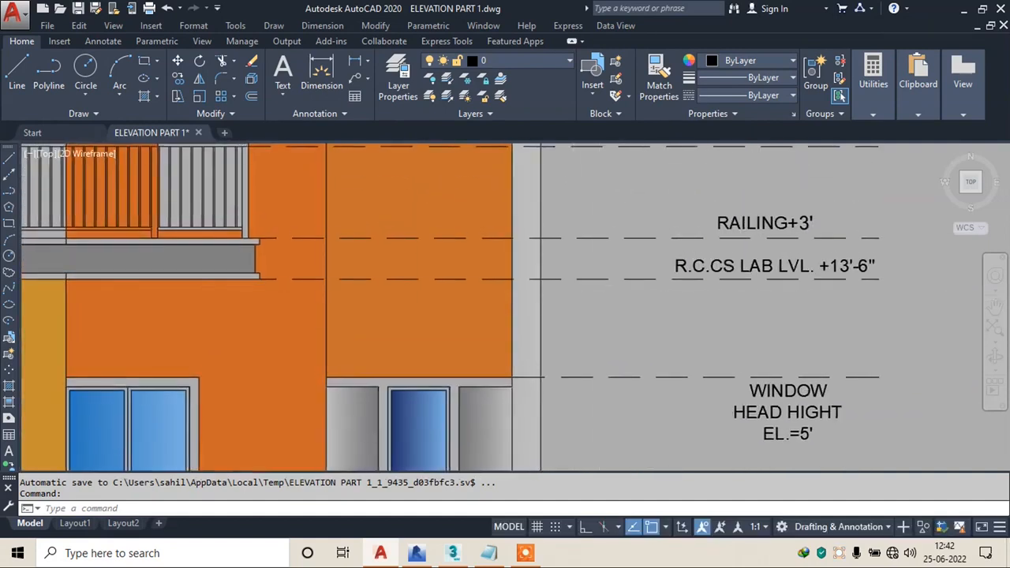
pyautogui.scroll(-2, 533, 375)
pyautogui.scroll(2, 621, 305)
pyautogui.scroll(-2, 583, 295)
pyautogui.moveTo(572, 251)
pyautogui.mouseDown(button='middle')
pyautogui.moveTo(595, 273)
pyautogui.moveTo(623, 347)
pyautogui.mouseUp(button='middle')
pyautogui.moveTo(643, 206); pyautogui.dragTo(646, 341, button='middle')
pyautogui.moveTo(628, 263); pyautogui.dragTo(647, 331, button='middle')
pyautogui.moveTo(632, 239); pyautogui.dragTo(637, 279, button='middle')
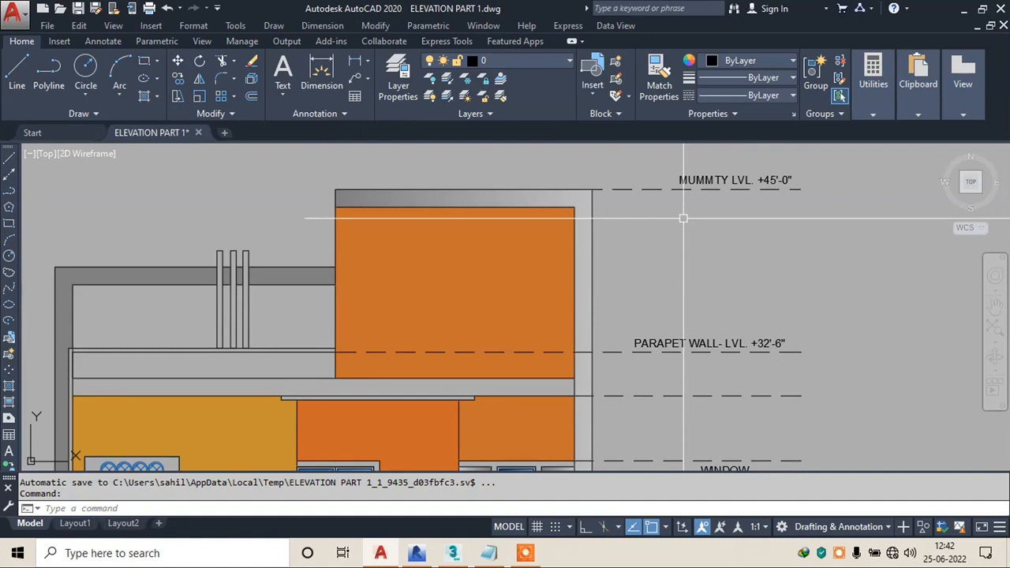
pyautogui.scroll(-5, 683, 219)
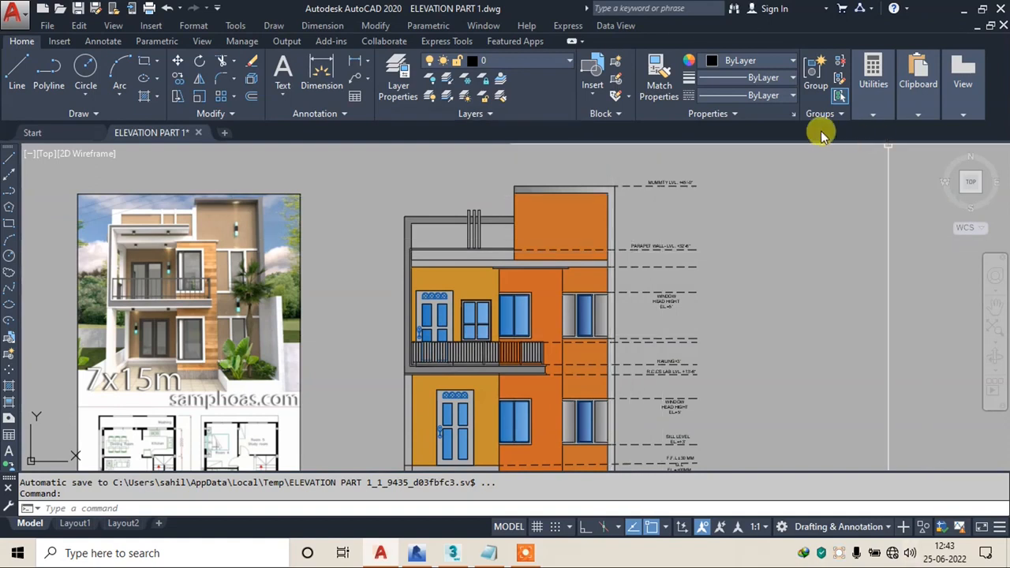
pyautogui.scroll(5, 635, 224)
pyautogui.scroll(-3, 624, 227)
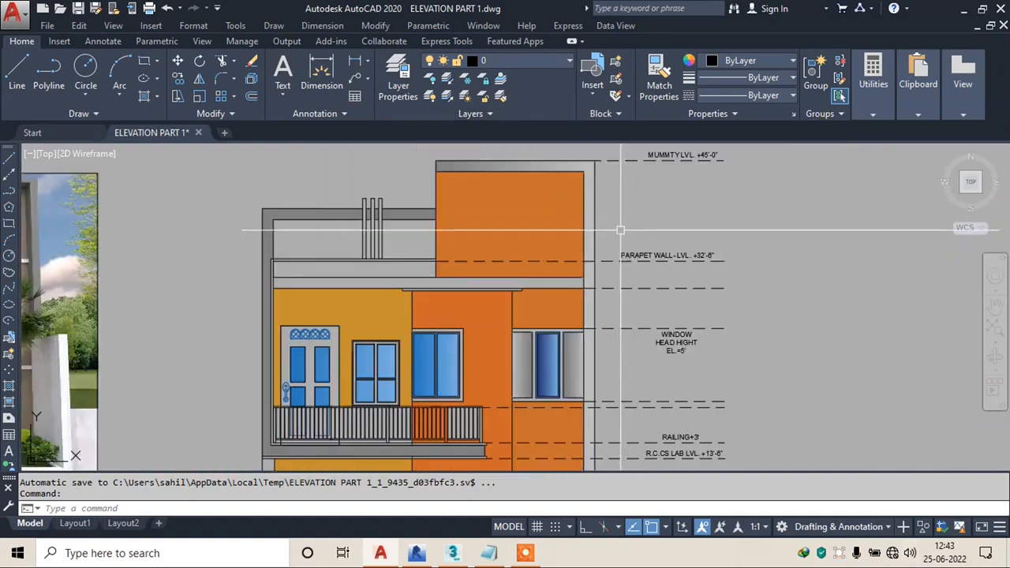
pyautogui.moveTo(644, 386); pyautogui.dragTo(627, 222, button='middle')
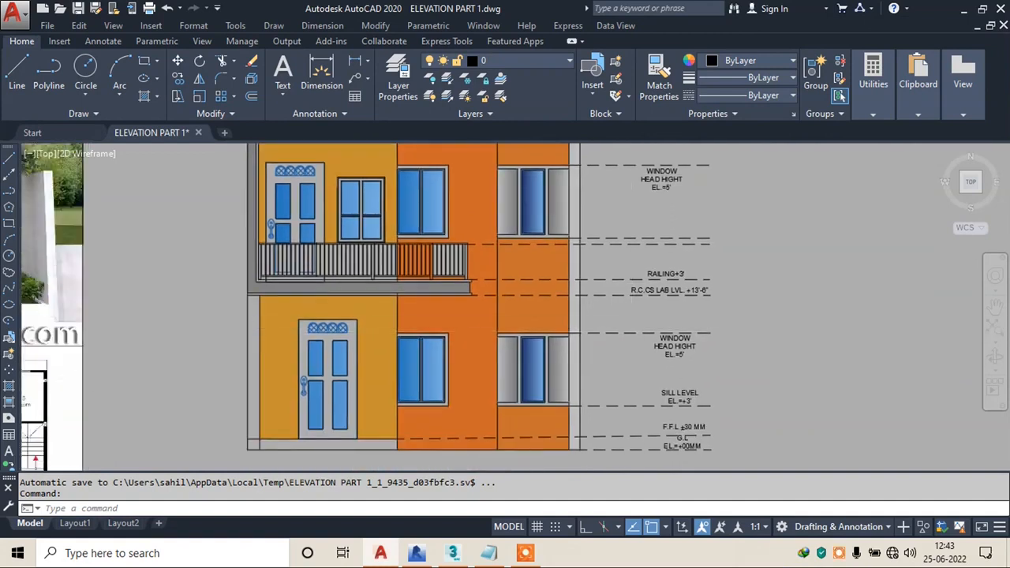
pyautogui.moveTo(645, 404); pyautogui.dragTo(646, 322, button='middle')
pyautogui.scroll(2, 646, 322)
pyautogui.scroll(-2, 540, 269)
pyautogui.moveTo(426, 152); pyautogui.dragTo(543, 252, button='middle')
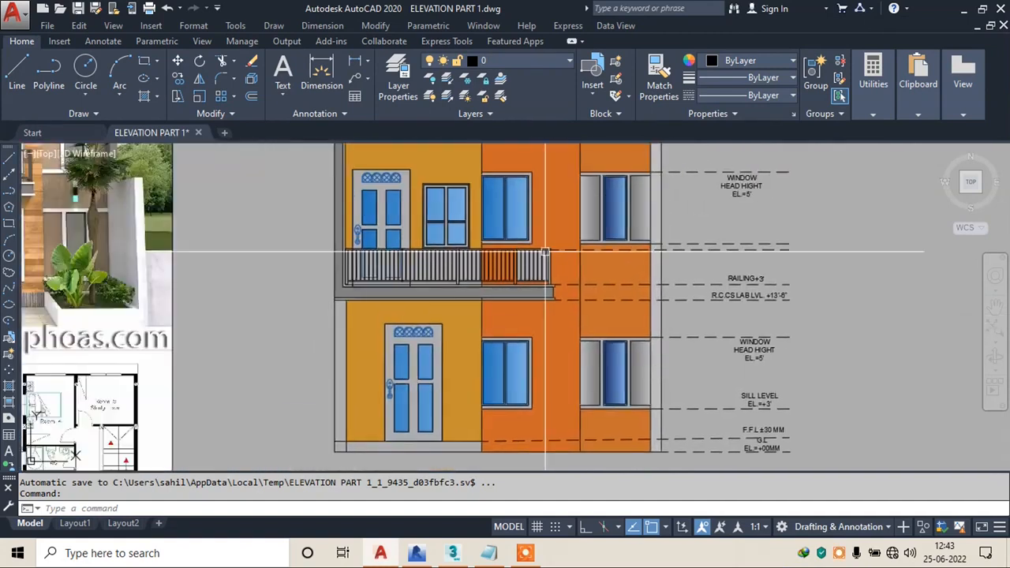
pyautogui.moveTo(594, 194); pyautogui.dragTo(552, 279, button='middle')
# - Add a linear dimension for the width of the first thin vertical bar on the roof terrace, placed above it
pyautogui.click(324, 26)
pyautogui.click(305, 63)
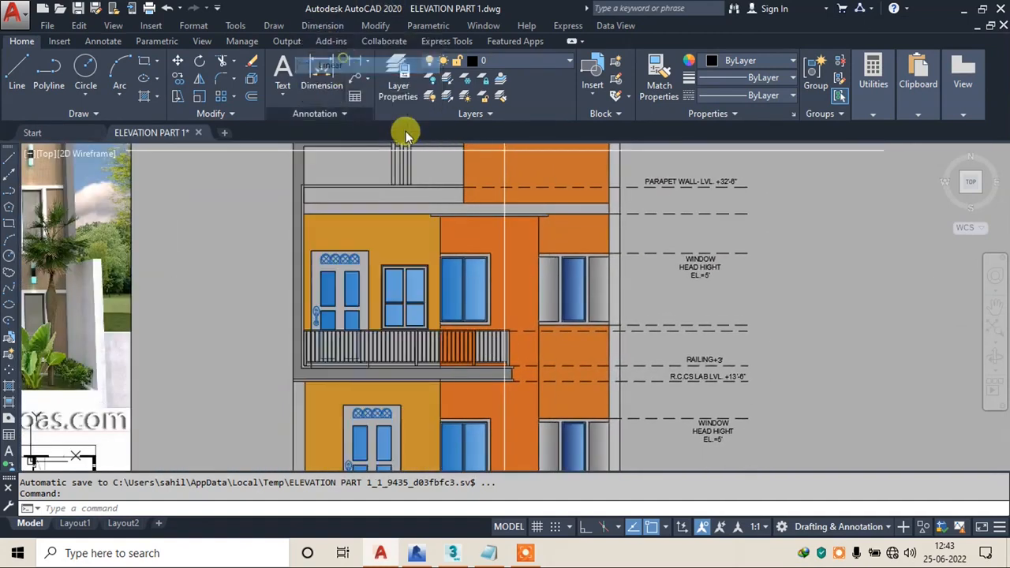
pyautogui.moveTo(442, 150); pyautogui.dragTo(397, 214, button='middle')
pyautogui.scroll(2, 396, 214)
pyautogui.scroll(5, 350, 228)
pyautogui.click(333, 226)
pyautogui.click(355, 226)
pyautogui.click(344, 208)
pyautogui.press('Escape')
# - Dimension the height of the first vertical bar down to the parapet, with the dimension line beside the bar
pyautogui.press('space')
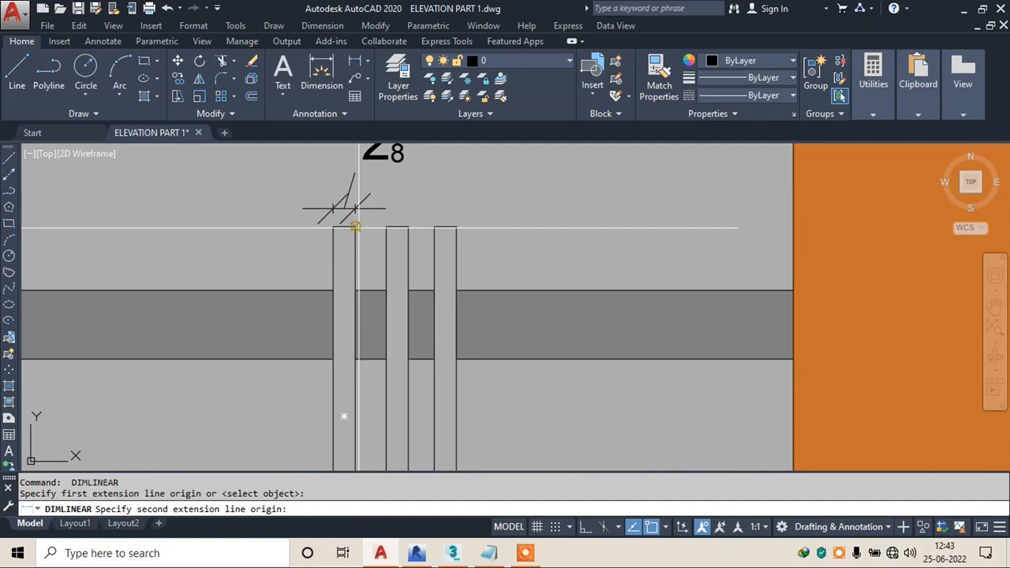
pyautogui.click(355, 227)
pyautogui.moveTo(355, 226); pyautogui.dragTo(385, 64, button='middle')
pyautogui.click(385, 444)
pyautogui.scroll(-4, 385, 439)
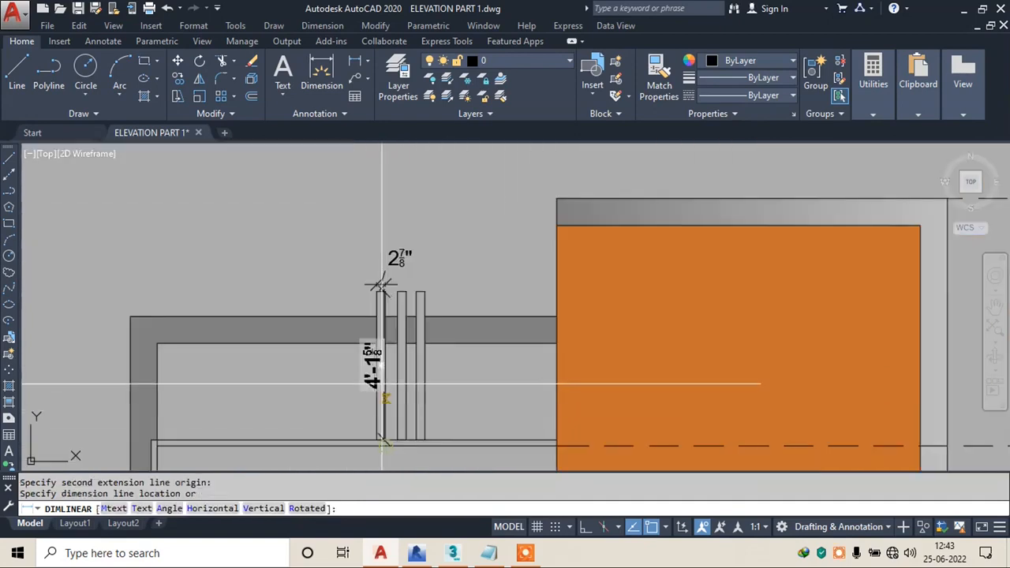
pyautogui.scroll(2, 380, 338)
pyautogui.click(362, 354)
pyautogui.press('Escape')
# - Dimension the gap between the second and third vertical bars, placing the dimension above them
pyautogui.scroll(4, 428, 279)
pyautogui.press('space')
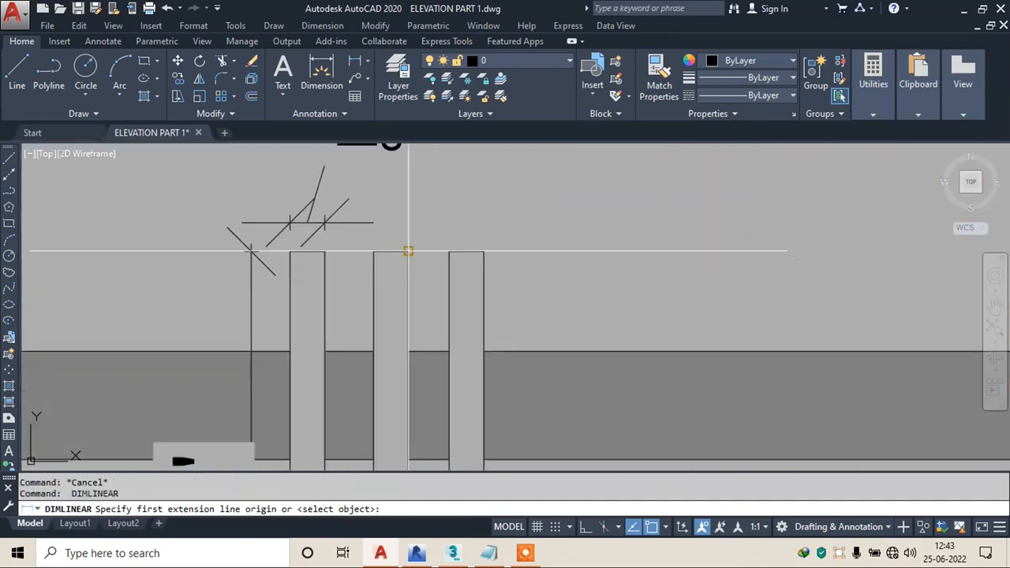
pyautogui.click(408, 251)
pyautogui.click(448, 251)
pyautogui.click(448, 228)
pyautogui.scroll(-4, 448, 230)
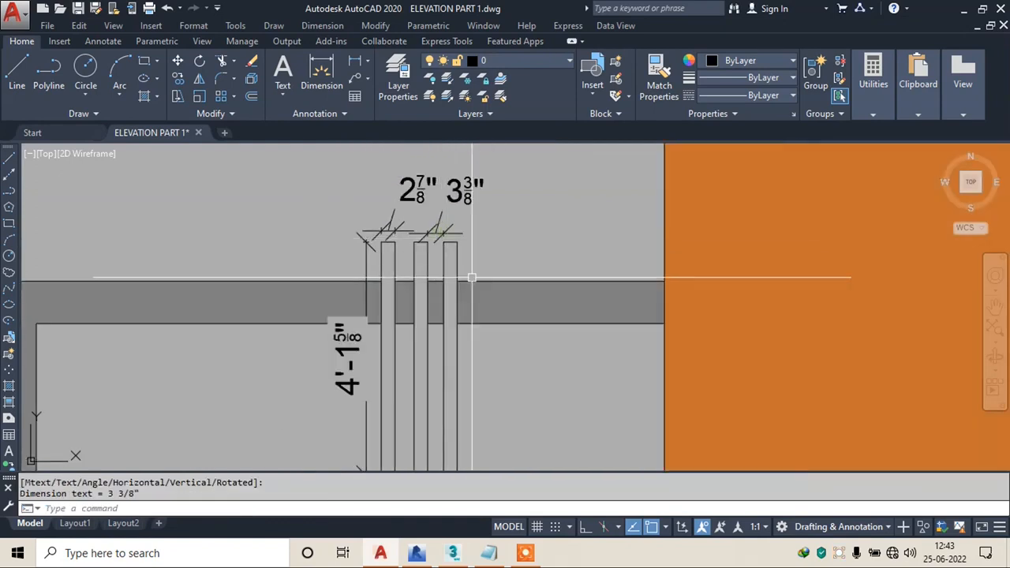
# - Dimension the opening height inside the terrace frame, from the frame's inner upper corner down to the parapet top
pyautogui.scroll(-2, 472, 276)
pyautogui.moveTo(247, 318); pyautogui.dragTo(310, 290, button='middle')
pyautogui.press('Escape')
pyautogui.press('space')
pyautogui.click(264, 279)
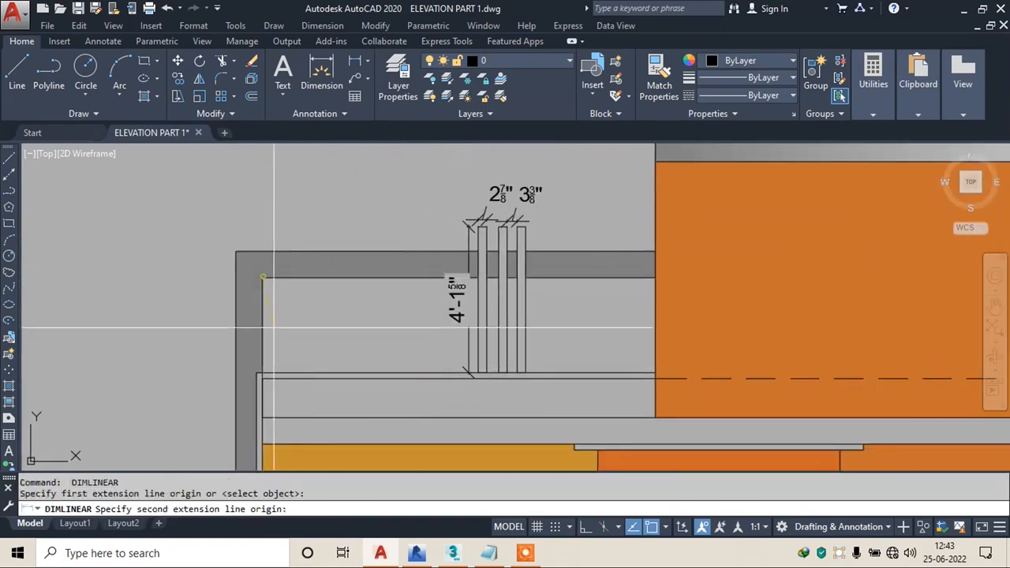
pyautogui.click(265, 364)
pyautogui.scroll(2, 272, 339)
pyautogui.click(282, 328)
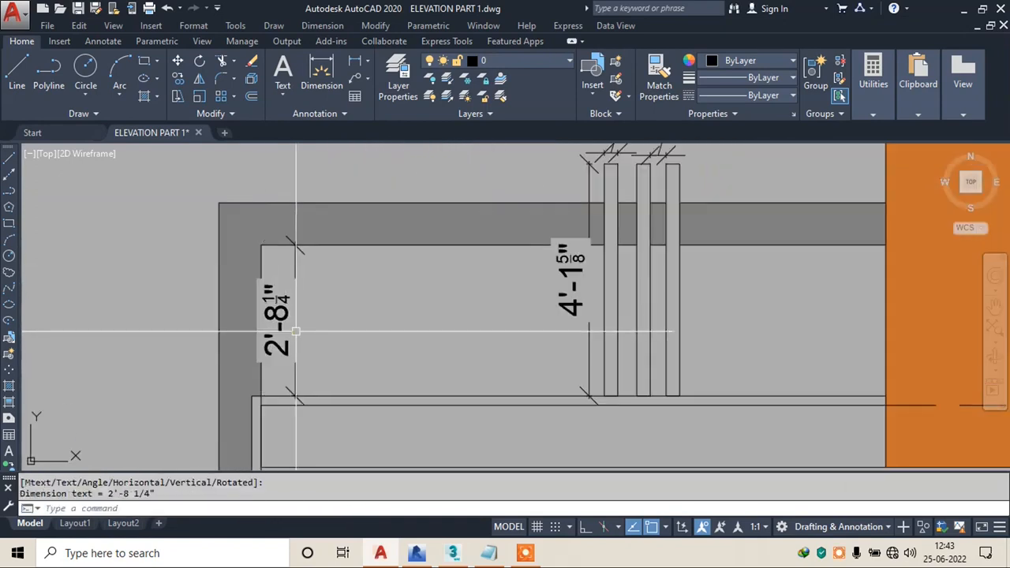
pyautogui.scroll(-2, 280, 268)
pyautogui.press('Escape')
# - Dimension the terrace frame's overall width from its outer corner to the mummty wall, placing the dimension above the bar dimensions
pyautogui.press('space')
pyautogui.click(249, 242)
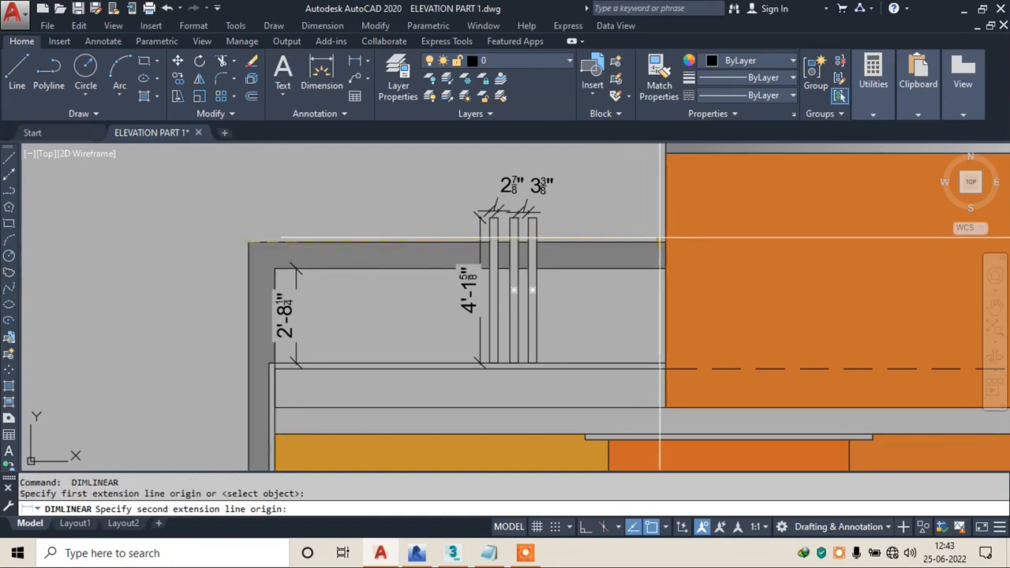
pyautogui.click(665, 242)
pyautogui.scroll(-2, 579, 303)
pyautogui.click(502, 211)
pyautogui.scroll(-2, 503, 212)
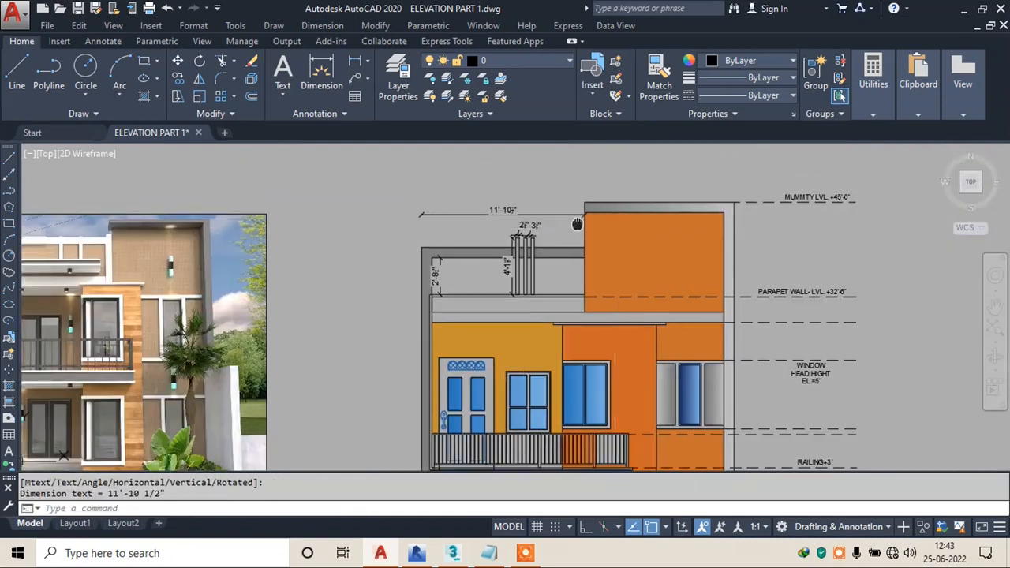
pyautogui.scroll(2, 604, 207)
pyautogui.press('Escape')
# - Dimension the height of the orange mummty wall, placing the dimension outside the grey side band
pyautogui.press('space')
pyautogui.click(618, 196)
pyautogui.click(619, 355)
pyautogui.click(654, 272)
pyautogui.press('Escape')
# - Dimension the thickness of the grey band above the mummty wall, in line with the wall height dimension
pyautogui.press('space')
pyautogui.scroll(4, 628, 183)
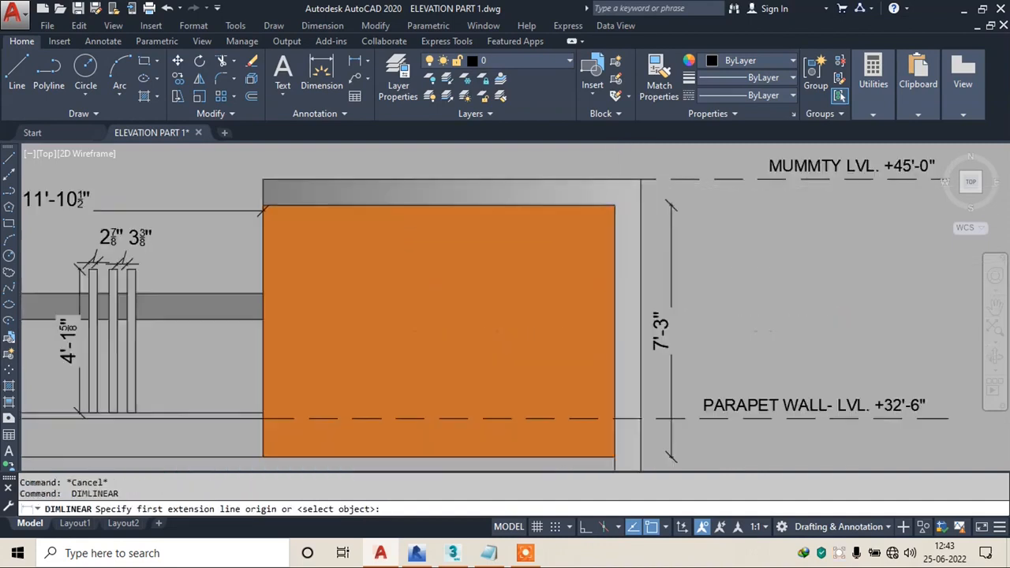
pyautogui.click(608, 220)
pyautogui.click(604, 179)
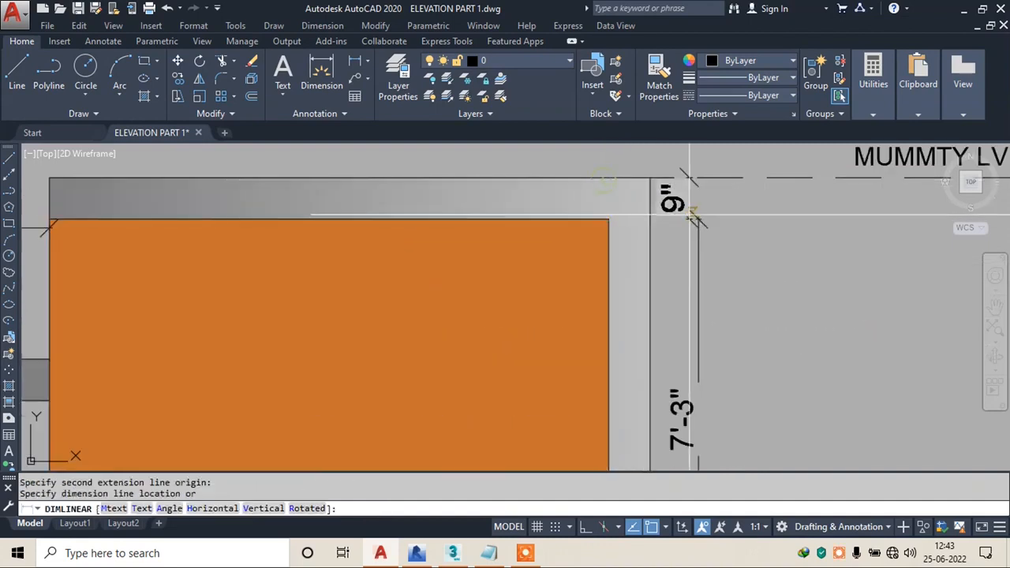
pyautogui.click(698, 221)
# - Dimension the thickness of the grey slab band beneath the mummty wall, continuing the vertical dimension chain
pyautogui.scroll(-3, 586, 280)
pyautogui.scroll(4, 584, 237)
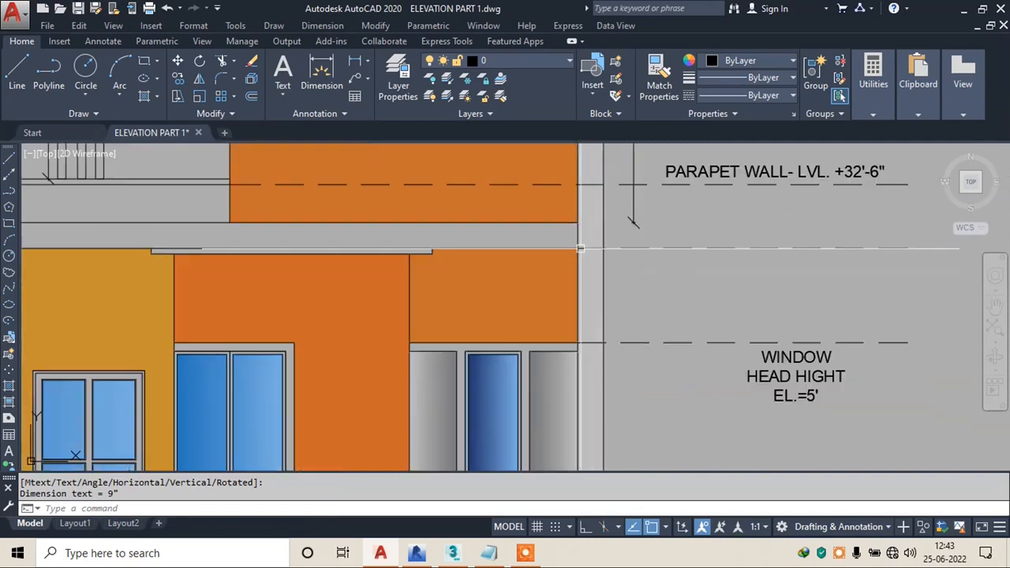
pyautogui.click(577, 247)
pyautogui.scroll(2, 577, 225)
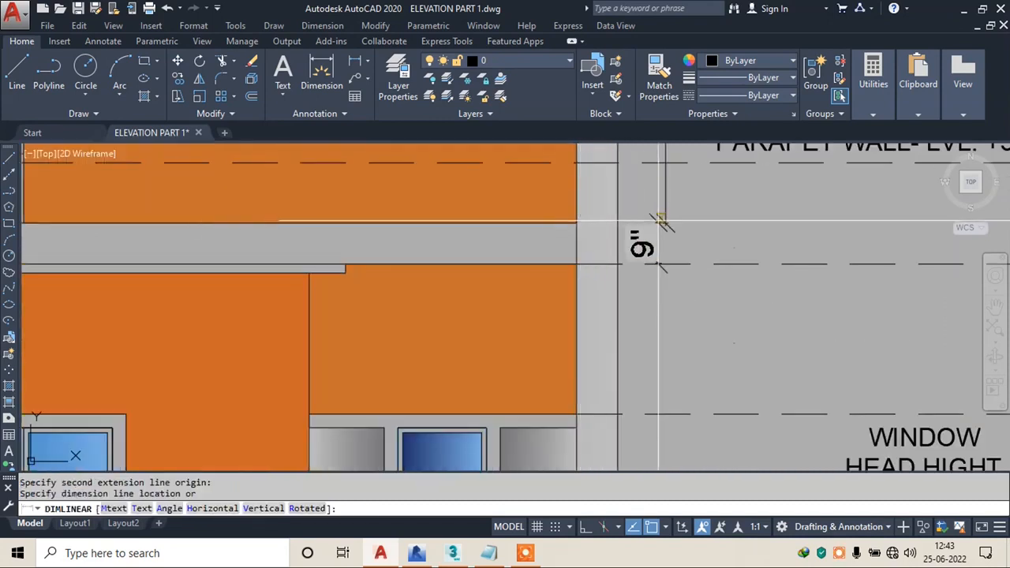
pyautogui.click(665, 224)
# - Dimension the wall height between the roof slab's underside and the upper-floor window head, aligned with the vertical chain
pyautogui.scroll(-3, 615, 260)
pyautogui.scroll(4, 583, 205)
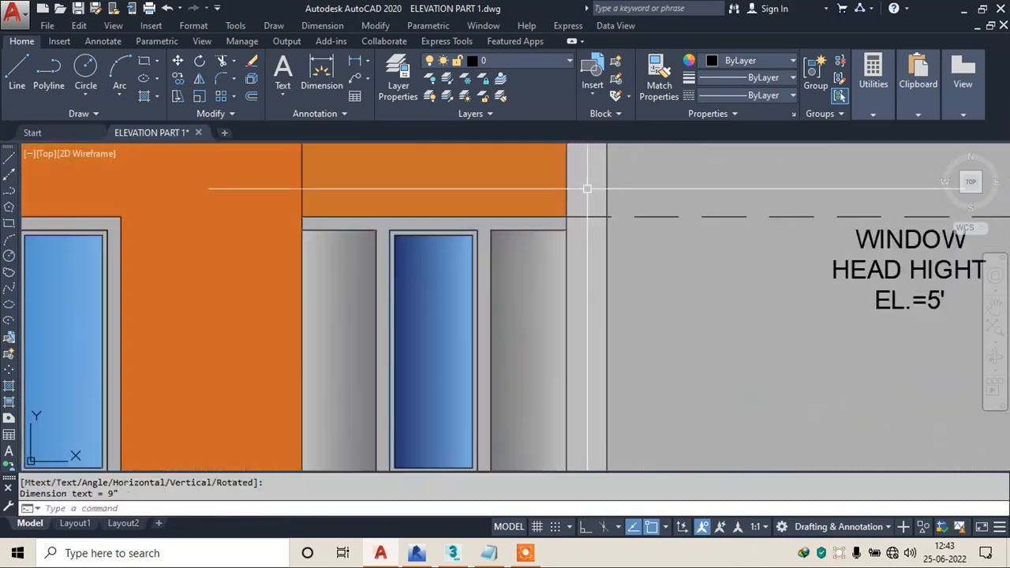
pyautogui.press('Escape')
pyautogui.press('space')
pyautogui.click(554, 257)
pyautogui.moveTo(554, 257); pyautogui.dragTo(555, 375, button='middle')
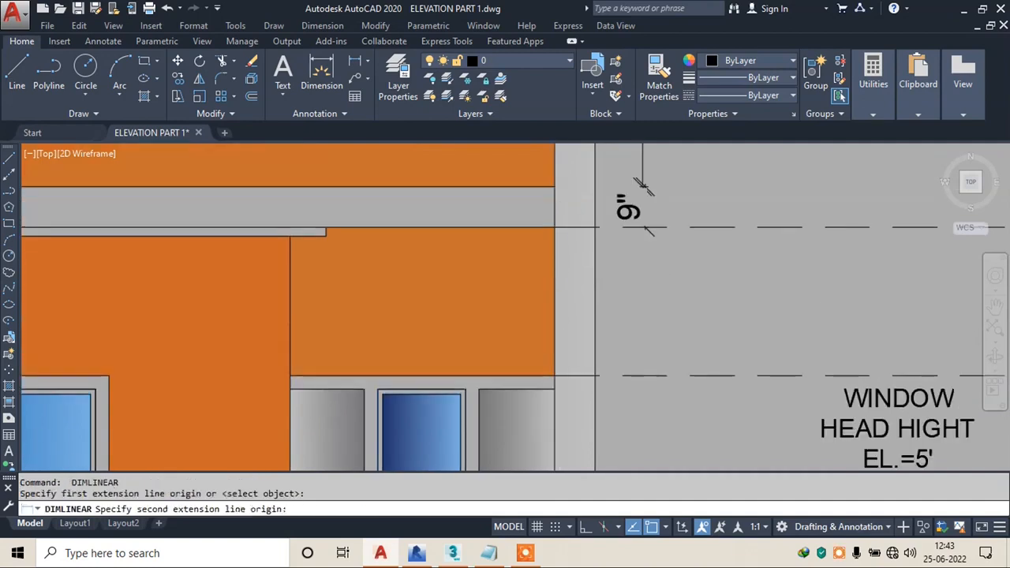
pyautogui.click(555, 226)
pyautogui.click(648, 229)
pyautogui.scroll(-3, 648, 228)
# - Dimension the height of the upper-floor side window from head to sill, aligned with the vertical chain
pyautogui.scroll(3, 585, 237)
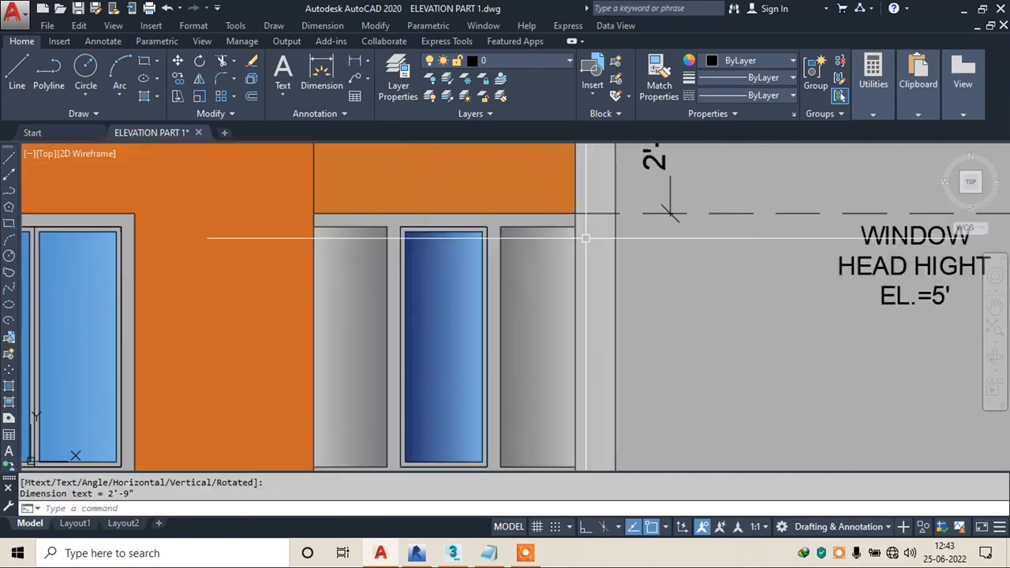
pyautogui.click(575, 221)
pyautogui.moveTo(583, 313); pyautogui.dragTo(575, 197, button='middle')
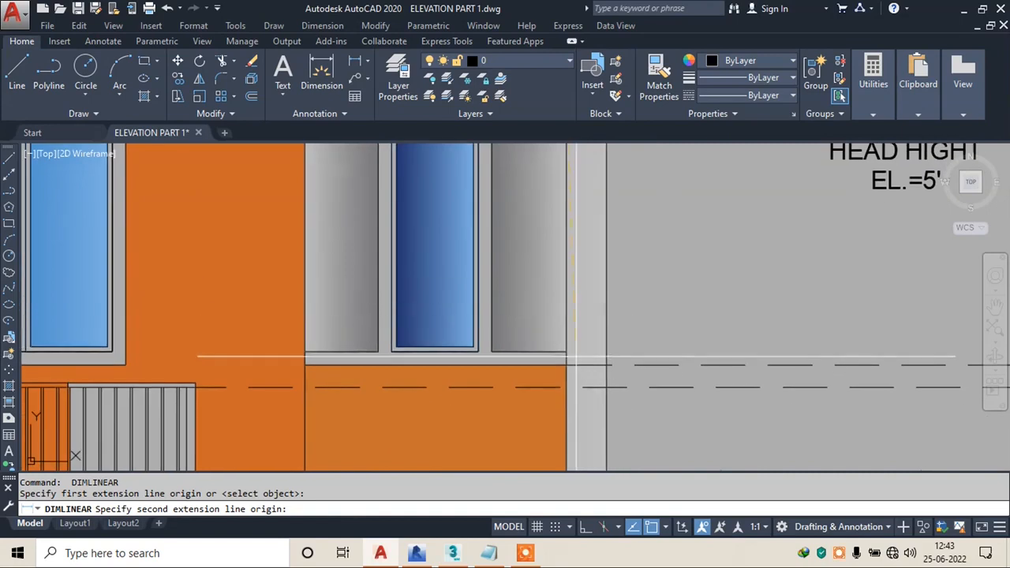
pyautogui.click(565, 365)
pyautogui.scroll(-3, 566, 365)
pyautogui.scroll(3, 618, 229)
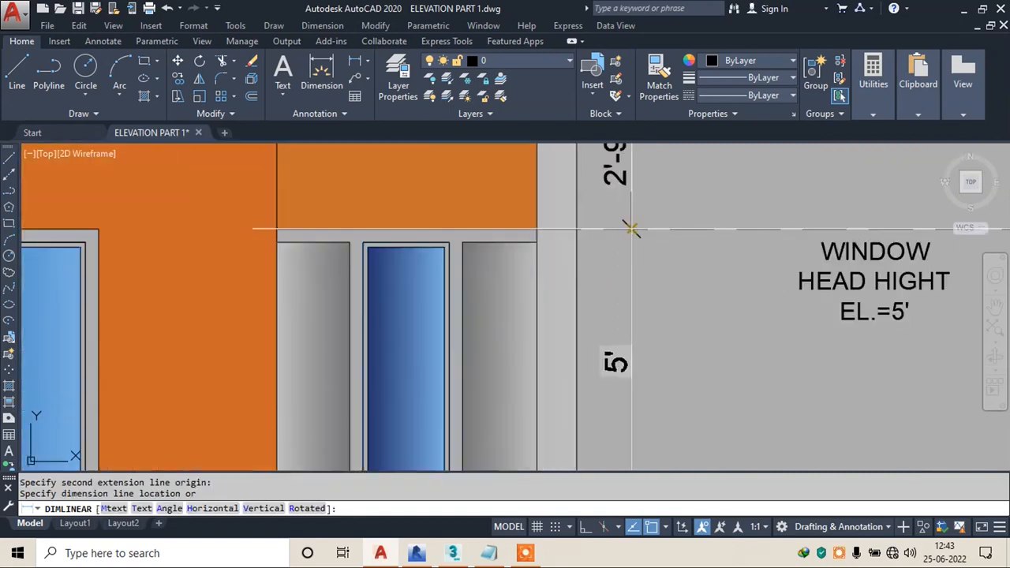
pyautogui.click(632, 229)
# - Dimension the balcony railing's height from top rail to slab, placing it in line with the vertical dimension chain
pyautogui.scroll(-3, 597, 228)
pyautogui.moveTo(577, 308); pyautogui.dragTo(568, 202, button='middle')
pyautogui.scroll(4, 418, 221)
pyautogui.press('Escape')
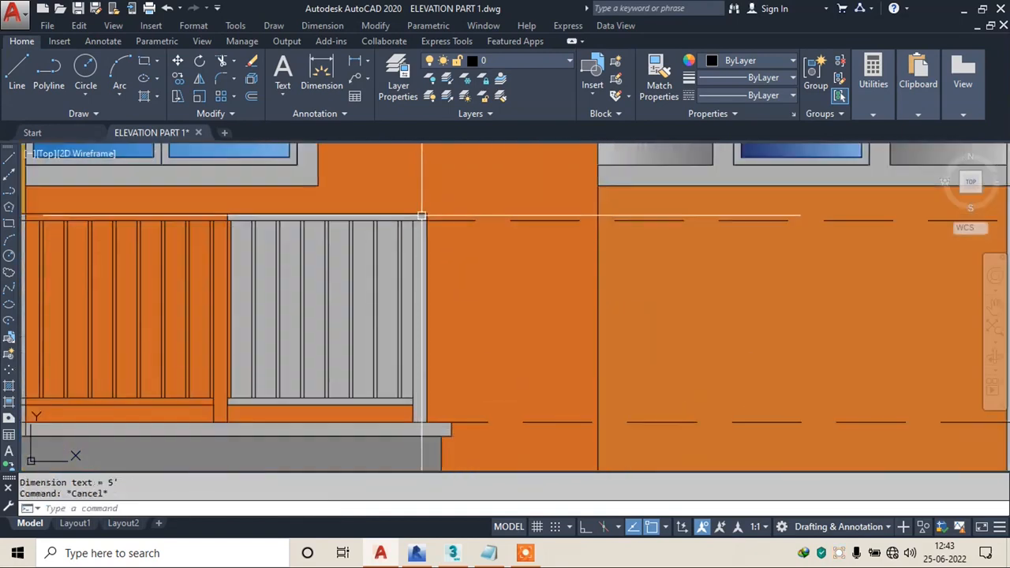
pyautogui.click(425, 214)
pyautogui.click(428, 420)
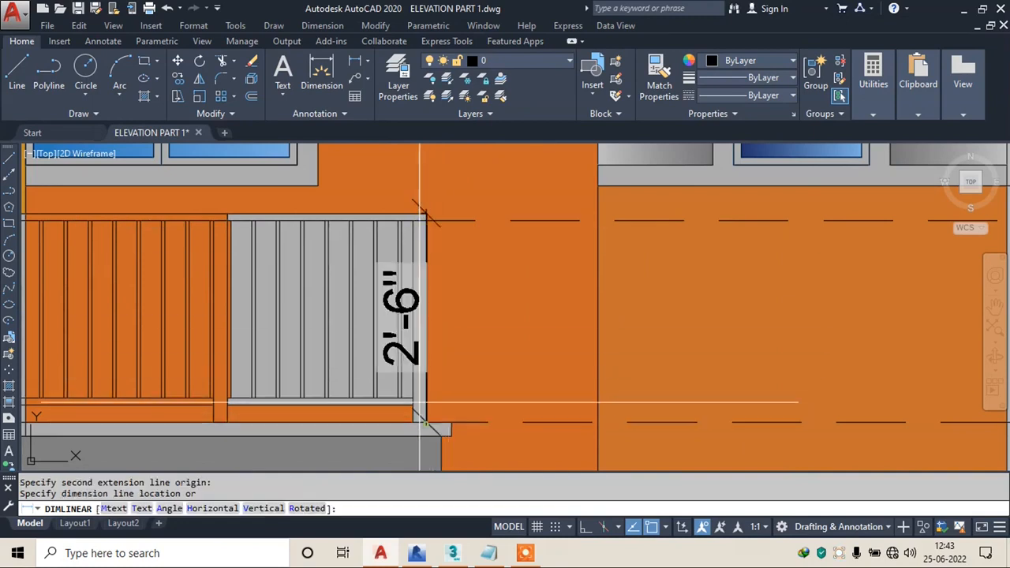
pyautogui.scroll(-2, 420, 387)
pyautogui.moveTo(863, 287); pyautogui.dragTo(746, 289, button='middle')
pyautogui.scroll(2, 759, 288)
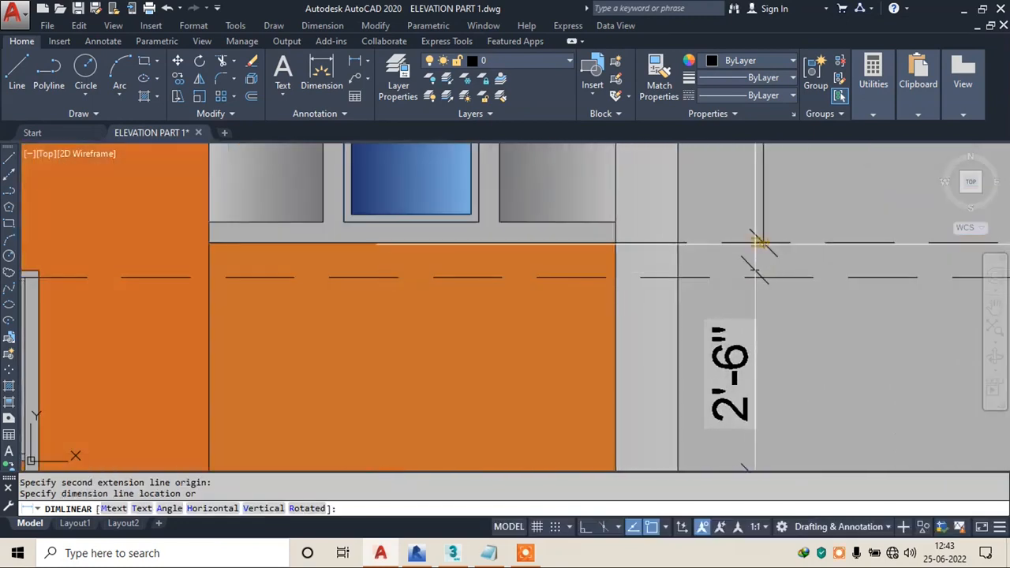
pyautogui.click(762, 244)
pyautogui.scroll(-3, 444, 300)
pyautogui.scroll(3, 424, 338)
# - Dimension the overall thickness of the balcony slab band, placing it in line with the vertical dimension chain
pyautogui.press('Escape')
pyautogui.press('space')
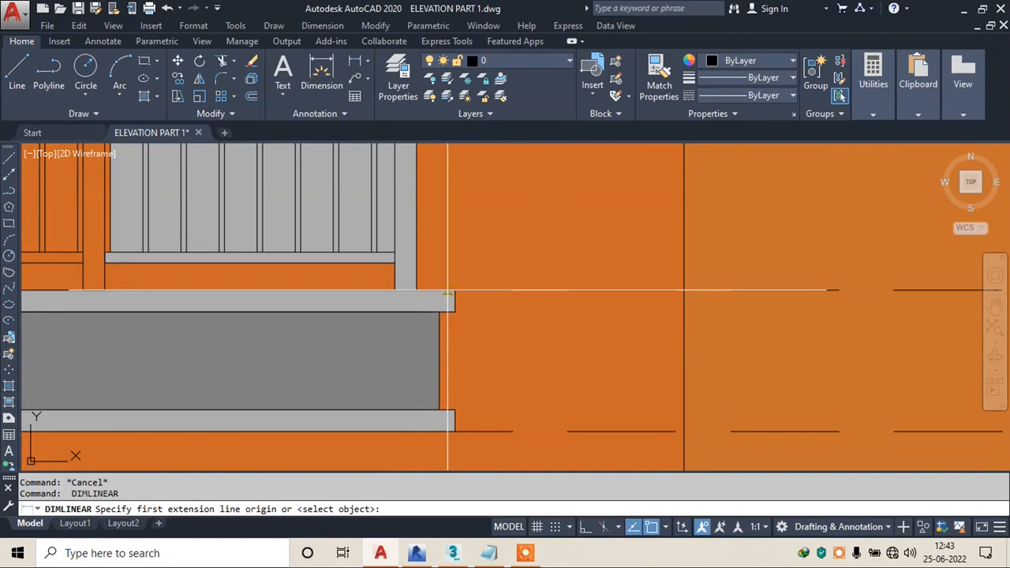
pyautogui.click(454, 291)
pyautogui.click(454, 431)
pyautogui.scroll(-3, 339, 355)
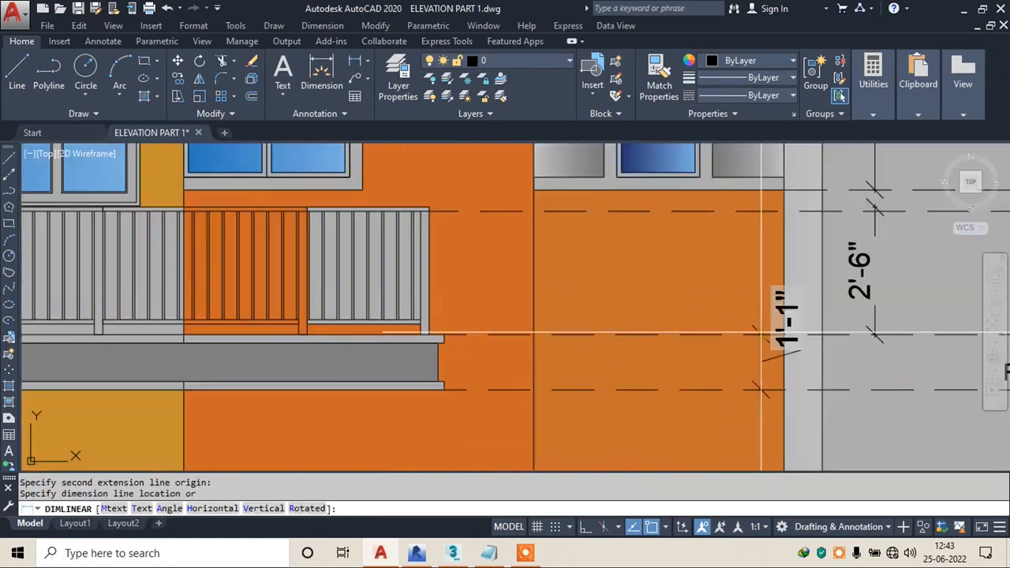
pyautogui.click(861, 334)
pyautogui.scroll(-3, 724, 234)
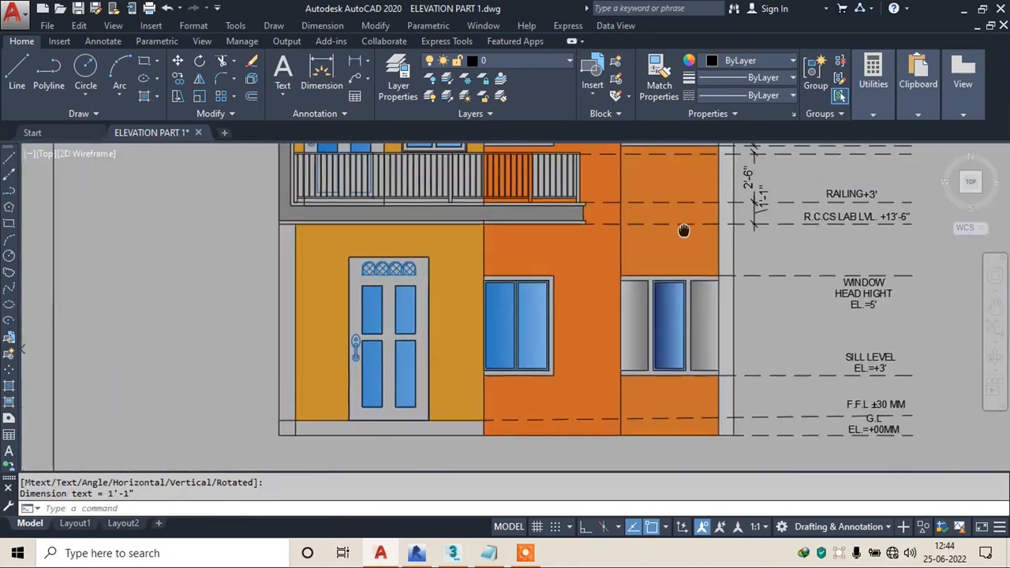
# - Dimension the height of the ground-floor side window from head to sill, aligned with the vertical chain
pyautogui.scroll(3, 883, 252)
pyautogui.press('space')
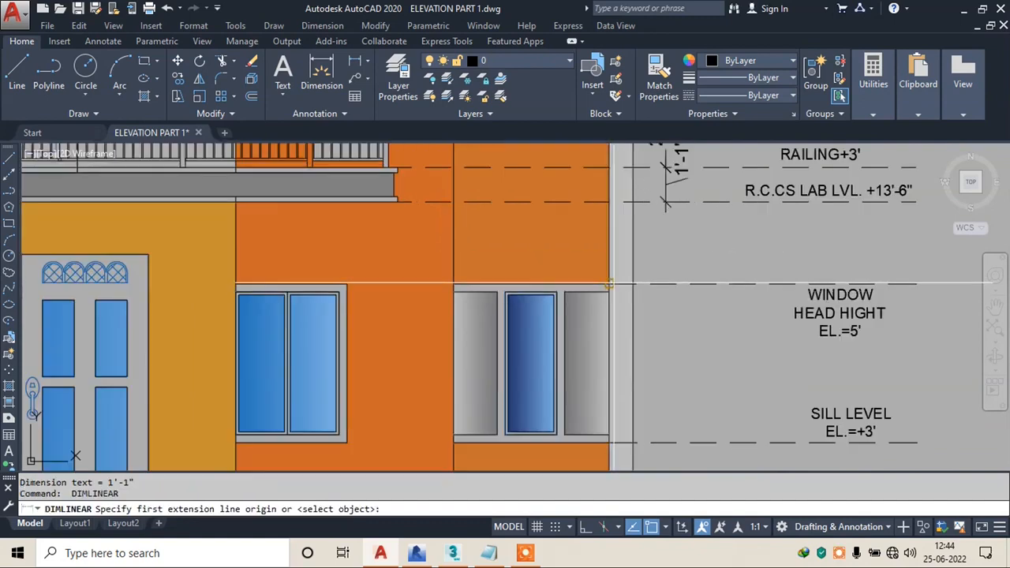
pyautogui.click(613, 282)
pyautogui.click(613, 442)
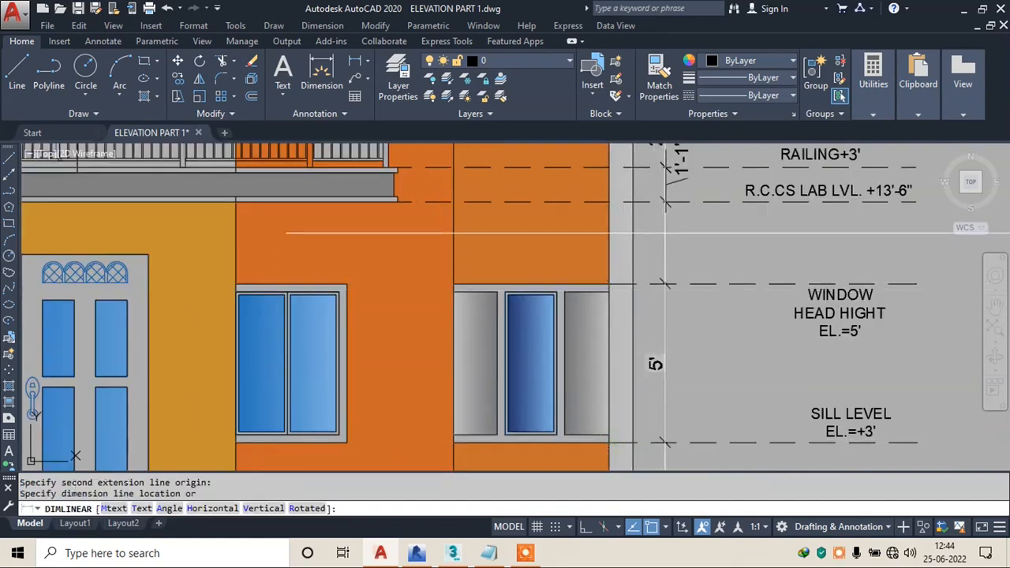
pyautogui.click(665, 206)
# - Dimension the wall height from the ground-floor side window's sill down to ground level, continuing the vertical chain
pyautogui.scroll(-3, 665, 237)
pyautogui.scroll(4, 581, 266)
pyautogui.press('Escape')
pyautogui.press('space')
pyautogui.click(577, 284)
pyautogui.click(576, 435)
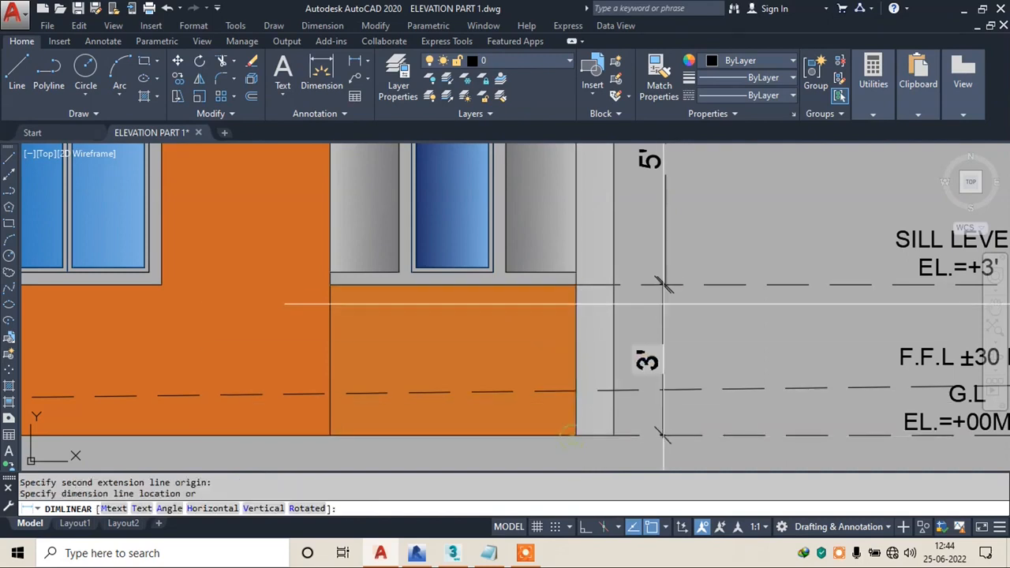
pyautogui.click(665, 286)
# - Dimension the width of the ground-floor side window, placing the dimension just below its sill
pyautogui.scroll(-3, 654, 281)
pyautogui.scroll(3, 541, 282)
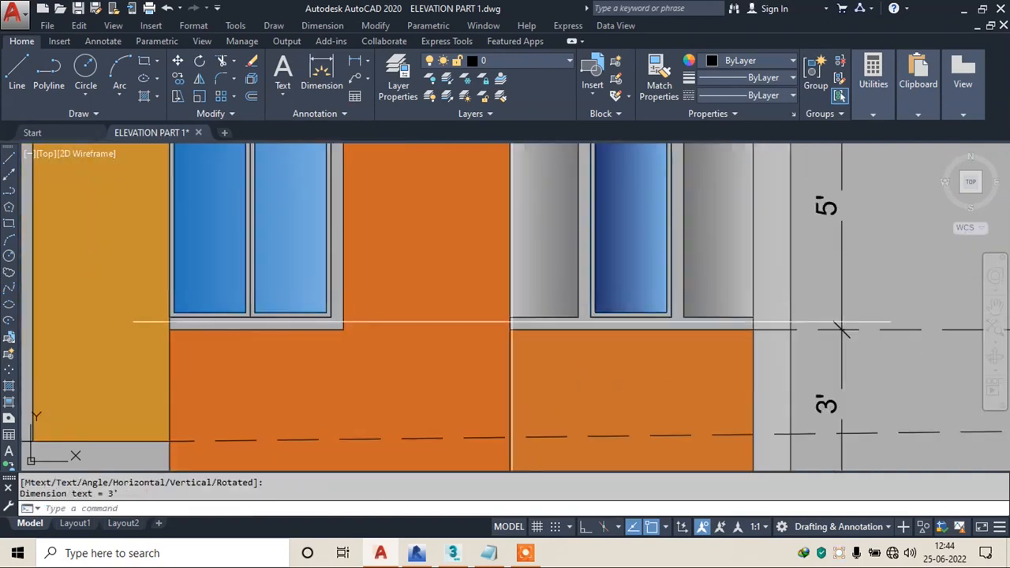
pyautogui.press('space')
pyautogui.click(509, 331)
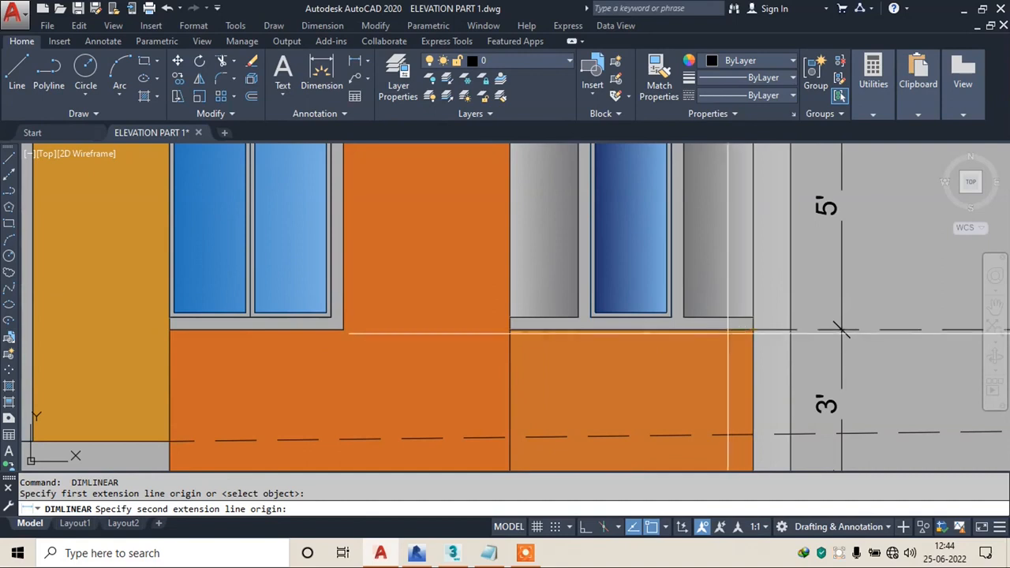
pyautogui.click(753, 331)
pyautogui.click(681, 371)
pyautogui.scroll(-4, 619, 365)
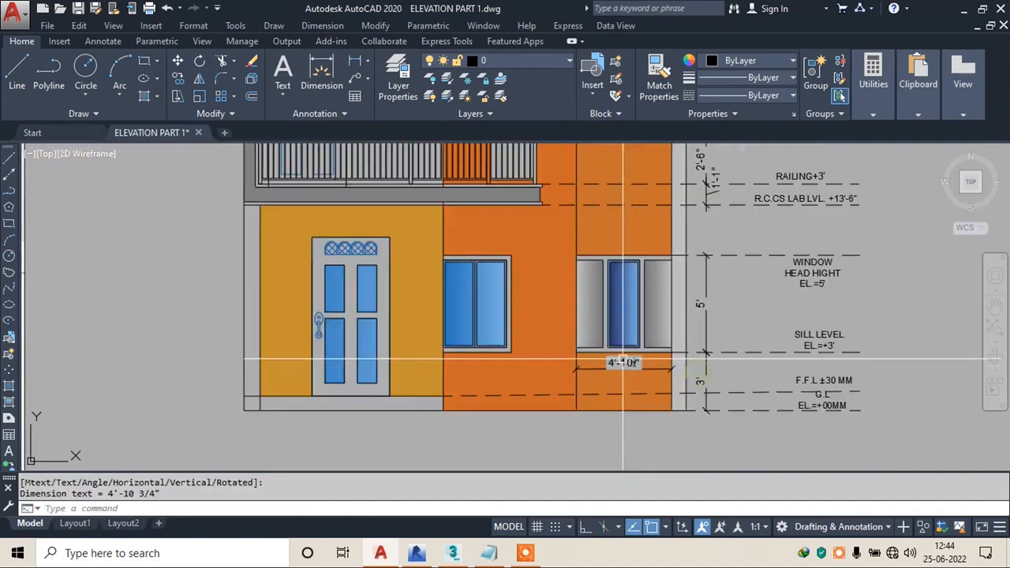
# - Dimension the width of the ground-floor two-pane window beside the entrance wall, placing the dimension above its head
pyautogui.scroll(3, 530, 274)
pyautogui.press('space')
pyautogui.click(541, 249)
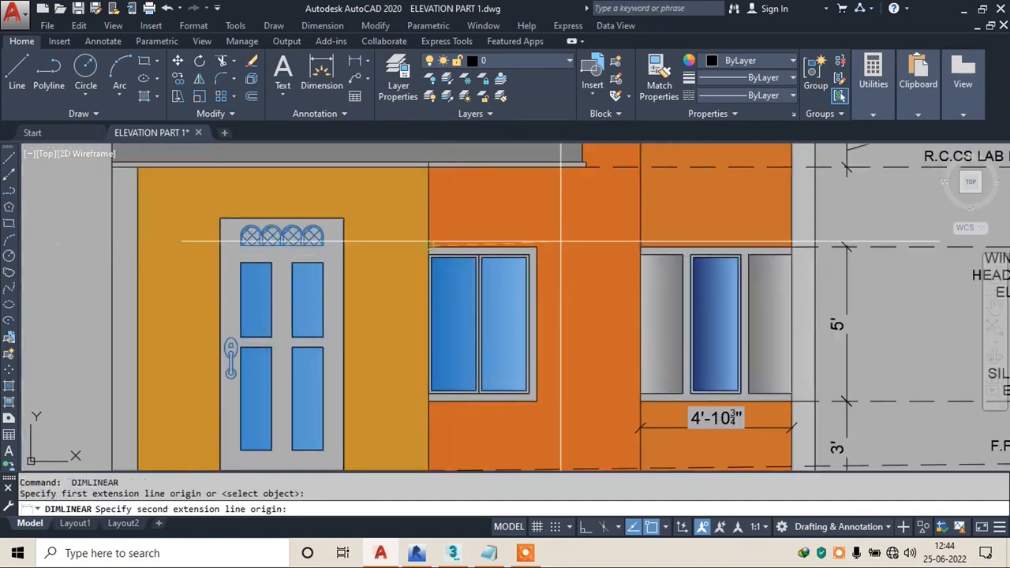
pyautogui.click(536, 248)
pyautogui.click(536, 236)
# - Dimension the height of the ground-floor two-pane window, placing the dimension on the orange wall beside it
pyautogui.press('Escape')
pyautogui.press('space')
pyautogui.click(536, 251)
pyautogui.click(536, 401)
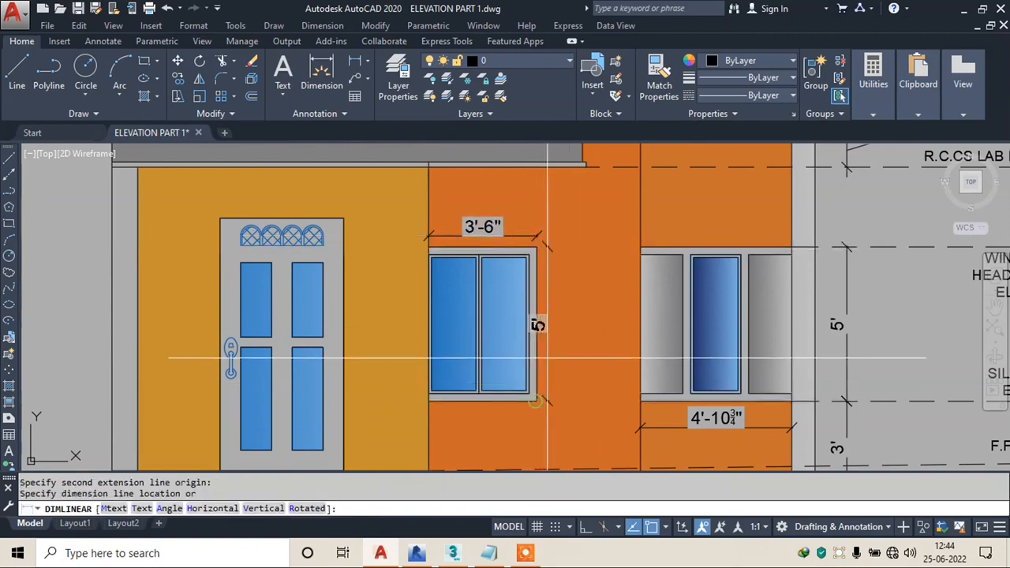
pyautogui.click(557, 355)
# - Dimension the height from the ground-floor two-pane window's sill to the plinth top, aligned with the window's height dimension
pyautogui.moveTo(557, 355); pyautogui.dragTo(553, 289, button='middle')
pyautogui.press('Escape')
pyautogui.press('space')
pyautogui.click(426, 334)
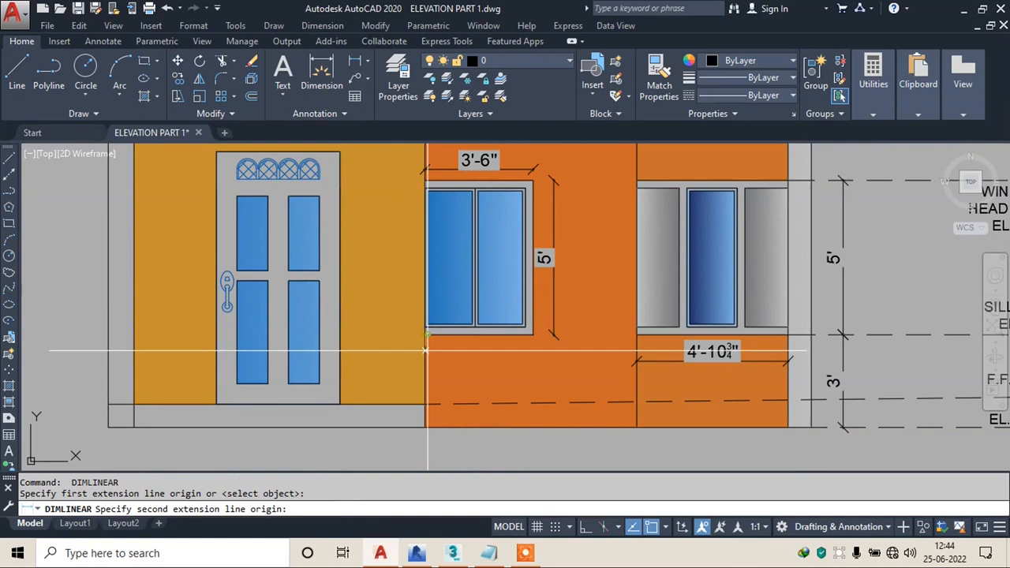
pyautogui.click(425, 404)
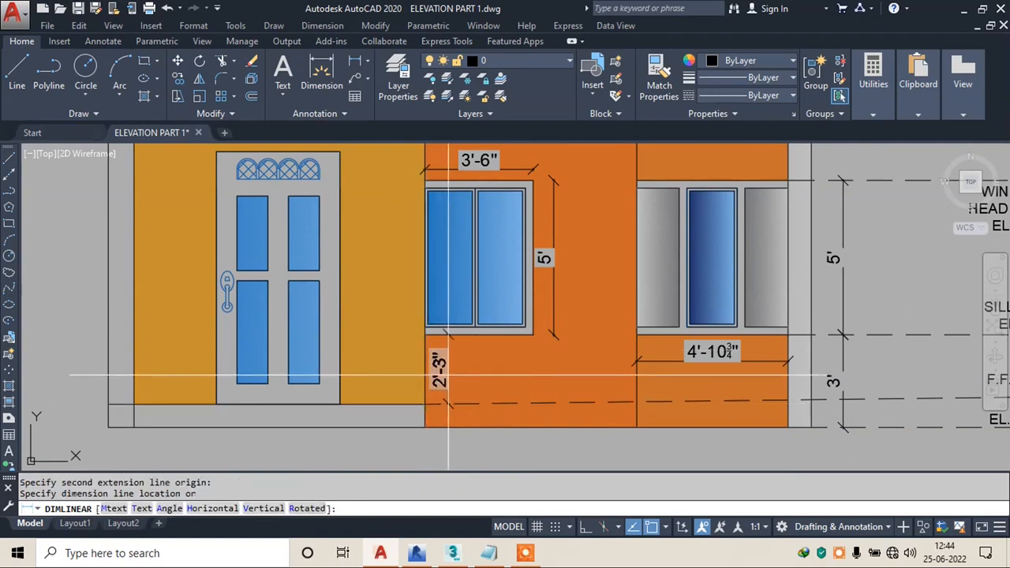
pyautogui.click(555, 341)
# - Dimension the width of the ground-floor entrance door, placing the dimension above its frame
pyautogui.scroll(-2, 575, 345)
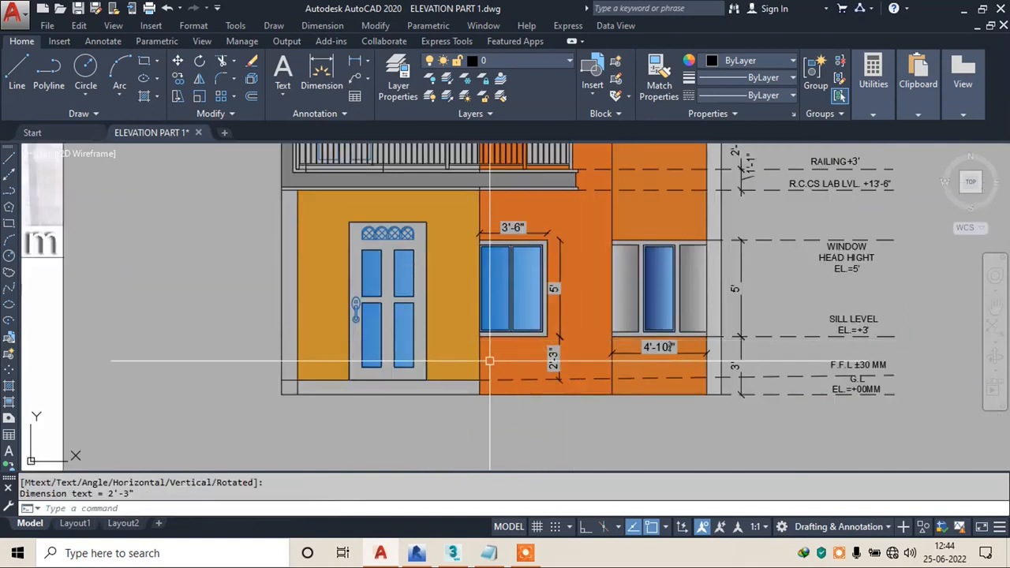
pyautogui.moveTo(404, 267); pyautogui.dragTo(490, 297, button='middle')
pyautogui.scroll(2, 445, 227)
pyautogui.press('Escape')
pyautogui.press('space')
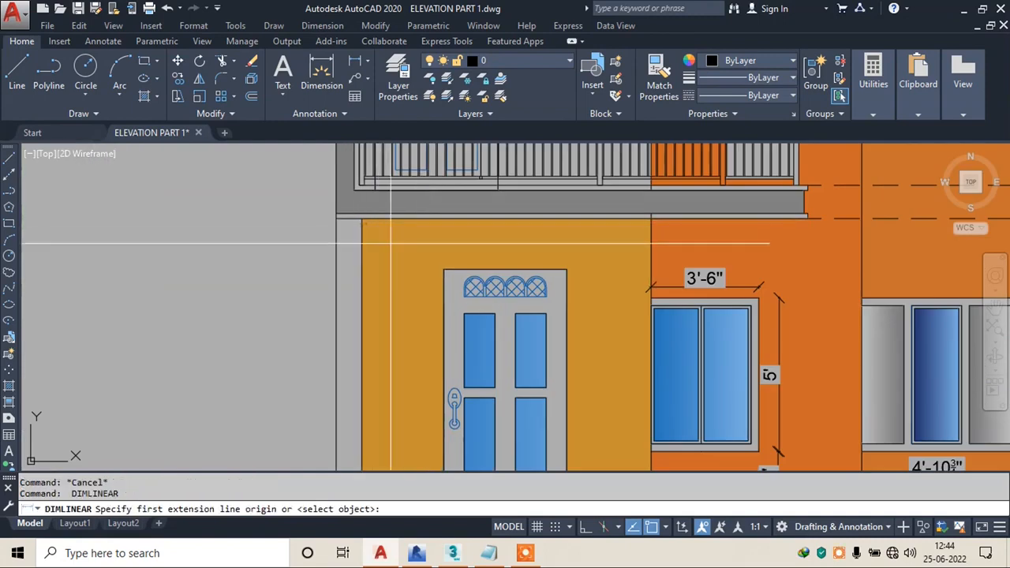
pyautogui.click(565, 270)
pyautogui.click(562, 257)
# - Dimension the height of the ground-floor entrance door down to the plinth, placing the dimension on the yellow wall beside it
pyautogui.press('Escape')
pyautogui.press('space')
pyautogui.click(564, 270)
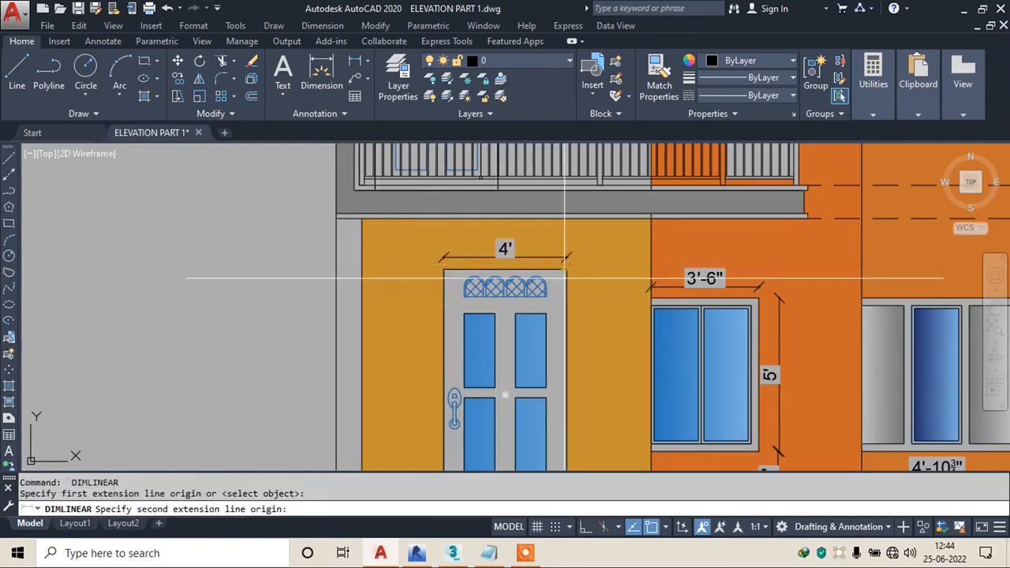
pyautogui.moveTo(565, 270); pyautogui.dragTo(544, 156, button='middle')
pyautogui.click(544, 406)
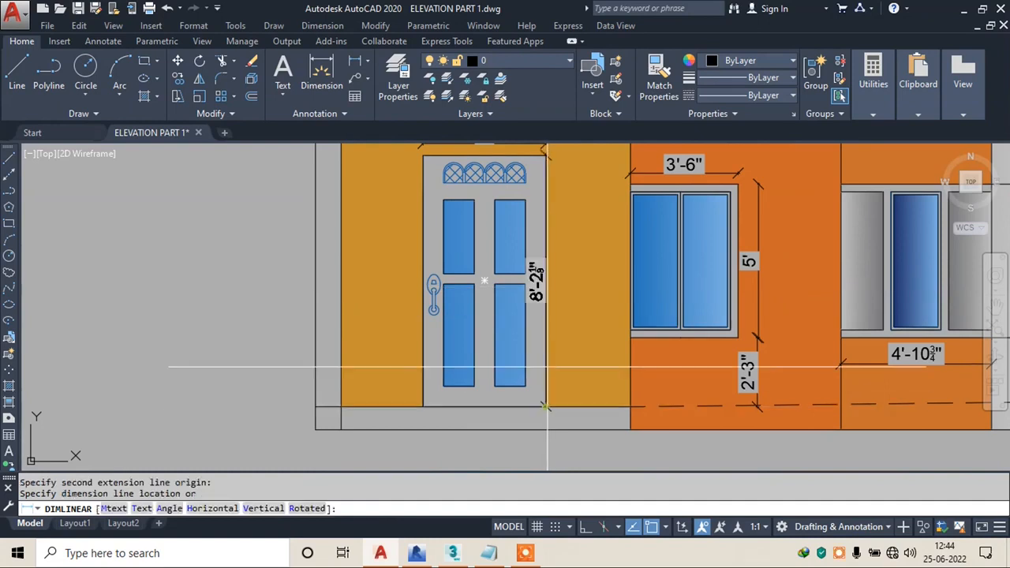
pyautogui.click(571, 221)
# - Dimension the plinth's height at the outer corner on the door side, placing the dimension outside the wall
pyautogui.scroll(-2, 406, 368)
pyautogui.scroll(3, 405, 368)
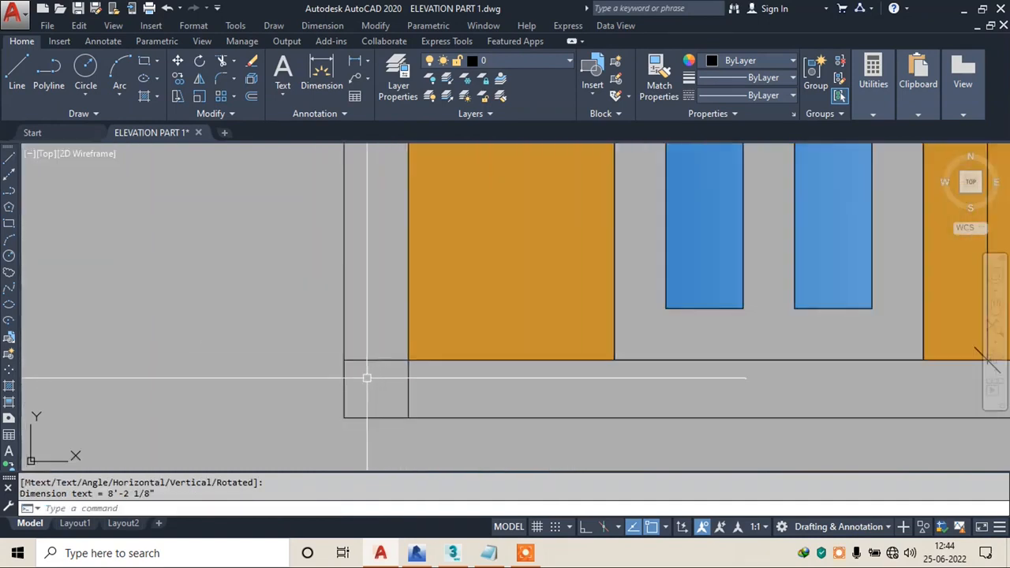
pyautogui.press('Escape')
pyautogui.press('space')
pyautogui.click(343, 360)
pyautogui.click(344, 417)
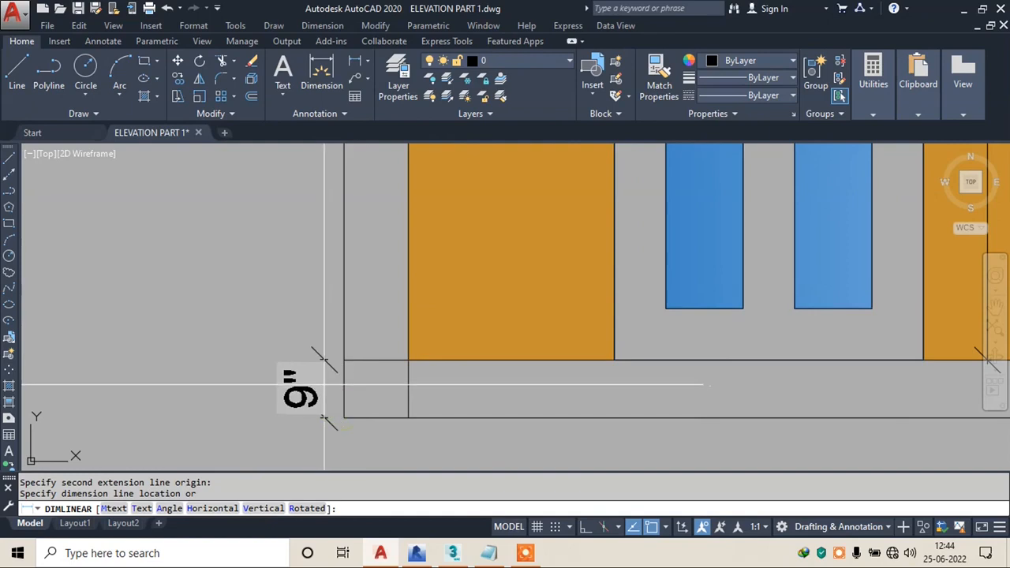
pyautogui.click(323, 383)
# - Dimension the width of the dark grey frame's vertical band at its roof-level corner, placing the dimension above the frame
pyautogui.scroll(-4, 410, 389)
pyautogui.moveTo(412, 265); pyautogui.dragTo(425, 377, button='middle')
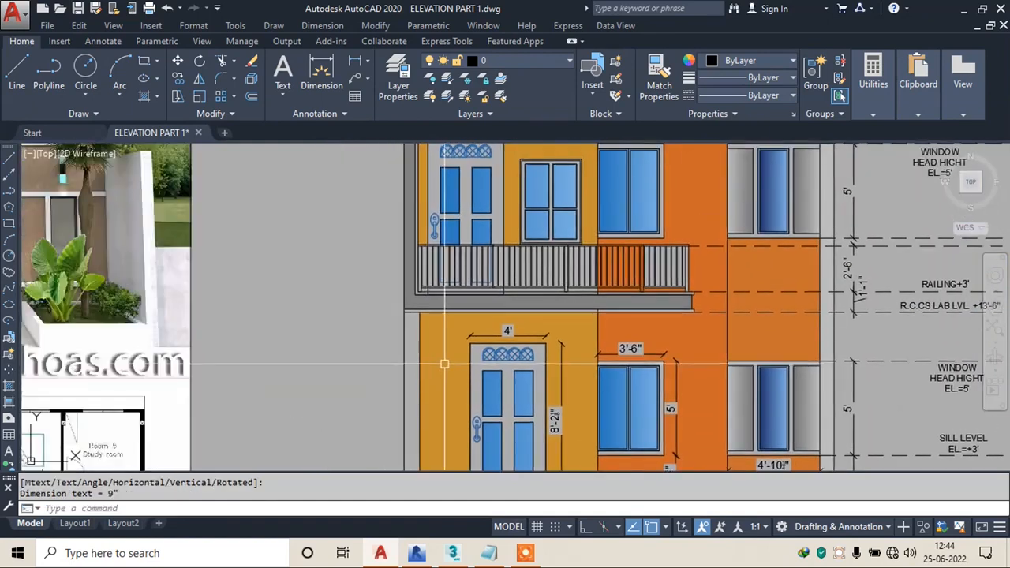
pyautogui.moveTo(631, 318); pyautogui.dragTo(611, 362, button='middle')
pyautogui.moveTo(399, 252); pyautogui.dragTo(401, 360, button='middle')
pyautogui.scroll(6, 419, 259)
pyautogui.press('Escape')
pyautogui.press('space')
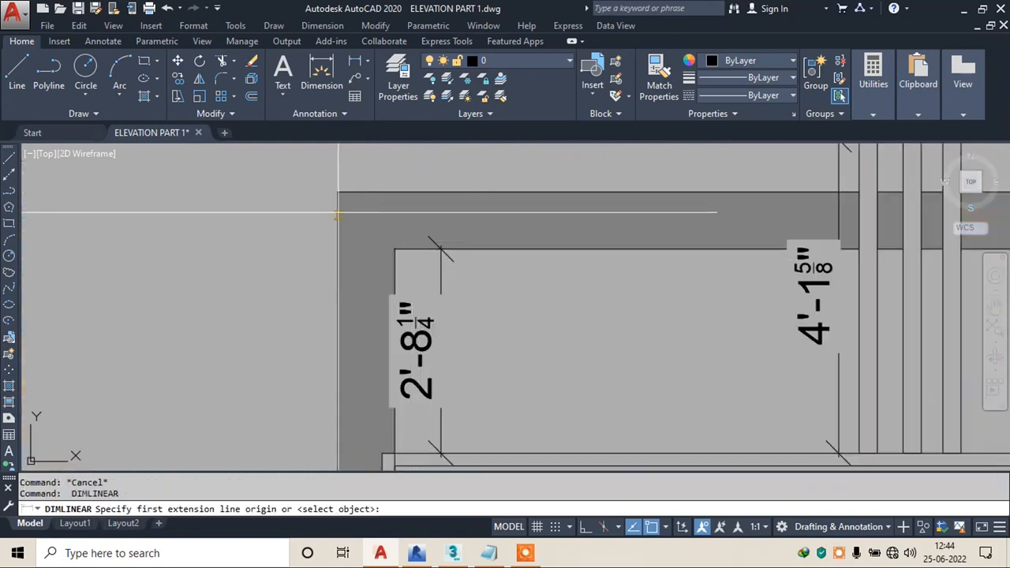
pyautogui.click(394, 249)
pyautogui.click(337, 191)
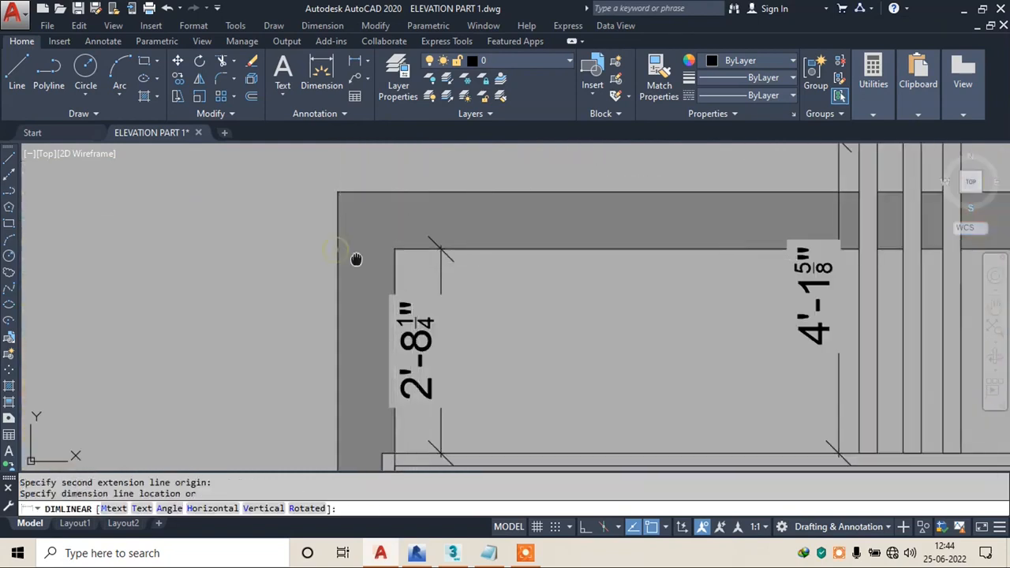
pyautogui.moveTo(361, 173); pyautogui.dragTo(362, 189, button='middle')
pyautogui.click(361, 189)
# - Dimension the width of the upper-floor two-pane window on the orange wall, placing the dimension above its head
pyautogui.scroll(-5, 355, 219)
pyautogui.scroll(-2, 474, 284)
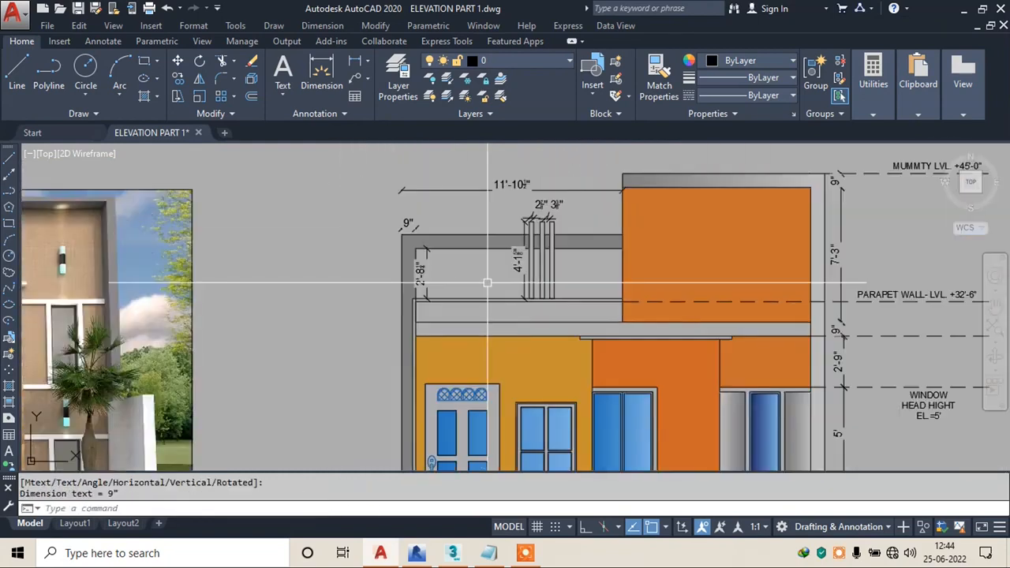
pyautogui.moveTo(496, 322); pyautogui.dragTo(444, 262, button='middle')
pyautogui.scroll(2, 572, 185)
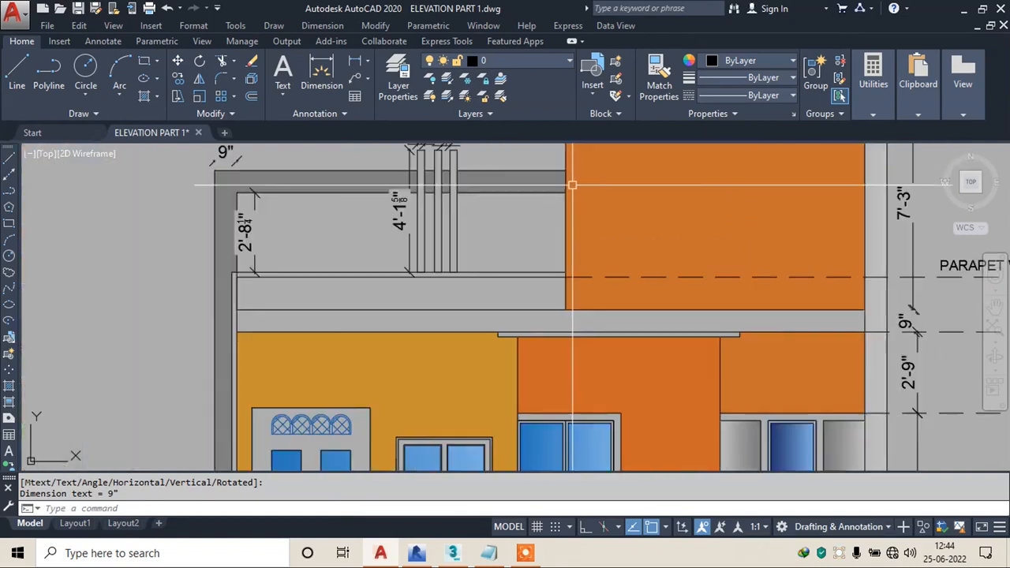
pyautogui.scroll(-2, 277, 226)
pyautogui.moveTo(556, 192); pyautogui.dragTo(531, 246, button='middle')
pyautogui.moveTo(487, 311); pyautogui.dragTo(481, 195, button='middle')
pyautogui.scroll(4, 411, 290)
pyautogui.press('space')
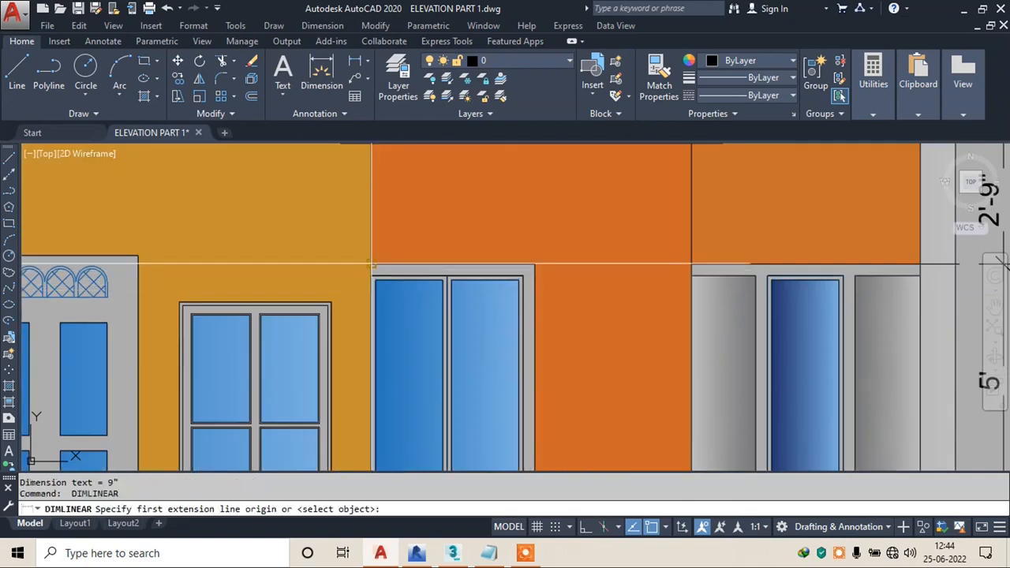
pyautogui.click(371, 264)
pyautogui.click(535, 263)
pyautogui.click(516, 244)
# - Dimension the height of the upper-floor two-pane window from head to sill, placing the dimension beside its frame
pyautogui.press('Escape')
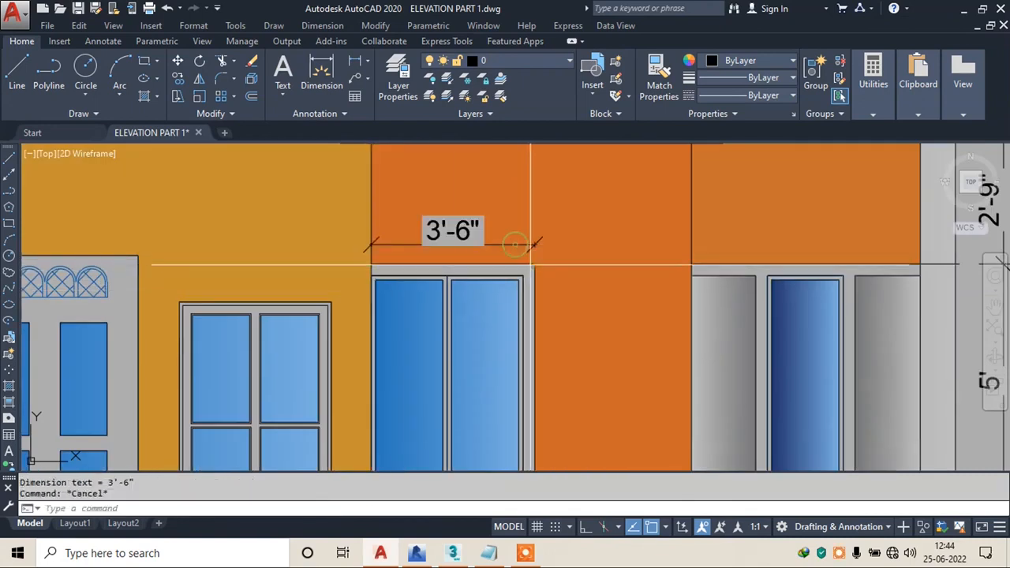
pyautogui.press('space')
pyautogui.click(534, 264)
pyautogui.moveTo(535, 389); pyautogui.dragTo(518, 233, button='middle')
pyautogui.click(517, 347)
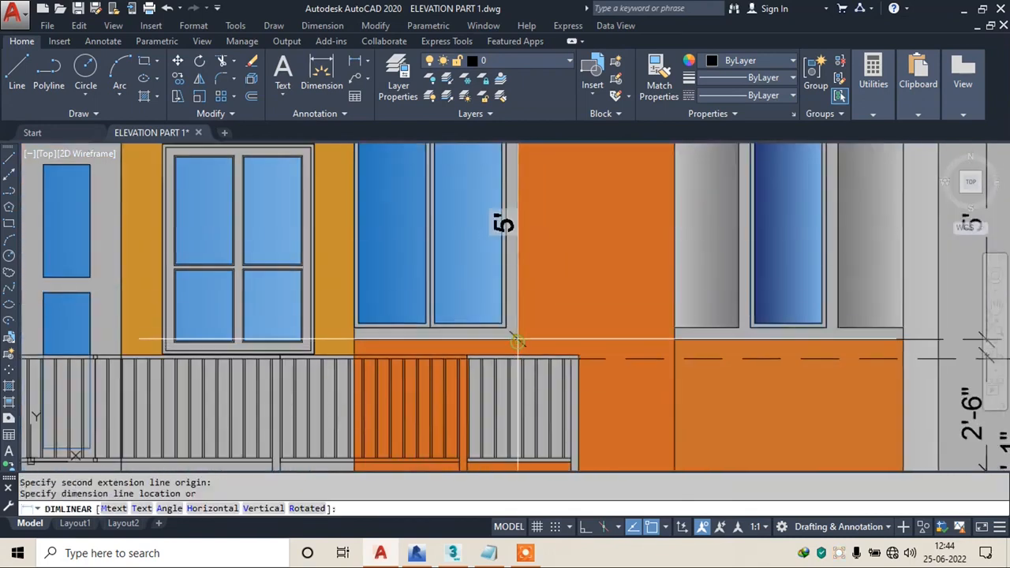
pyautogui.moveTo(517, 347); pyautogui.dragTo(527, 426, button='middle')
pyautogui.scroll(-2, 537, 300)
pyautogui.click(536, 300)
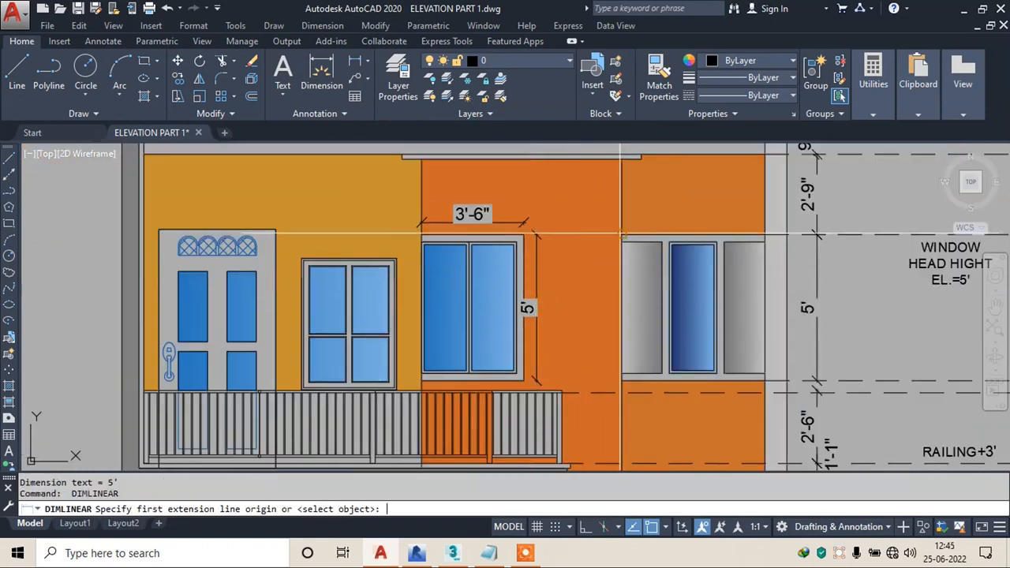
# - Dimension the width of the upper-floor side window, placing the dimension above its head
pyautogui.click(620, 234)
pyautogui.click(766, 235)
pyautogui.click(694, 225)
pyautogui.press('Escape')
pyautogui.press('space')
pyautogui.press('Escape')
pyautogui.scroll(-3, 434, 257)
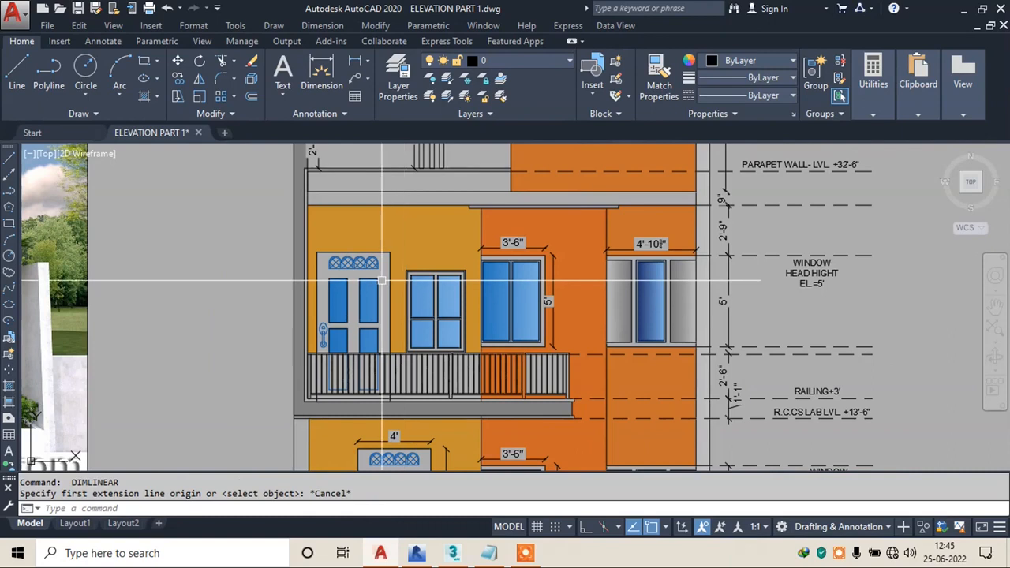
# - Dimension the width of the four-pane window on the upper-floor yellow wall, placing the dimension above it
pyautogui.scroll(5, 434, 257)
pyautogui.press('space')
pyautogui.click(434, 257)
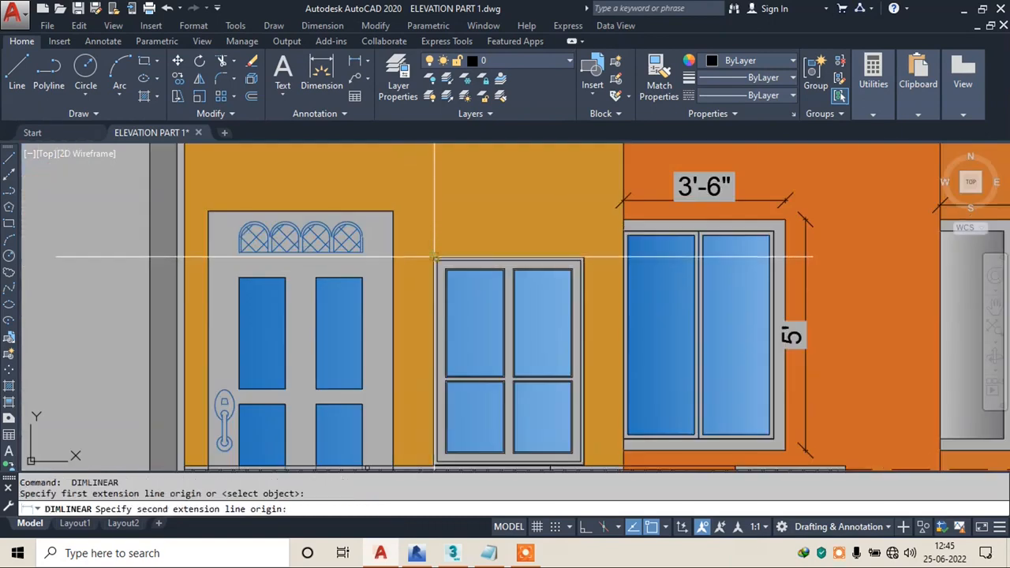
pyautogui.click(583, 259)
pyautogui.click(568, 237)
# - Dimension the height of the upper-floor four-pane window, placing the dimension between it and the two-pane window
pyautogui.press('Escape')
pyautogui.press('space')
pyautogui.click(582, 261)
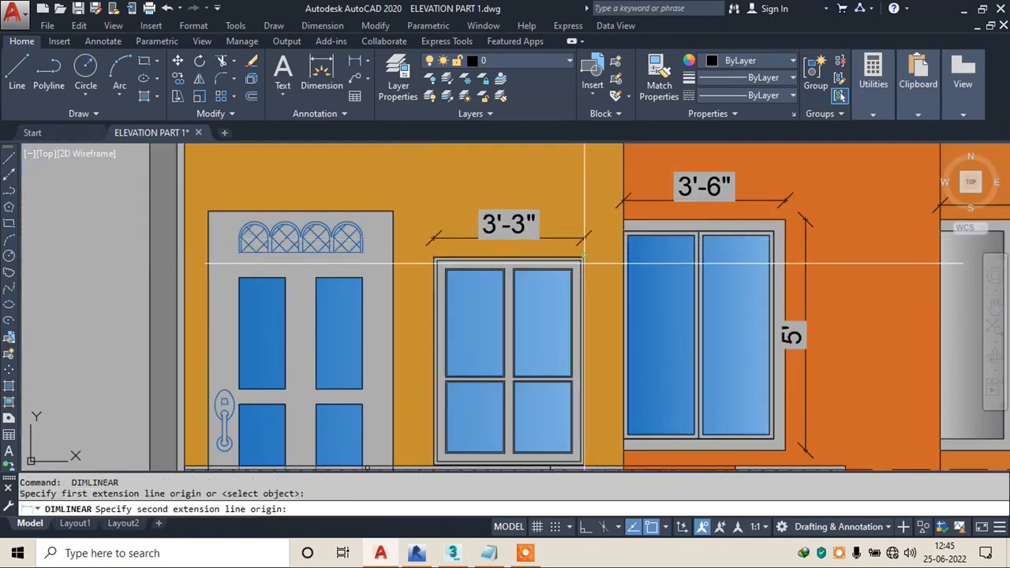
pyautogui.moveTo(581, 370); pyautogui.dragTo(554, 284, button='middle')
pyautogui.click(557, 379)
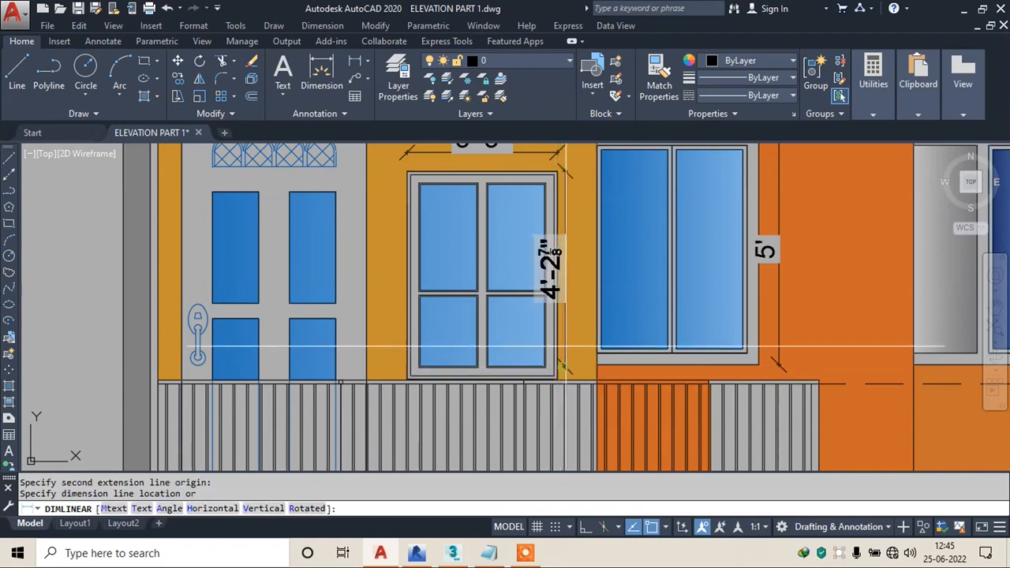
pyautogui.click(580, 310)
pyautogui.scroll(-3, 580, 310)
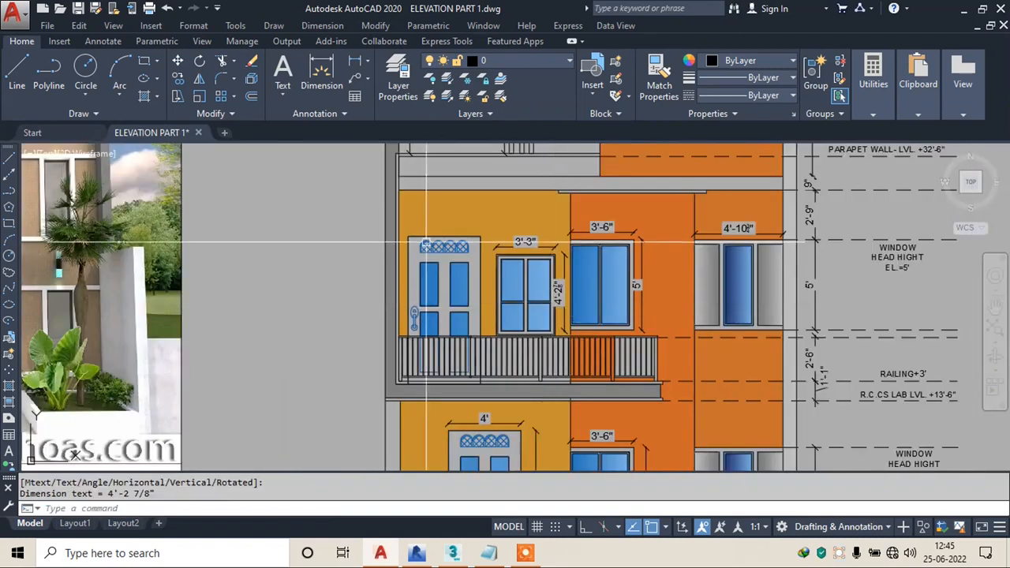
# - Dimension the width of the upper-floor balcony door, placing the dimension above its frame
pyautogui.scroll(5, 386, 236)
pyautogui.press('space')
pyautogui.click(387, 231)
pyautogui.click(569, 231)
pyautogui.click(561, 203)
# - Dimension the height of the upper-floor balcony door, placing the dimension between the door and the four-pane window
pyautogui.press('Escape')
pyautogui.press('space')
pyautogui.click(570, 231)
pyautogui.moveTo(568, 426); pyautogui.dragTo(537, 253, button='middle')
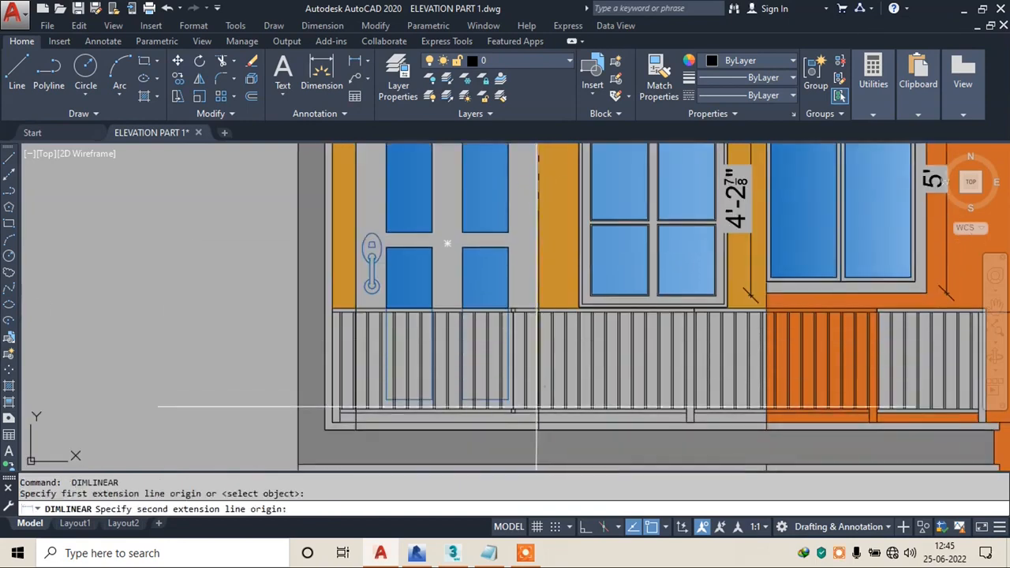
pyautogui.click(537, 428)
pyautogui.moveTo(461, 237); pyautogui.dragTo(448, 352, button='middle')
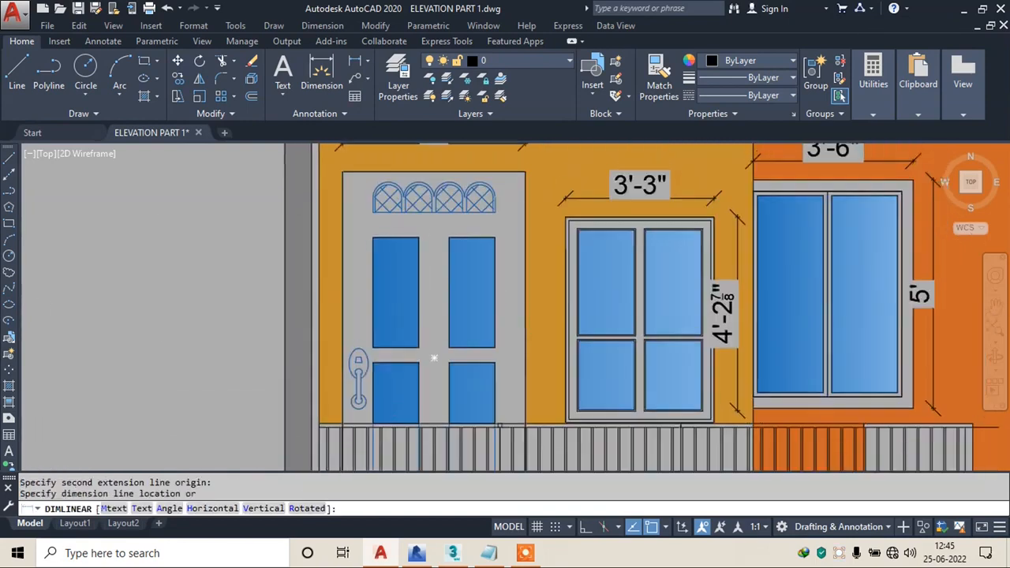
pyautogui.click(548, 310)
pyautogui.scroll(-3, 506, 313)
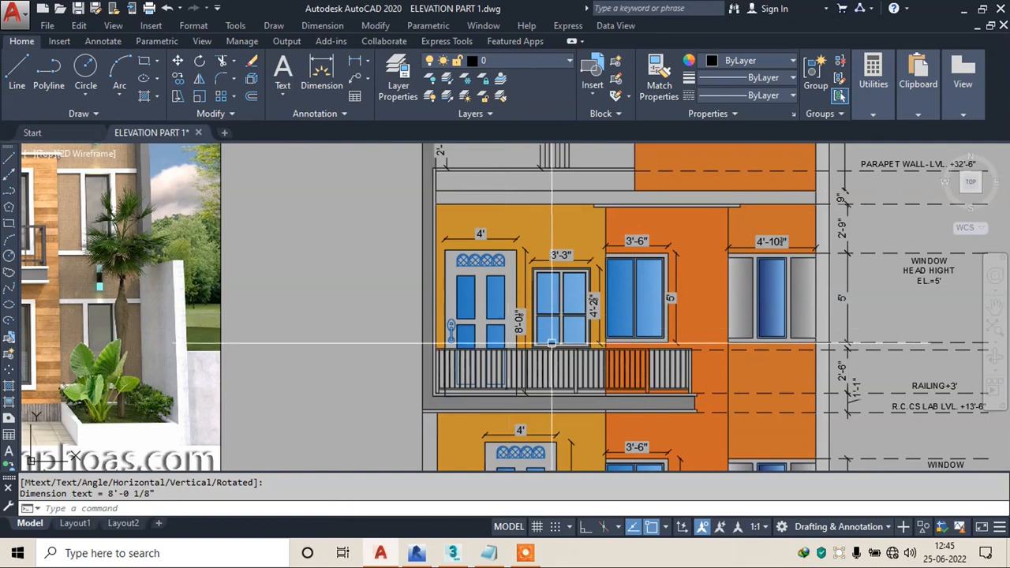
# - Copy the parapet wall level label to the empty area left of the facade, near the upper-floor slab
pyautogui.scroll(-2, 541, 333)
pyautogui.moveTo(647, 328); pyautogui.dragTo(568, 271, button='middle')
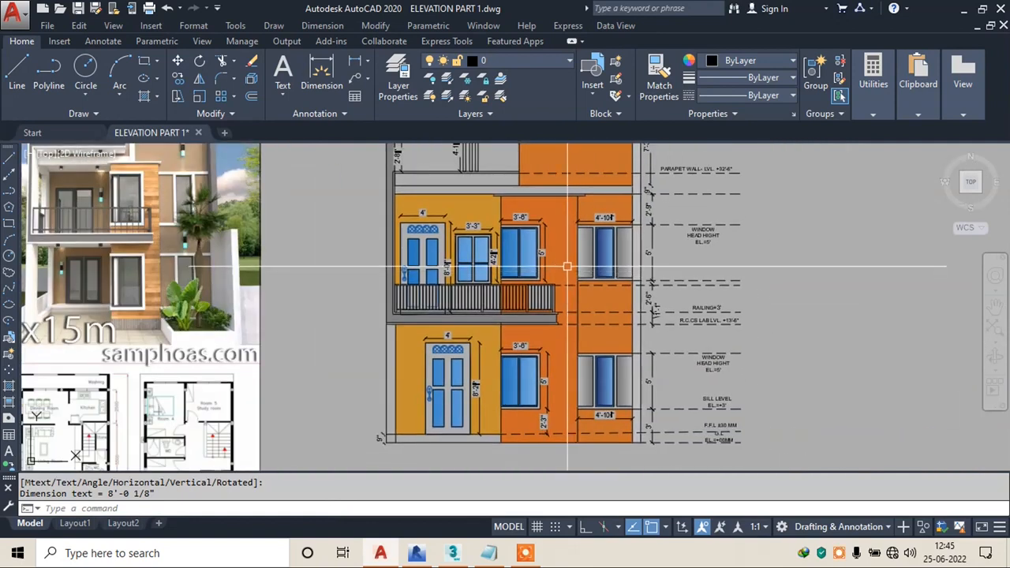
pyautogui.scroll(2, 684, 246)
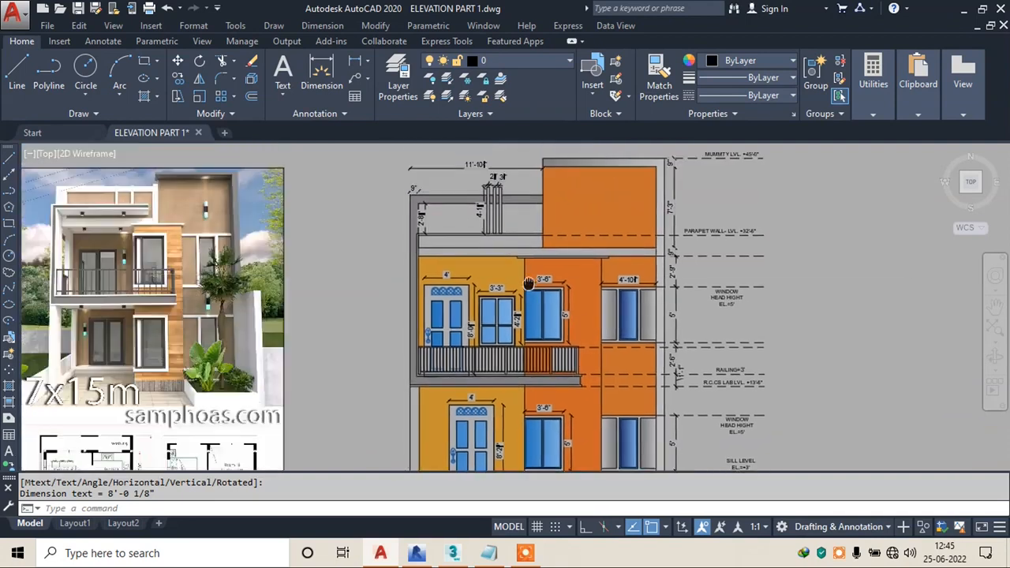
pyautogui.scroll(2, 684, 246)
pyautogui.moveTo(670, 244); pyautogui.dragTo(651, 238, button='middle')
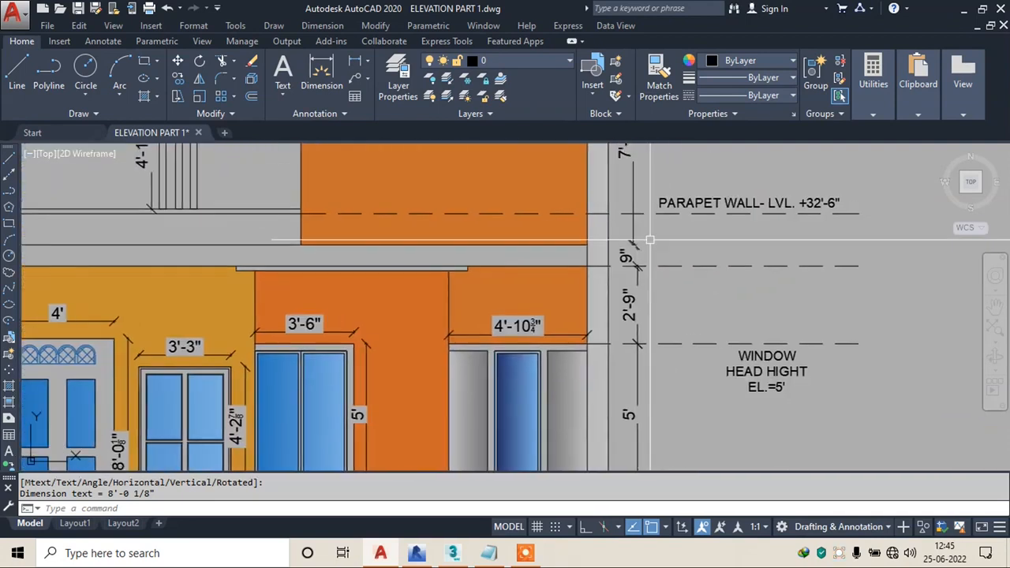
pyautogui.click(701, 203)
pyautogui.scroll(-6, 710, 236)
pyautogui.scroll(6, 367, 261)
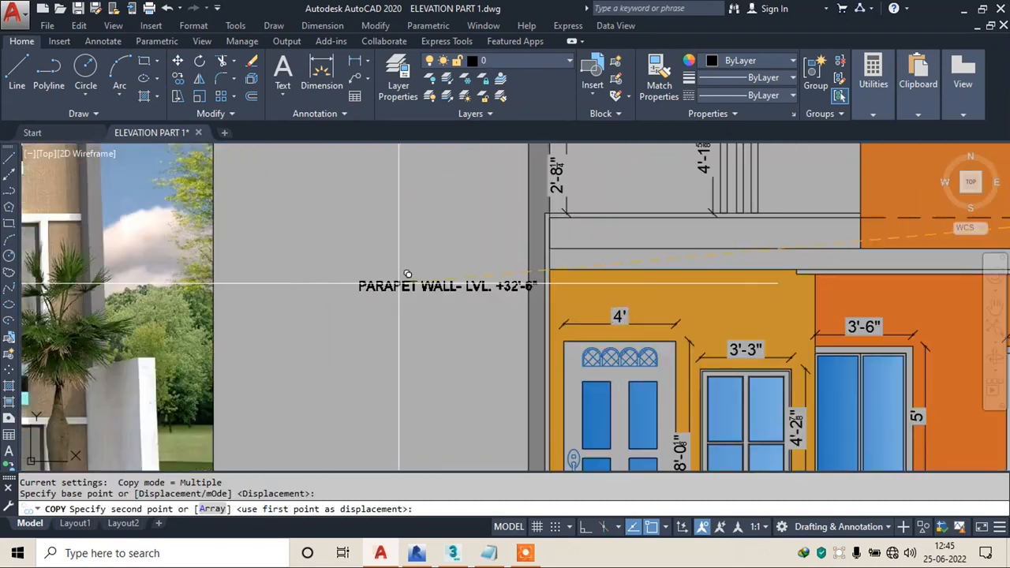
pyautogui.click(353, 233)
pyautogui.press('Escape')
# - Rewrite the copied label as PROJECTED -1'6" over MATERIAL -WOOD and set its text height to 3"
pyautogui.scroll(2, 354, 233)
pyautogui.click(387, 234)
pyautogui.doubleClick(387, 234)
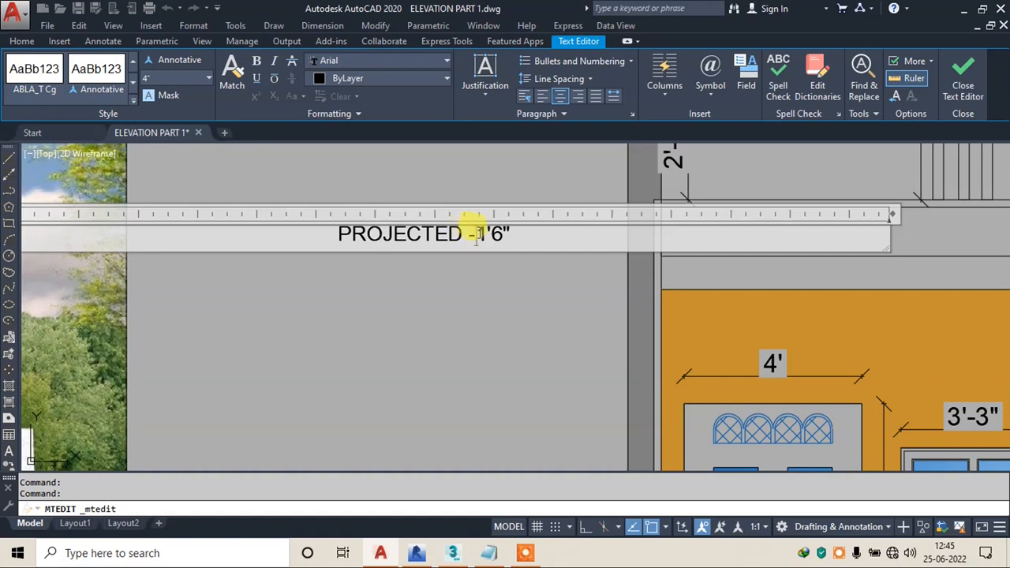
pyautogui.press('Return')
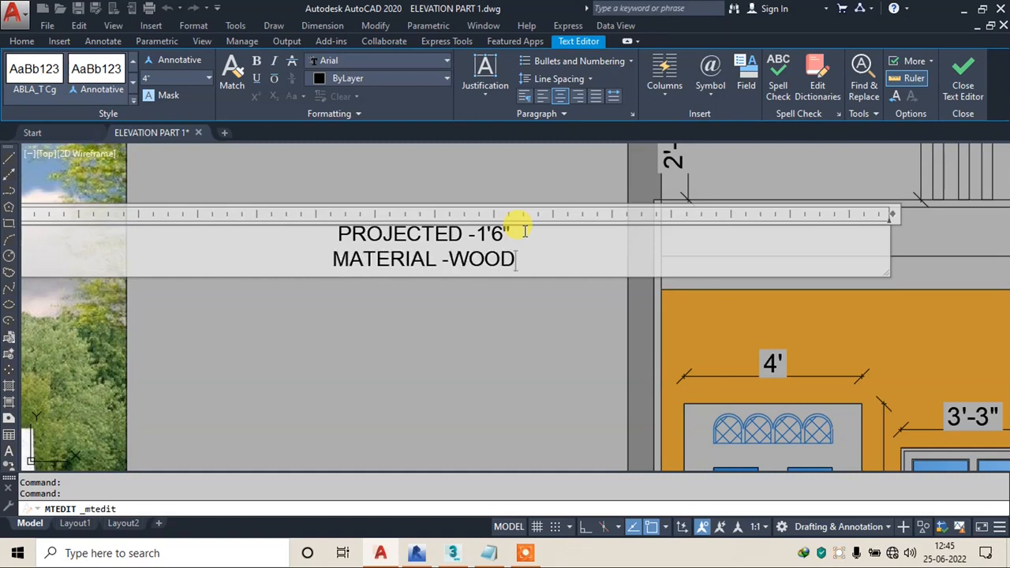
pyautogui.hotkey('ctrl', 'a')
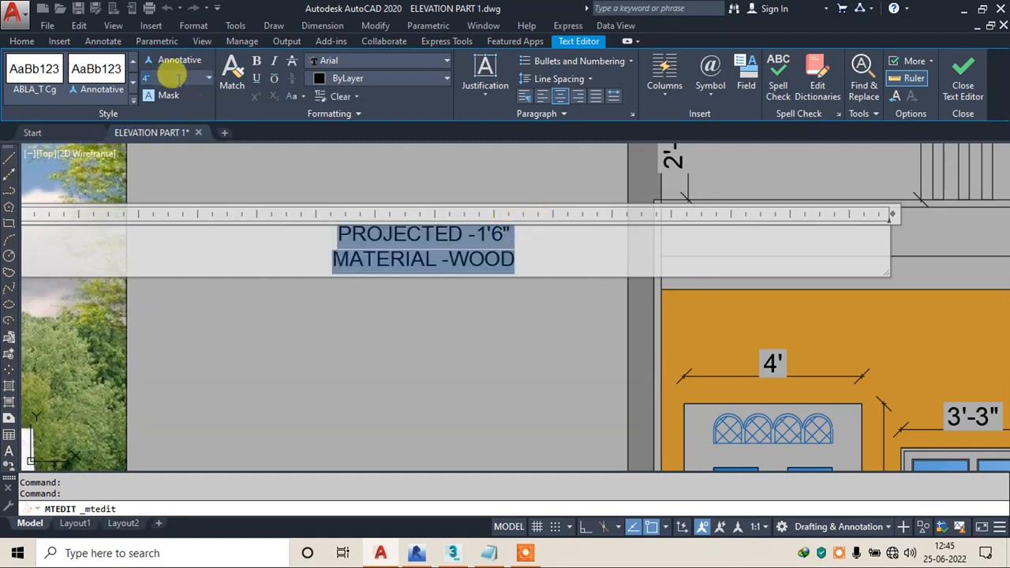
pyautogui.press('Return')
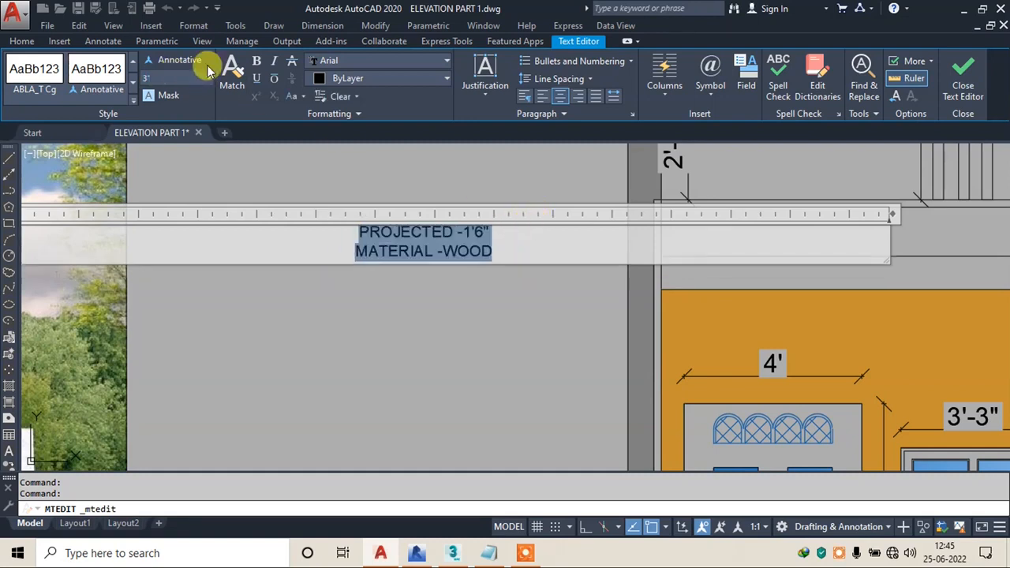
pyautogui.click(957, 102)
# - Copy the dashed parapet level line to just below the PROJECTED note, left of the facade
pyautogui.scroll(-4, 410, 237)
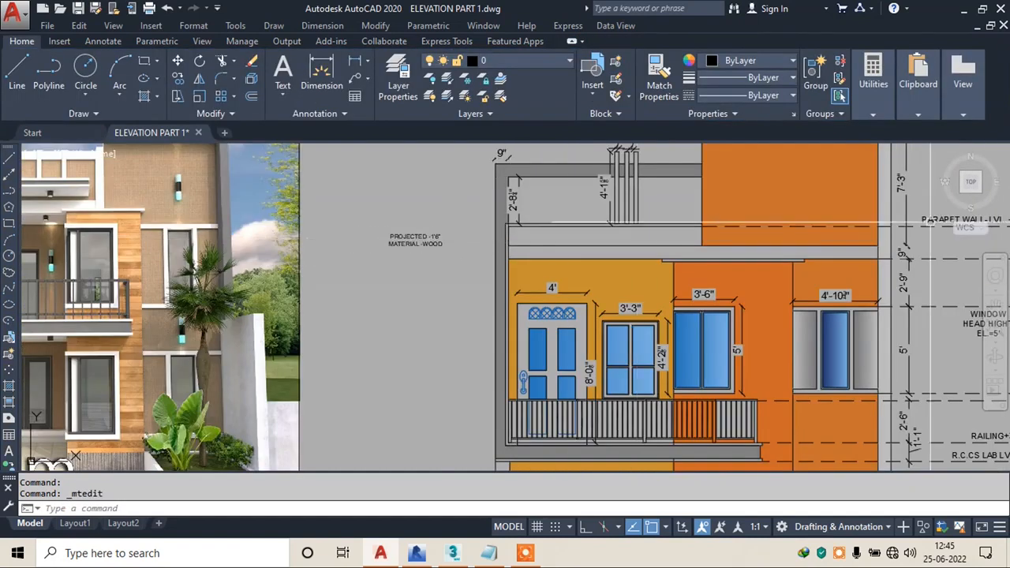
pyautogui.scroll(2, 931, 224)
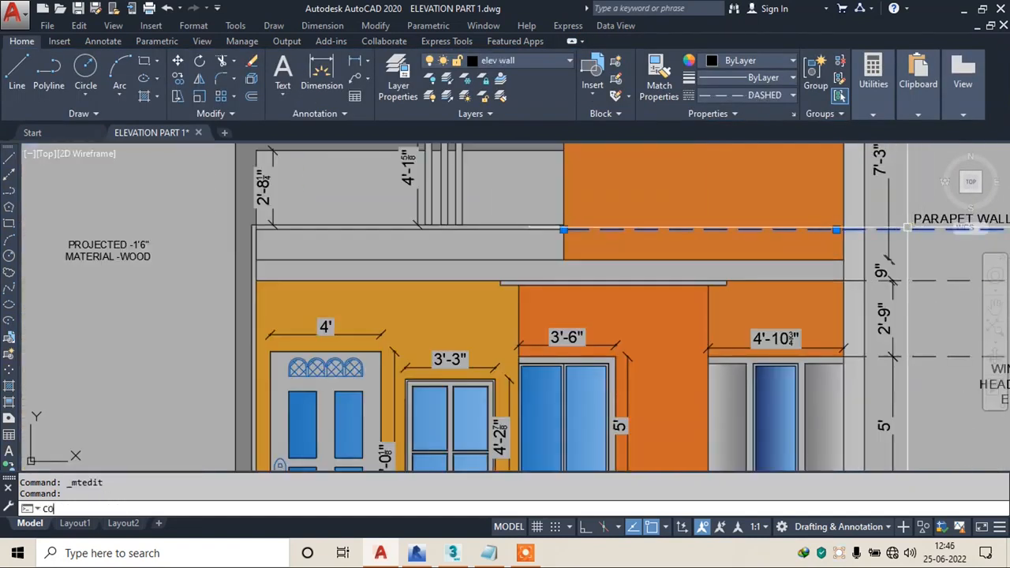
pyautogui.click(905, 228)
pyautogui.moveTo(206, 292); pyautogui.dragTo(340, 320, button='middle')
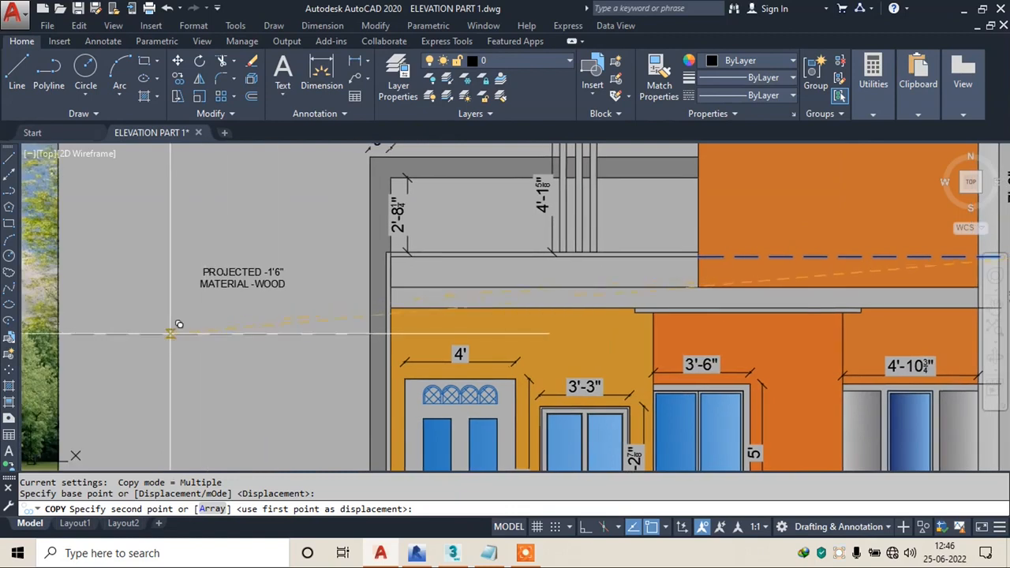
pyautogui.press('Escape')
# - Move the copied dashed line up beneath the PROJECTED note so its end meets the facade's left wall
pyautogui.click(332, 353)
pyautogui.click(309, 329)
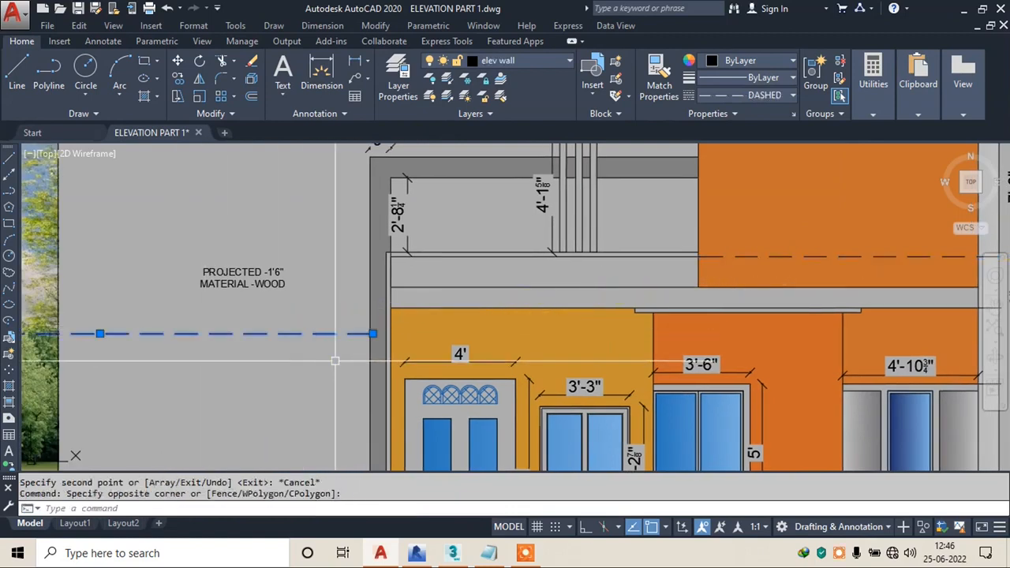
pyautogui.write('m')
pyautogui.press('Return')
pyautogui.click(376, 335)
pyautogui.scroll(-3, 377, 340)
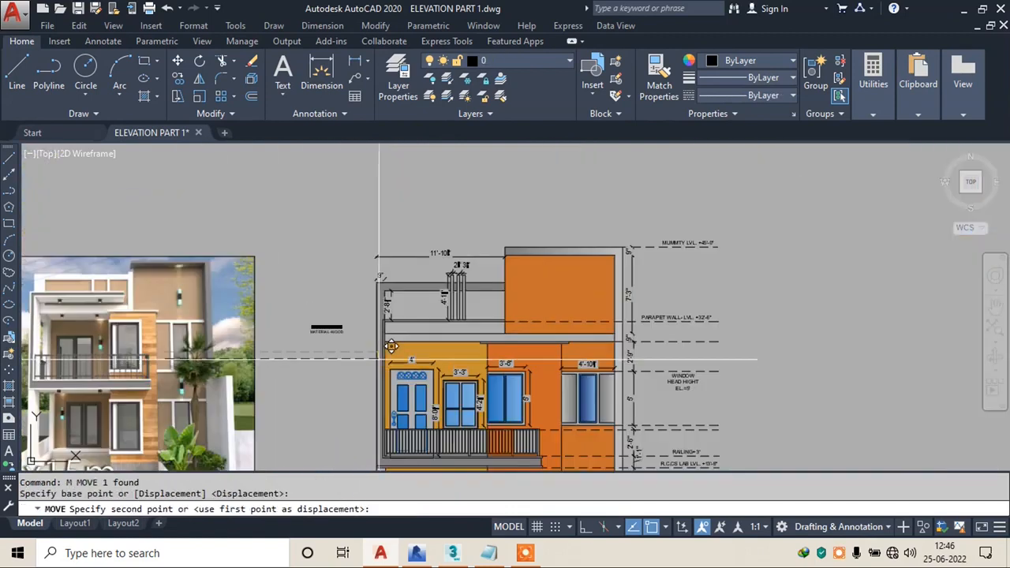
pyautogui.scroll(4, 378, 339)
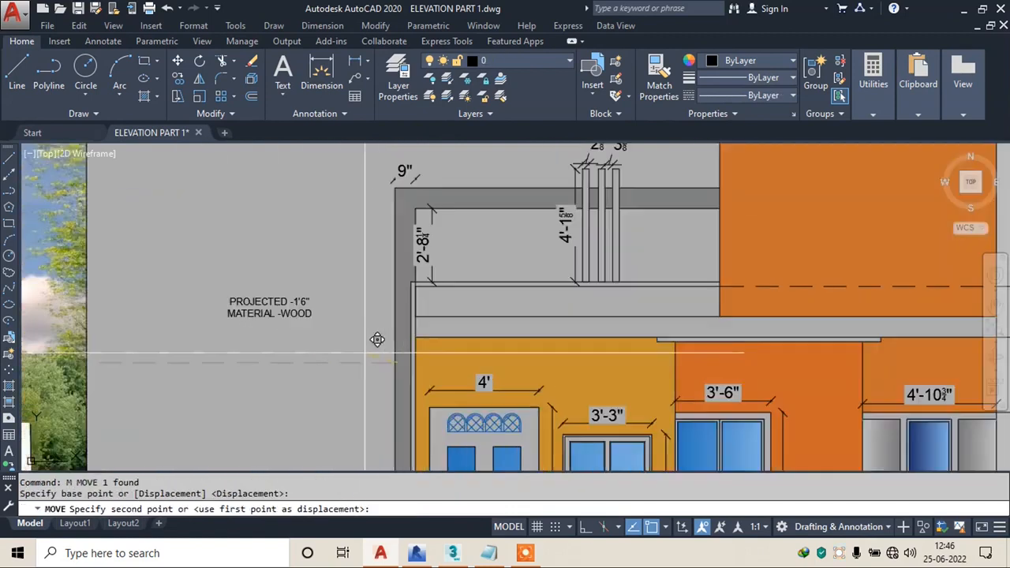
pyautogui.click(411, 312)
# - Draw a short cutting line across the dashed line, just left of the PROJECTED note
pyautogui.moveTo(288, 323); pyautogui.dragTo(423, 324, button='middle')
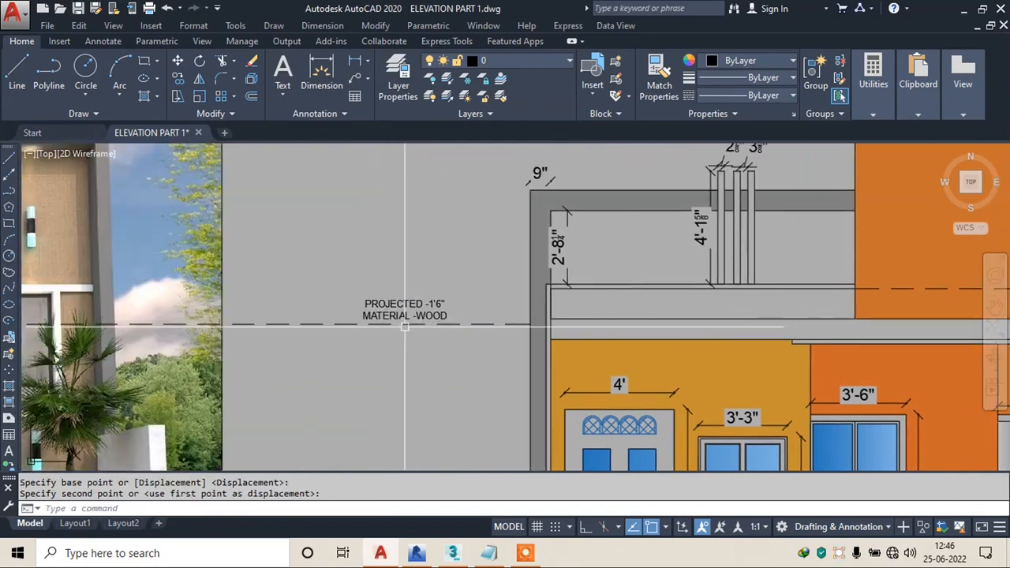
pyautogui.write('l')
pyautogui.press('Return')
pyautogui.scroll(2, 328, 326)
pyautogui.click(351, 298)
pyautogui.press('Escape')
# - Trim the dashed line's excess left of the cutting line and erase the cutting line
pyautogui.write('tr')
pyautogui.press('Return')
pyautogui.press('Return')
pyautogui.click(318, 300)
pyautogui.click(307, 349)
pyautogui.press('Escape')
pyautogui.click(350, 313)
pyautogui.write('e')
pyautogui.press('Return')
pyautogui.scroll(-5, 327, 300)
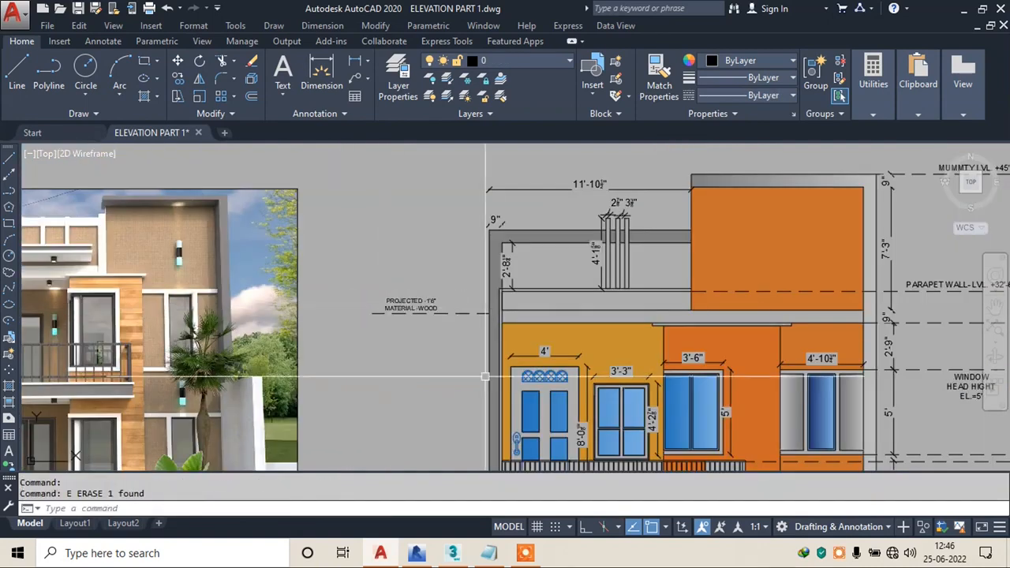
# - Copy the PROJECTED note down beside the left end of the upper-floor balcony railing
pyautogui.scroll(2, 451, 340)
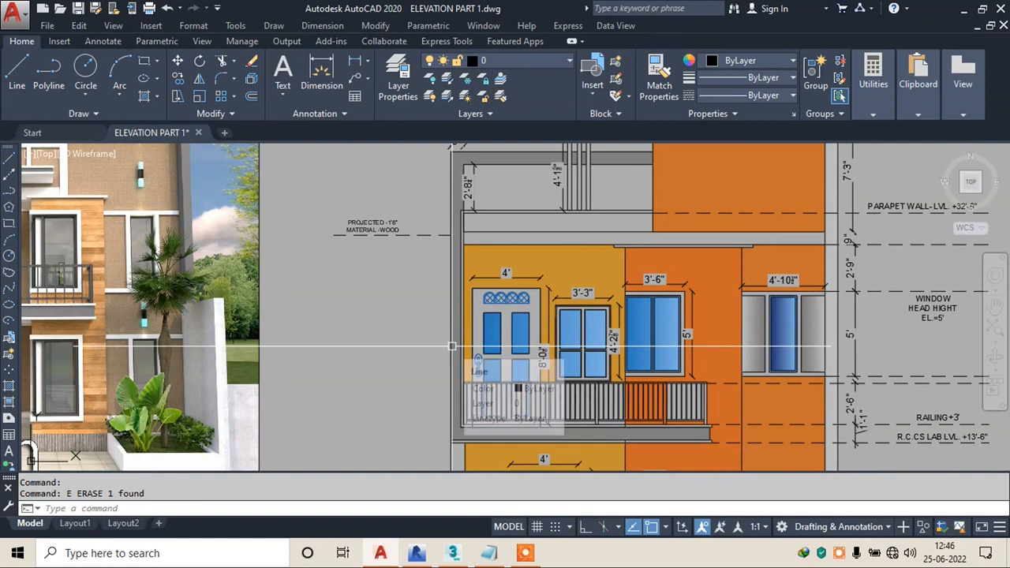
pyautogui.scroll(2, 387, 251)
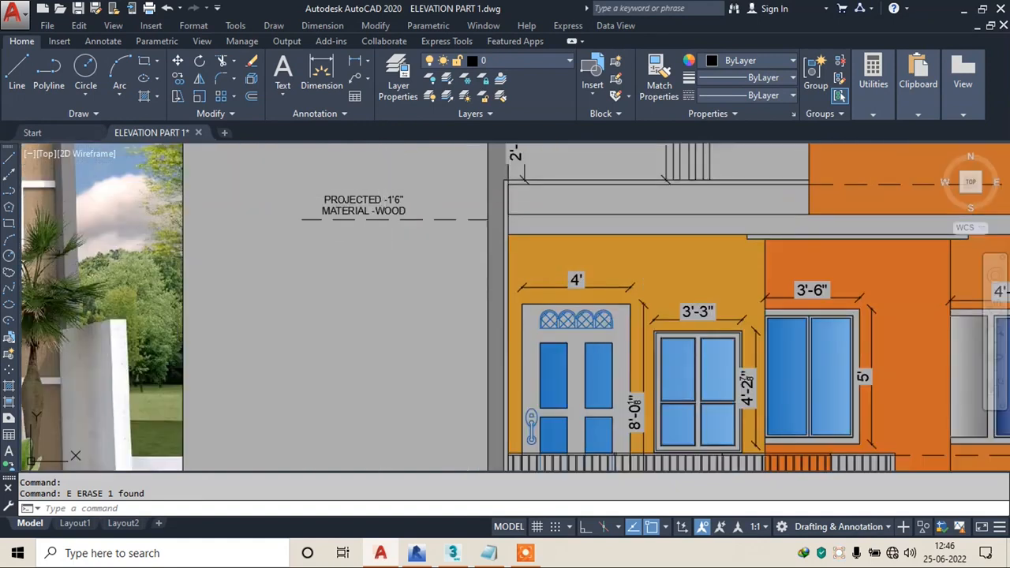
pyautogui.click(647, 195)
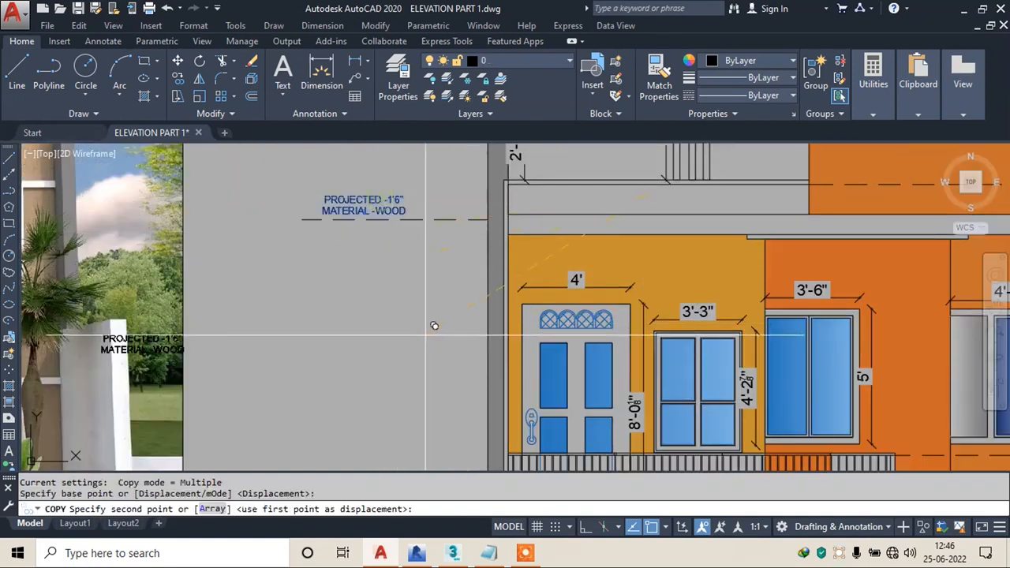
pyautogui.moveTo(426, 327); pyautogui.dragTo(479, 196, button='middle')
pyautogui.click(771, 344)
pyautogui.press('Escape')
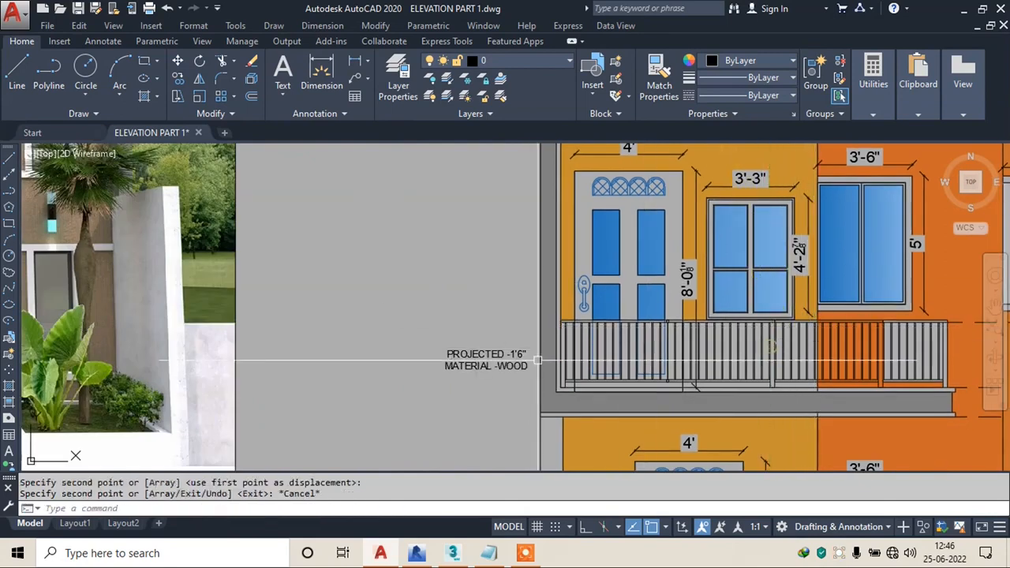
# - Draw a horizontal leader line beneath the copied note, ending at the left edge of the balcony railing
pyautogui.scroll(2, 524, 346)
pyautogui.press('Return')
pyautogui.click(378, 383)
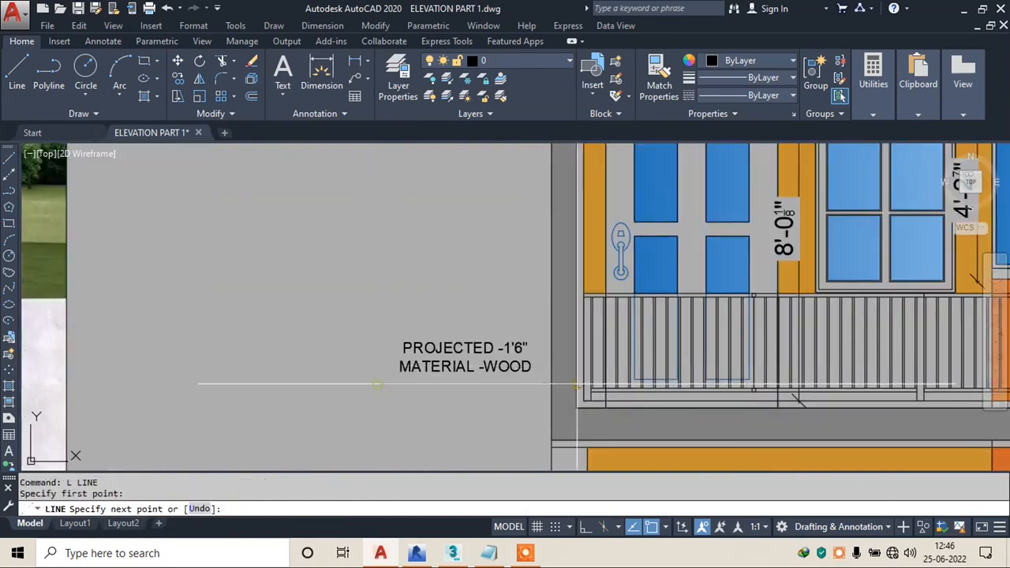
pyautogui.scroll(2, 574, 385)
pyautogui.click(578, 383)
pyautogui.press('Escape')
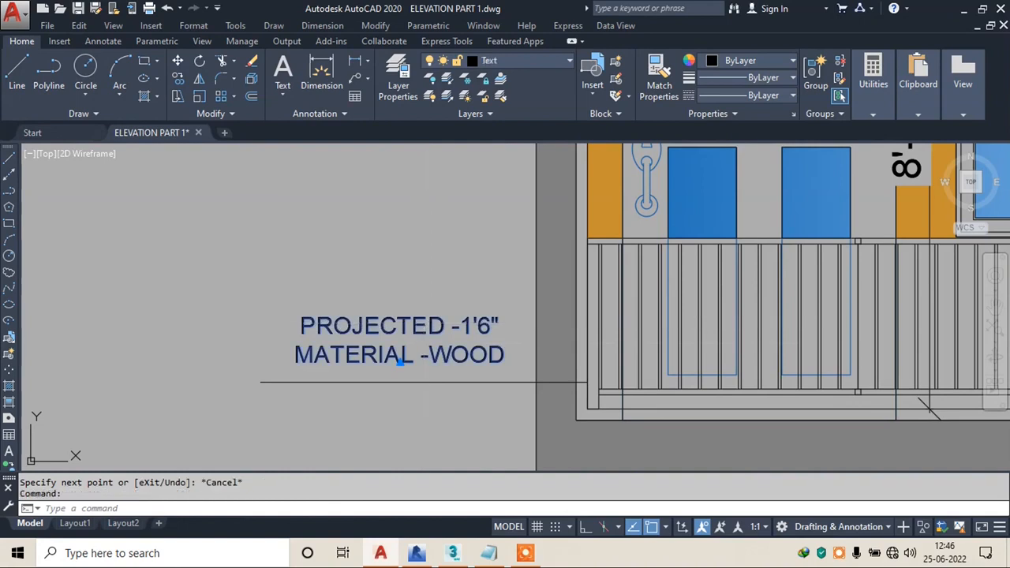
# - Rewrite the note beside the railing as RAILING 3'6" over STEEL MATERIAL
pyautogui.doubleClick(424, 325)
pyautogui.write('RAILING')
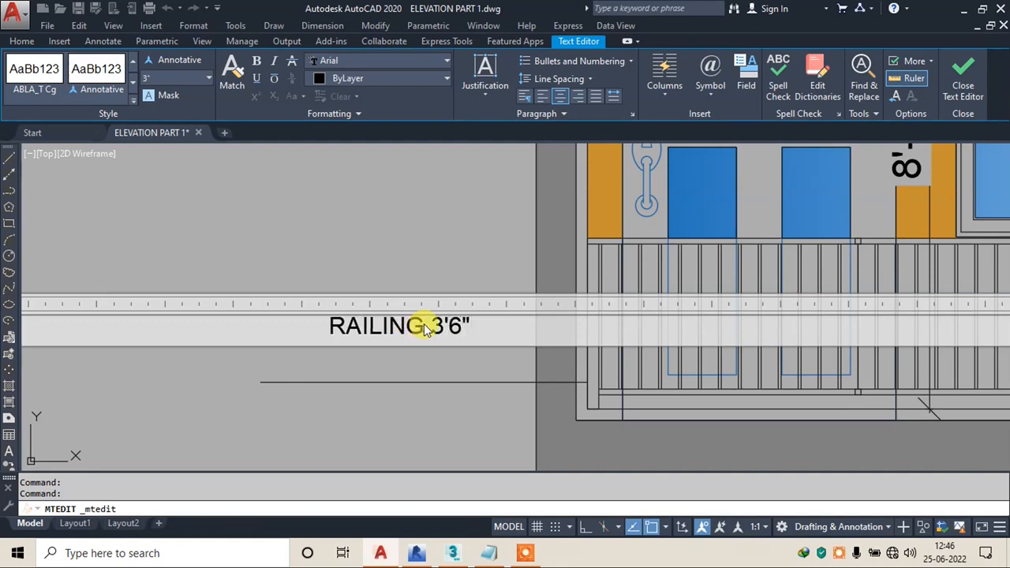
pyautogui.write('3\'6"')
pyautogui.press('Return')
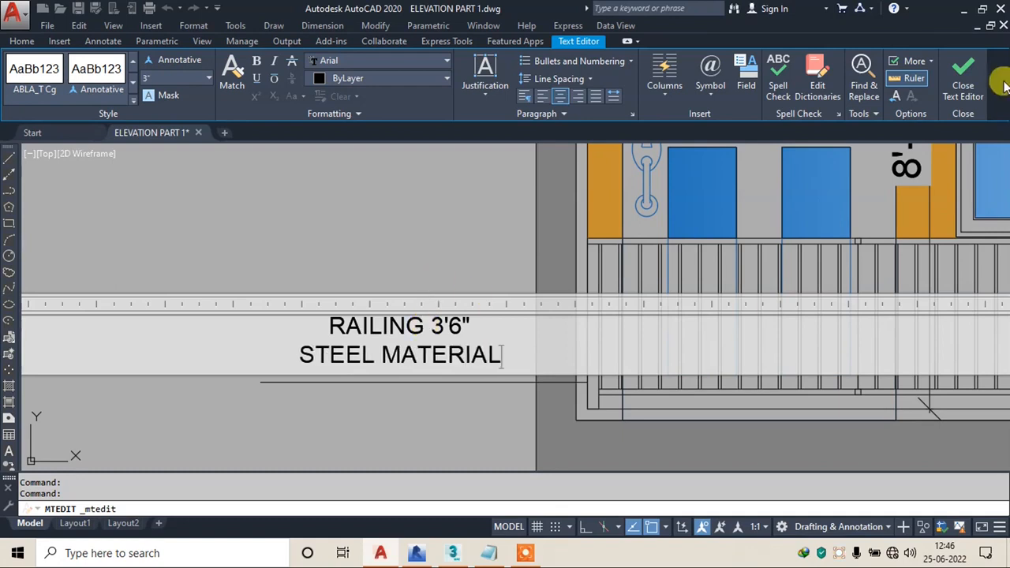
pyautogui.click(945, 88)
# - Move the PROJECTED -1'6" note along its dashed line, closer to the facade's left wall
pyautogui.scroll(-5, 279, 272)
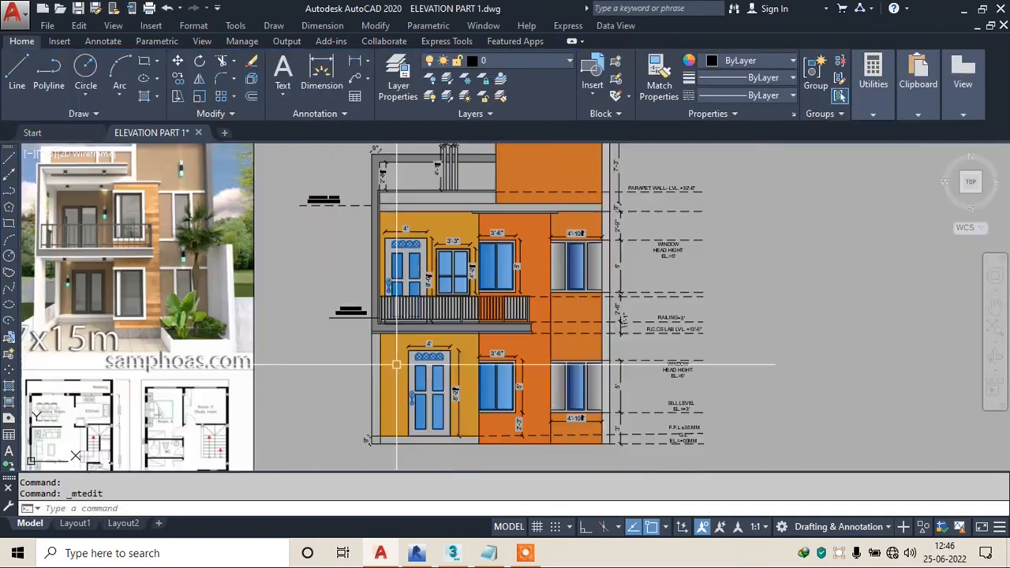
pyautogui.moveTo(387, 348); pyautogui.dragTo(388, 348, button='middle')
pyautogui.scroll(2, 394, 324)
pyautogui.scroll(-2, 433, 339)
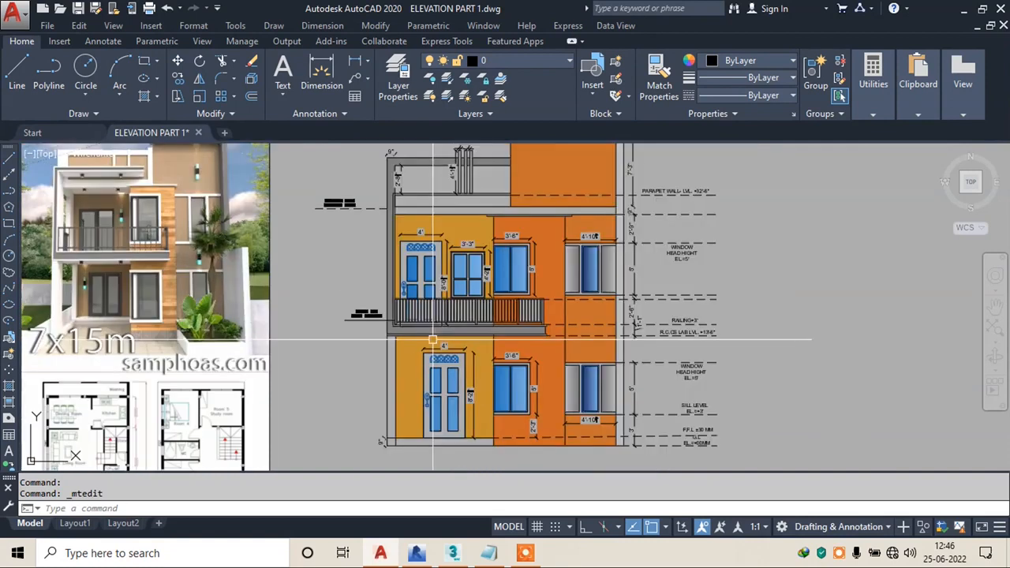
pyautogui.scroll(5, 377, 211)
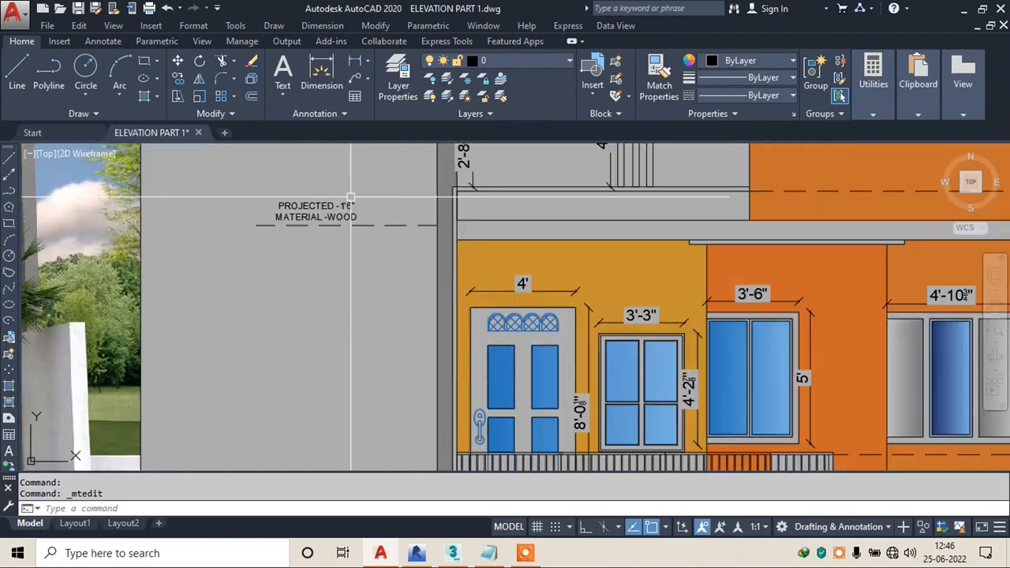
pyautogui.write('m')
pyautogui.press('Return')
pyautogui.click(339, 201)
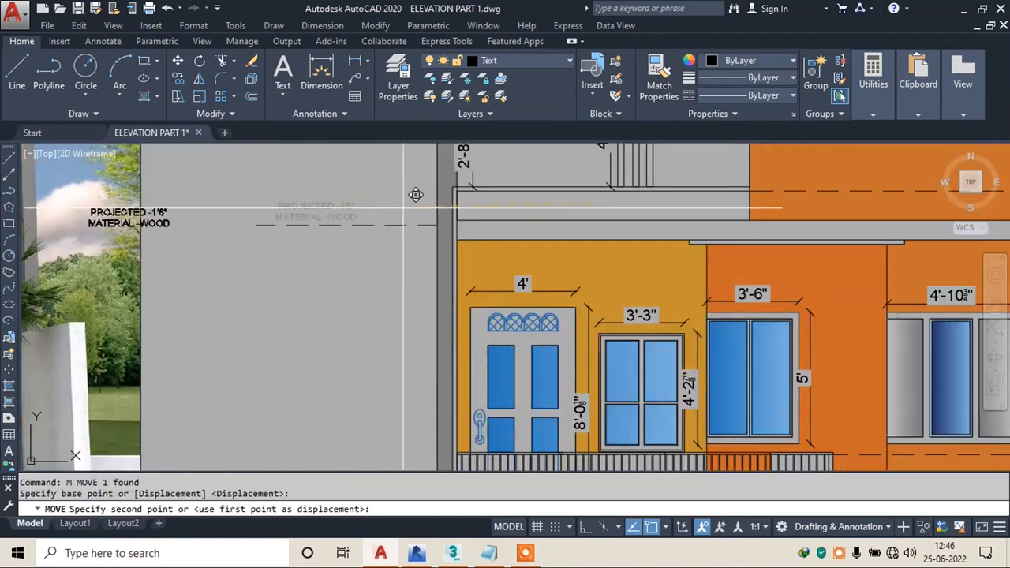
pyautogui.click(665, 199)
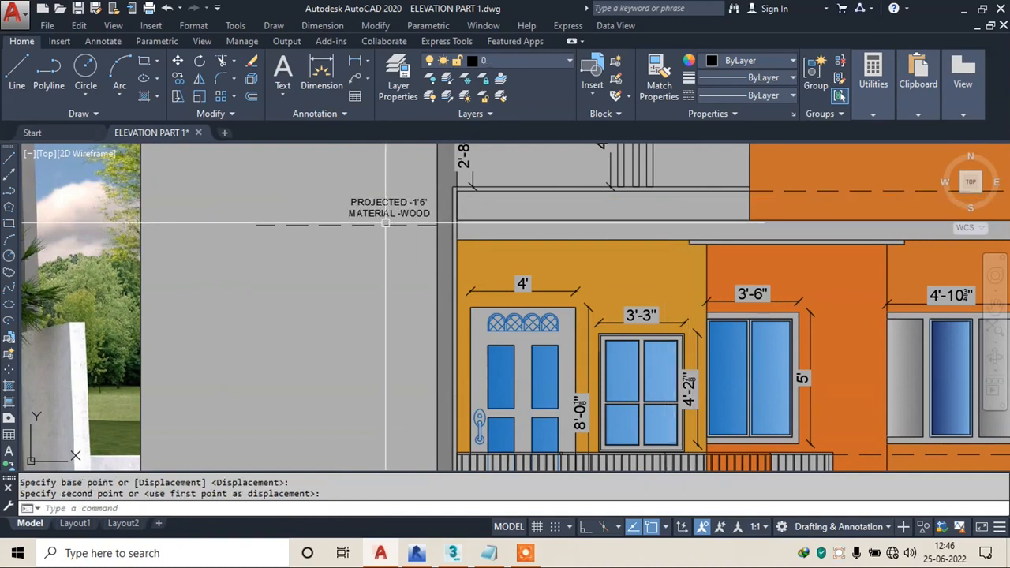
# - Draw a vertical cutting line with ortho on, crossing the dashed line just left of the PROJECTED note
pyautogui.write('l')
pyautogui.press('Return')
pyautogui.scroll(2, 331, 214)
pyautogui.click(340, 205)
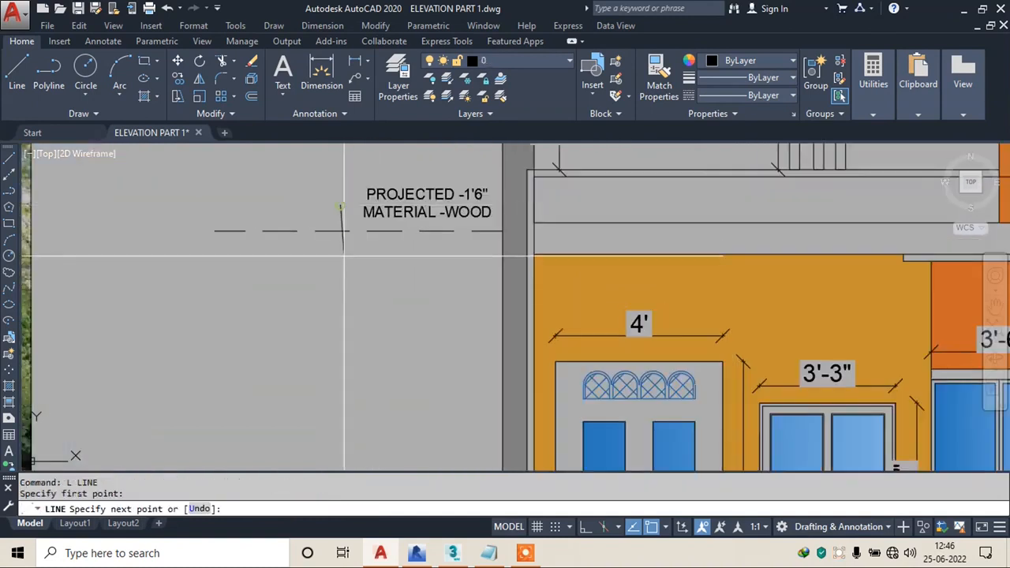
pyautogui.click(585, 528)
pyautogui.click(341, 335)
pyautogui.press('Escape')
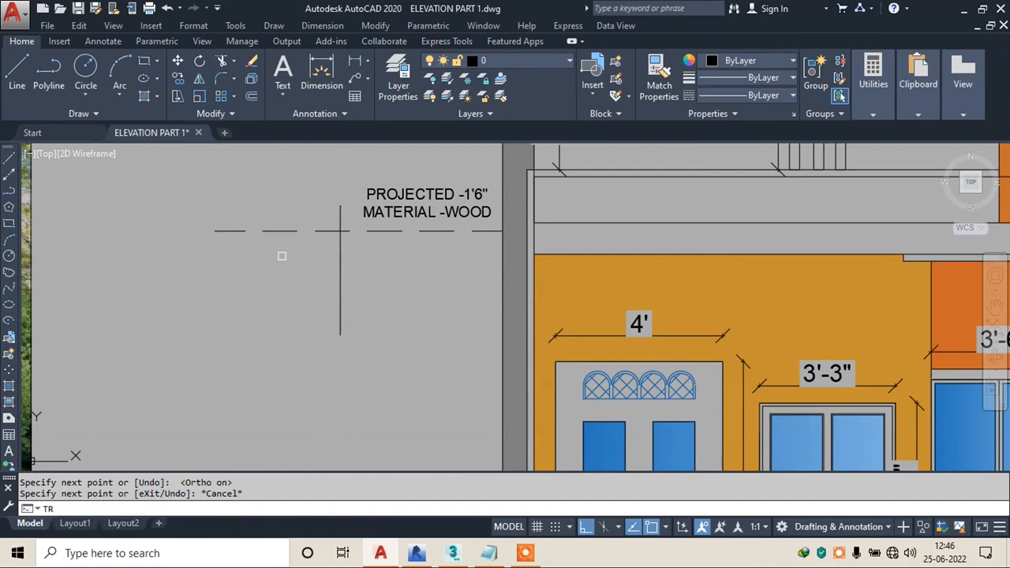
# - Trim the dashed line beyond the vertical cutting line beside the PROJECTED note, then erase the cutting line
pyautogui.press('Return')
pyautogui.click(278, 215)
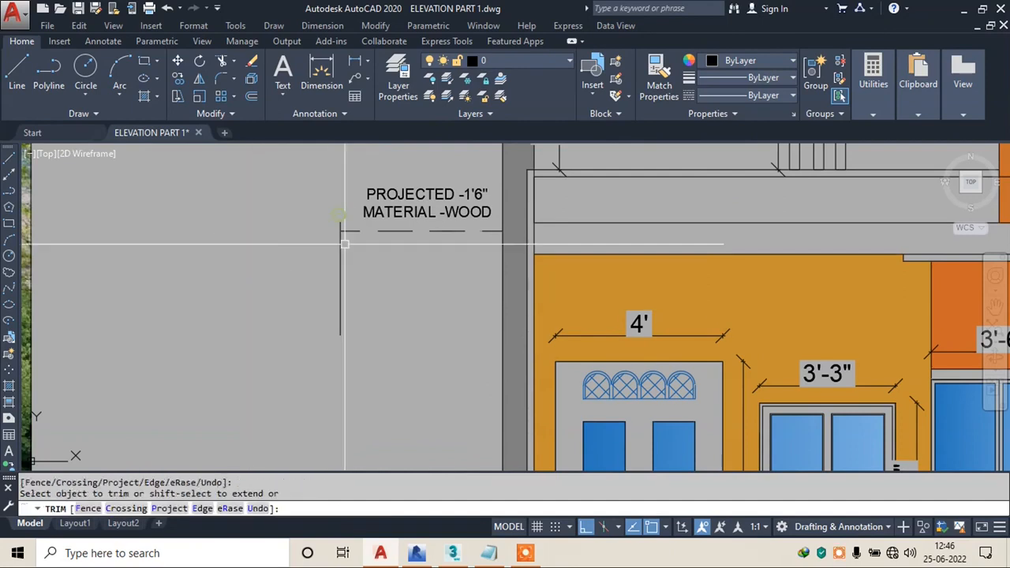
pyautogui.press('Escape')
pyautogui.click(340, 264)
pyautogui.write('e')
pyautogui.press('Return')
# - Inspect the annotated elevation from the roof down to the ground line for missing notes and base lines
pyautogui.scroll(-5, 371, 245)
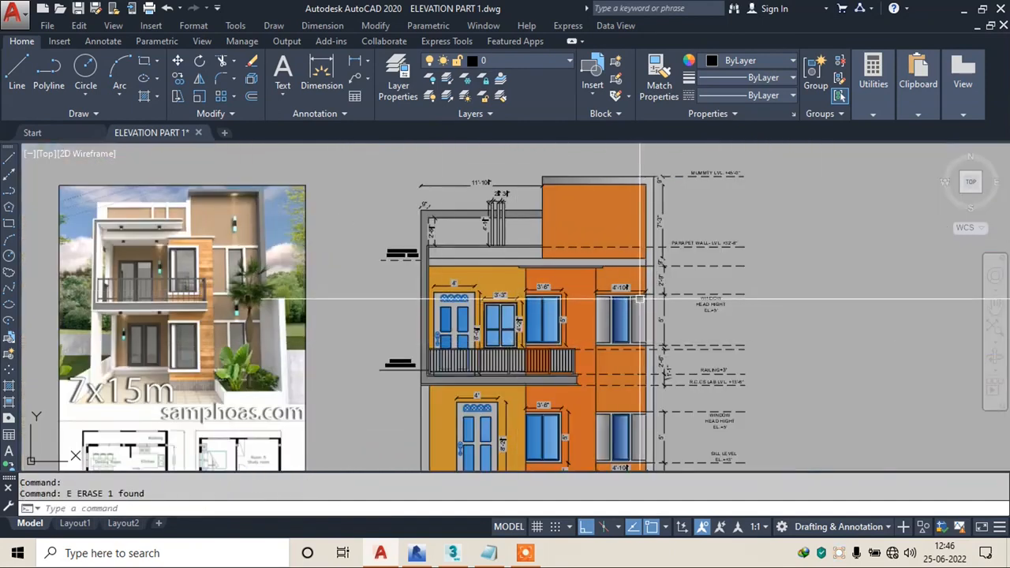
pyautogui.scroll(5, 489, 315)
pyautogui.scroll(-5, 521, 340)
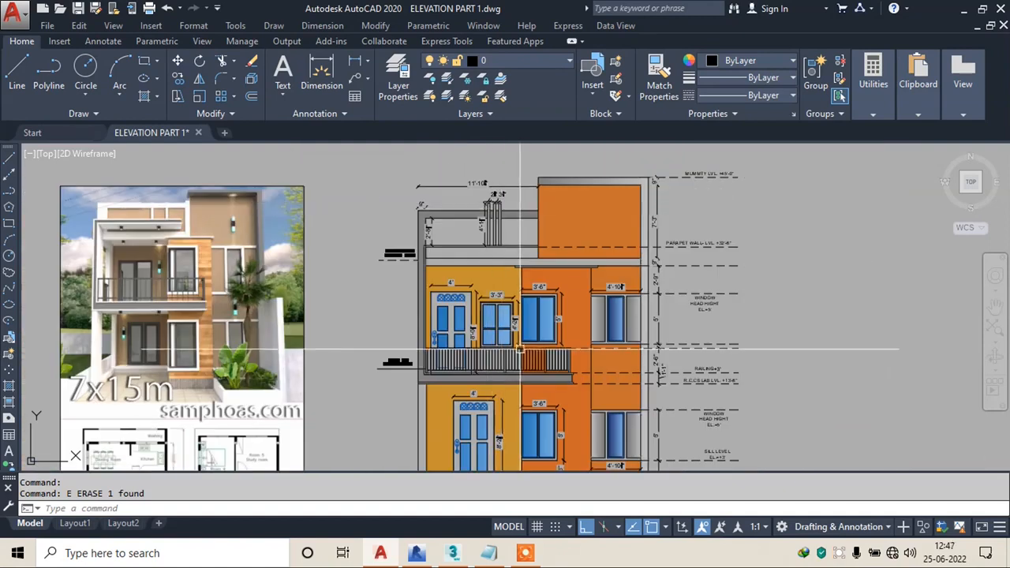
pyautogui.moveTo(521, 348); pyautogui.dragTo(502, 244, button='middle')
pyautogui.scroll(3, 474, 272)
pyautogui.scroll(-3, 469, 286)
pyautogui.moveTo(473, 351); pyautogui.dragTo(465, 317, button='middle')
pyautogui.scroll(3, 465, 317)
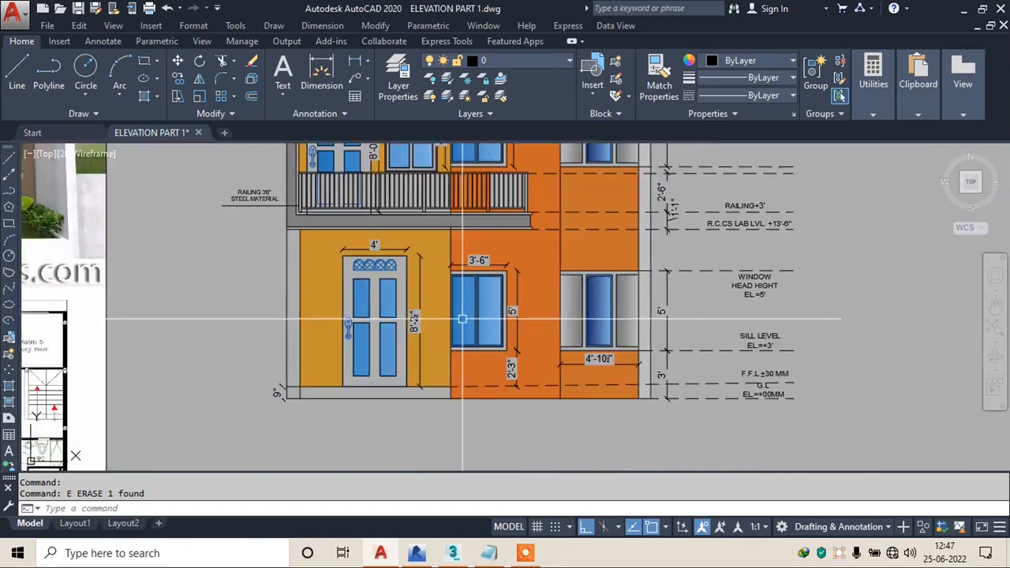
pyautogui.scroll(-5, 474, 335)
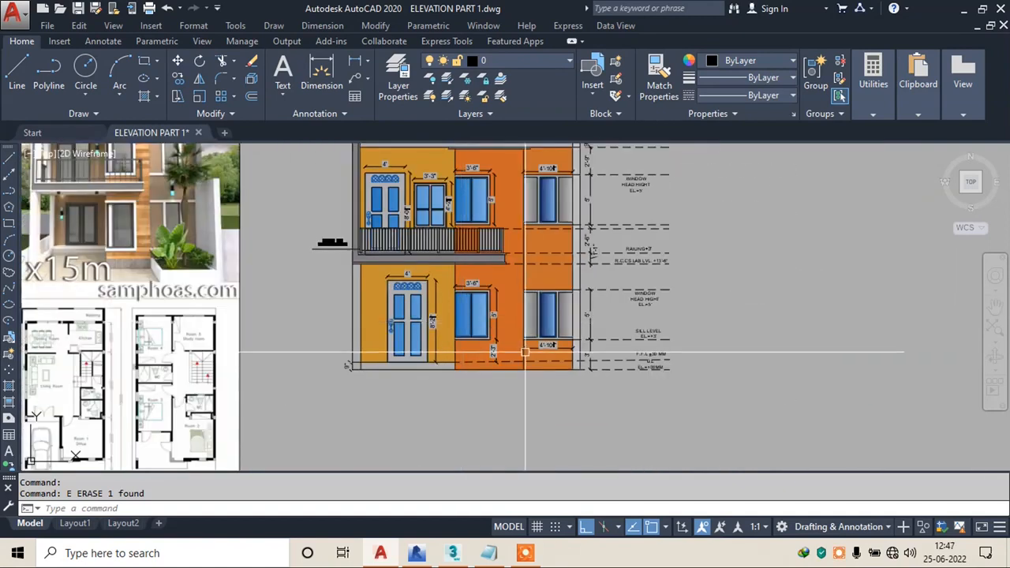
pyautogui.scroll(-1, 523, 347)
pyautogui.scroll(2, 540, 331)
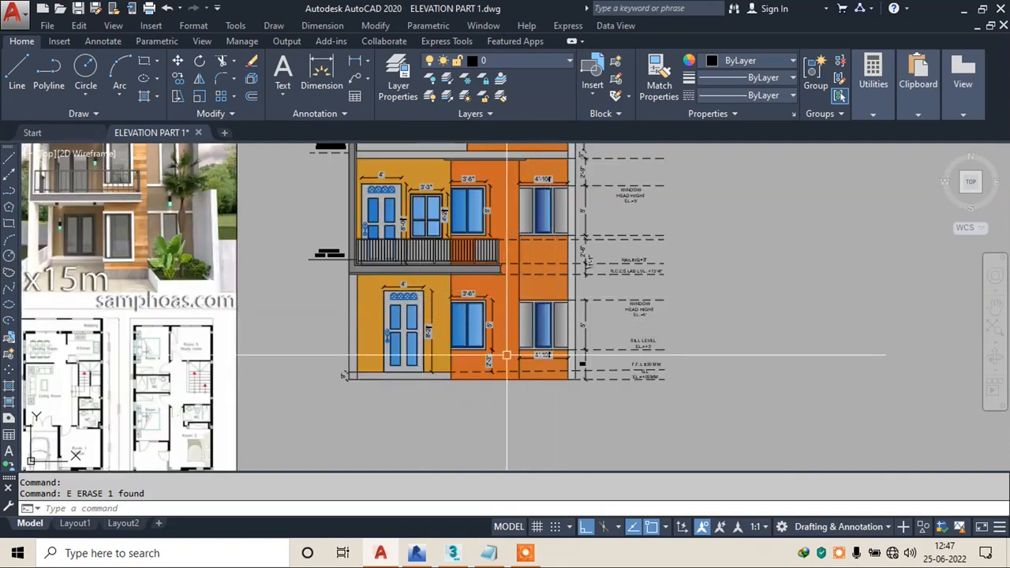
# - Draw a horizontal ground line from the facade's lower-left corner along its base, extending well past the level labels on the right
pyautogui.write('l')
pyautogui.press('Return')
pyautogui.click(357, 379)
pyautogui.click(864, 378)
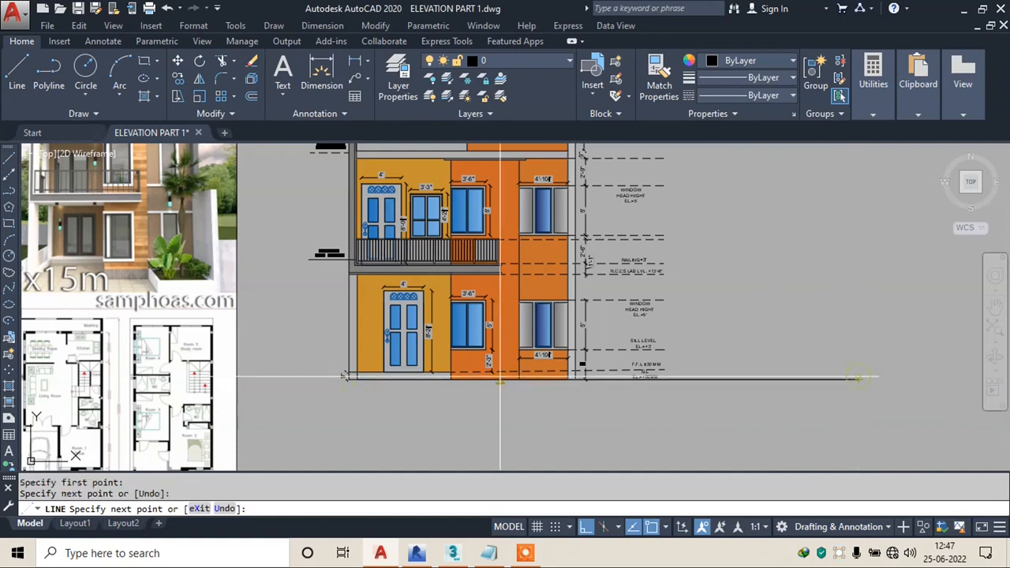
pyautogui.press('Escape')
# - Move the whole elevation with its annotations and ground line horizontally to the right, farther from the reference image
pyautogui.scroll(-5, 495, 365)
pyautogui.click(683, 233)
pyautogui.click(411, 402)
pyautogui.write('m')
pyautogui.press('space')
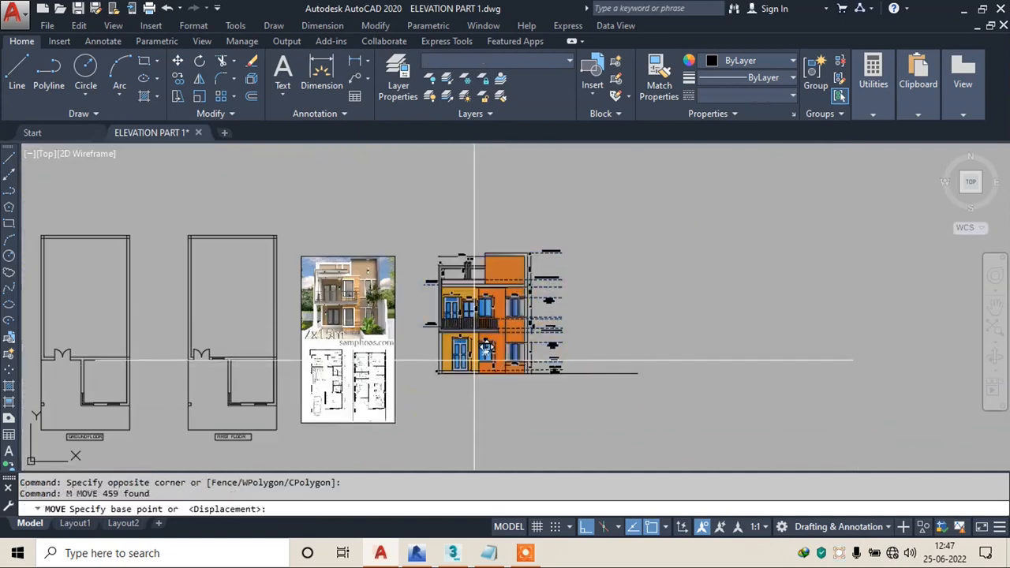
pyautogui.click(475, 365)
pyautogui.click(551, 367)
pyautogui.press('Escape')
# - Extend the ground line with a horizontal line running left from the facade's base
pyautogui.scroll(3, 511, 388)
pyautogui.write('l')
pyautogui.press('space')
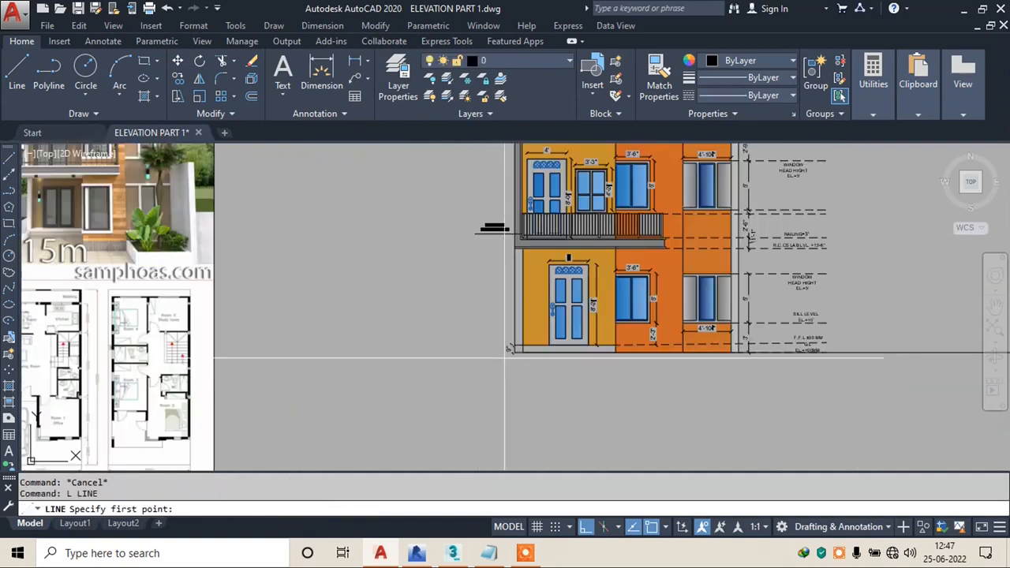
pyautogui.press('Escape')
# - Draw a long horizontal line below the ground line, spanning past both sides of the house
pyautogui.press('space')
pyautogui.click(271, 407)
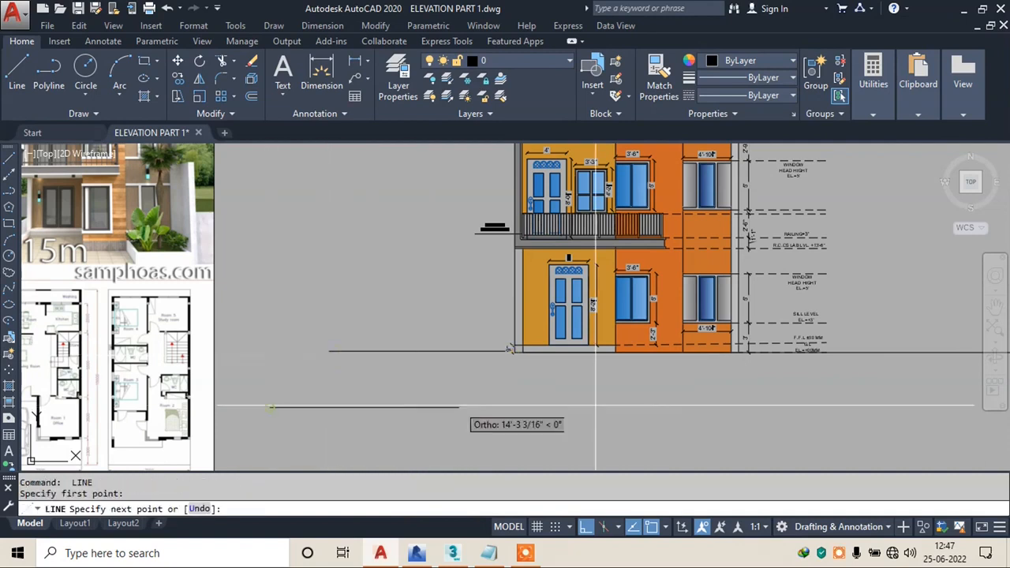
pyautogui.moveTo(568, 403); pyautogui.dragTo(413, 387, button='middle')
pyautogui.click(847, 385)
pyautogui.press('Escape')
# - Draw a horizontal line just beneath the ground line across the full width of the house, and lengthen its left end with a second segment
pyautogui.press('space')
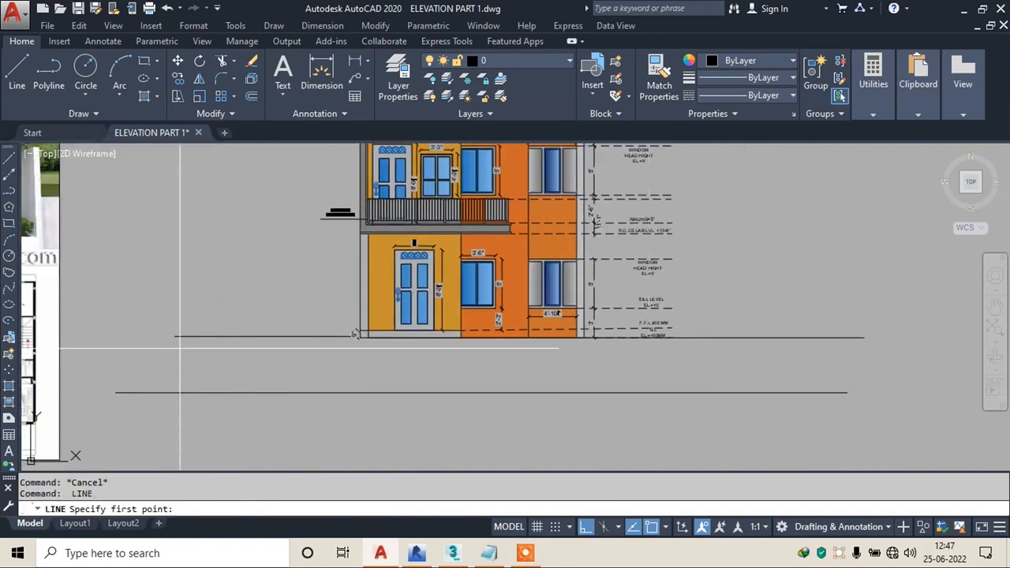
pyautogui.click(830, 347)
pyautogui.press('Escape')
pyautogui.press('space')
pyautogui.click(246, 348)
pyautogui.click(134, 347)
pyautogui.press('Escape')
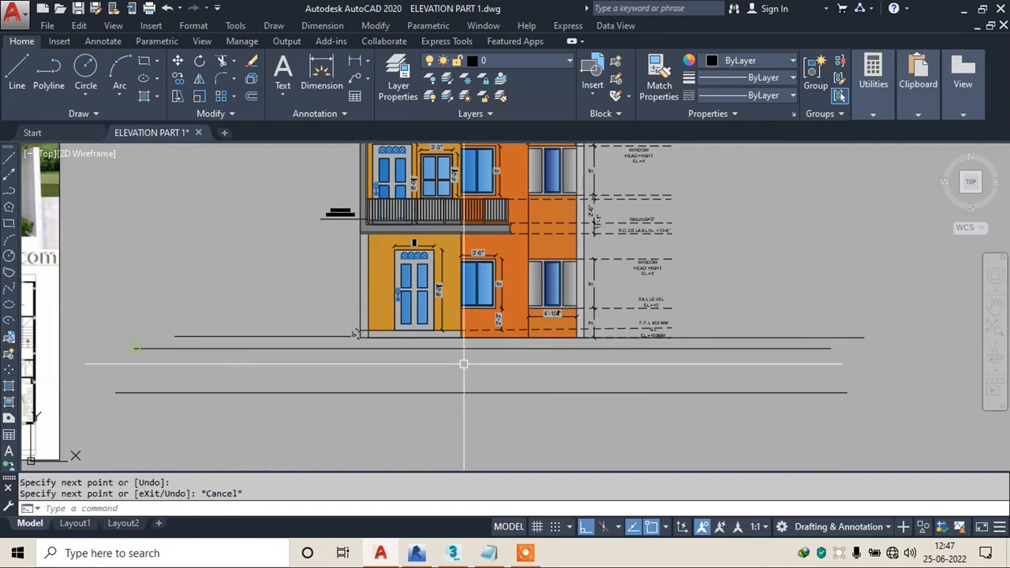
# - Review the elevation's dimensions, level labels, material notes and ground lines, and compare the facade with the reference rendering
pyautogui.moveTo(462, 365); pyautogui.dragTo(426, 408, button='middle')
pyautogui.moveTo(588, 289); pyautogui.dragTo(593, 309, button='middle')
pyautogui.moveTo(489, 366)
pyautogui.mouseDown(button='middle')
pyautogui.moveTo(518, 297)
pyautogui.moveTo(523, 352)
pyautogui.mouseUp(button='middle')
pyautogui.scroll(-2, 555, 355)
pyautogui.scroll(2, 549, 247)
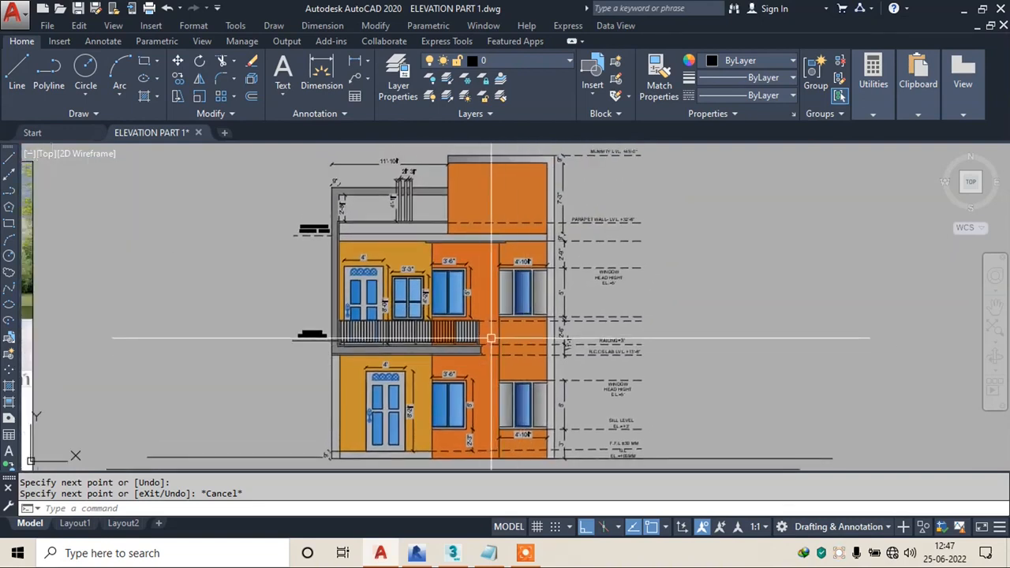
pyautogui.scroll(2, 509, 315)
pyautogui.scroll(-2, 545, 301)
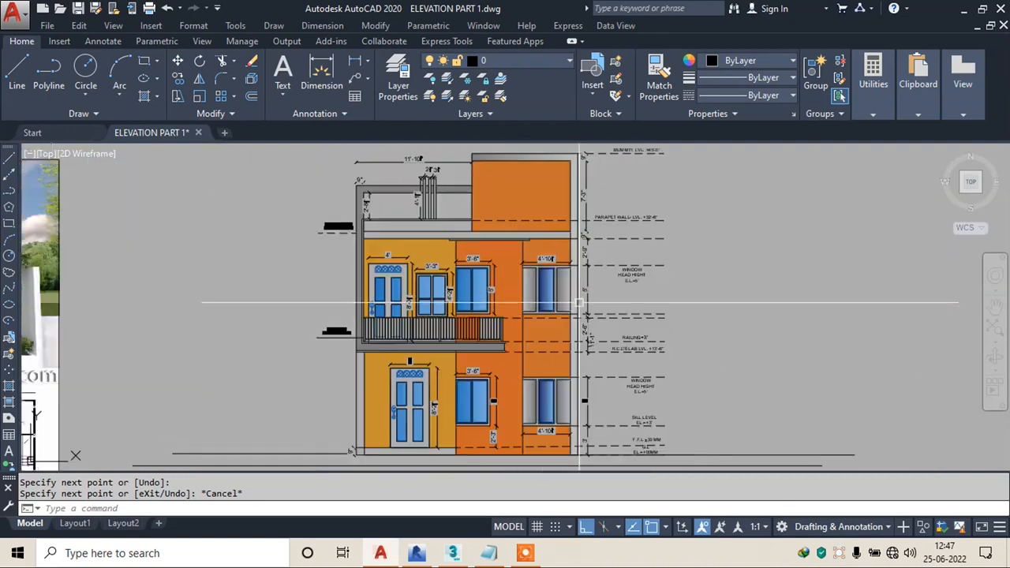
pyautogui.moveTo(507, 276)
pyautogui.mouseDown(button='middle')
pyautogui.moveTo(507, 335)
pyautogui.moveTo(514, 321)
pyautogui.mouseUp(button='middle')
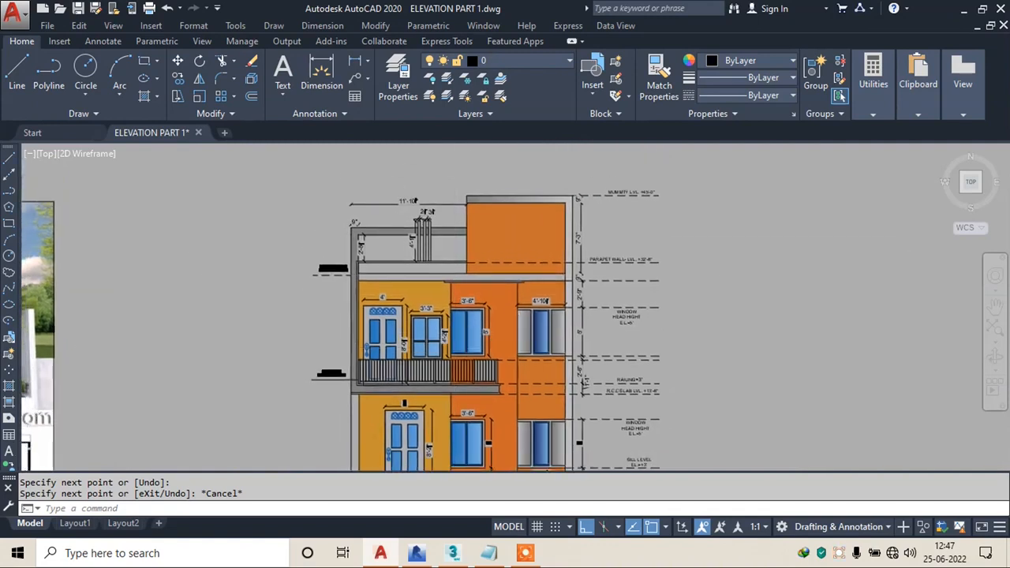
pyautogui.scroll(2, 462, 345)
pyautogui.moveTo(444, 352)
pyautogui.mouseDown(button='middle')
pyautogui.moveTo(482, 261)
pyautogui.moveTo(481, 237)
pyautogui.mouseUp(button='middle')
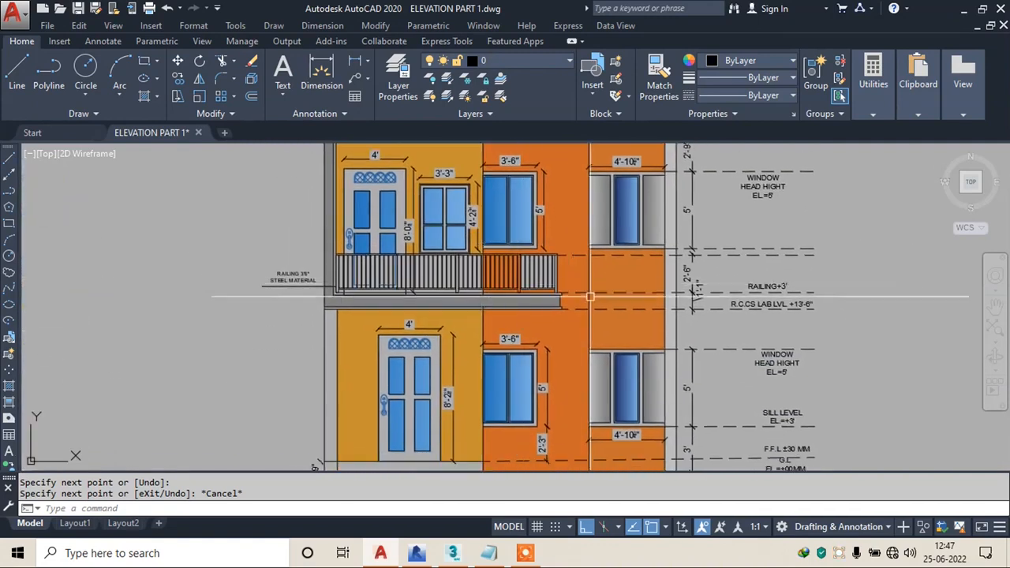
pyautogui.moveTo(729, 393)
pyautogui.mouseDown(button='middle')
pyautogui.moveTo(687, 248)
pyautogui.moveTo(698, 387)
pyautogui.mouseUp(button='middle')
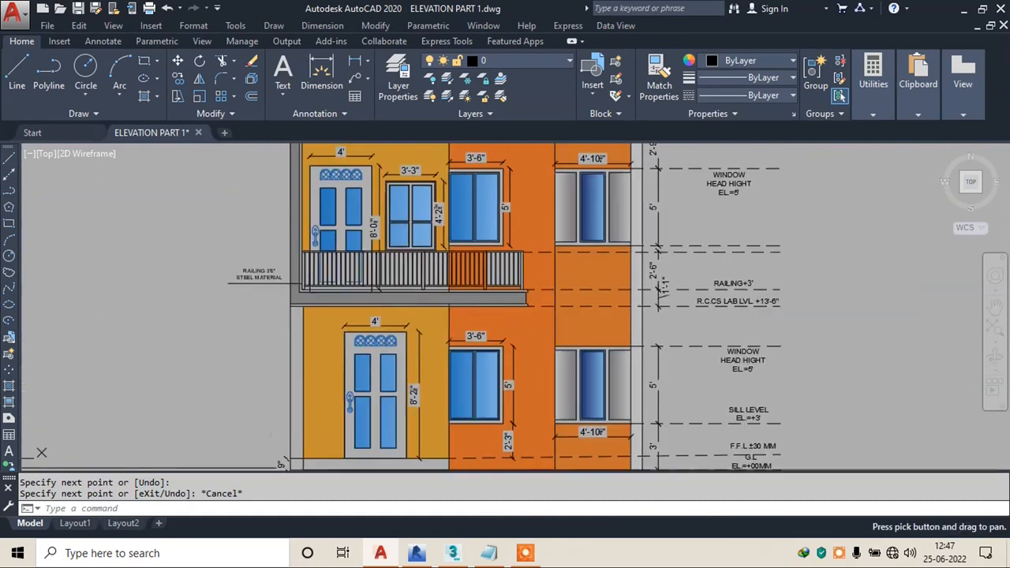
pyautogui.scroll(-2, 671, 369)
pyautogui.moveTo(572, 282); pyautogui.dragTo(676, 303, button='middle')
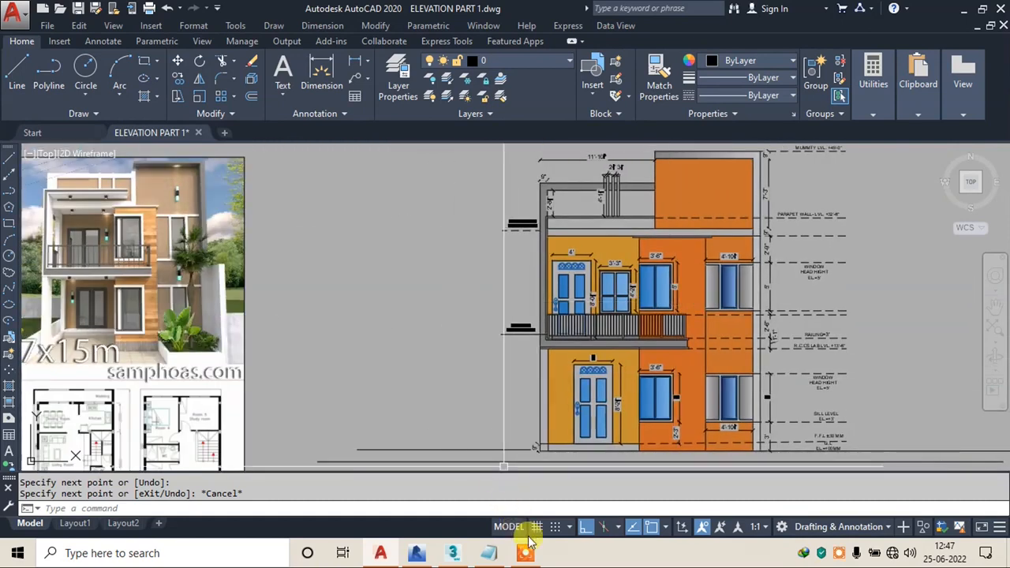